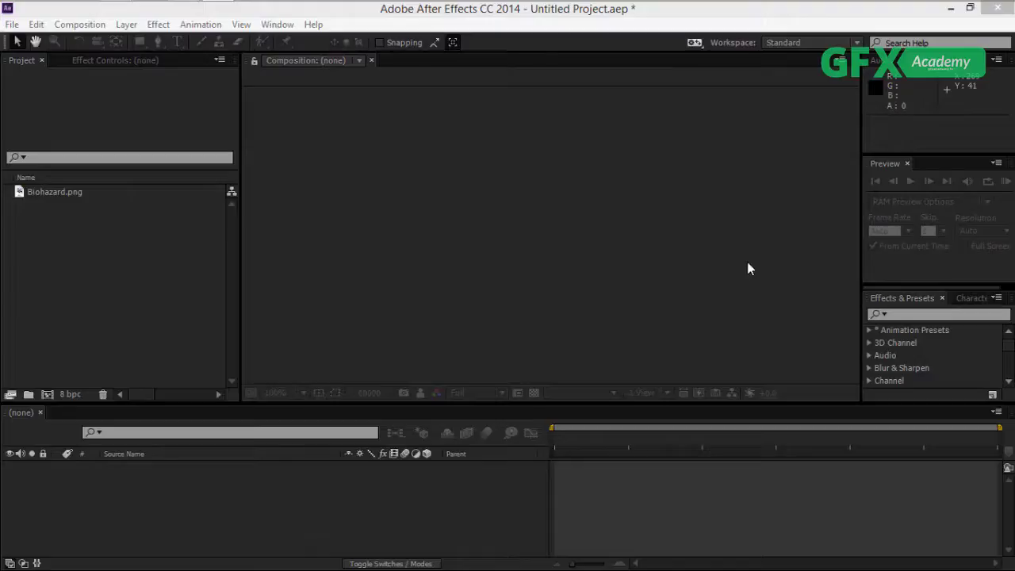
Preview the Biohazard.png footage on its own and close the footage view.
{"action": "double_click", "coordinate": [32, 193]}
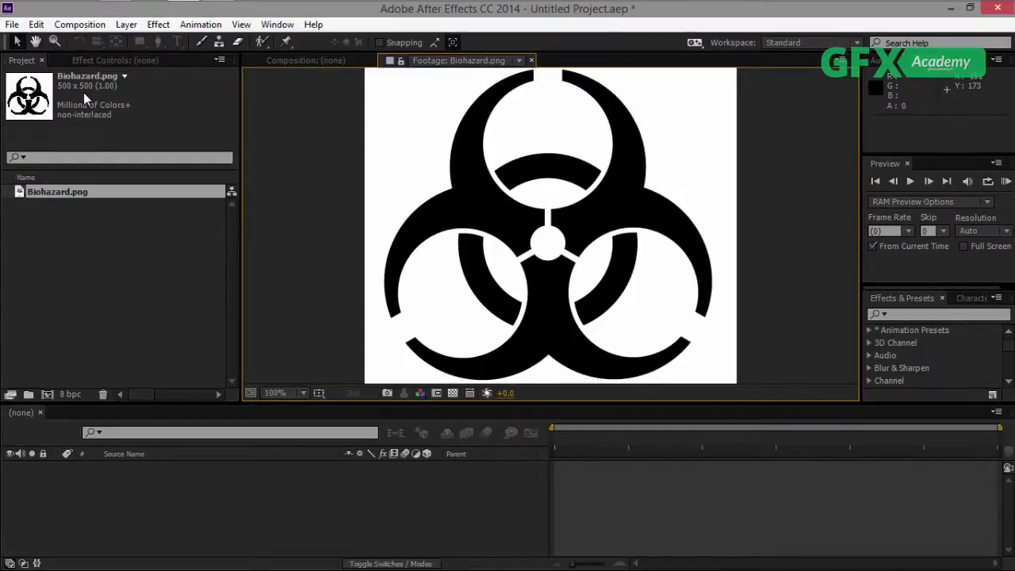
{"action": "left_click", "coordinate": [530, 61]}
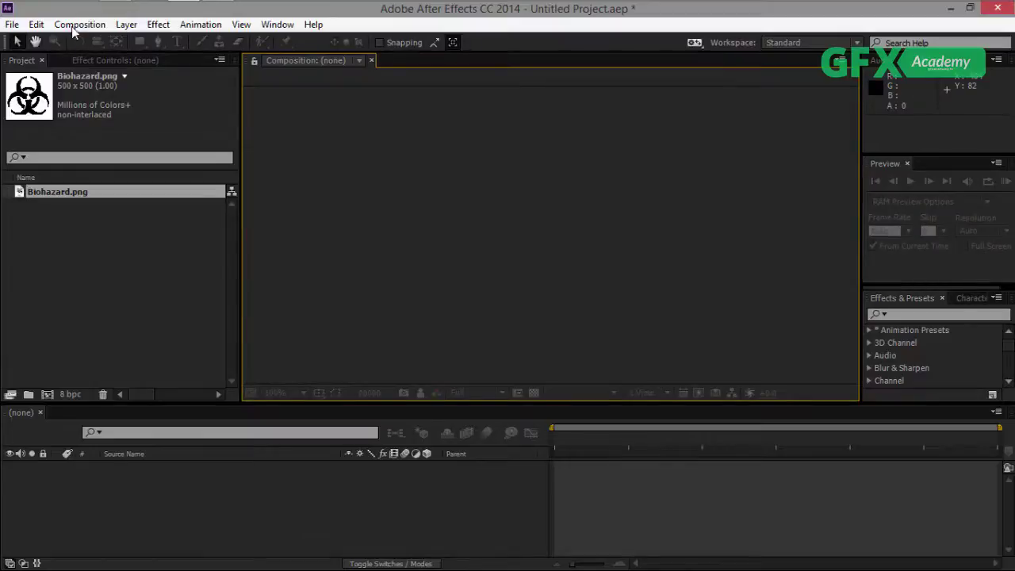
Create a 1280 x 720 composition named Start at 29.97 fps and add Biohazard.png to it as a layer.
{"action": "left_click", "coordinate": [72, 26]}
{"action": "left_click", "coordinate": [86, 43]}
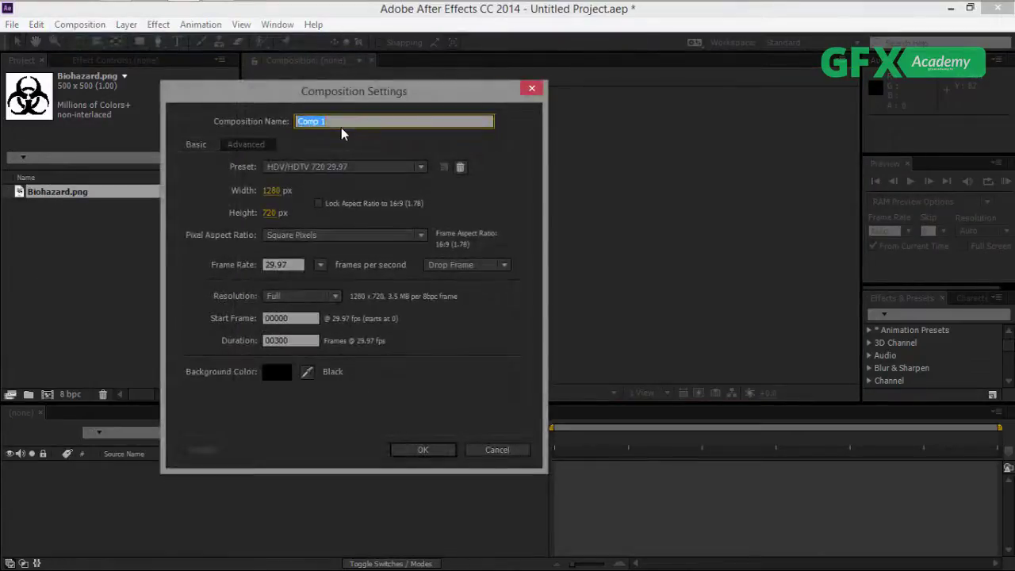
{"action": "type", "text": "Start"}
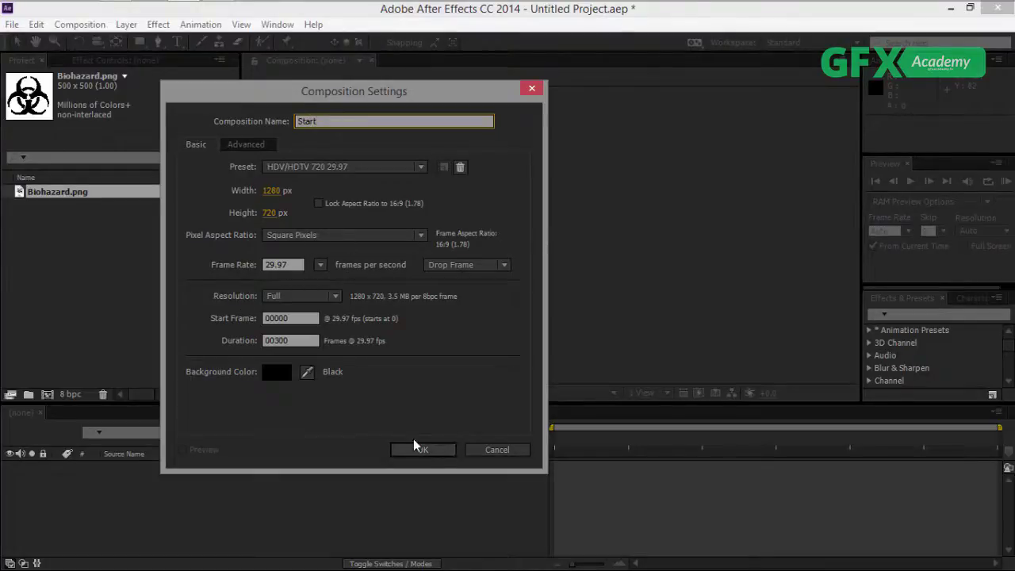
{"action": "left_click", "coordinate": [444, 450]}
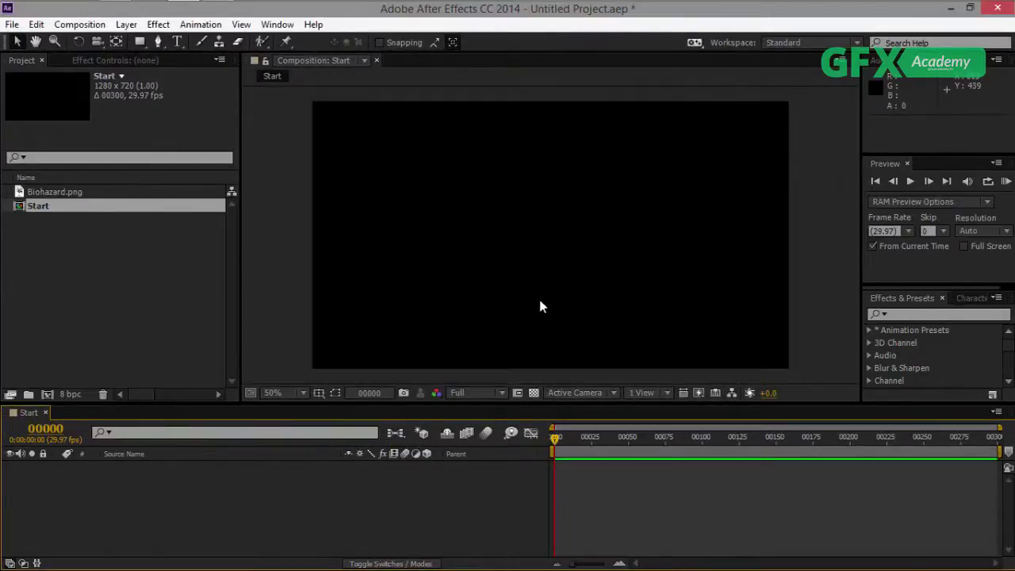
{"action": "left_click_drag", "start_coordinate": [39, 192], "coordinate": [208, 523]}
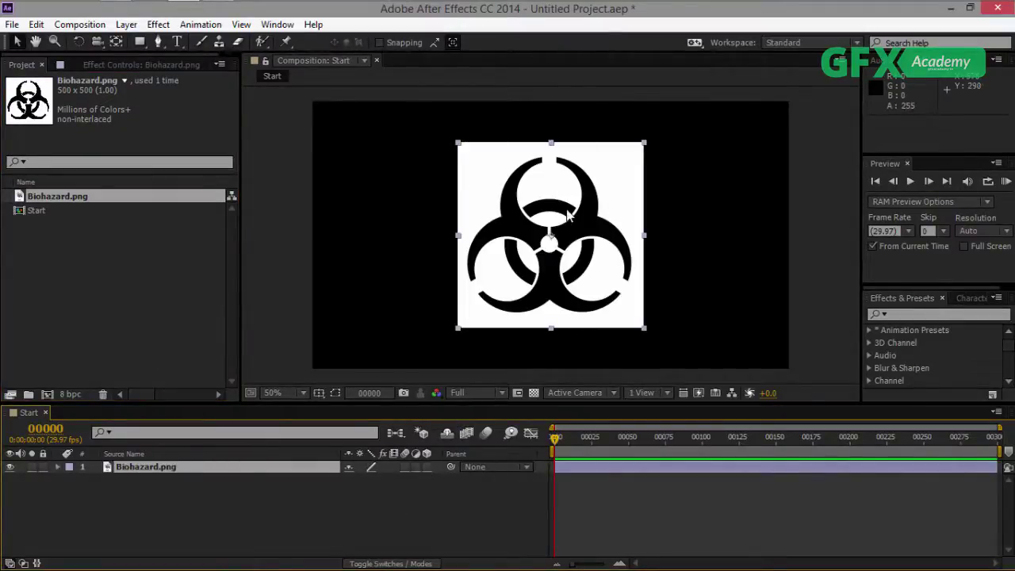
Close the Preview, Info and Audio panels to make more room for the effects list.
{"action": "key", "text": "slash"}
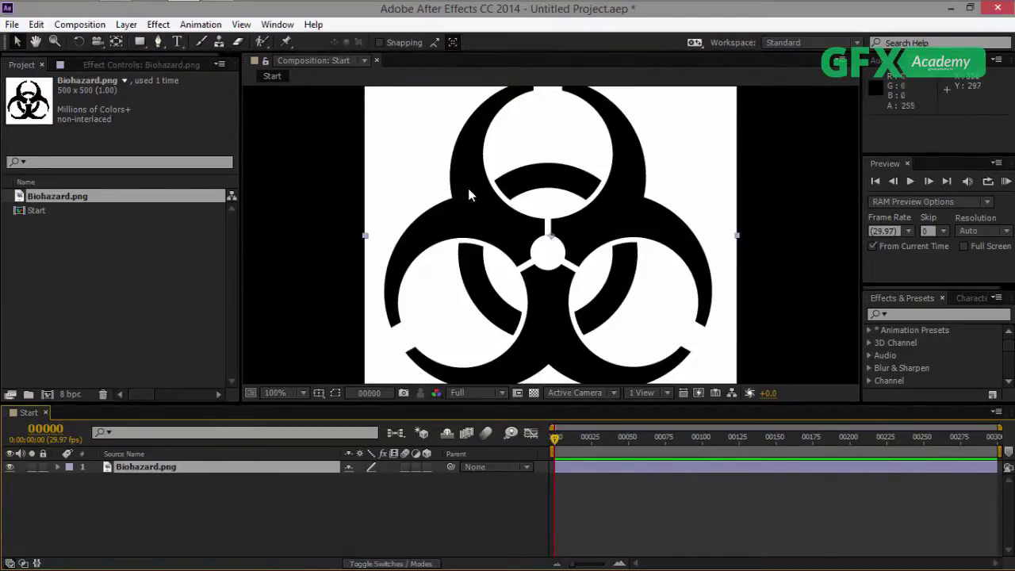
{"action": "left_click", "coordinate": [908, 163]}
{"action": "left_click", "coordinate": [934, 65]}
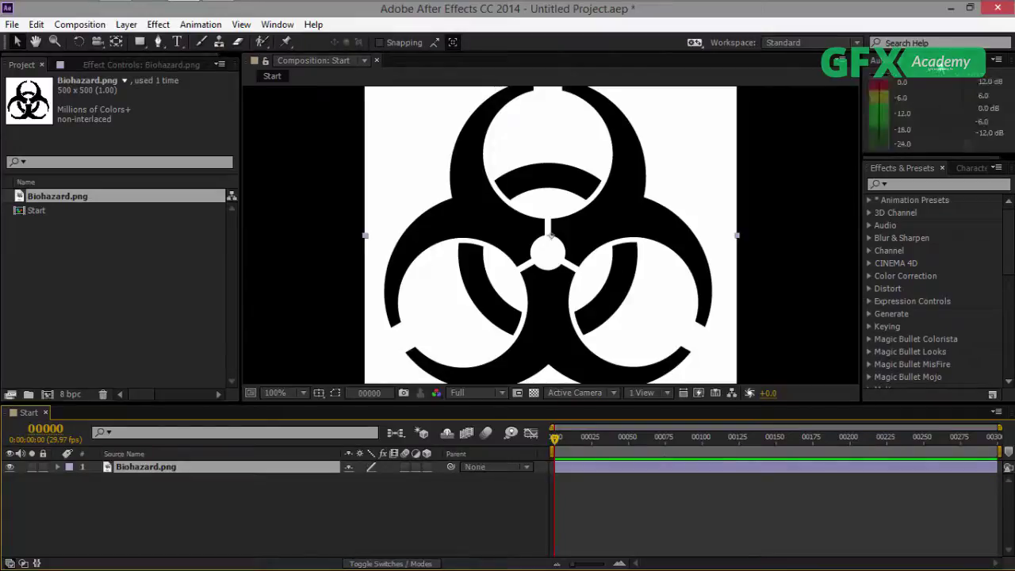
{"action": "left_click", "coordinate": [900, 63]}
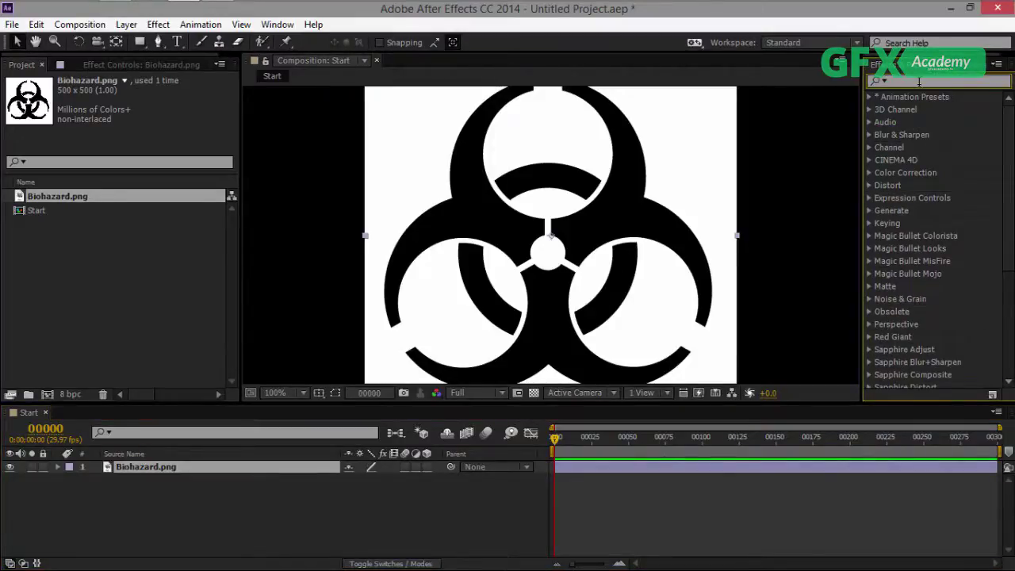
Find the Invert effect from the Channel category and apply it to the Biohazard.png layer.
{"action": "left_click", "coordinate": [918, 81]}
{"action": "type", "text": "inver"}
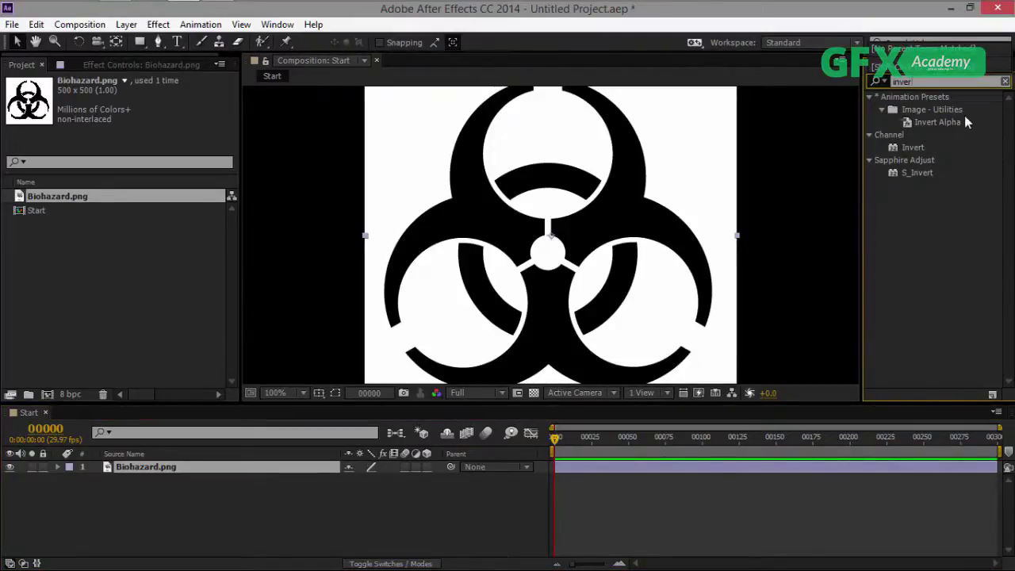
{"action": "left_click_drag", "start_coordinate": [909, 150], "coordinate": [131, 470]}
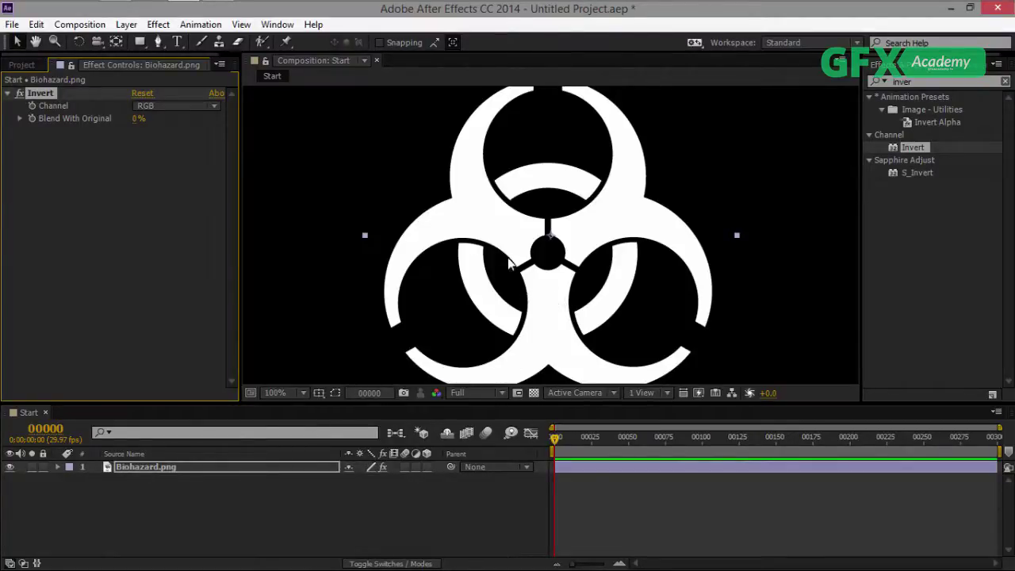
Auto-trace the current frame of the Biohazard.png layer from the Luminance channel, after comparing it with the Alpha channel in the preview.
{"action": "left_click", "coordinate": [126, 24]}
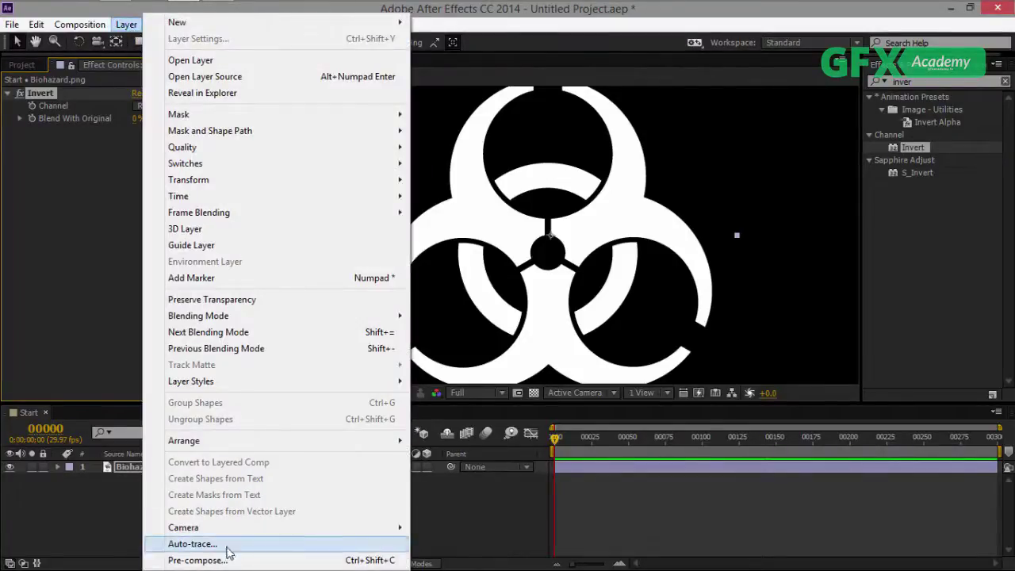
{"action": "left_click", "coordinate": [194, 544]}
{"action": "left_click_drag", "start_coordinate": [272, 133], "coordinate": [283, 69]}
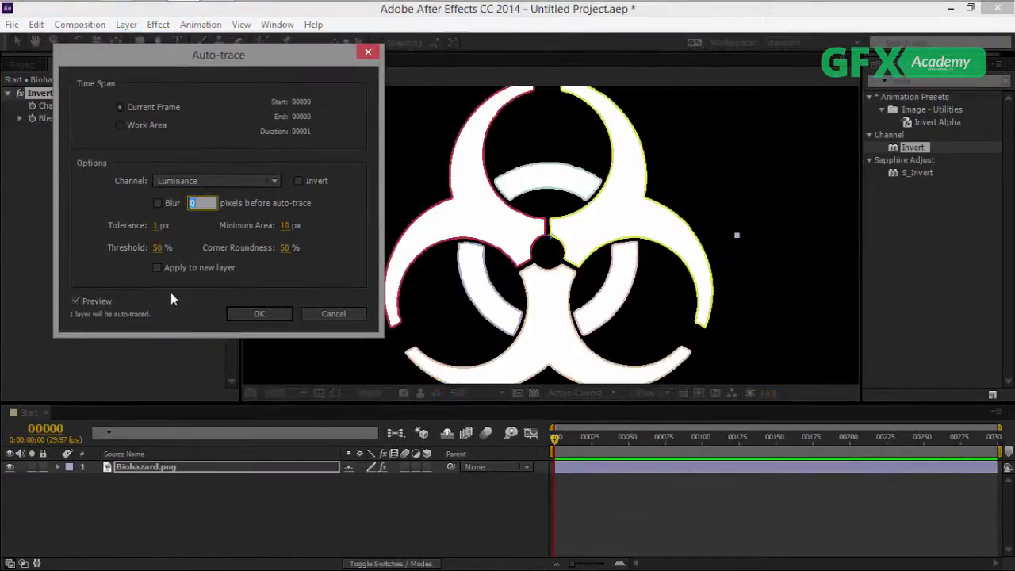
{"action": "left_click", "coordinate": [212, 181]}
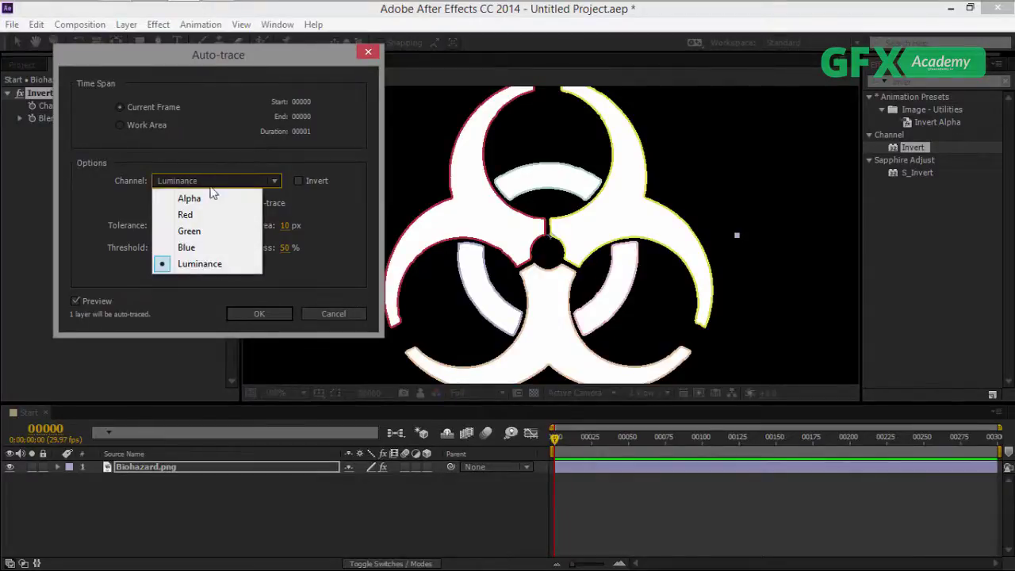
{"action": "left_click", "coordinate": [210, 198]}
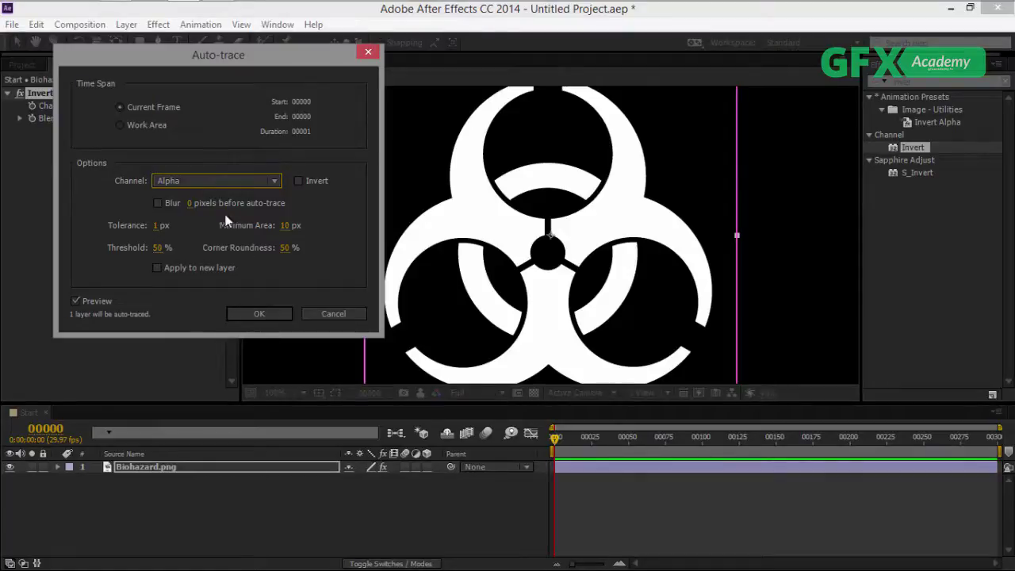
{"action": "left_click", "coordinate": [218, 181]}
{"action": "left_click", "coordinate": [200, 264]}
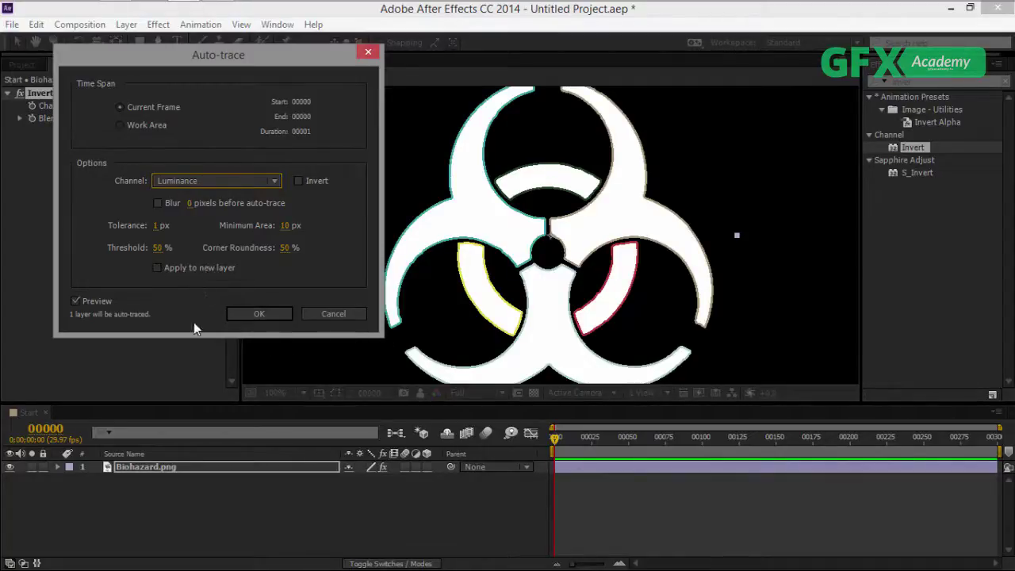
{"action": "left_click", "coordinate": [266, 318]}
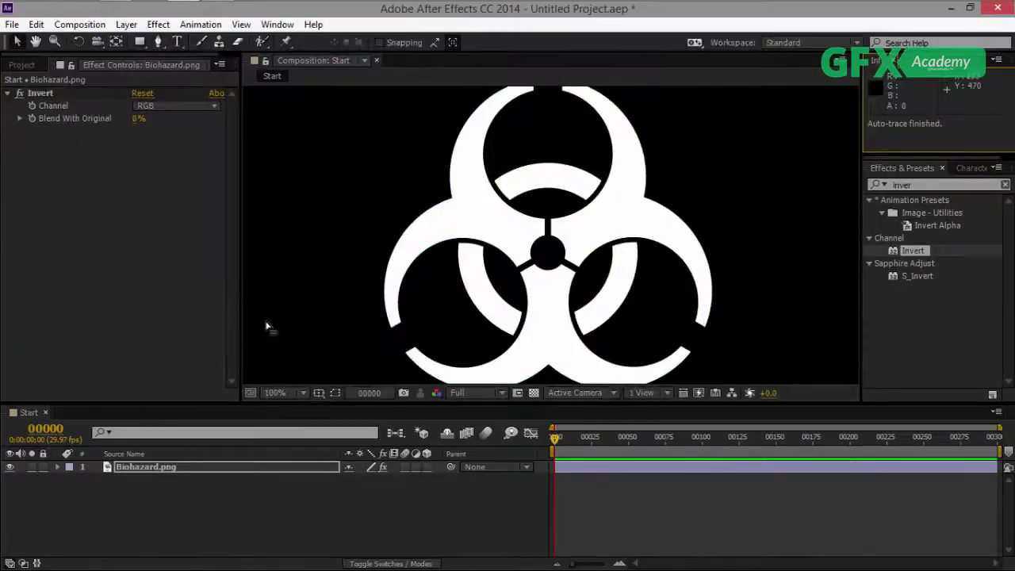
Turn on mask path display in the composition view and inspect the traced outlines around the symbol.
{"action": "left_click", "coordinate": [334, 393]}
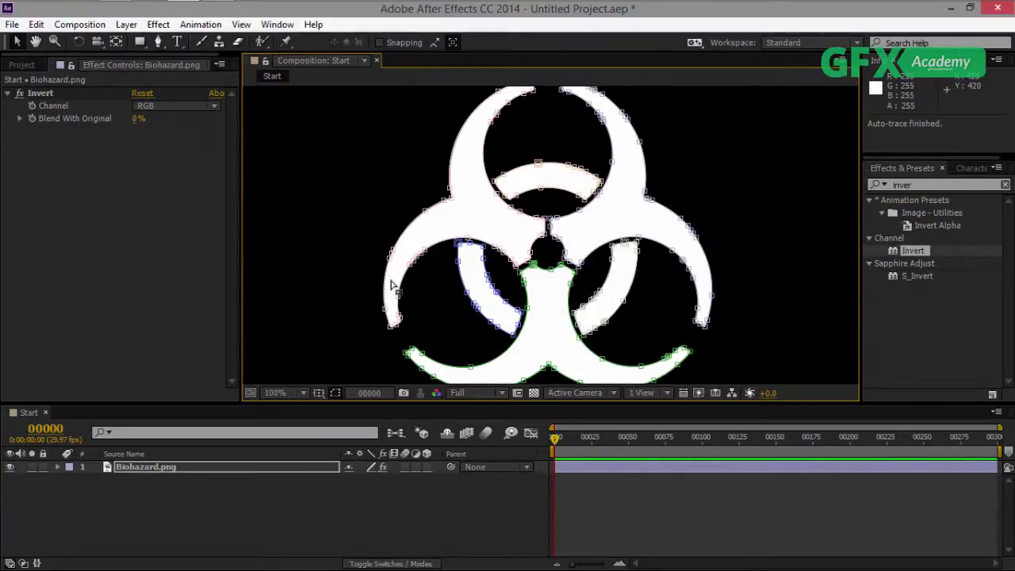
{"action": "scroll", "coordinate": [539, 257], "scroll_direction": "down", "scroll_amount": 2}
{"action": "scroll", "coordinate": [542, 248], "scroll_direction": "up", "scroll_amount": 2}
Create a new 1280 x 720 solid layer named E3D above Biohazard.png.
{"action": "left_click", "coordinate": [219, 515]}
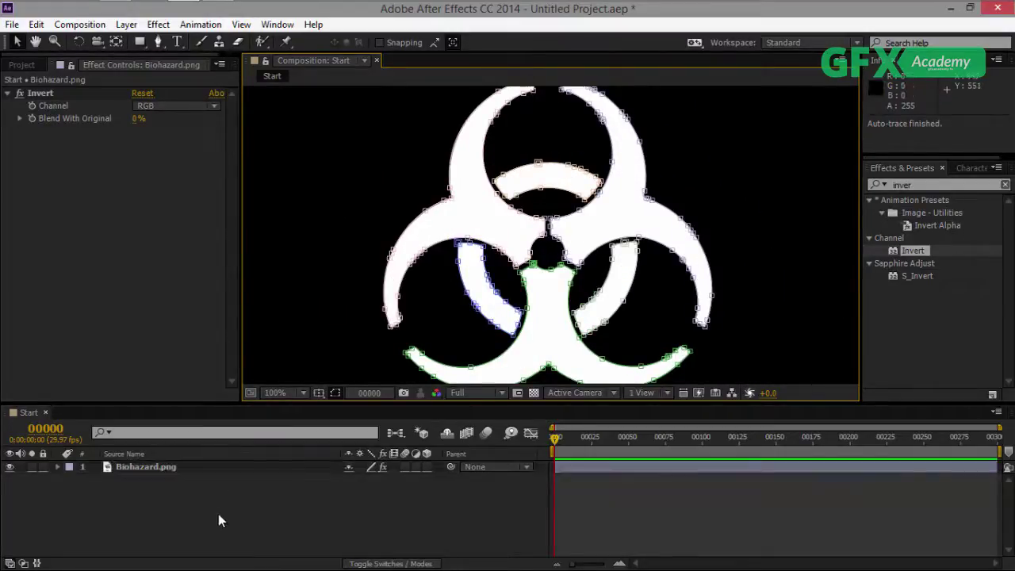
{"action": "key", "text": "ctrl+y"}
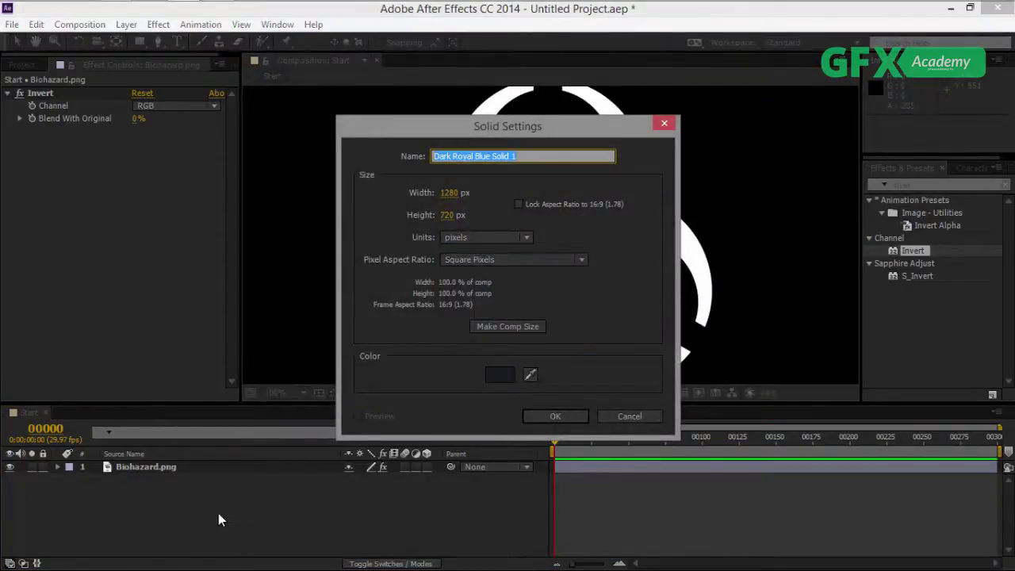
{"action": "type", "text": "E"}
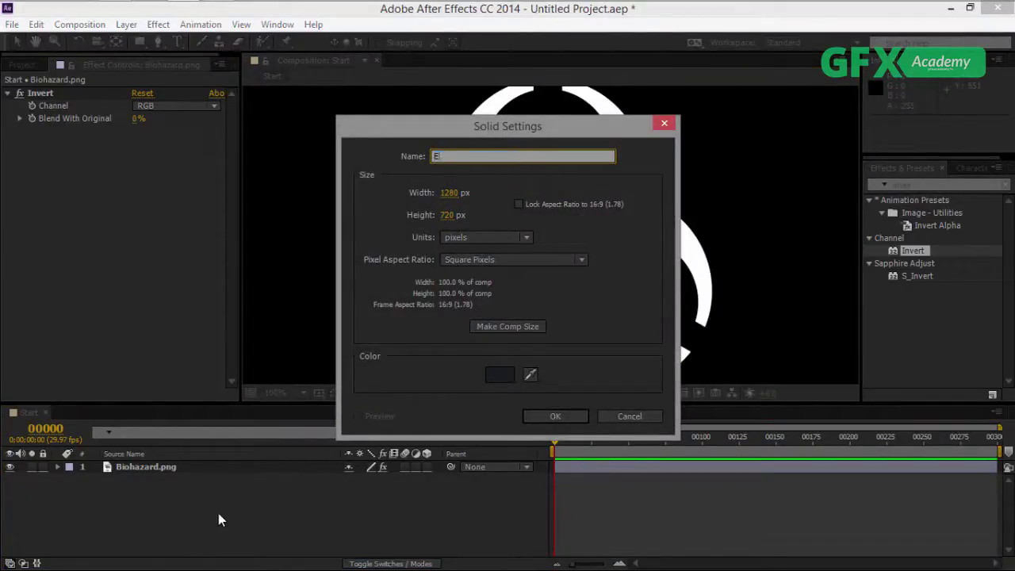
{"action": "type", "text": "3D"}
{"action": "left_click", "coordinate": [566, 419]}
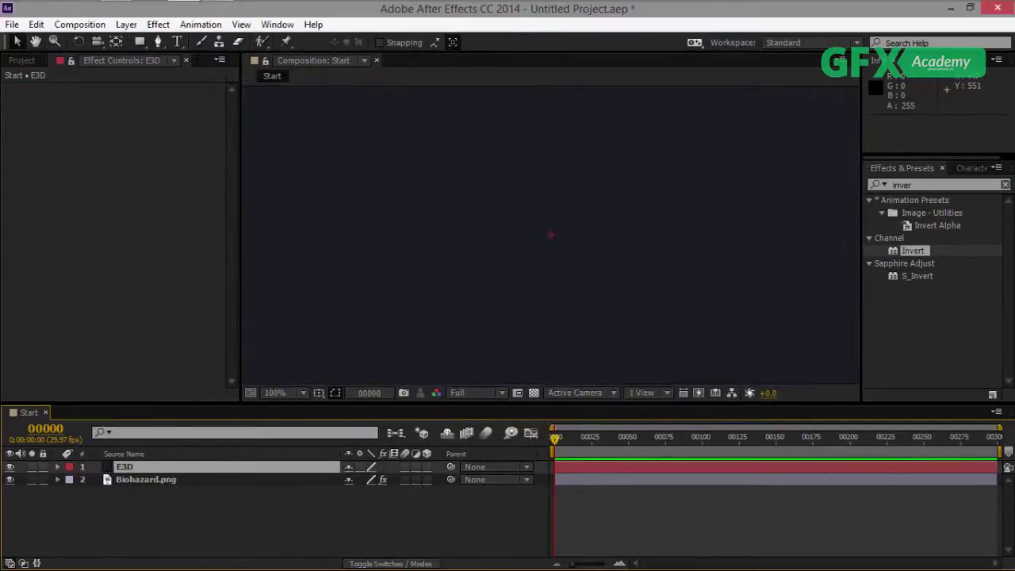
Clear the effect search and apply Video Copilot's Element effect to the E3D solid.
{"action": "left_click", "coordinate": [935, 184]}
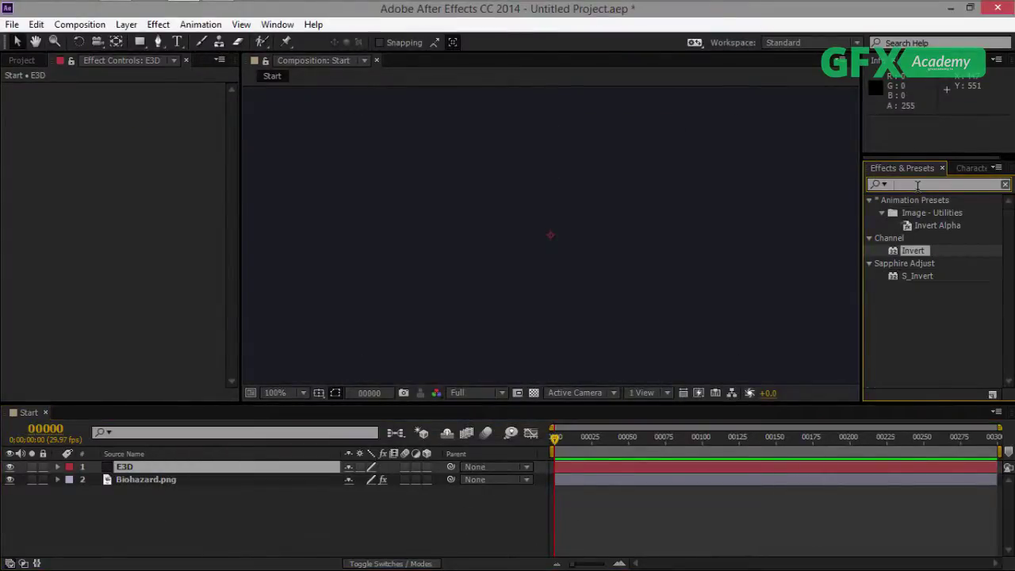
{"action": "key", "text": "BackSpace"}
{"action": "left_click_drag", "start_coordinate": [1007, 246], "coordinate": [1007, 341]}
{"action": "left_click", "coordinate": [869, 368]}
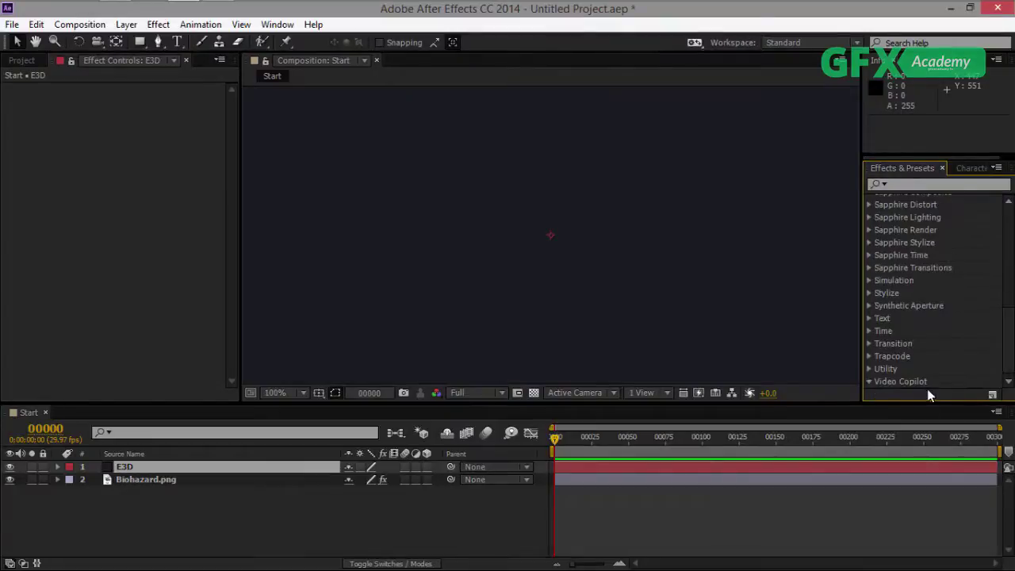
{"action": "double_click", "coordinate": [919, 381]}
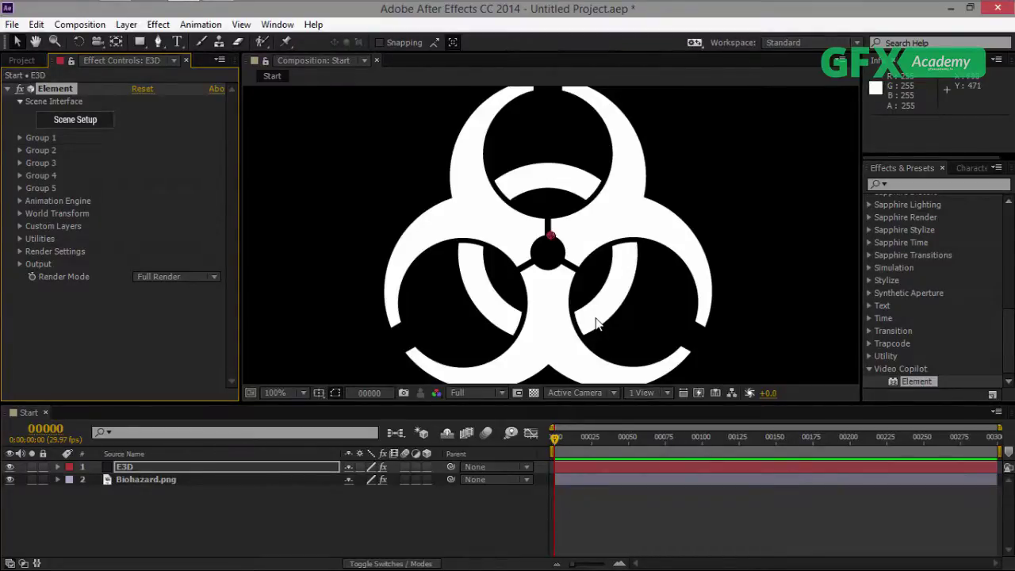
Reveal the Custom Text and Masks path layer settings within the Element effect's Custom Layers on the E3D layer.
{"action": "left_click", "coordinate": [132, 467]}
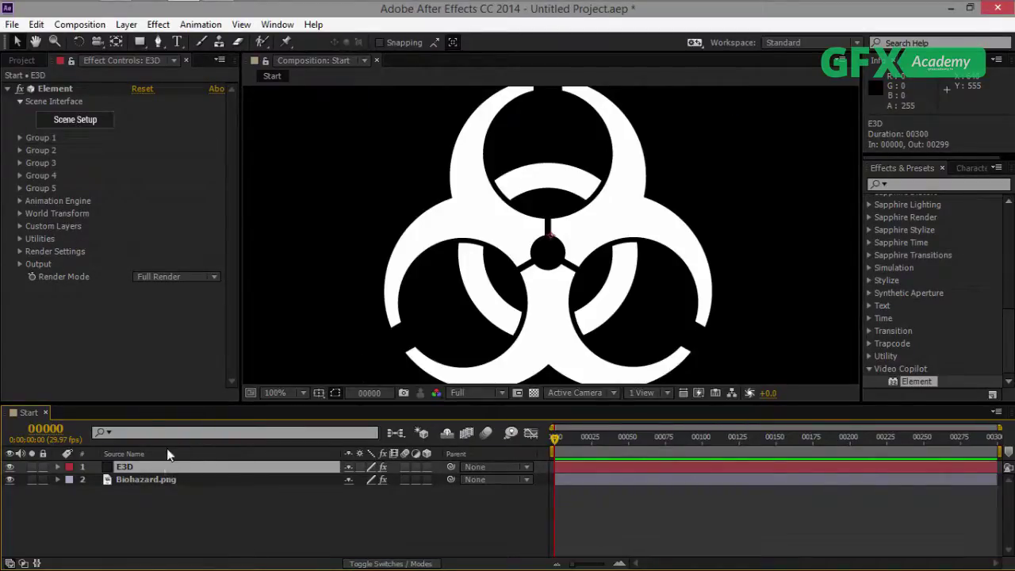
{"action": "left_click", "coordinate": [20, 227]}
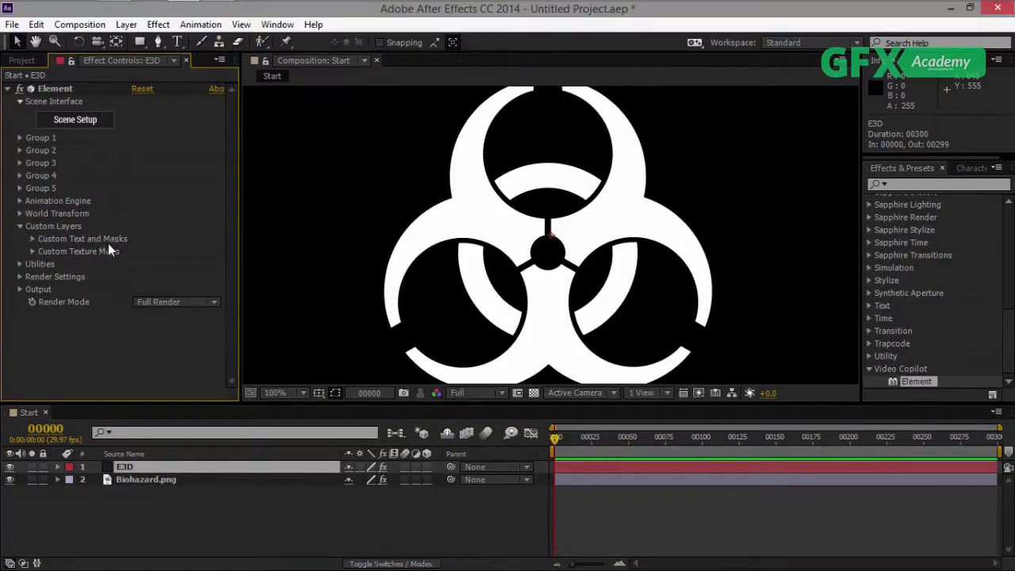
{"action": "left_click", "coordinate": [31, 239]}
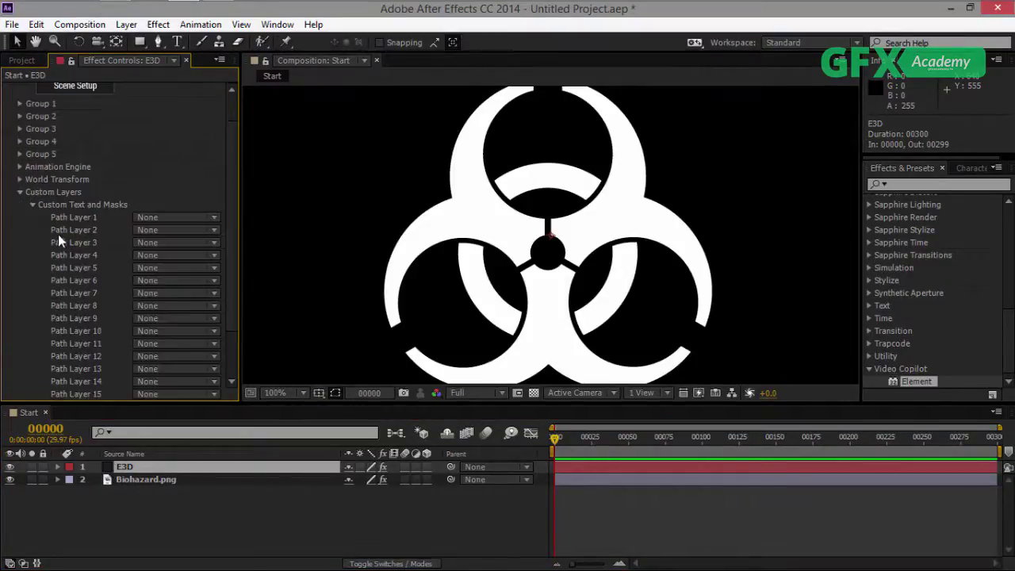
{"action": "left_click", "coordinate": [34, 204]}
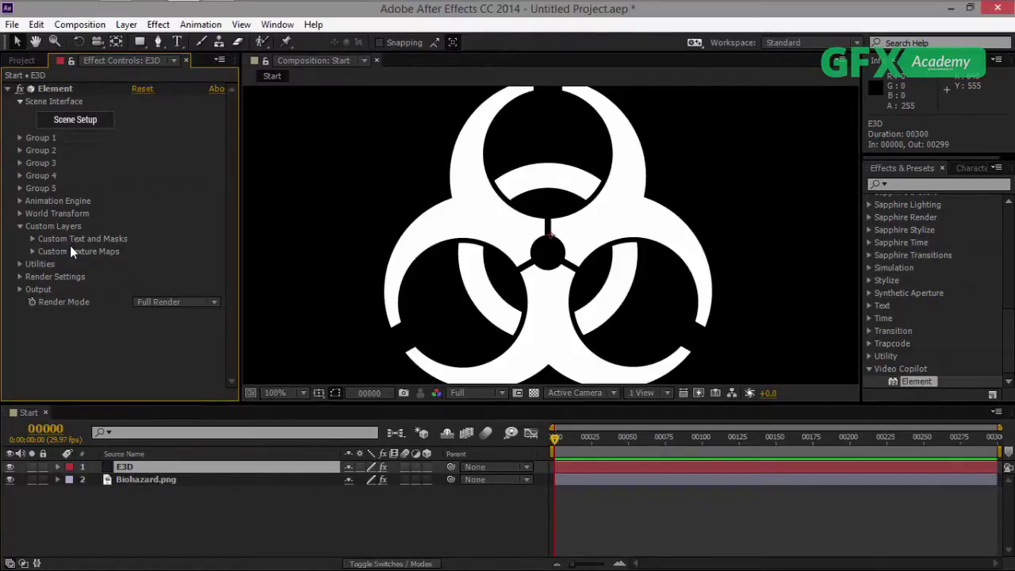
{"action": "left_click", "coordinate": [31, 239]}
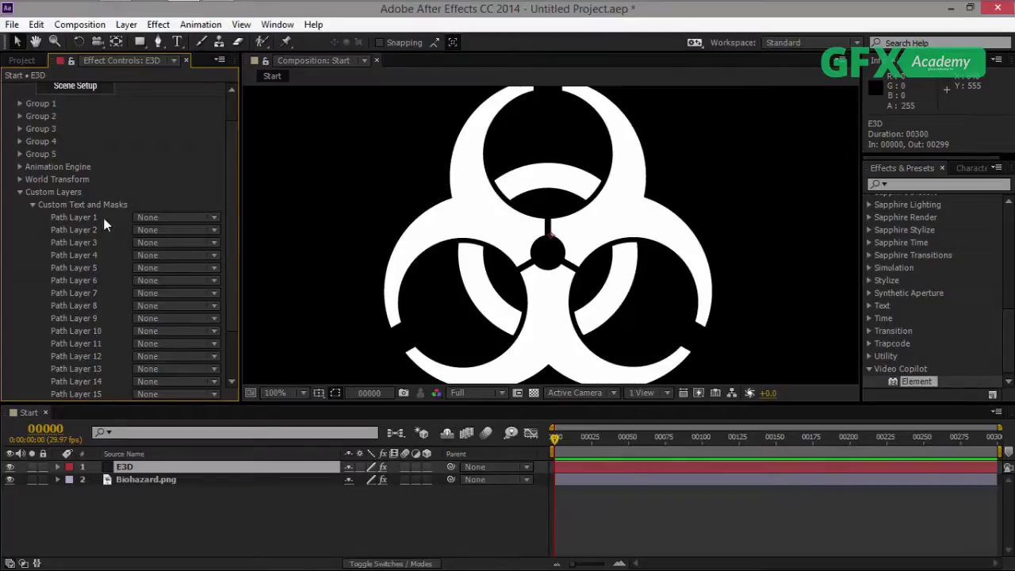
Rename the Biohazard.png layer as Biohazard_outer.png.
{"action": "left_click", "coordinate": [165, 482]}
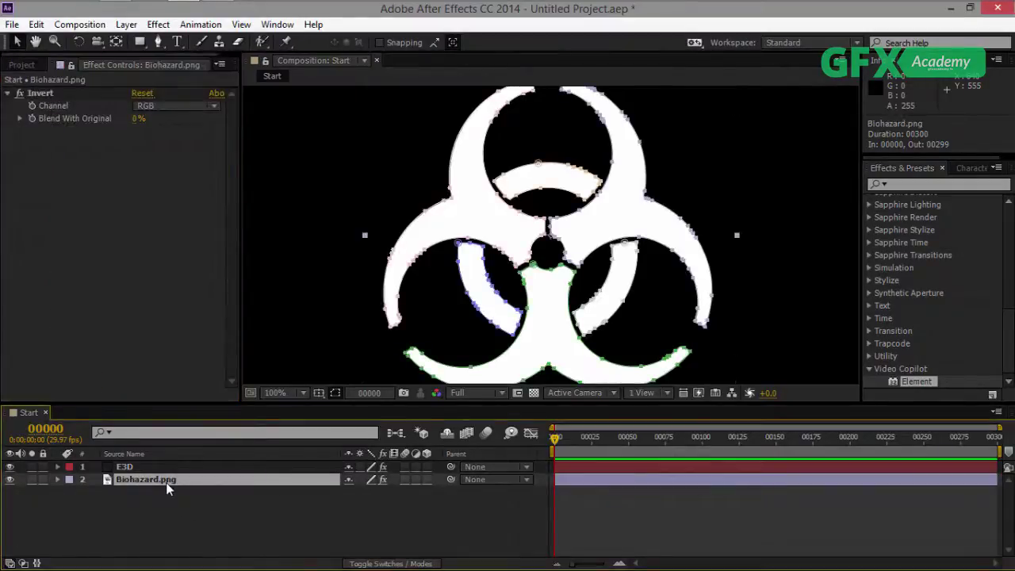
{"action": "key", "text": "Return"}
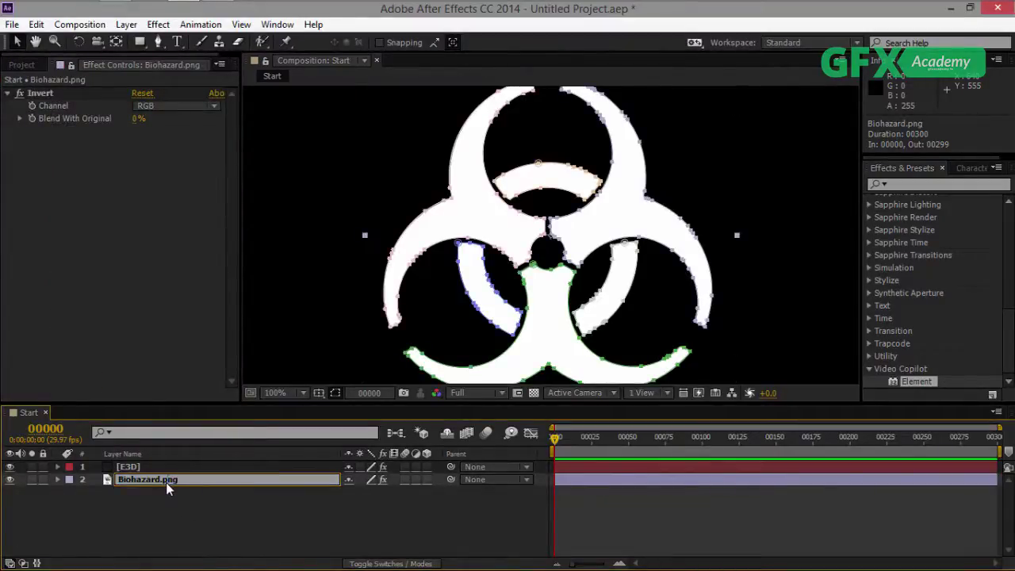
{"action": "type", "text": "_outer"}
{"action": "key", "text": "Return"}
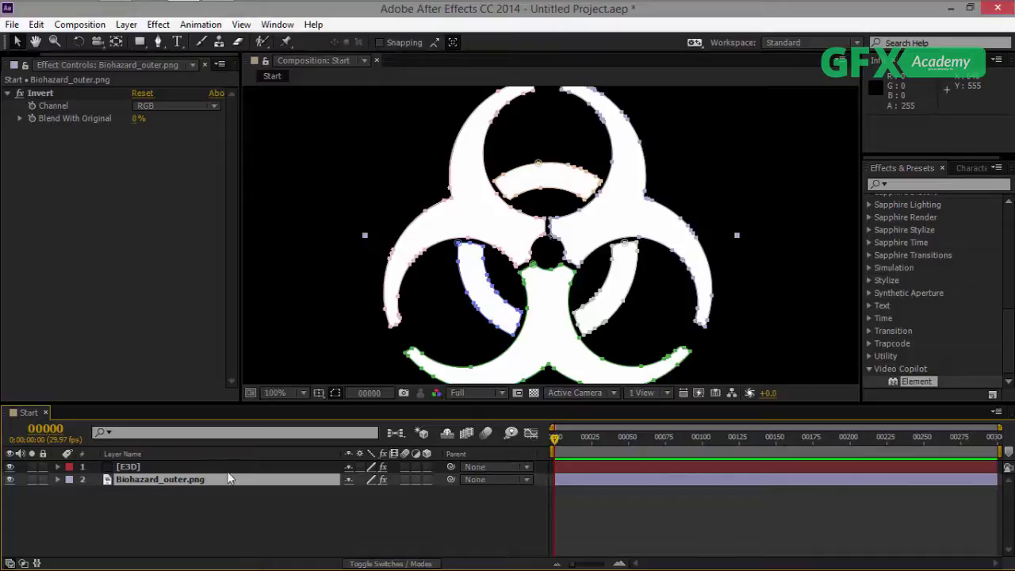
Select the E3D layer and assign Biohazard_outer.png as Path Layer 1 of its Element effect.
{"action": "key", "text": "ctrl+Up"}
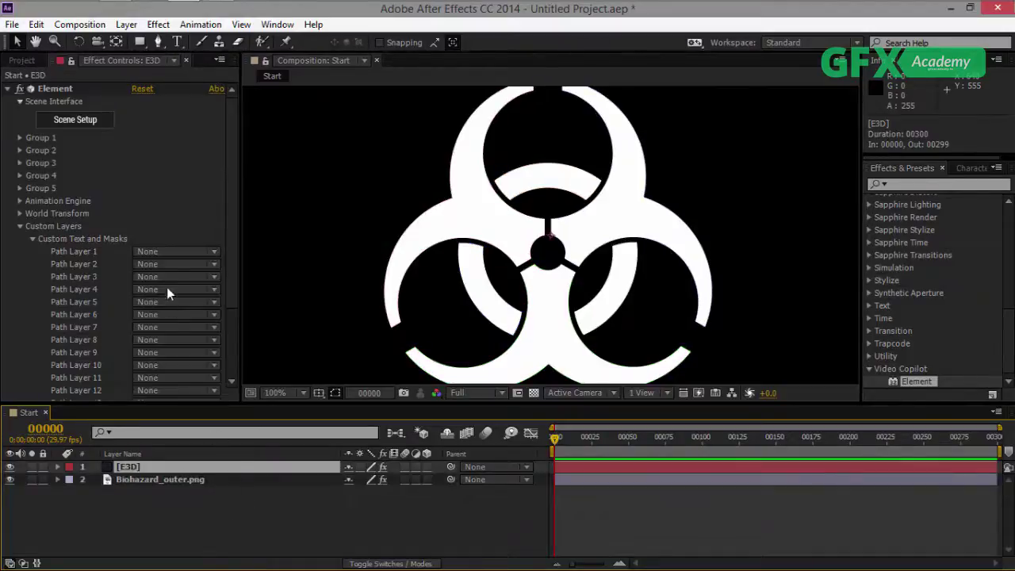
{"action": "left_click", "coordinate": [169, 251]}
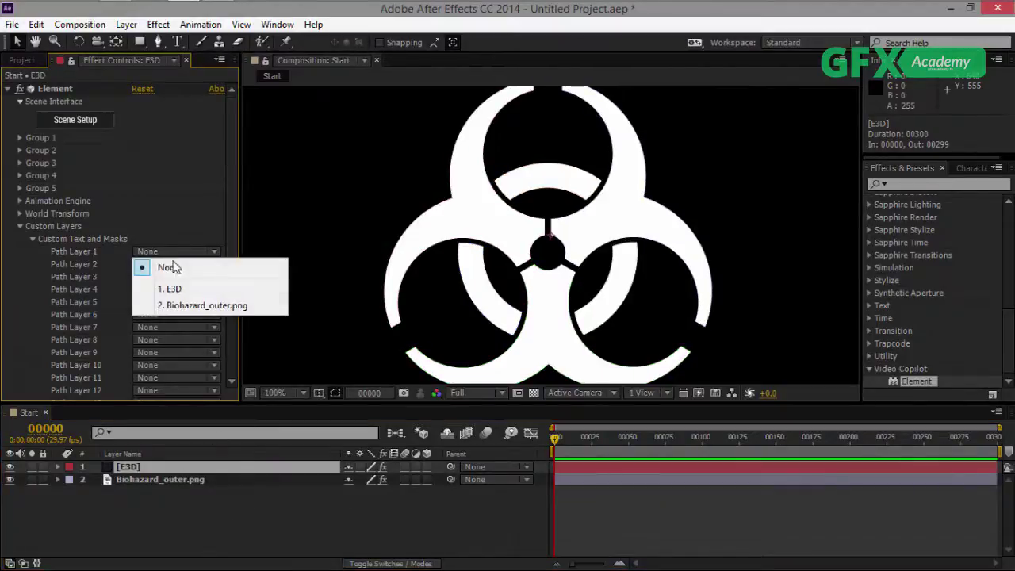
{"action": "left_click", "coordinate": [212, 307]}
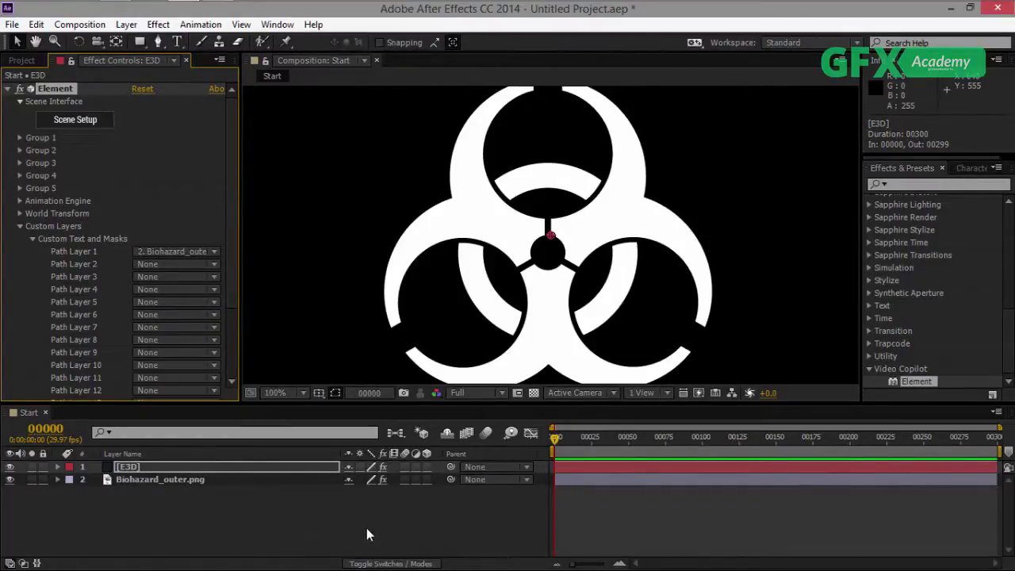
Open Element's Scene Setup and extrude the custom mask path into a 3D biohazard model.
{"action": "left_click", "coordinate": [74, 122]}
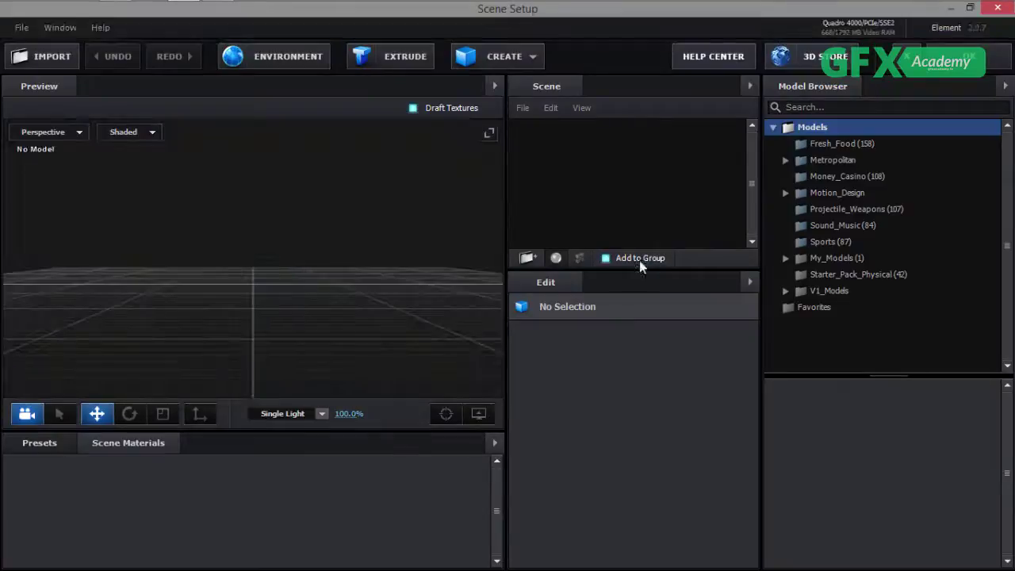
{"action": "mouse_move", "coordinate": [254, 310]}
{"action": "left_mouse_down"}
{"action": "mouse_move", "coordinate": [242, 326]}
{"action": "mouse_move", "coordinate": [281, 335]}
{"action": "mouse_move", "coordinate": [262, 321]}
{"action": "left_mouse_up"}
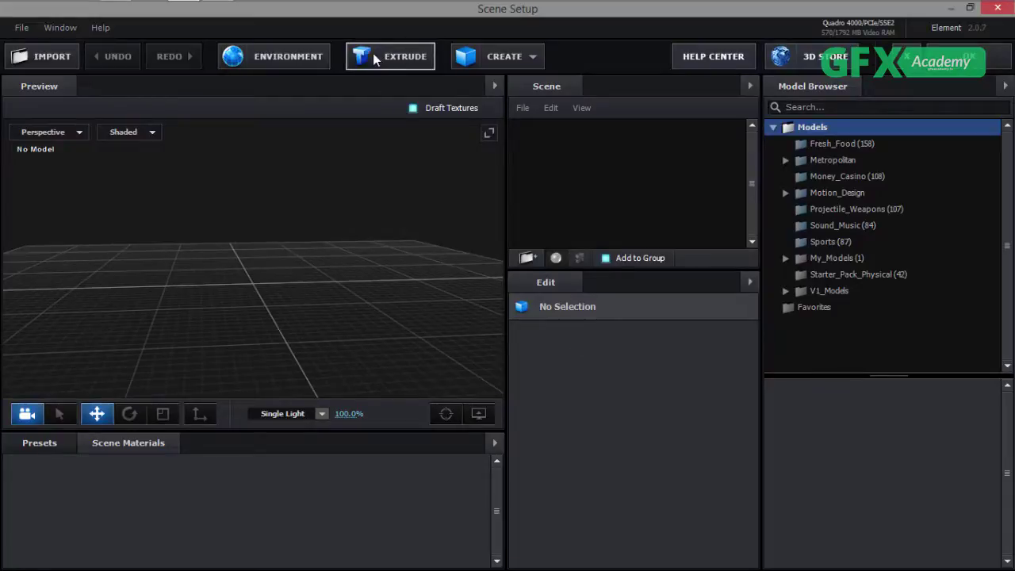
{"action": "left_click", "coordinate": [401, 56]}
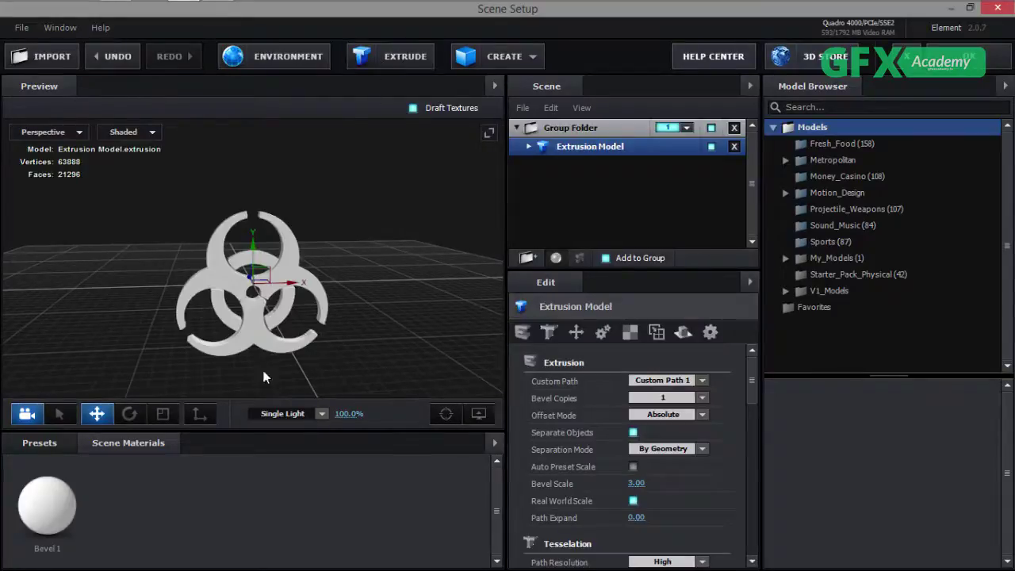
{"action": "left_click_drag", "start_coordinate": [256, 319], "coordinate": [301, 285]}
{"action": "scroll", "coordinate": [257, 313], "scroll_direction": "up", "scroll_amount": 5}
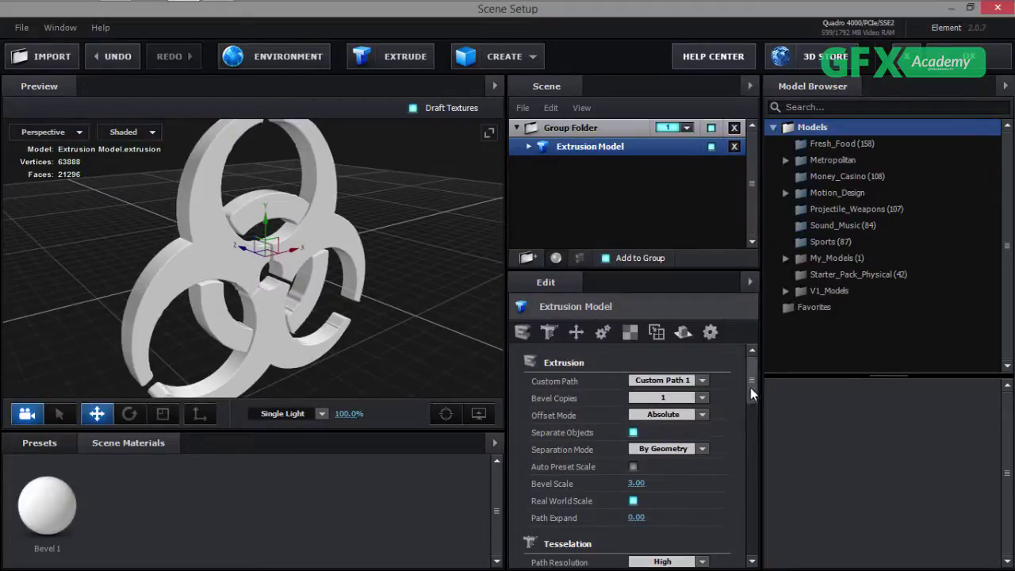
Expand the Extrusion Model in the scene, select Bevel 1 and set its Extrude to 4.
{"action": "scroll", "coordinate": [749, 397], "scroll_direction": "down", "scroll_amount": 4}
{"action": "scroll", "coordinate": [740, 430], "scroll_direction": "up", "scroll_amount": 4}
{"action": "left_click", "coordinate": [525, 147]}
{"action": "left_click", "coordinate": [599, 167]}
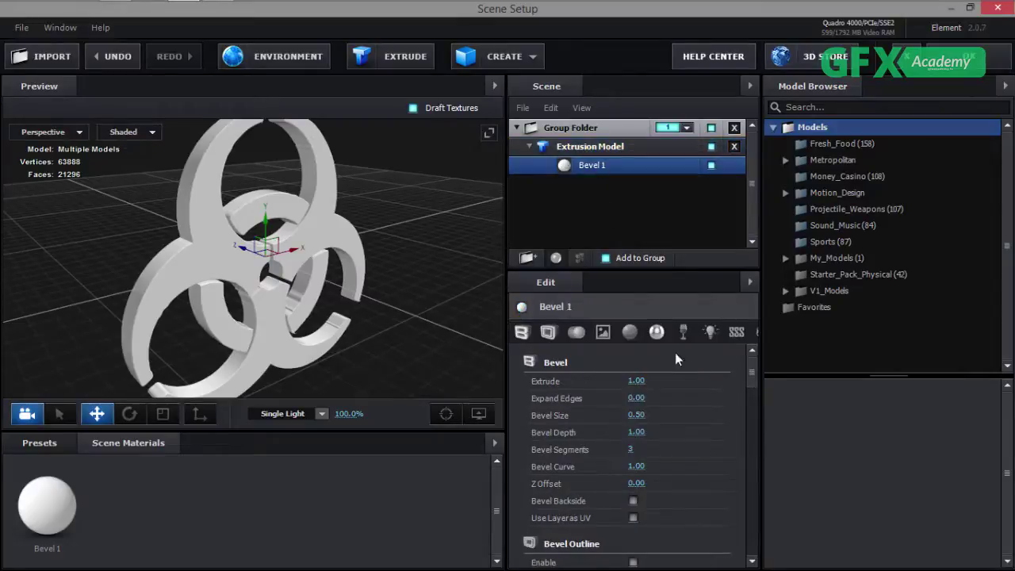
{"action": "left_click_drag", "start_coordinate": [634, 382], "coordinate": [777, 387]}
{"action": "left_click_drag", "start_coordinate": [325, 371], "coordinate": [343, 265]}
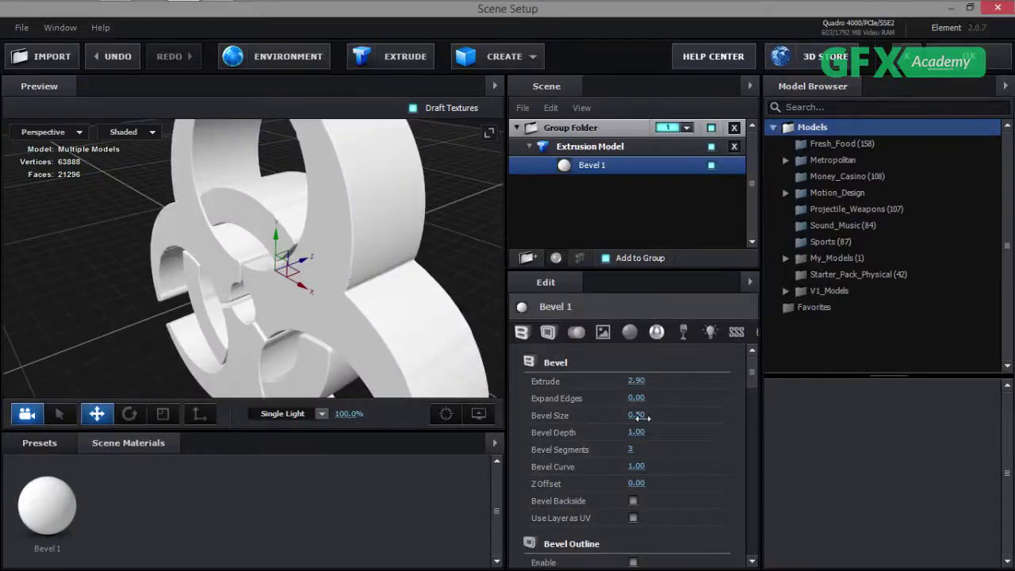
{"action": "left_click_drag", "start_coordinate": [635, 381], "coordinate": [714, 383]}
{"action": "left_click", "coordinate": [636, 381]}
{"action": "type", "text": "4"}
{"action": "key", "text": "Return"}
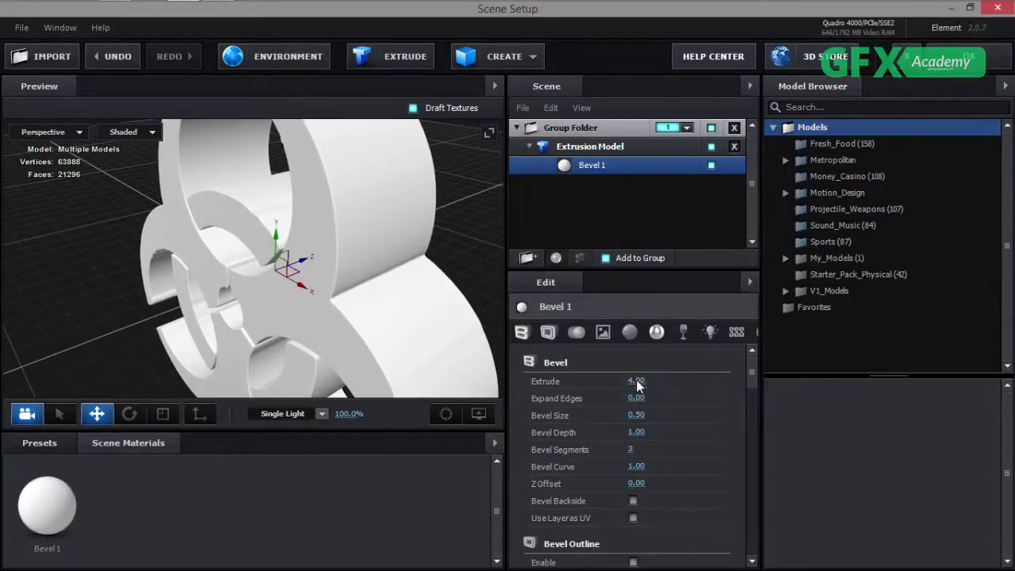
Adjust Bevel 1's edges to a Bevel Size of 1.55 and Expand Edges of -0.69.
{"action": "left_click_drag", "start_coordinate": [464, 340], "coordinate": [396, 242]}
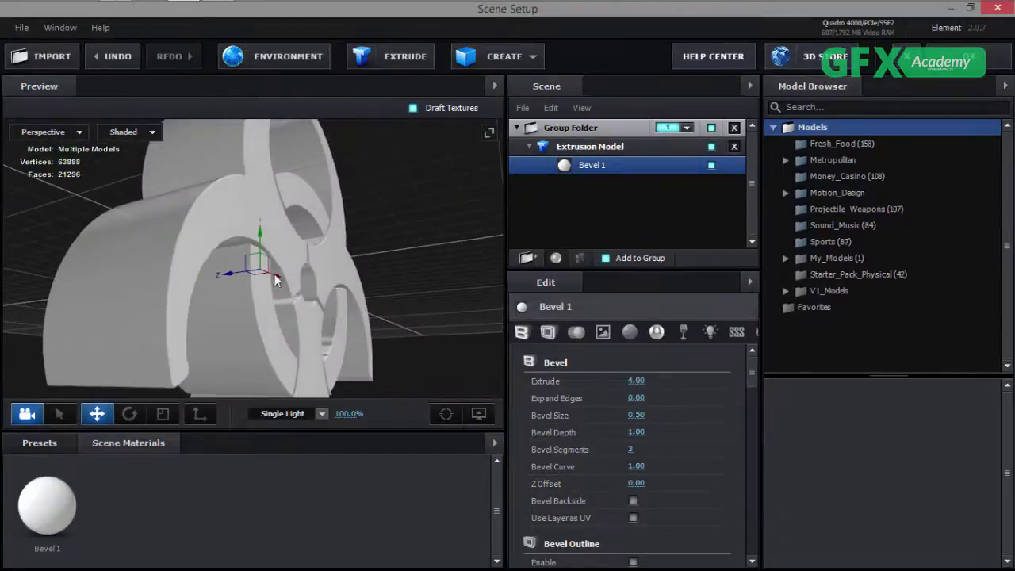
{"action": "scroll", "coordinate": [256, 272], "scroll_direction": "up", "scroll_amount": 3}
{"action": "left_click_drag", "start_coordinate": [184, 251], "coordinate": [212, 264]}
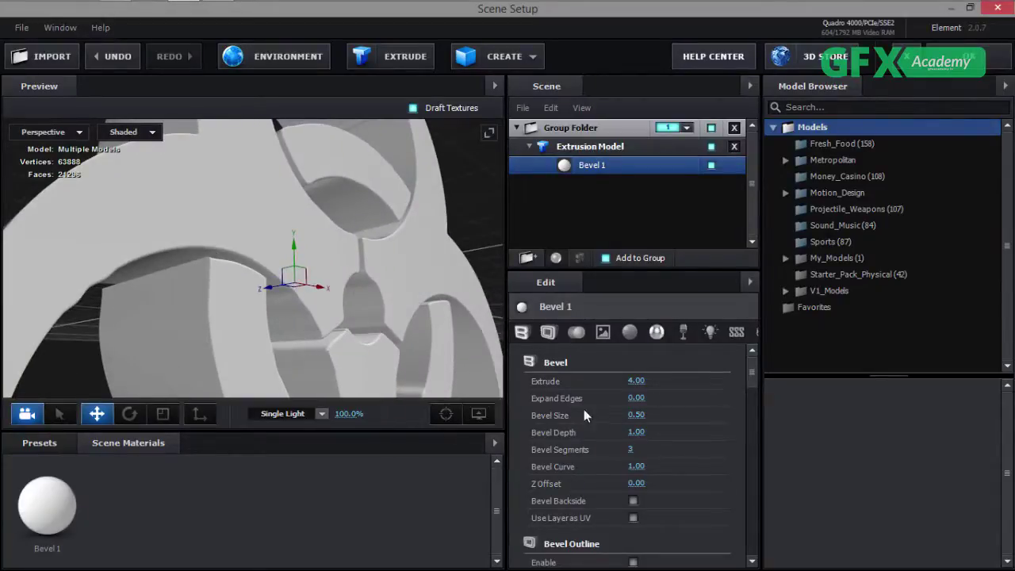
{"action": "left_click_drag", "start_coordinate": [339, 331], "coordinate": [350, 301]}
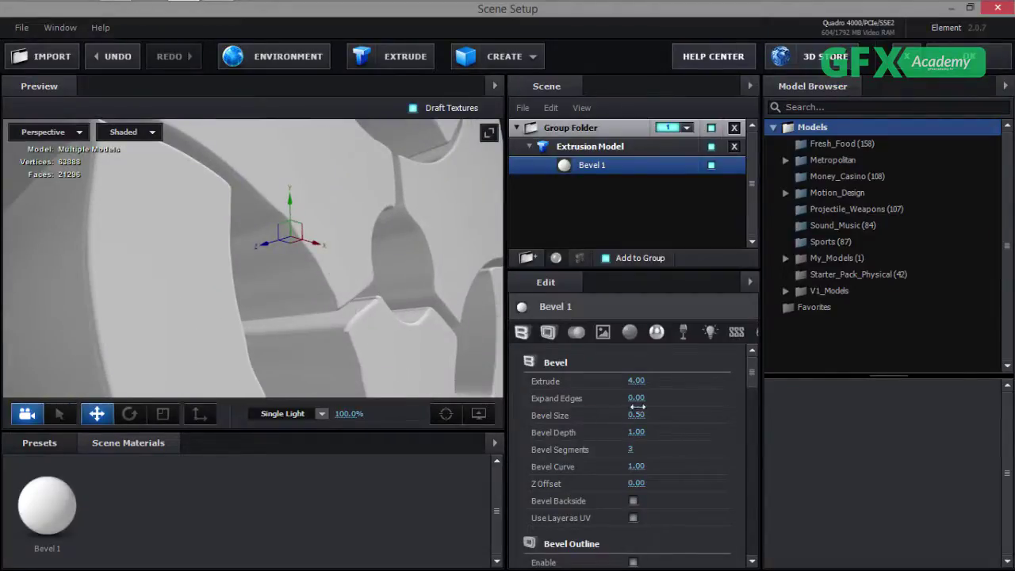
{"action": "left_click_drag", "start_coordinate": [641, 398], "coordinate": [666, 399]}
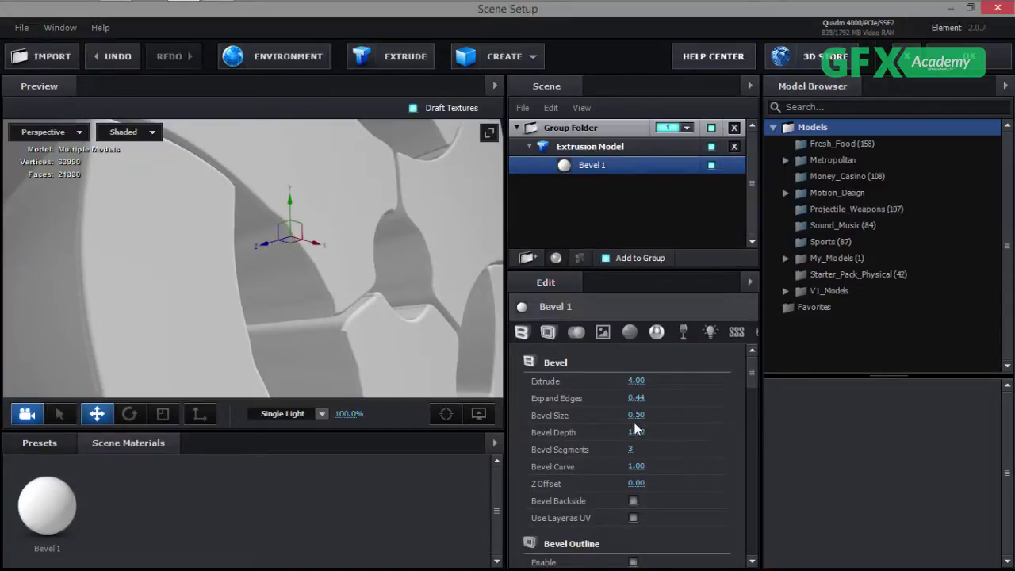
{"action": "left_click_drag", "start_coordinate": [636, 415], "coordinate": [709, 414]}
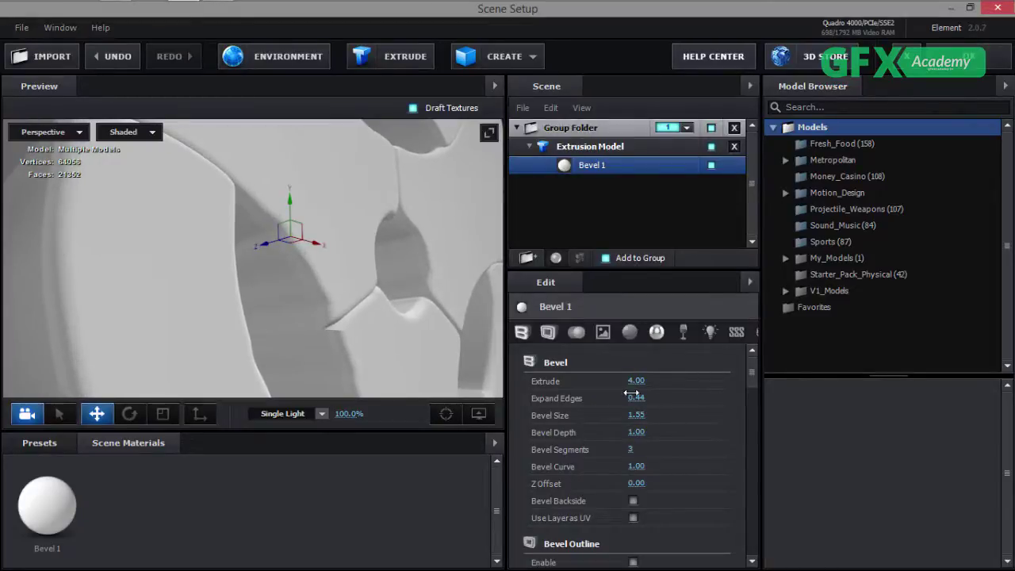
{"action": "left_click_drag", "start_coordinate": [637, 398], "coordinate": [559, 404]}
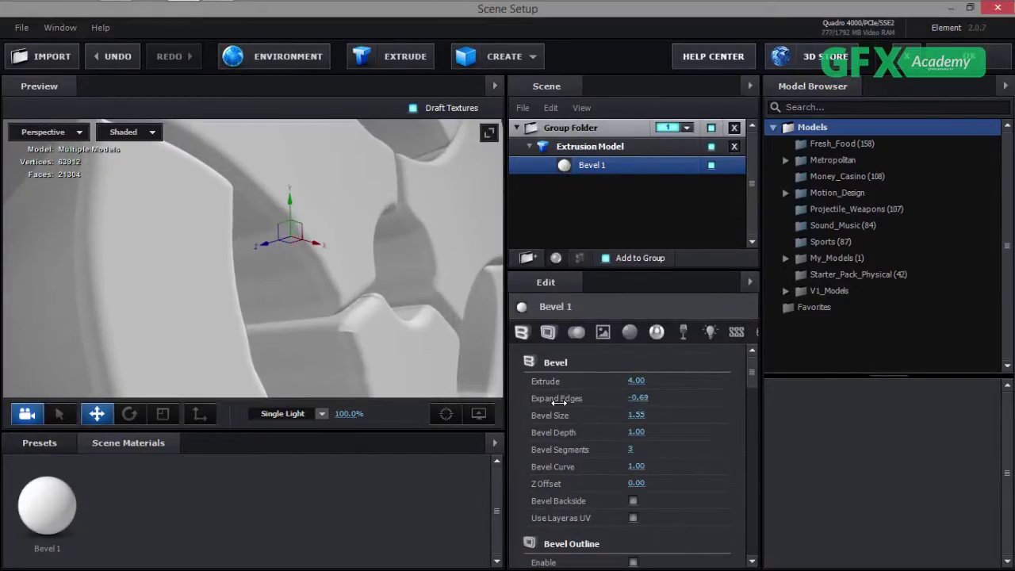
Set Bevel 1's Bevel Segments to 5 and its Bevel Curve to 0.22.
{"action": "left_click_drag", "start_coordinate": [340, 289], "coordinate": [174, 274]}
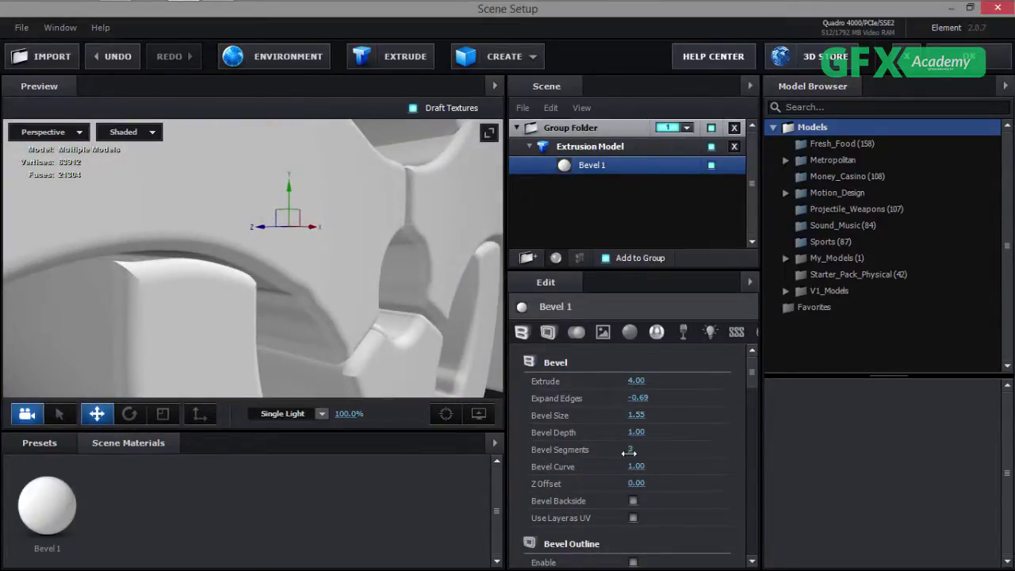
{"action": "mouse_move", "coordinate": [632, 452]}
{"action": "left_mouse_down"}
{"action": "mouse_move", "coordinate": [602, 457]}
{"action": "mouse_move", "coordinate": [631, 462]}
{"action": "left_mouse_up"}
{"action": "left_click_drag", "start_coordinate": [743, 473], "coordinate": [652, 477]}
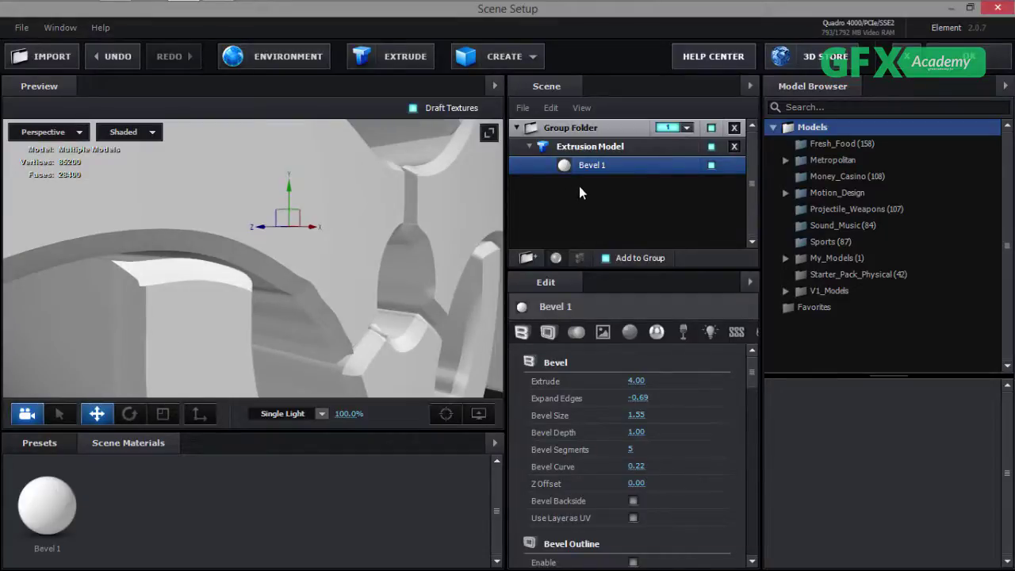
Try a Bevel Scale of 4 on the Extrusion Model and return it to 3.
{"action": "left_click", "coordinate": [576, 146]}
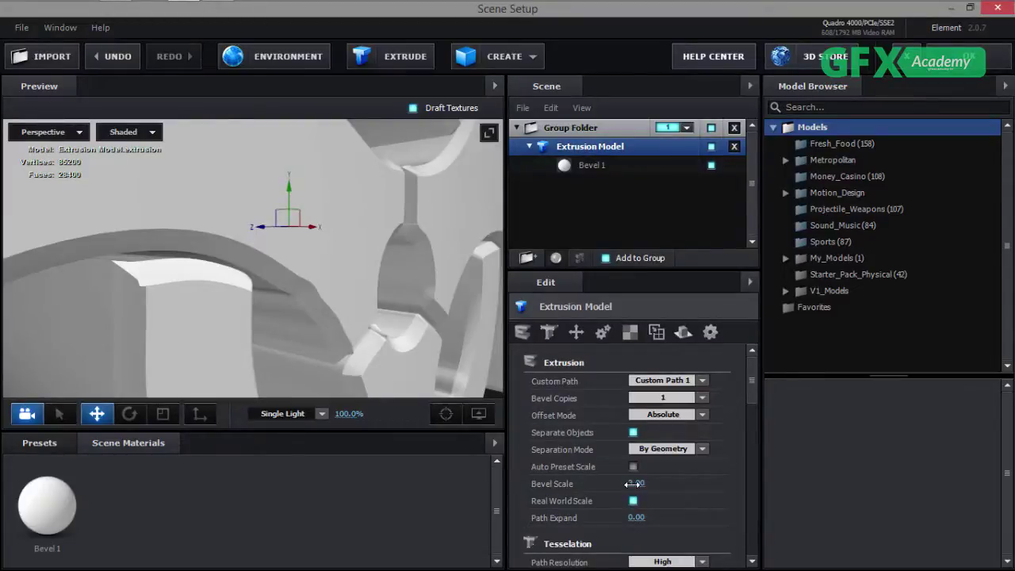
{"action": "mouse_move", "coordinate": [635, 483]}
{"action": "left_mouse_down"}
{"action": "mouse_move", "coordinate": [650, 484]}
{"action": "mouse_move", "coordinate": [639, 483]}
{"action": "left_mouse_up"}
{"action": "scroll", "coordinate": [306, 254], "scroll_direction": "down", "scroll_amount": 5}
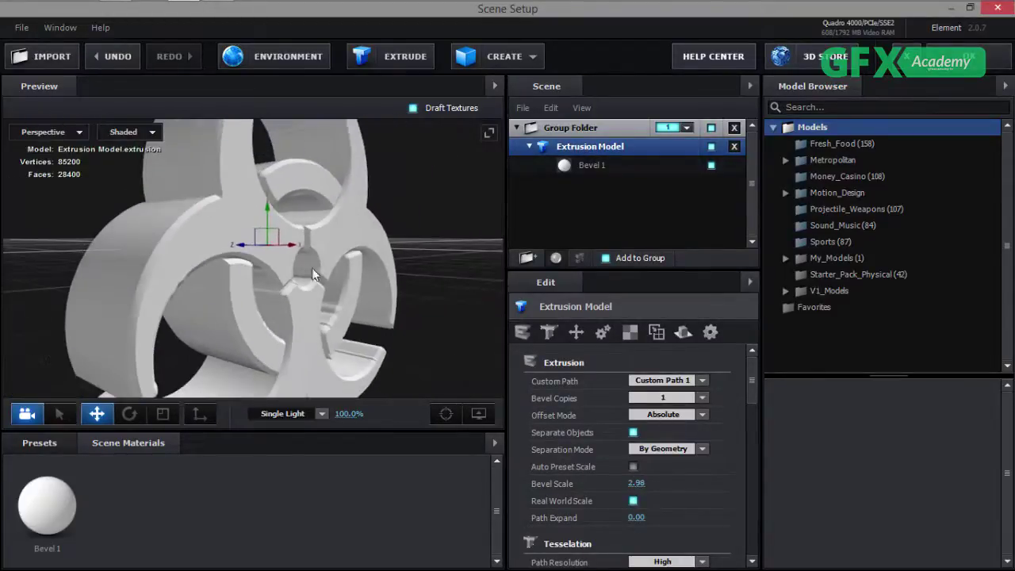
{"action": "mouse_move", "coordinate": [637, 484]}
{"action": "left_mouse_down"}
{"action": "mouse_move", "coordinate": [690, 487]}
{"action": "mouse_move", "coordinate": [602, 491]}
{"action": "mouse_move", "coordinate": [626, 494]}
{"action": "left_mouse_up"}
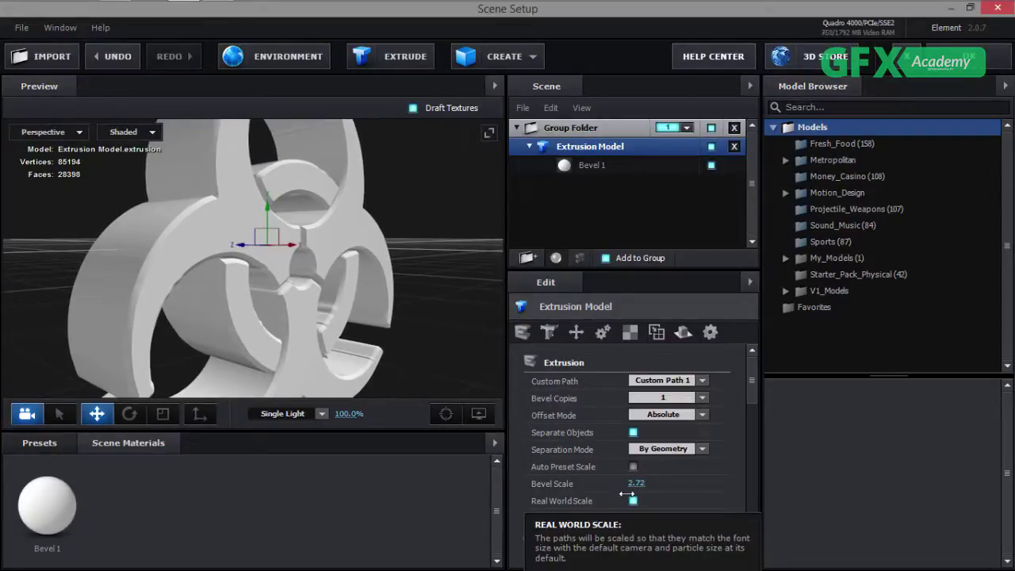
{"action": "left_click_drag", "start_coordinate": [627, 494], "coordinate": [631, 494]}
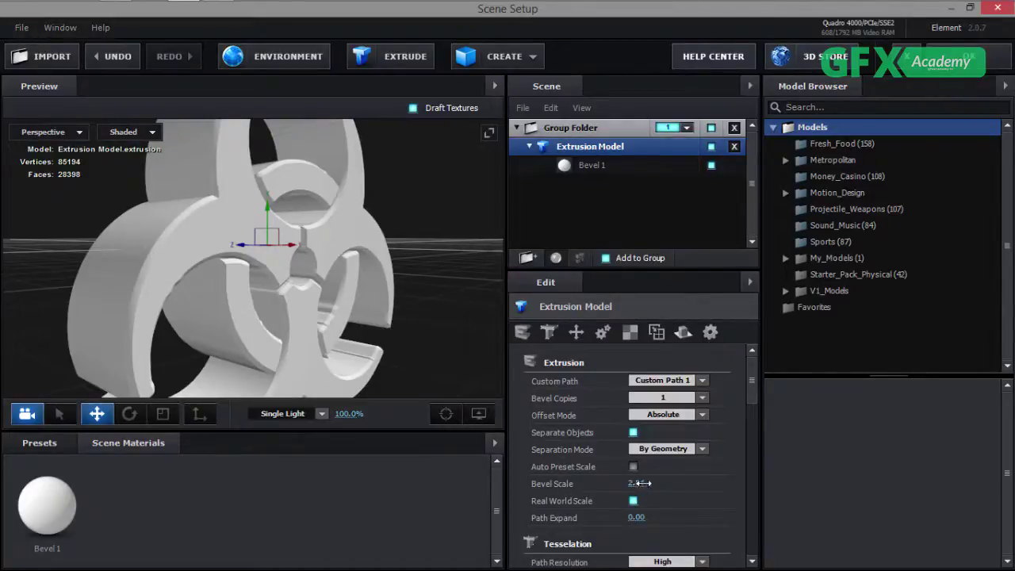
{"action": "left_click_drag", "start_coordinate": [639, 483], "coordinate": [675, 487]}
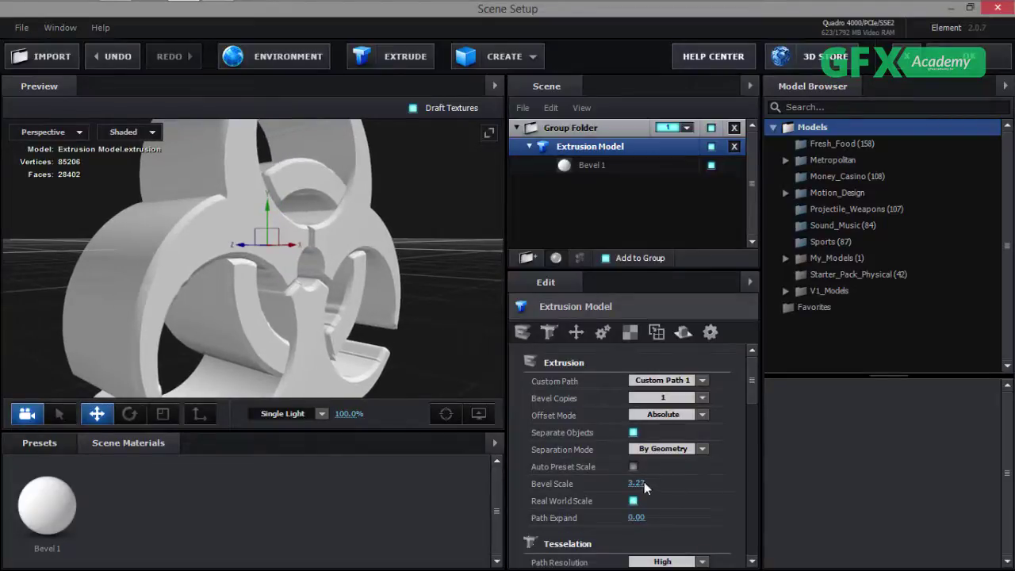
{"action": "type", "text": "4"}
{"action": "key", "text": "Return"}
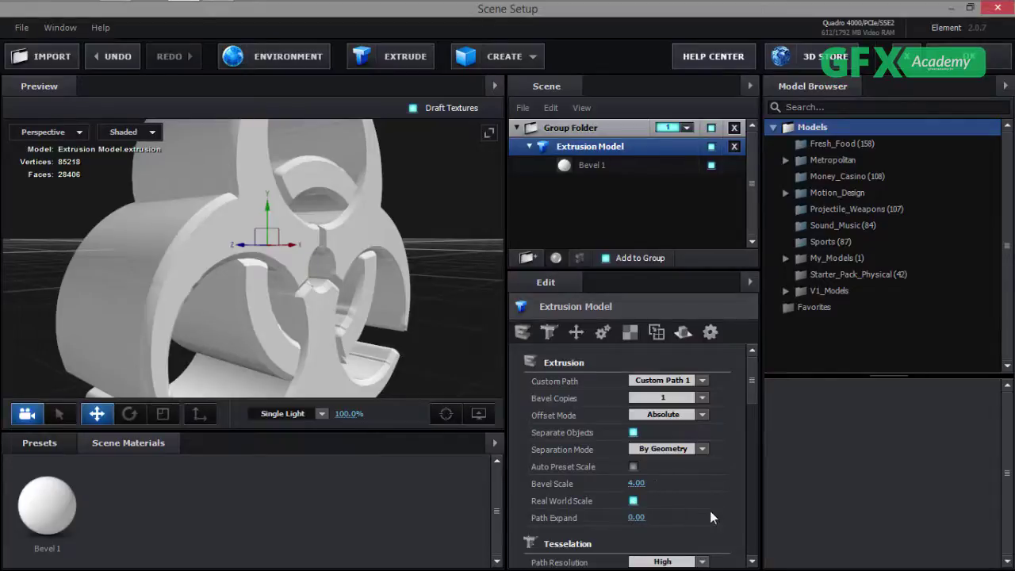
{"action": "left_click", "coordinate": [635, 483]}
{"action": "type", "text": "3"}
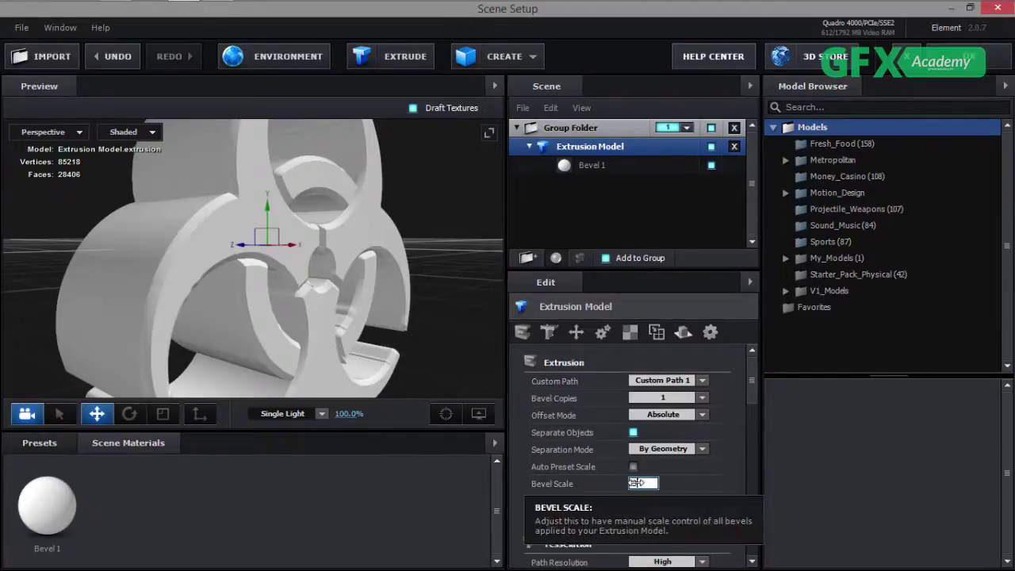
{"action": "key", "text": "Return"}
Inspect the bevelled ends of the symbol and lower the Extrusion Model's Bevel Scale to 2.76.
{"action": "left_click_drag", "start_coordinate": [341, 364], "coordinate": [223, 275]}
{"action": "scroll", "coordinate": [208, 277], "scroll_direction": "down", "scroll_amount": 5}
{"action": "scroll", "coordinate": [209, 277], "scroll_direction": "up", "scroll_amount": 5}
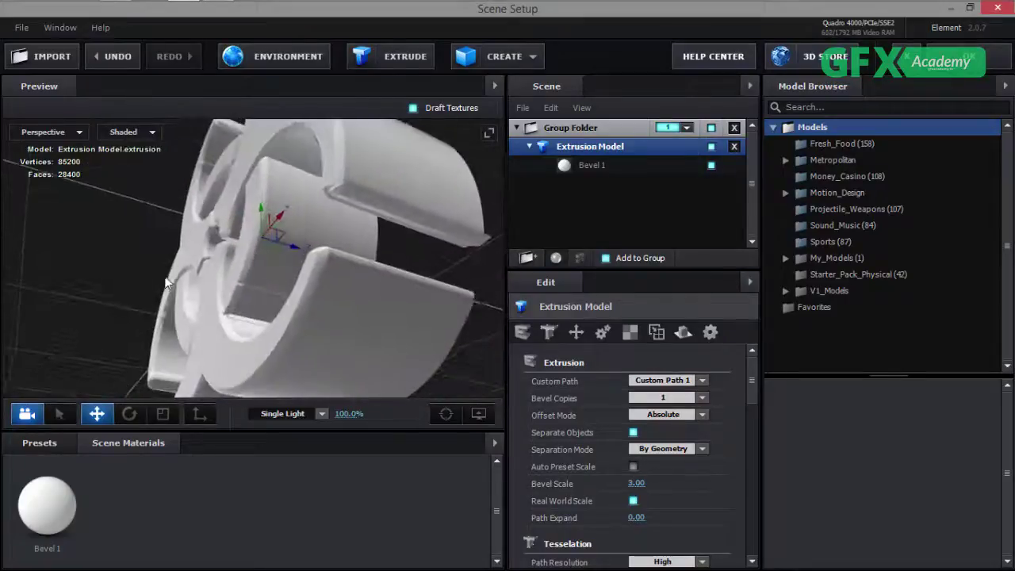
{"action": "left_click_drag", "start_coordinate": [344, 197], "coordinate": [354, 228]}
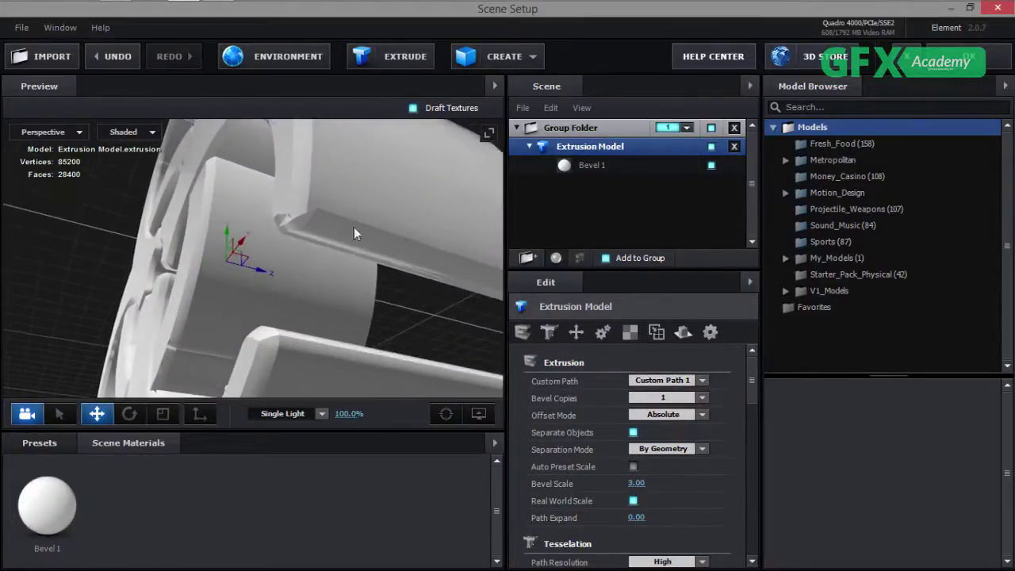
{"action": "mouse_move", "coordinate": [564, 484]}
{"action": "left_mouse_down"}
{"action": "mouse_move", "coordinate": [539, 487]}
{"action": "mouse_move", "coordinate": [560, 486]}
{"action": "left_mouse_up"}
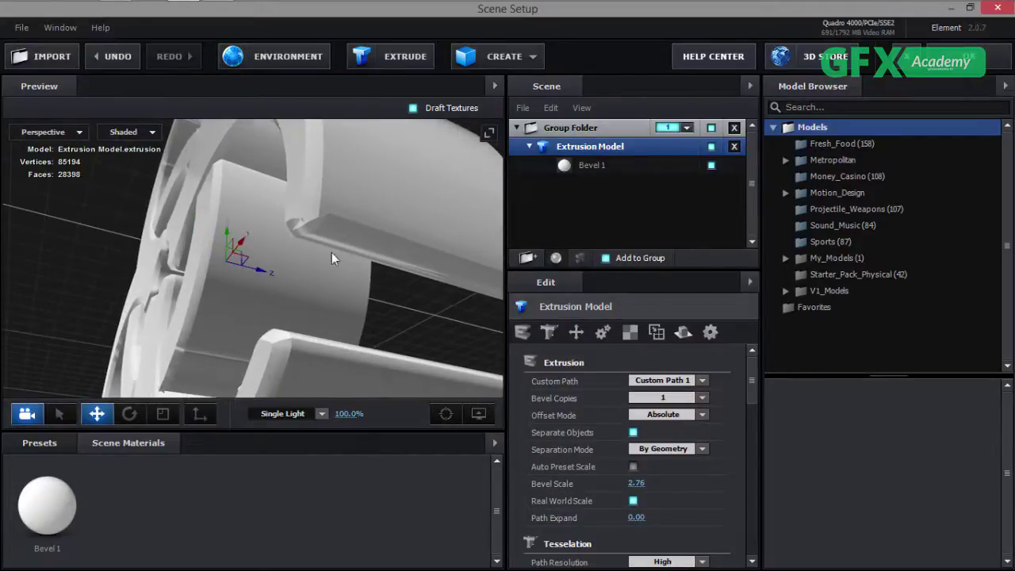
Refine Bevel 1 with Extrude 4.83, Expand Edges 0.07 and Bevel Size 1.06.
{"action": "left_click_drag", "start_coordinate": [332, 252], "coordinate": [285, 270]}
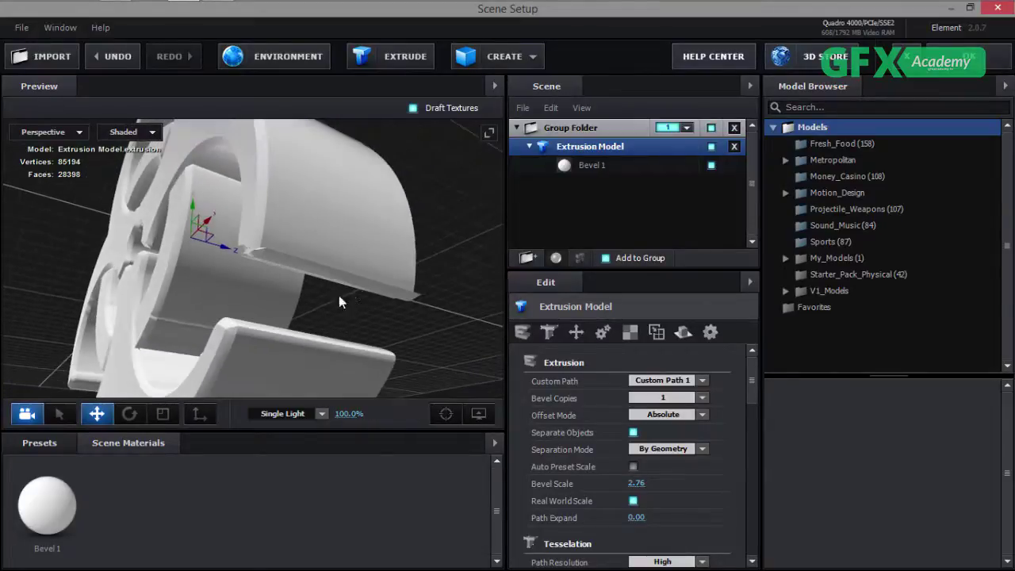
{"action": "left_click_drag", "start_coordinate": [339, 297], "coordinate": [577, 292]}
{"action": "left_click", "coordinate": [593, 167]}
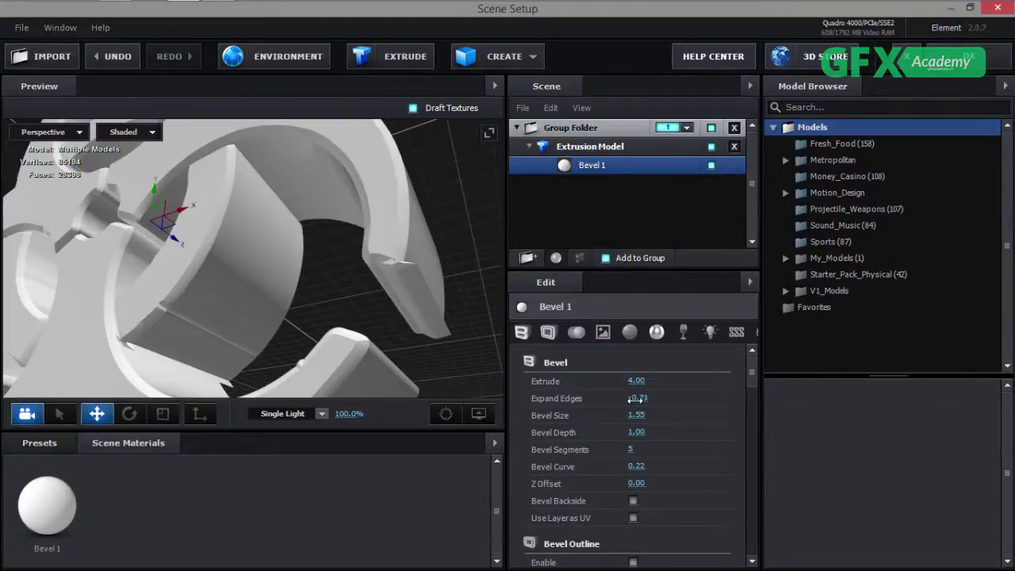
{"action": "left_click_drag", "start_coordinate": [634, 401], "coordinate": [706, 387]}
{"action": "left_click_drag", "start_coordinate": [634, 415], "coordinate": [599, 415]}
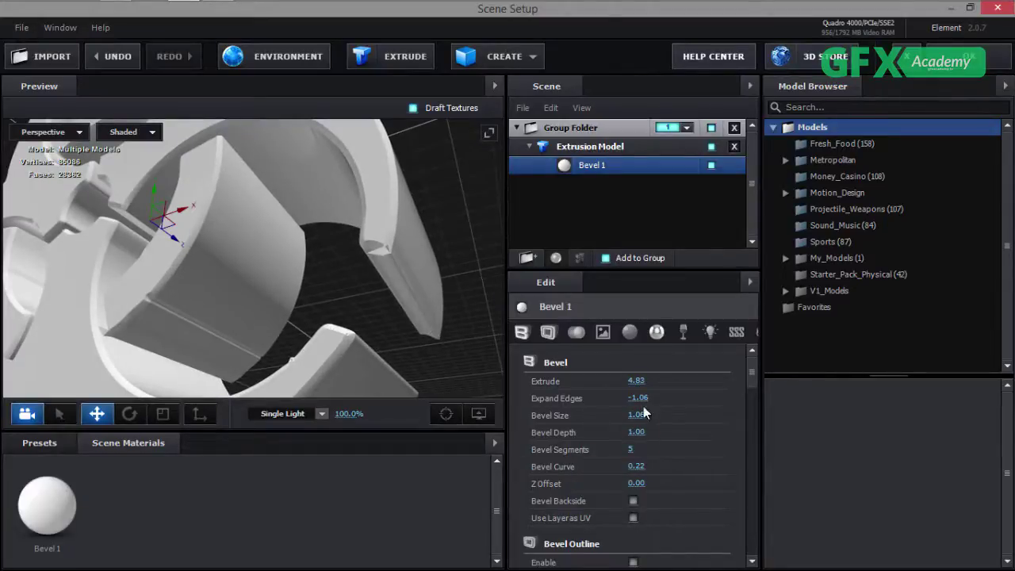
{"action": "left_click_drag", "start_coordinate": [637, 398], "coordinate": [716, 393]}
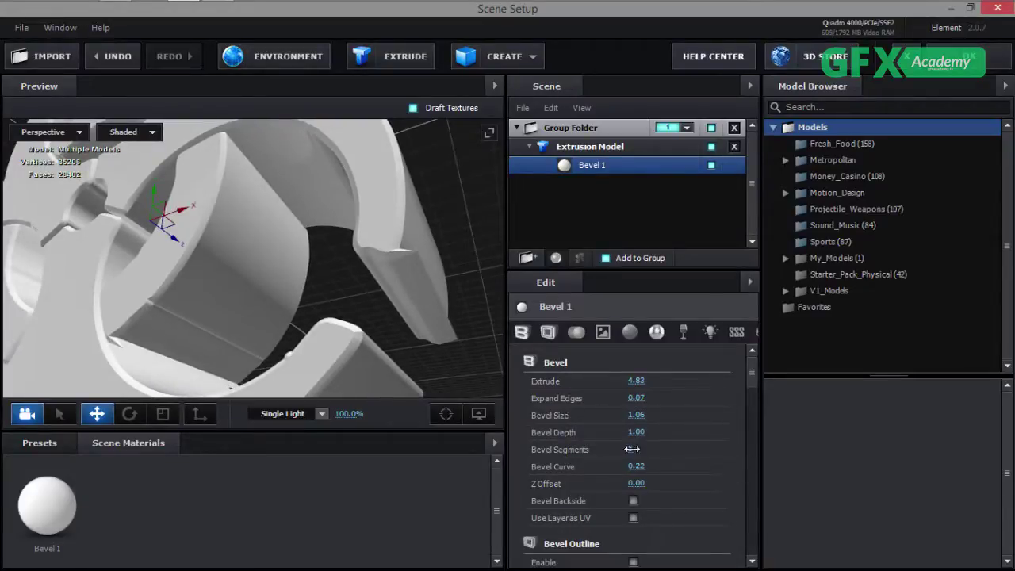
Set Bevel 1's Bevel Segments to 15 and Bevel Curve to 0.20, and collapse the Extrusion Model in the scene.
{"action": "left_click_drag", "start_coordinate": [624, 450], "coordinate": [637, 467]}
{"action": "left_click_drag", "start_coordinate": [409, 349], "coordinate": [220, 318]}
{"action": "left_click_drag", "start_coordinate": [215, 334], "coordinate": [272, 308]}
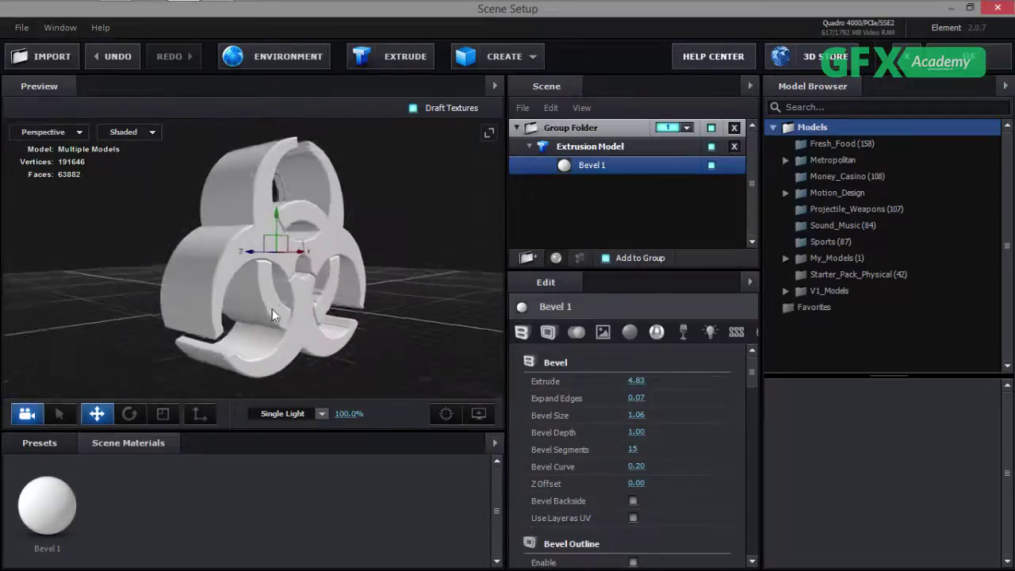
{"action": "left_click", "coordinate": [610, 148]}
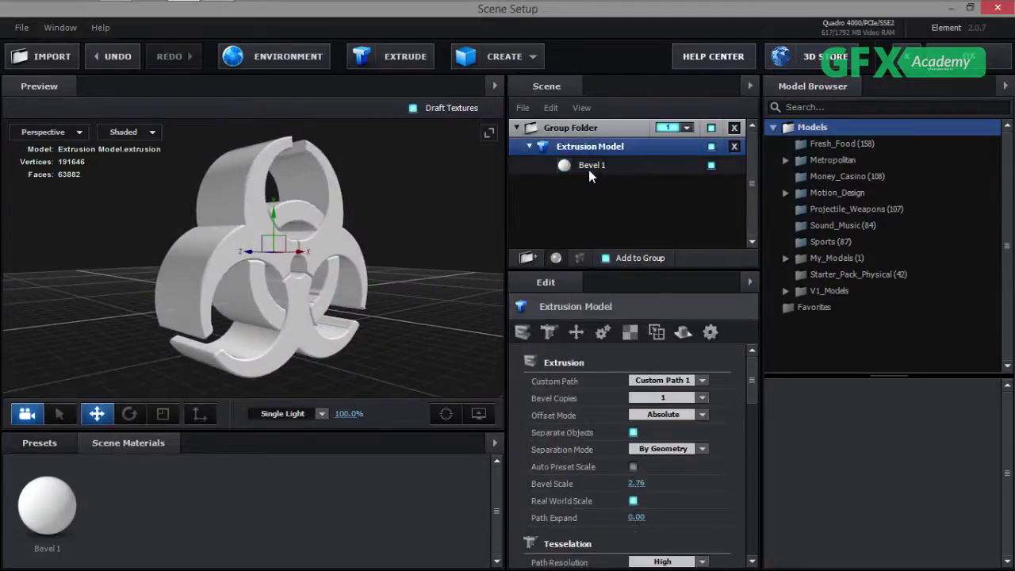
{"action": "left_click", "coordinate": [529, 146]}
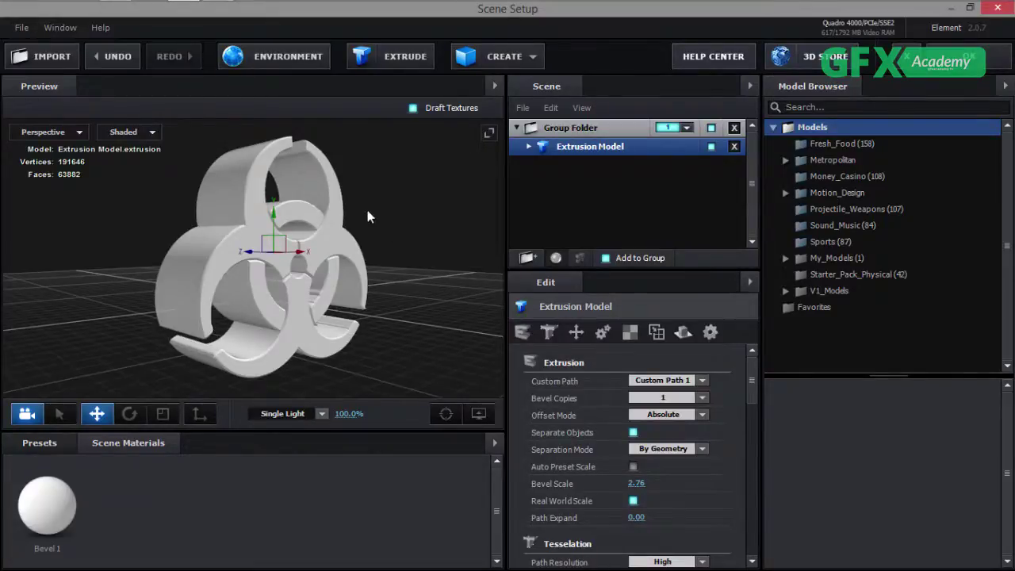
Enlarge the presets area, show the Pro_Shaders Metal materials and try to apply bronze to the Extrusion Model.
{"action": "left_click_drag", "start_coordinate": [310, 290], "coordinate": [233, 318]}
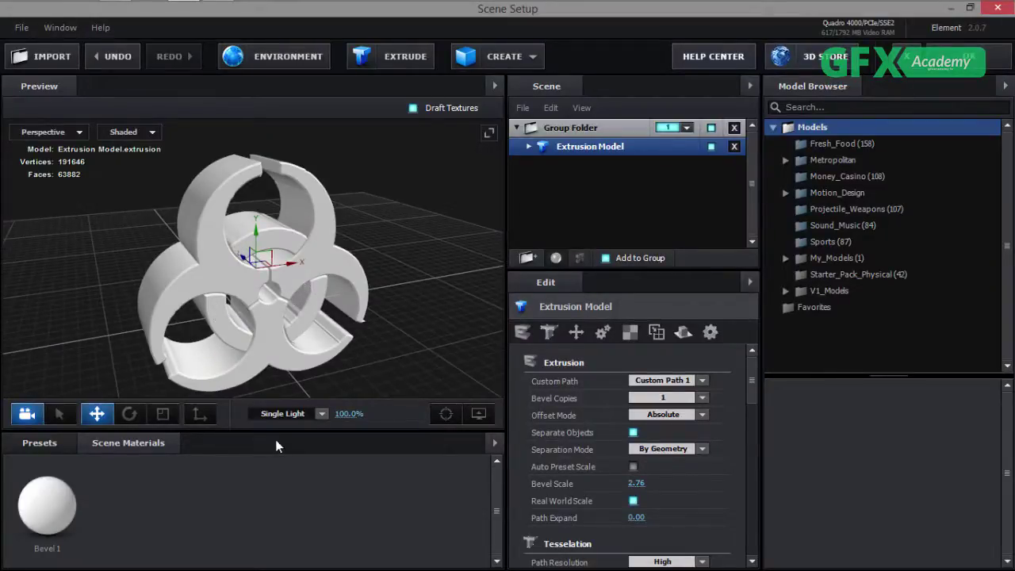
{"action": "left_click_drag", "start_coordinate": [274, 408], "coordinate": [229, 361]}
{"action": "left_click", "coordinate": [43, 393]}
{"action": "double_click", "coordinate": [78, 463]}
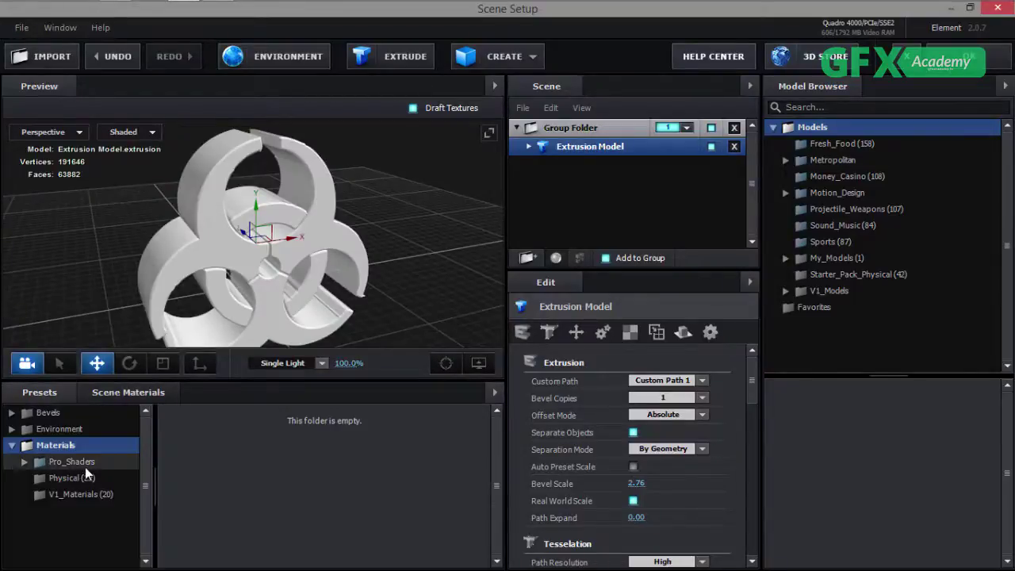
{"action": "left_click", "coordinate": [88, 523]}
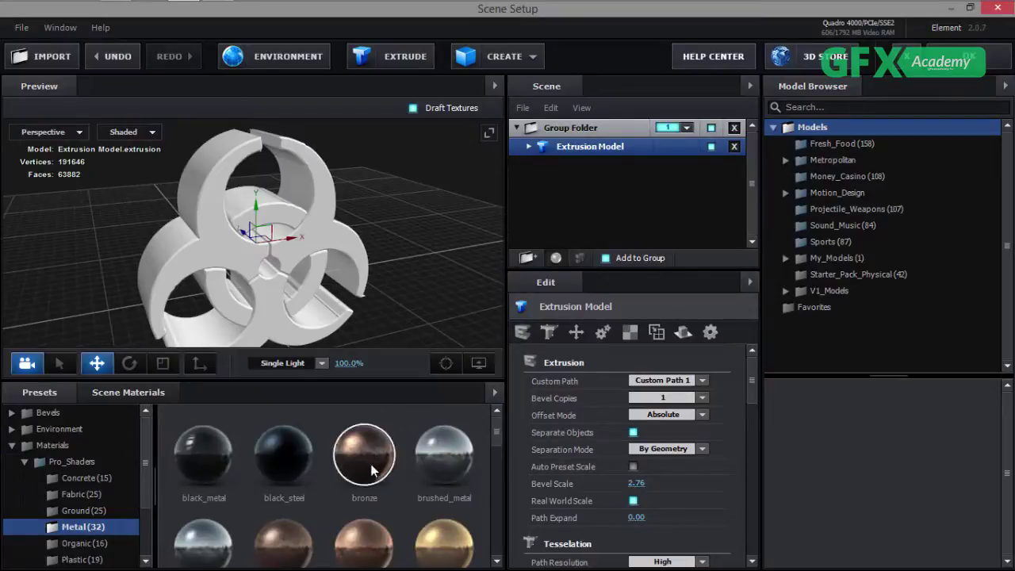
{"action": "left_click_drag", "start_coordinate": [364, 456], "coordinate": [586, 155]}
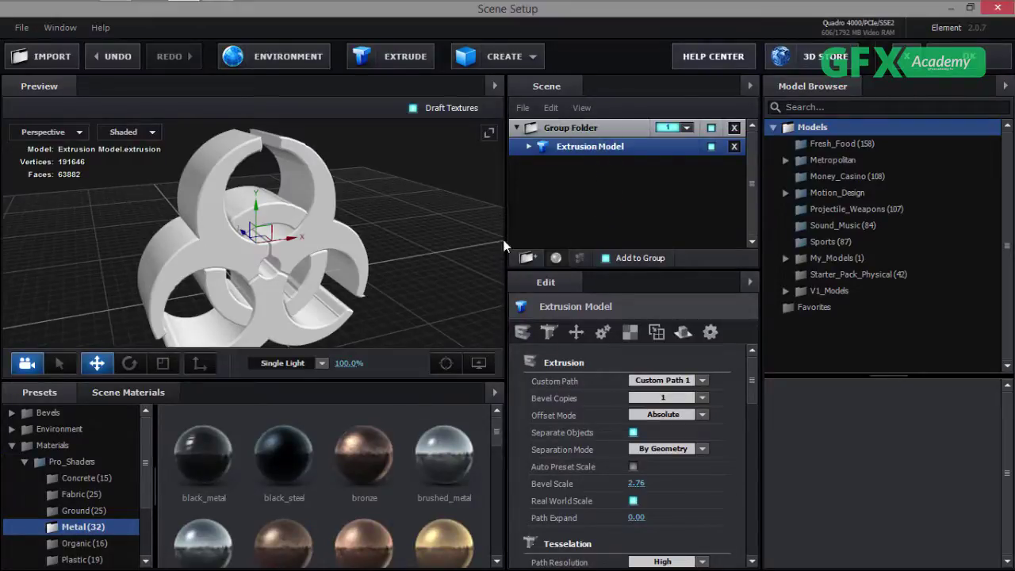
{"action": "left_click_drag", "start_coordinate": [348, 269], "coordinate": [317, 270]}
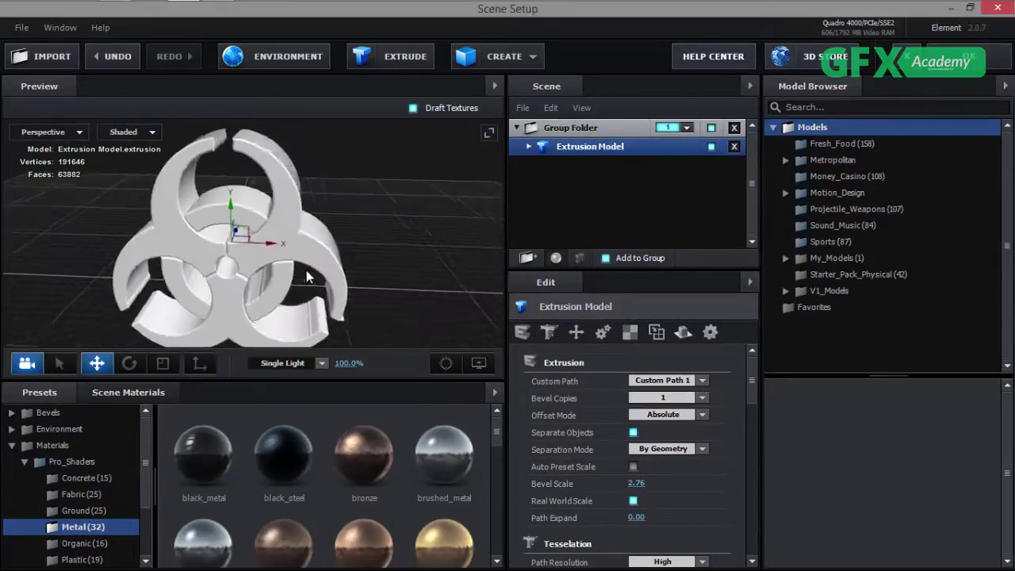
Expand the Extrusion Model in the scene and select its Bevel 1 material.
{"action": "left_click", "coordinate": [529, 147]}
{"action": "mouse_move", "coordinate": [440, 473]}
{"action": "left_mouse_down"}
{"action": "mouse_move", "coordinate": [508, 186]}
{"action": "mouse_move", "coordinate": [607, 171]}
{"action": "mouse_move", "coordinate": [586, 194]}
{"action": "left_mouse_up"}
{"action": "left_click", "coordinate": [578, 168]}
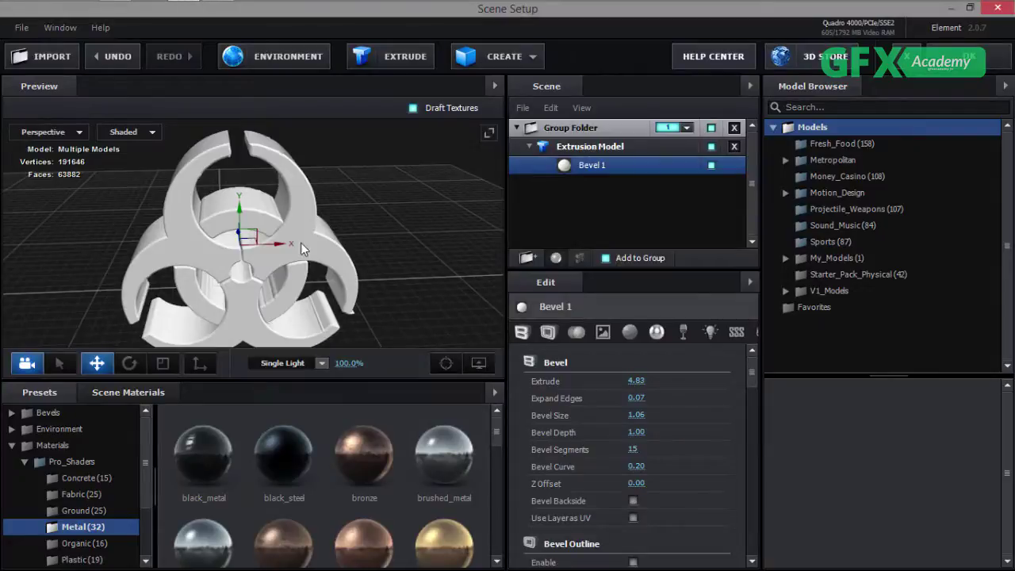
Apply the bronze metal preset to Bevel 1 and inspect the symbol's surface and edges up close.
{"action": "left_click_drag", "start_coordinate": [300, 243], "coordinate": [420, 270]}
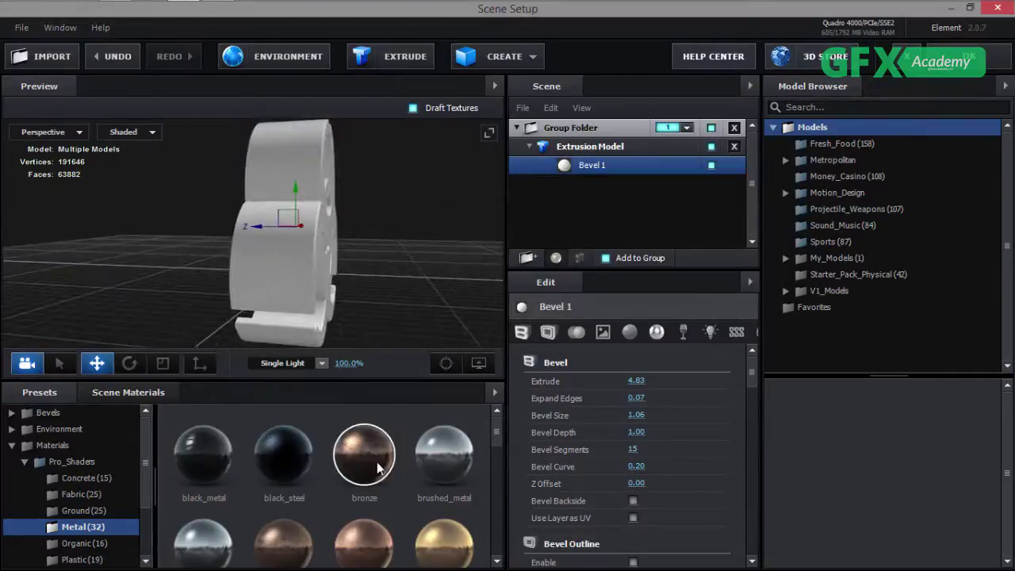
{"action": "double_click", "coordinate": [376, 468]}
{"action": "left_click_drag", "start_coordinate": [365, 234], "coordinate": [305, 207]}
{"action": "scroll", "coordinate": [304, 207], "scroll_direction": "up", "scroll_amount": 5}
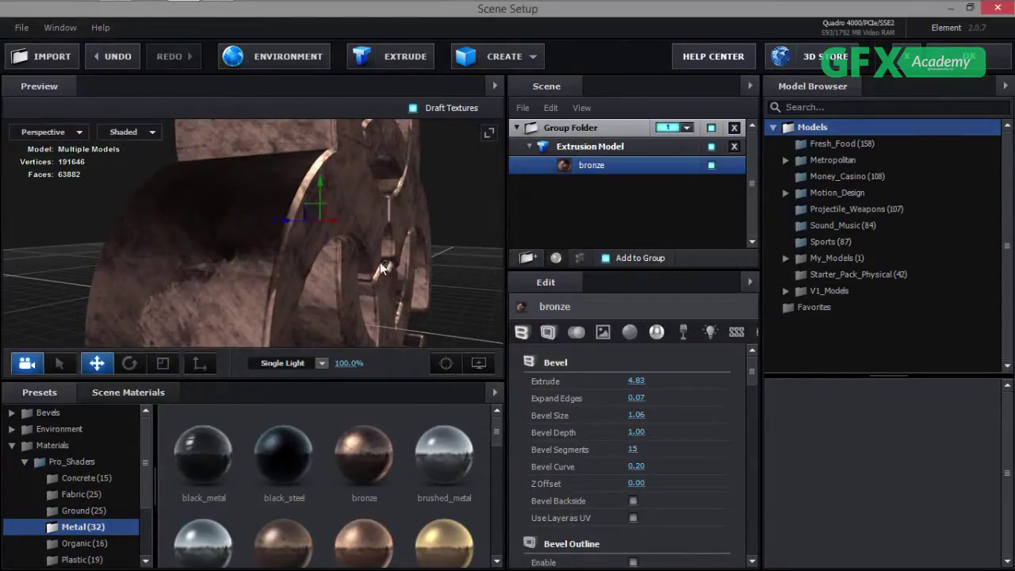
{"action": "mouse_move", "coordinate": [313, 272]}
{"action": "left_mouse_down"}
{"action": "mouse_move", "coordinate": [278, 261]}
{"action": "mouse_move", "coordinate": [296, 279]}
{"action": "left_mouse_up"}
Replace the symbol's material with the metal_grunge_painted_07 preset from the Metal materials and check it from another angle.
{"action": "scroll", "coordinate": [351, 476], "scroll_direction": "down", "scroll_amount": 2}
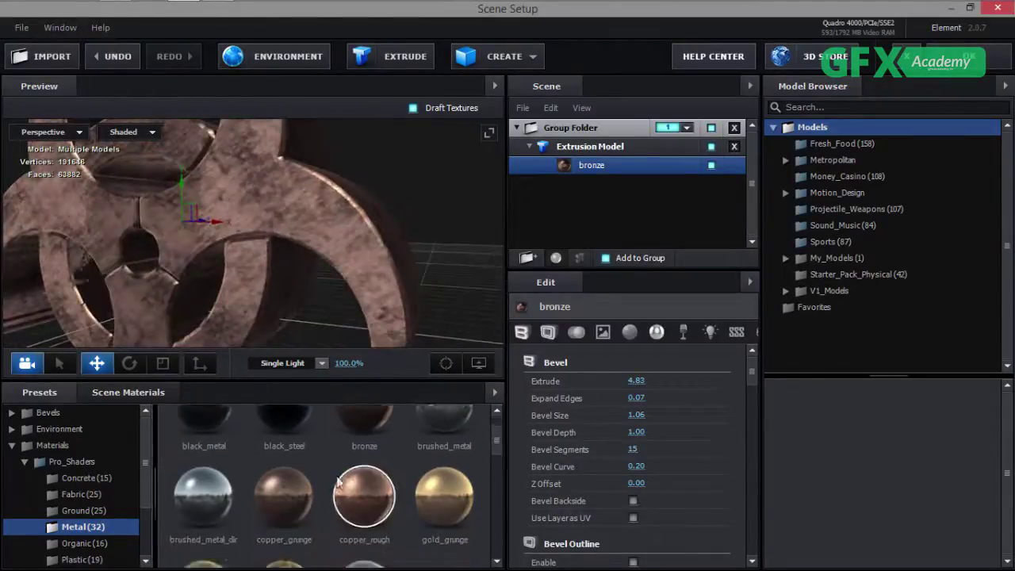
{"action": "scroll", "coordinate": [351, 479], "scroll_direction": "down", "scroll_amount": 5}
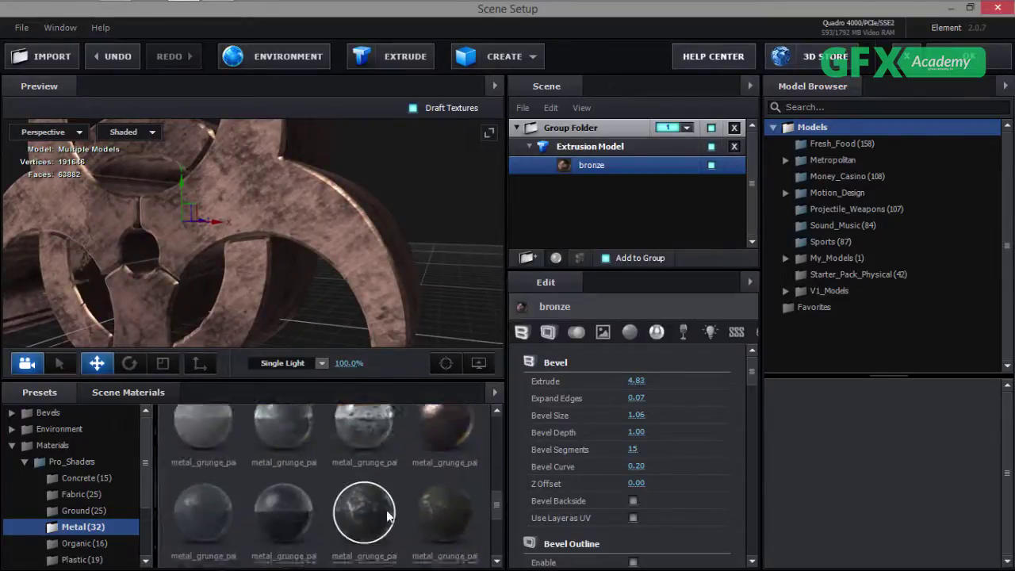
{"action": "scroll", "coordinate": [396, 512], "scroll_direction": "up", "scroll_amount": 1}
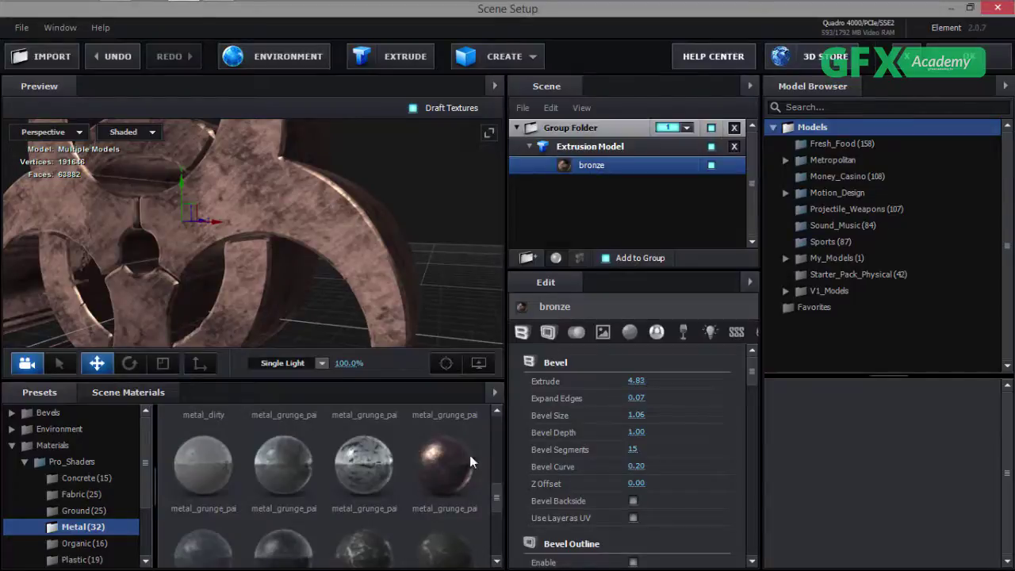
{"action": "double_click", "coordinate": [444, 468]}
{"action": "left_click_drag", "start_coordinate": [190, 273], "coordinate": [276, 297]}
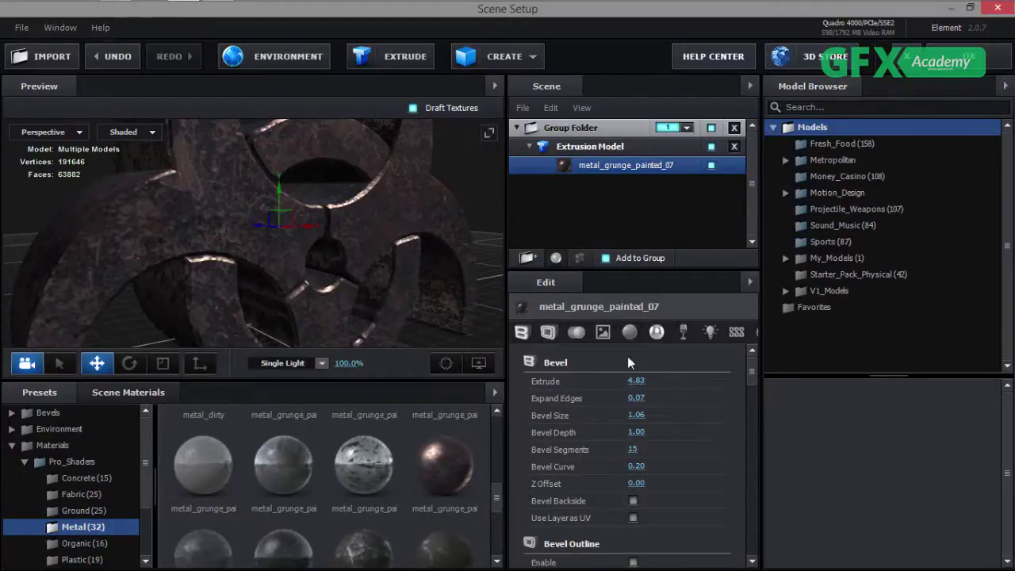
Try the Physical Shader as the material type of metal_grunge_painted_07.
{"action": "left_click", "coordinate": [630, 331]}
{"action": "left_click_drag", "start_coordinate": [751, 432], "coordinate": [756, 399]}
{"action": "scroll", "coordinate": [754, 389], "scroll_direction": "down", "scroll_amount": 3}
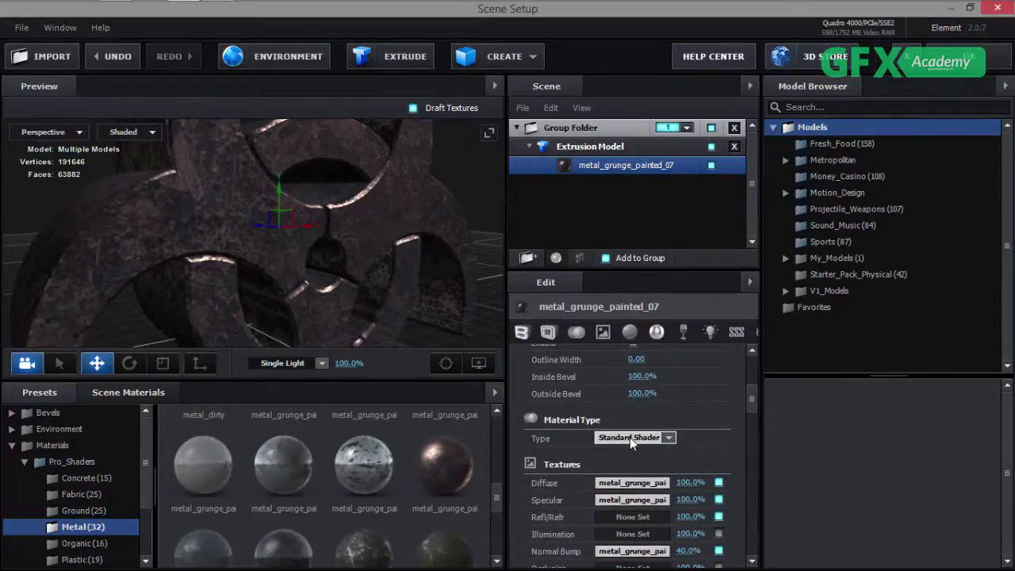
{"action": "left_click", "coordinate": [630, 437]}
{"action": "left_click", "coordinate": [634, 457]}
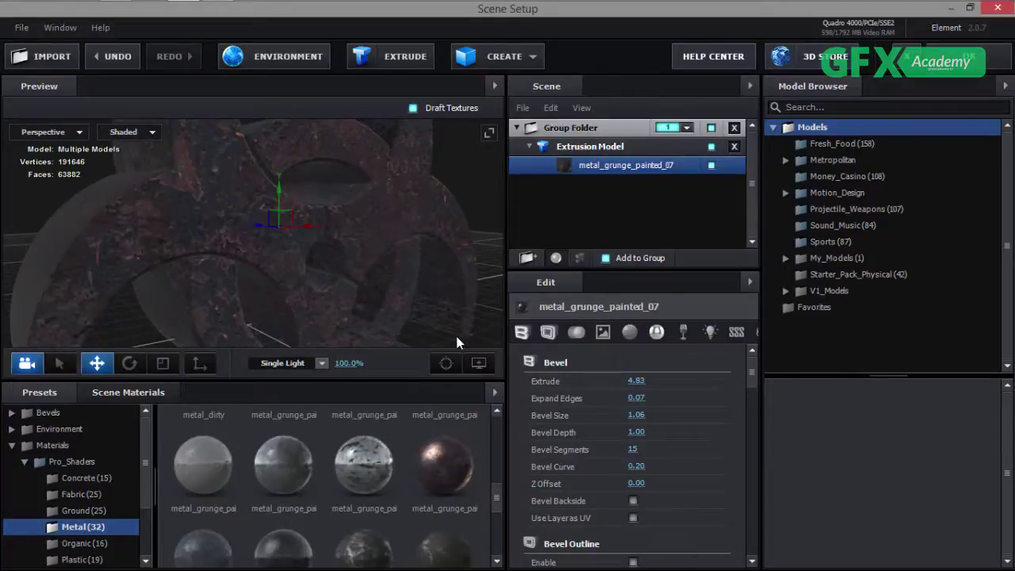
Raise the physical material's Reflectivity Intensity to 51% and check the result on the symbol.
{"action": "left_click", "coordinate": [657, 332]}
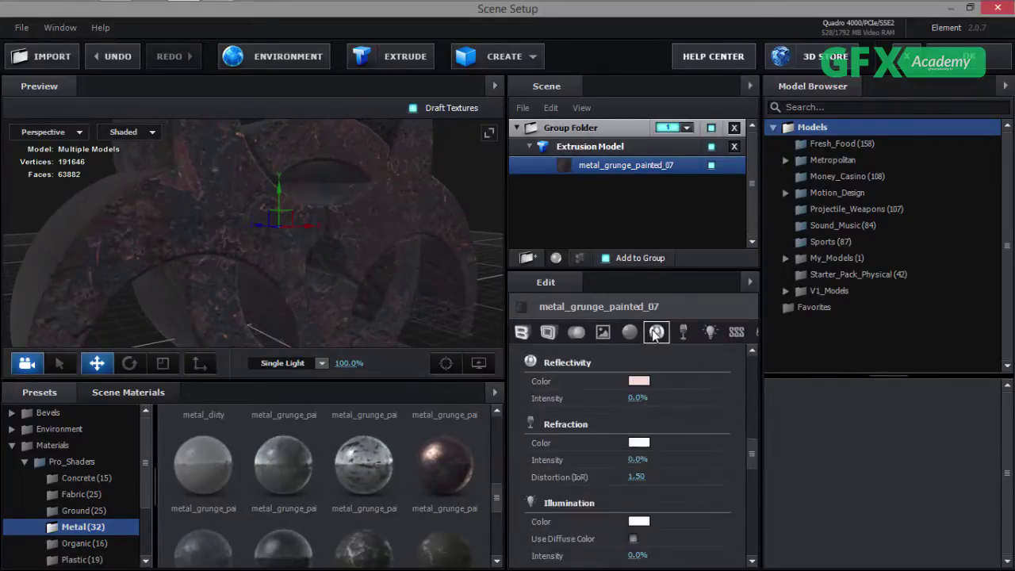
{"action": "left_click_drag", "start_coordinate": [340, 286], "coordinate": [367, 269]}
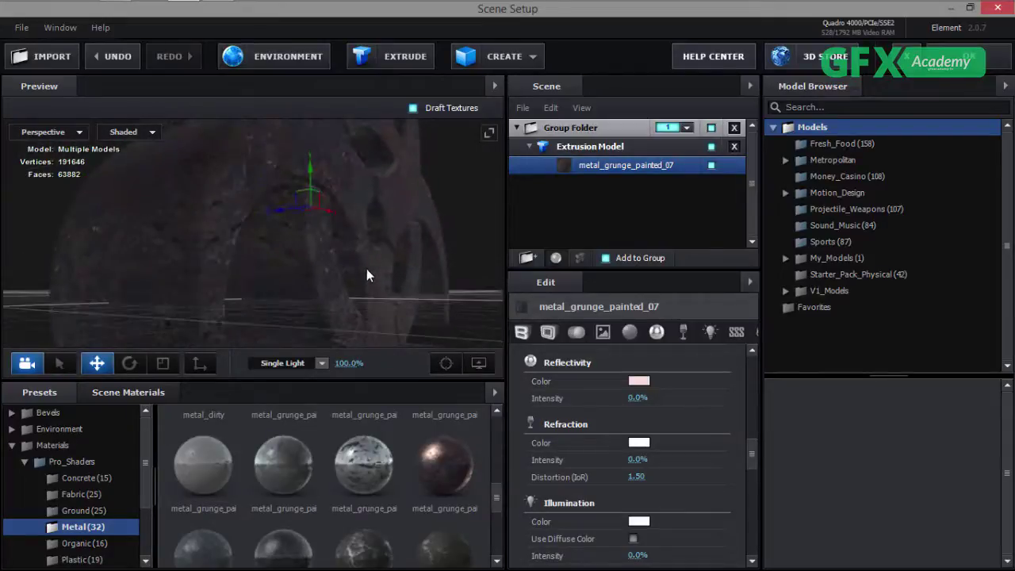
{"action": "left_click_drag", "start_coordinate": [636, 400], "coordinate": [669, 402]}
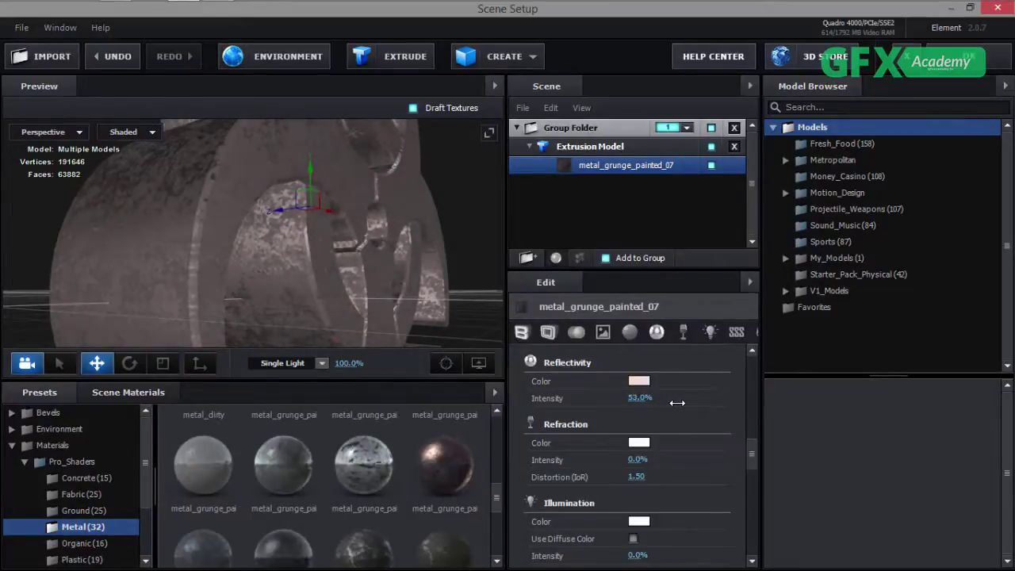
{"action": "left_click_drag", "start_coordinate": [406, 269], "coordinate": [305, 288]}
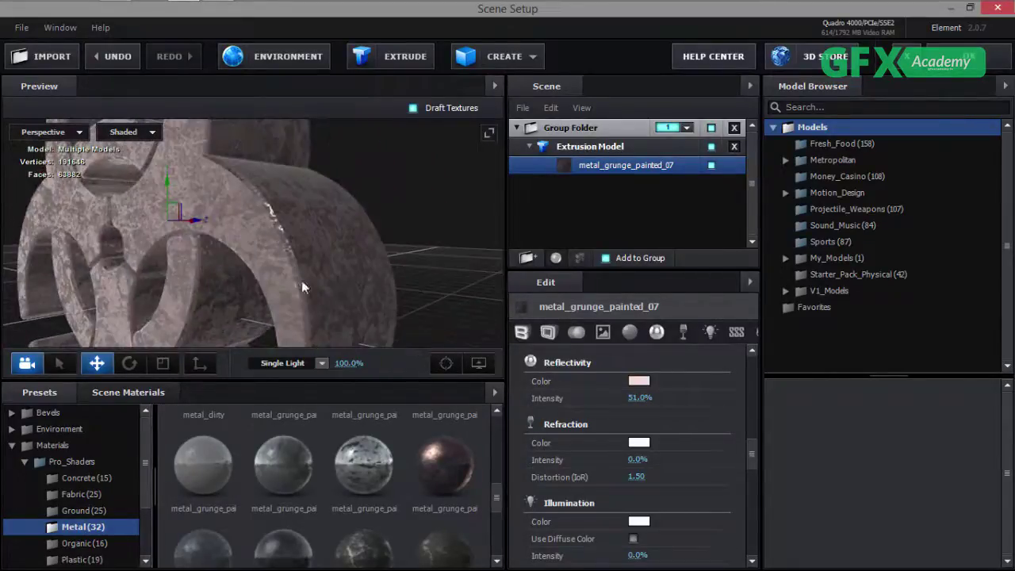
Set the physical material's Glossiness to 98% in its basic settings.
{"action": "left_click_drag", "start_coordinate": [753, 464], "coordinate": [748, 421]}
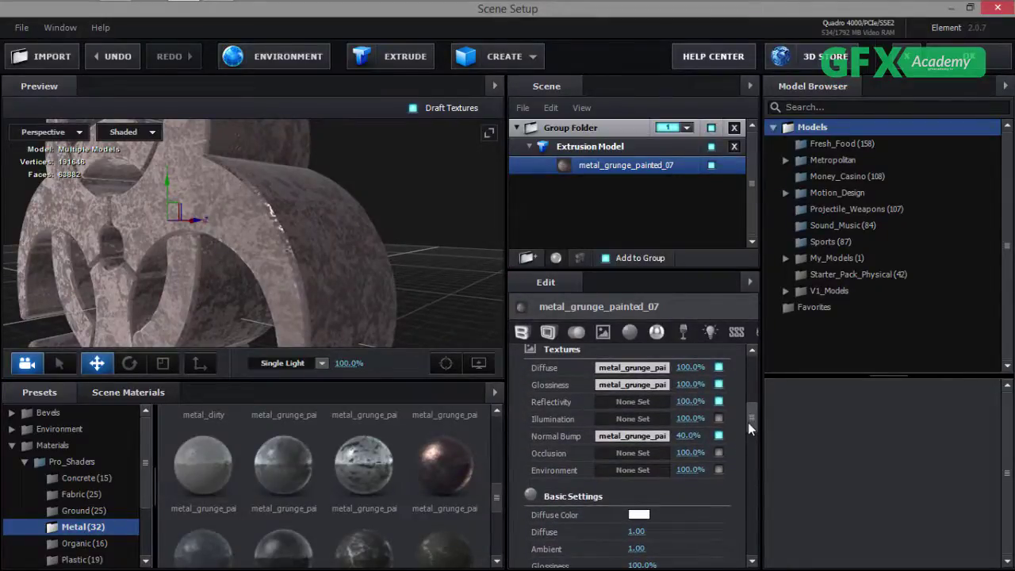
{"action": "scroll", "coordinate": [756, 404], "scroll_direction": "up", "scroll_amount": 1}
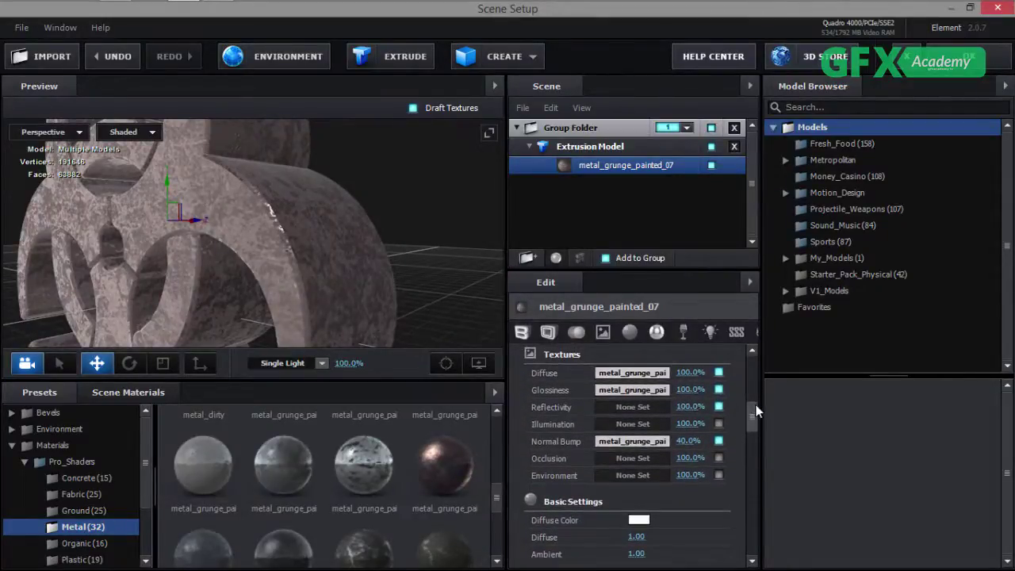
{"action": "left_click_drag", "start_coordinate": [755, 405], "coordinate": [752, 412]}
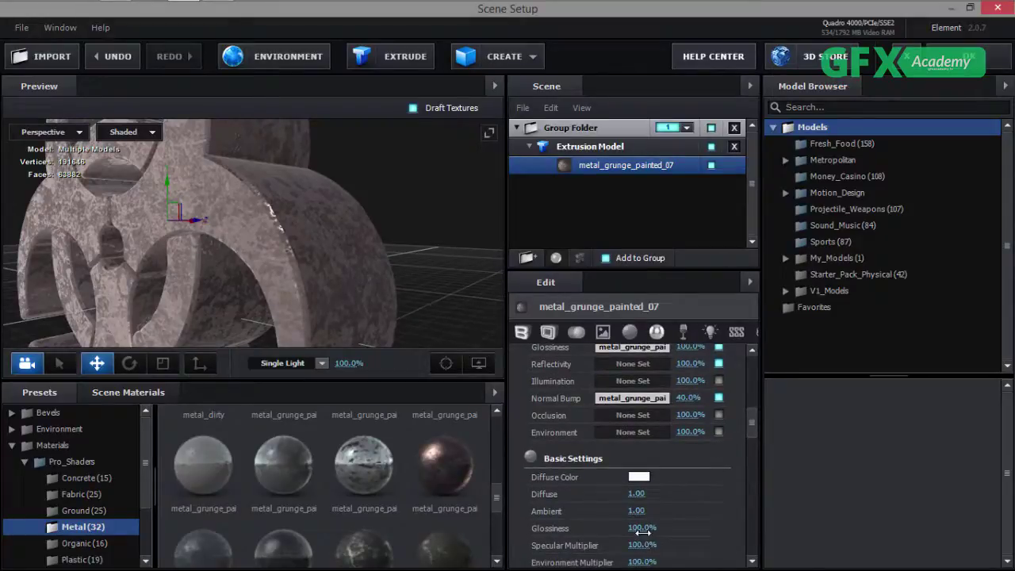
{"action": "mouse_move", "coordinate": [642, 533]}
{"action": "left_mouse_down"}
{"action": "mouse_move", "coordinate": [633, 532]}
{"action": "mouse_move", "coordinate": [672, 528]}
{"action": "left_mouse_up"}
Lower the physical material's Reflectivity Intensity to 18%, checking the symbol from above.
{"action": "left_click_drag", "start_coordinate": [748, 427], "coordinate": [744, 452]}
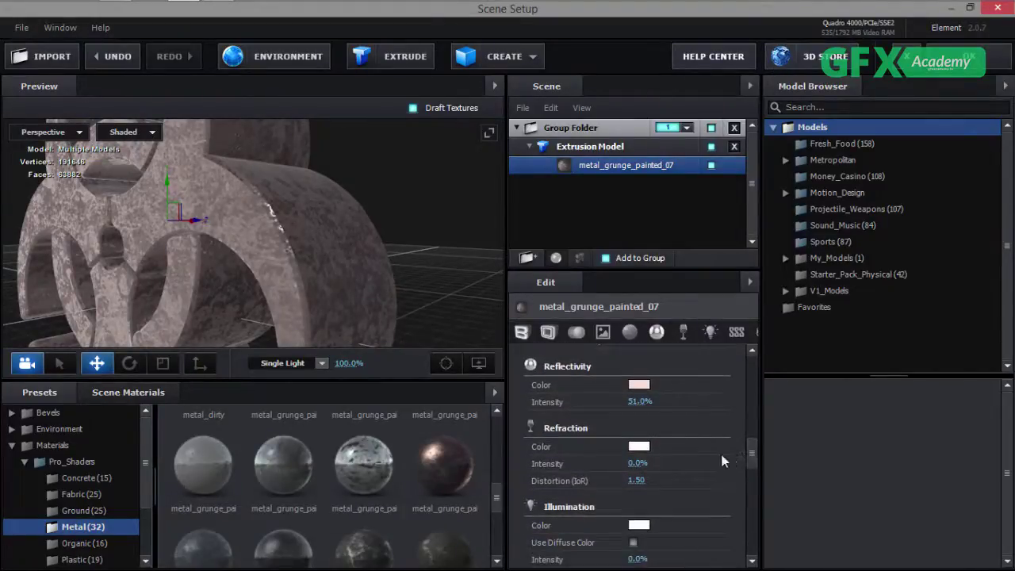
{"action": "left_click_drag", "start_coordinate": [634, 402], "coordinate": [606, 403]}
{"action": "left_click_drag", "start_coordinate": [294, 285], "coordinate": [363, 299]}
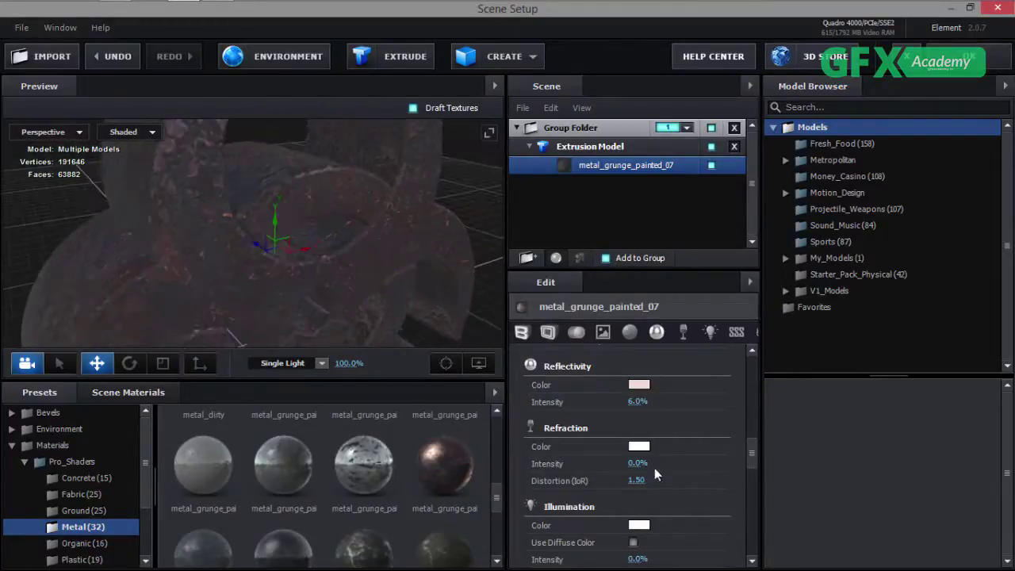
{"action": "left_click_drag", "start_coordinate": [634, 402], "coordinate": [642, 402]}
Switch metal_grunge_painted_07 back to the Standard Shader and check the symbol from the front.
{"action": "scroll", "coordinate": [680, 438], "scroll_direction": "up", "scroll_amount": 8}
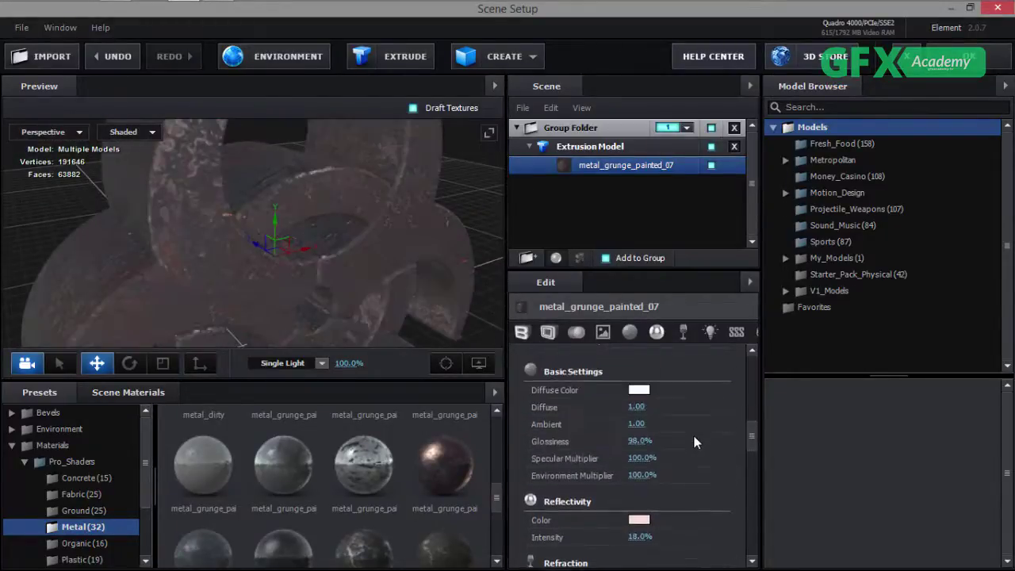
{"action": "left_click", "coordinate": [668, 426]}
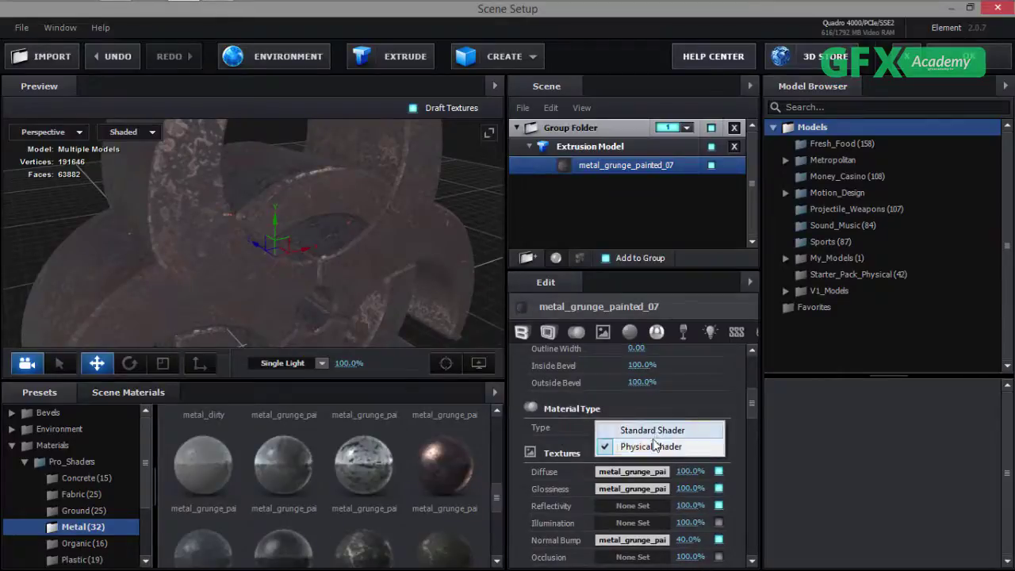
{"action": "left_click", "coordinate": [635, 431]}
{"action": "left_click_drag", "start_coordinate": [355, 288], "coordinate": [384, 246]}
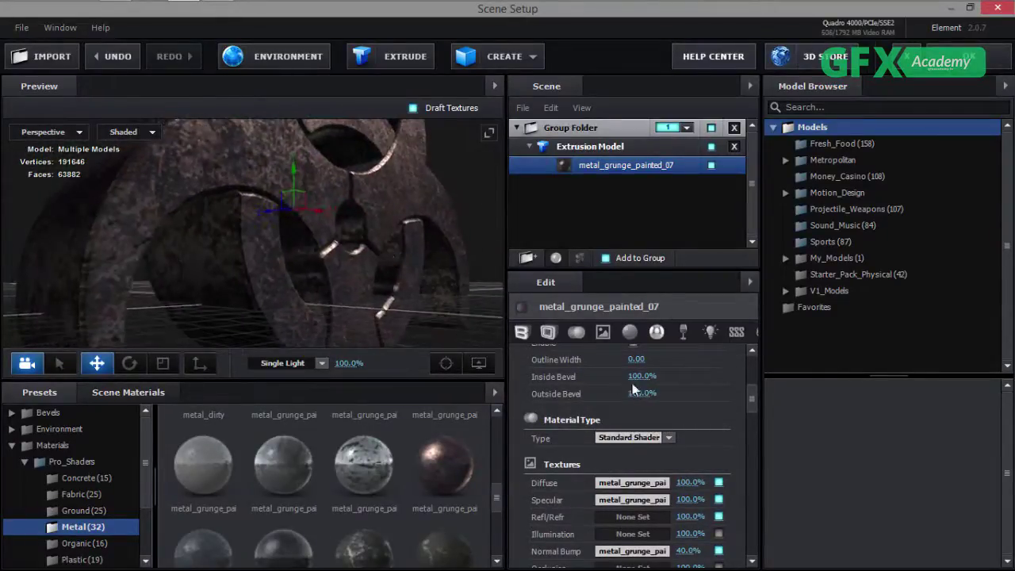
Set the standard material's Reflection Intensity to 34% and Fresnel to about 0.9, and review its remaining settings.
{"action": "scroll", "coordinate": [674, 392], "scroll_direction": "down", "scroll_amount": 7}
{"action": "scroll", "coordinate": [715, 399], "scroll_direction": "down", "scroll_amount": 5}
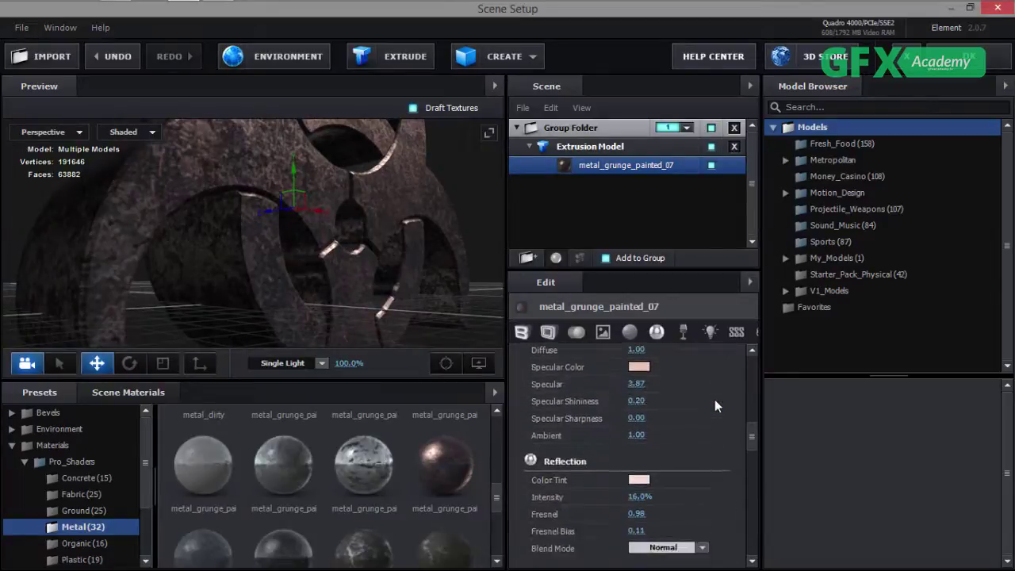
{"action": "left_click_drag", "start_coordinate": [637, 484], "coordinate": [649, 483]}
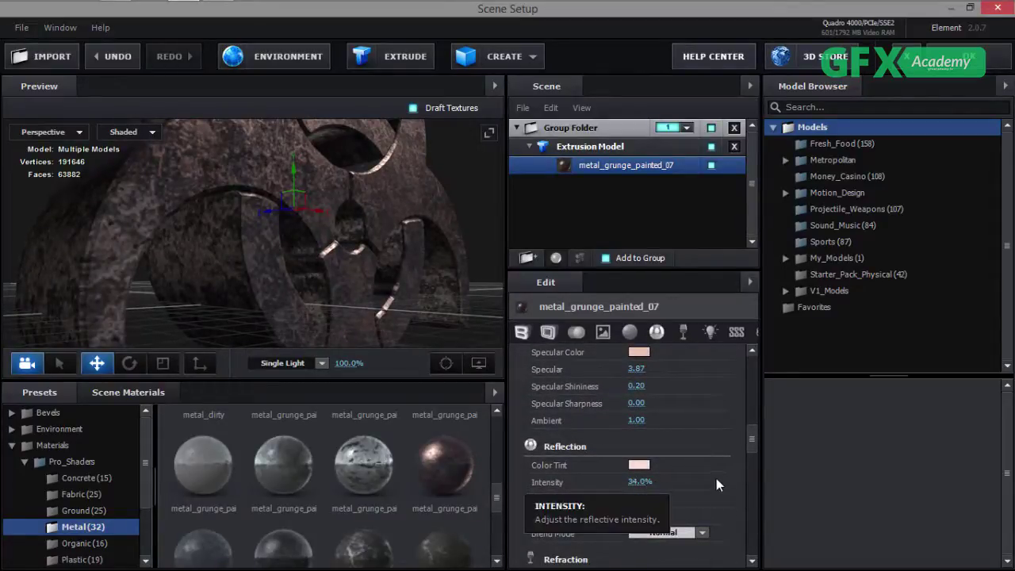
{"action": "scroll", "coordinate": [716, 484], "scroll_direction": "down", "scroll_amount": 2}
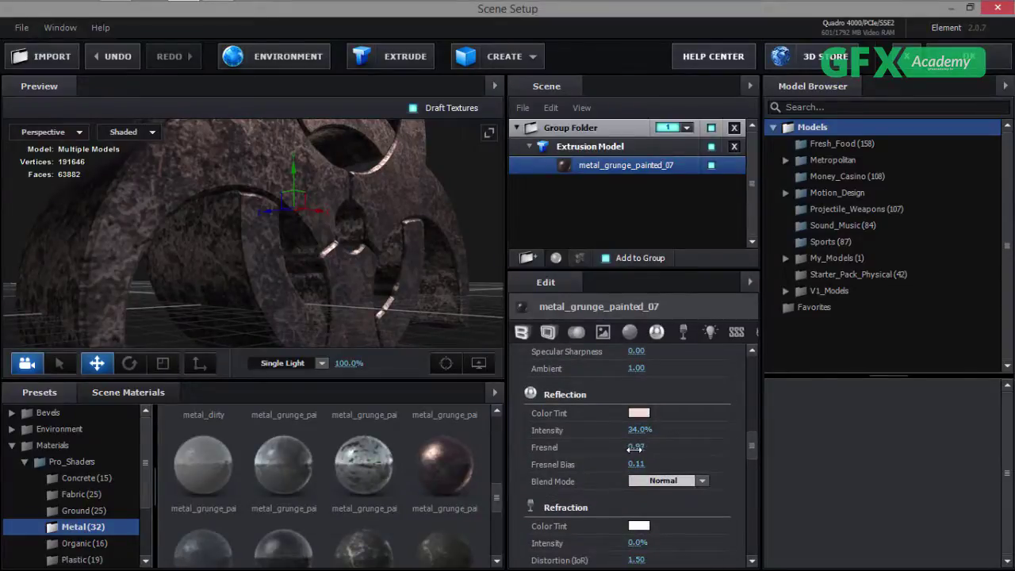
{"action": "left_click_drag", "start_coordinate": [635, 448], "coordinate": [624, 451]}
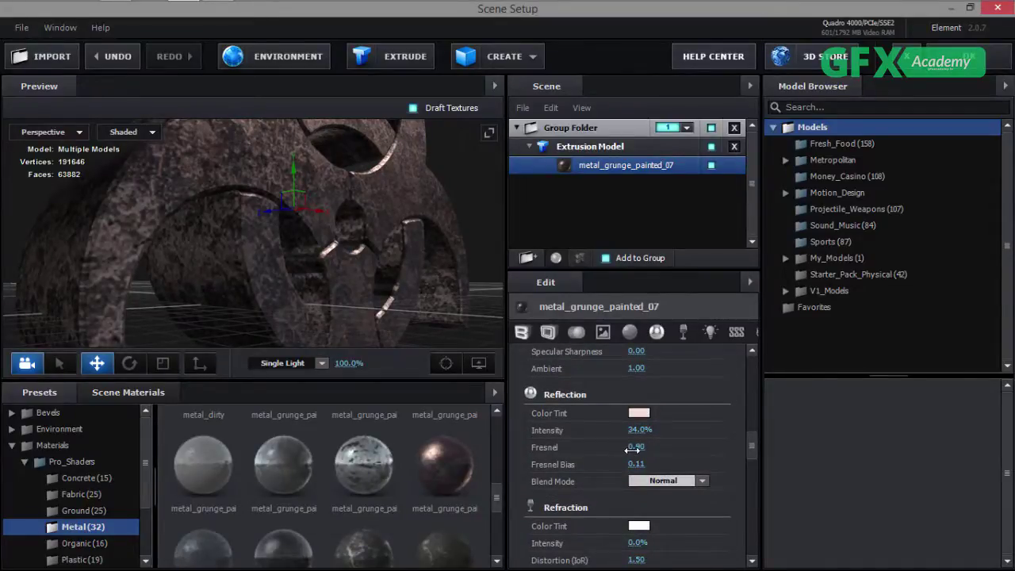
{"action": "scroll", "coordinate": [709, 444], "scroll_direction": "down", "scroll_amount": 4}
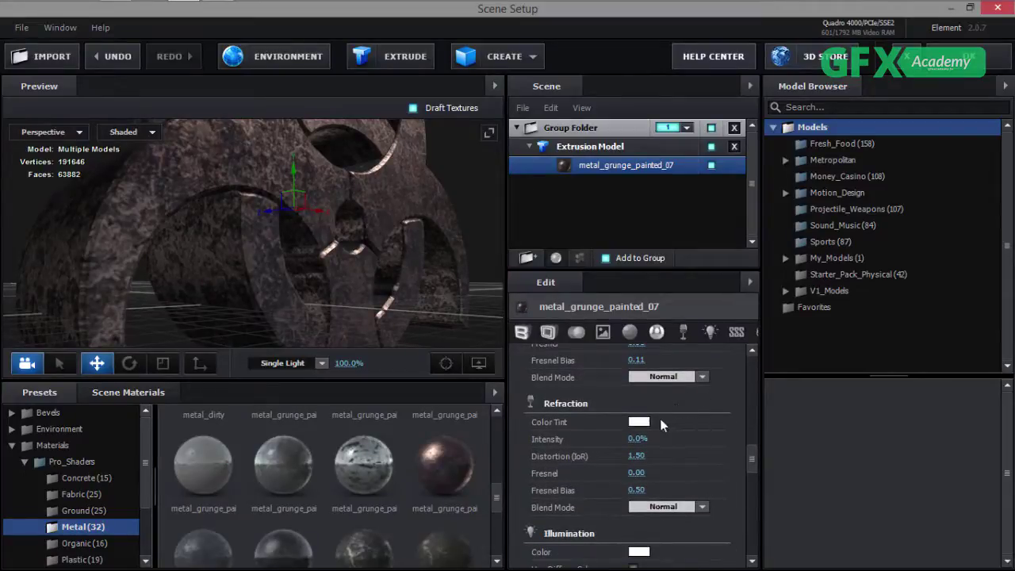
{"action": "scroll", "coordinate": [674, 425], "scroll_direction": "down", "scroll_amount": 2}
{"action": "scroll", "coordinate": [702, 428], "scroll_direction": "up", "scroll_amount": 6}
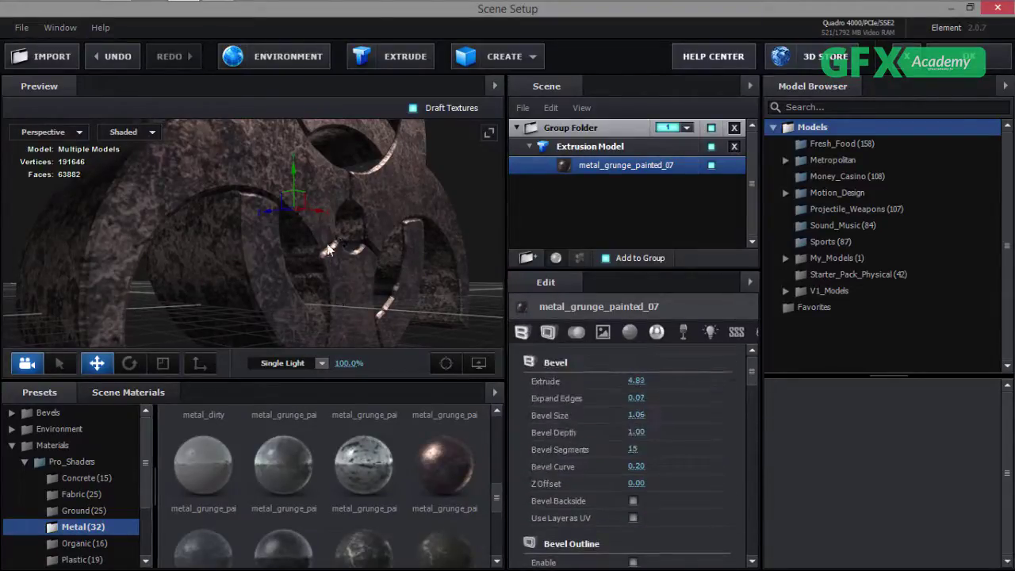
Accept the Scene Setup after a front check and hide the Biohazard_outer.png layer in the Start composition.
{"action": "left_click_drag", "start_coordinate": [329, 250], "coordinate": [339, 289]}
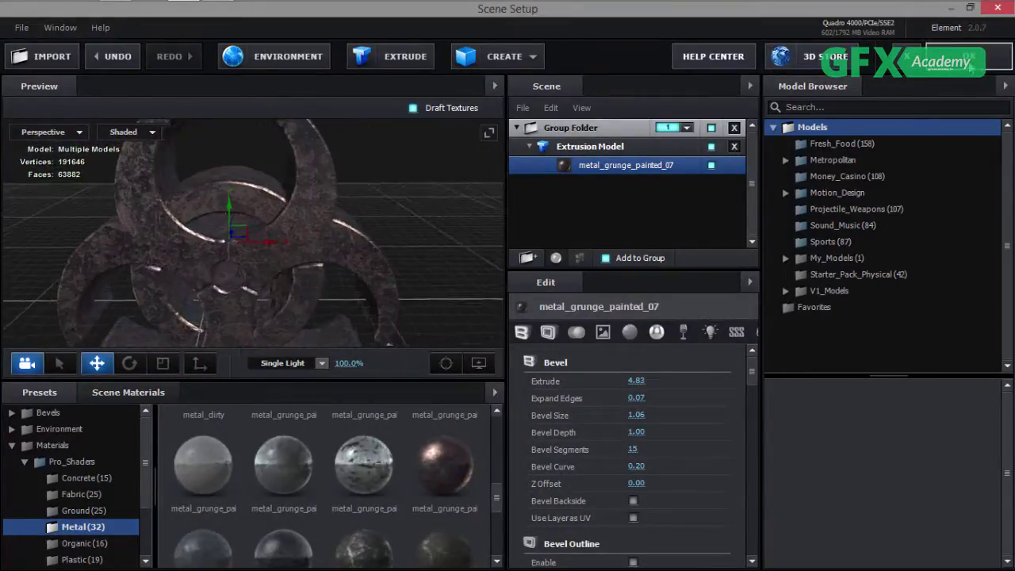
{"action": "left_click", "coordinate": [971, 68]}
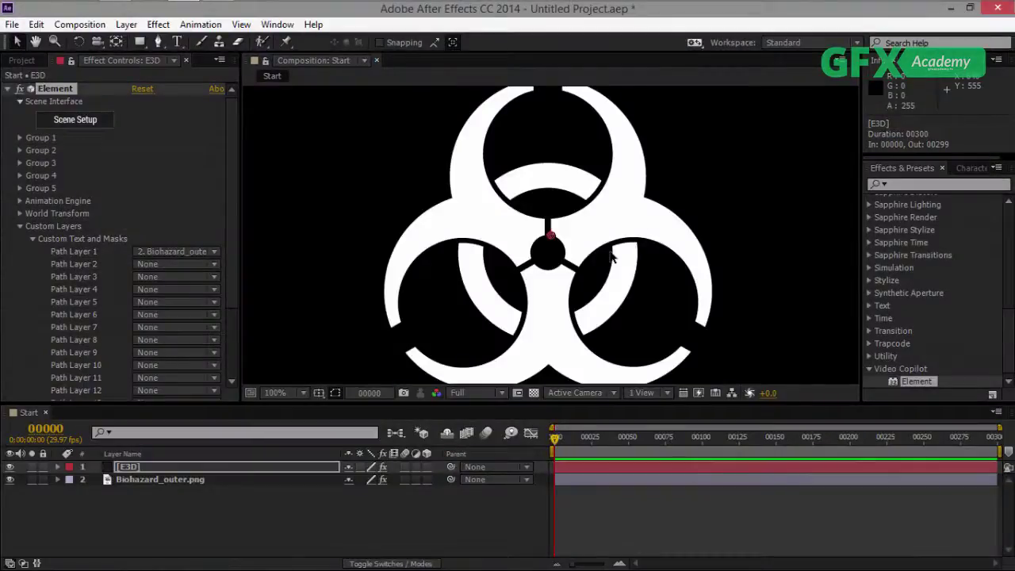
{"action": "left_click", "coordinate": [10, 479]}
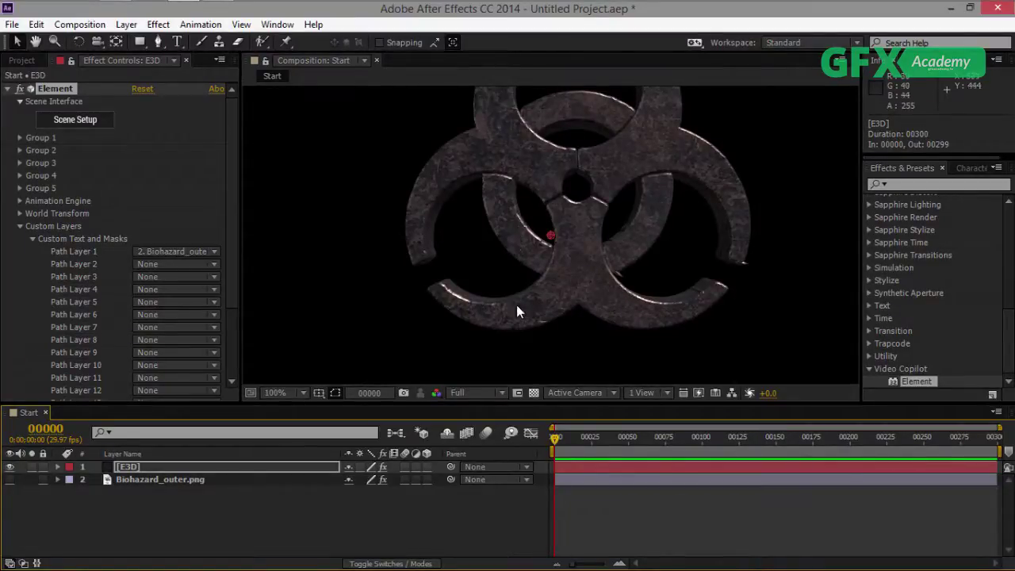
Duplicate the Biohazard_outer.png layer and rename the copy Biohazard_inner.png.
{"action": "left_click", "coordinate": [159, 480]}
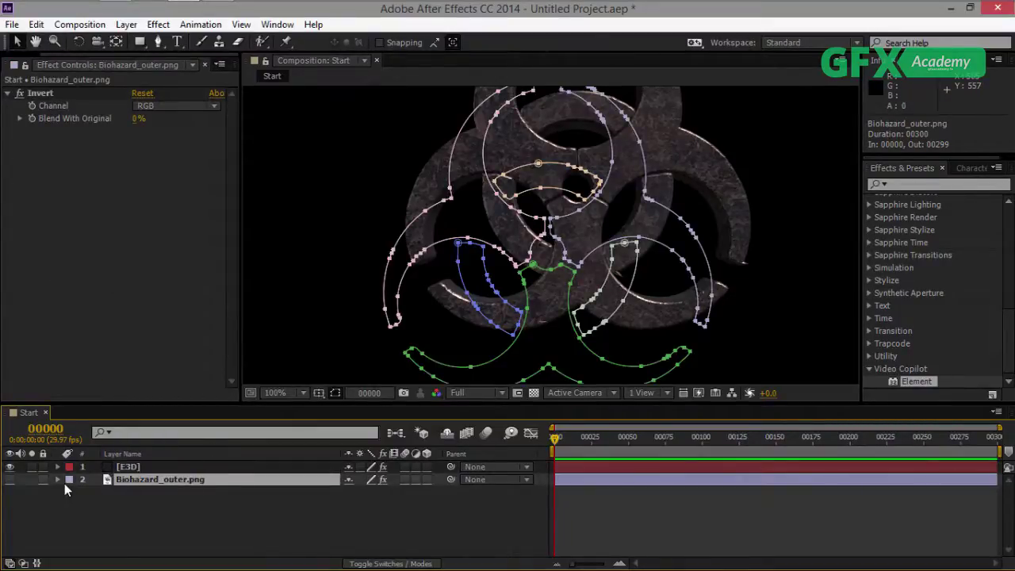
{"action": "key", "text": "ctrl+d"}
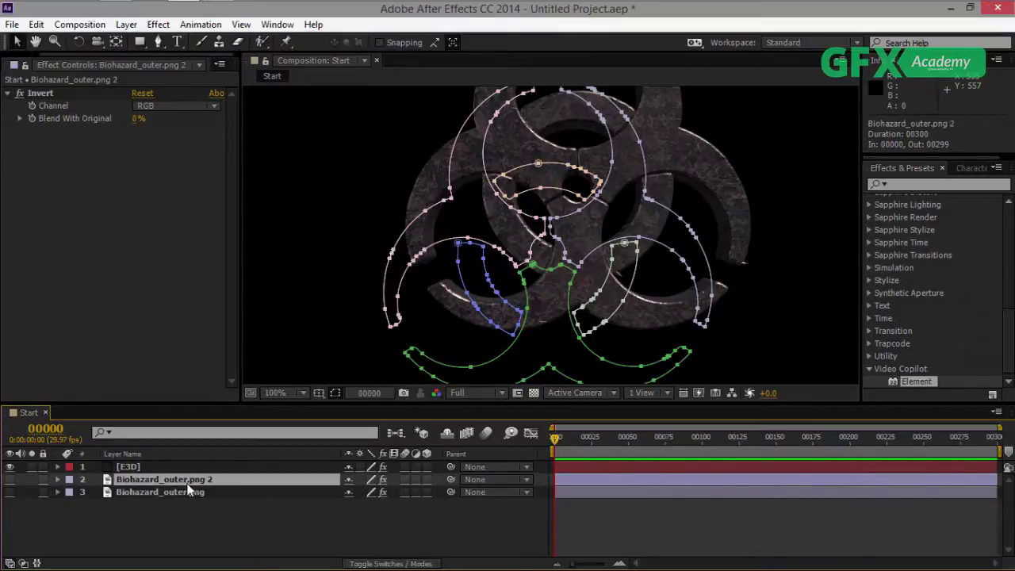
{"action": "key", "text": "Return"}
{"action": "key", "text": "BackSpace"}
{"action": "key", "text": "BackSpace"}
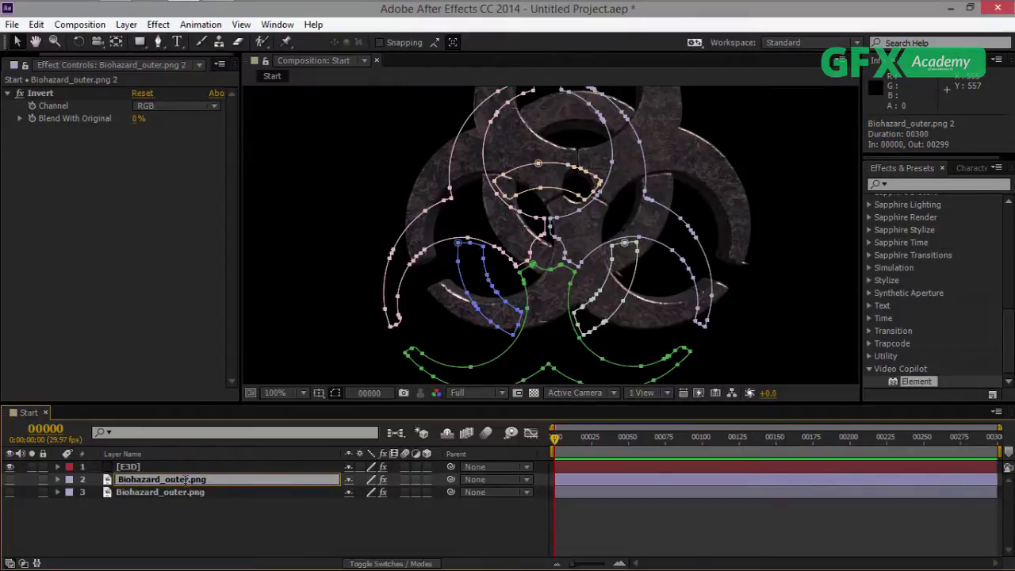
{"action": "key", "text": "Left"}
{"action": "key", "text": "Left"}
{"action": "key", "text": "Left"}
{"action": "key", "text": "Left"}
{"action": "key", "text": "BackSpace"}
{"action": "key", "text": "BackSpace"}
{"action": "key", "text": "BackSpace"}
{"action": "key", "text": "BackSpace"}
{"action": "key", "text": "BackSpace"}
{"action": "type", "text": "inner"}
{"action": "key", "text": "Return"}
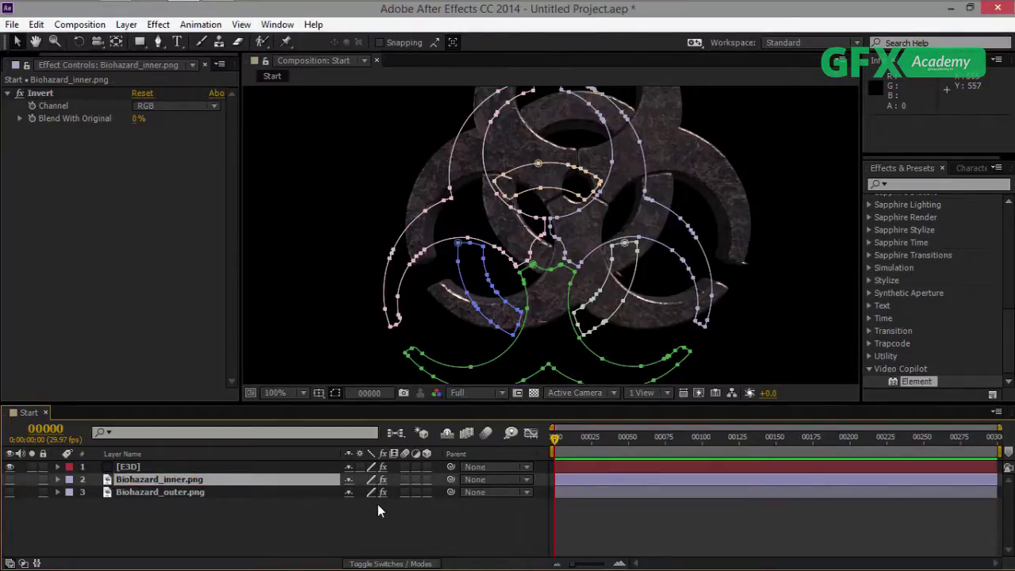
Hide the E3D layer, show both Biohazard image layers and select Biohazard_inner.png.
{"action": "left_click", "coordinate": [10, 467]}
{"action": "left_click_drag", "start_coordinate": [9, 479], "coordinate": [9, 492]}
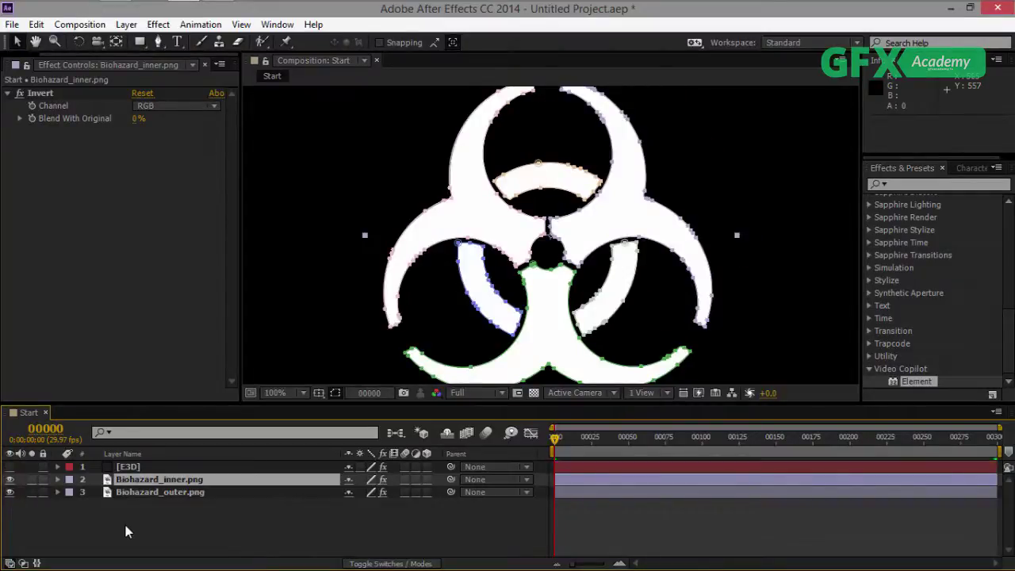
{"action": "left_click", "coordinate": [126, 532]}
{"action": "left_click", "coordinate": [150, 481]}
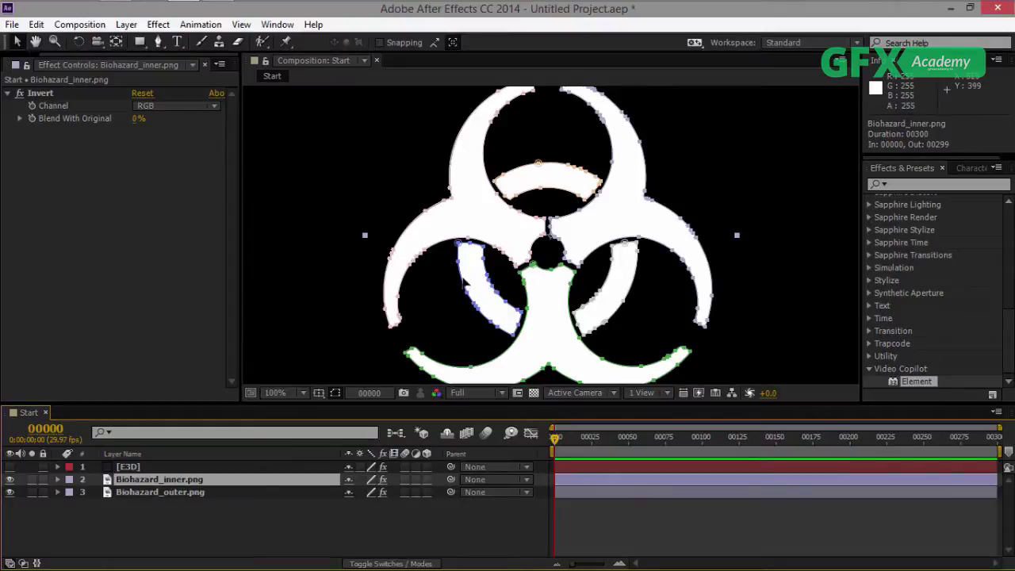
Delete Mask 5, the lower-left inner ring segment, from the Biohazard_inner.png layer.
{"action": "left_click", "coordinate": [465, 285]}
{"action": "scroll", "coordinate": [471, 283], "scroll_direction": "up", "scroll_amount": 2}
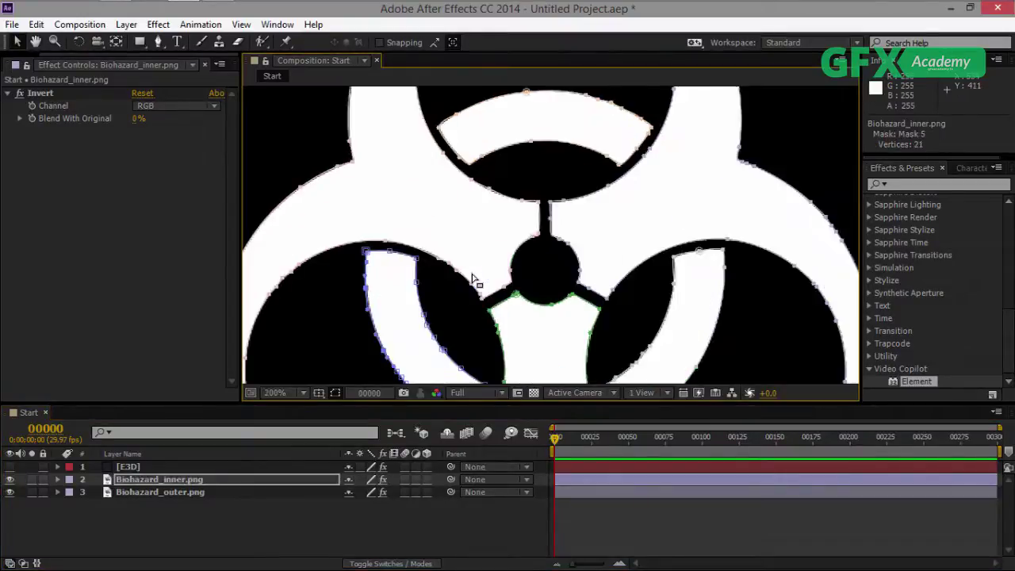
{"action": "left_click_drag", "start_coordinate": [431, 293], "coordinate": [444, 265]}
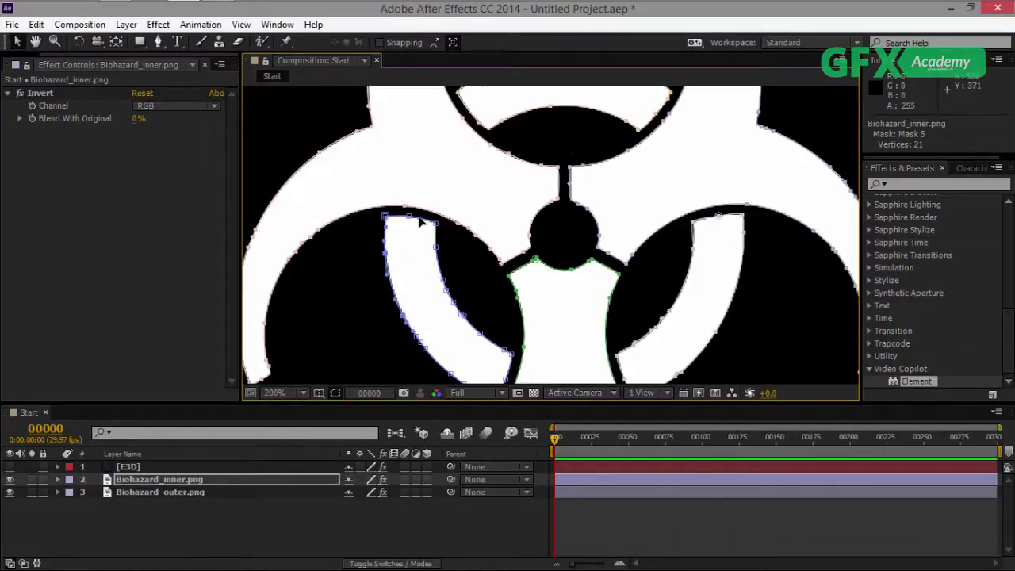
{"action": "left_click", "coordinate": [221, 479]}
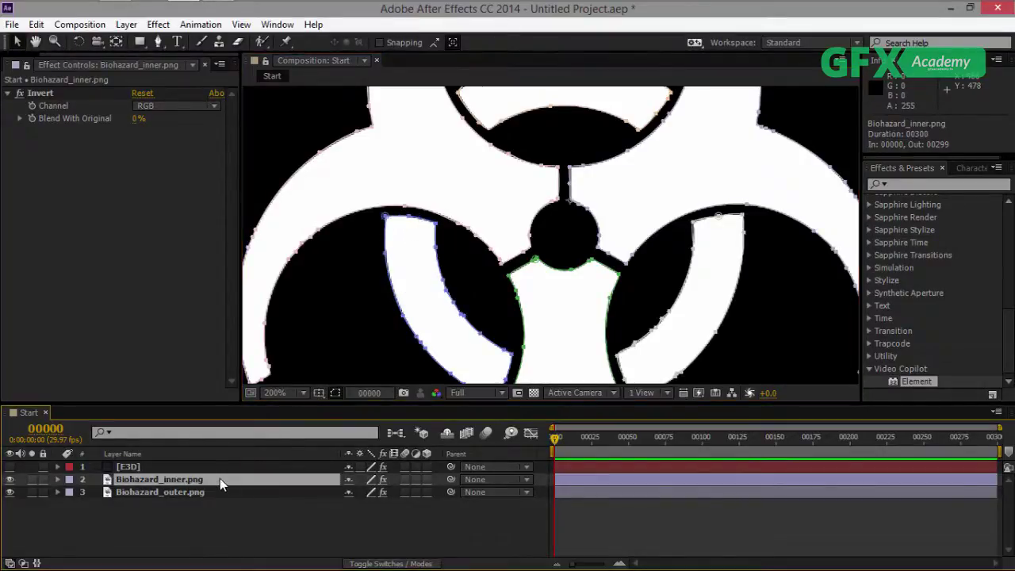
{"action": "key", "text": "m"}
{"action": "scroll", "coordinate": [220, 478], "scroll_direction": "down", "scroll_amount": 3}
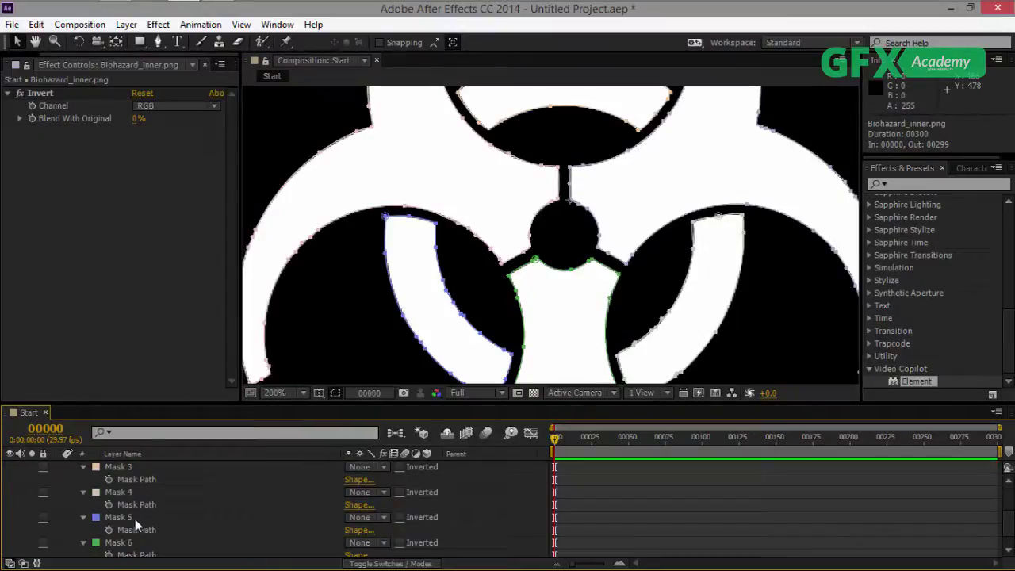
{"action": "left_click", "coordinate": [131, 517]}
{"action": "key", "text": "Delete"}
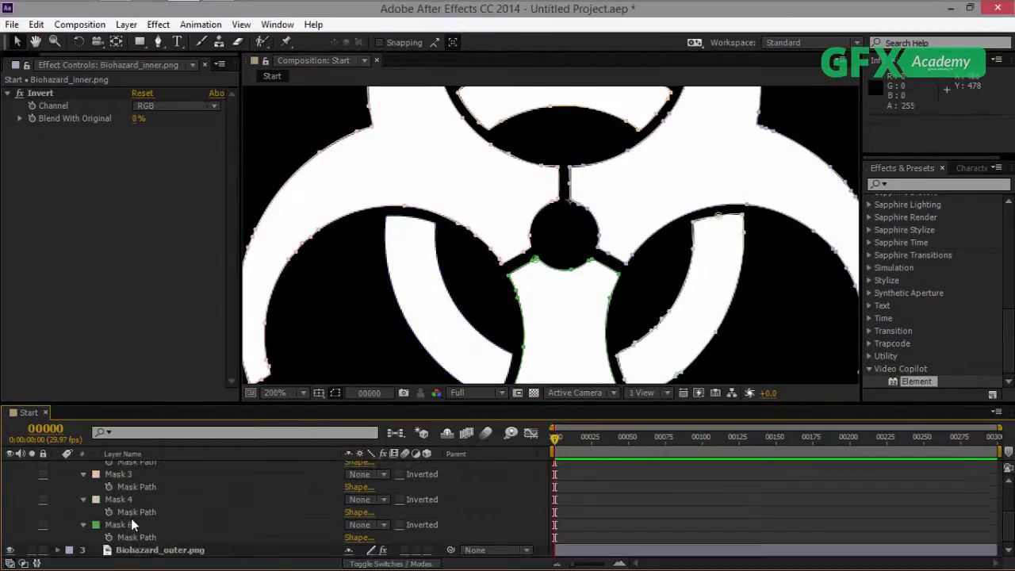
Delete Mask 3 and Mask 4, the two remaining inner ring segments, from the same layer.
{"action": "left_click", "coordinate": [607, 119]}
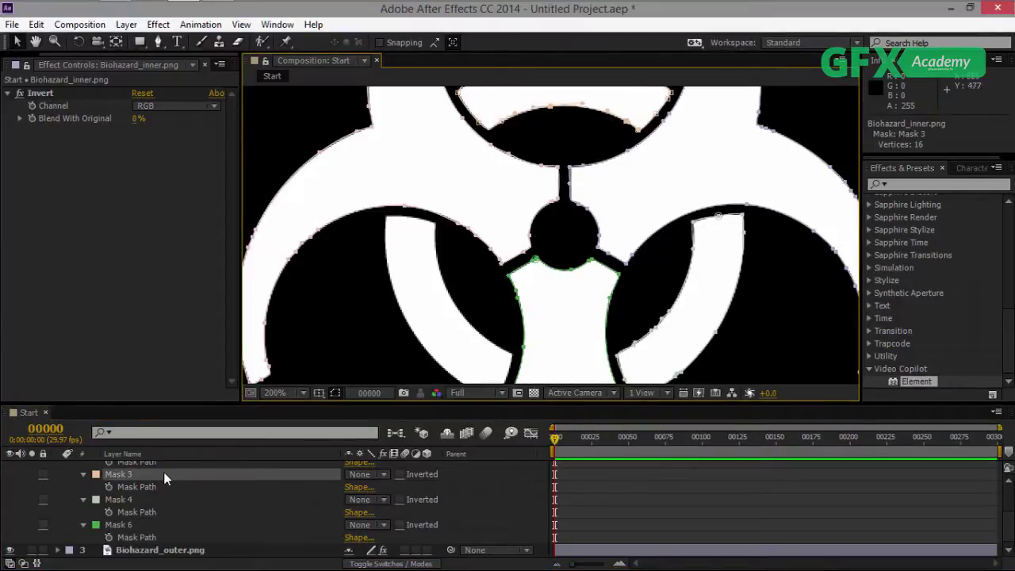
{"action": "key", "text": "Delete"}
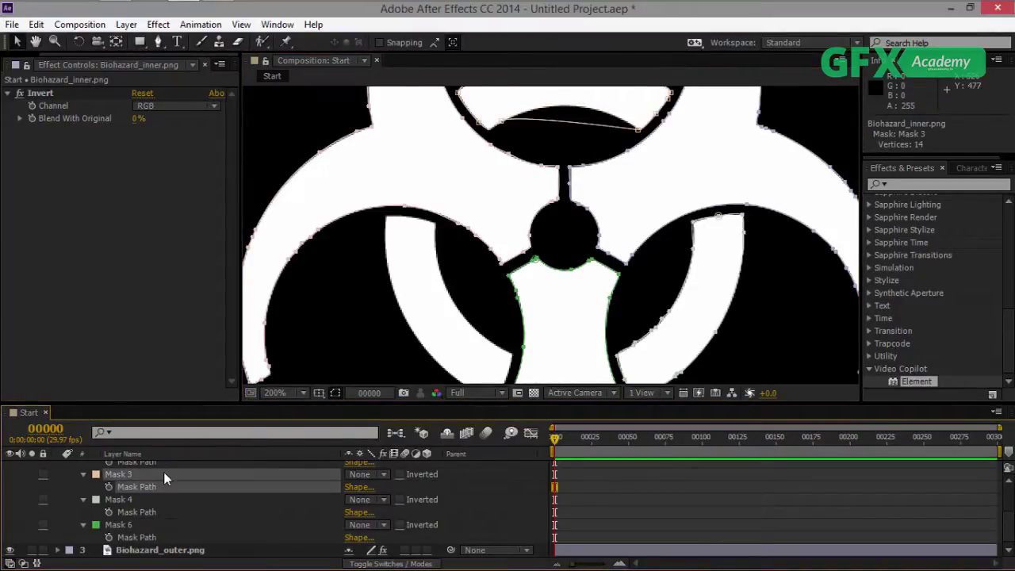
{"action": "key", "text": "Delete"}
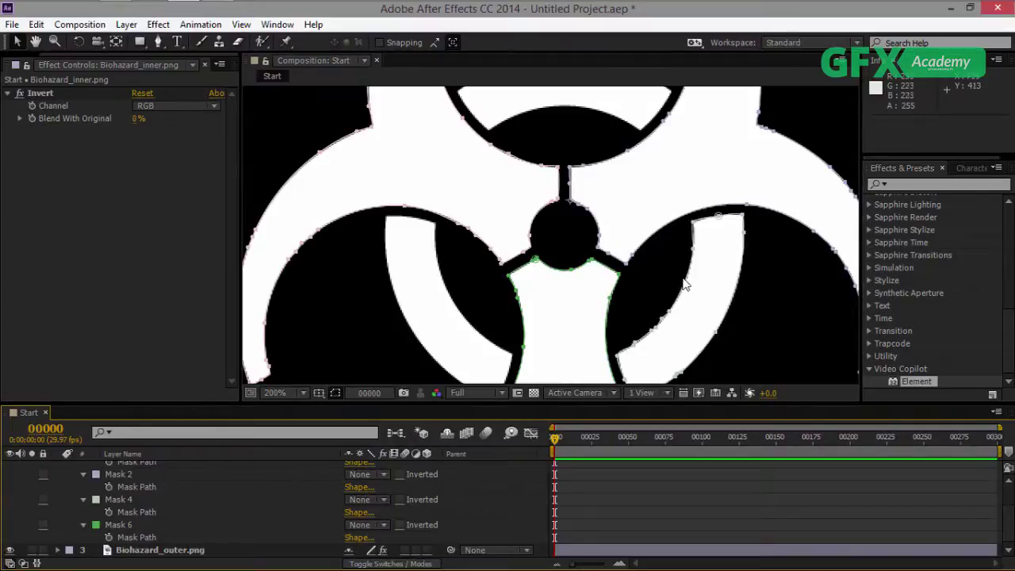
{"action": "left_click", "coordinate": [682, 300]}
{"action": "left_click", "coordinate": [141, 511]}
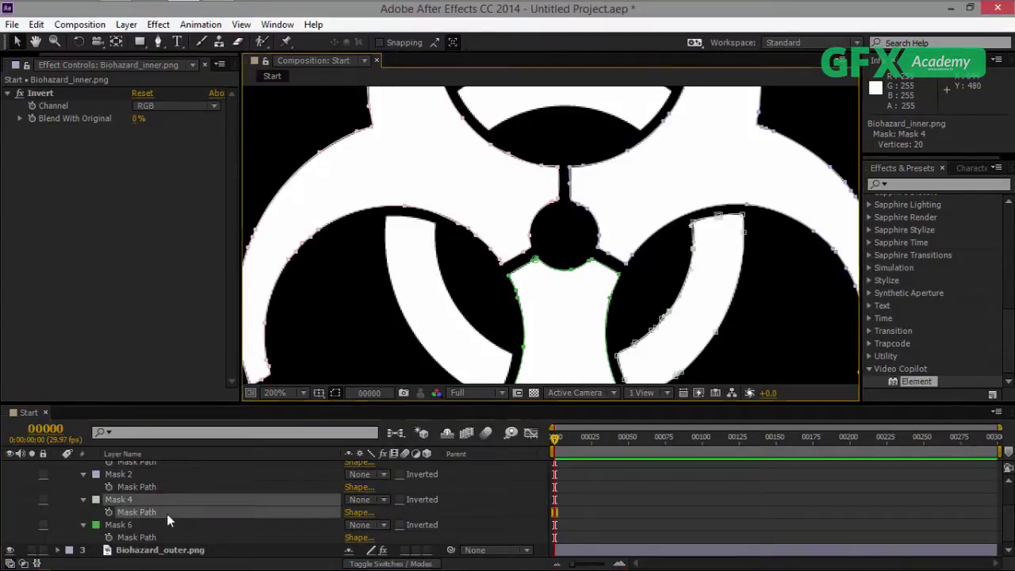
{"action": "key", "text": "Delete"}
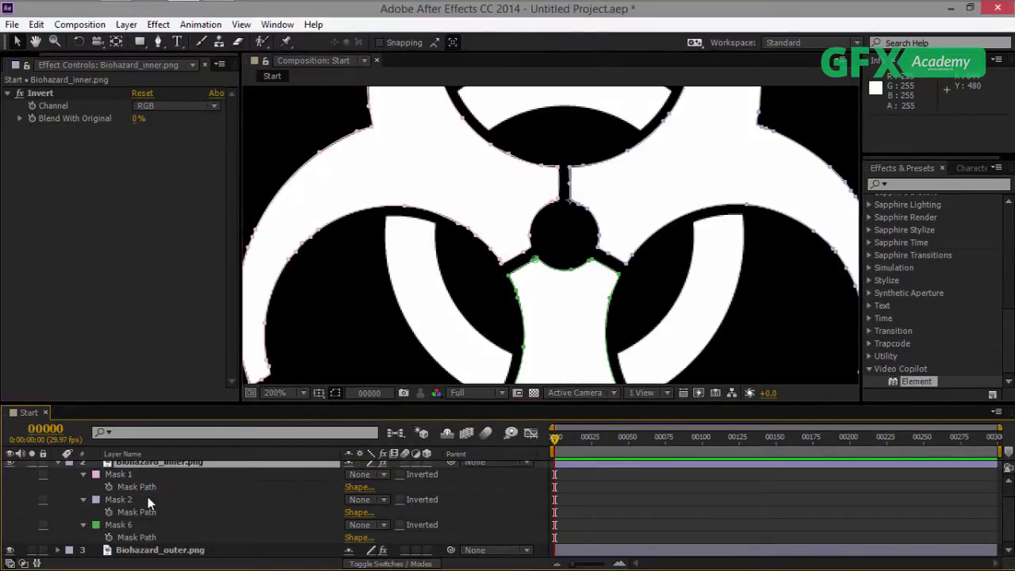
Collapse the mask list and rename the layer holding only the outer shapes Biohazard_outer.png.
{"action": "scroll", "coordinate": [647, 242], "scroll_direction": "down", "scroll_amount": 2}
{"action": "scroll", "coordinate": [214, 487], "scroll_direction": "up", "scroll_amount": 1}
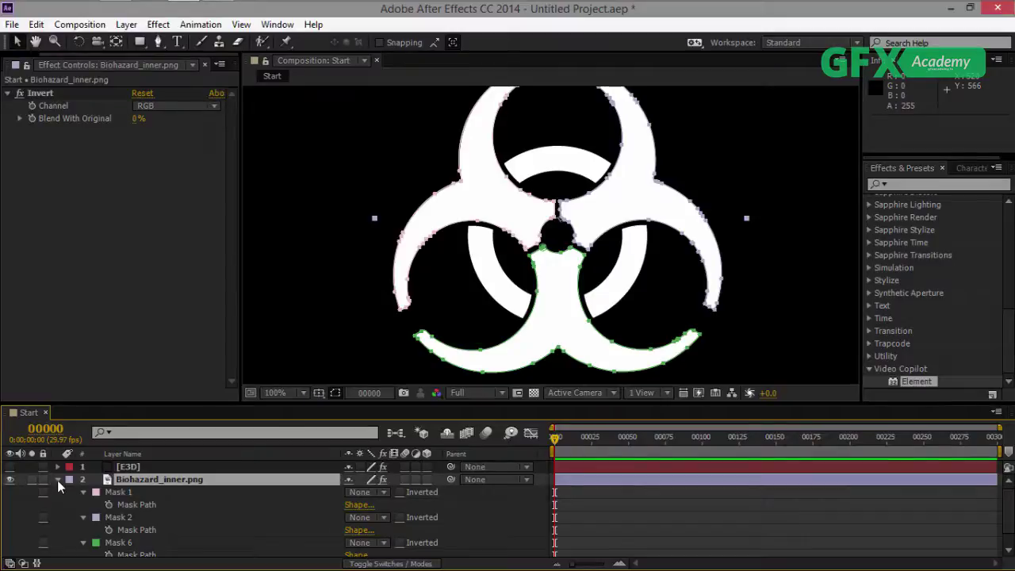
{"action": "key", "text": "m"}
{"action": "key", "text": "Return"}
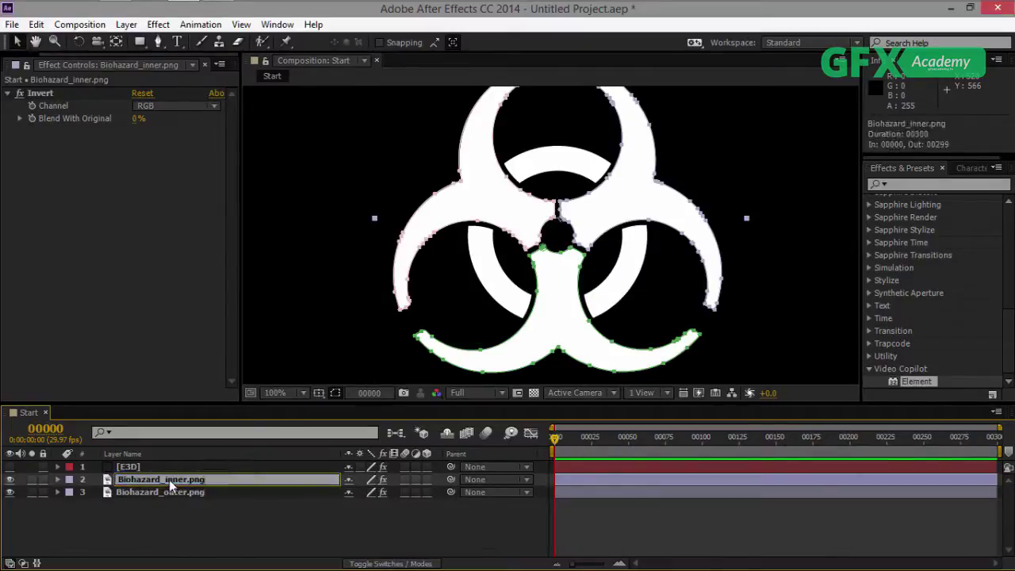
{"action": "key", "text": "BackSpace"}
{"action": "type", "text": "outer"}
{"action": "left_click", "coordinate": [226, 510]}
Rename the original layer that still has all six masks Biohazard_inner.png.
{"action": "left_click", "coordinate": [189, 490]}
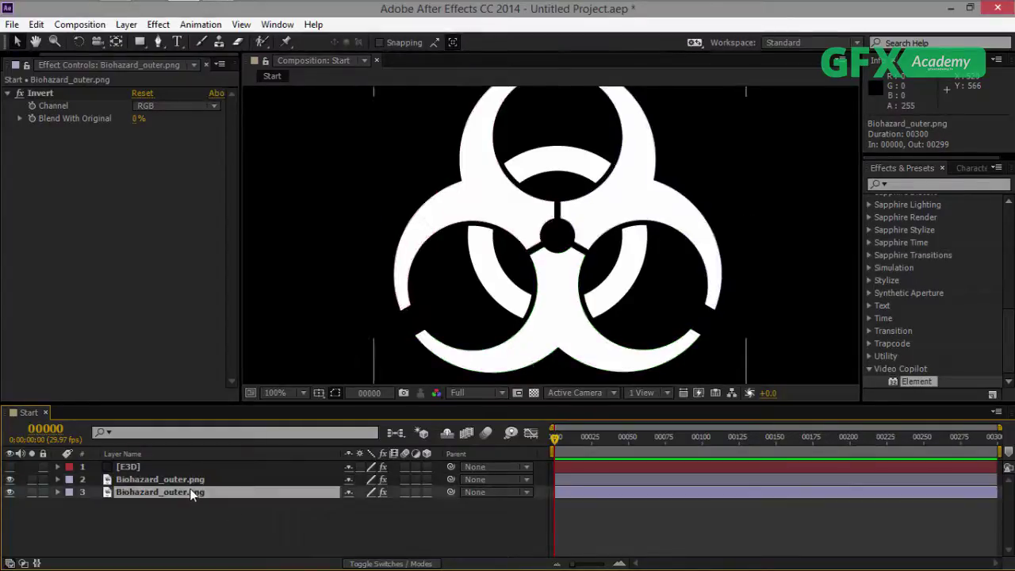
{"action": "key", "text": "Return"}
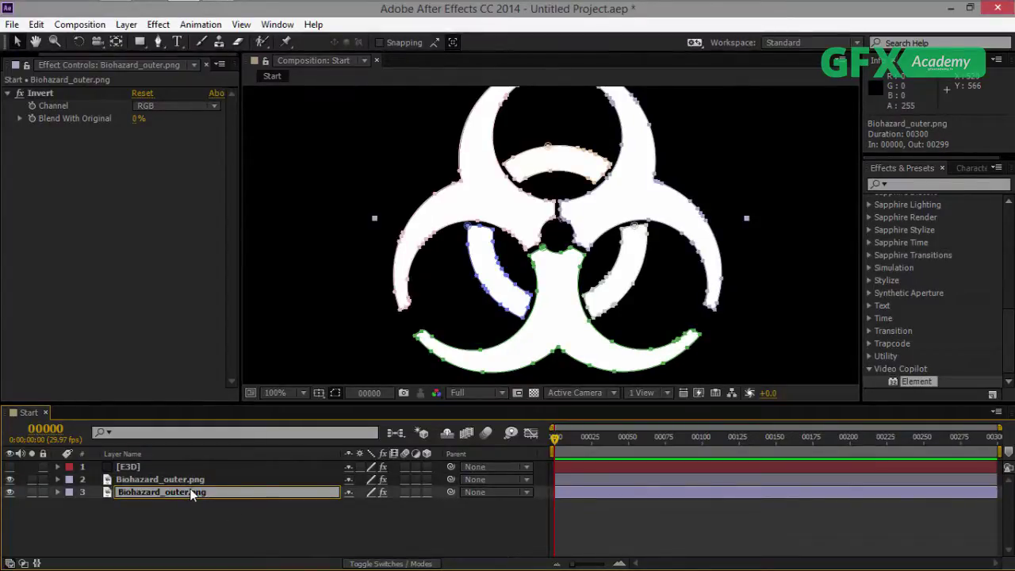
{"action": "type", "text": "inner"}
{"action": "key", "text": "Return"}
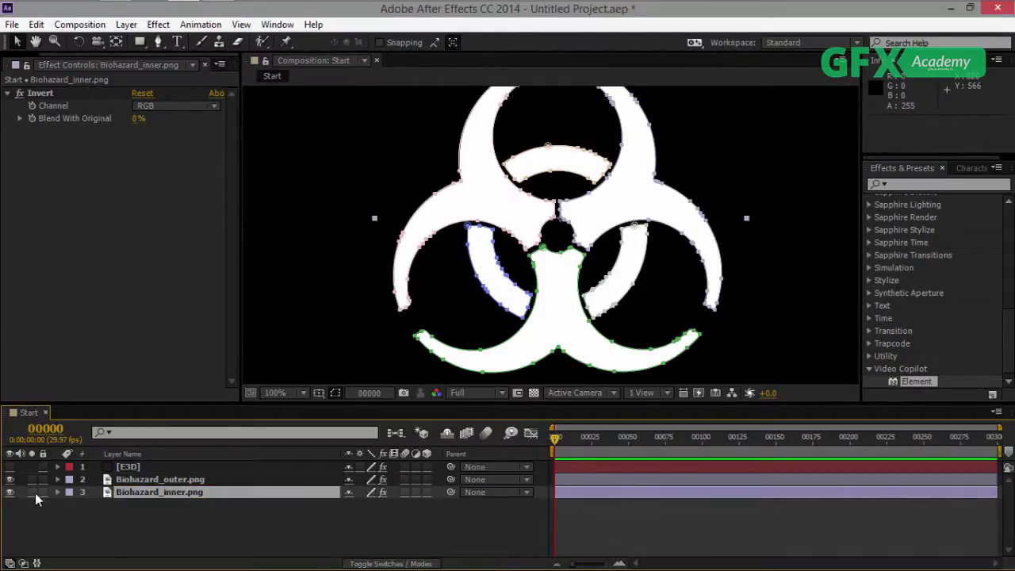
Hide the Biohazard_outer.png layer and delete Mask 6, the bottom outer shape, from Biohazard_inner.png.
{"action": "left_click", "coordinate": [10, 479]}
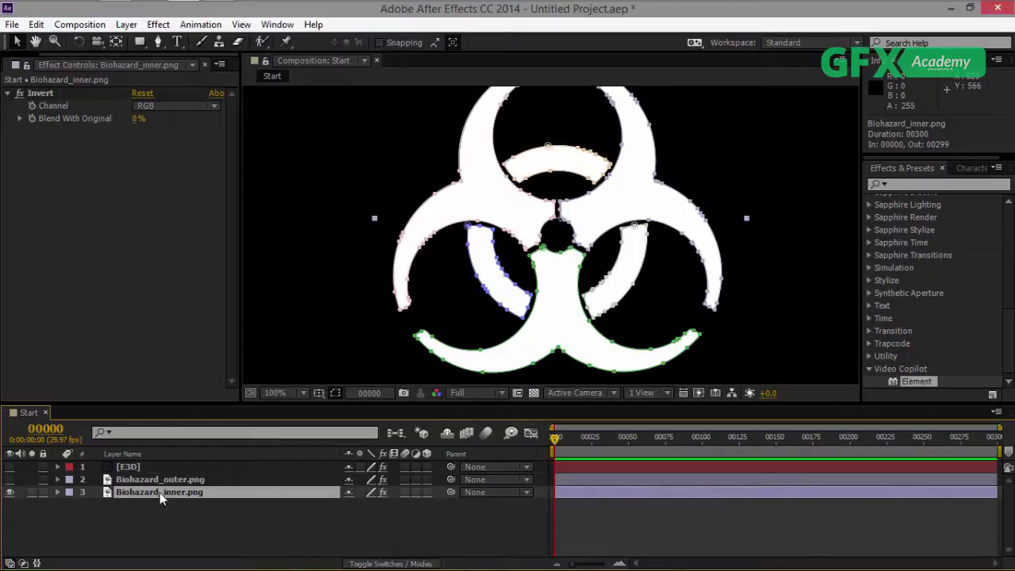
{"action": "scroll", "coordinate": [536, 314], "scroll_direction": "up", "scroll_amount": 2}
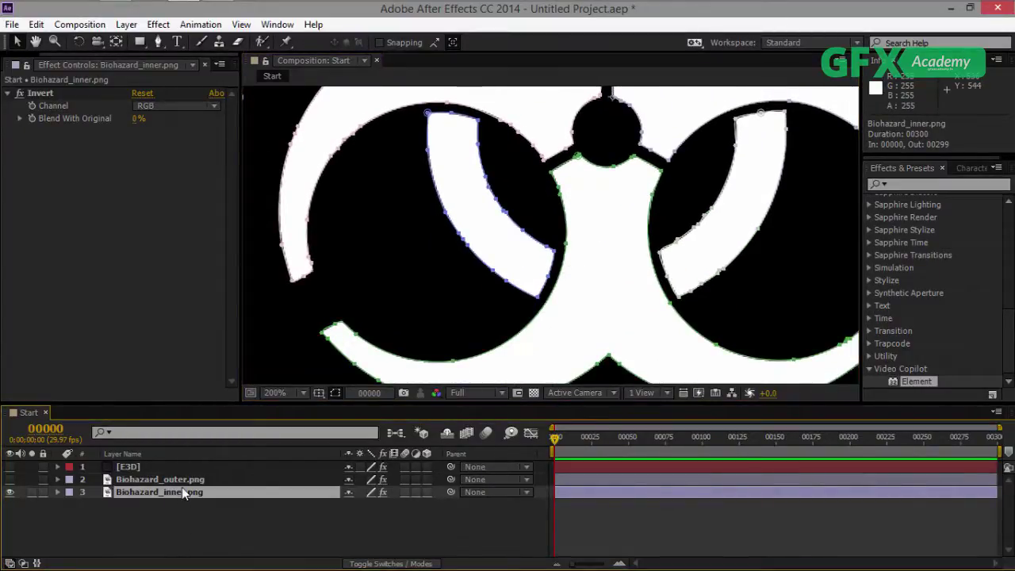
{"action": "key", "text": "m"}
{"action": "left_click", "coordinate": [536, 312]}
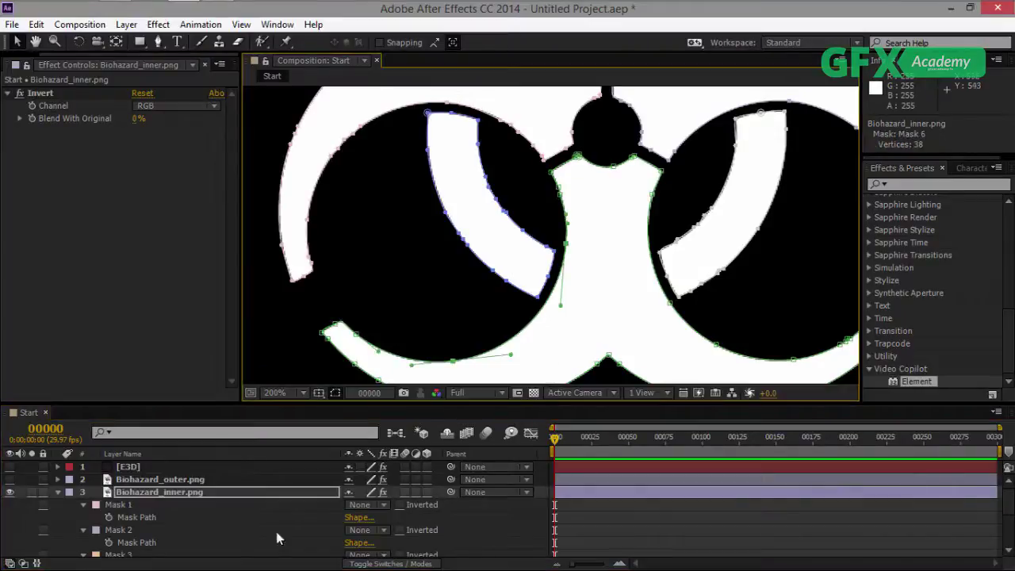
{"action": "scroll", "coordinate": [238, 545], "scroll_direction": "down", "scroll_amount": 3}
{"action": "scroll", "coordinate": [226, 548], "scroll_direction": "down", "scroll_amount": 2}
{"action": "left_click", "coordinate": [168, 540]}
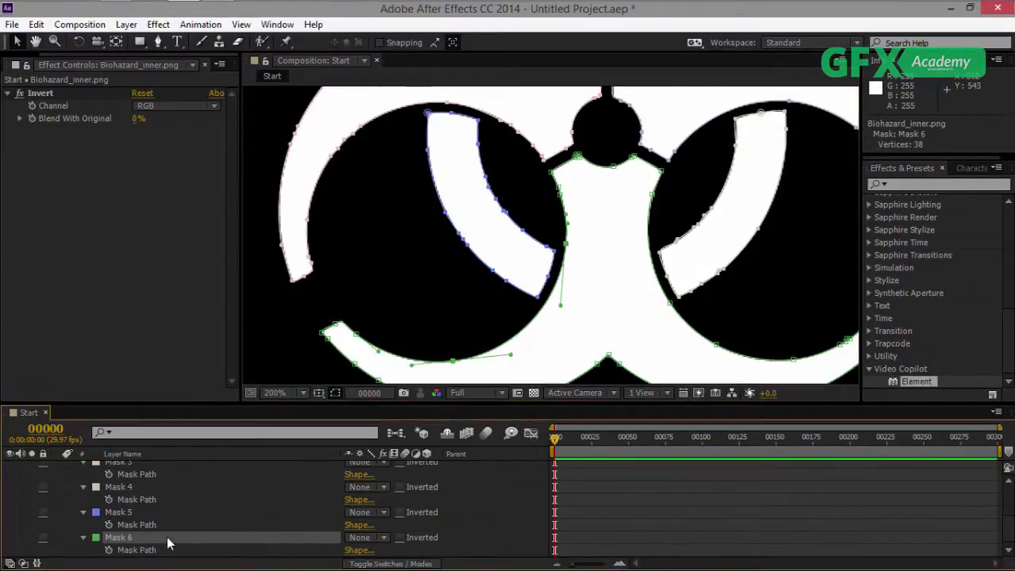
{"action": "key", "text": "Delete"}
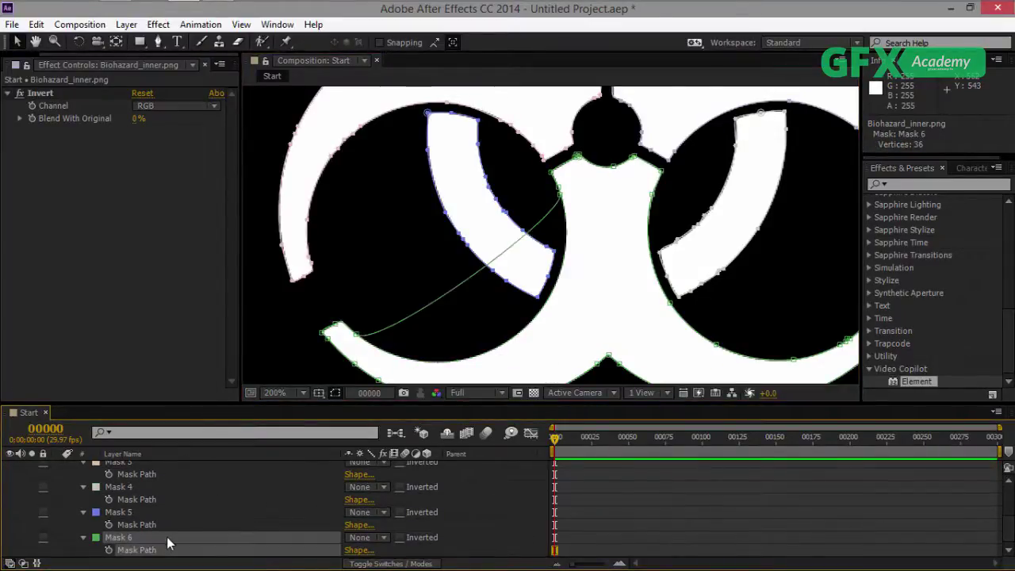
{"action": "key", "text": "Delete"}
Delete Mask 2 and Mask 1, the two upper outer shapes, from Biohazard_inner.png.
{"action": "left_click_drag", "start_coordinate": [674, 179], "coordinate": [600, 287]}
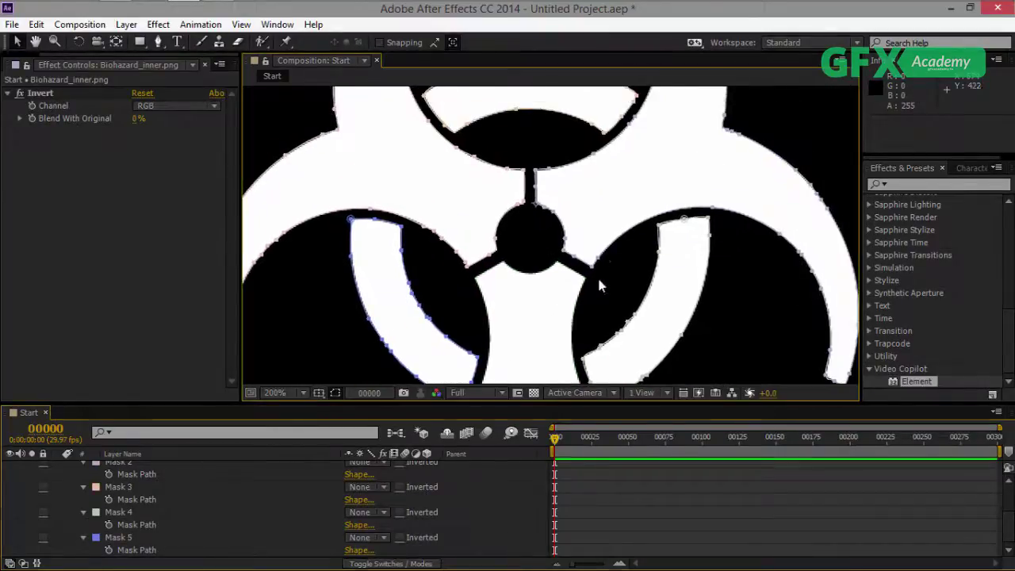
{"action": "left_click", "coordinate": [606, 255]}
{"action": "scroll", "coordinate": [159, 520], "scroll_direction": "up", "scroll_amount": 1}
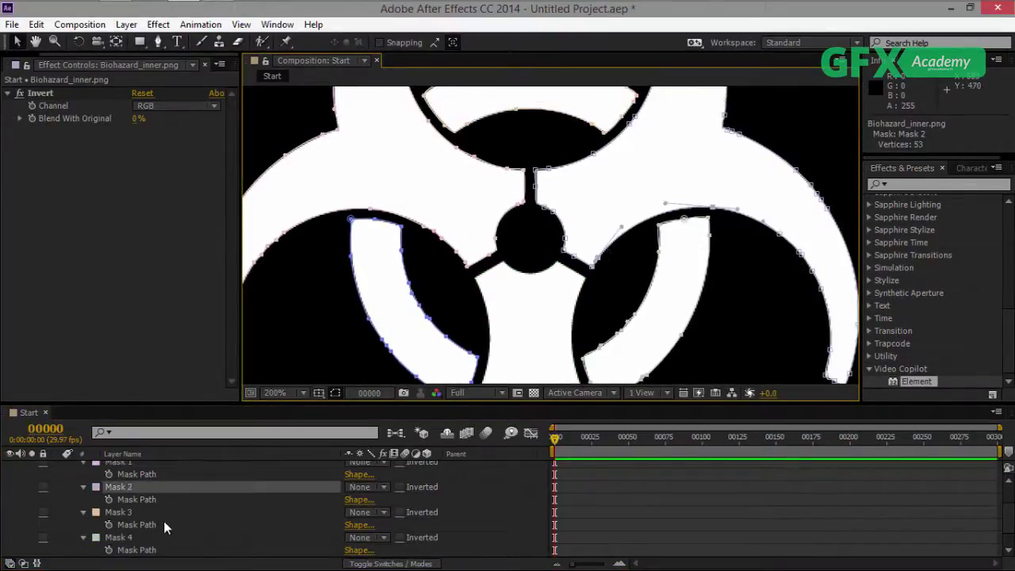
{"action": "scroll", "coordinate": [146, 515], "scroll_direction": "up", "scroll_amount": 1}
{"action": "left_click", "coordinate": [145, 538]}
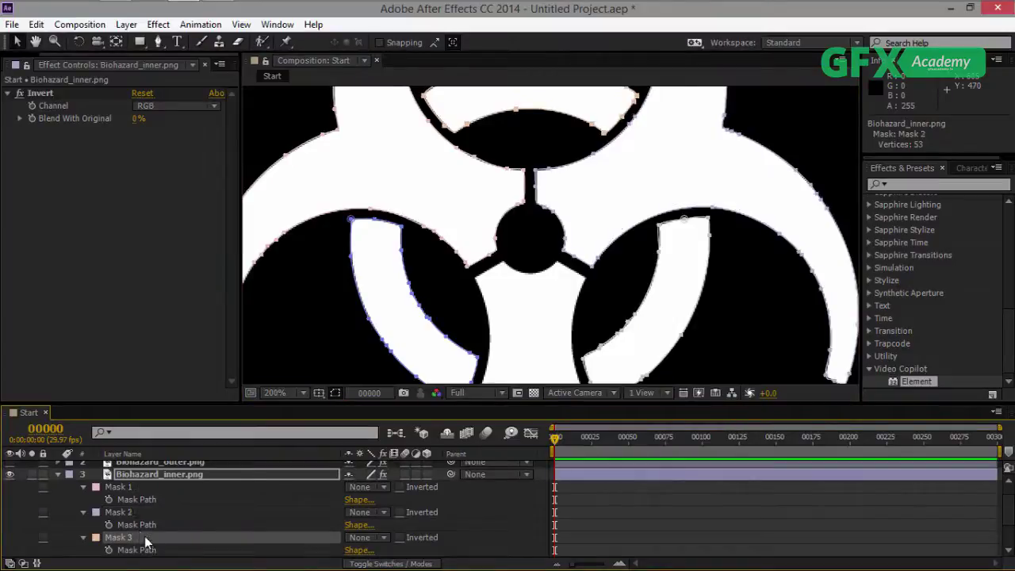
{"action": "left_click", "coordinate": [128, 513]}
{"action": "key", "text": "Delete"}
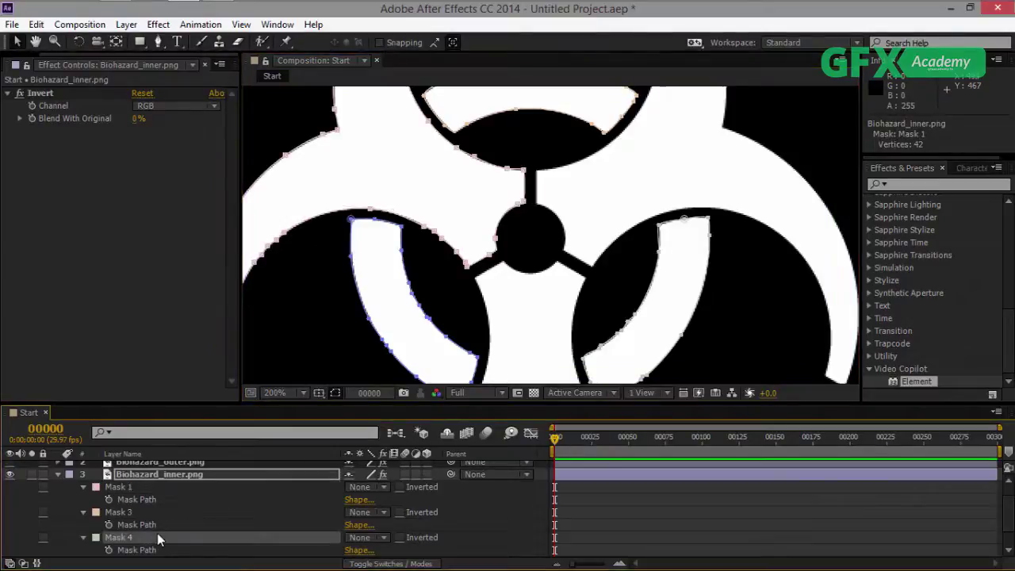
{"action": "left_click", "coordinate": [140, 496]}
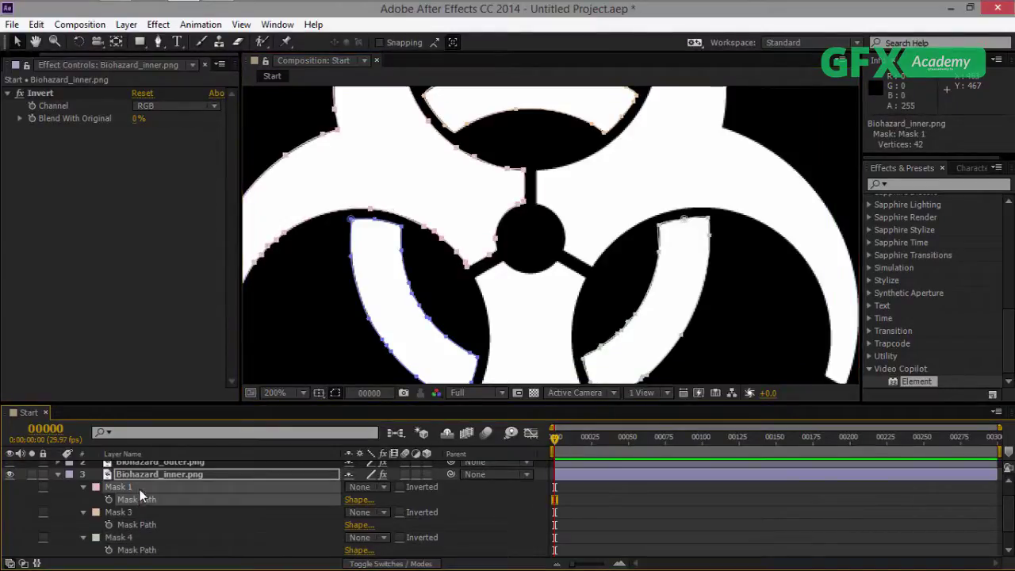
{"action": "key", "text": "Delete"}
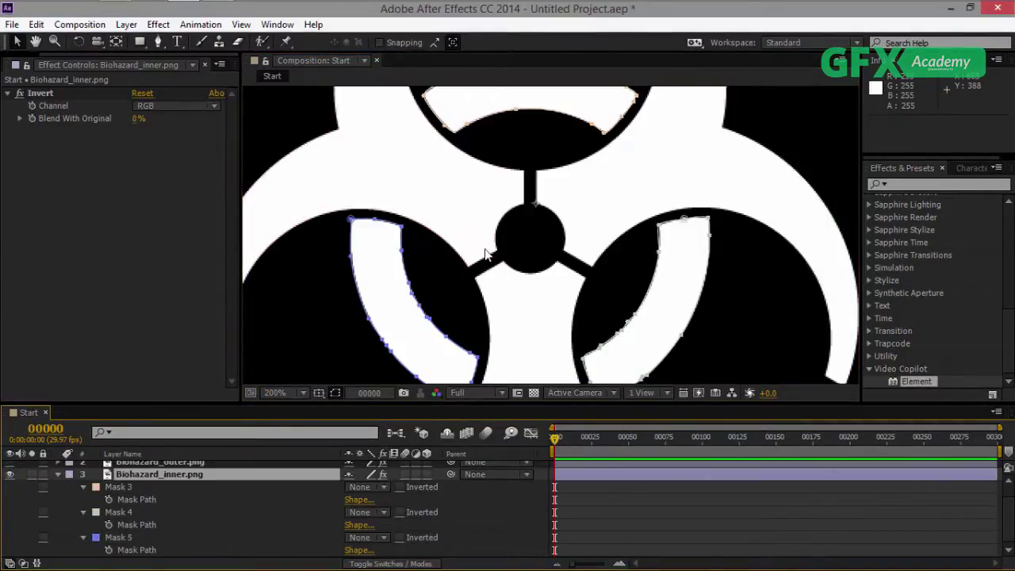
Collapse the mask list, show the Biohazard_outer.png layer again and select the E3D layer to display its Element settings.
{"action": "left_click", "coordinate": [57, 475]}
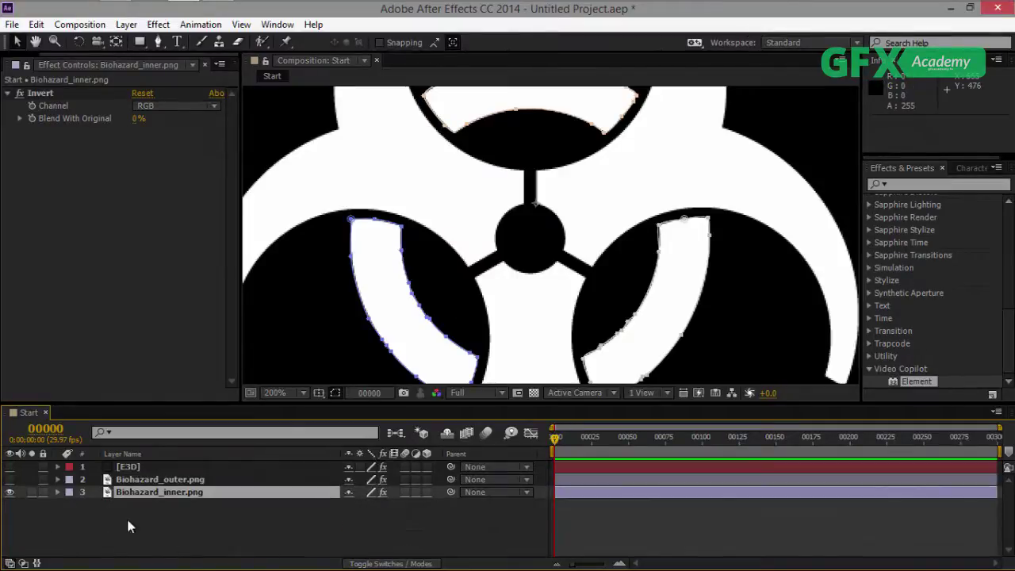
{"action": "left_click", "coordinate": [10, 480]}
{"action": "left_click", "coordinate": [116, 480]}
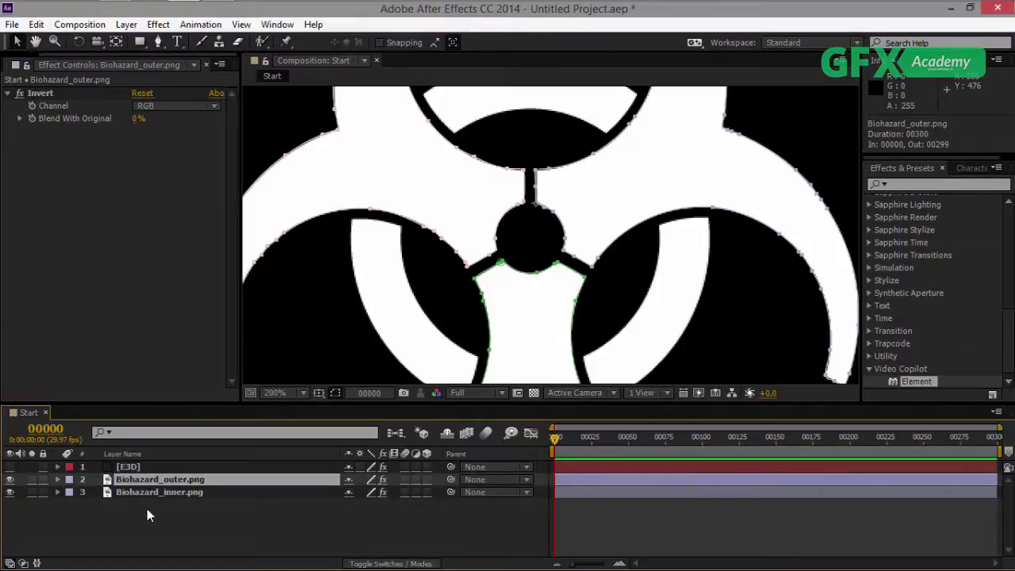
{"action": "left_click", "coordinate": [143, 466]}
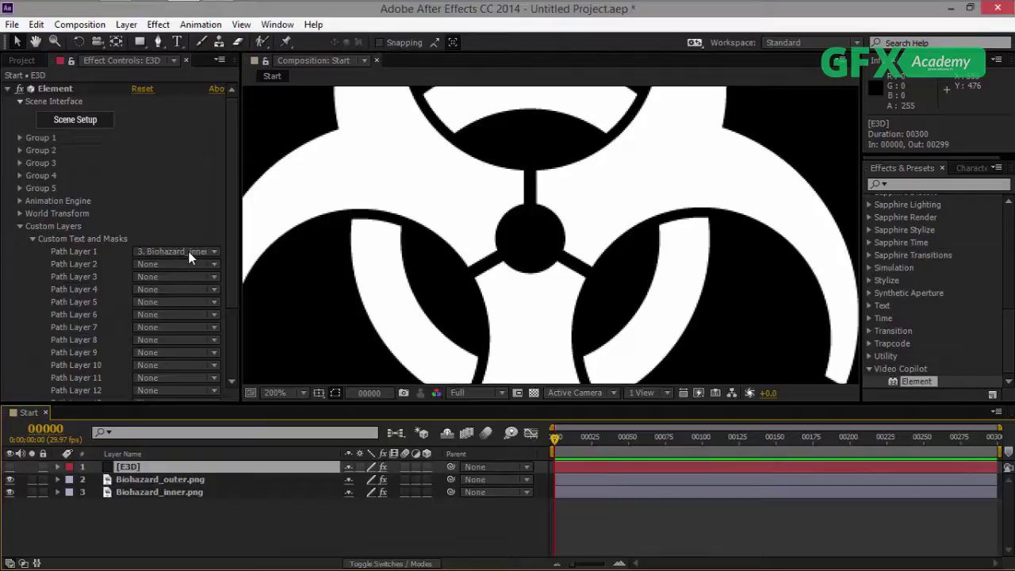
Assign the Biohazard_outer.png layer as Path Layer 2 in the E3D layer's custom text and masks.
{"action": "left_click", "coordinate": [162, 490]}
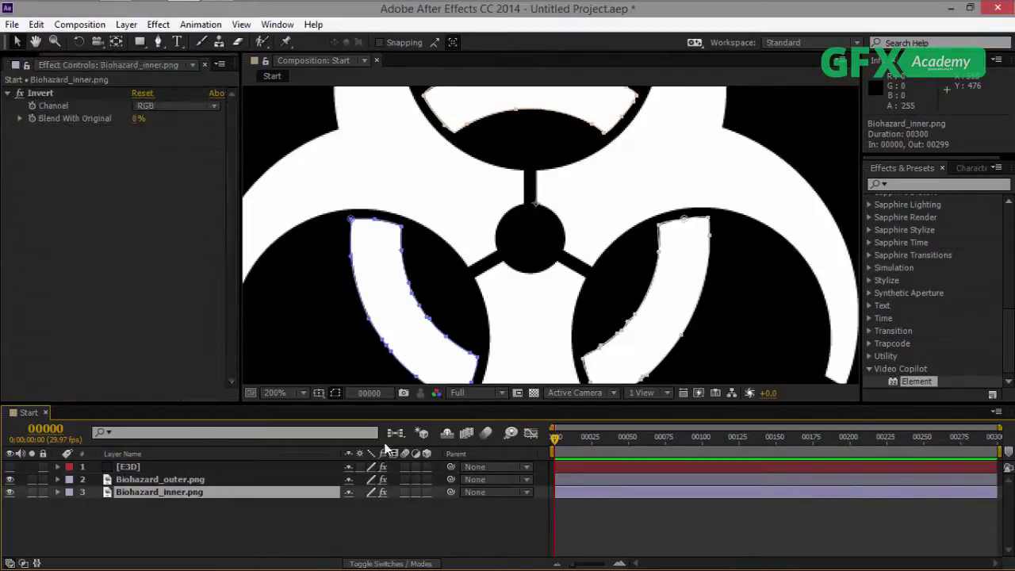
{"action": "left_click", "coordinate": [150, 469]}
{"action": "left_click", "coordinate": [189, 265]}
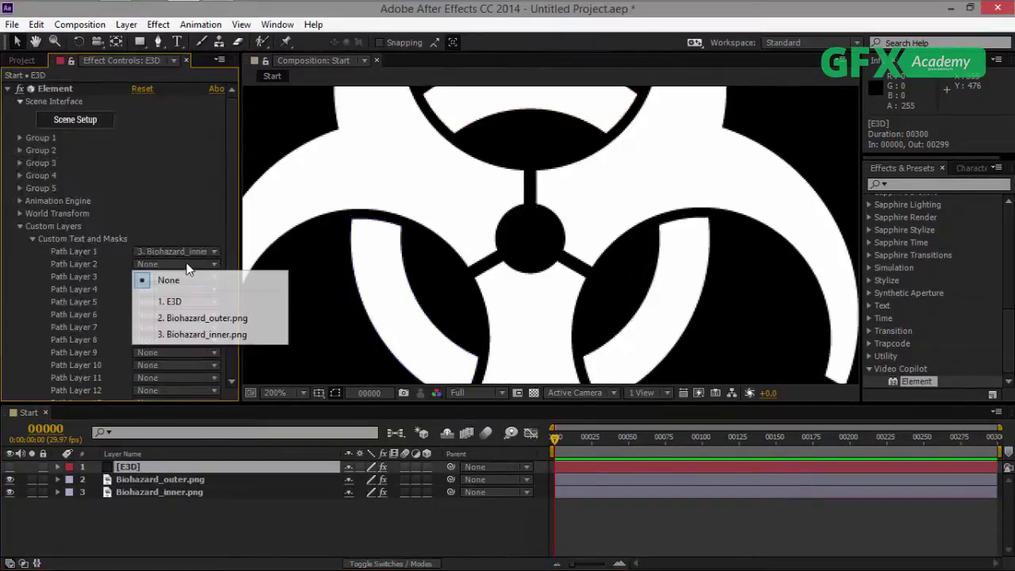
{"action": "left_click", "coordinate": [199, 318]}
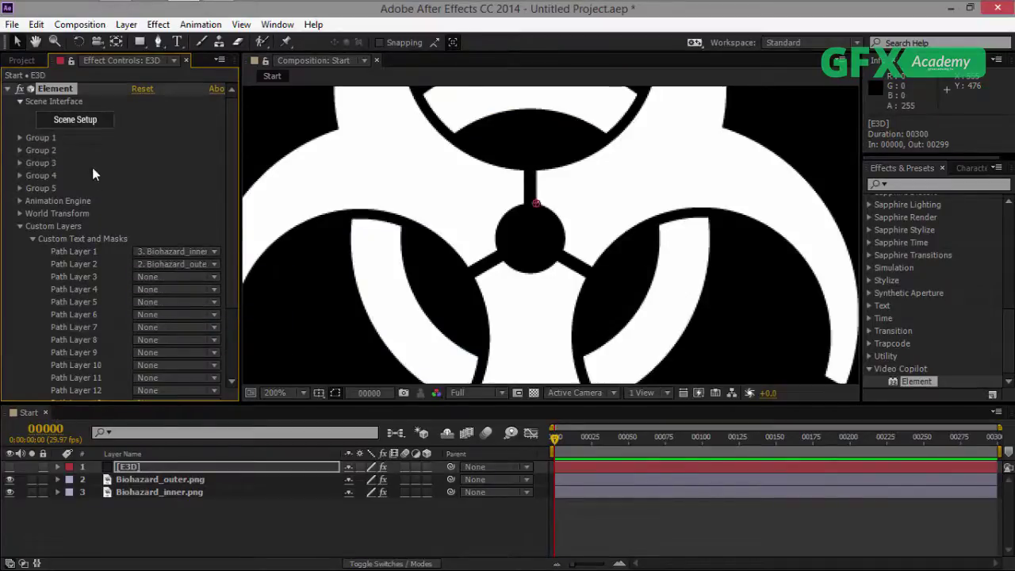
Open Element's Scene Setup and rename the extrusion model inner.
{"action": "left_click", "coordinate": [72, 123]}
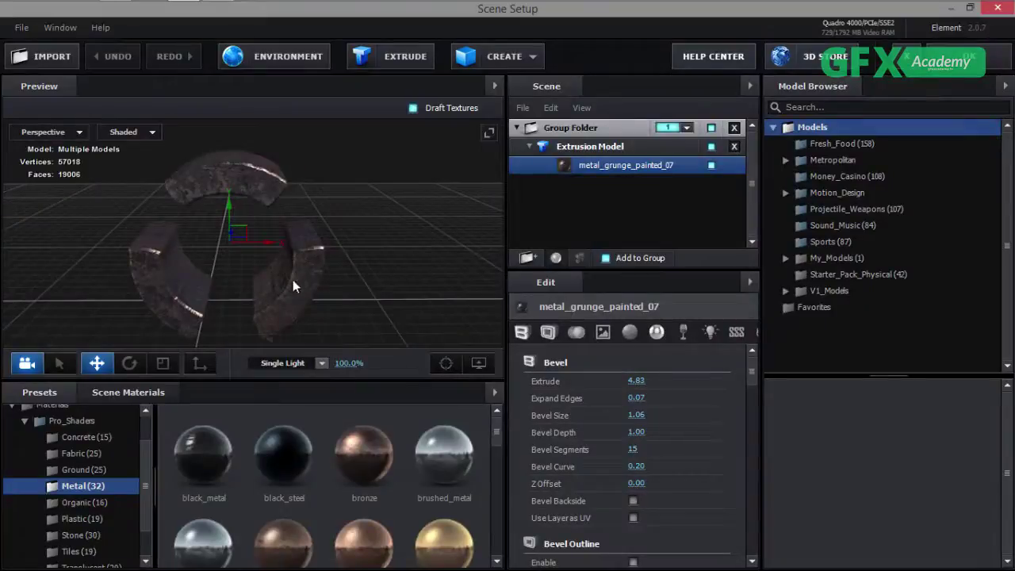
{"action": "left_click_drag", "start_coordinate": [356, 264], "coordinate": [408, 273]}
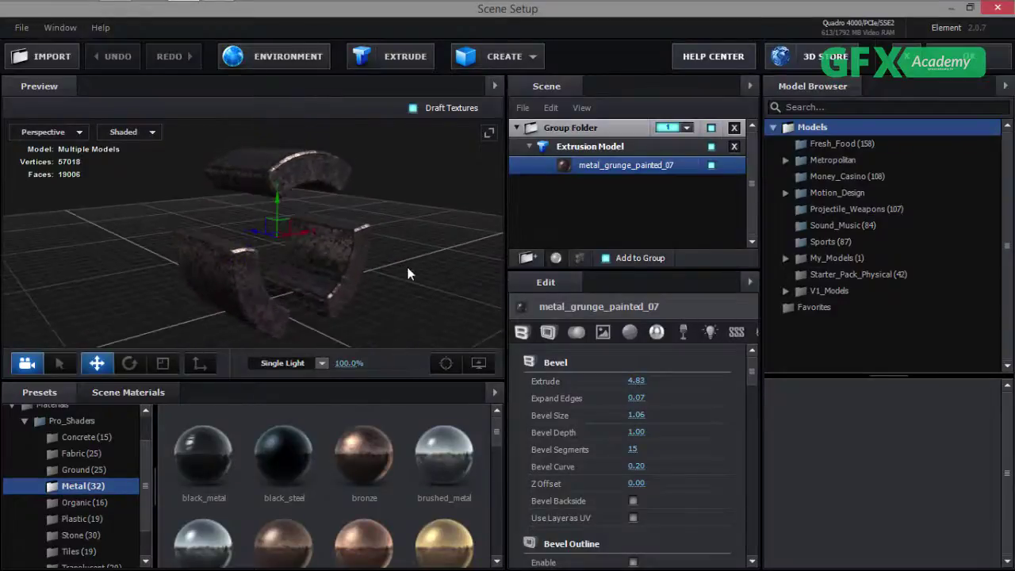
{"action": "right_click", "coordinate": [624, 148]}
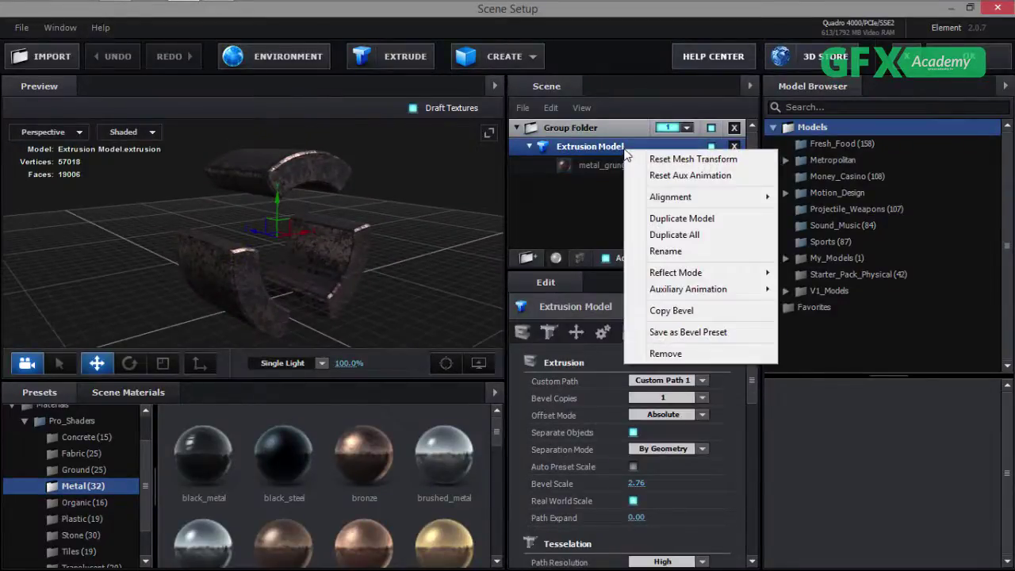
{"action": "left_click", "coordinate": [665, 250]}
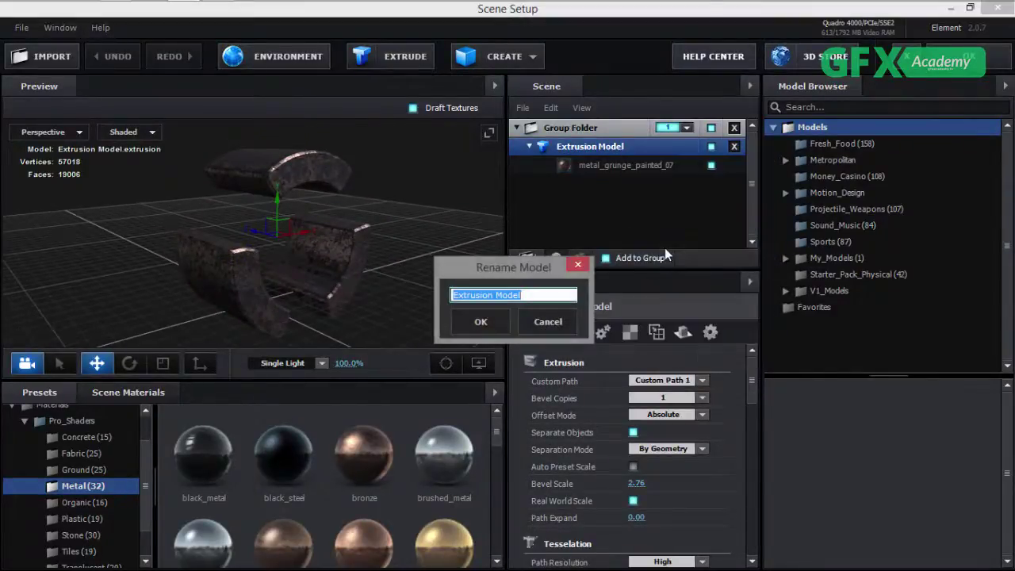
{"action": "type", "text": "inner"}
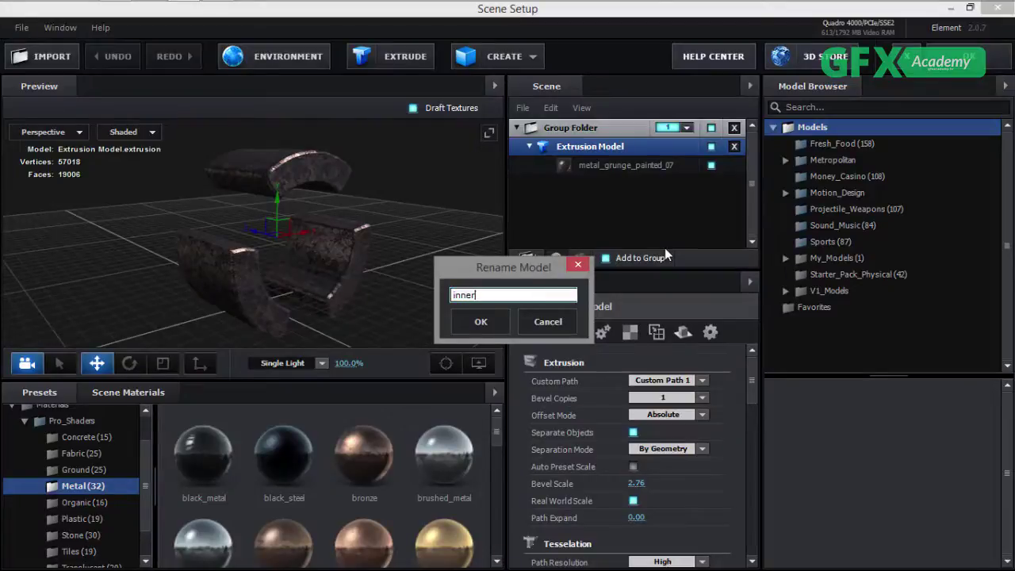
{"action": "left_click", "coordinate": [468, 321]}
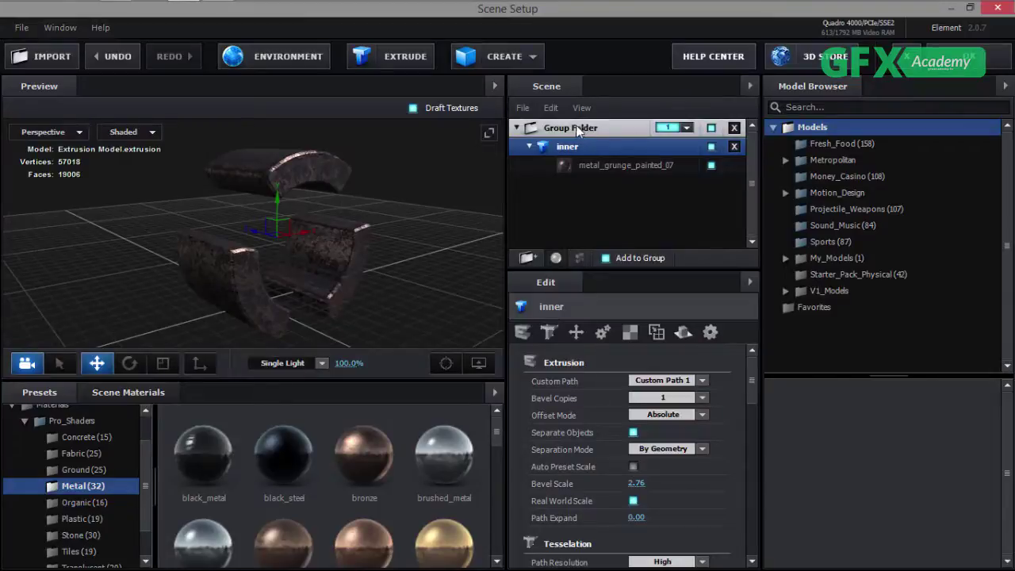
Move the inner model out of the Group Folder and delete the emptied folder.
{"action": "left_click_drag", "start_coordinate": [596, 144], "coordinate": [594, 234]}
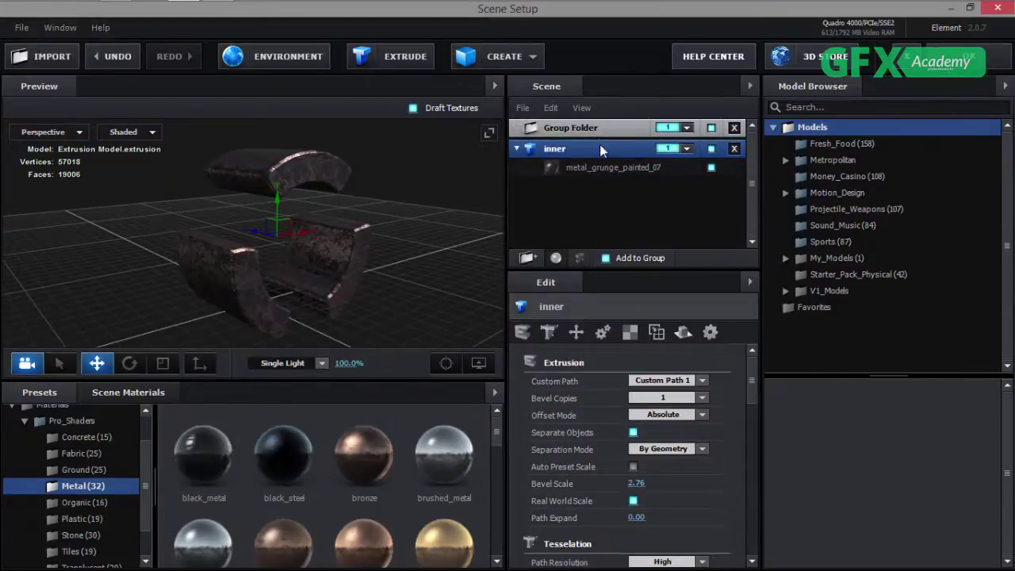
{"action": "left_click", "coordinate": [595, 128]}
{"action": "left_click", "coordinate": [734, 128]}
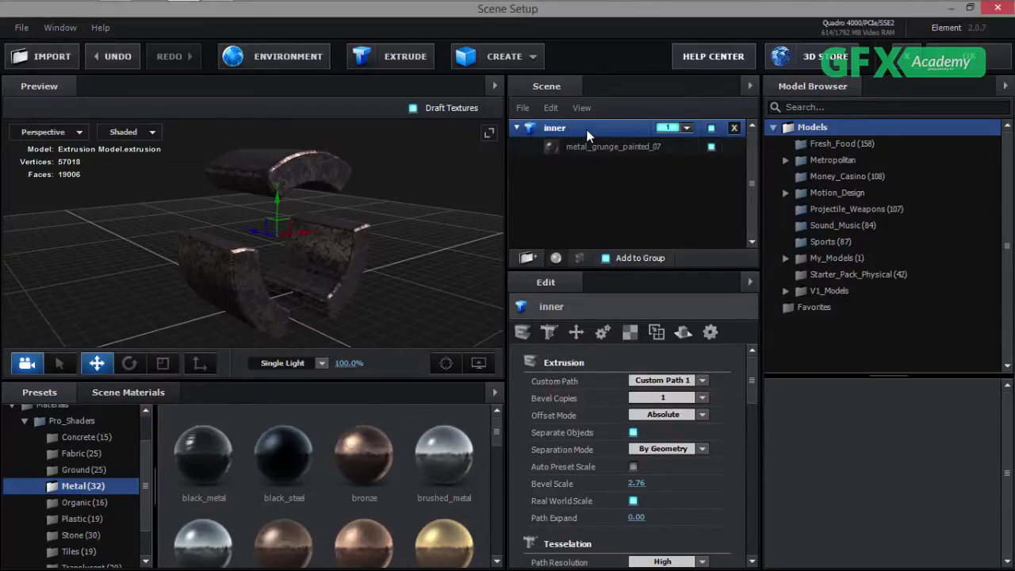
Duplicate the inner model and rename the copy outer.
{"action": "key", "text": "ctrl+d"}
{"action": "left_click", "coordinate": [565, 164]}
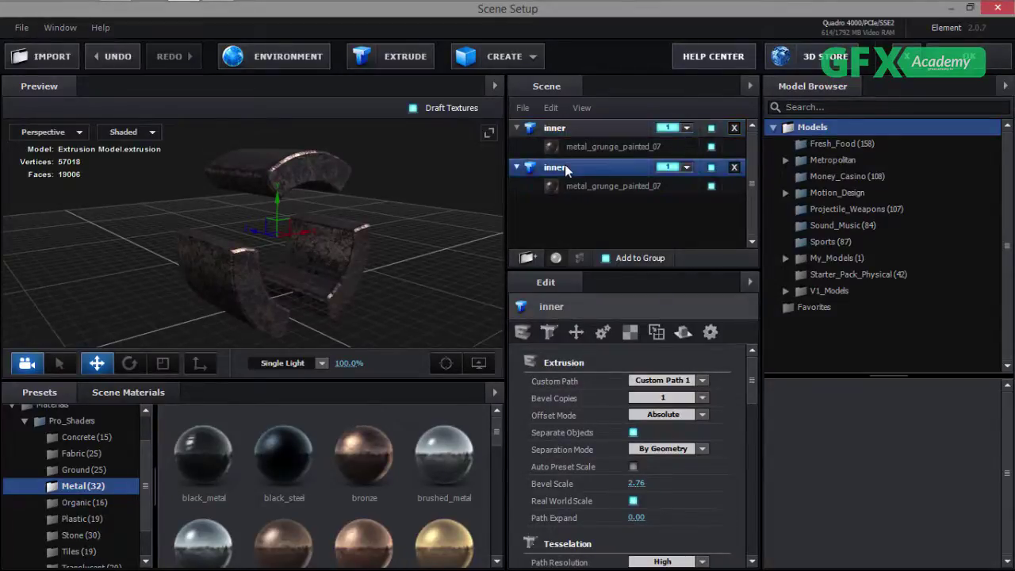
{"action": "double_click", "coordinate": [553, 173]}
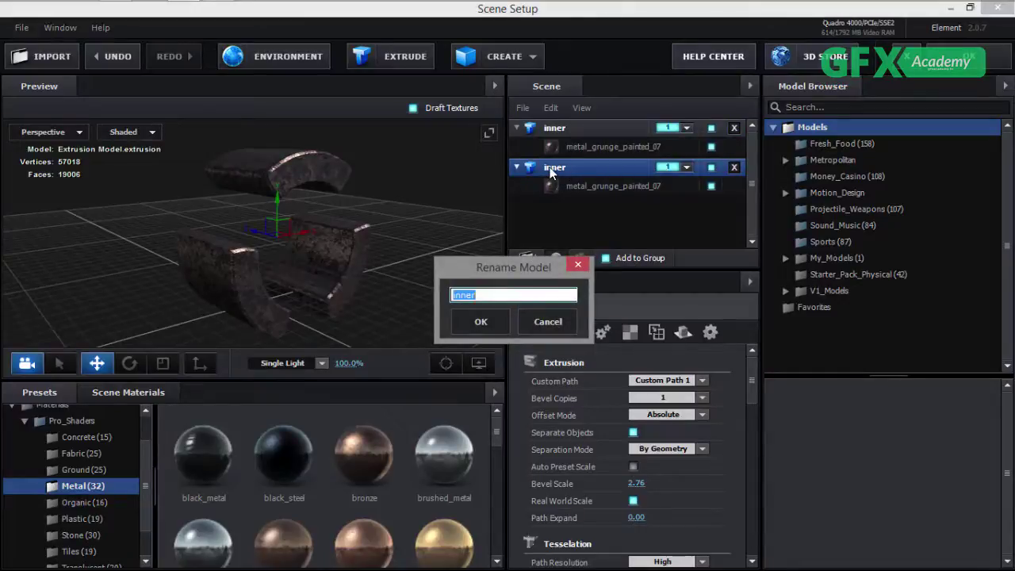
{"action": "type", "text": "out"}
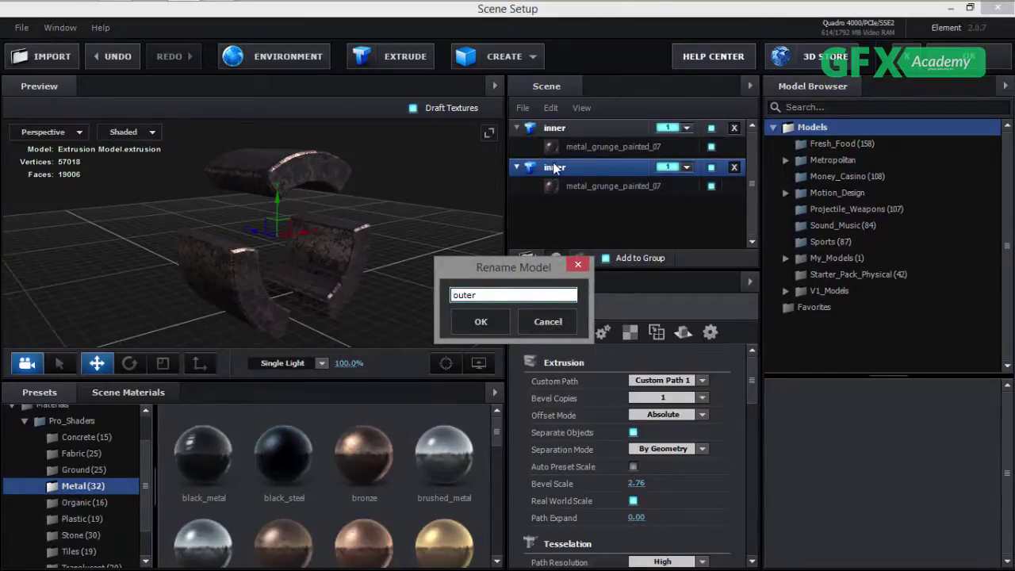
{"action": "left_click", "coordinate": [499, 328]}
Assign the outer model to group 2 and set its extrusion to Custom Path 2.
{"action": "left_click", "coordinate": [687, 167]}
{"action": "left_click", "coordinate": [691, 190]}
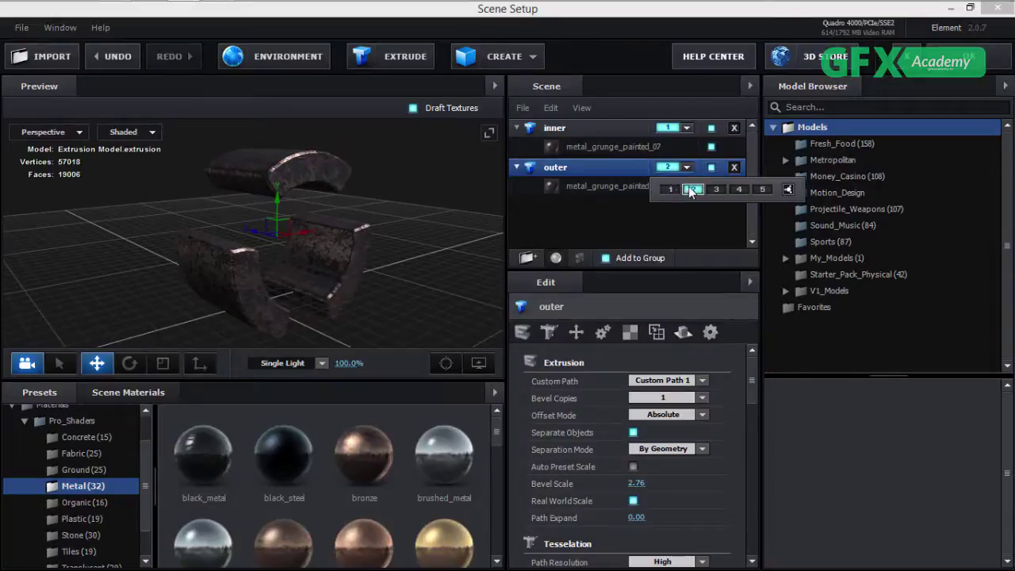
{"action": "left_click", "coordinate": [583, 174]}
{"action": "left_click", "coordinate": [663, 381]}
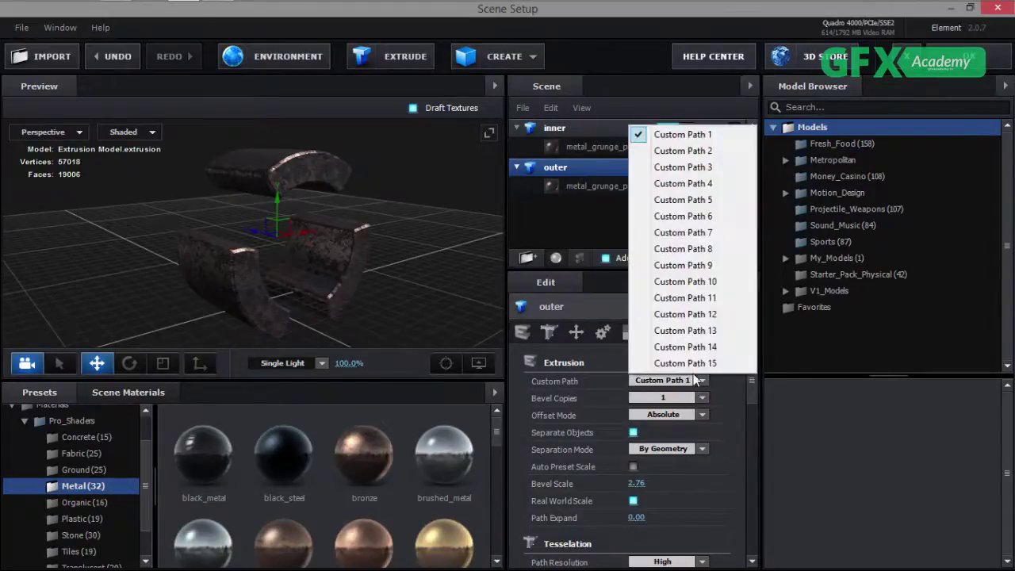
{"action": "left_click", "coordinate": [687, 153]}
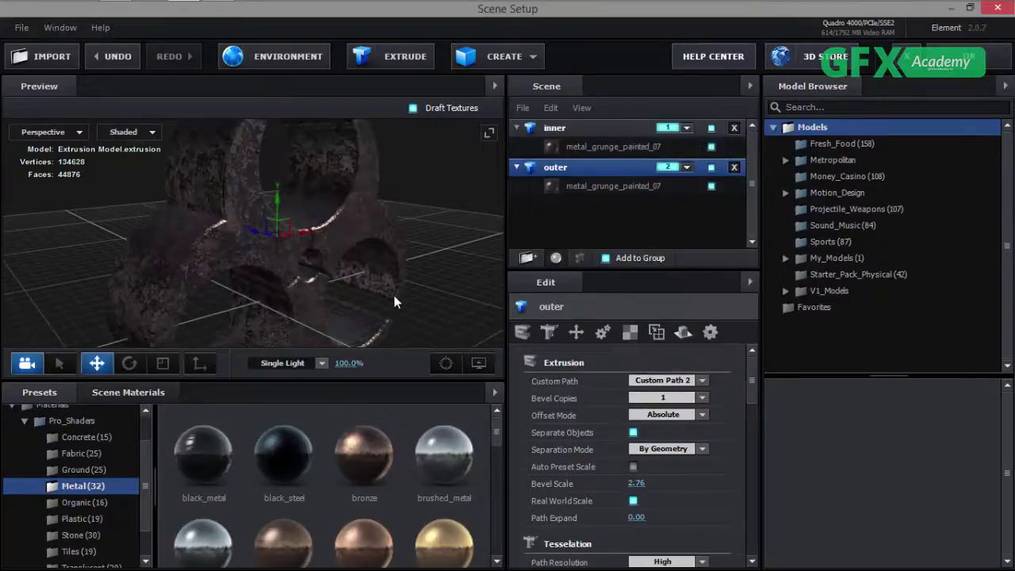
Compare the inner and outer models in the preview and accept the scene setup.
{"action": "mouse_move", "coordinate": [325, 284]}
{"action": "left_mouse_down"}
{"action": "mouse_move", "coordinate": [306, 271]}
{"action": "mouse_move", "coordinate": [216, 272]}
{"action": "mouse_move", "coordinate": [260, 292]}
{"action": "mouse_move", "coordinate": [329, 276]}
{"action": "left_mouse_up"}
{"action": "left_click", "coordinate": [594, 125]}
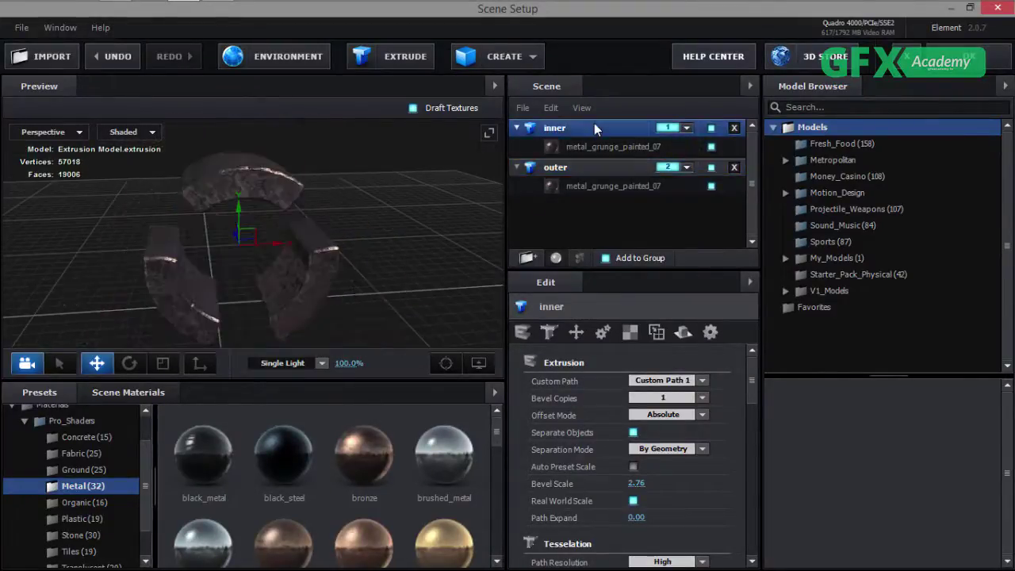
{"action": "left_click", "coordinate": [579, 166]}
{"action": "left_click", "coordinate": [575, 129]}
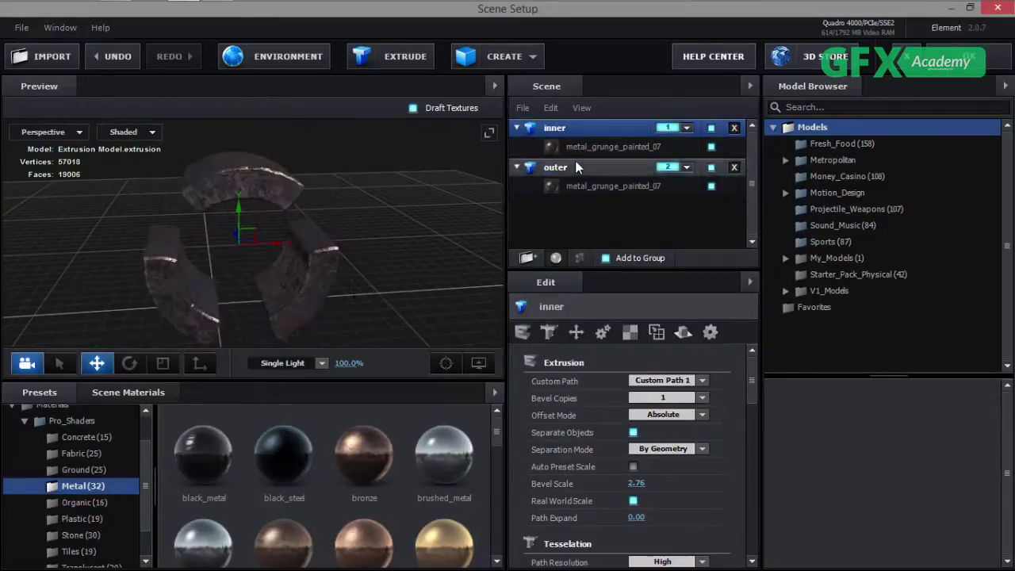
{"action": "left_click", "coordinate": [574, 160]}
{"action": "left_click", "coordinate": [575, 128]}
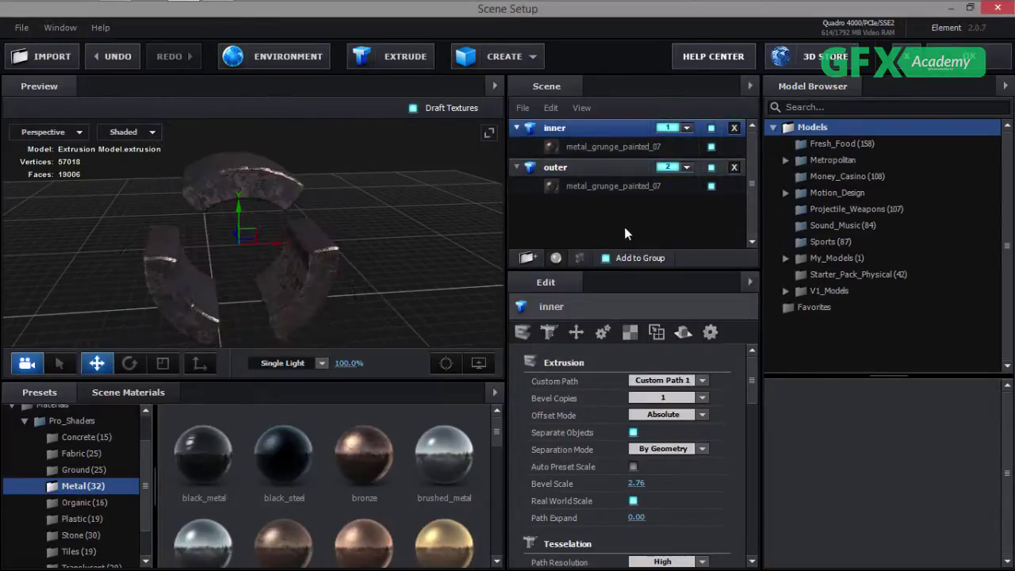
{"action": "left_click", "coordinate": [967, 60]}
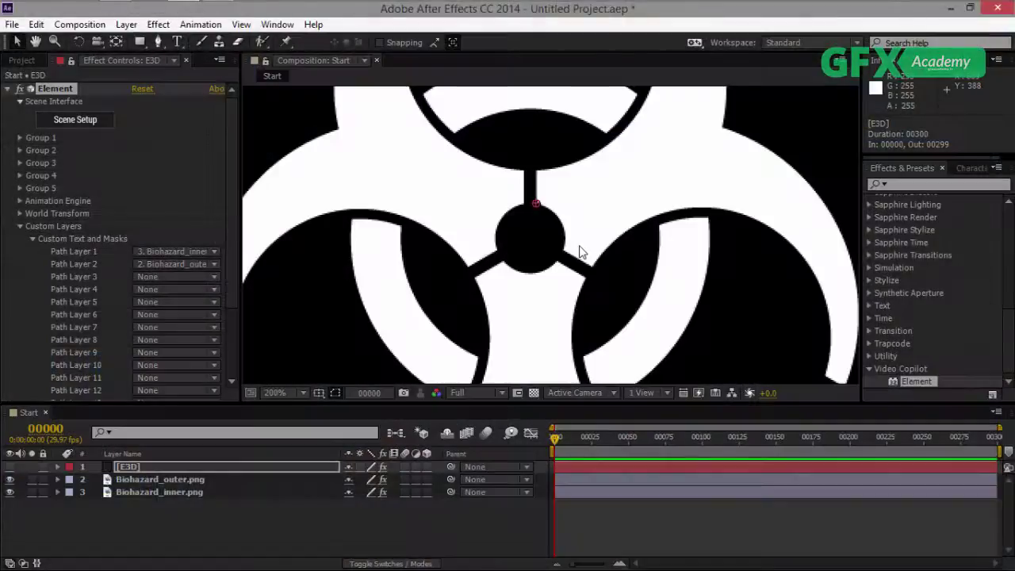
Show the E3D layer, hide Biohazard_outer.png and Biohazard_inner.png, and inspect the rendered symbol up close.
{"action": "left_click_drag", "start_coordinate": [9, 478], "coordinate": [10, 493]}
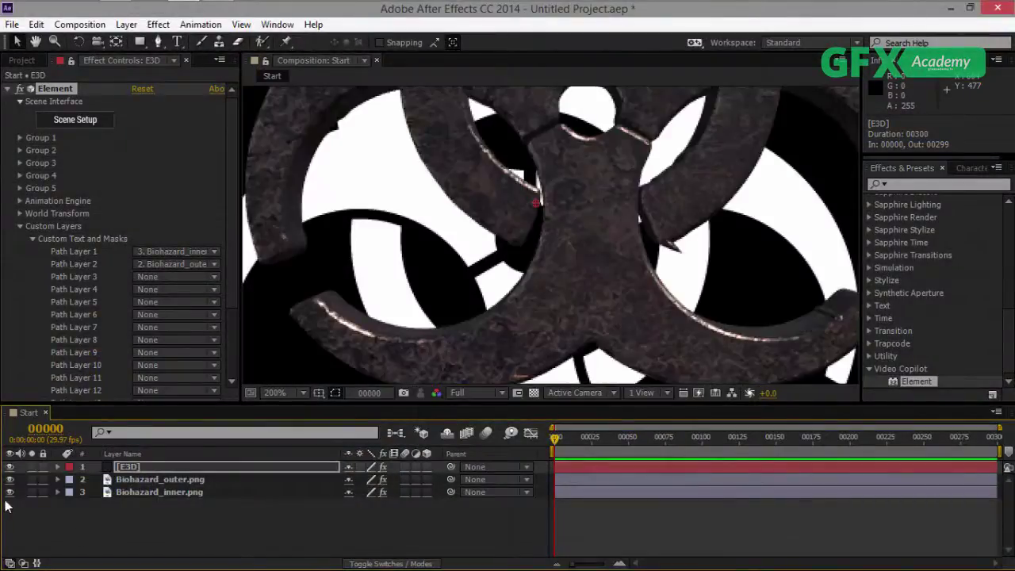
{"action": "scroll", "coordinate": [488, 265], "scroll_direction": "down", "scroll_amount": 4}
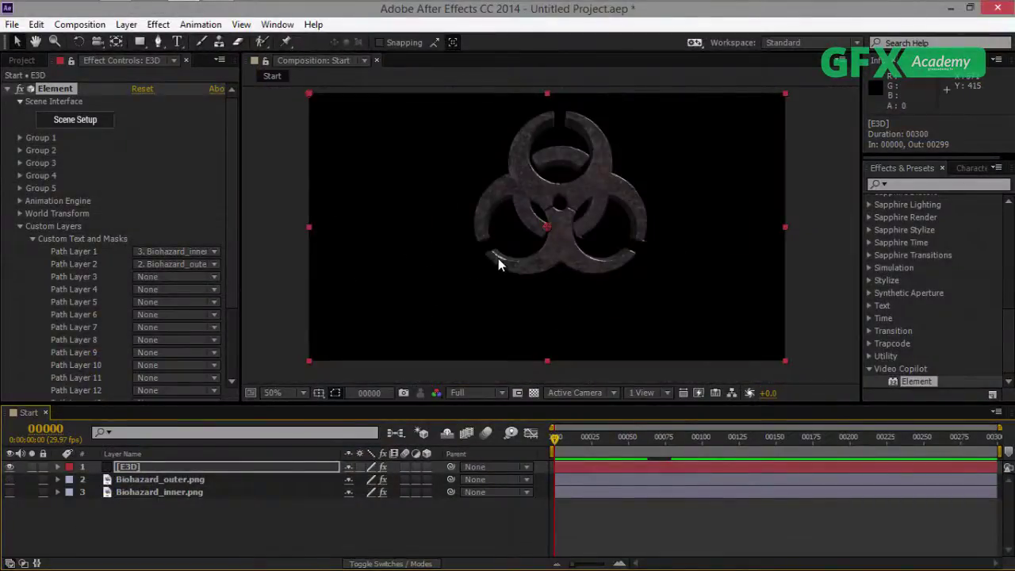
{"action": "scroll", "coordinate": [553, 198], "scroll_direction": "up", "scroll_amount": 3}
{"action": "scroll", "coordinate": [575, 211], "scroll_direction": "up", "scroll_amount": 2}
{"action": "left_click_drag", "start_coordinate": [691, 177], "coordinate": [657, 227]}
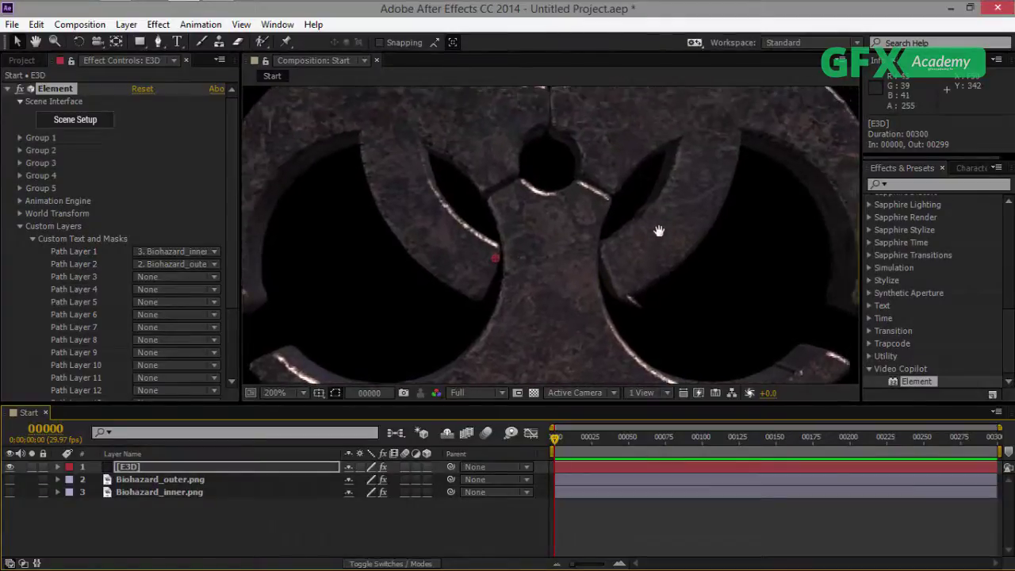
{"action": "scroll", "coordinate": [662, 238], "scroll_direction": "down", "scroll_amount": 2}
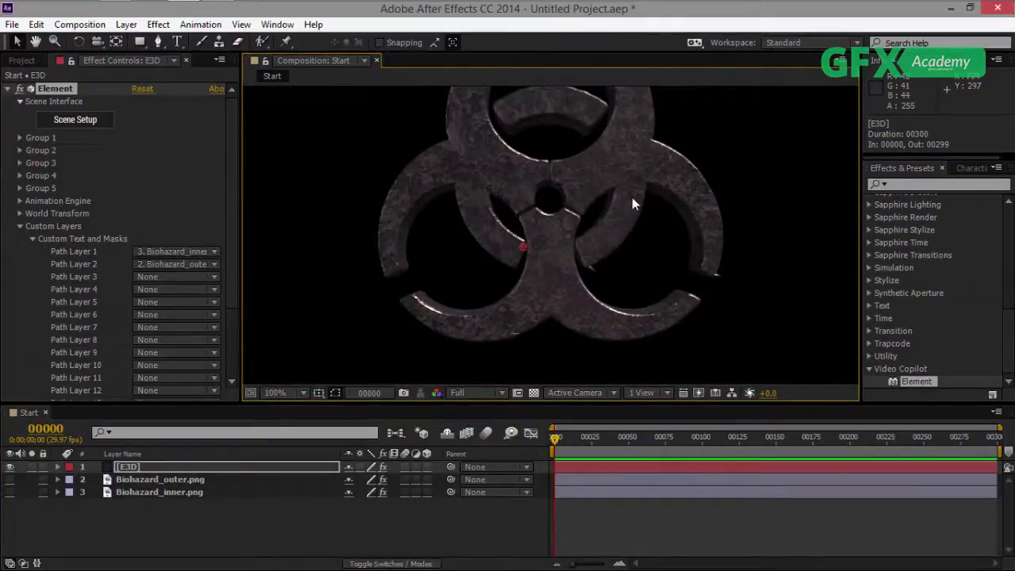
Reopen Scene Setup, check the outer and inner models and create a new group folder.
{"action": "left_click", "coordinate": [75, 120]}
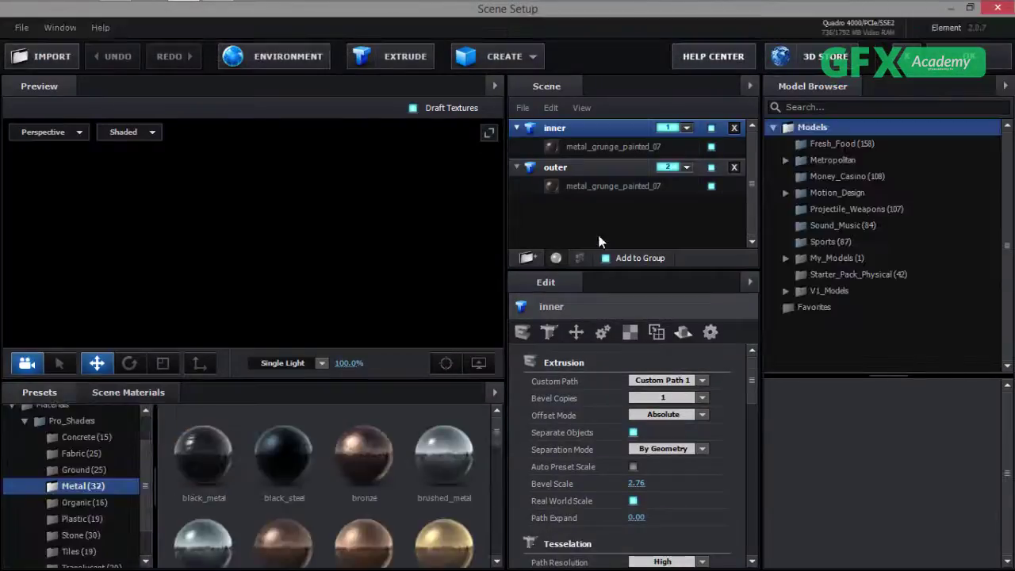
{"action": "left_click", "coordinate": [596, 173]}
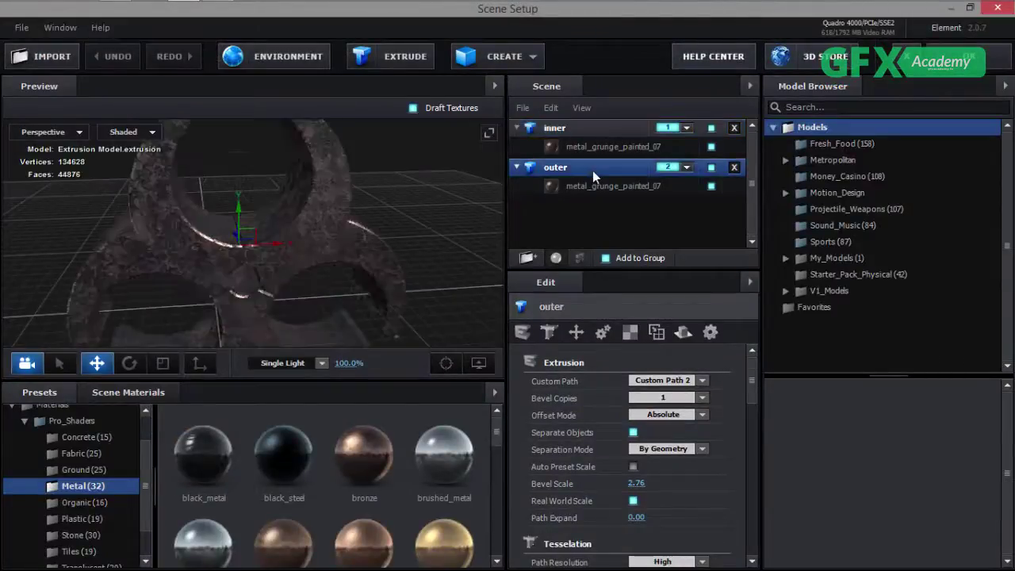
{"action": "left_click", "coordinate": [583, 128]}
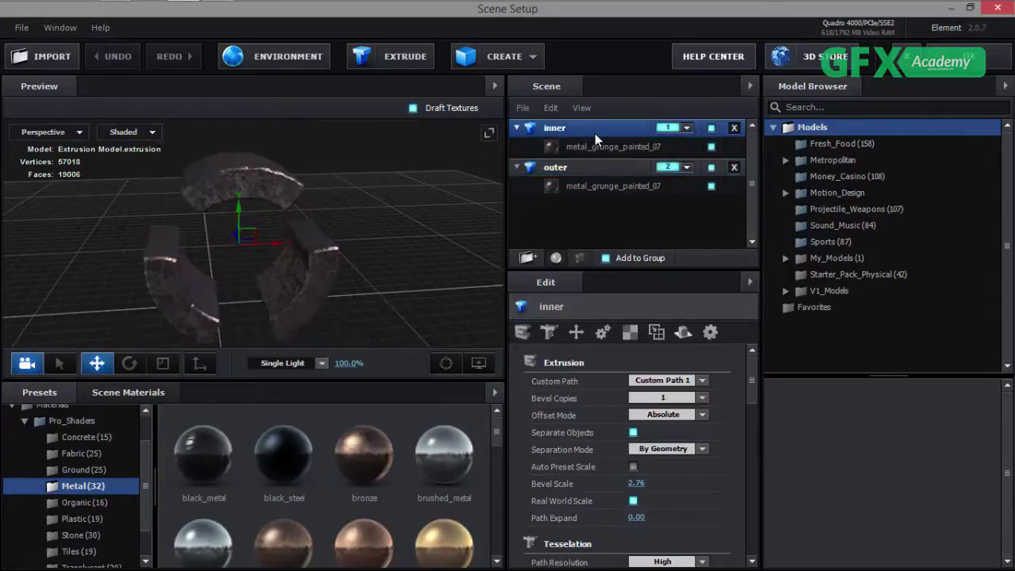
{"action": "right_click", "coordinate": [619, 222]}
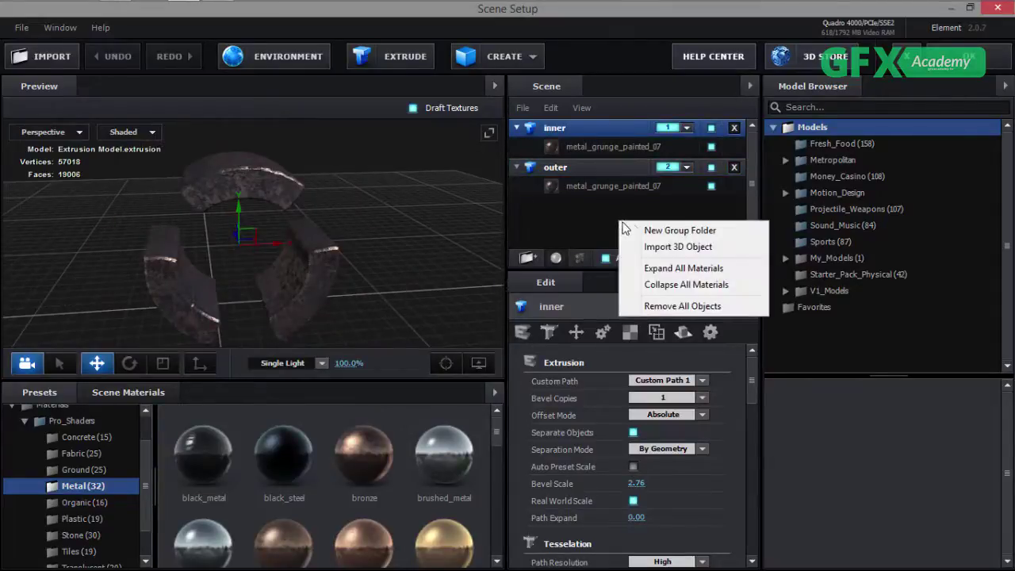
{"action": "left_click", "coordinate": [631, 229]}
Move the inner and outer models into the new Group Folder so they preview together.
{"action": "left_click", "coordinate": [588, 191]}
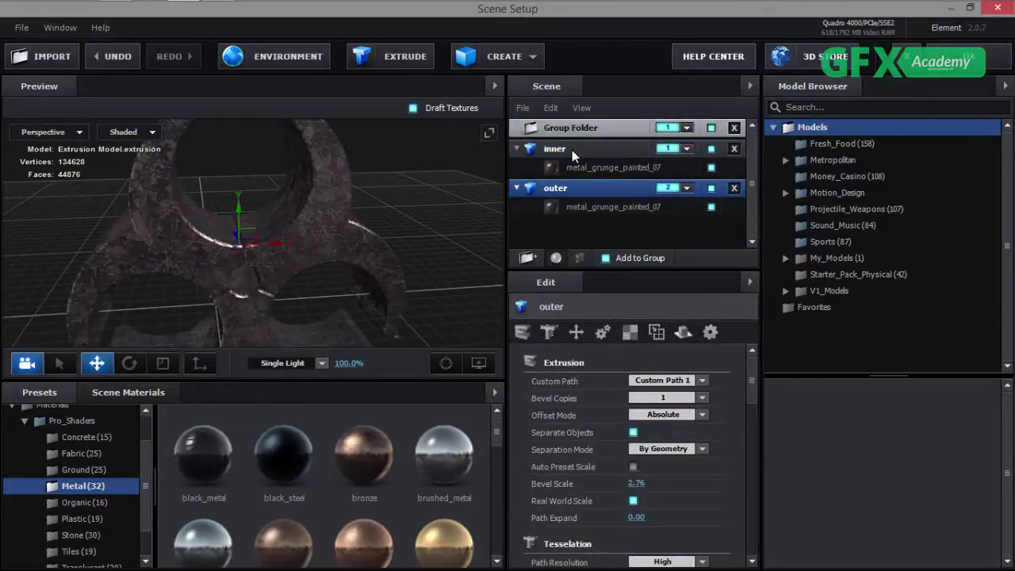
{"action": "left_click", "coordinate": [571, 150]}
{"action": "left_click", "coordinate": [569, 189]}
{"action": "left_click", "coordinate": [568, 147]}
{"action": "left_click_drag", "start_coordinate": [574, 135], "coordinate": [580, 132]}
{"action": "left_click", "coordinate": [577, 192]}
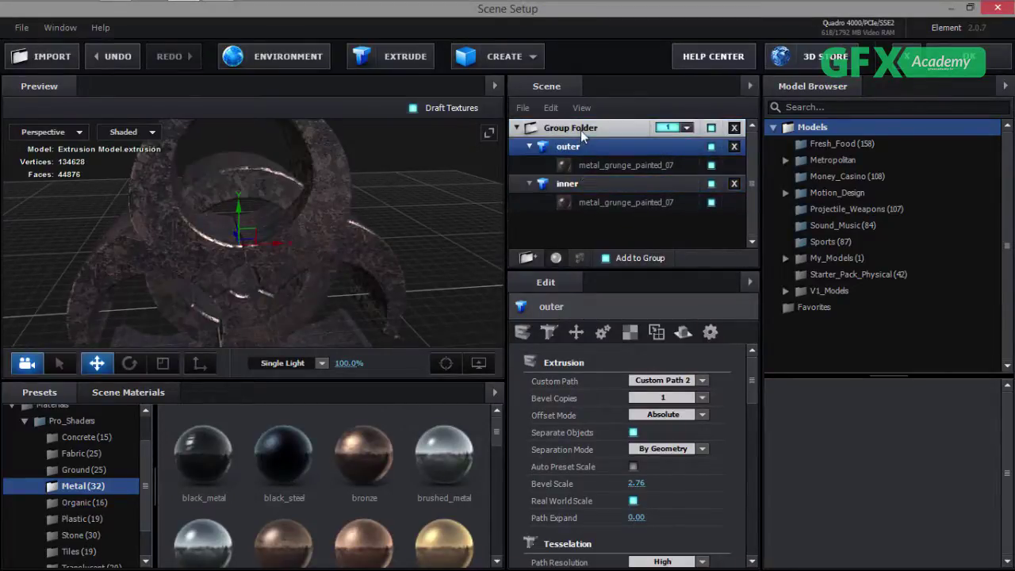
{"action": "left_click", "coordinate": [580, 130]}
Lower the inner model's Bevel Scale to about 2.39 and display its metal_grunge_painted_07 bevel settings.
{"action": "left_click_drag", "start_coordinate": [277, 253], "coordinate": [357, 218]}
{"action": "left_click", "coordinate": [600, 189]}
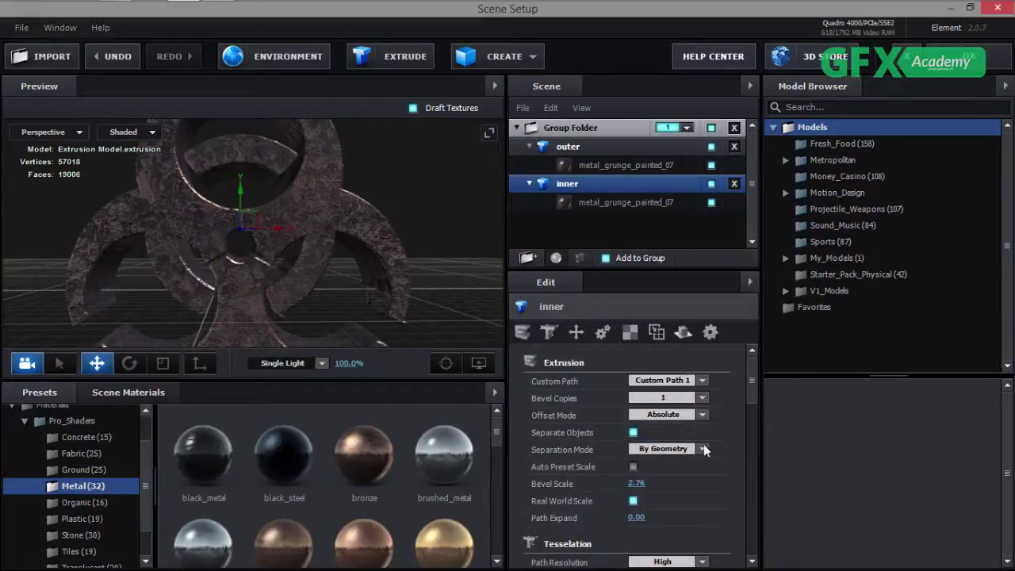
{"action": "left_click_drag", "start_coordinate": [250, 239], "coordinate": [225, 212]}
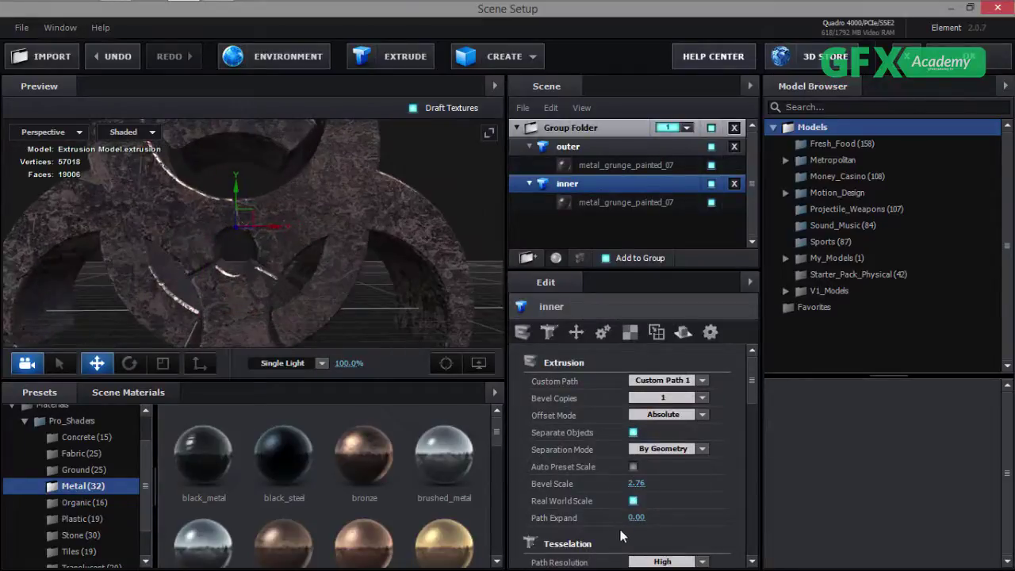
{"action": "left_click_drag", "start_coordinate": [639, 486], "coordinate": [624, 499]}
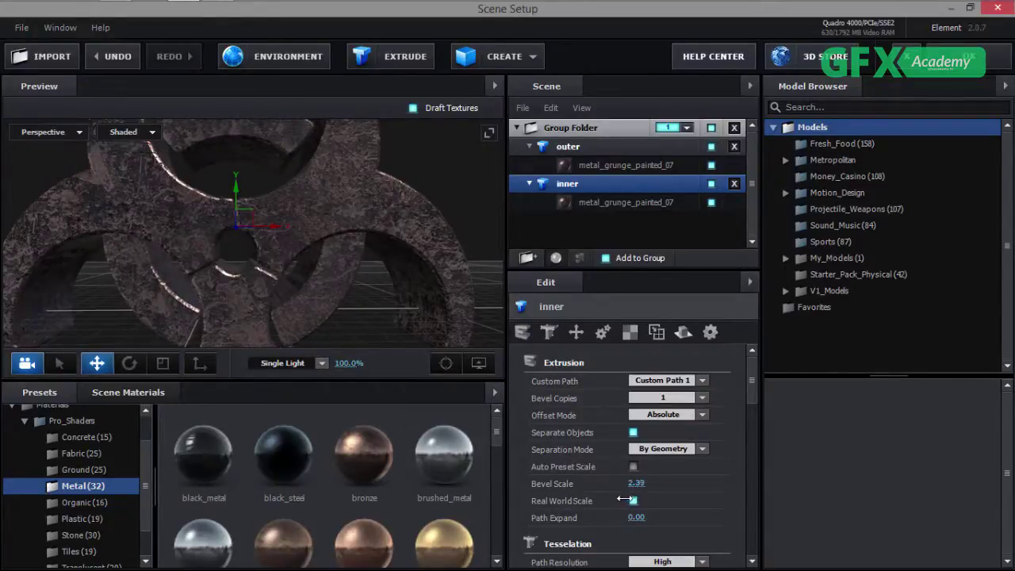
{"action": "left_click", "coordinate": [600, 203]}
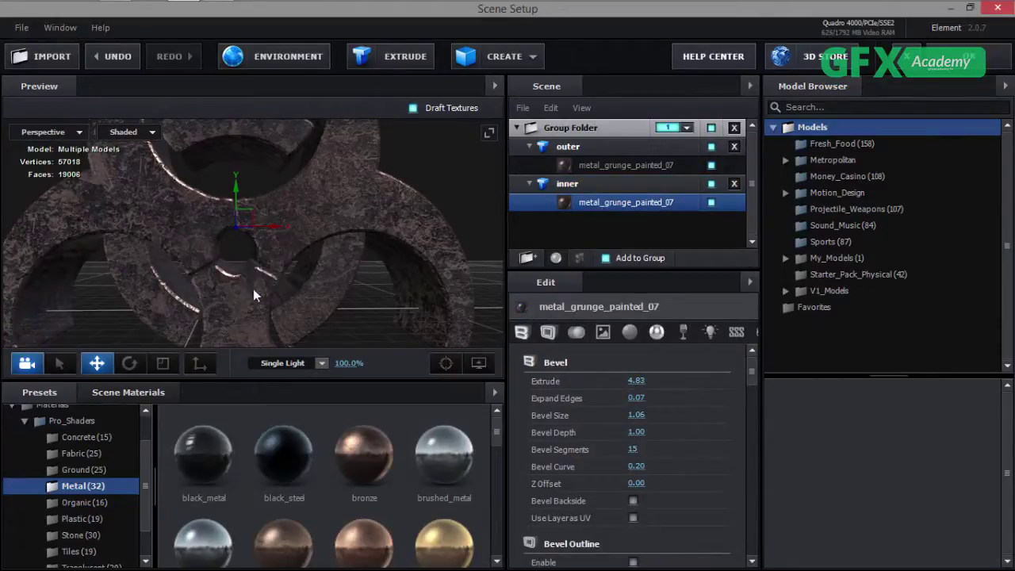
Set the inner model's metal_grunge_painted_07 Bevel Size to 1.69 and Bevel Depth to 0.95, checking the shape from several angles.
{"action": "left_click_drag", "start_coordinate": [253, 288], "coordinate": [381, 309]}
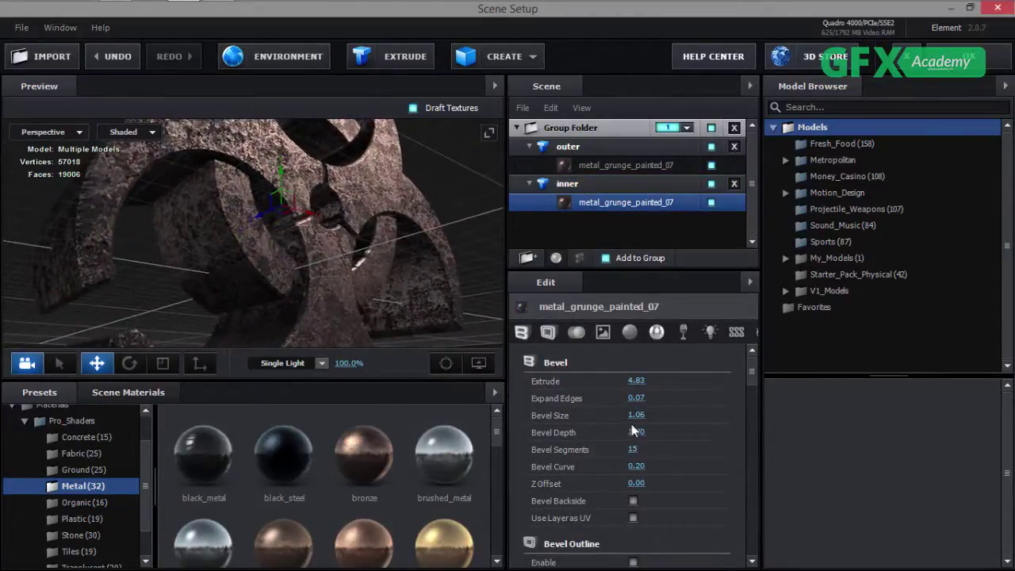
{"action": "left_click_drag", "start_coordinate": [631, 418], "coordinate": [684, 419]}
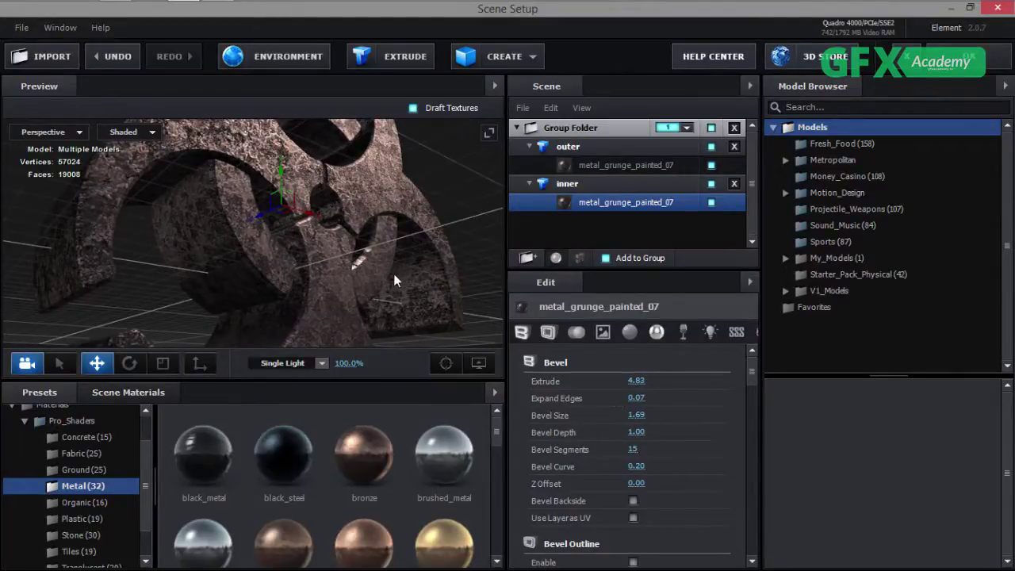
{"action": "left_click_drag", "start_coordinate": [393, 274], "coordinate": [302, 280]}
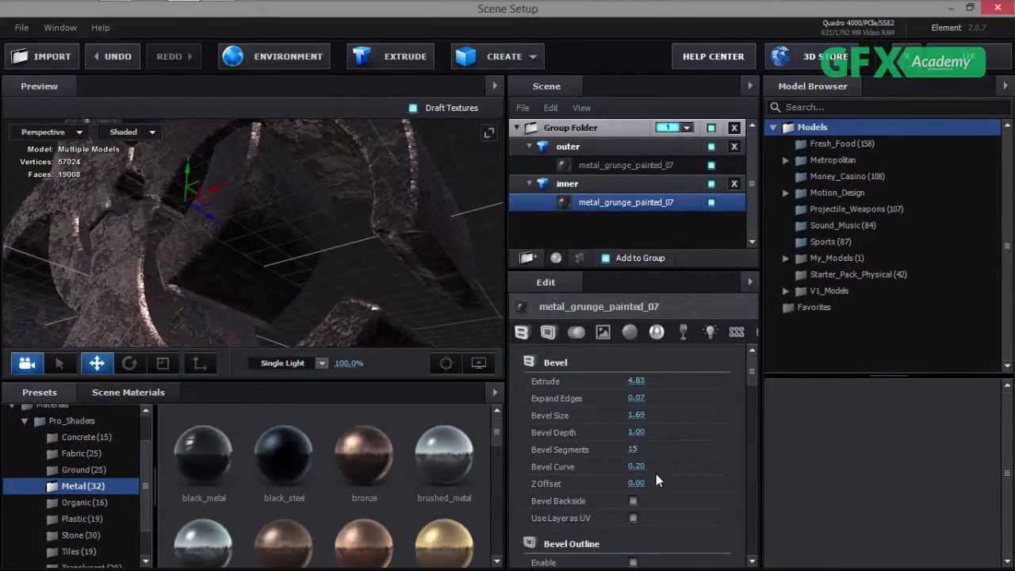
{"action": "left_click_drag", "start_coordinate": [634, 432], "coordinate": [615, 436]}
{"action": "left_click_drag", "start_coordinate": [362, 274], "coordinate": [392, 243]}
Set the inner model's Path Expand to -0.15 and its metal_grunge_painted_07 Expand Edges to -1.02.
{"action": "left_click", "coordinate": [590, 184]}
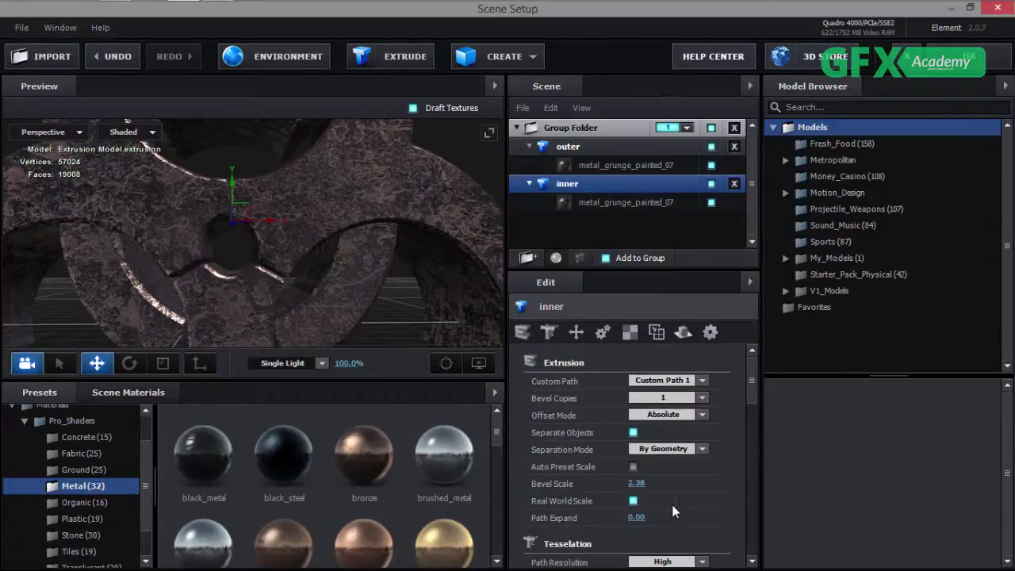
{"action": "mouse_move", "coordinate": [639, 520]}
{"action": "left_mouse_down"}
{"action": "mouse_move", "coordinate": [577, 532]}
{"action": "mouse_move", "coordinate": [646, 529]}
{"action": "left_mouse_up"}
{"action": "left_click_drag", "start_coordinate": [374, 193], "coordinate": [446, 192]}
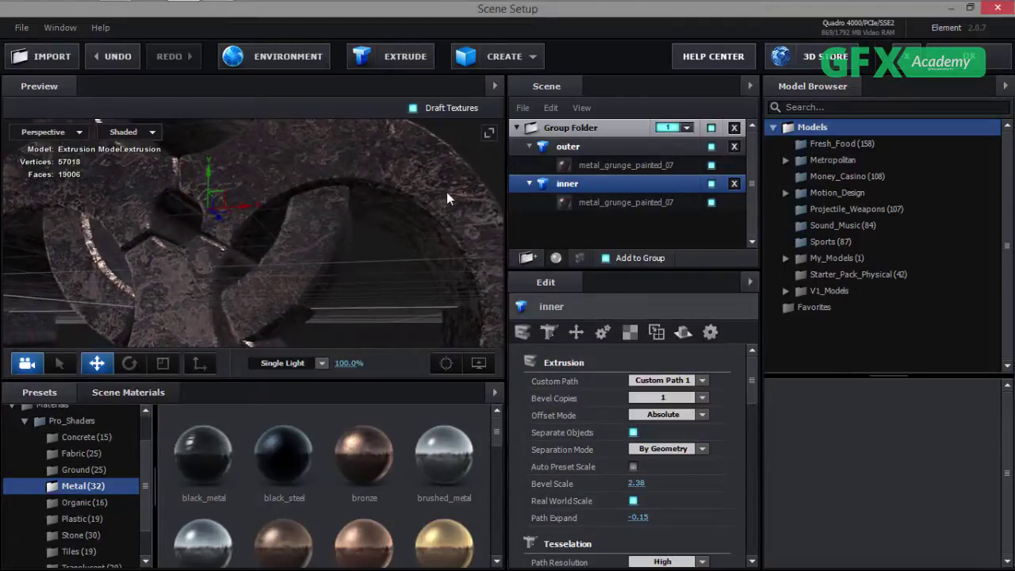
{"action": "left_click", "coordinate": [607, 205]}
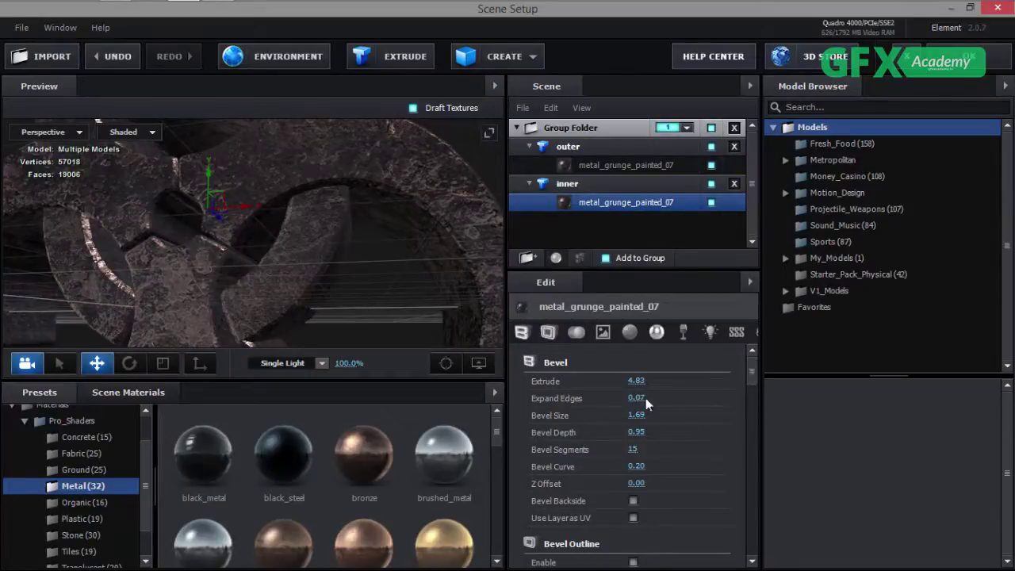
{"action": "left_click_drag", "start_coordinate": [618, 404], "coordinate": [572, 402]}
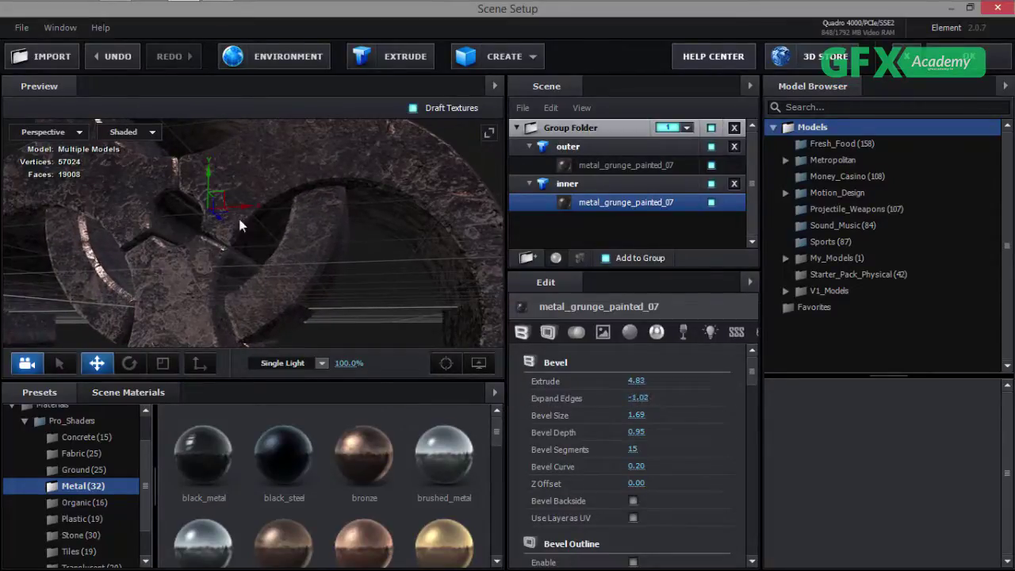
{"action": "left_click_drag", "start_coordinate": [239, 219], "coordinate": [343, 183]}
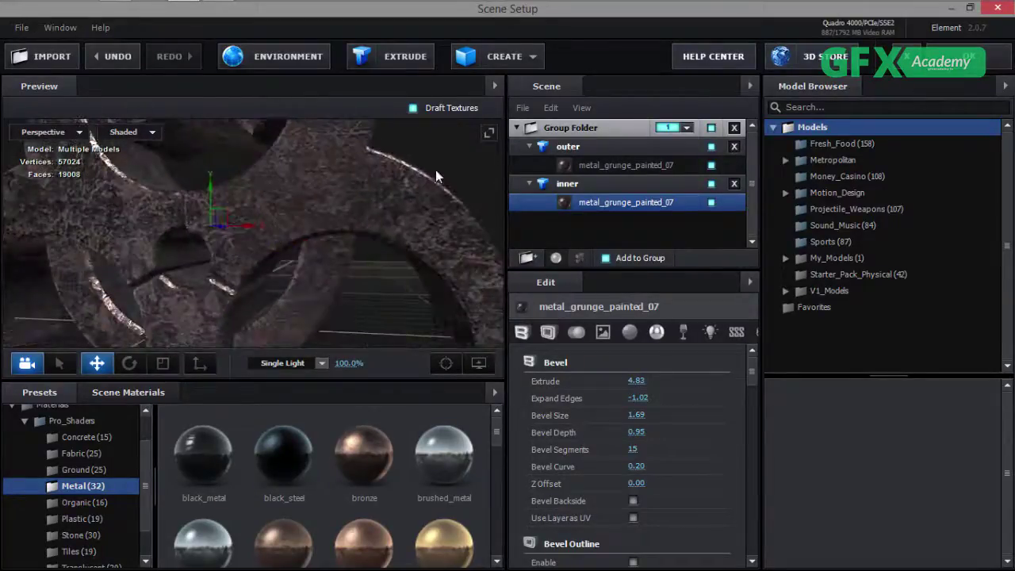
Turn on Show AO for the preview and inspect the shading where the inner and outer models meet.
{"action": "left_click", "coordinate": [494, 86]}
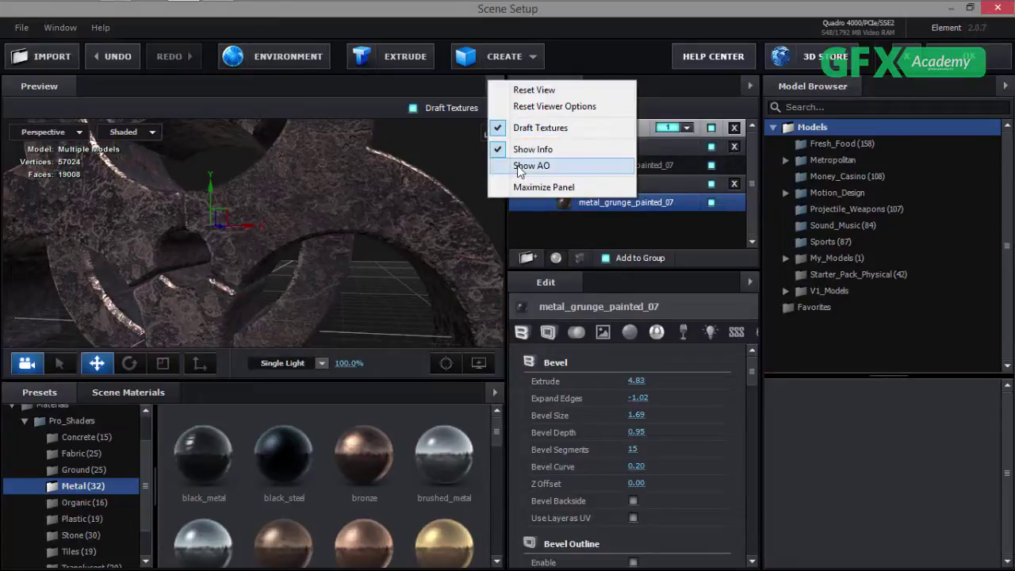
{"action": "left_click", "coordinate": [503, 166]}
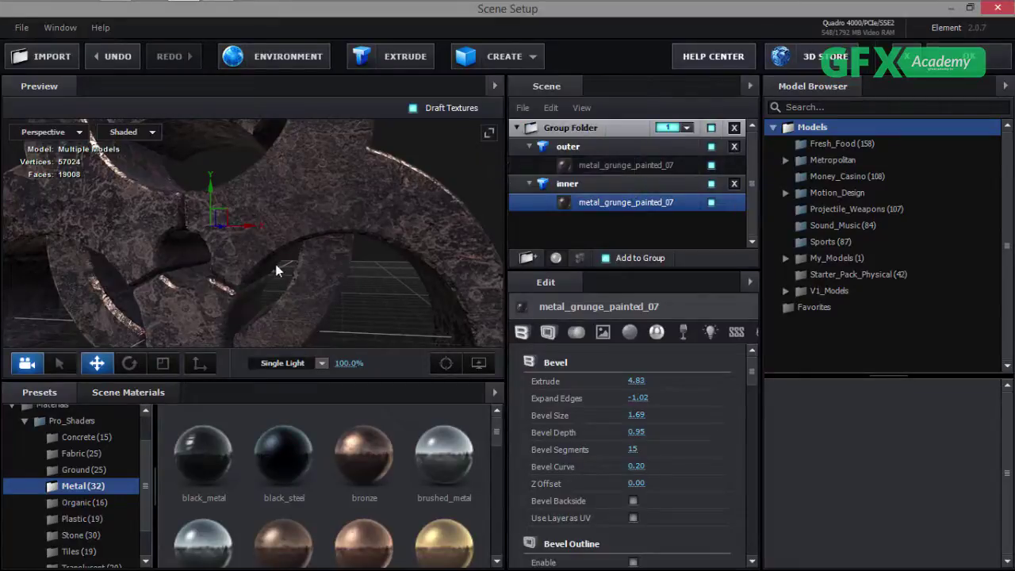
{"action": "left_click_drag", "start_coordinate": [275, 264], "coordinate": [262, 243]}
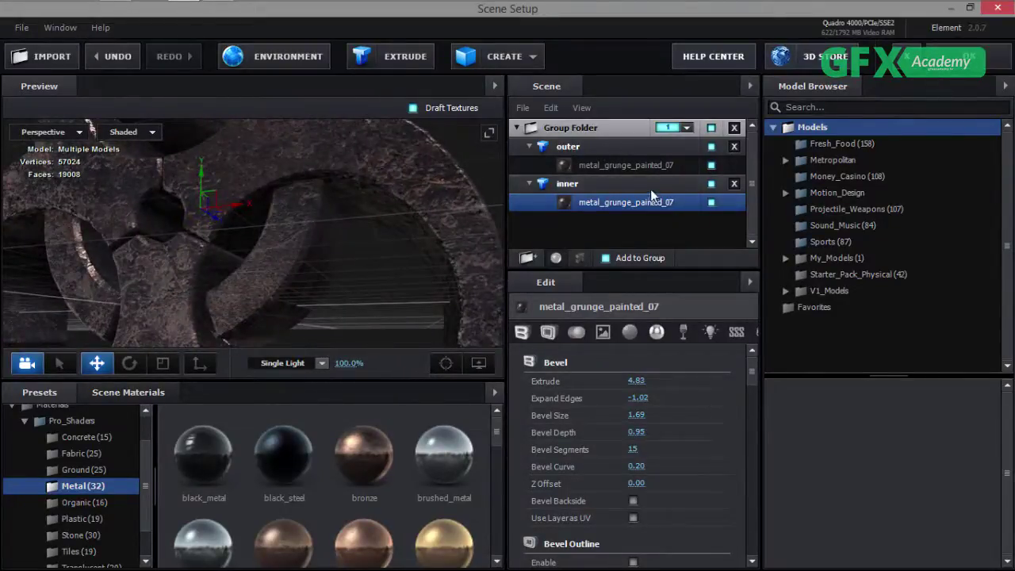
Move the inner and outer models out of the Group Folder so each stands alone in the scene.
{"action": "left_click", "coordinate": [620, 147]}
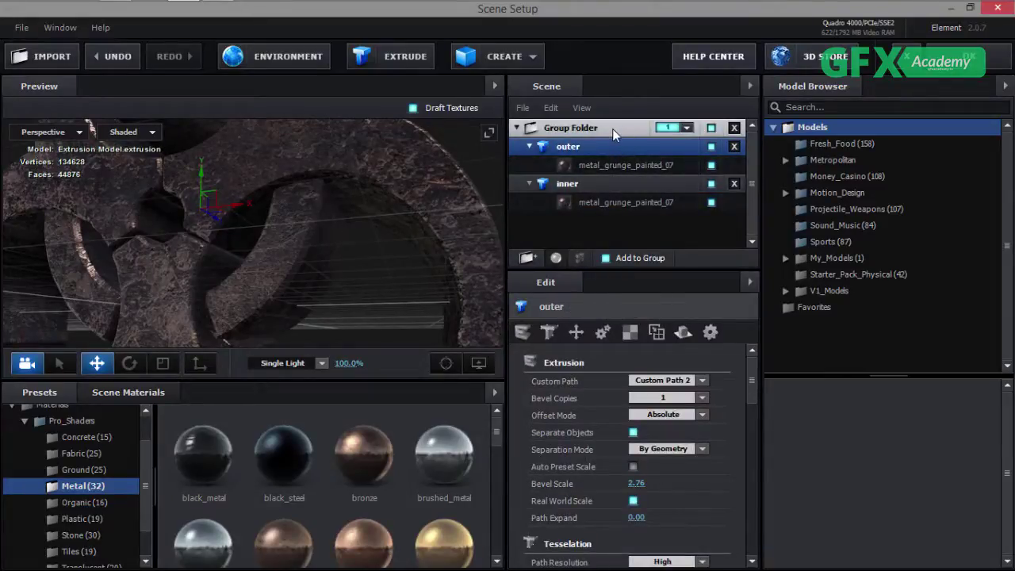
{"action": "left_click", "coordinate": [628, 186]}
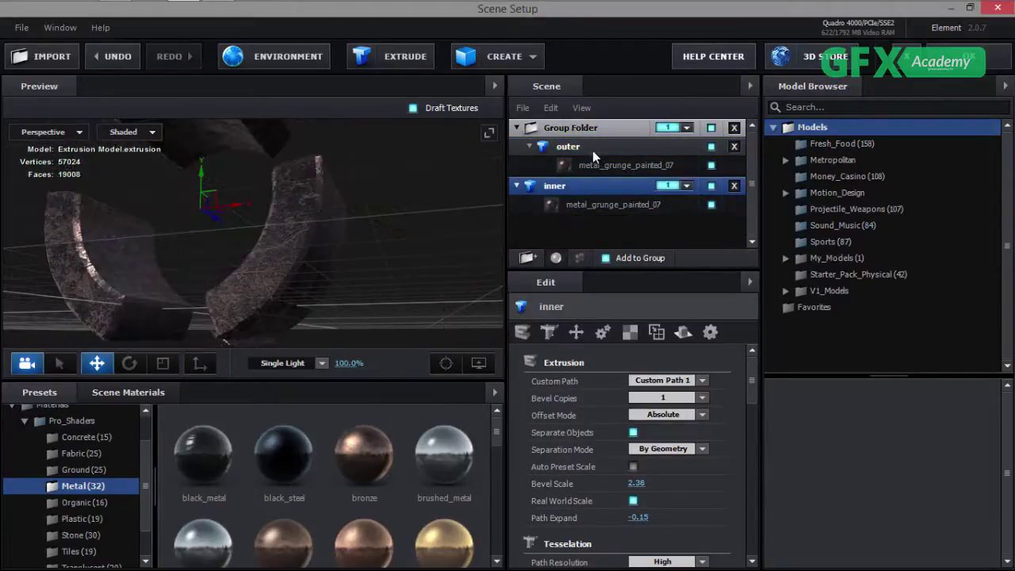
{"action": "left_click_drag", "start_coordinate": [593, 151], "coordinate": [597, 225]}
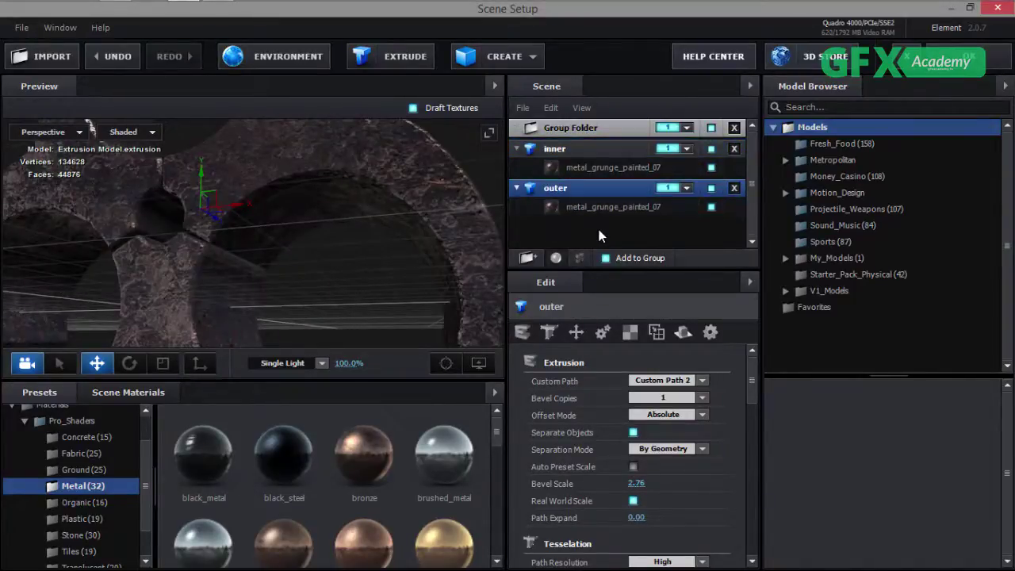
Assign the outer model to group 2 and delete the empty Group Folder.
{"action": "left_click", "coordinate": [686, 188]}
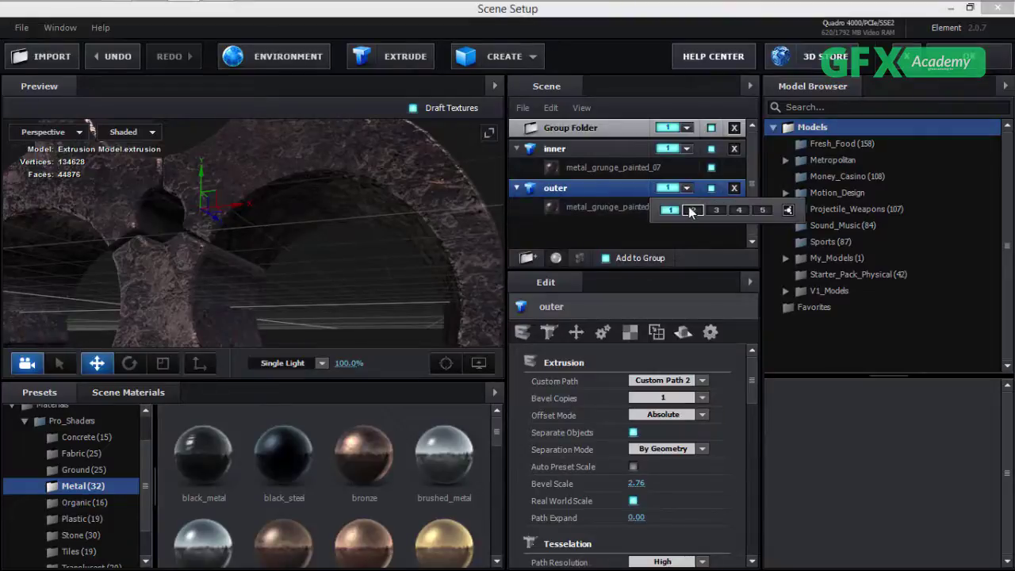
{"action": "left_click", "coordinate": [693, 209]}
{"action": "left_click", "coordinate": [583, 150]}
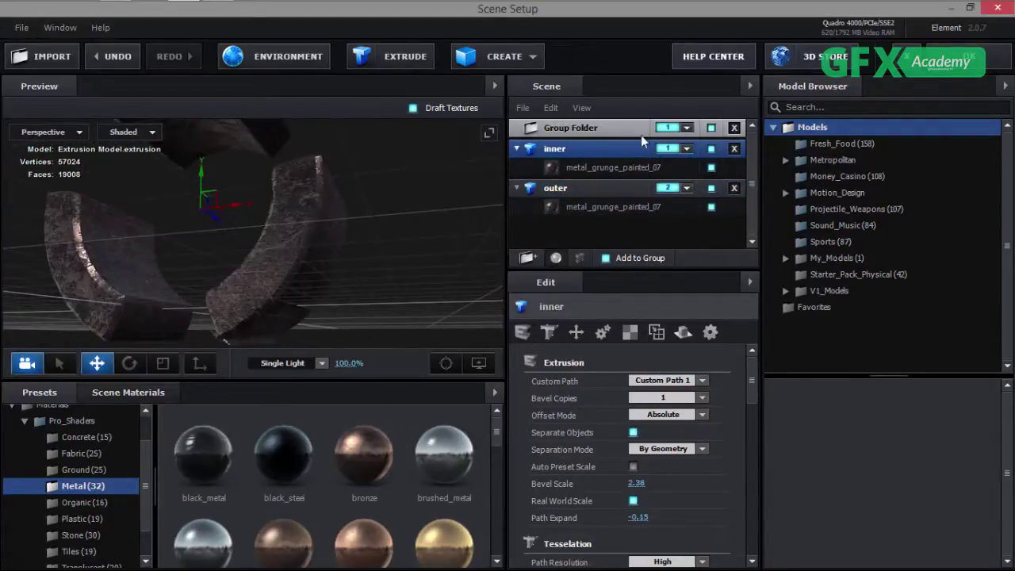
{"action": "left_click", "coordinate": [640, 128]}
{"action": "left_click", "coordinate": [734, 128]}
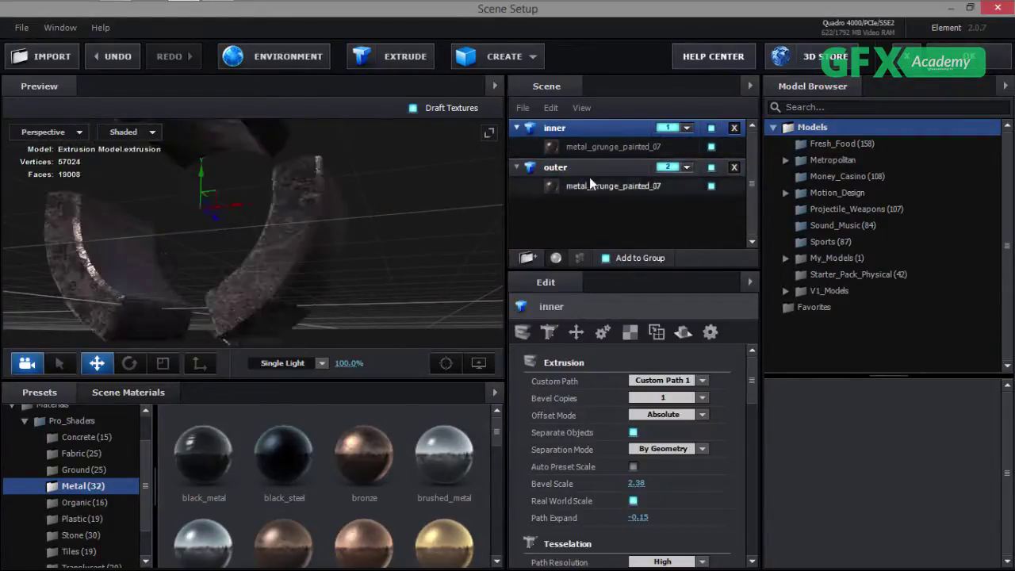
Accept the Scene Setup changes, collapse the Custom Layers settings and view the whole rendered symbol in the composition.
{"action": "left_click", "coordinate": [965, 60]}
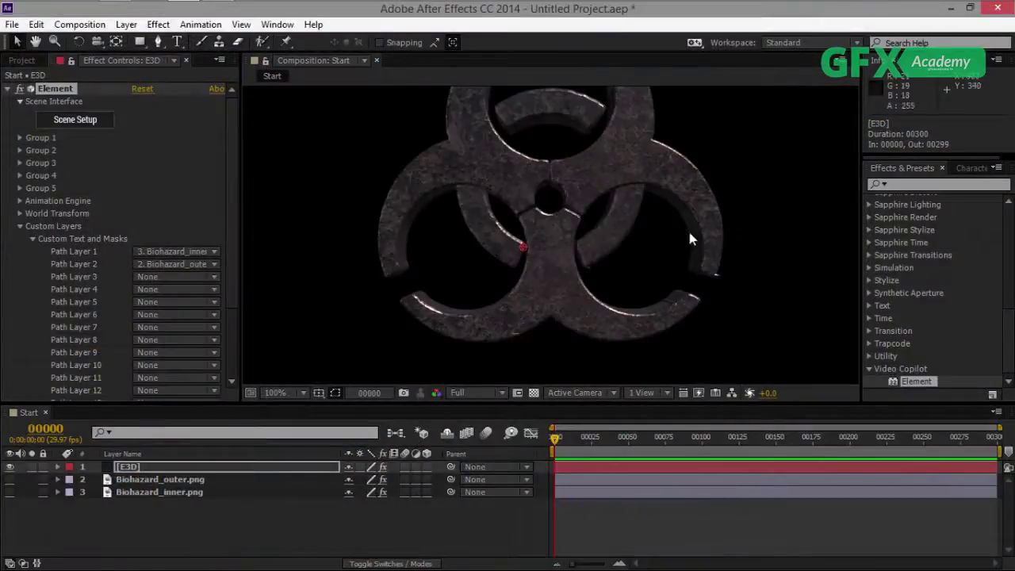
{"action": "left_click", "coordinate": [20, 226]}
{"action": "left_click", "coordinate": [585, 195]}
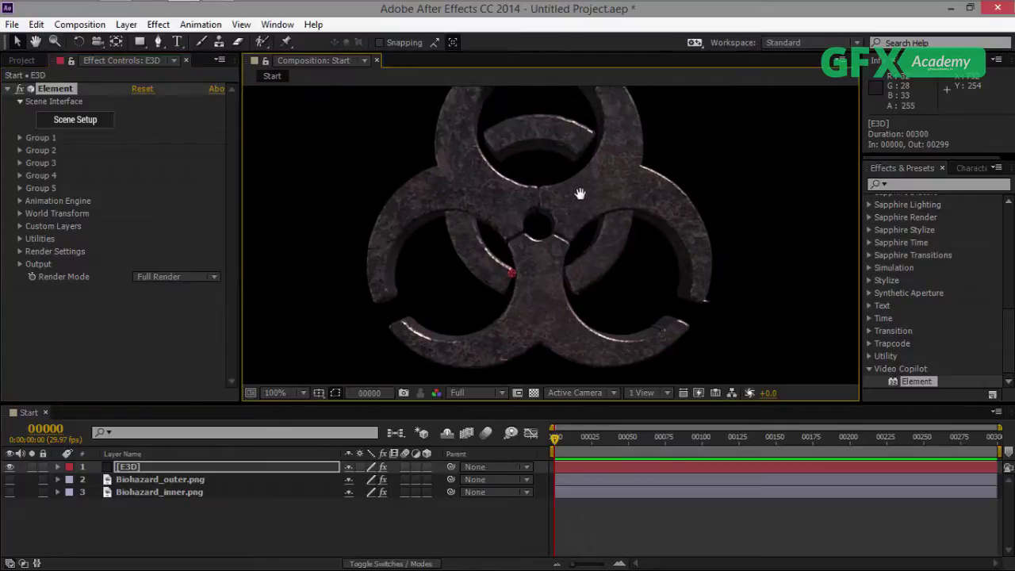
{"action": "scroll", "coordinate": [581, 195], "scroll_direction": "down", "scroll_amount": 2}
{"action": "left_click_drag", "start_coordinate": [512, 254], "coordinate": [510, 245]}
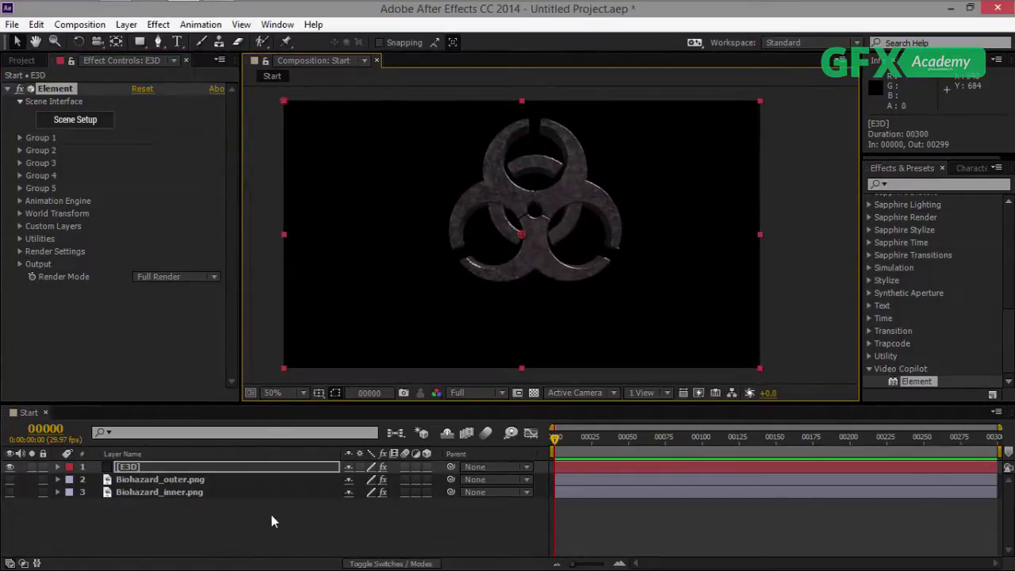
Add a two-node camera named Camera 1 with the 28mm preset.
{"action": "left_click", "coordinate": [271, 519]}
{"action": "key", "text": "ctrl+alt+shift+c"}
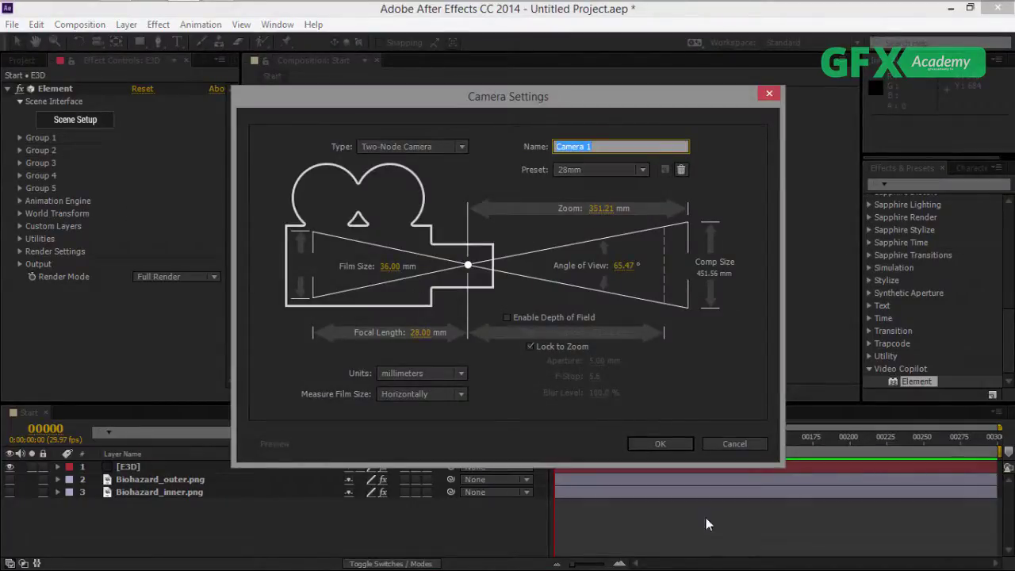
{"action": "left_click", "coordinate": [658, 446]}
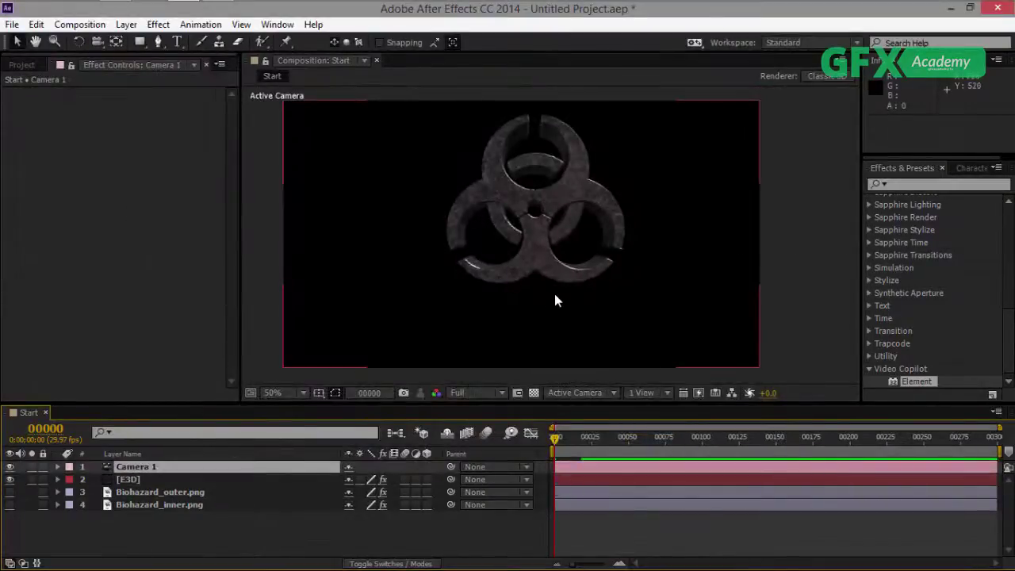
Begin a new light layer and set its light type to Parallel.
{"action": "left_click", "coordinate": [126, 24]}
{"action": "mouse_move", "coordinate": [380, 22]}
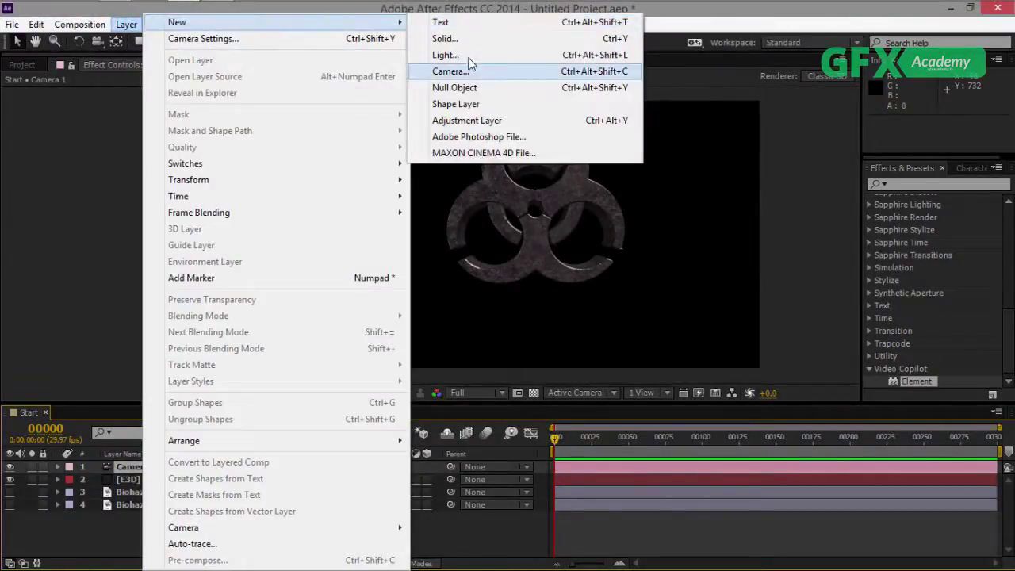
{"action": "left_click", "coordinate": [460, 54]}
{"action": "left_click", "coordinate": [174, 235]}
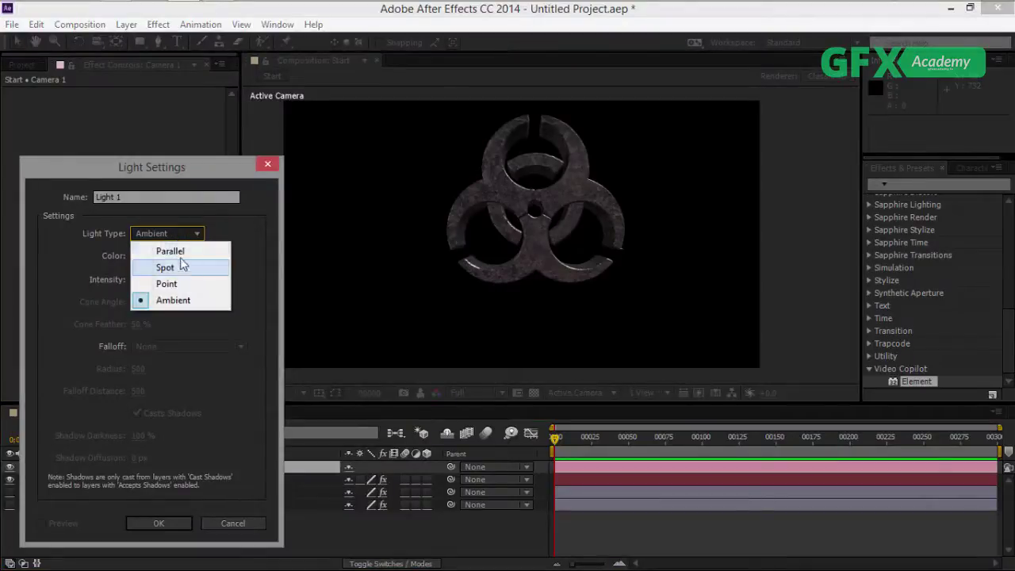
{"action": "left_click", "coordinate": [171, 251]}
Give the new light a warm peach colour (FBC7A0) and an intensity of 160%, and create it.
{"action": "left_click", "coordinate": [148, 261]}
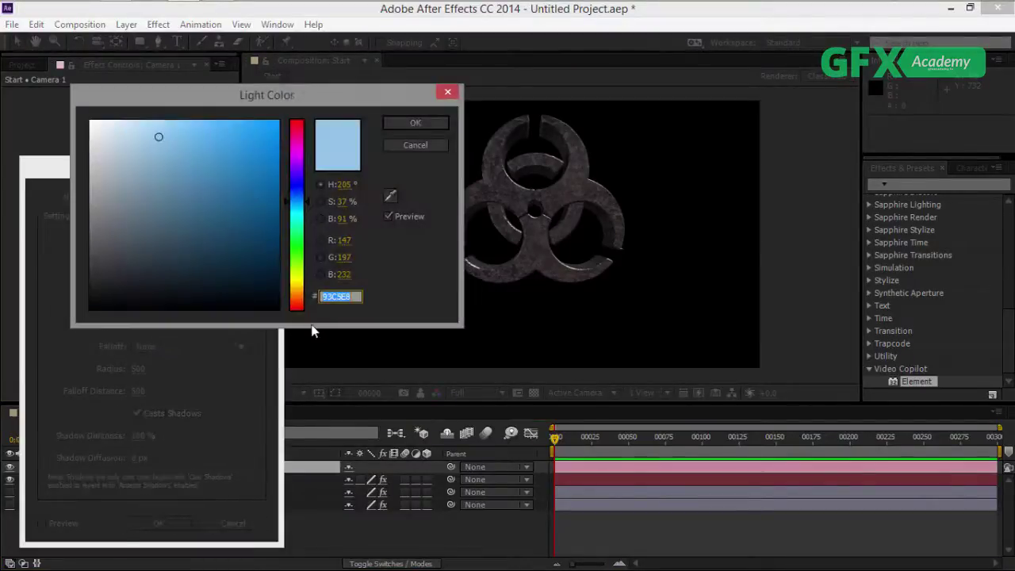
{"action": "left_click", "coordinate": [300, 298]}
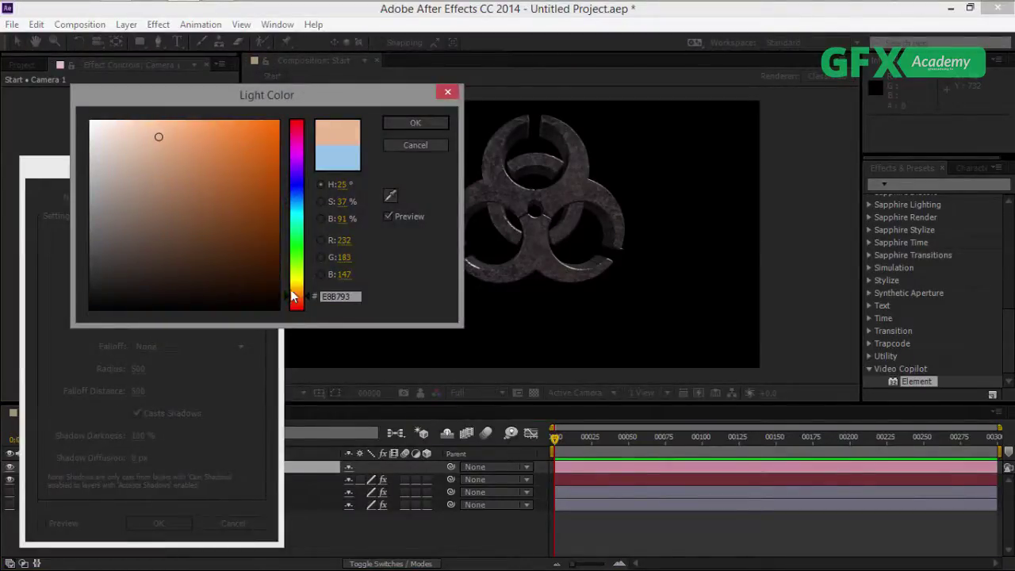
{"action": "left_click_drag", "start_coordinate": [159, 136], "coordinate": [160, 123]}
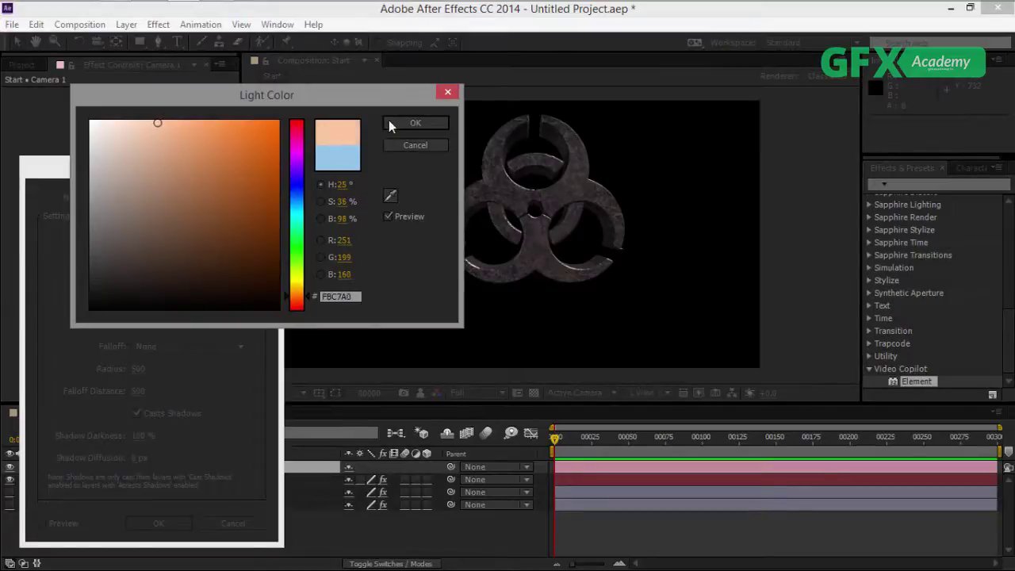
{"action": "left_click", "coordinate": [409, 123]}
{"action": "left_click", "coordinate": [140, 279]}
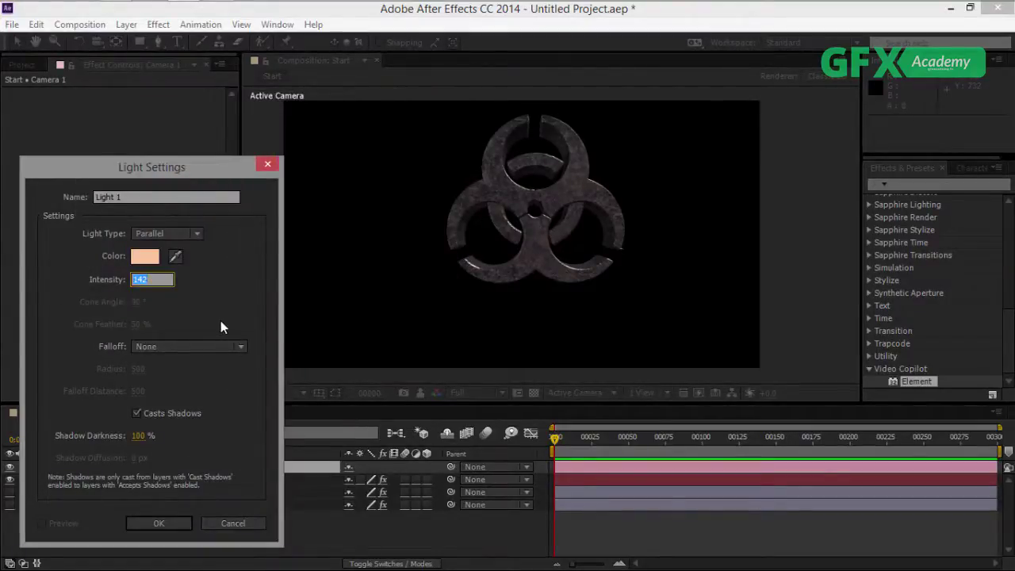
{"action": "type", "text": "160"}
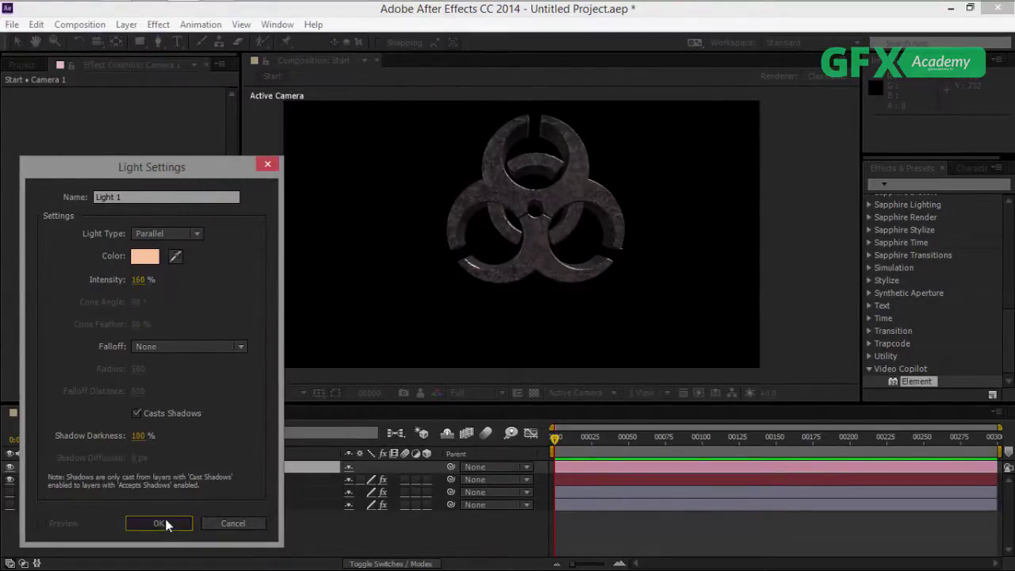
{"action": "left_click", "coordinate": [163, 523]}
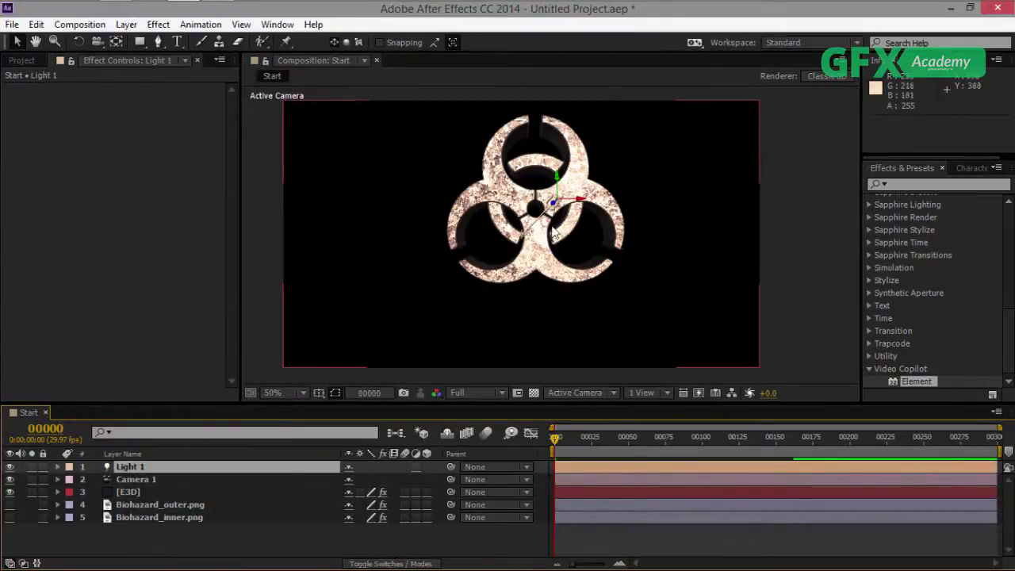
Move Light 1 up and out to the symbol's right, using the Top view to place it at about 1203.5, 155.0, -572.4.
{"action": "left_click_drag", "start_coordinate": [560, 205], "coordinate": [741, 100]}
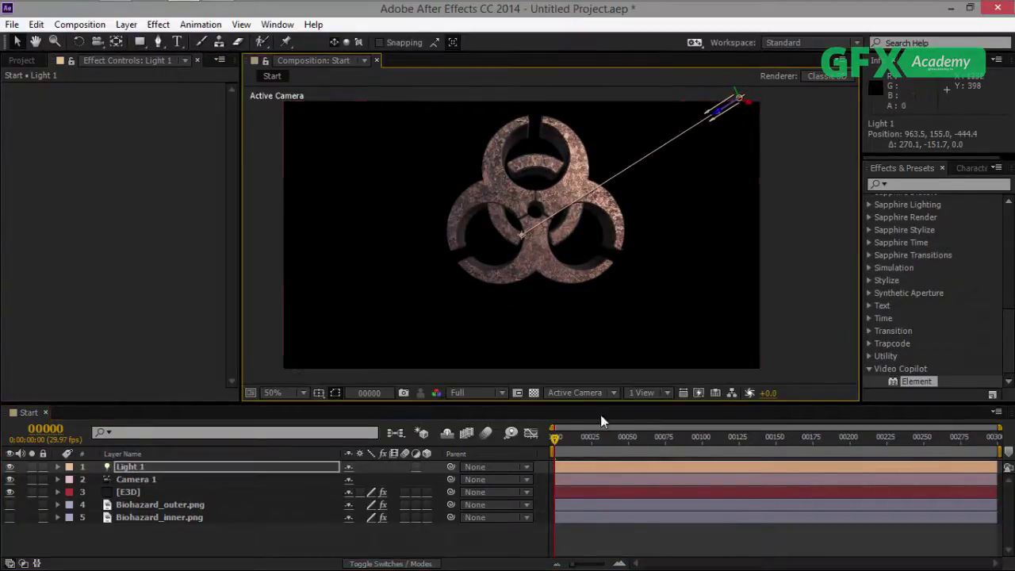
{"action": "left_click", "coordinate": [578, 394]}
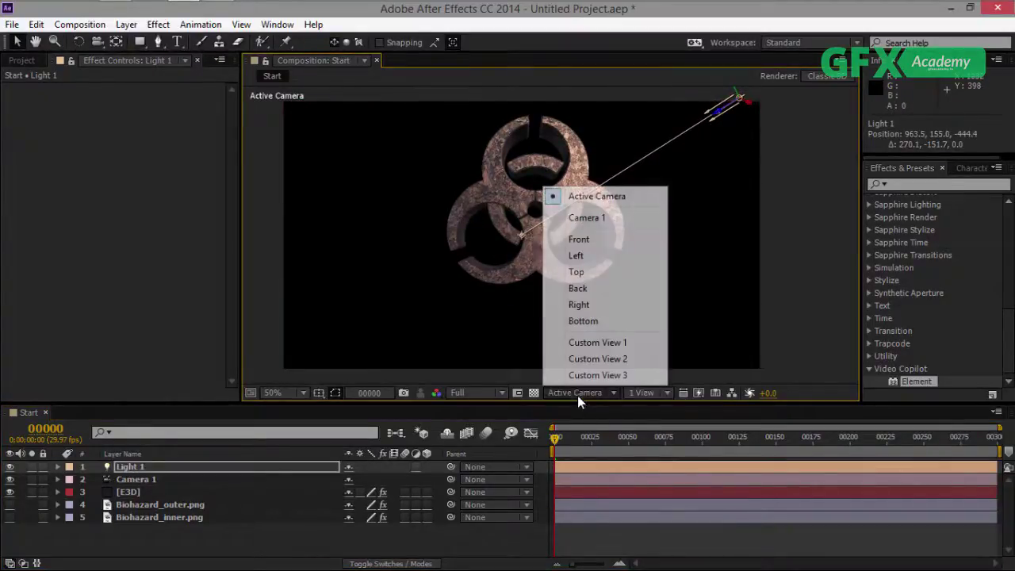
{"action": "left_click", "coordinate": [577, 271]}
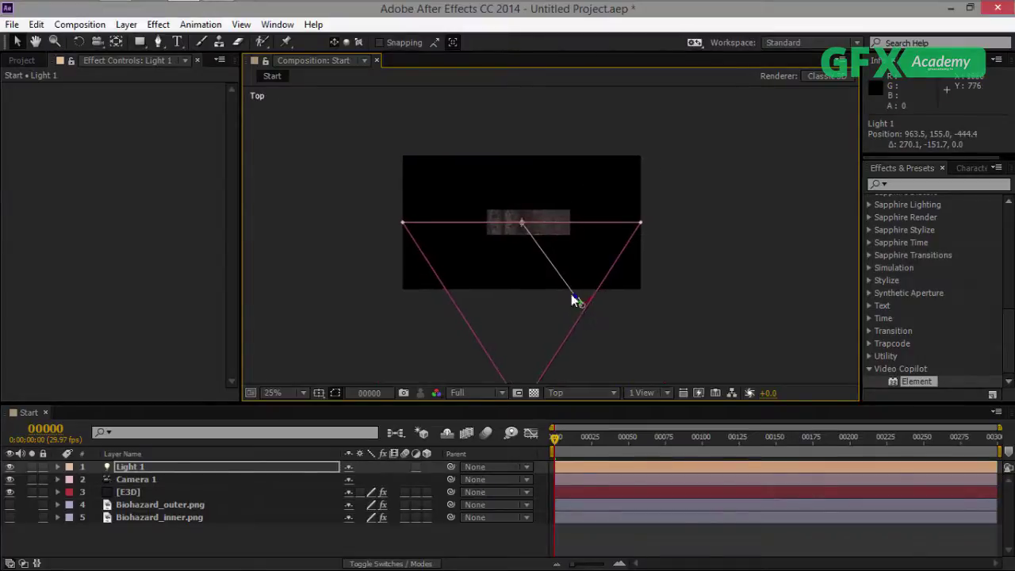
{"action": "scroll", "coordinate": [591, 305], "scroll_direction": "up", "scroll_amount": 2}
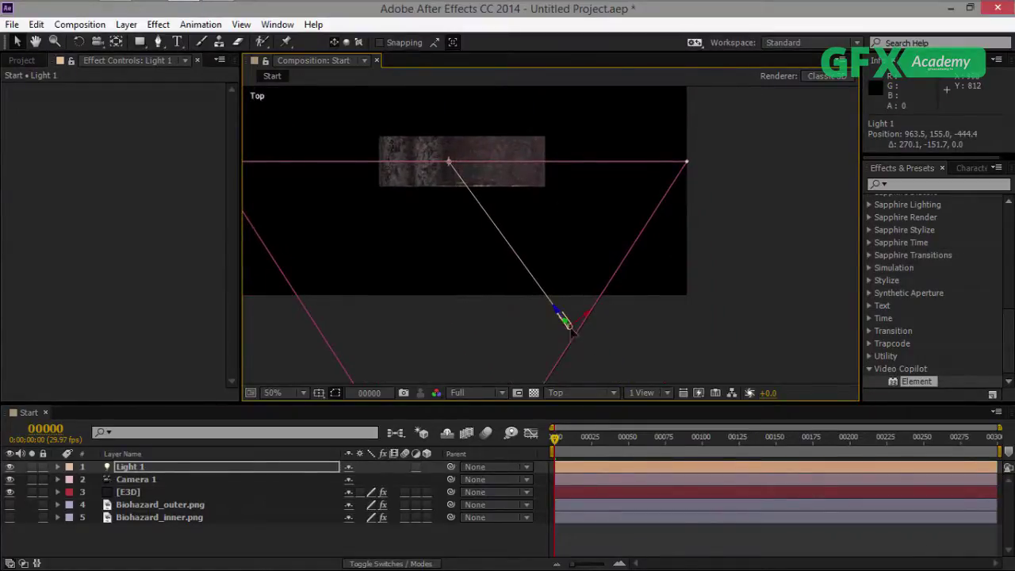
{"action": "left_click_drag", "start_coordinate": [571, 329], "coordinate": [659, 377]}
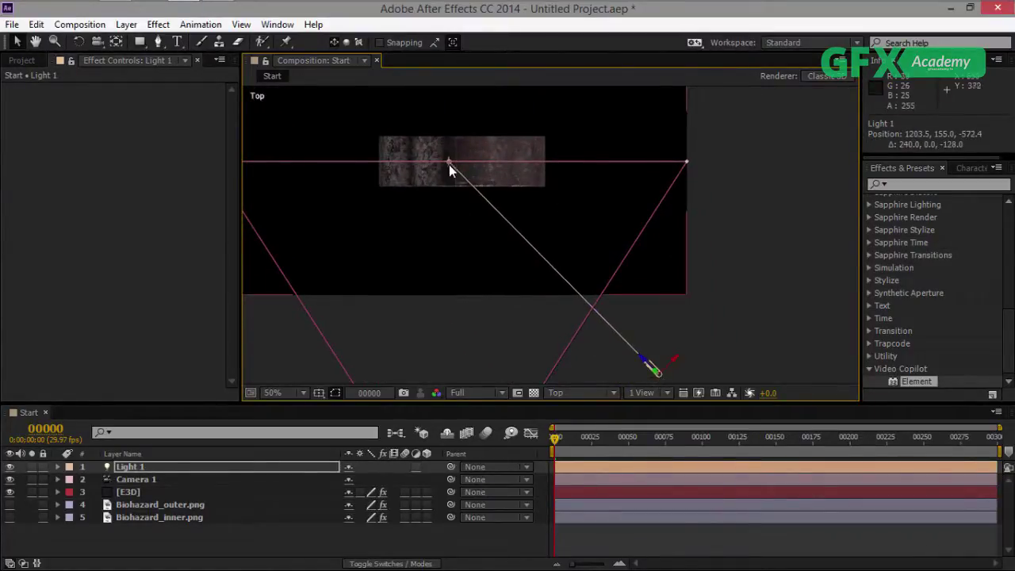
Move Light 1's point of interest to about 648, 360, -72 in the Top view, and raise the light to about 1231.5, -127, -572.4 in the Front view.
{"action": "left_click_drag", "start_coordinate": [449, 163], "coordinate": [451, 189]}
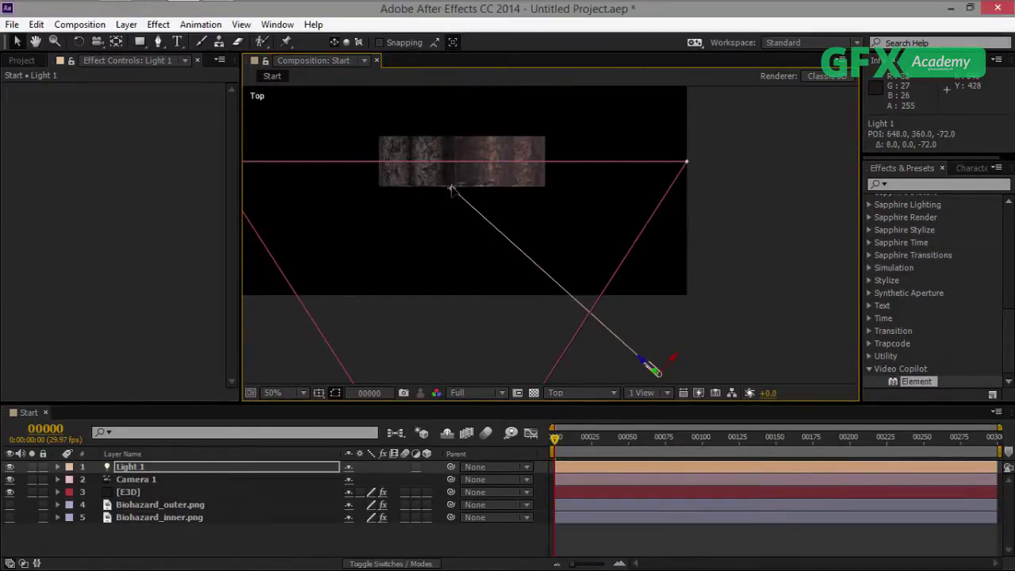
{"action": "left_click", "coordinate": [562, 394]}
{"action": "left_click", "coordinate": [578, 239]}
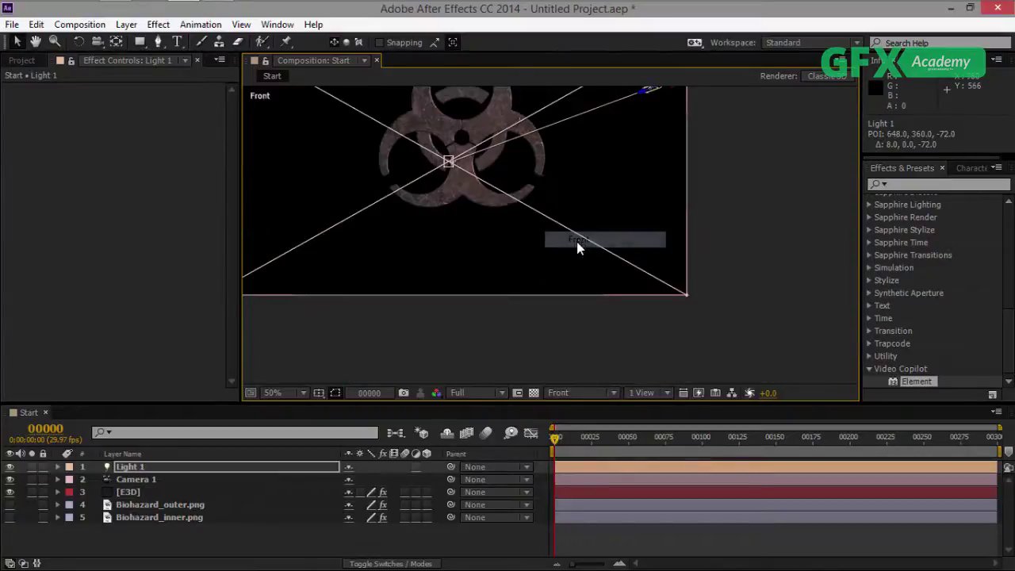
{"action": "scroll", "coordinate": [540, 226], "scroll_direction": "down", "scroll_amount": 2}
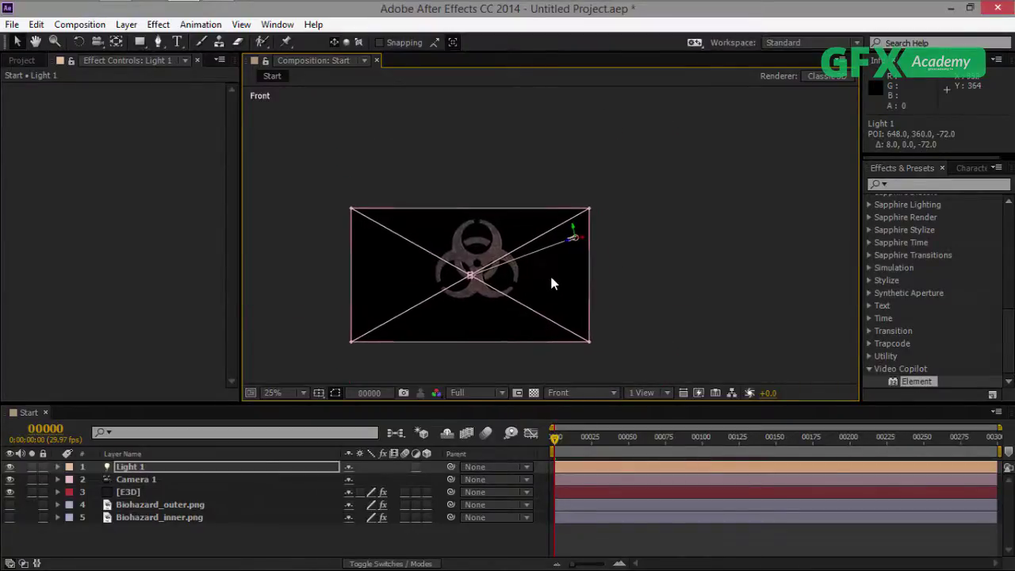
{"action": "scroll", "coordinate": [549, 274], "scroll_direction": "up", "scroll_amount": 2}
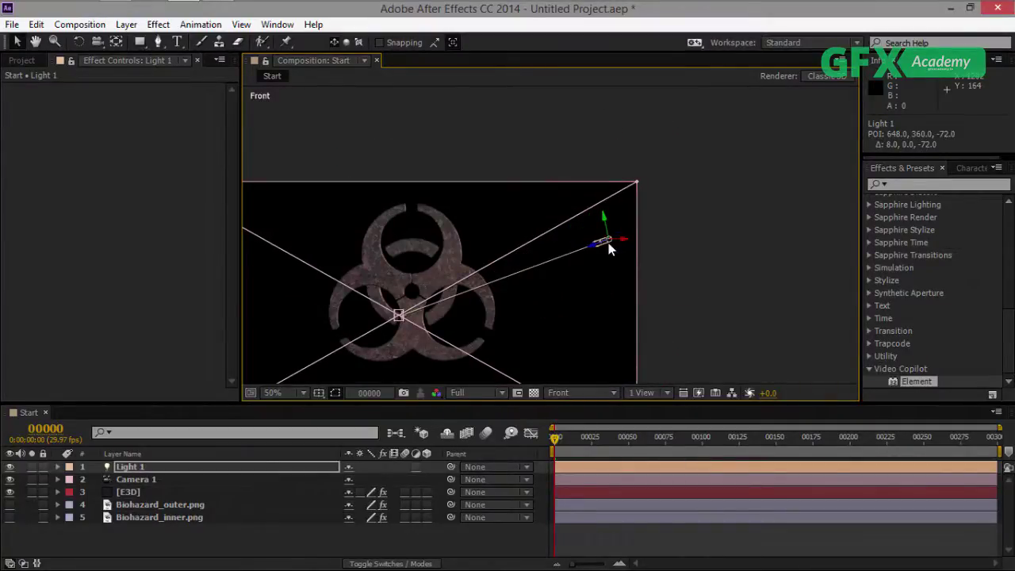
{"action": "left_click_drag", "start_coordinate": [609, 247], "coordinate": [622, 148]}
In the Left view, move Light 1's point of interest to about 648, 420, -62 and the light to about 1231.5, -201, -658.4.
{"action": "left_click", "coordinate": [567, 394]}
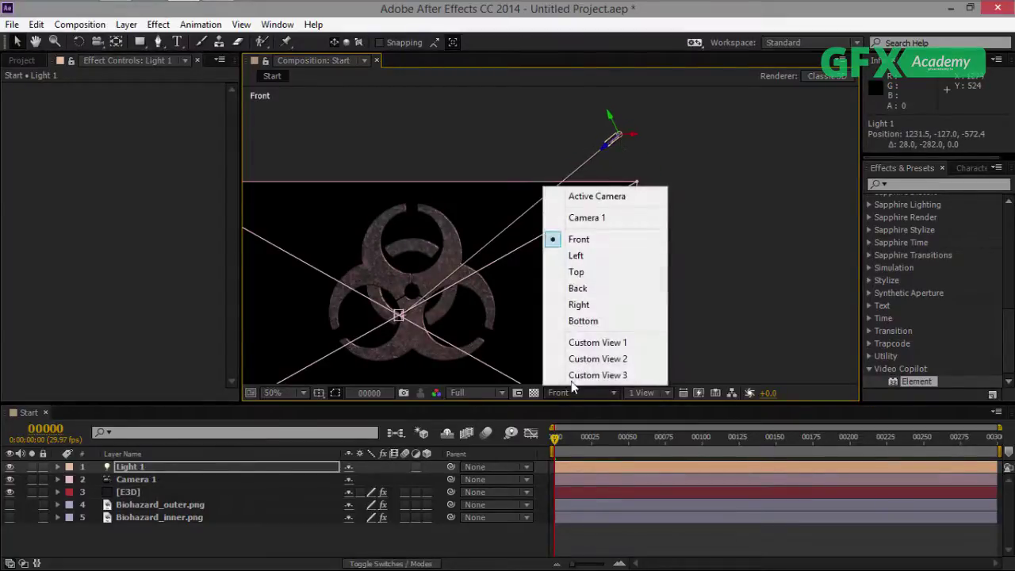
{"action": "left_click", "coordinate": [578, 255]}
{"action": "left_click", "coordinate": [517, 284]}
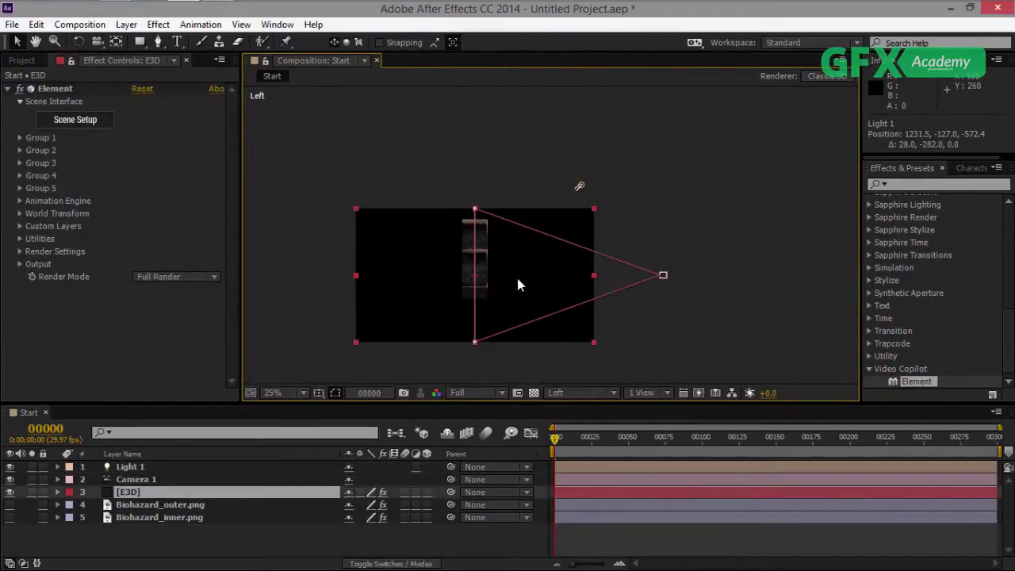
{"action": "left_click", "coordinate": [184, 468]}
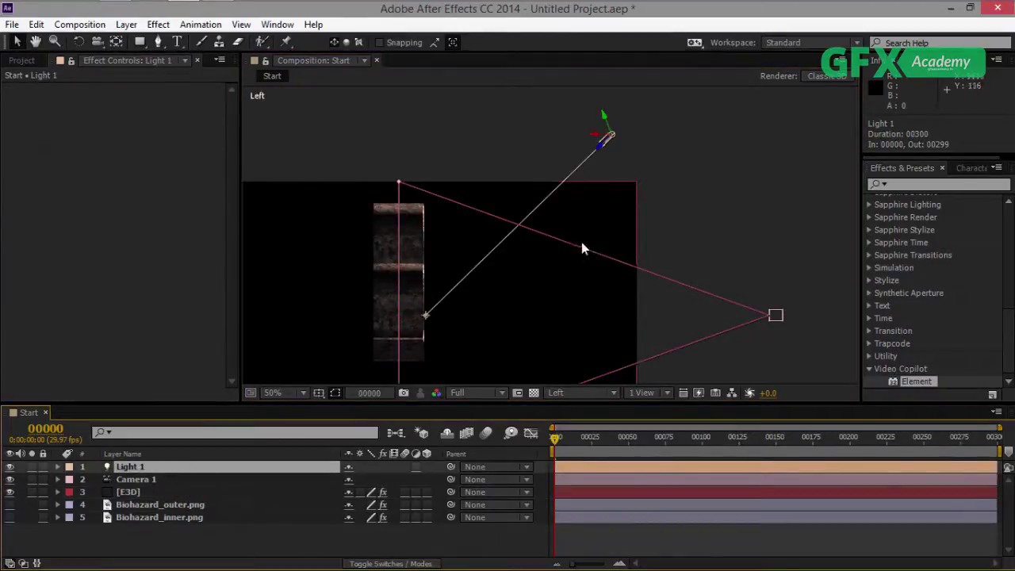
{"action": "left_click_drag", "start_coordinate": [425, 314], "coordinate": [424, 339]}
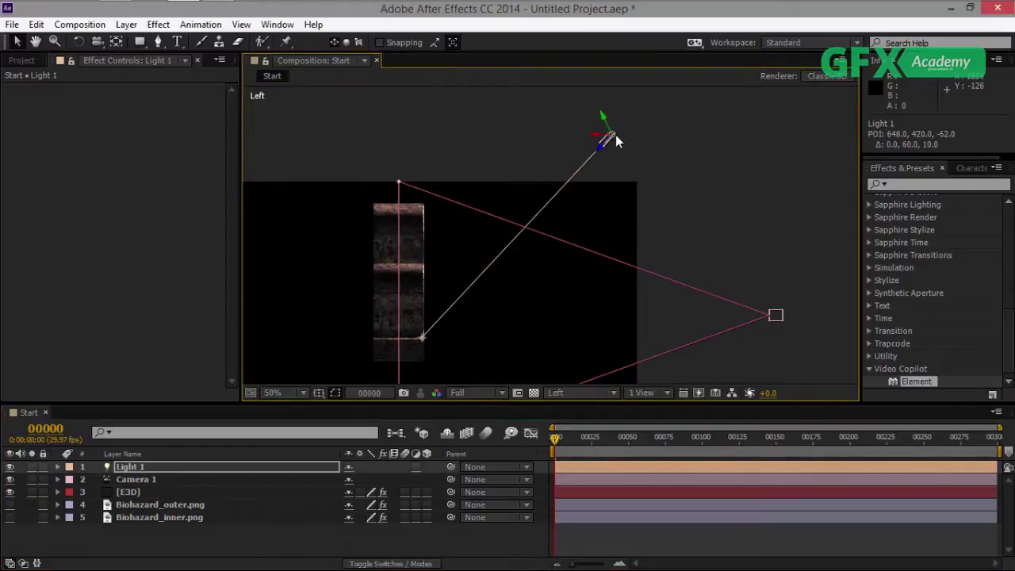
{"action": "left_click_drag", "start_coordinate": [615, 135], "coordinate": [648, 111]}
Return to the Active Camera view and raise Light 1's intensity to 219%.
{"action": "left_click", "coordinate": [583, 392]}
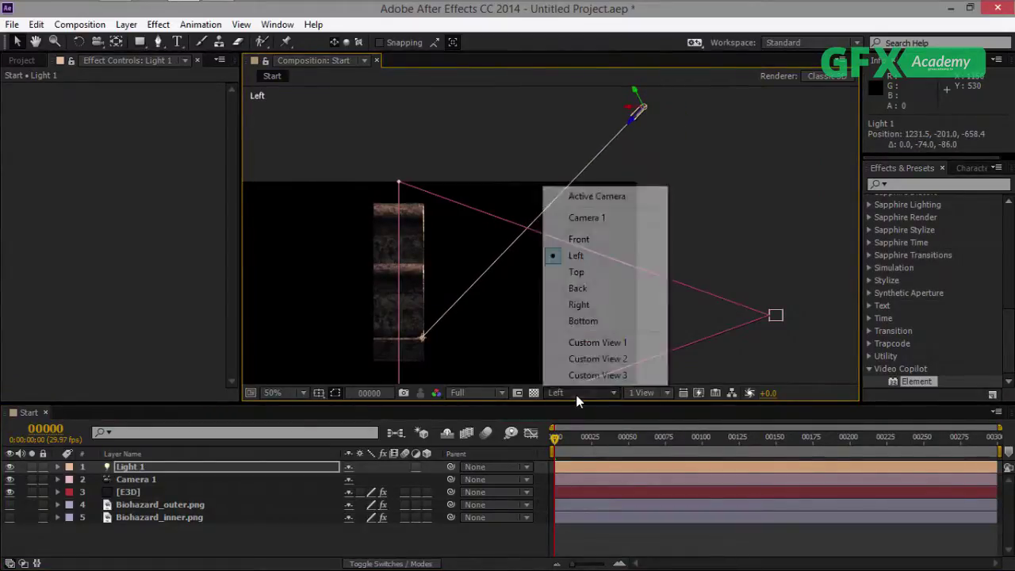
{"action": "left_click", "coordinate": [593, 198]}
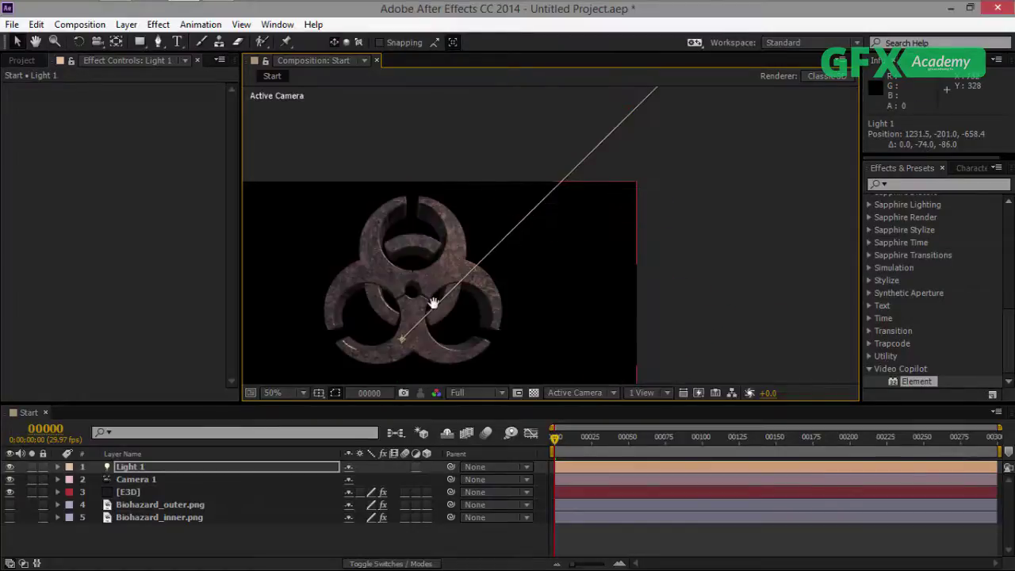
{"action": "left_click_drag", "start_coordinate": [433, 303], "coordinate": [578, 267]}
{"action": "scroll", "coordinate": [514, 207], "scroll_direction": "up", "scroll_amount": 2}
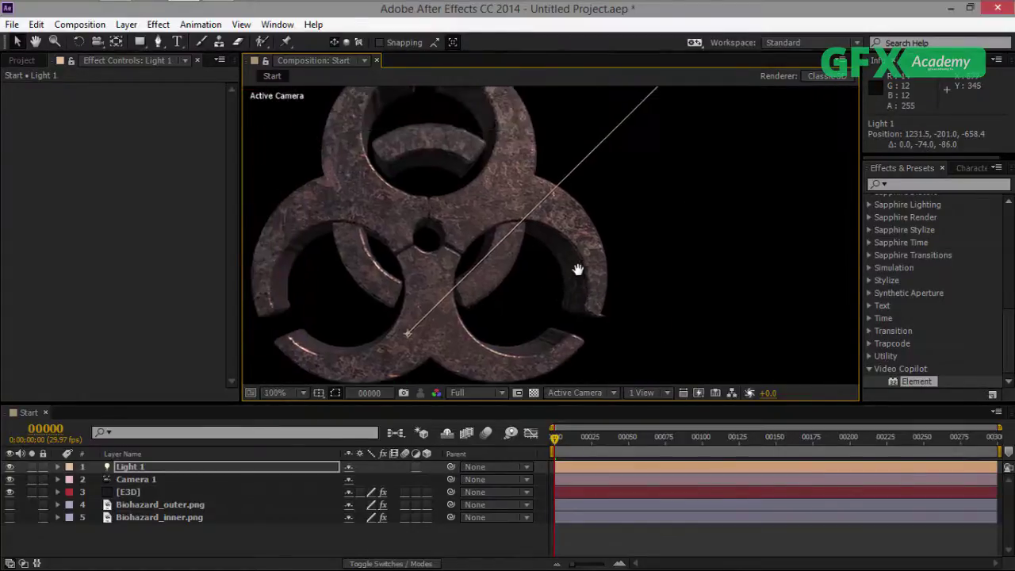
{"action": "left_click", "coordinate": [177, 471]}
{"action": "key", "text": "a"}
{"action": "key", "text": "a"}
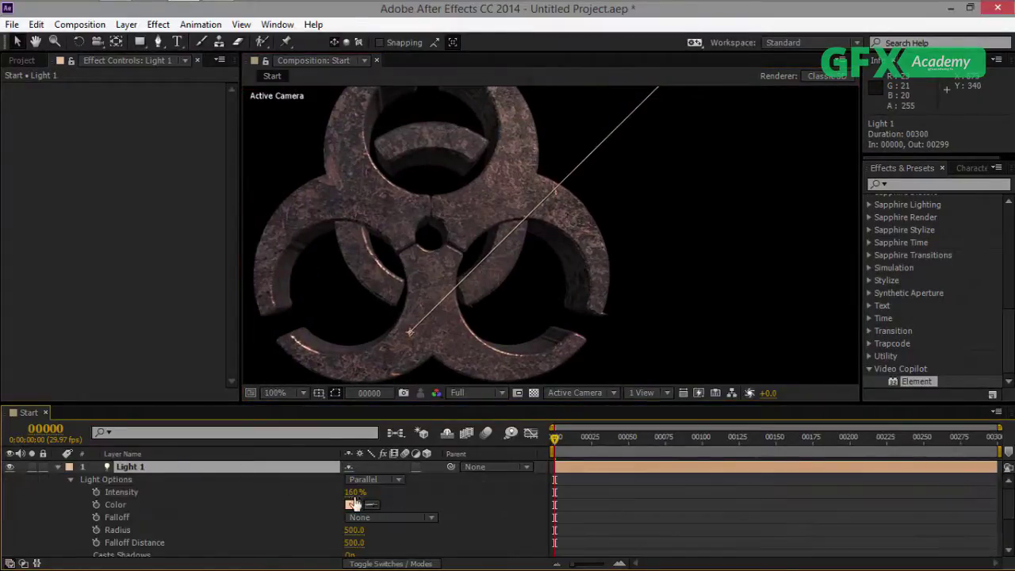
{"action": "left_click_drag", "start_coordinate": [356, 491], "coordinate": [375, 492]}
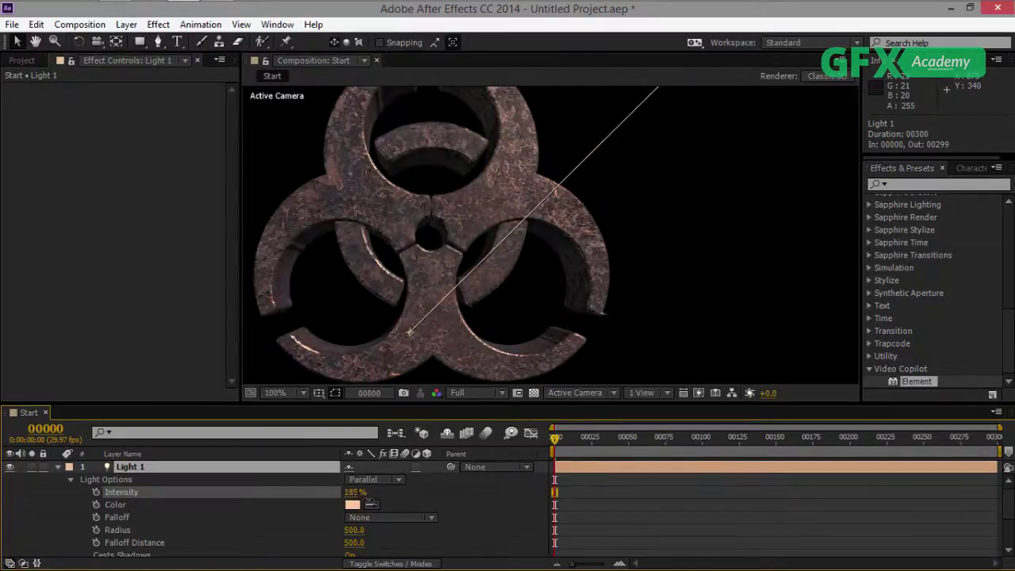
{"action": "key", "text": "Return"}
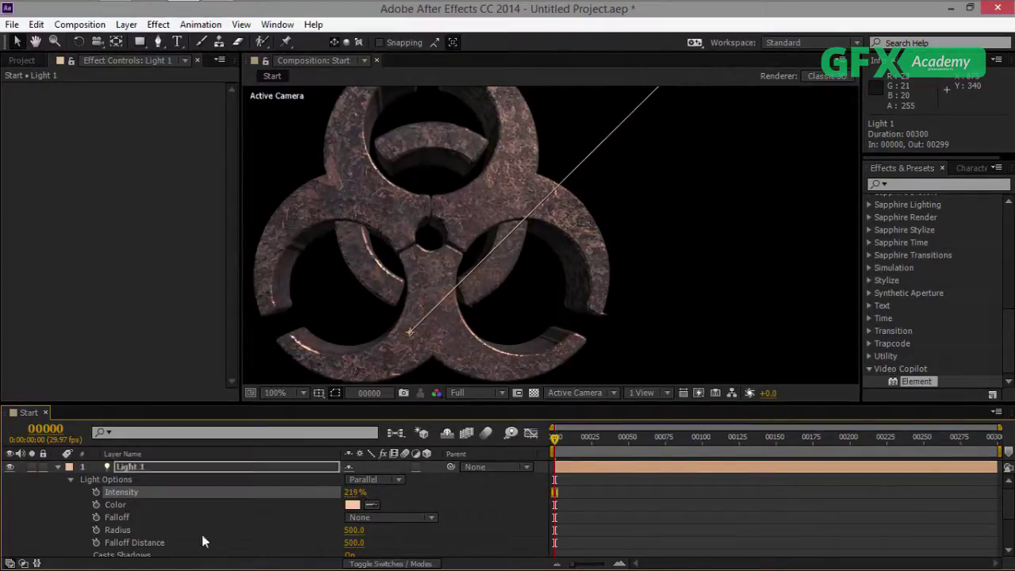
{"action": "left_click", "coordinate": [58, 466]}
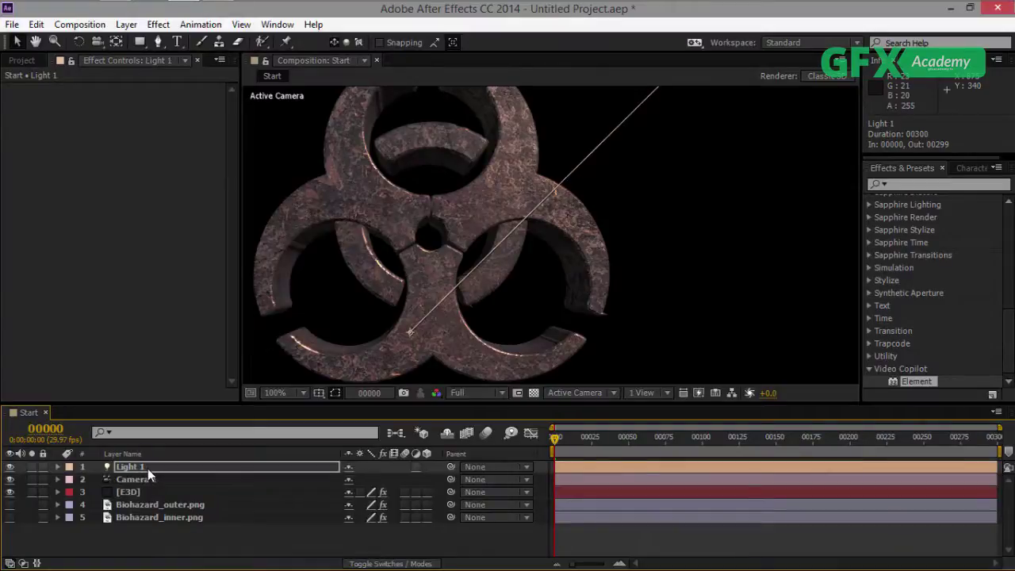
In the E3D layer's scene setup, raise the outer metal material's reflection intensity and set the inner material's reflection intensity to 127%.
{"action": "left_click", "coordinate": [108, 490]}
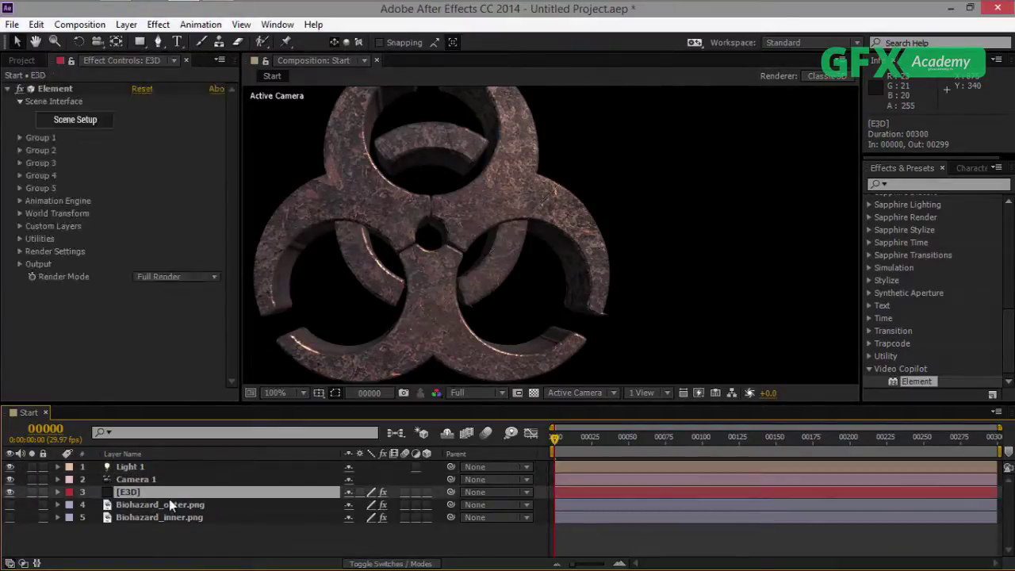
{"action": "left_click", "coordinate": [76, 119]}
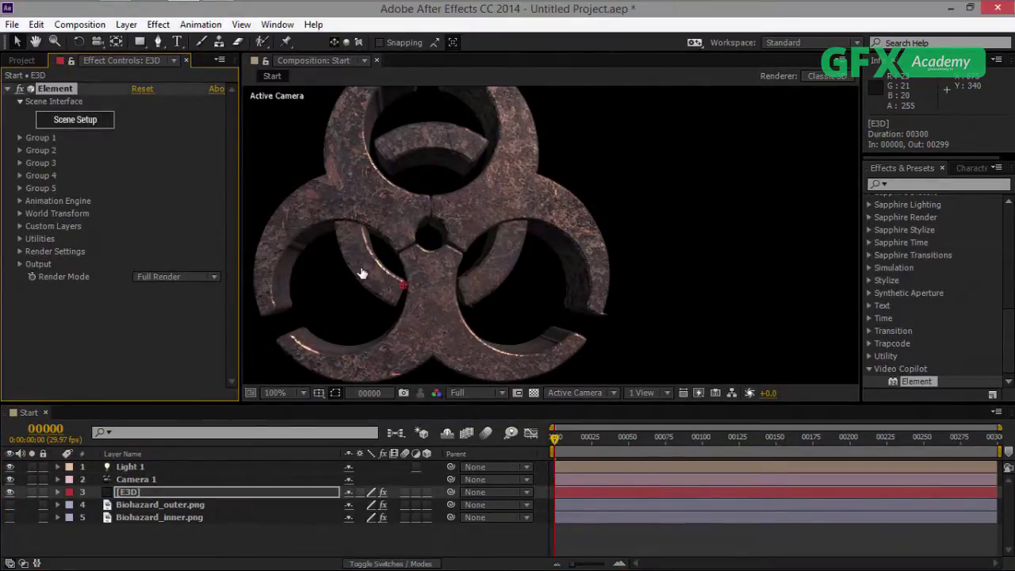
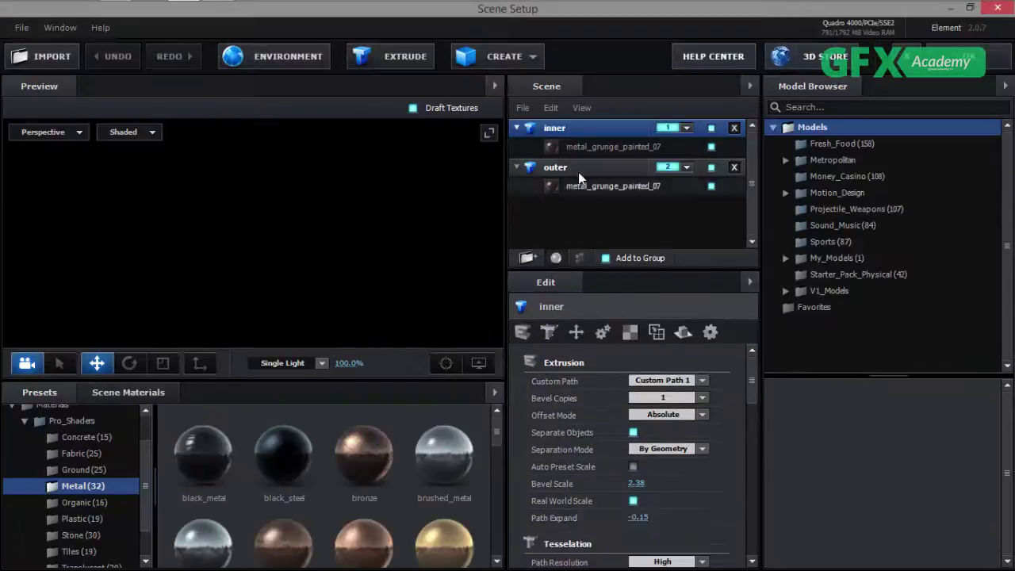
{"action": "left_click", "coordinate": [585, 187]}
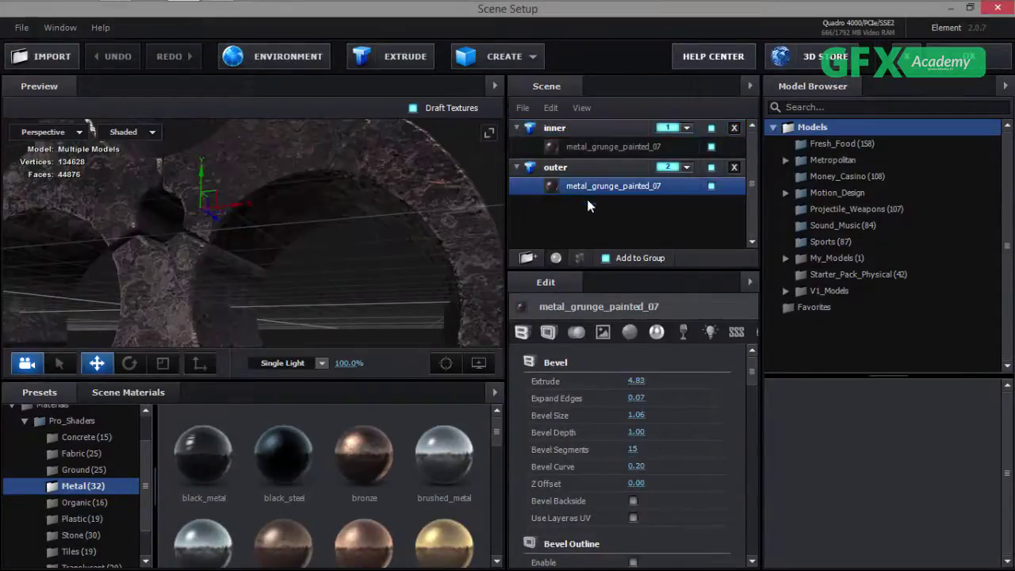
{"action": "scroll", "coordinate": [720, 486], "scroll_direction": "down", "scroll_amount": 5}
{"action": "left_click", "coordinate": [630, 331]}
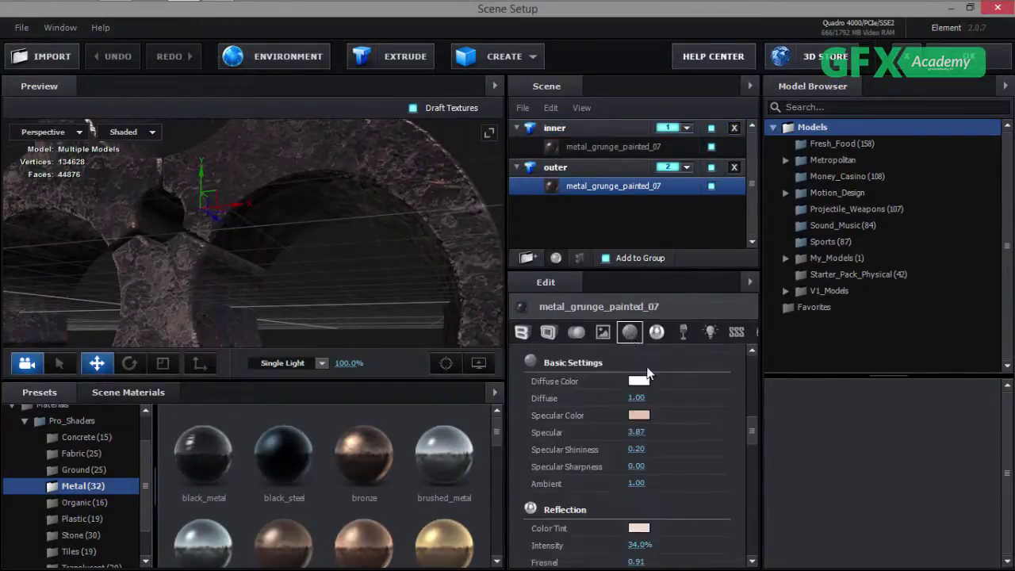
{"action": "scroll", "coordinate": [704, 480], "scroll_direction": "down", "scroll_amount": 2}
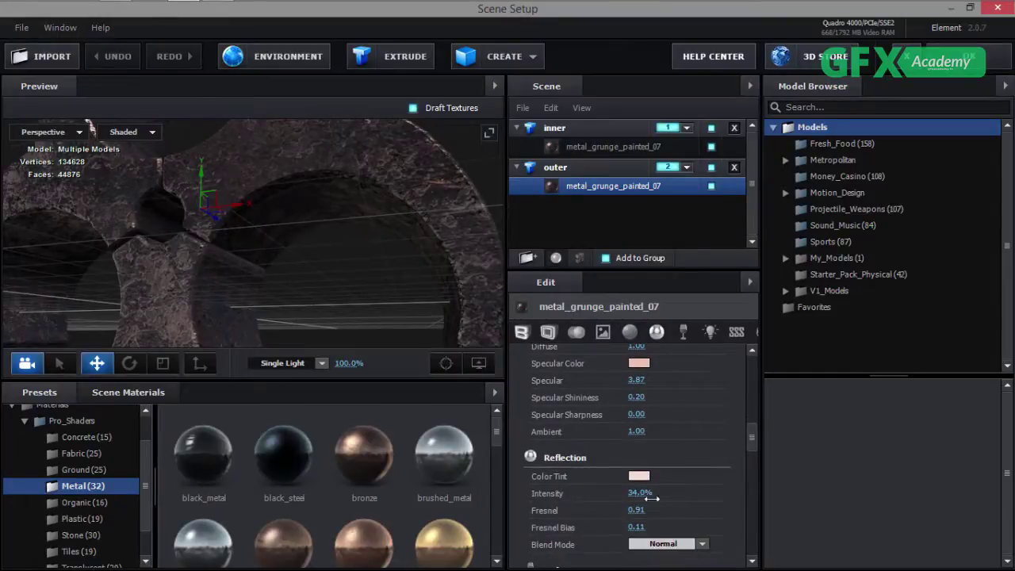
{"action": "left_click_drag", "start_coordinate": [638, 495], "coordinate": [669, 496]}
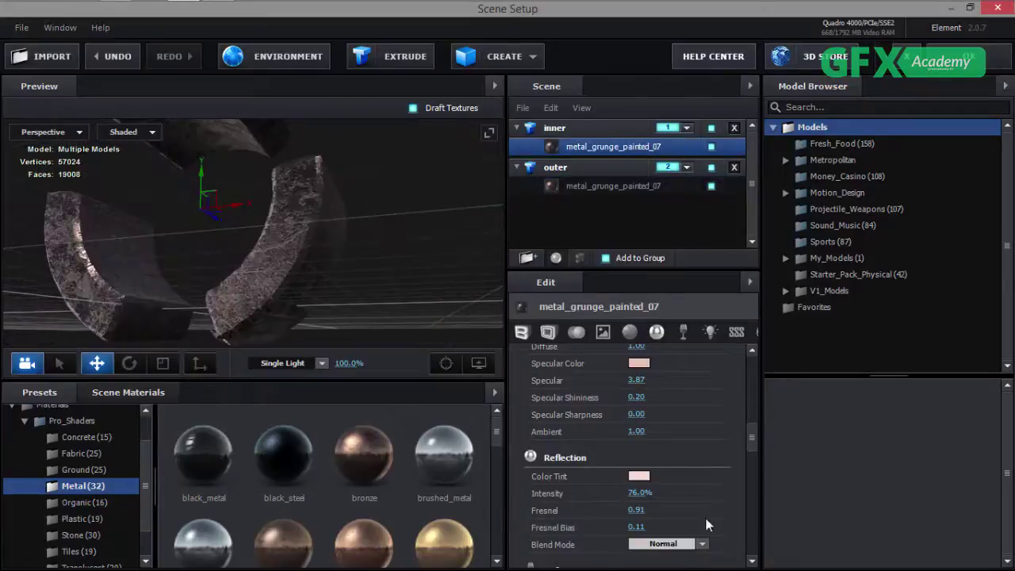
{"action": "left_click_drag", "start_coordinate": [637, 495], "coordinate": [666, 495]}
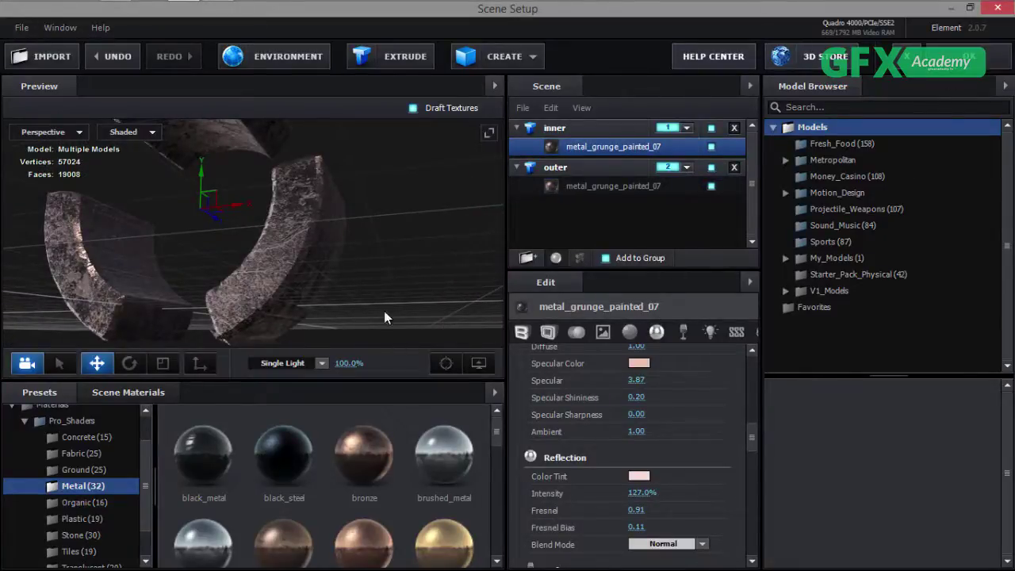
Replace the scene's environment map with Basic_2K_06.jpg and apply the scene changes to the composition.
{"action": "left_click", "coordinate": [256, 50]}
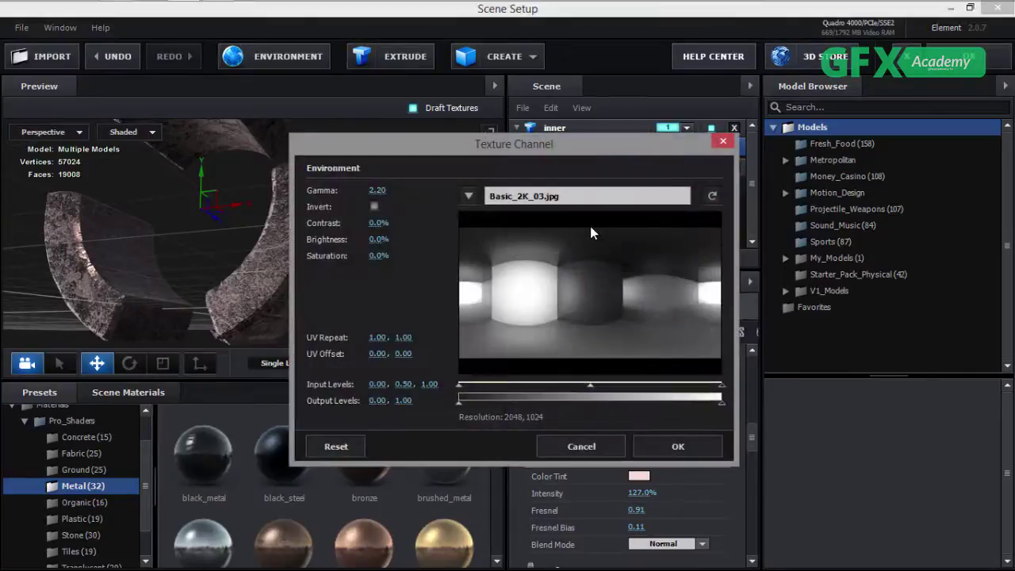
{"action": "left_click", "coordinate": [569, 203]}
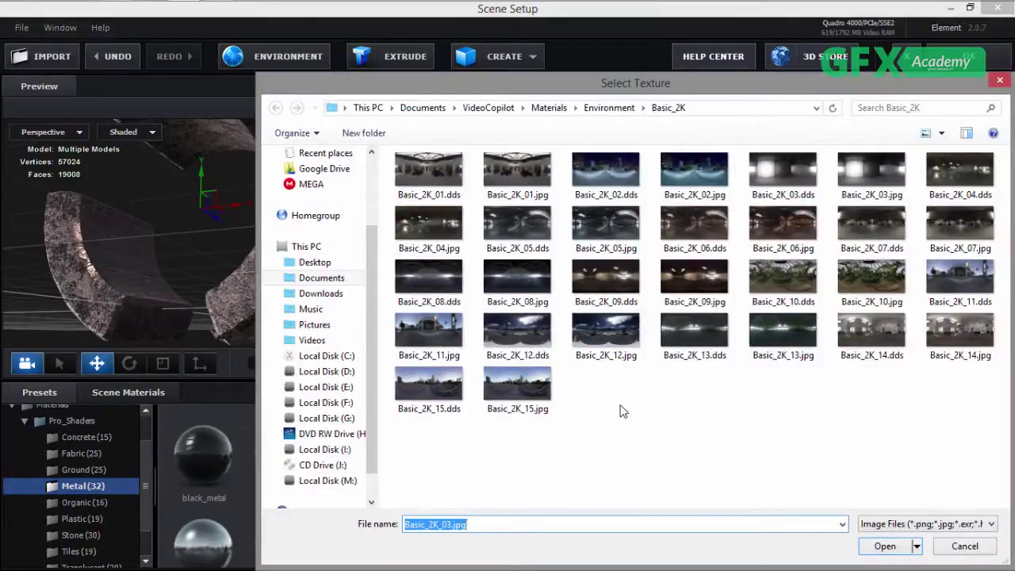
{"action": "left_click", "coordinate": [766, 230]}
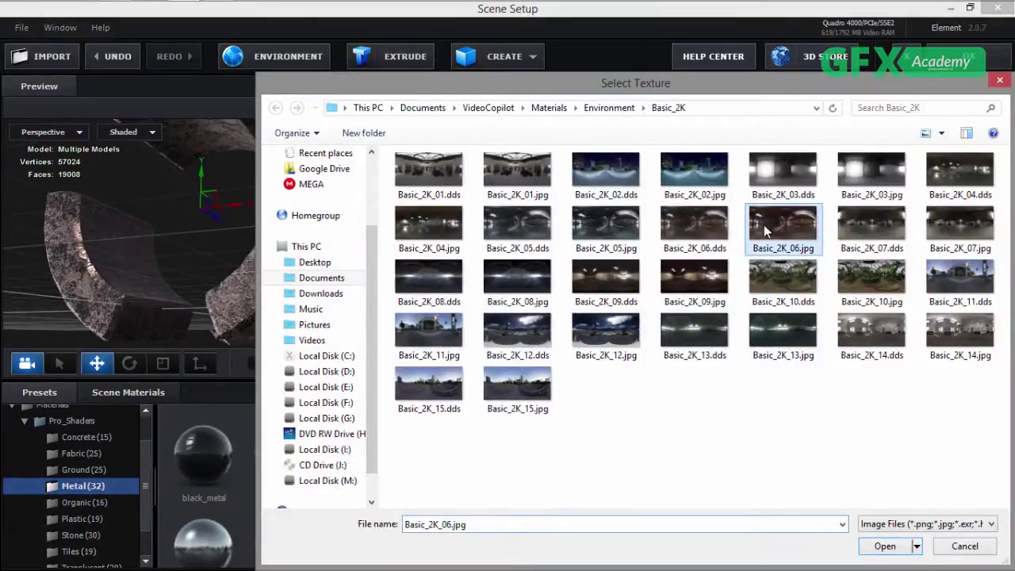
{"action": "left_click", "coordinate": [882, 554]}
{"action": "left_click", "coordinate": [674, 446]}
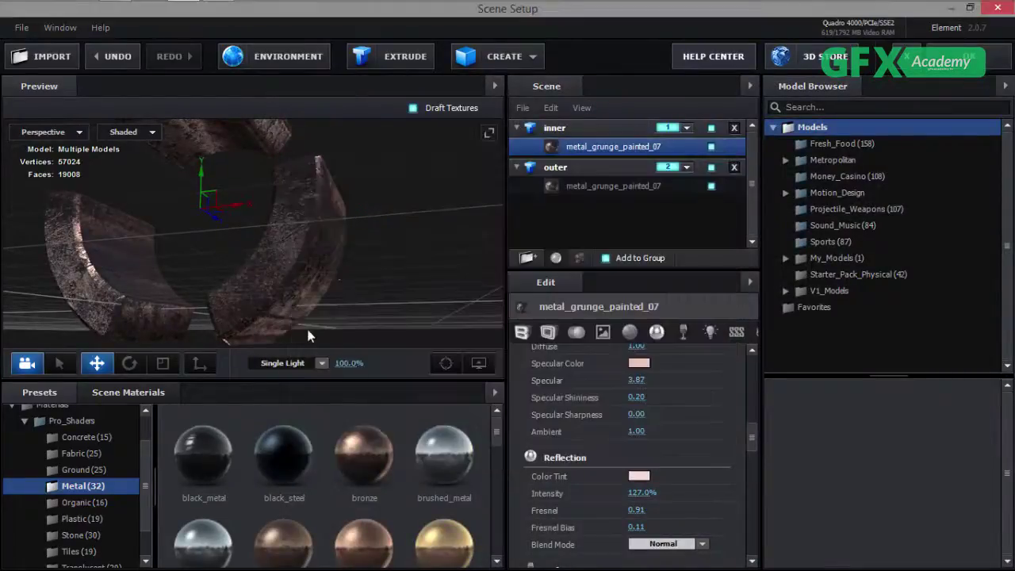
{"action": "left_click_drag", "start_coordinate": [322, 240], "coordinate": [303, 261]}
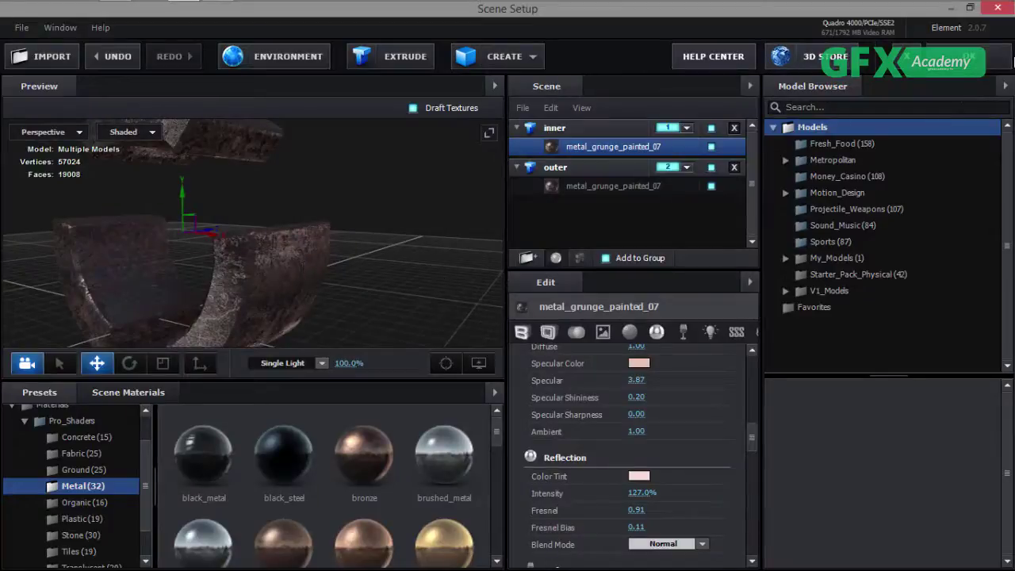
{"action": "left_click", "coordinate": [968, 57]}
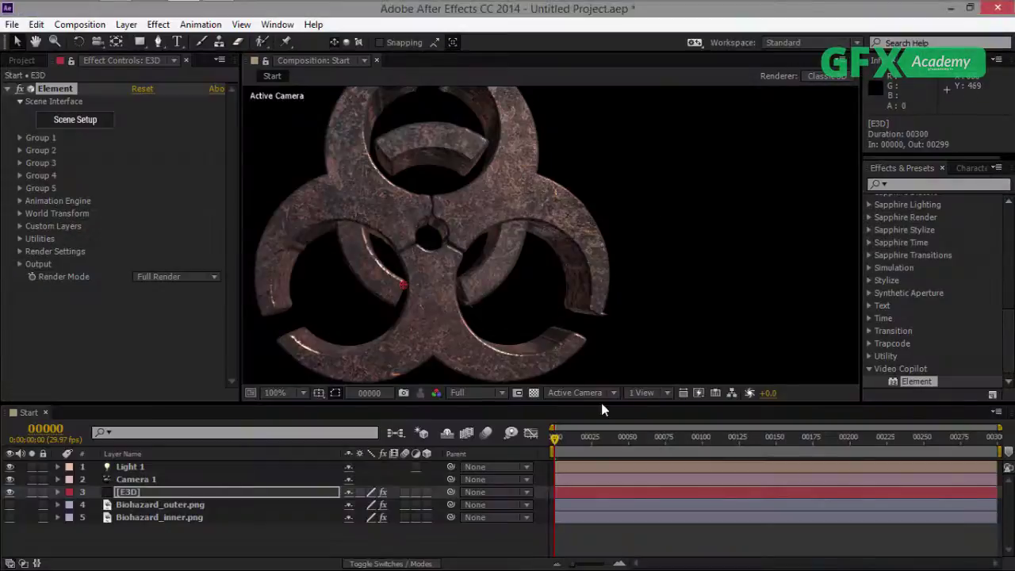
Add a 1280 x 720 px dark blue solid named BG and place it at the bottom of the layer stack as the background.
{"action": "scroll", "coordinate": [531, 301], "scroll_direction": "down", "scroll_amount": 1}
{"action": "scroll", "coordinate": [531, 302], "scroll_direction": "up", "scroll_amount": 1}
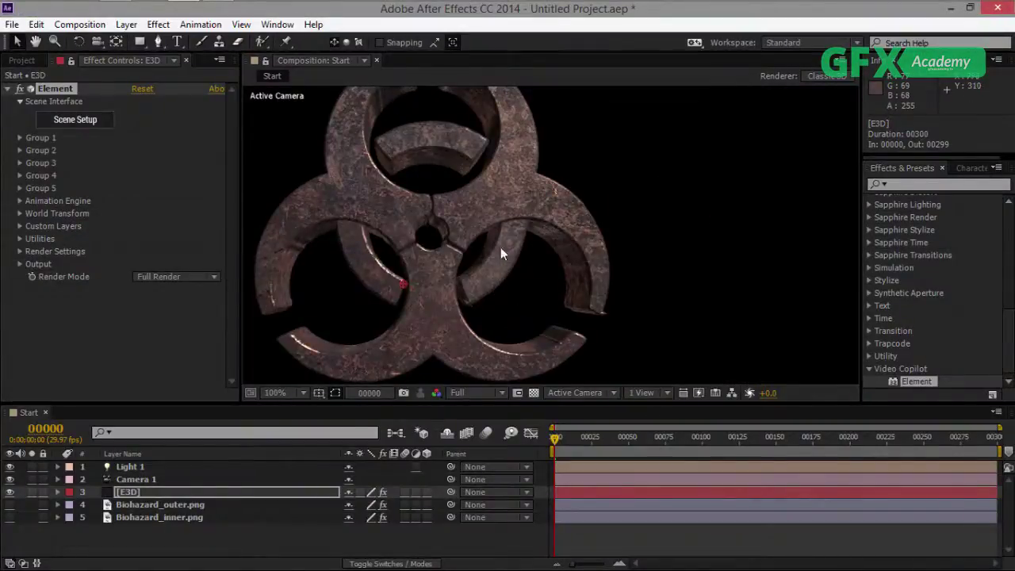
{"action": "left_click_drag", "start_coordinate": [500, 246], "coordinate": [539, 283]}
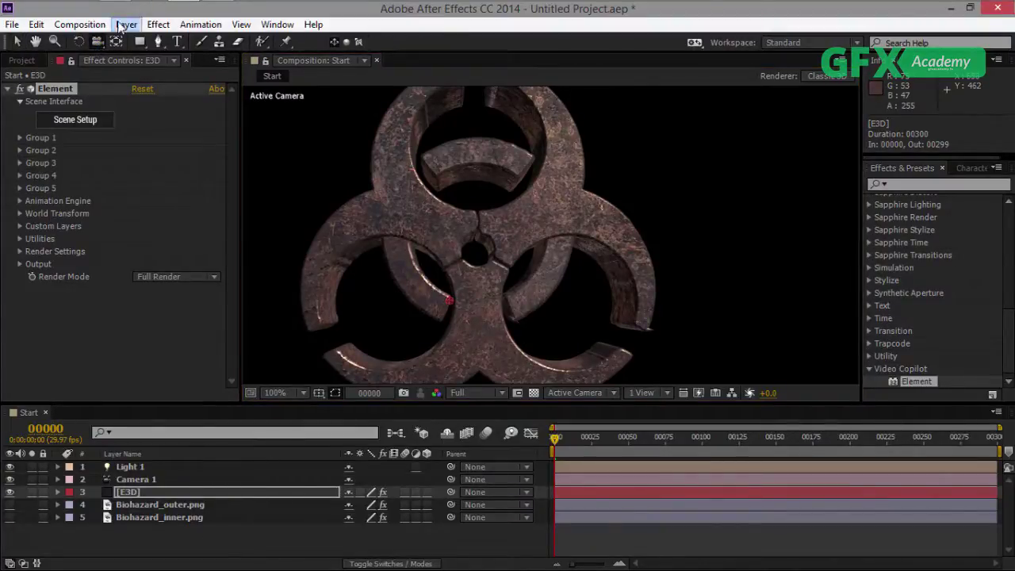
{"action": "left_click", "coordinate": [126, 24]}
{"action": "mouse_move", "coordinate": [199, 21]}
{"action": "left_click", "coordinate": [389, 38]}
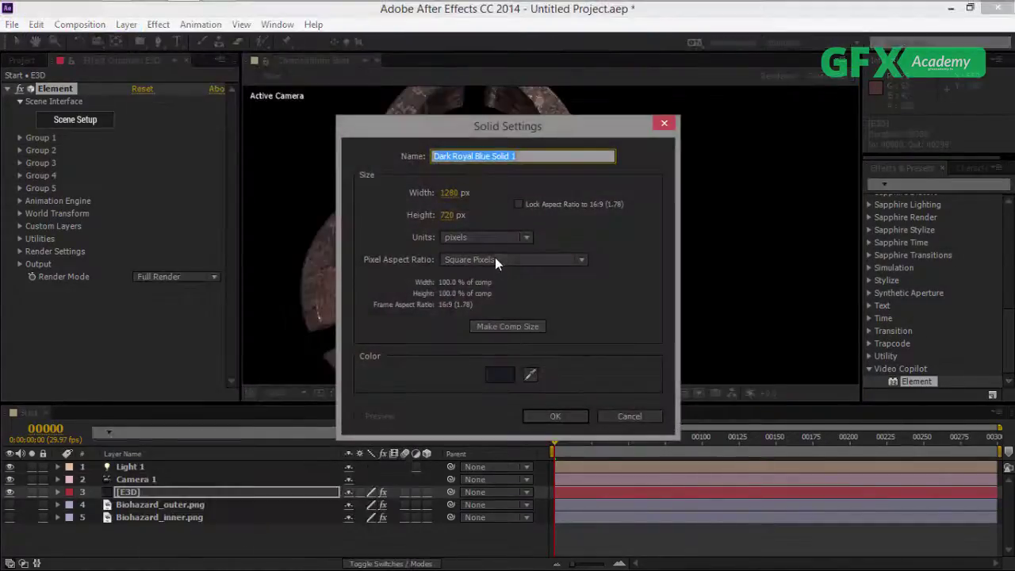
{"action": "type", "text": "BG"}
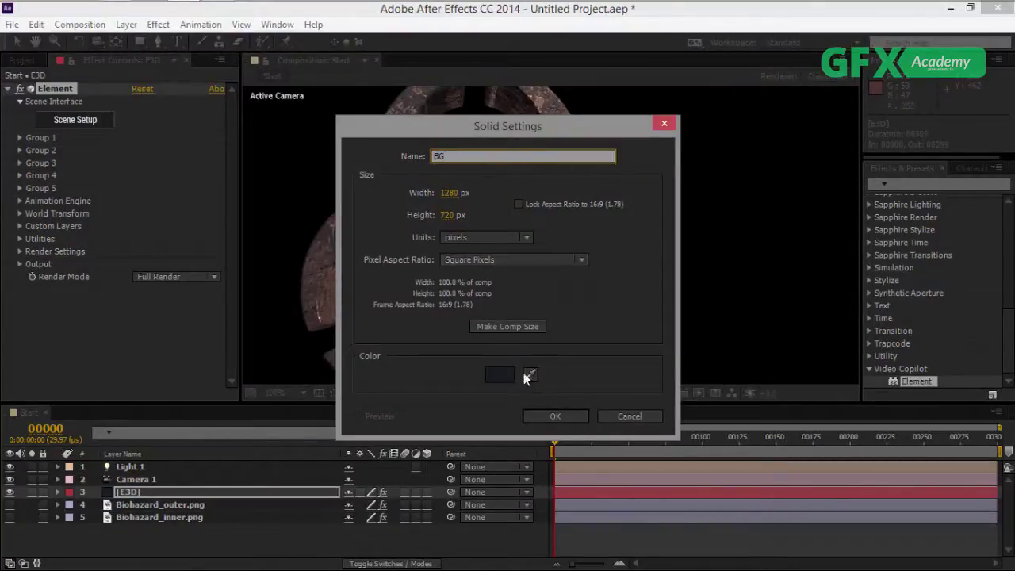
{"action": "left_click", "coordinate": [555, 416]}
{"action": "left_click_drag", "start_coordinate": [178, 492], "coordinate": [168, 539]}
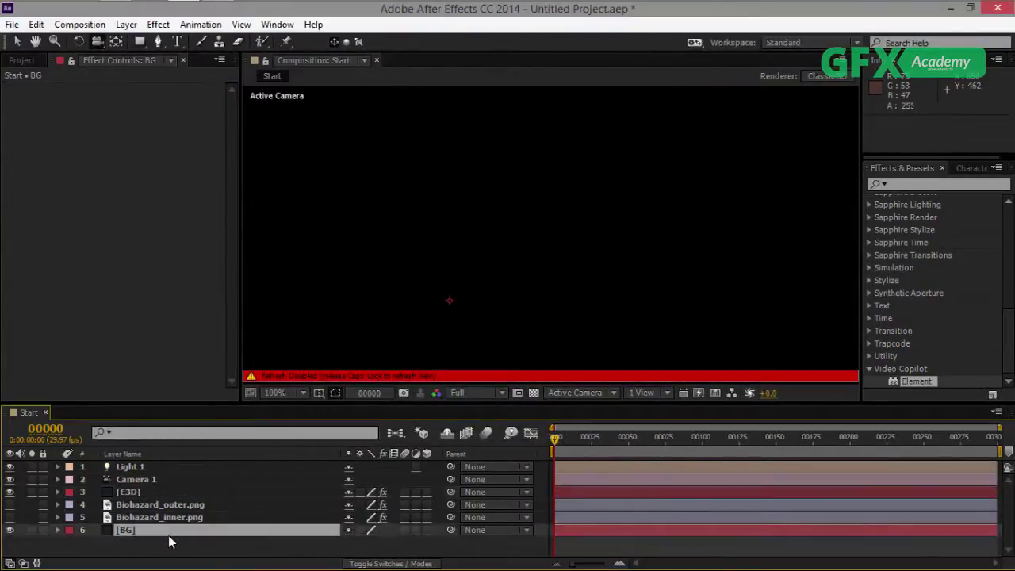
{"action": "key", "text": "Caps_Lock"}
{"action": "scroll", "coordinate": [638, 279], "scroll_direction": "down", "scroll_amount": 2}
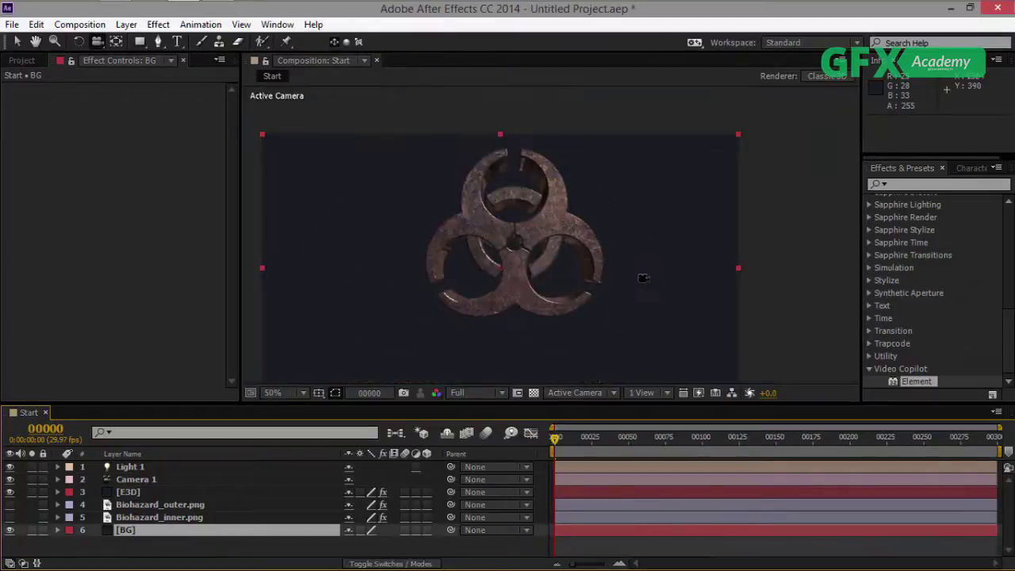
Make the BG layer 3D and look over its material options.
{"action": "left_click", "coordinate": [427, 529]}
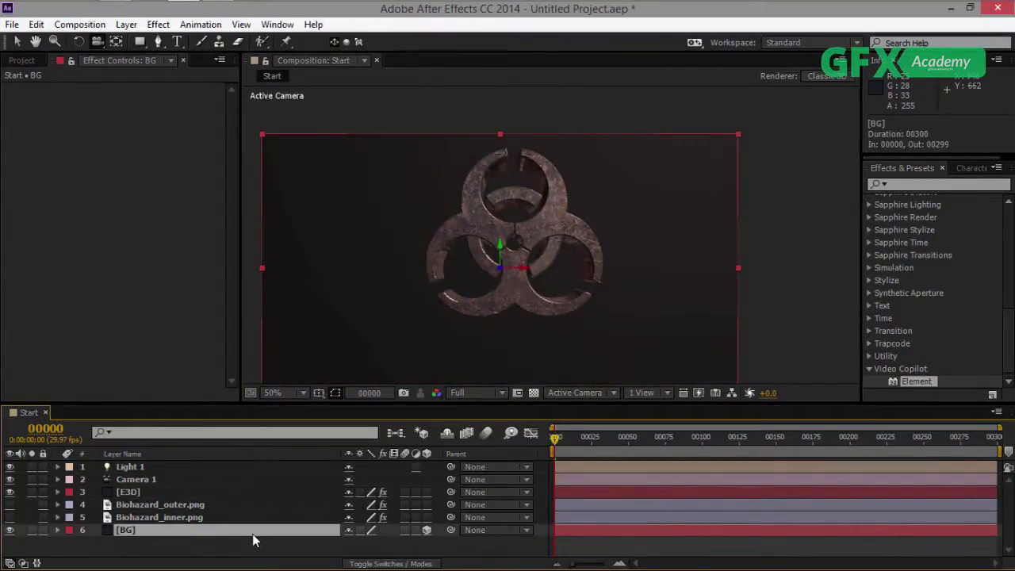
{"action": "key", "text": "a"}
{"action": "key", "text": "a"}
{"action": "scroll", "coordinate": [252, 534], "scroll_direction": "down", "scroll_amount": 2}
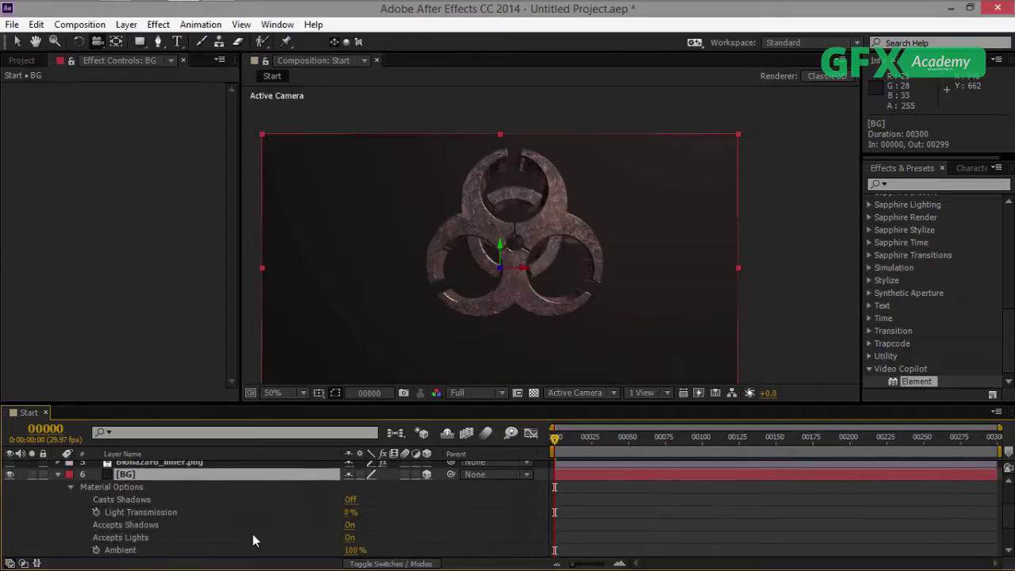
{"action": "left_click", "coordinate": [58, 474]}
{"action": "scroll", "coordinate": [643, 277], "scroll_direction": "down", "scroll_amount": 2}
Try shifting Camera 1 sideways and vertically against the 3D background, undoing each camera move.
{"action": "left_click_drag", "start_coordinate": [601, 295], "coordinate": [562, 271]}
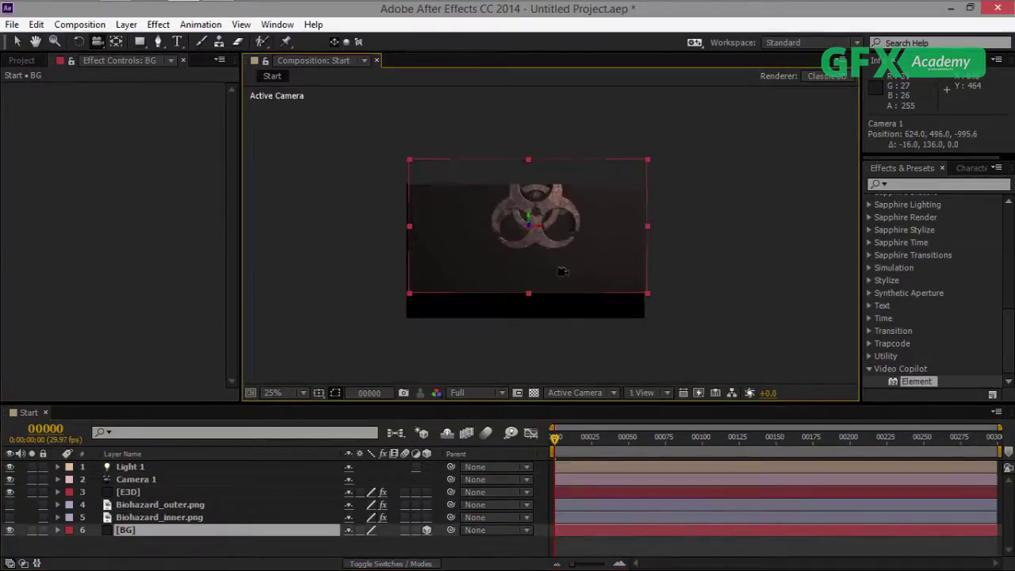
{"action": "key", "text": "ctrl+z"}
{"action": "scroll", "coordinate": [563, 275], "scroll_direction": "up", "scroll_amount": 2}
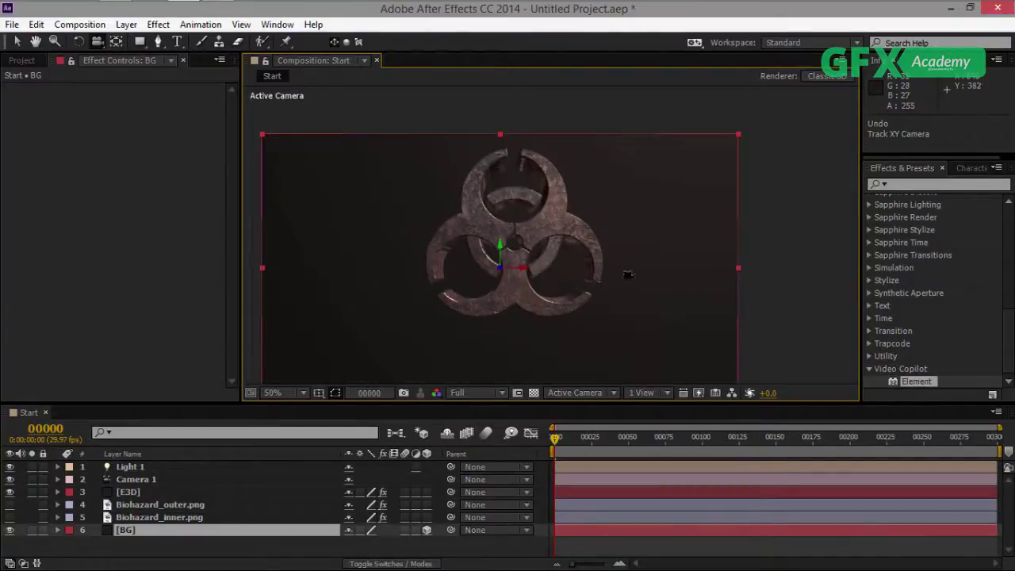
{"action": "left_click", "coordinate": [195, 551]}
{"action": "left_click_drag", "start_coordinate": [545, 294], "coordinate": [557, 275]}
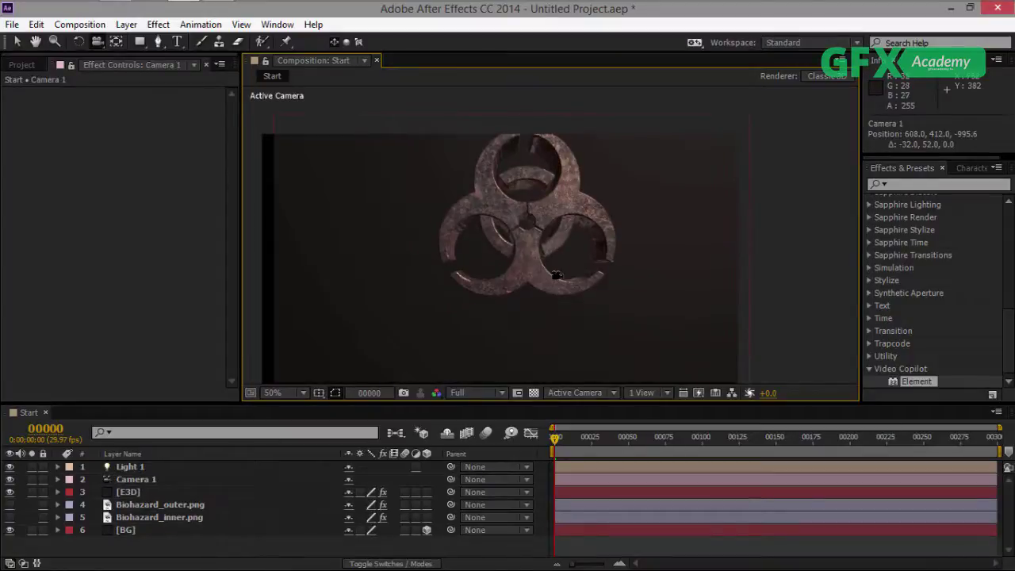
{"action": "key", "text": "ctrl+z"}
Turn the BG layer back into a 2D layer.
{"action": "left_click", "coordinate": [17, 42]}
{"action": "left_click", "coordinate": [109, 190]}
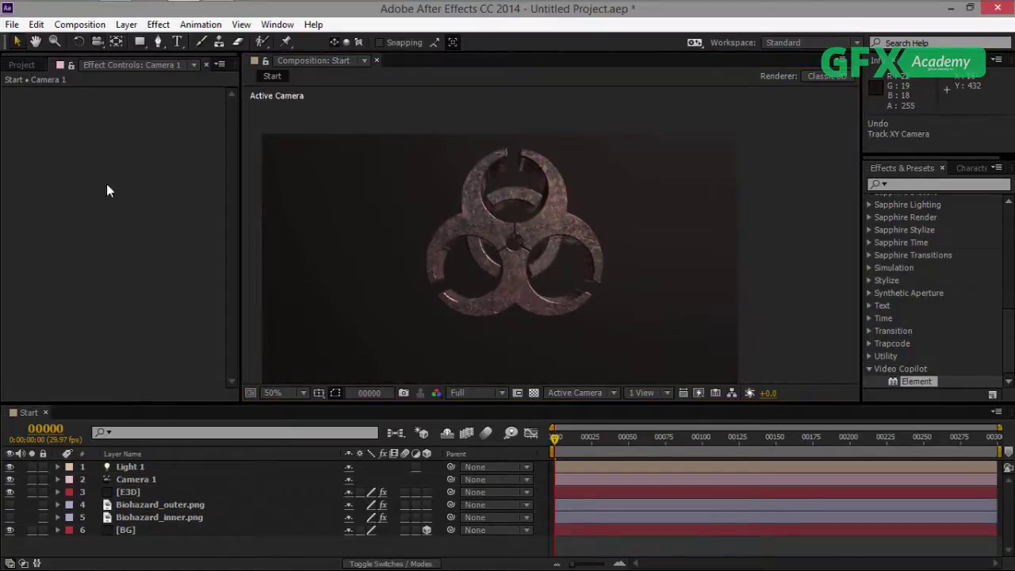
{"action": "left_click_drag", "start_coordinate": [567, 310], "coordinate": [590, 238]}
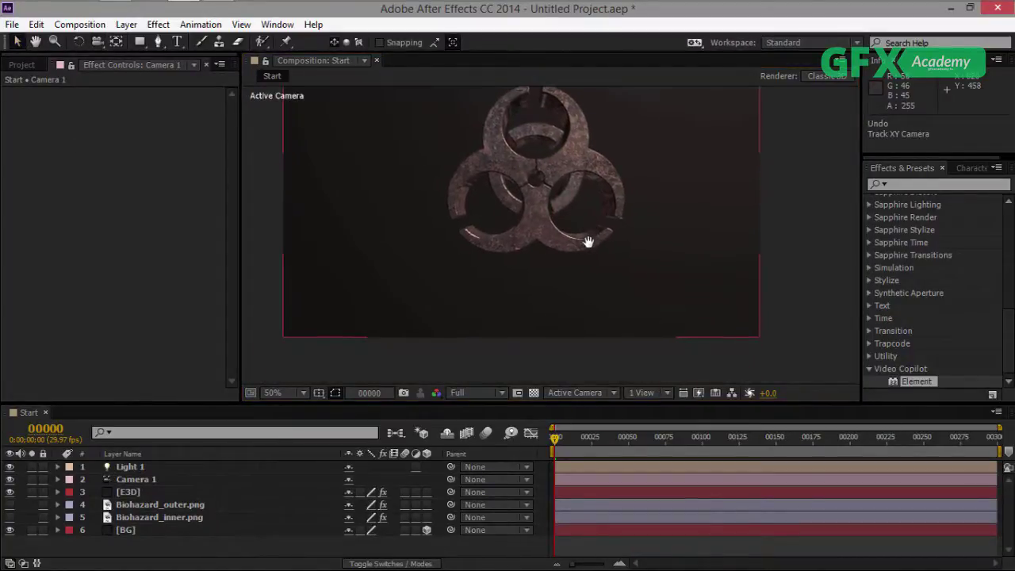
{"action": "left_click", "coordinate": [131, 467]}
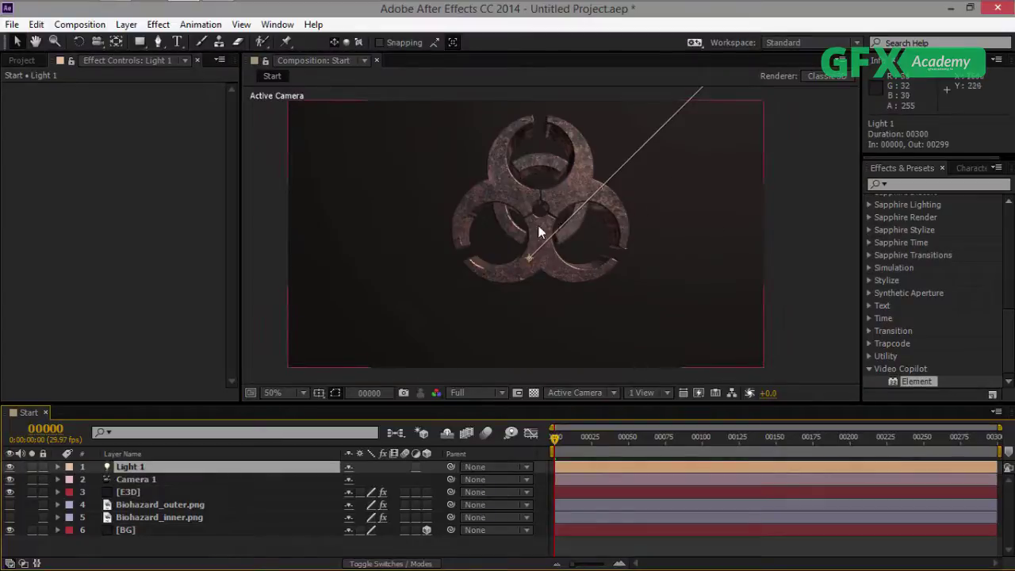
{"action": "left_click", "coordinate": [173, 532]}
{"action": "left_click", "coordinate": [426, 530]}
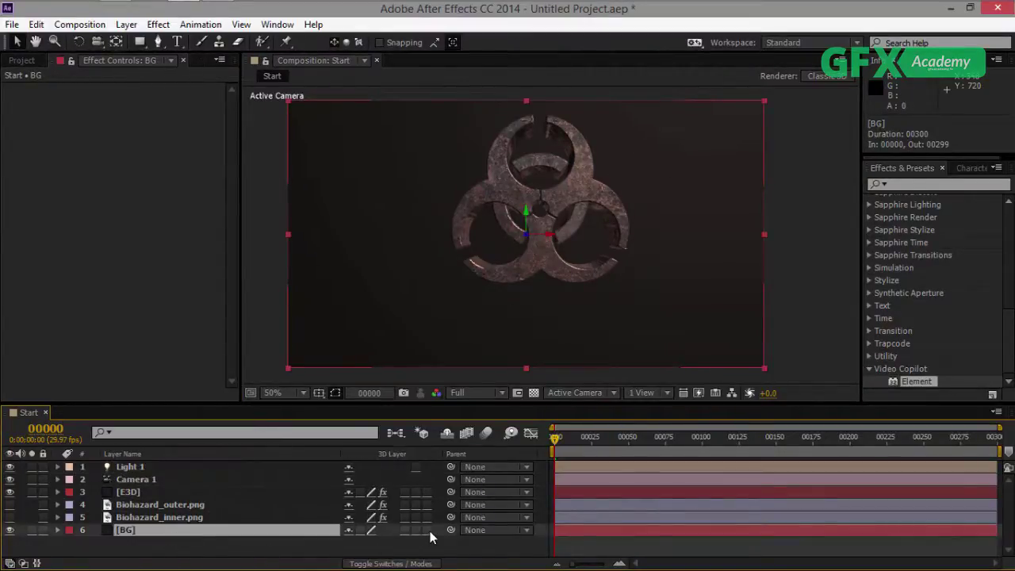
Try a Gradient Ramp with a radial shape centred behind the symbol on the BG layer, and remove the effect.
{"action": "left_click", "coordinate": [914, 183]}
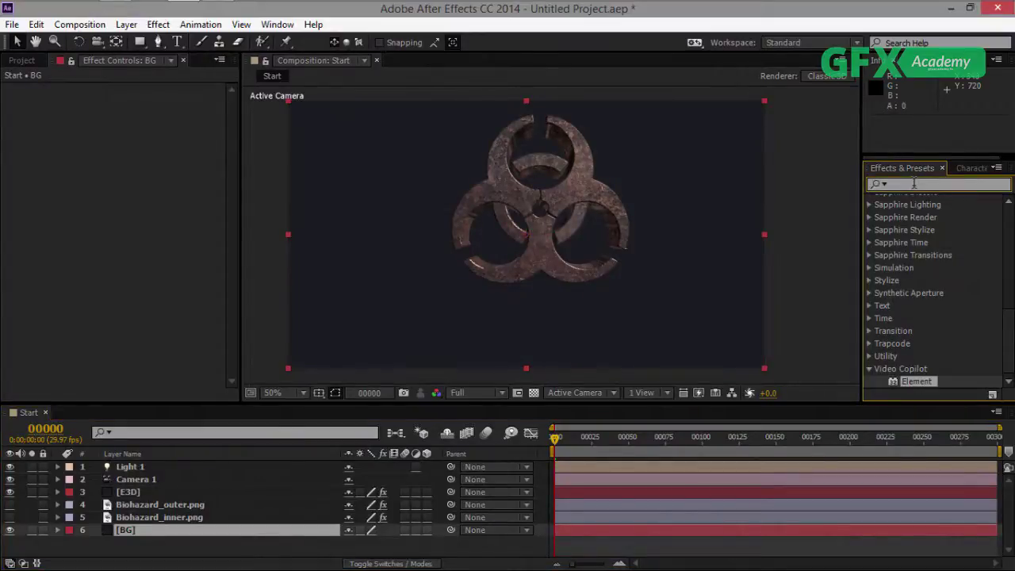
{"action": "type", "text": "ramp"}
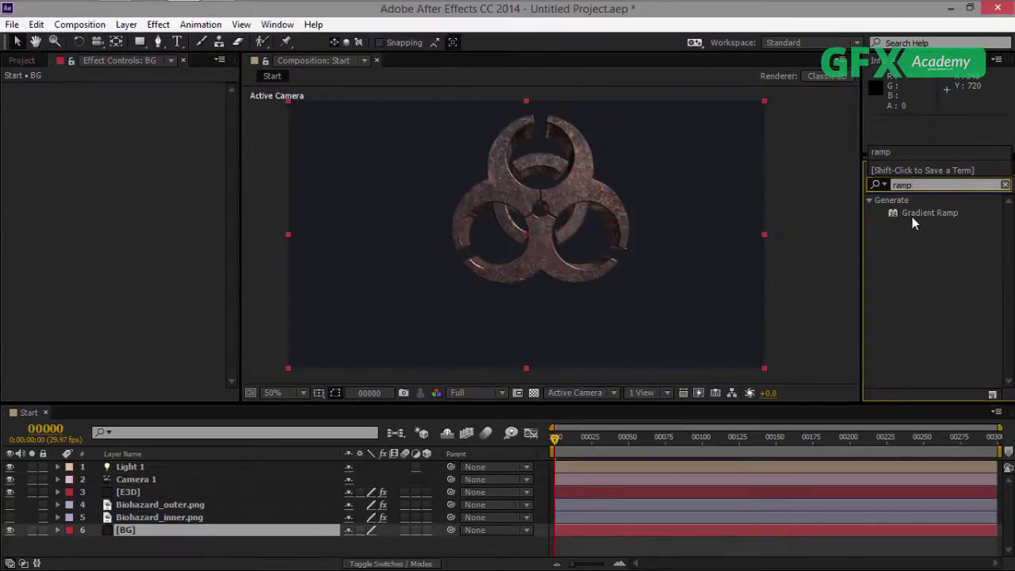
{"action": "left_click_drag", "start_coordinate": [920, 213], "coordinate": [166, 532]}
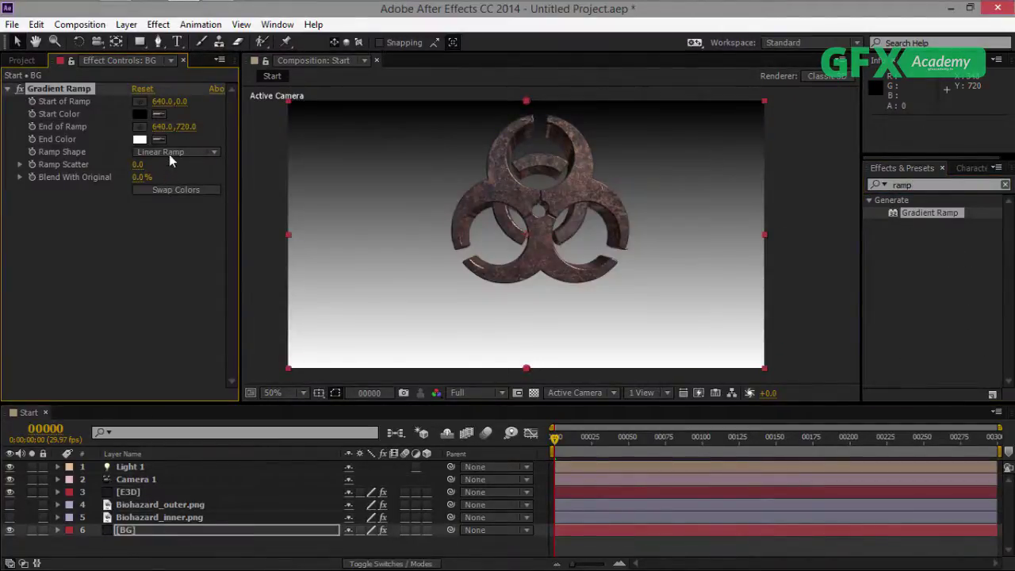
{"action": "left_click", "coordinate": [168, 153]}
{"action": "left_click", "coordinate": [188, 185]}
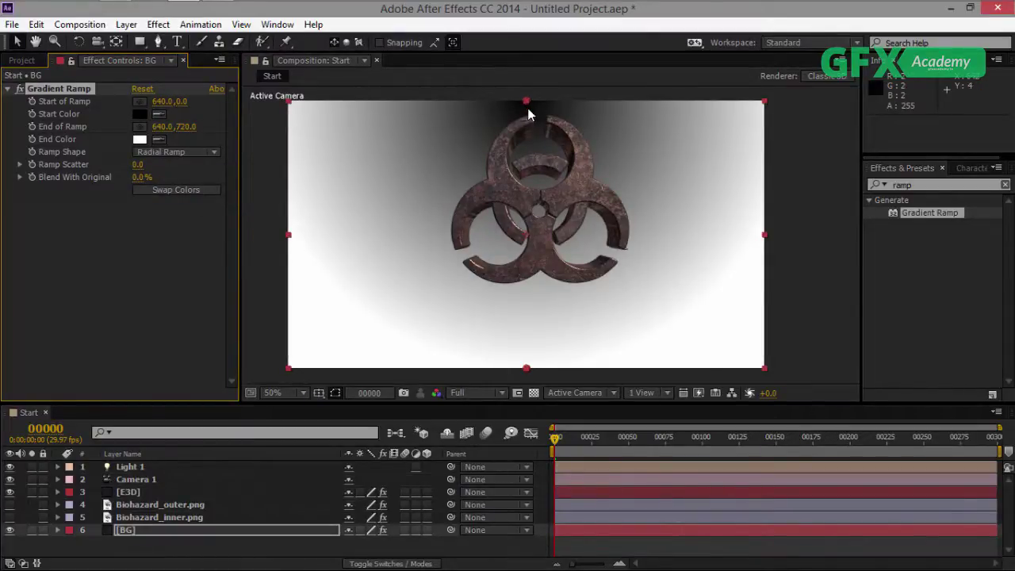
{"action": "left_click_drag", "start_coordinate": [527, 107], "coordinate": [538, 234]}
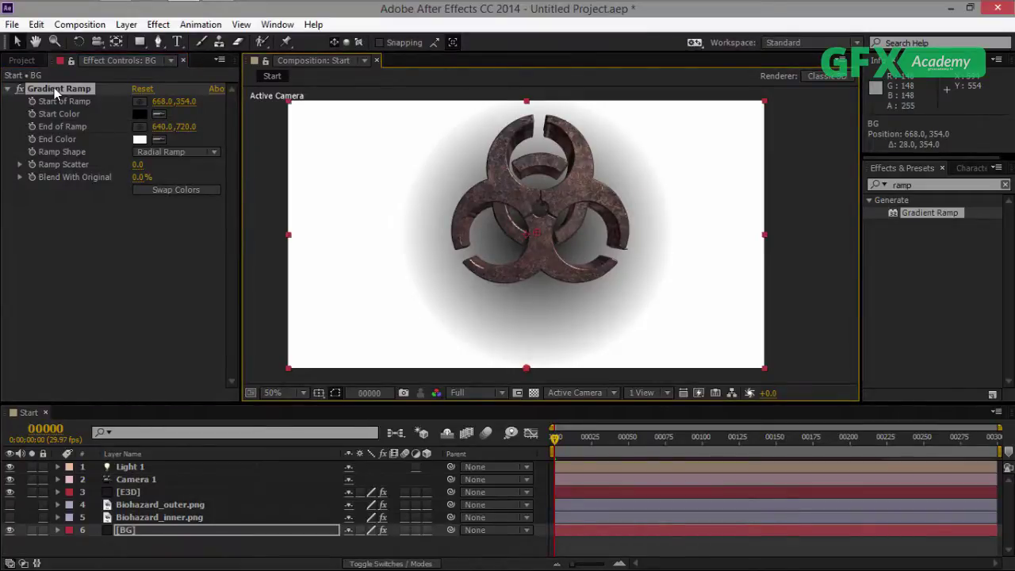
{"action": "key", "text": "Delete"}
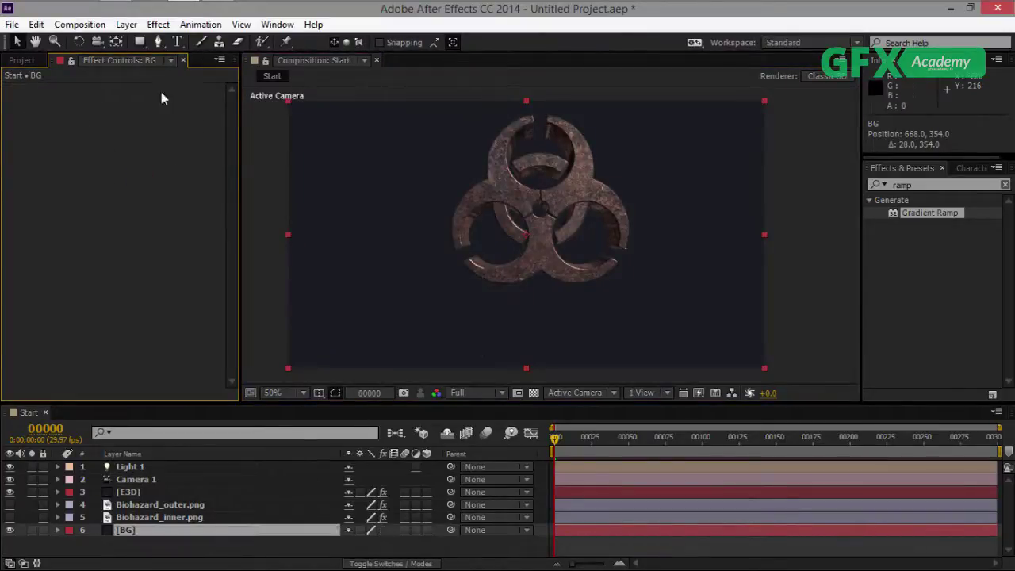
Change the BG solid's color to a dark reddish brown, about 251A18.
{"action": "left_click", "coordinate": [126, 25]}
{"action": "left_click", "coordinate": [191, 37]}
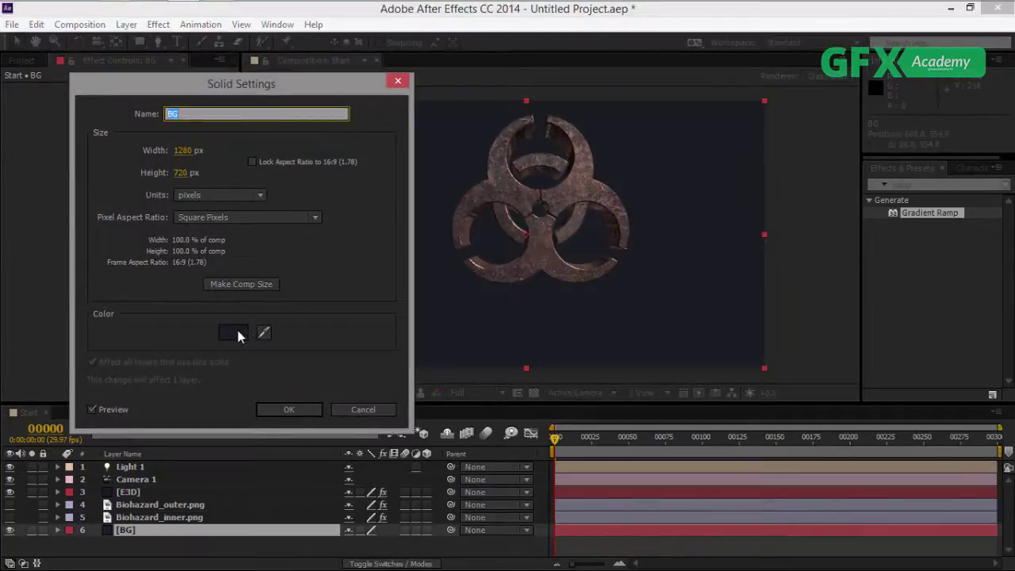
{"action": "left_click", "coordinate": [233, 333]}
{"action": "left_click", "coordinate": [290, 308]}
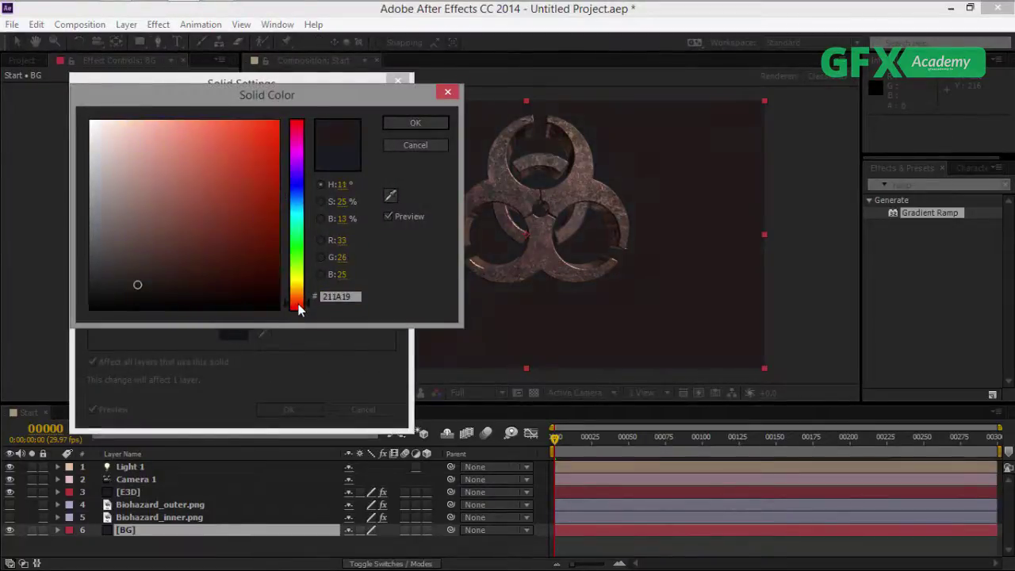
{"action": "left_click_drag", "start_coordinate": [138, 285], "coordinate": [157, 277]}
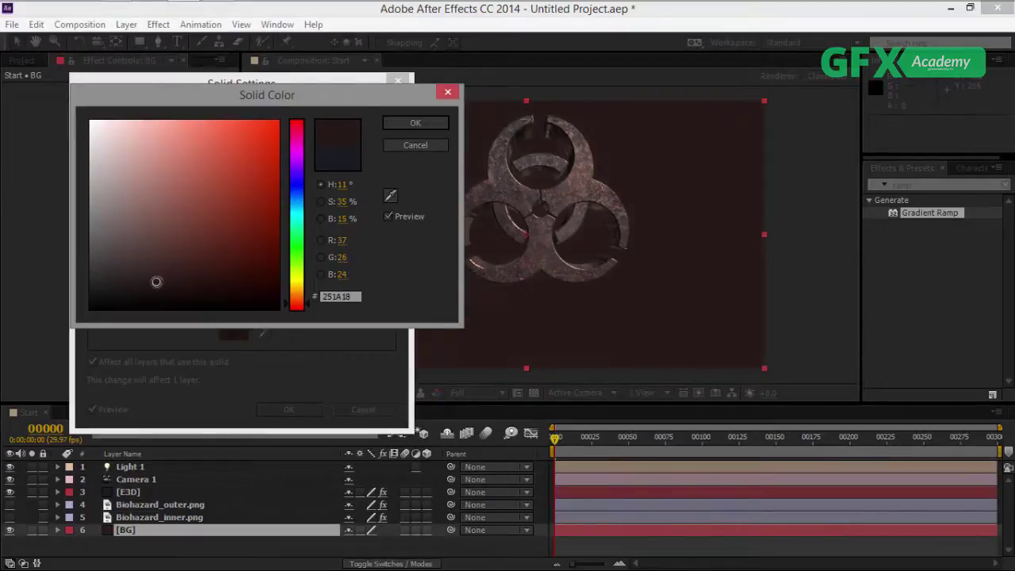
{"action": "left_click", "coordinate": [415, 123]}
{"action": "left_click", "coordinate": [288, 410]}
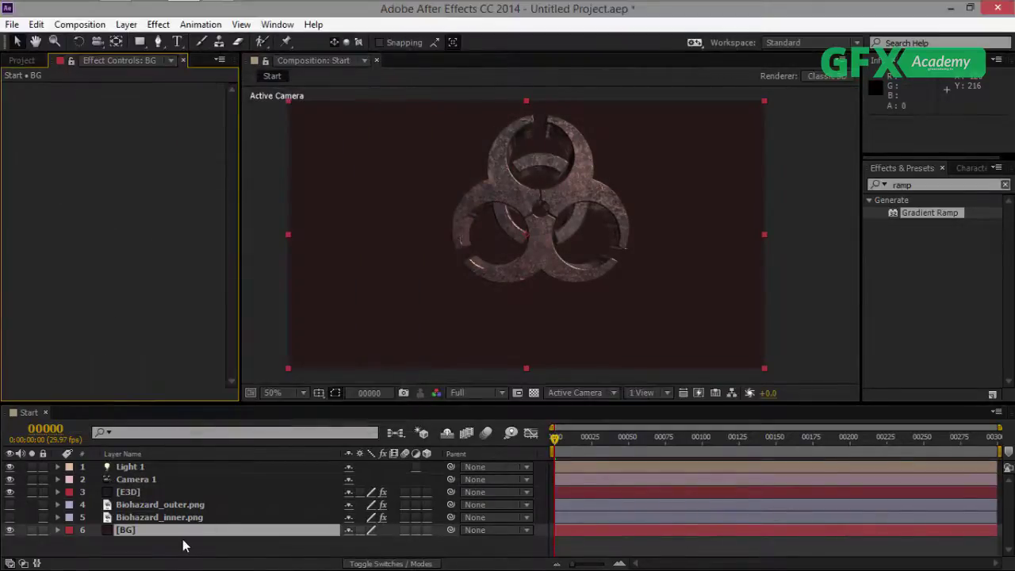
Duplicate the BG layer and rename the upper copy ven.
{"action": "left_click", "coordinate": [179, 532]}
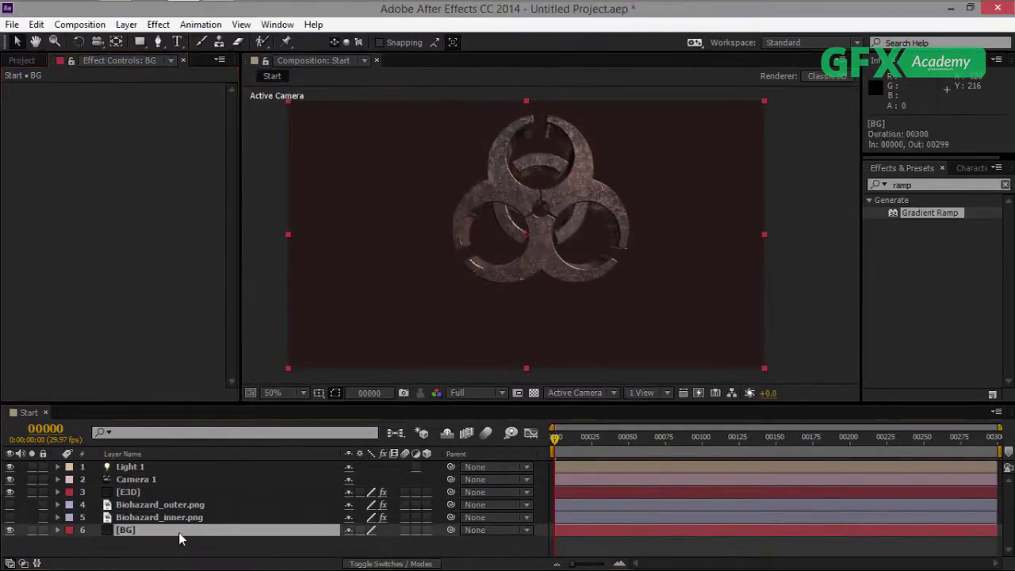
{"action": "key", "text": "ctrl+d"}
{"action": "key", "text": "Return"}
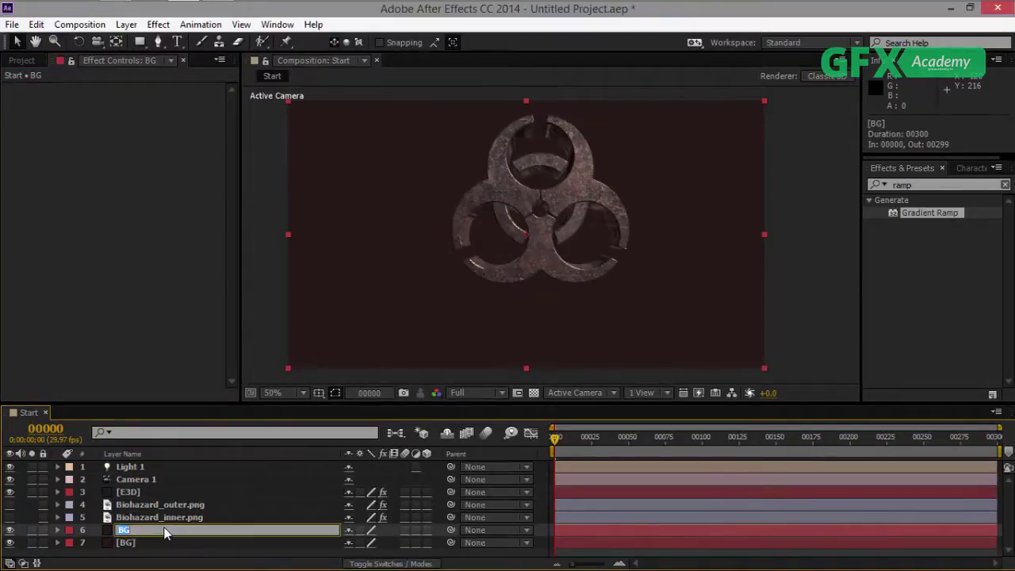
{"action": "type", "text": "ven"}
{"action": "key", "text": "Return"}
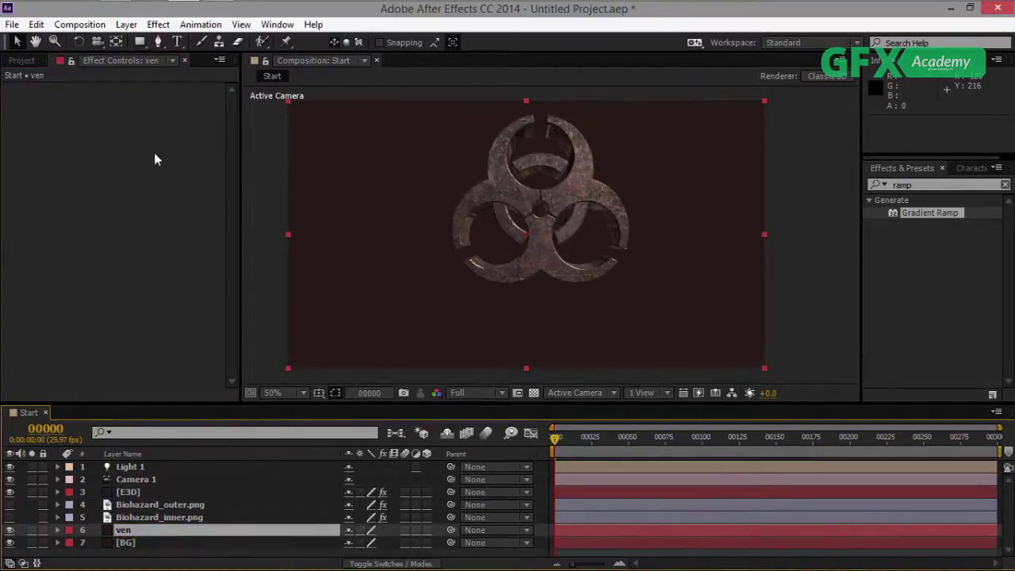
Change the ven layer's color to black (000000) as a new separate solid.
{"action": "left_click", "coordinate": [126, 24]}
{"action": "left_click", "coordinate": [209, 36]}
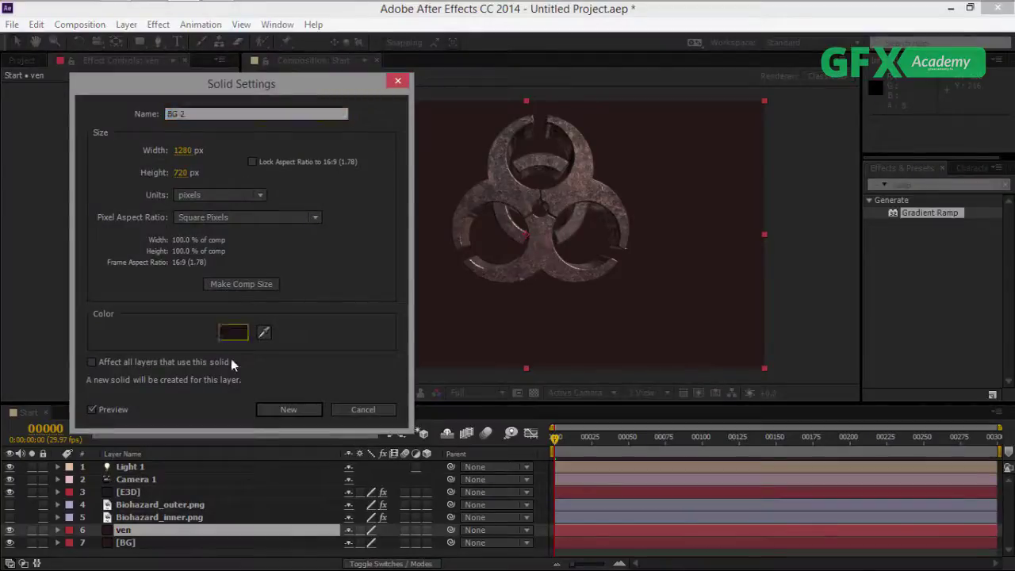
{"action": "left_click", "coordinate": [233, 332]}
{"action": "type", "text": "000000"}
{"action": "left_click", "coordinate": [400, 119]}
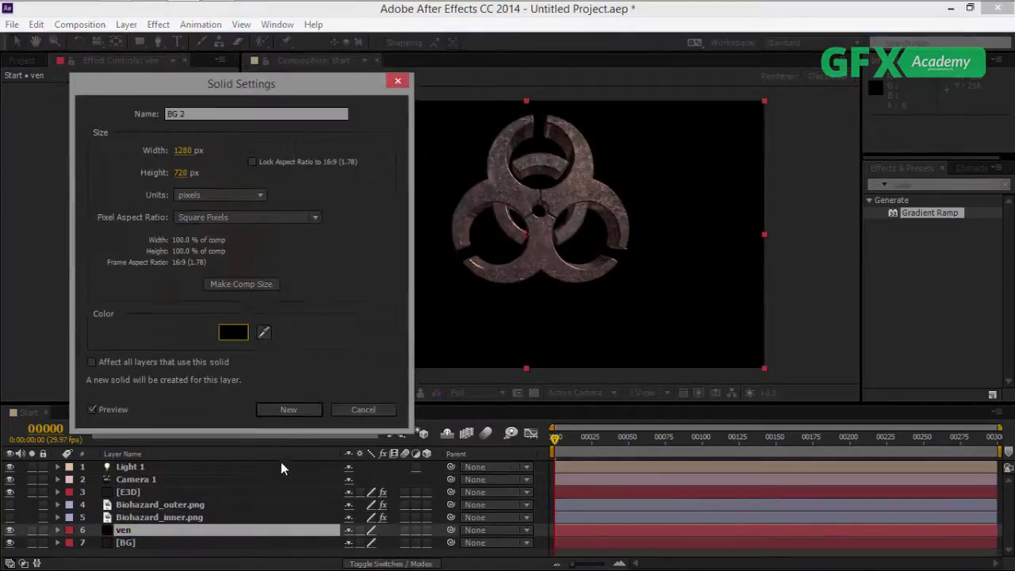
{"action": "left_click", "coordinate": [288, 409]}
Add an elliptical mask filling the ven layer and set its mode to Subtract.
{"action": "left_click_drag", "start_coordinate": [141, 42], "coordinate": [198, 77]}
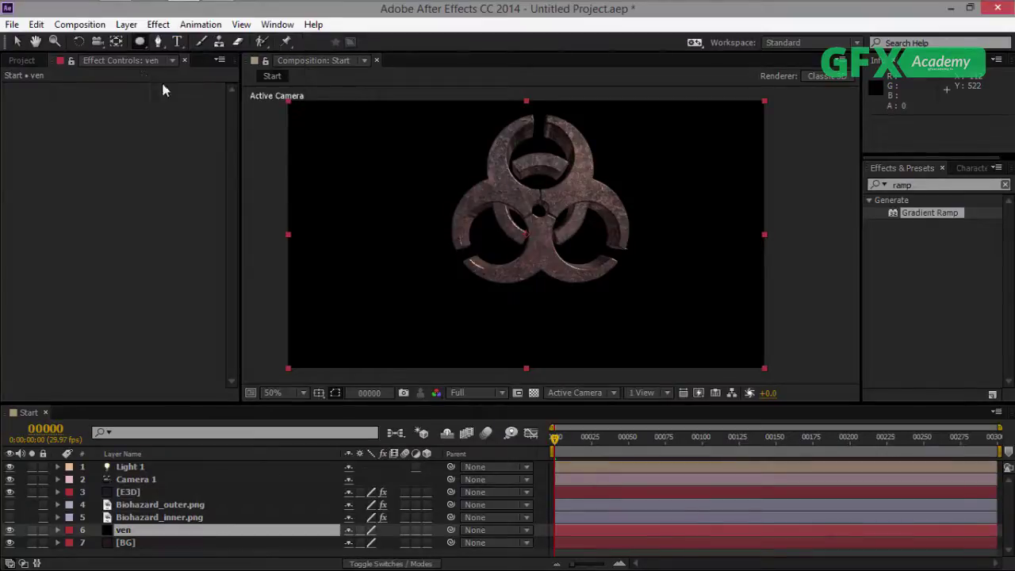
{"action": "double_click", "coordinate": [140, 42]}
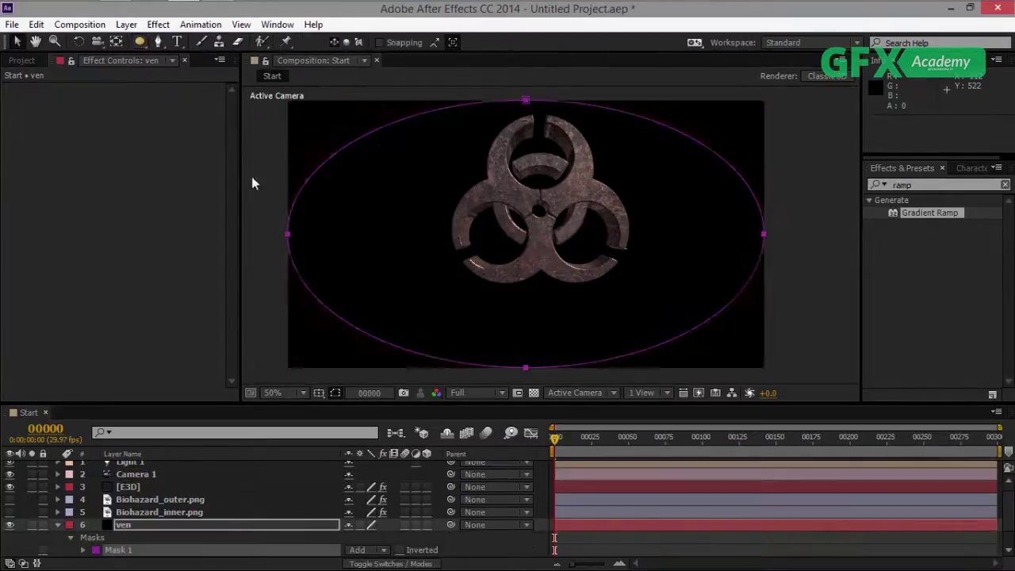
{"action": "left_click", "coordinate": [359, 550]}
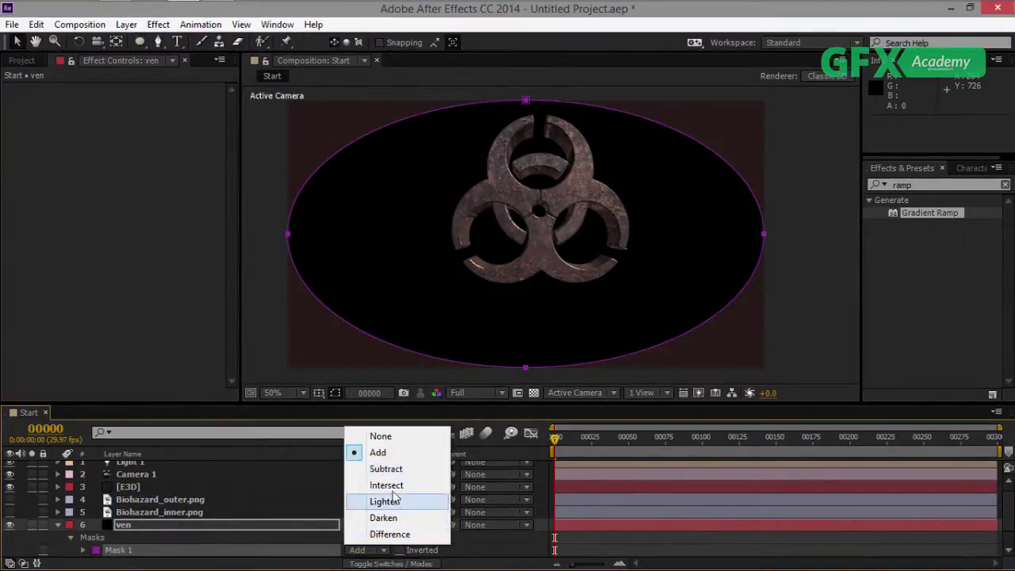
{"action": "left_click", "coordinate": [386, 469]}
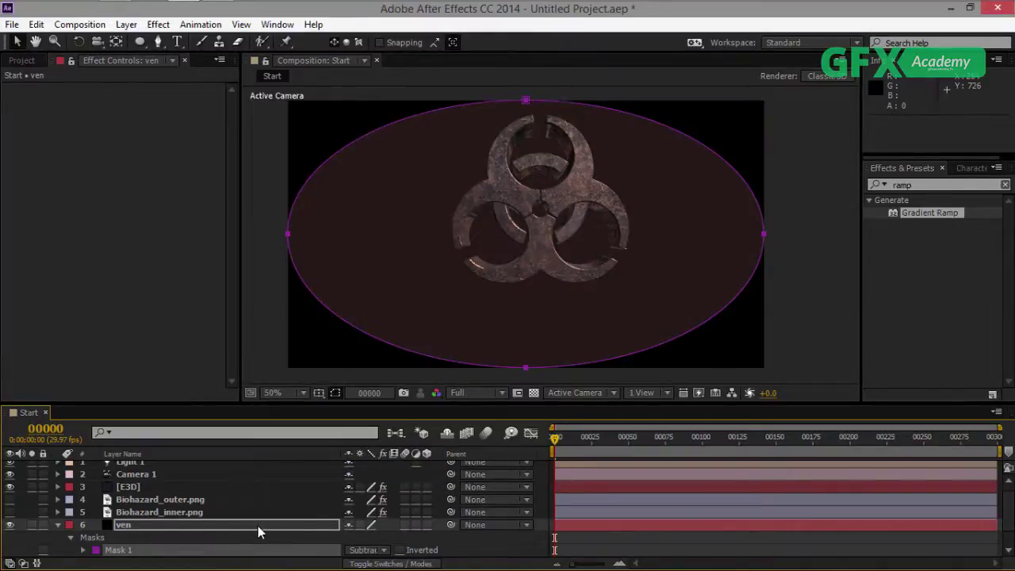
Feather the ven layer's mask by 467 pixels for a soft vignette and collapse the layer's properties.
{"action": "key", "text": "f"}
{"action": "left_click_drag", "start_coordinate": [366, 550], "coordinate": [521, 552]}
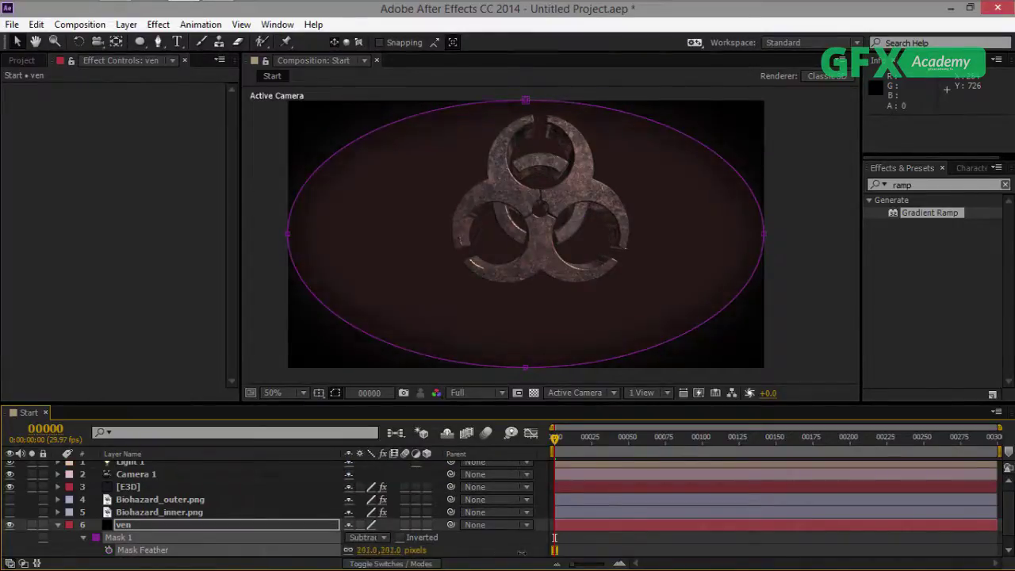
{"action": "left_click_drag", "start_coordinate": [664, 549], "coordinate": [696, 544]}
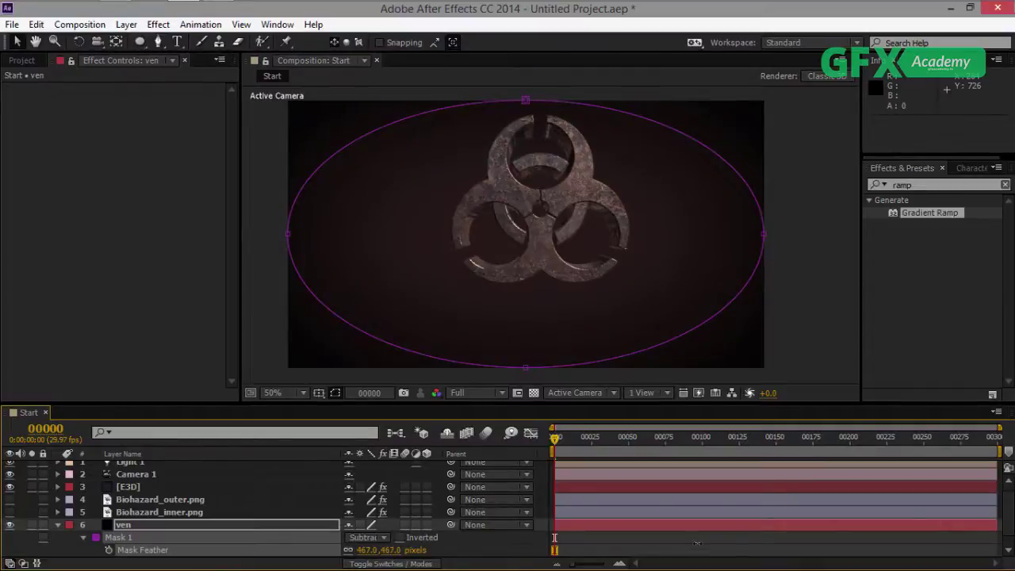
{"action": "left_click", "coordinate": [513, 553]}
{"action": "scroll", "coordinate": [551, 312], "scroll_direction": "down", "scroll_amount": 1}
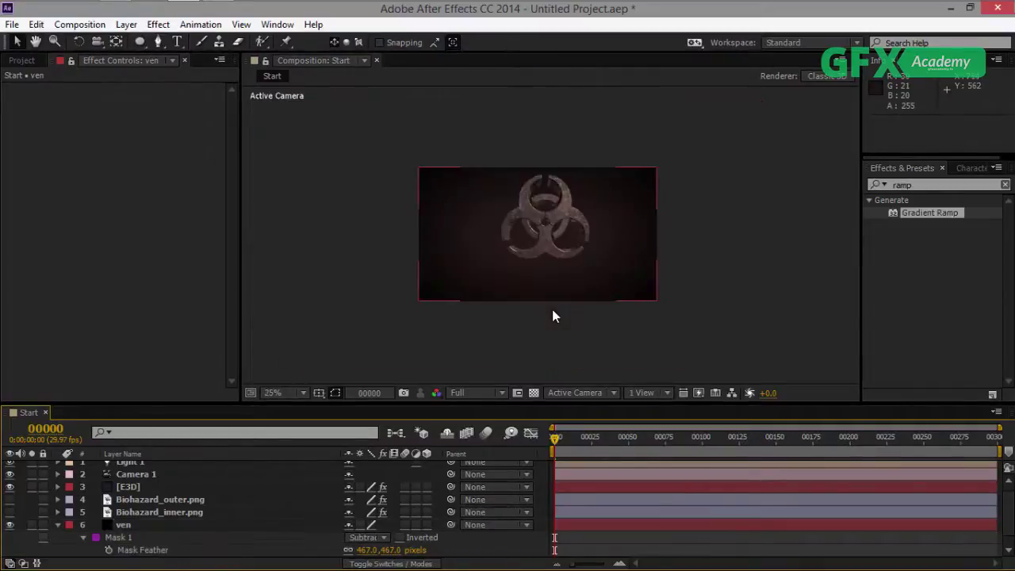
{"action": "scroll", "coordinate": [551, 312], "scroll_direction": "up", "scroll_amount": 1}
{"action": "left_click", "coordinate": [58, 525]}
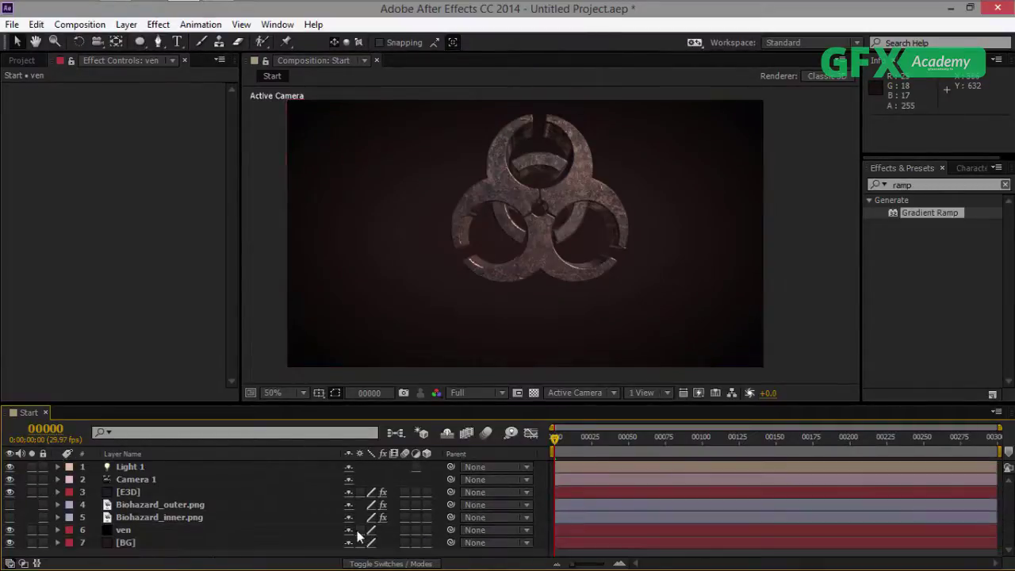
Orbit Camera 1 to a low, tilted angle and move it in to a close-up of the symbol's metal surface.
{"action": "left_click", "coordinate": [97, 41]}
{"action": "left_click_drag", "start_coordinate": [570, 242], "coordinate": [537, 179]}
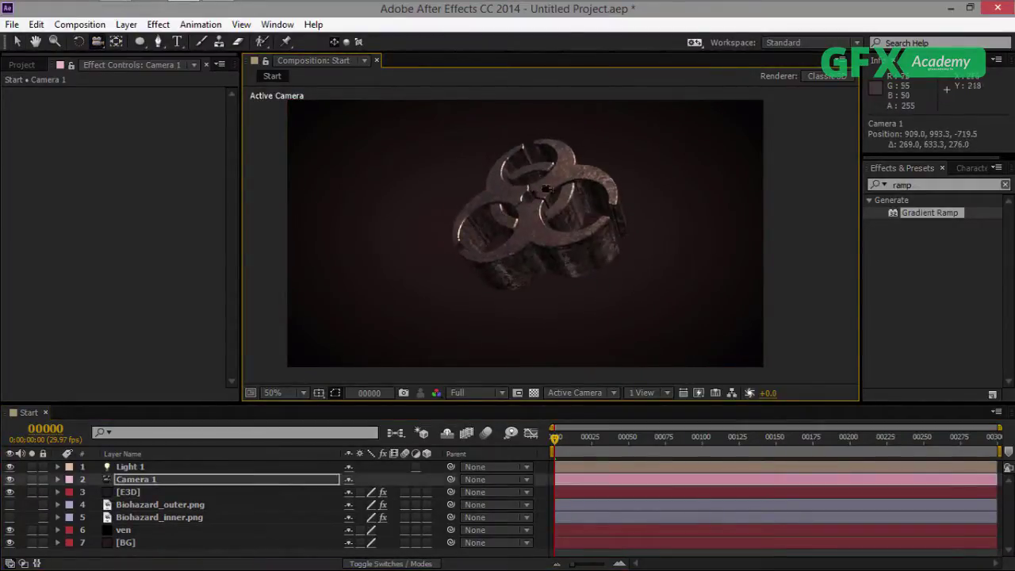
{"action": "key", "text": "F2"}
{"action": "left_click_drag", "start_coordinate": [97, 41], "coordinate": [171, 89]}
{"action": "left_click_drag", "start_coordinate": [580, 198], "coordinate": [563, 215]}
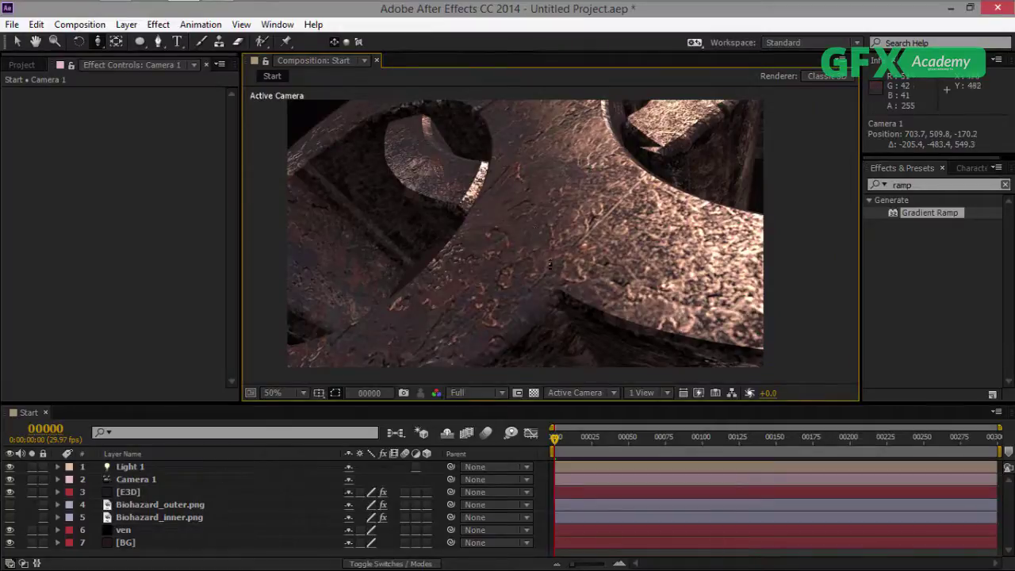
{"action": "mouse_move", "coordinate": [670, 200]}
{"action": "left_mouse_down"}
{"action": "mouse_move", "coordinate": [657, 222]}
{"action": "mouse_move", "coordinate": [667, 197]}
{"action": "left_mouse_up"}
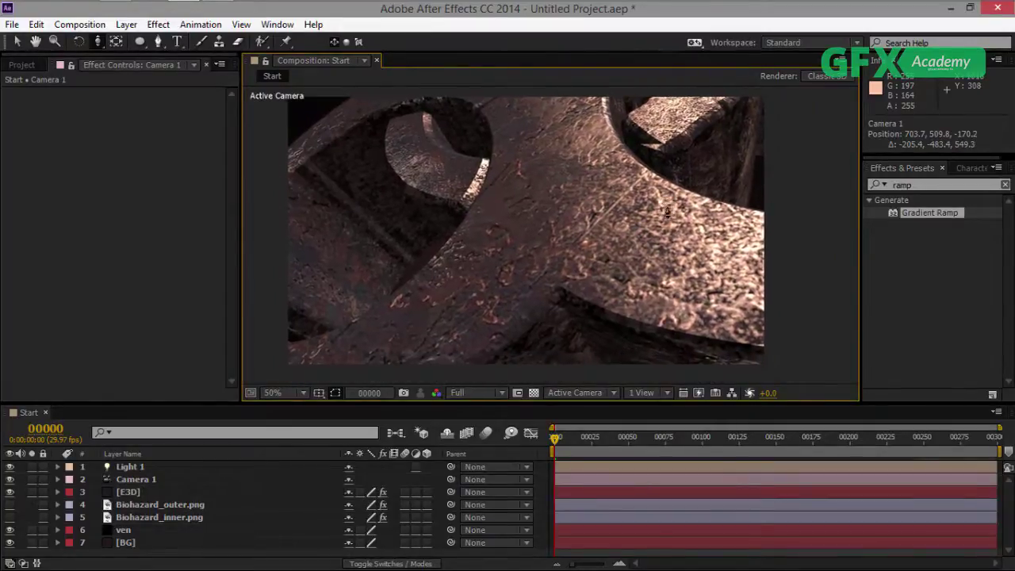
Track and orbit Camera 1 to frame the symbol's center from a low, tilted angle, enlarging the timeline area.
{"action": "left_click_drag", "start_coordinate": [95, 42], "coordinate": [160, 75]}
{"action": "left_click_drag", "start_coordinate": [615, 208], "coordinate": [551, 297]}
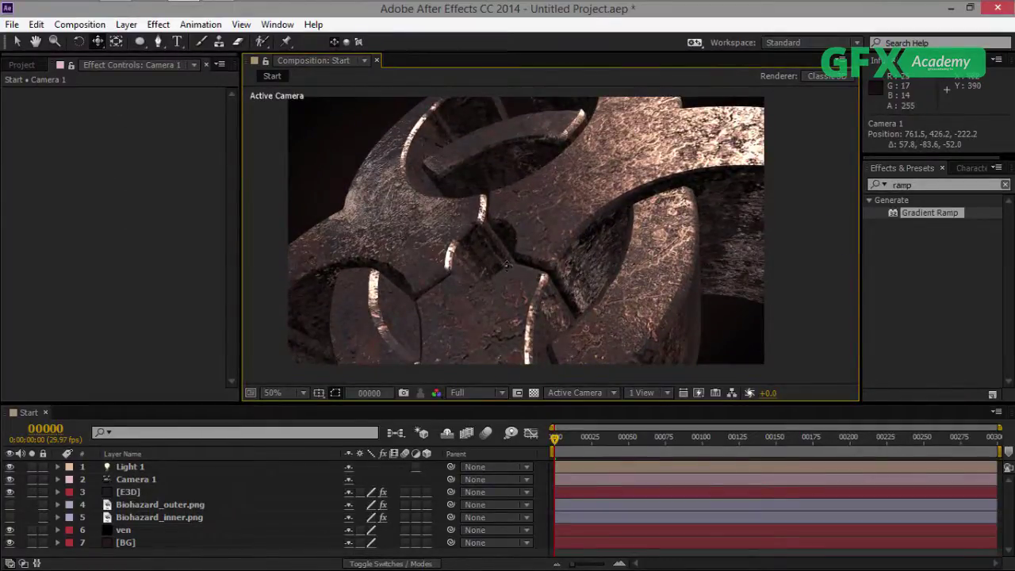
{"action": "left_click_drag", "start_coordinate": [176, 402], "coordinate": [179, 361]}
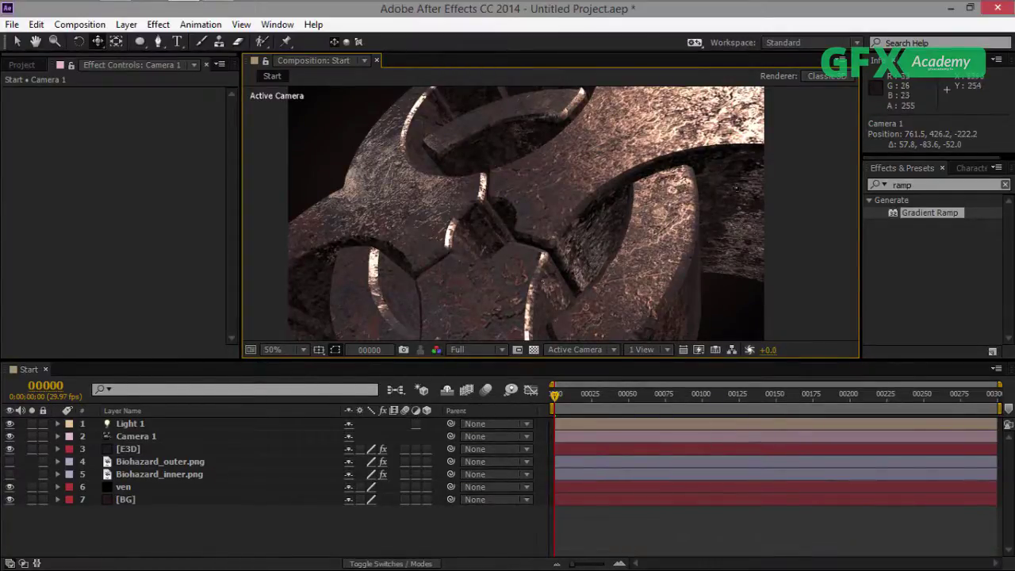
{"action": "left_click_drag", "start_coordinate": [97, 41], "coordinate": [139, 52]}
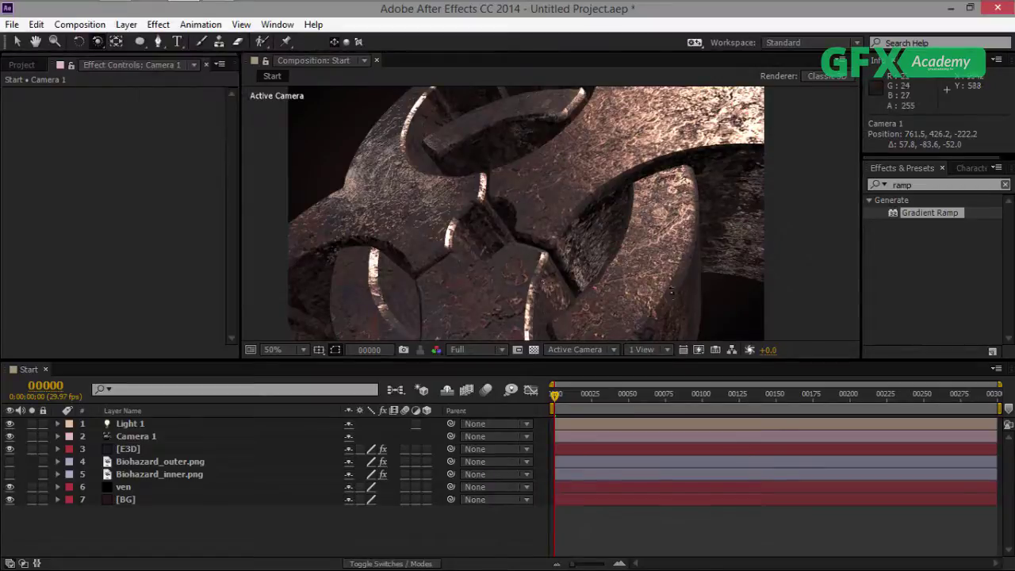
{"action": "left_click_drag", "start_coordinate": [578, 233], "coordinate": [582, 198]}
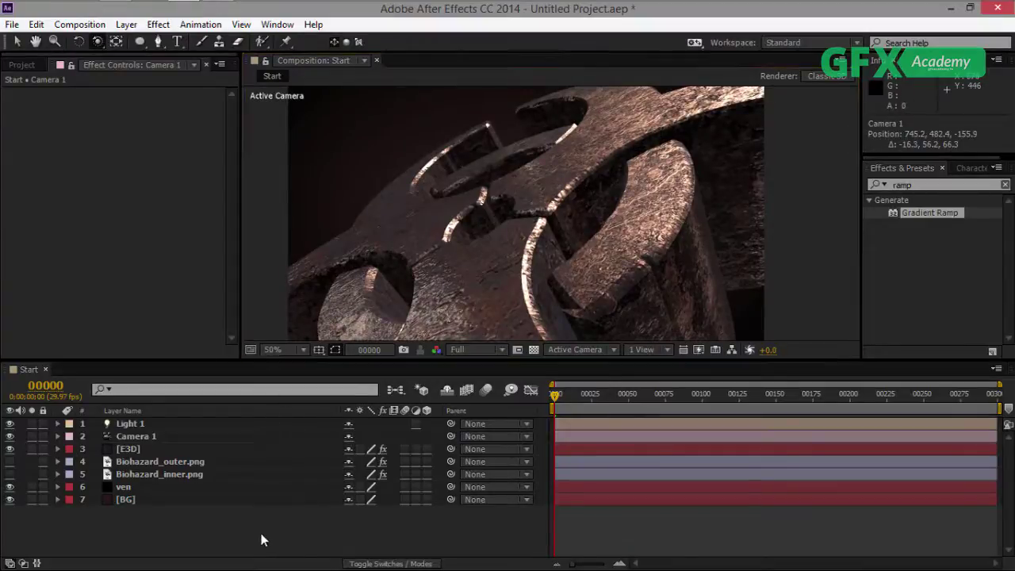
Create a black 1280 x 720 px solid layer named Color Grade above the other layers.
{"action": "left_click", "coordinate": [126, 25]}
{"action": "mouse_move", "coordinate": [333, 27]}
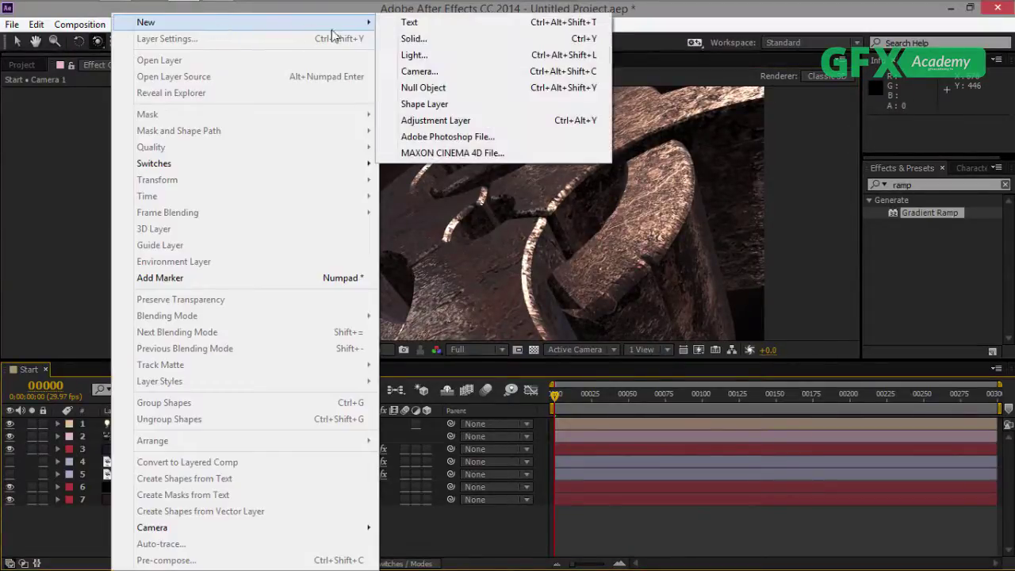
{"action": "left_click", "coordinate": [411, 38]}
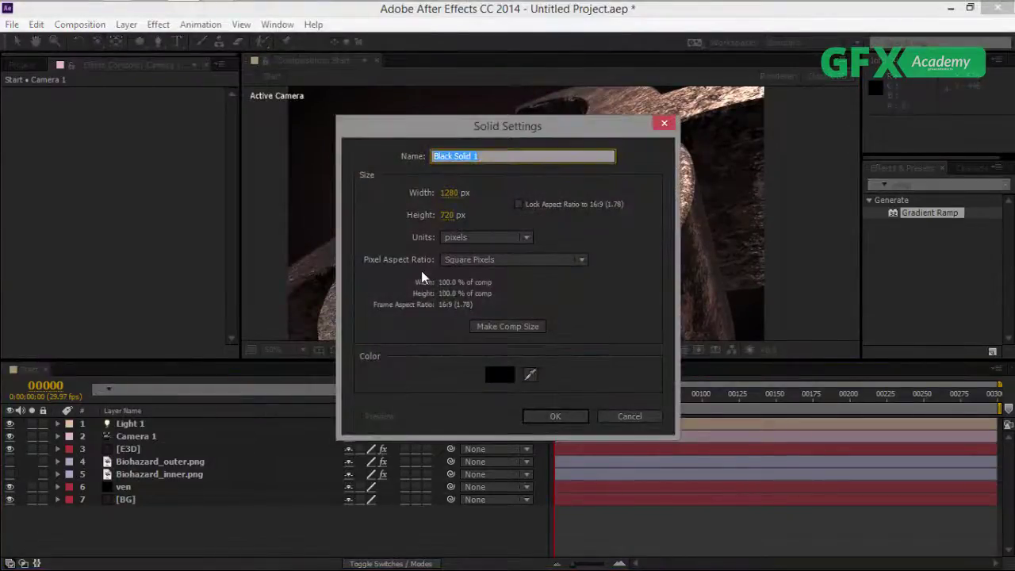
{"action": "type", "text": "Color"}
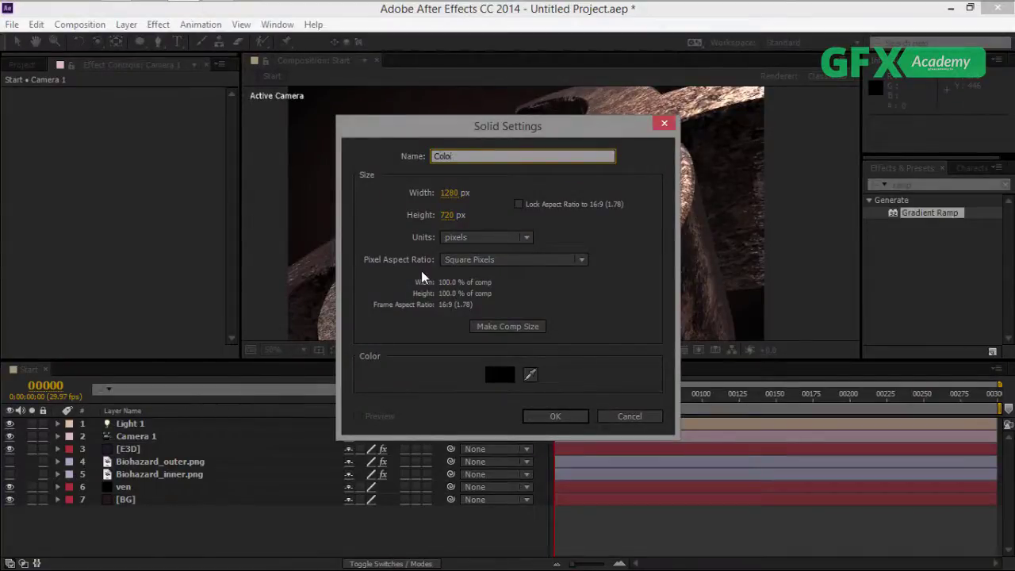
{"action": "type", "text": " rGrade"}
{"action": "key", "text": "Return"}
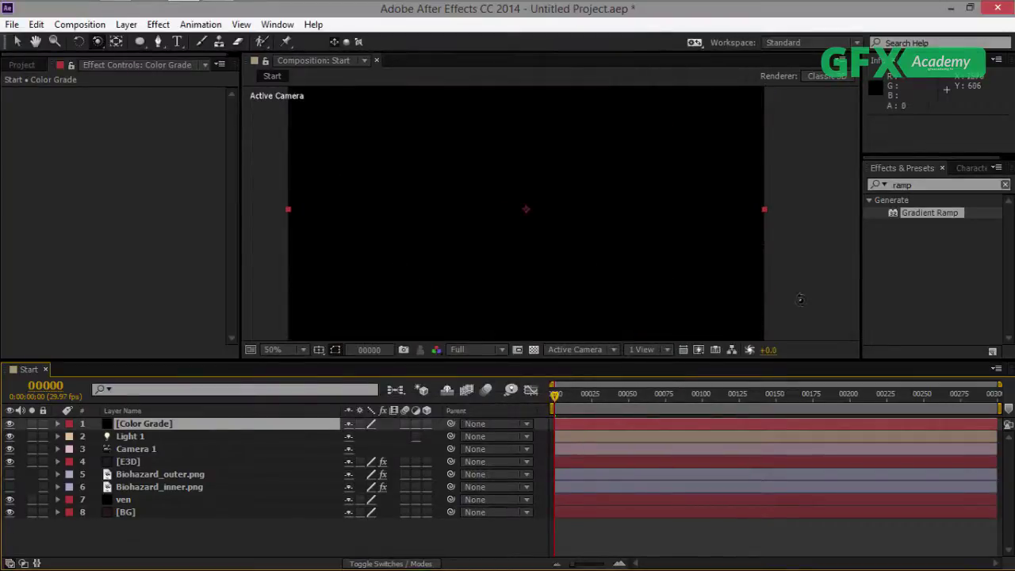
Apply Gradient Ramp to the Color Grade layer, placing the ramp's start at 1216, 52 and its end at 312, 560.
{"action": "double_click", "coordinate": [923, 209]}
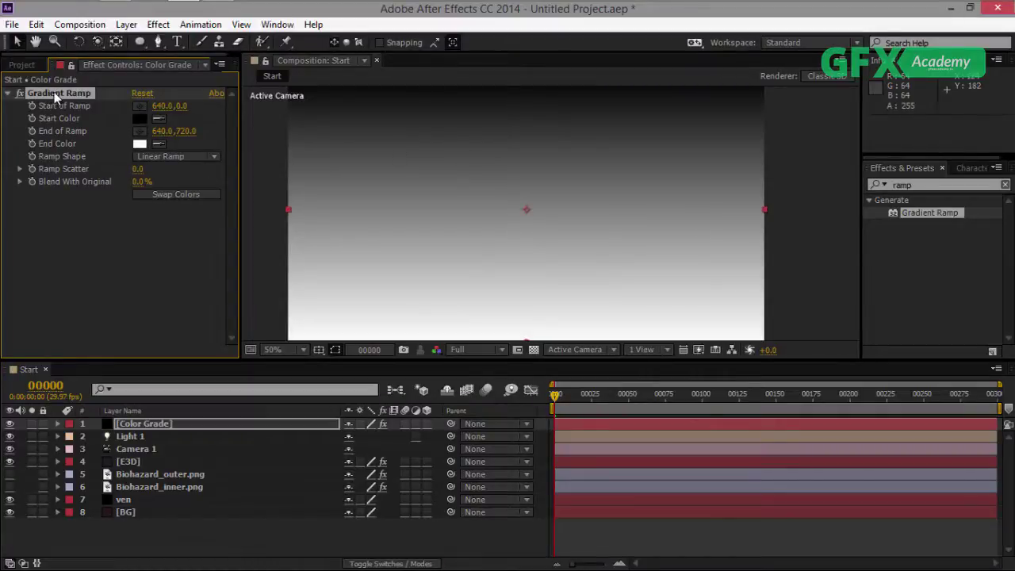
{"action": "left_click_drag", "start_coordinate": [57, 96], "coordinate": [512, 181]}
{"action": "left_click_drag", "start_coordinate": [538, 146], "coordinate": [640, 155]}
{"action": "left_click_drag", "start_coordinate": [535, 280], "coordinate": [477, 251]}
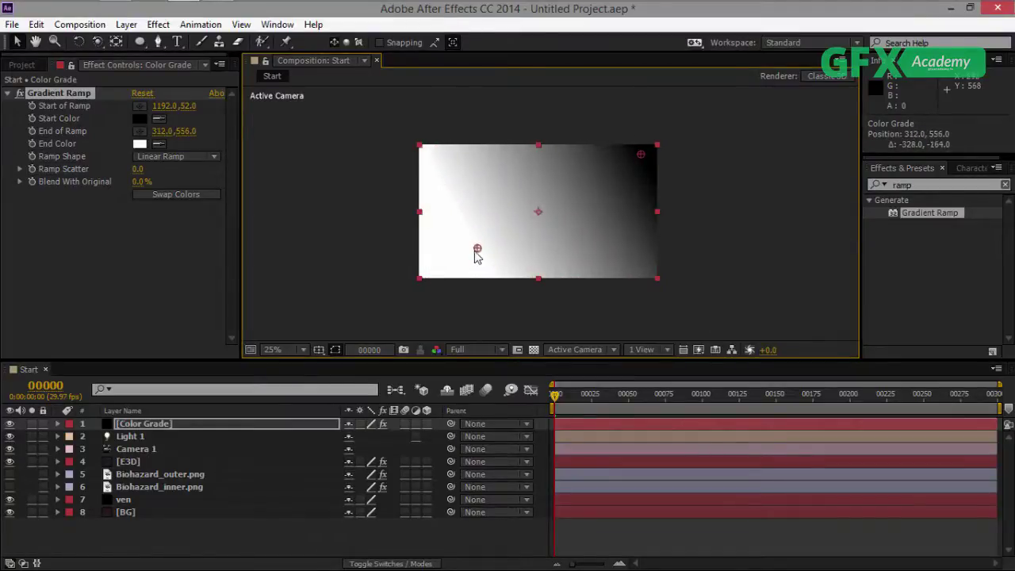
{"action": "left_click_drag", "start_coordinate": [650, 159], "coordinate": [646, 155]}
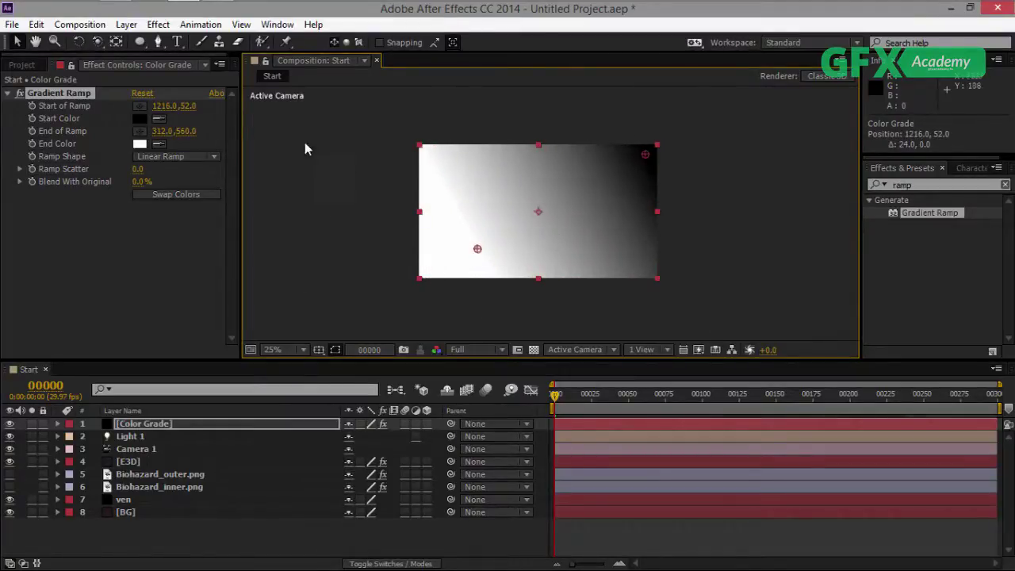
Set the Gradient Ramp's start color to orange (F66C21) and its end color to light orange (F9A973).
{"action": "left_click", "coordinate": [140, 119]}
{"action": "mouse_move", "coordinate": [299, 319]}
{"action": "left_mouse_down"}
{"action": "mouse_move", "coordinate": [297, 279]}
{"action": "mouse_move", "coordinate": [299, 303]}
{"action": "left_mouse_up"}
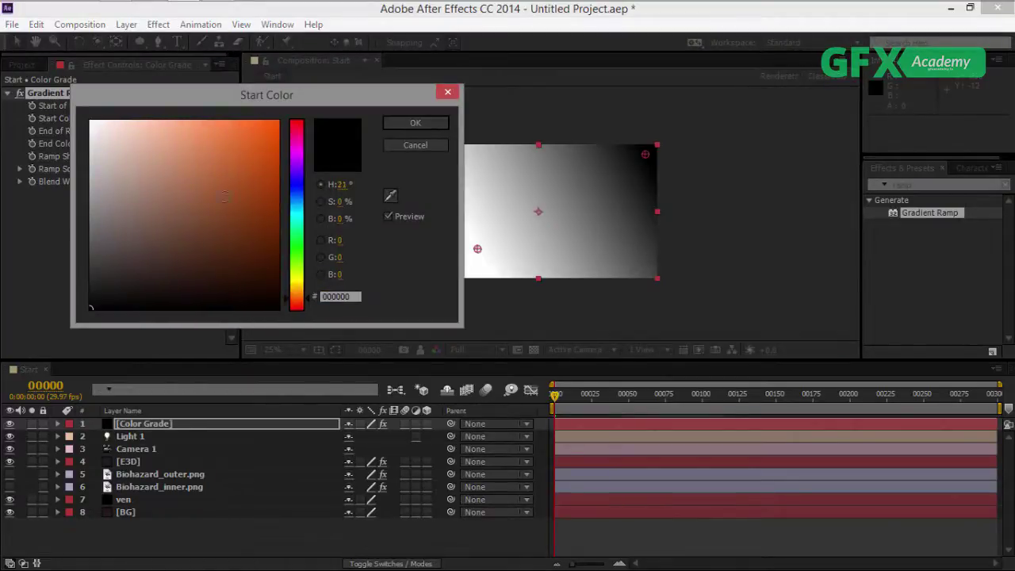
{"action": "left_click_drag", "start_coordinate": [235, 132], "coordinate": [255, 127]}
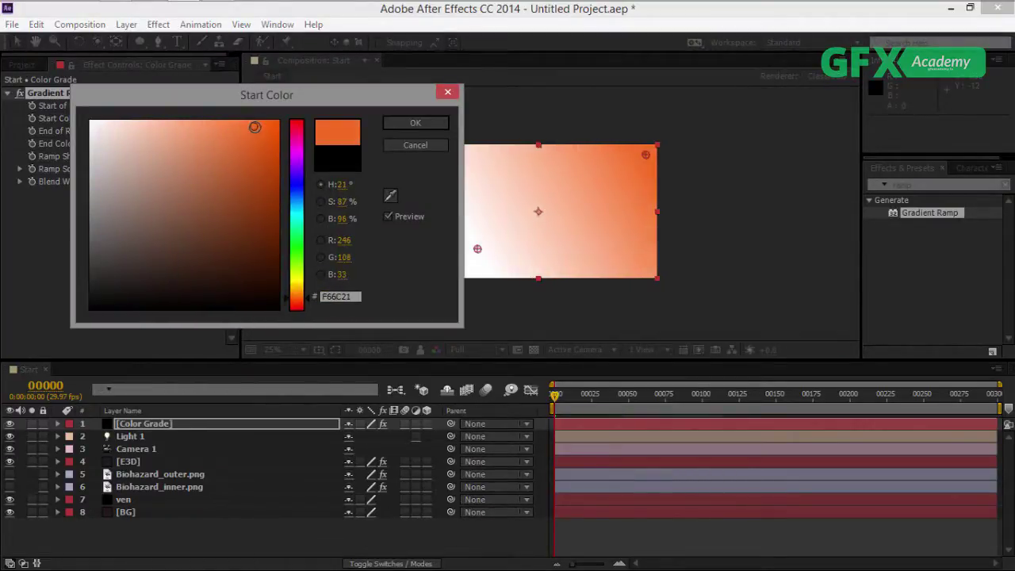
{"action": "left_click", "coordinate": [417, 124]}
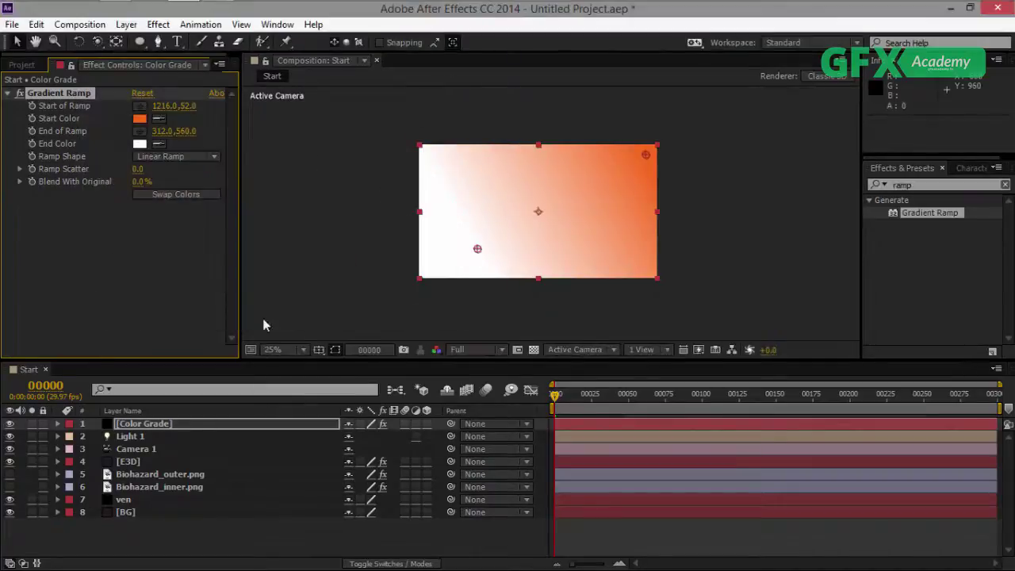
{"action": "left_click", "coordinate": [139, 144]}
{"action": "left_click_drag", "start_coordinate": [296, 310], "coordinate": [295, 302]}
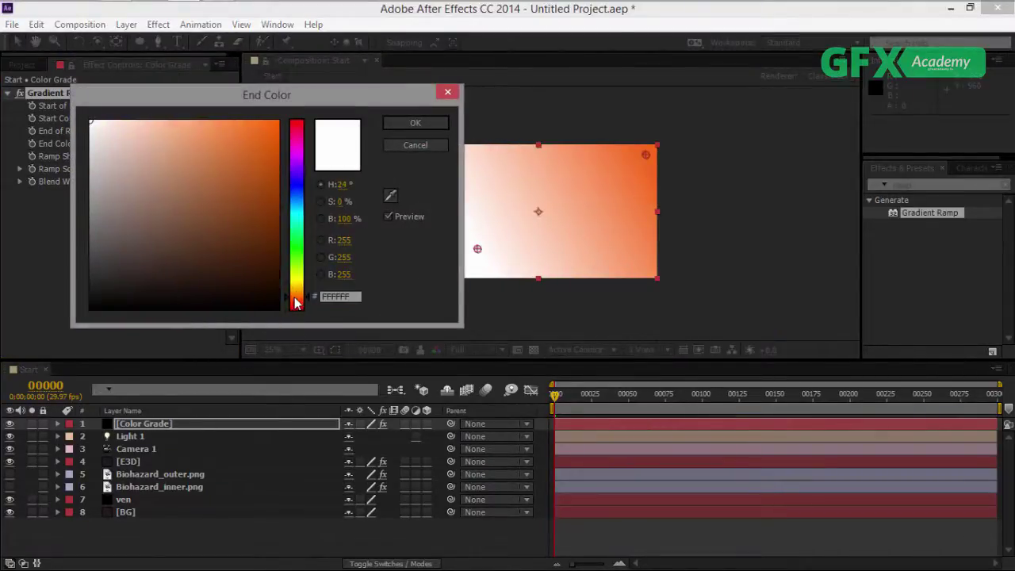
{"action": "left_click_drag", "start_coordinate": [188, 131], "coordinate": [191, 125]}
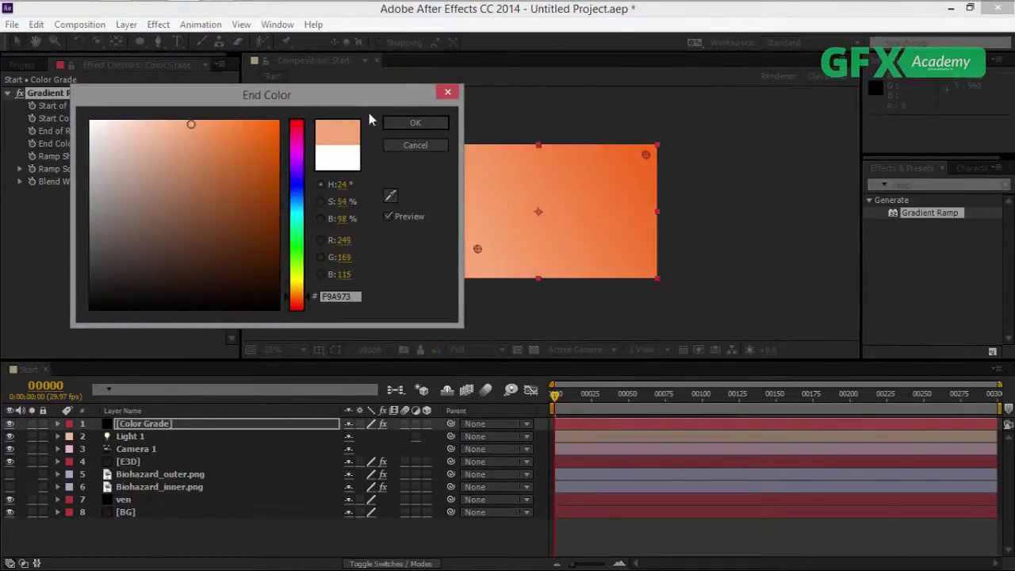
{"action": "key", "text": "Return"}
Draw a closed seven-point Pen mask on the Color Grade layer, covering all but the left part of the frame.
{"action": "left_click", "coordinate": [300, 425]}
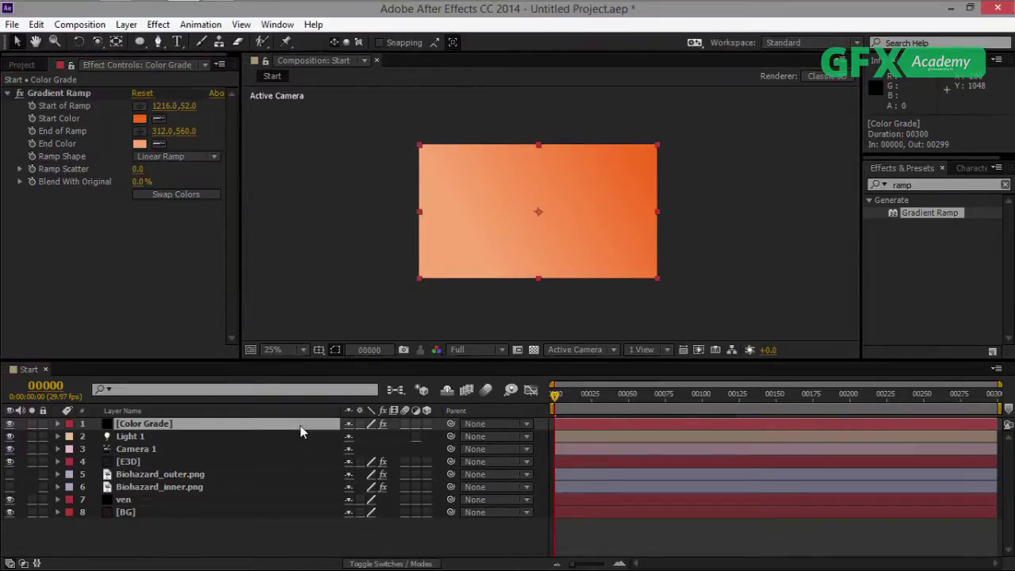
{"action": "left_click", "coordinate": [158, 41]}
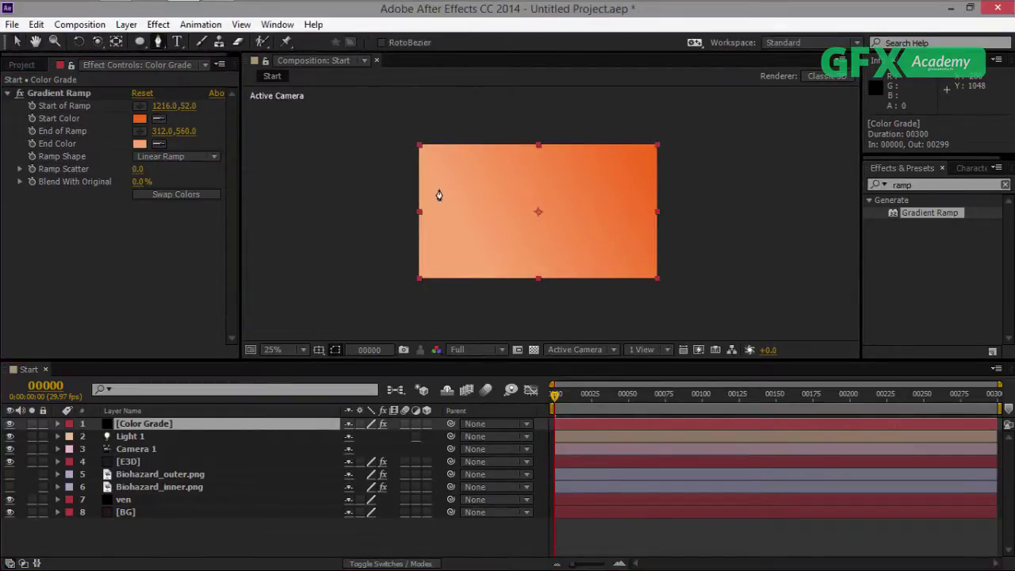
{"action": "left_click", "coordinate": [494, 102]}
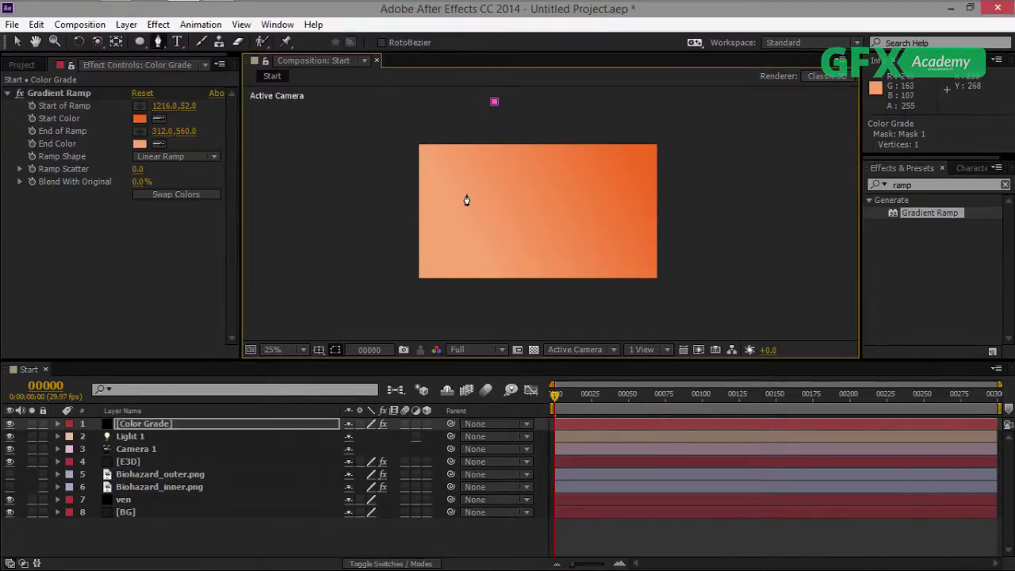
{"action": "left_click", "coordinate": [465, 194]}
{"action": "left_click", "coordinate": [482, 318]}
{"action": "left_click", "coordinate": [578, 336]}
{"action": "left_click", "coordinate": [695, 325]}
{"action": "left_click", "coordinate": [709, 195]}
{"action": "left_click", "coordinate": [683, 126]}
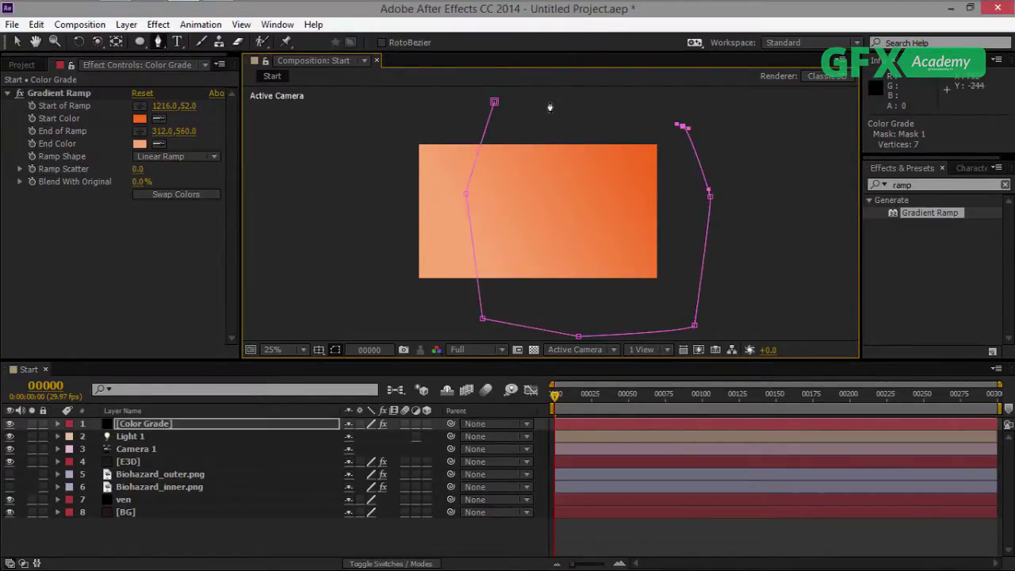
{"action": "left_click", "coordinate": [494, 102]}
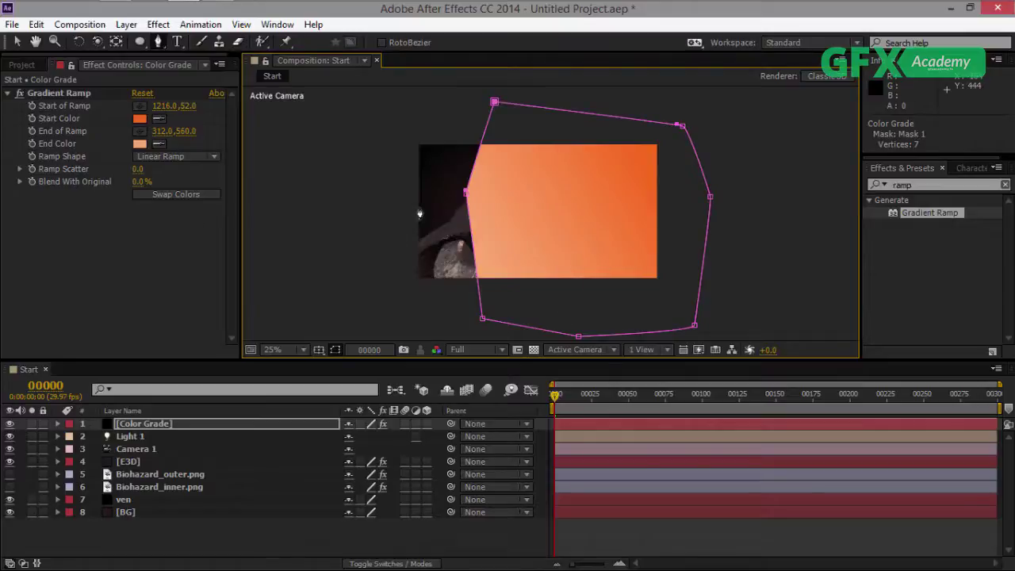
Convert the mask's left-side vertices to smooth curves and move them inward to round the mask's left edge.
{"action": "left_click_drag", "start_coordinate": [158, 42], "coordinate": [220, 90]}
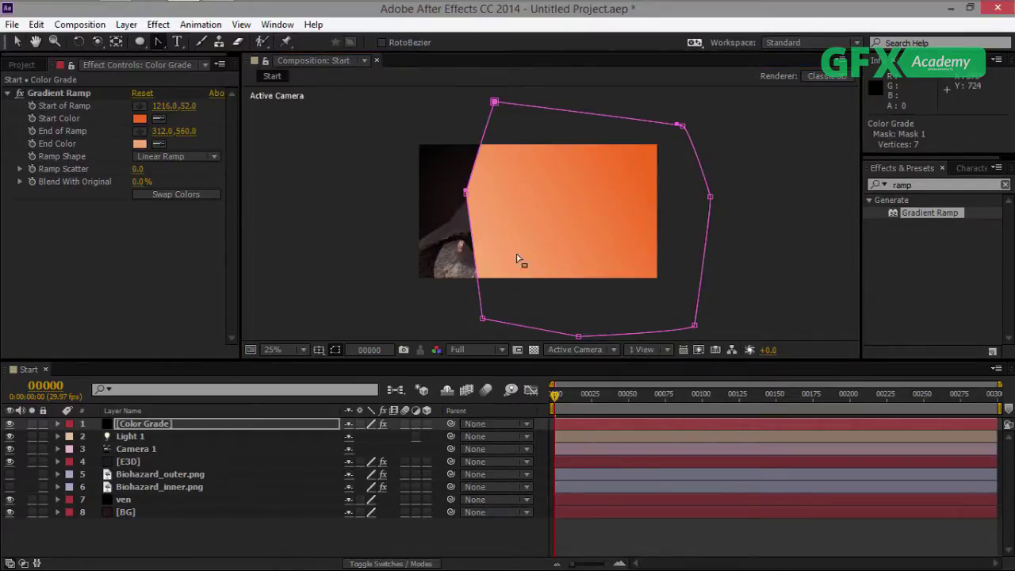
{"action": "left_click", "coordinate": [465, 192]}
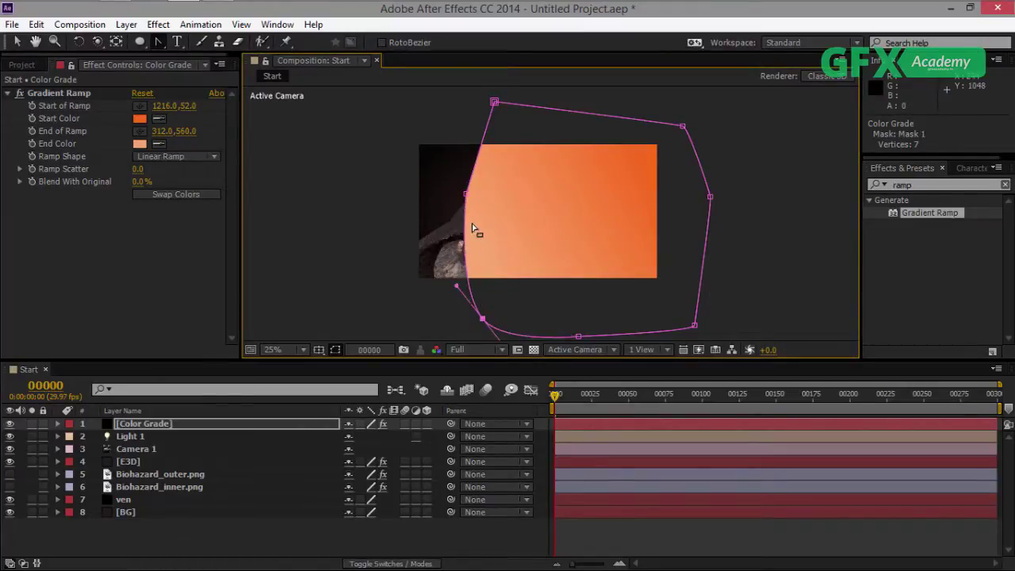
{"action": "left_click_drag", "start_coordinate": [465, 192], "coordinate": [480, 147]}
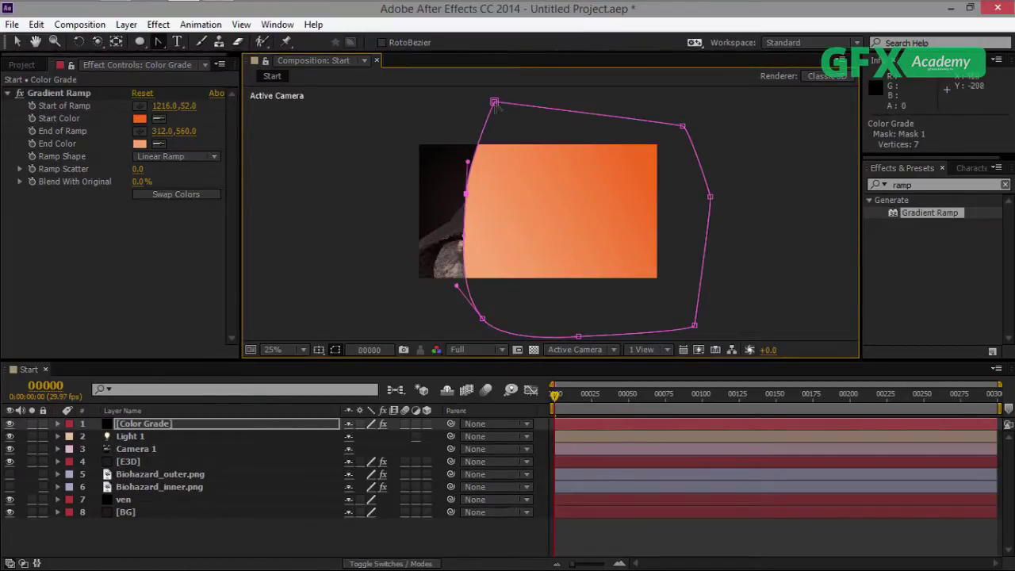
{"action": "left_click_drag", "start_coordinate": [494, 101], "coordinate": [542, 87]}
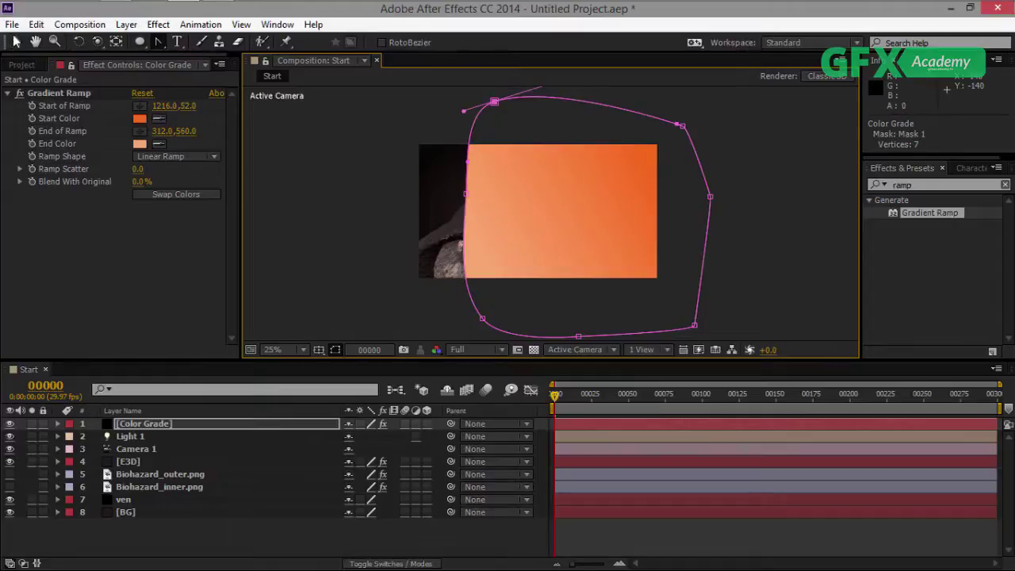
{"action": "key", "text": "v"}
{"action": "left_click_drag", "start_coordinate": [494, 103], "coordinate": [552, 119]}
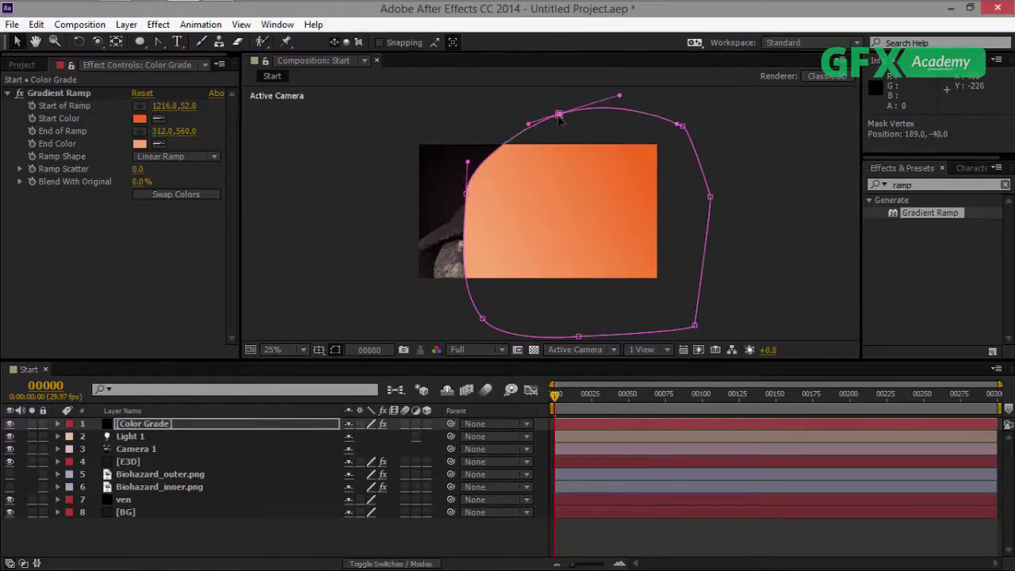
{"action": "mouse_move", "coordinate": [468, 196]}
{"action": "left_mouse_down"}
{"action": "mouse_move", "coordinate": [473, 231]}
{"action": "mouse_move", "coordinate": [471, 214]}
{"action": "left_mouse_up"}
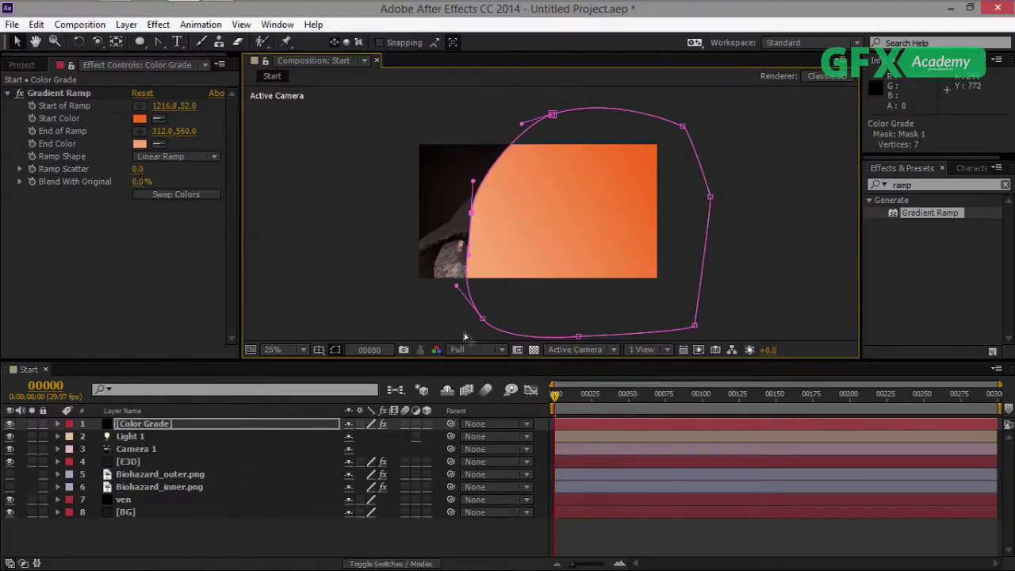
{"action": "left_click_drag", "start_coordinate": [488, 322], "coordinate": [523, 333]}
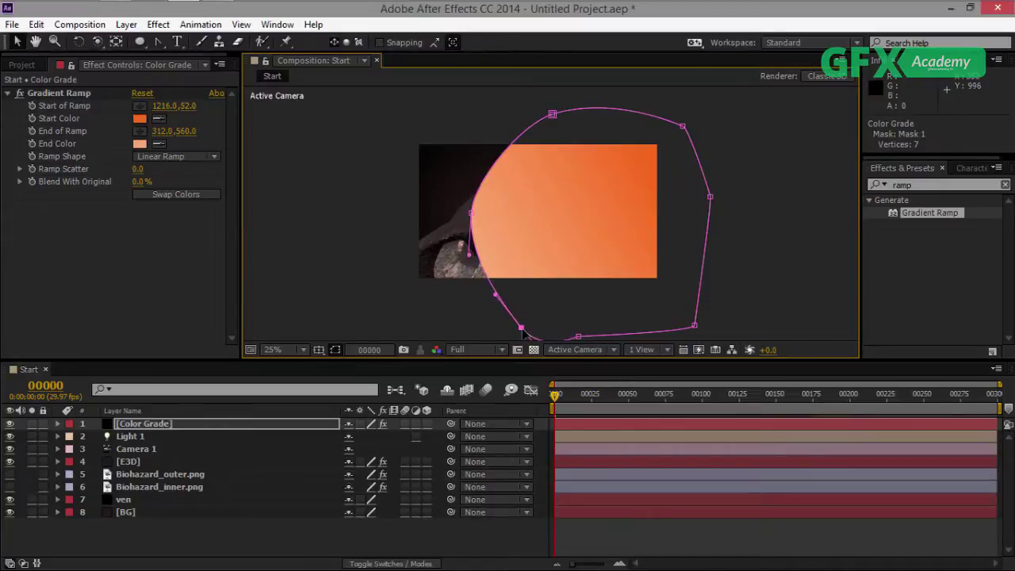
Feather the Color Grade mask by 490 pixels and set the layer's blending mode to Color.
{"action": "key", "text": "f"}
{"action": "left_click_drag", "start_coordinate": [369, 449], "coordinate": [705, 424]}
{"action": "left_click", "coordinate": [199, 427]}
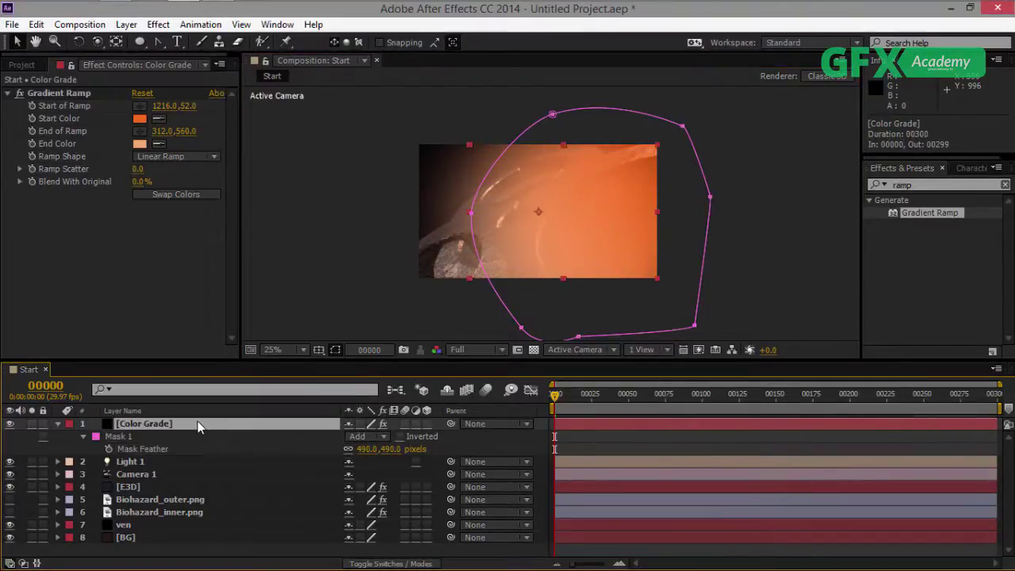
{"action": "key", "text": "F4"}
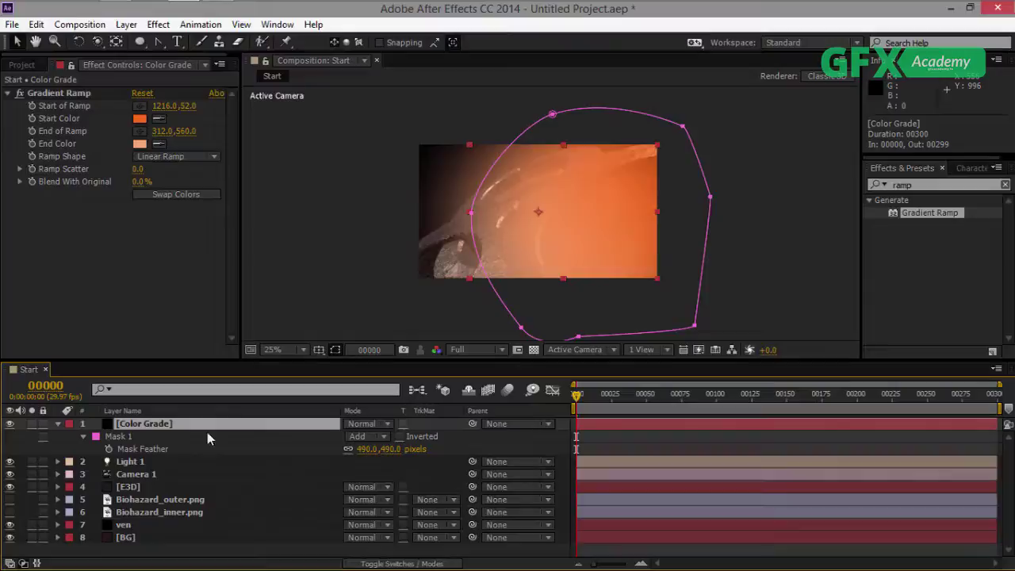
{"action": "left_click", "coordinate": [361, 423]}
{"action": "left_click", "coordinate": [411, 560]}
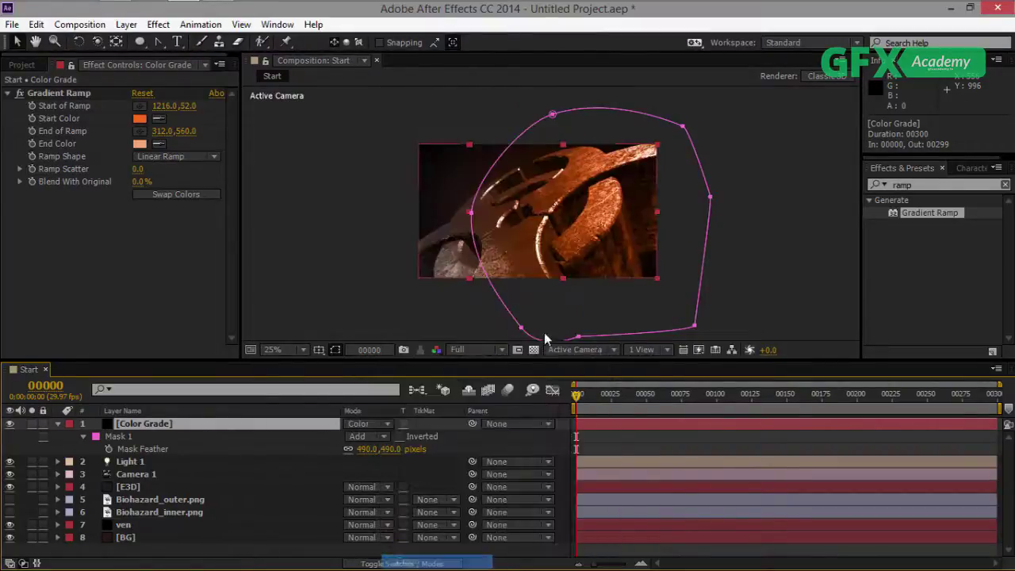
{"action": "scroll", "coordinate": [556, 243], "scroll_direction": "up", "scroll_amount": 2}
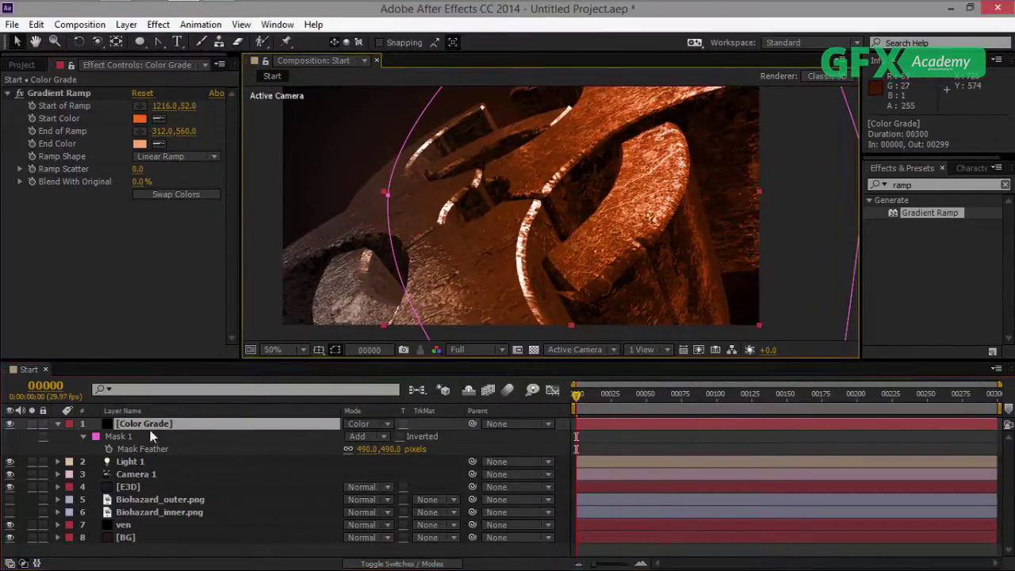
{"action": "left_click", "coordinate": [59, 423]}
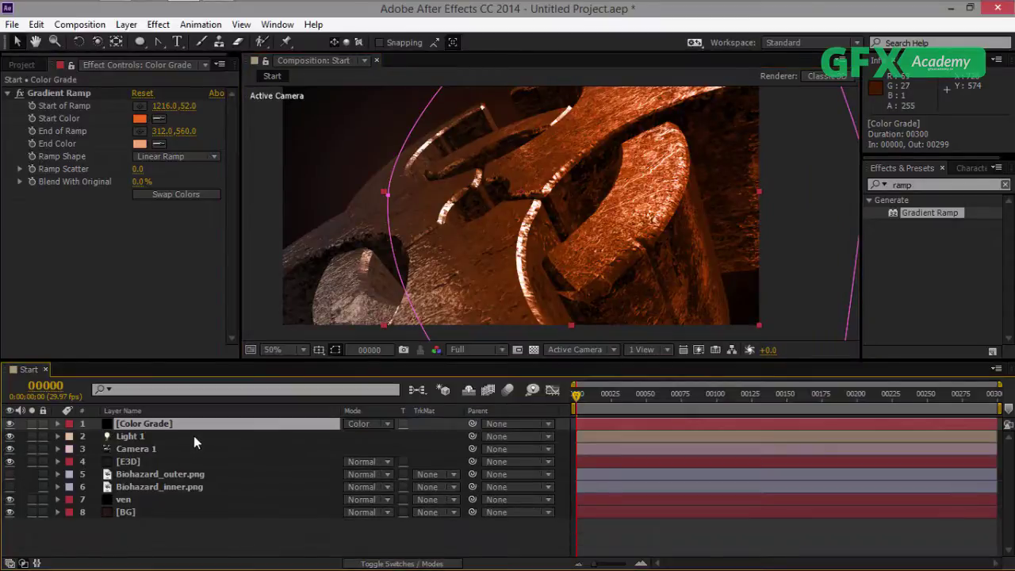
Lower the Color Grade layer's opacity to 27% and collapse its properties.
{"action": "key", "text": "t"}
{"action": "left_click_drag", "start_coordinate": [356, 445], "coordinate": [306, 441]}
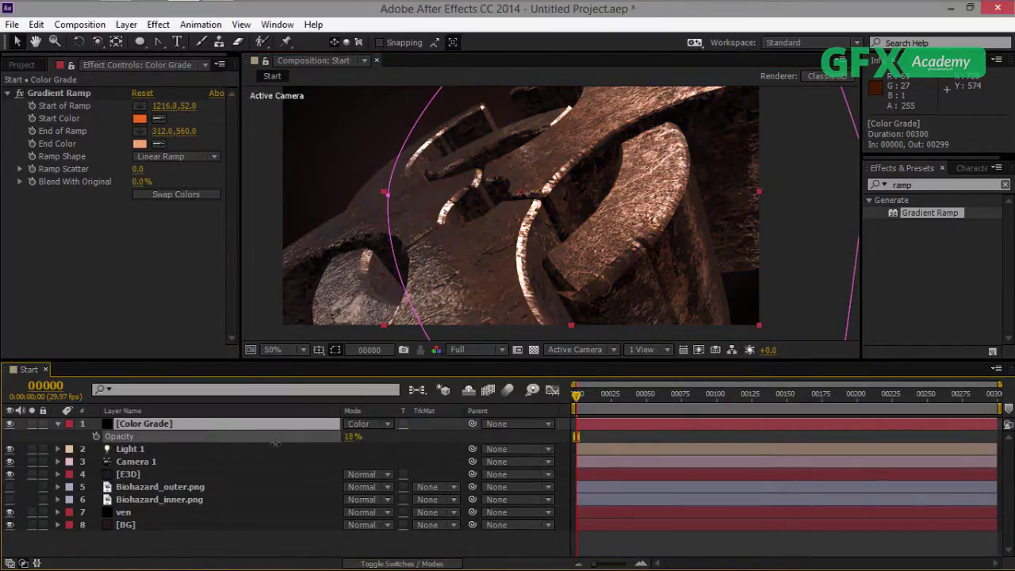
{"action": "key", "text": "Return"}
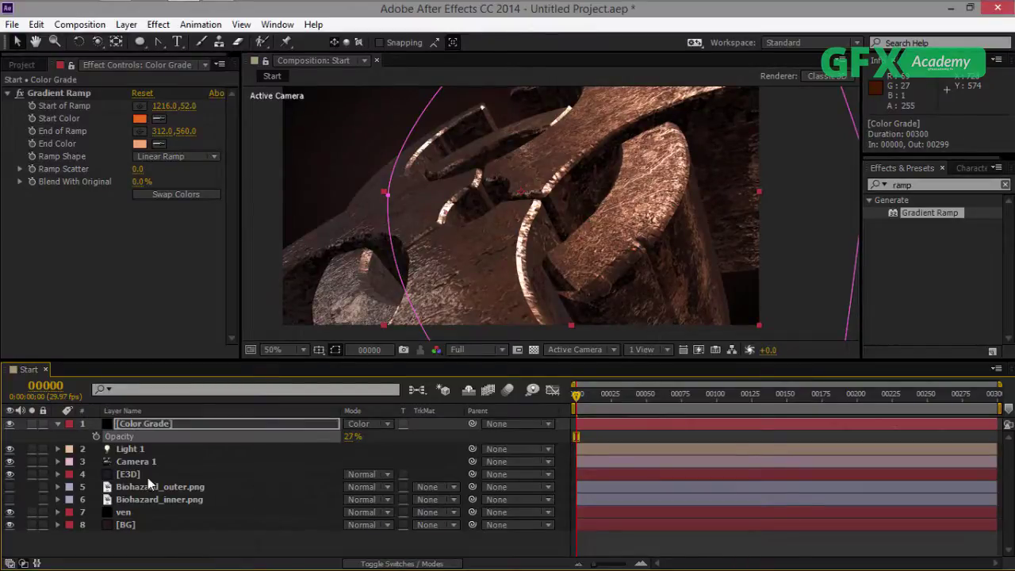
{"action": "left_click", "coordinate": [58, 427]}
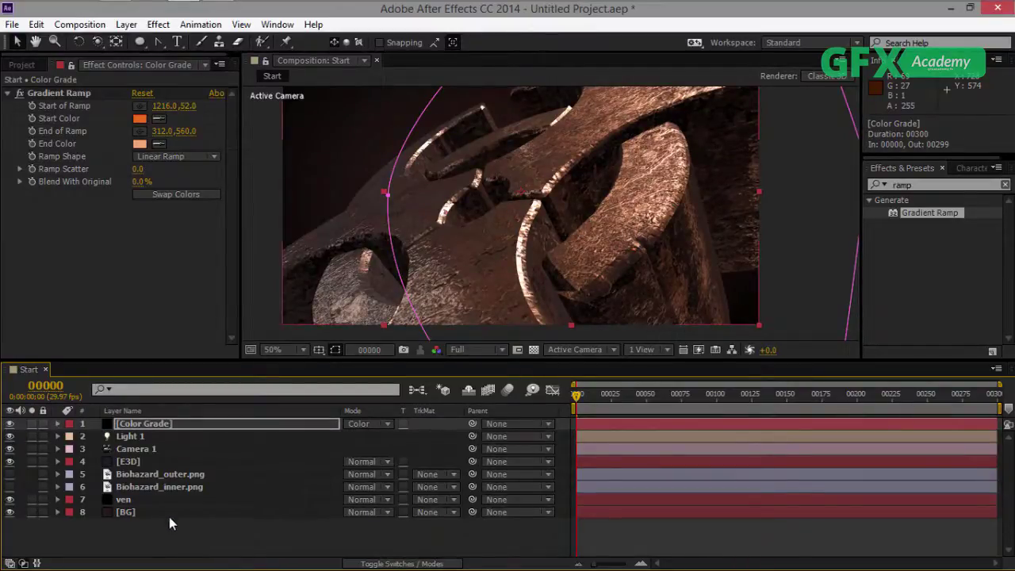
{"action": "left_click", "coordinate": [168, 512]}
{"action": "scroll", "coordinate": [591, 285], "scroll_direction": "down", "scroll_amount": 2}
{"action": "scroll", "coordinate": [580, 244], "scroll_direction": "up", "scroll_amount": 2}
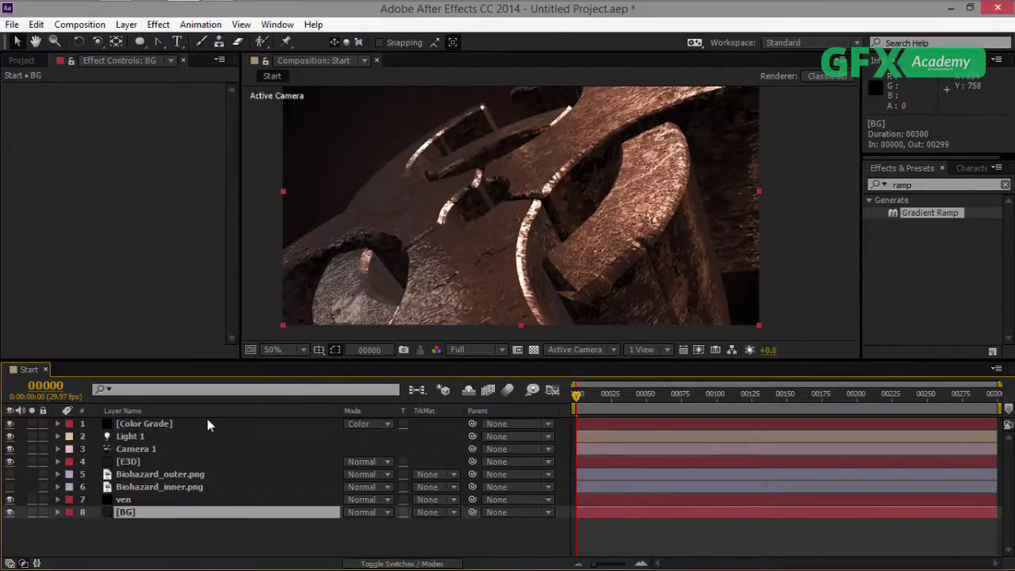
Add an adjustment layer above the Color Grade layer and open its name for editing.
{"action": "left_click", "coordinate": [188, 426]}
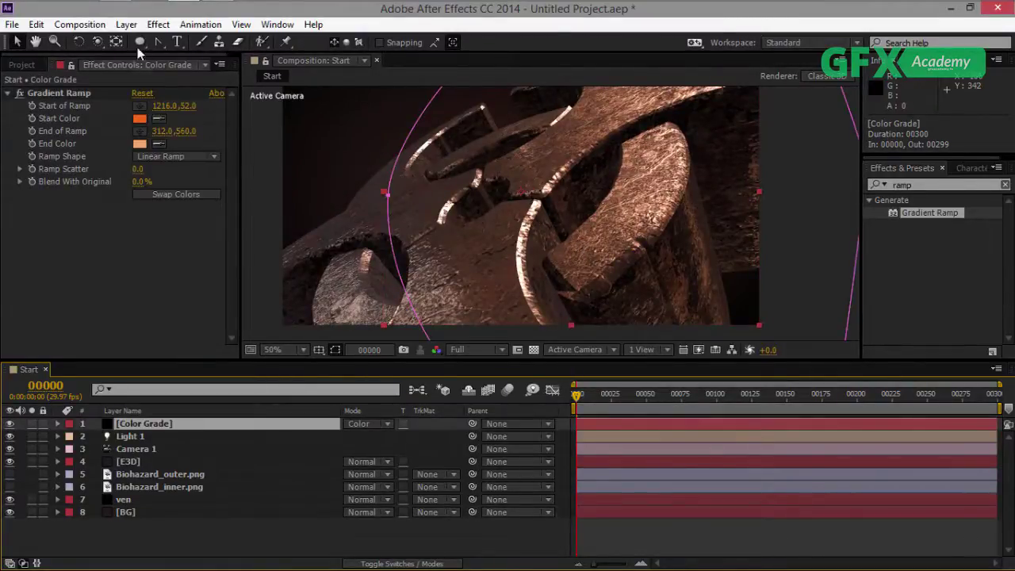
{"action": "left_click", "coordinate": [126, 24]}
{"action": "mouse_move", "coordinate": [230, 22]}
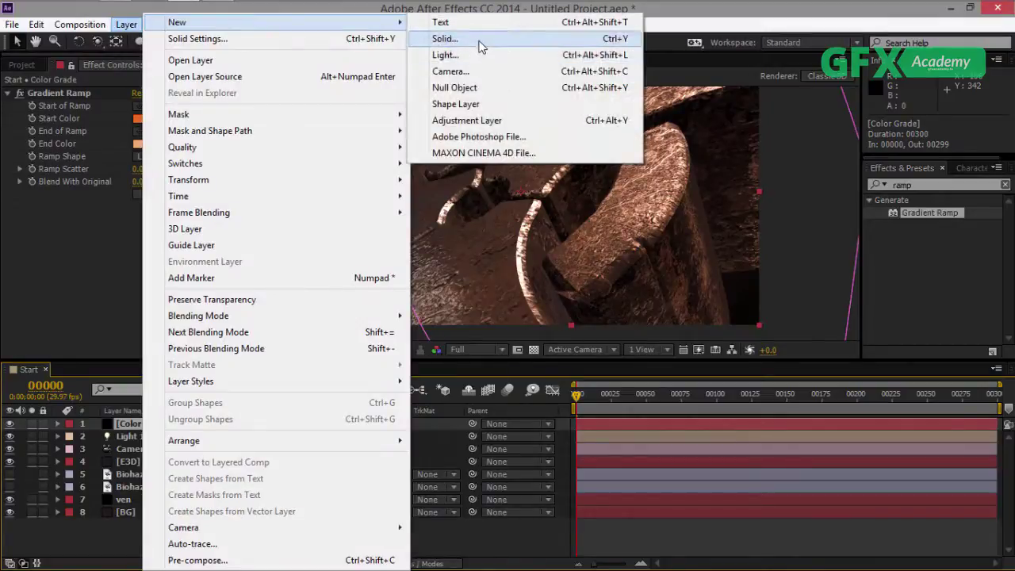
{"action": "left_click", "coordinate": [467, 120]}
{"action": "key", "text": "Return"}
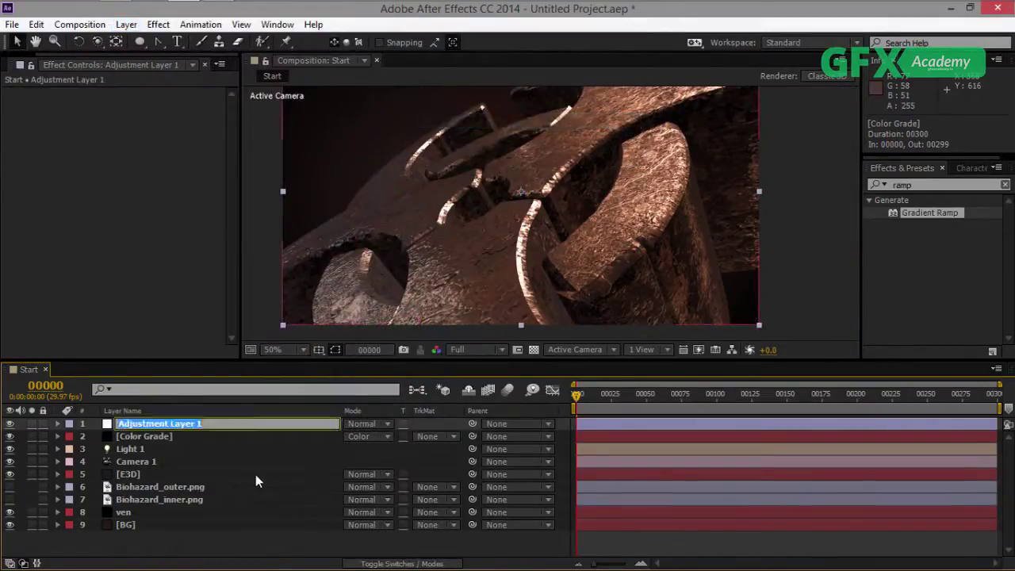
Rename the new adjustment layer to CC and search the effects for "curv".
{"action": "type", "text": "CC"}
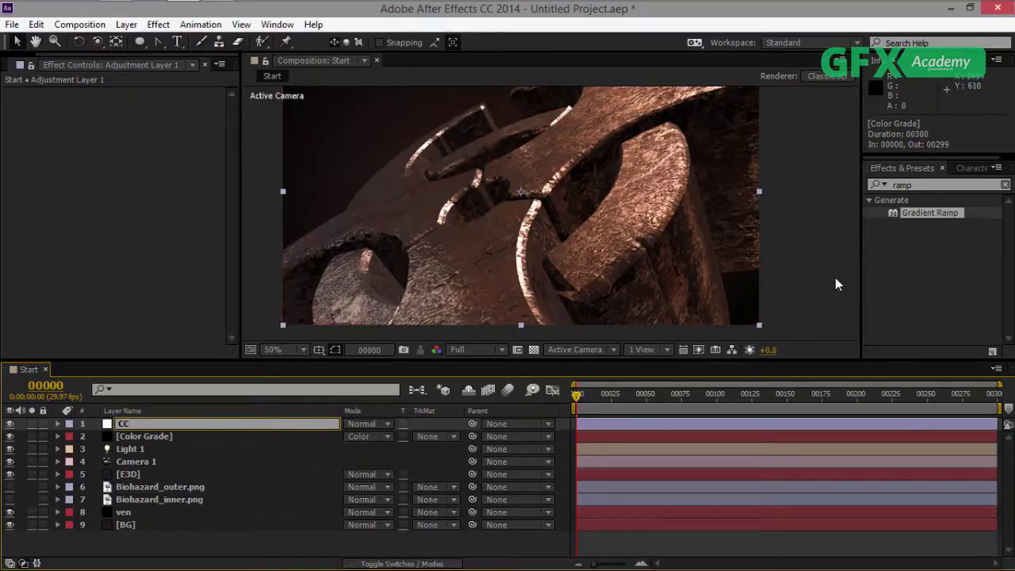
{"action": "key", "text": "Return"}
{"action": "left_click", "coordinate": [892, 184]}
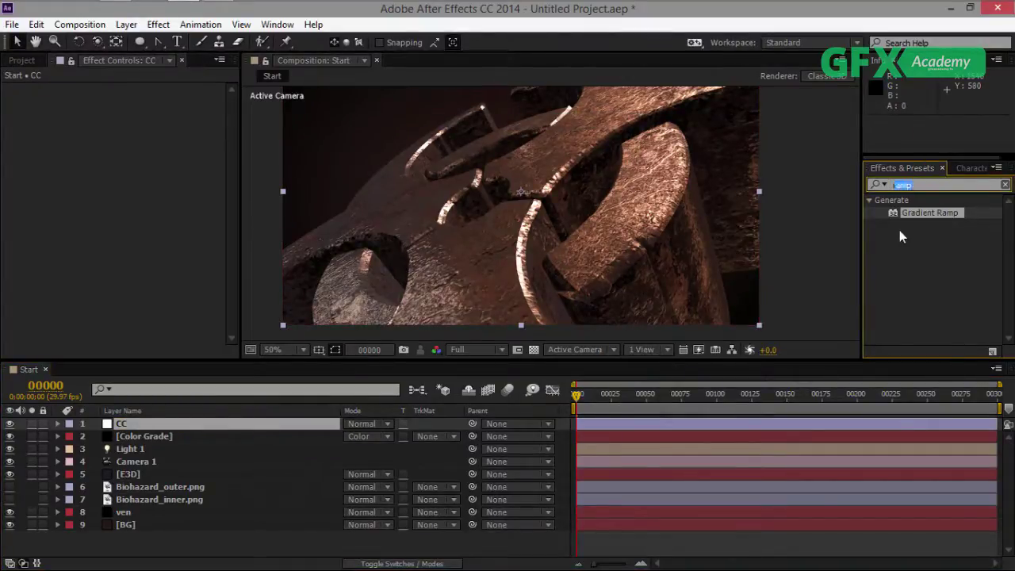
{"action": "type", "text": "rv"}
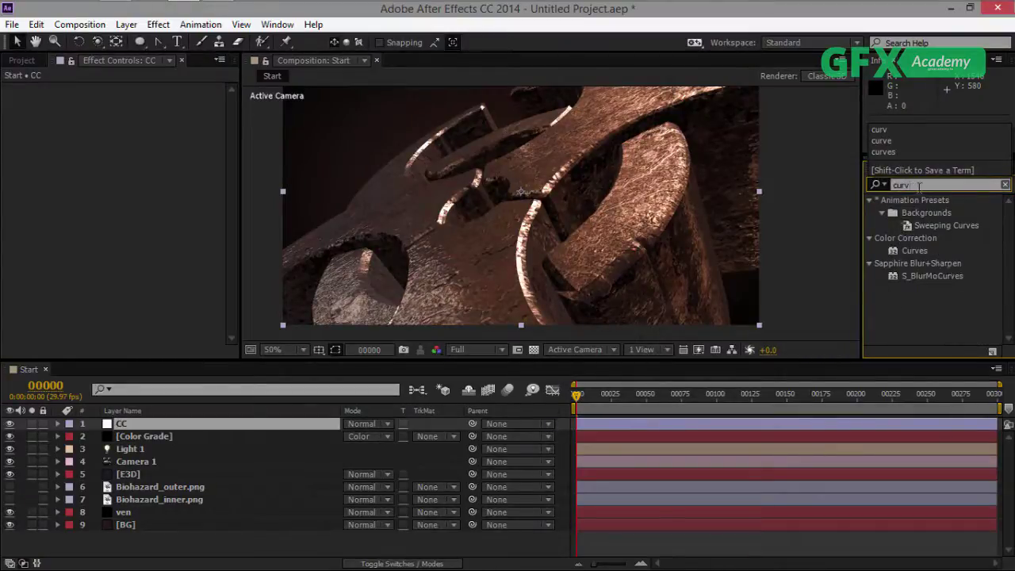
Find the Box Blur effect and apply it to the adjustment layer.
{"action": "left_click_drag", "start_coordinate": [917, 186], "coordinate": [892, 185]}
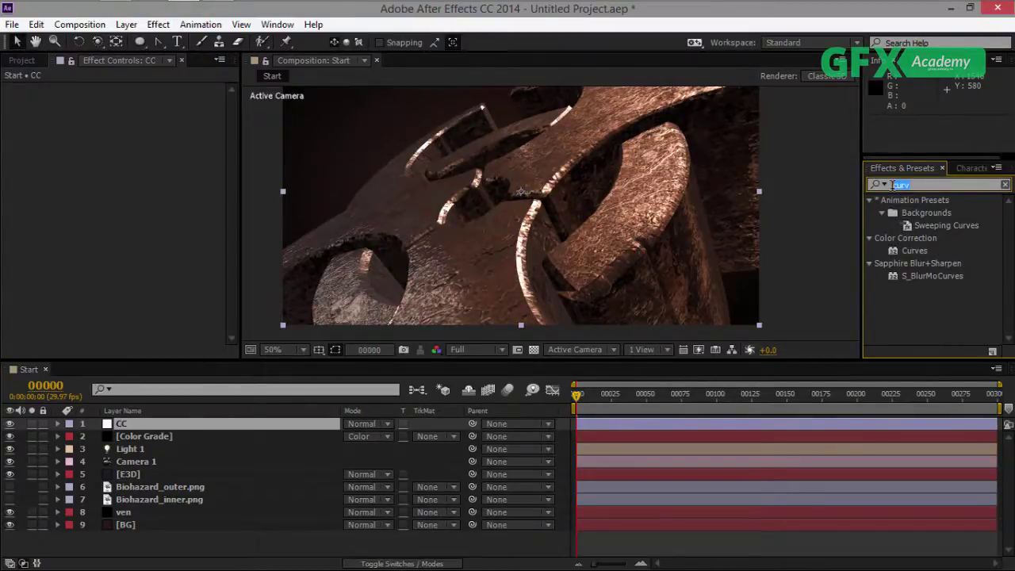
{"action": "type", "text": "box b"}
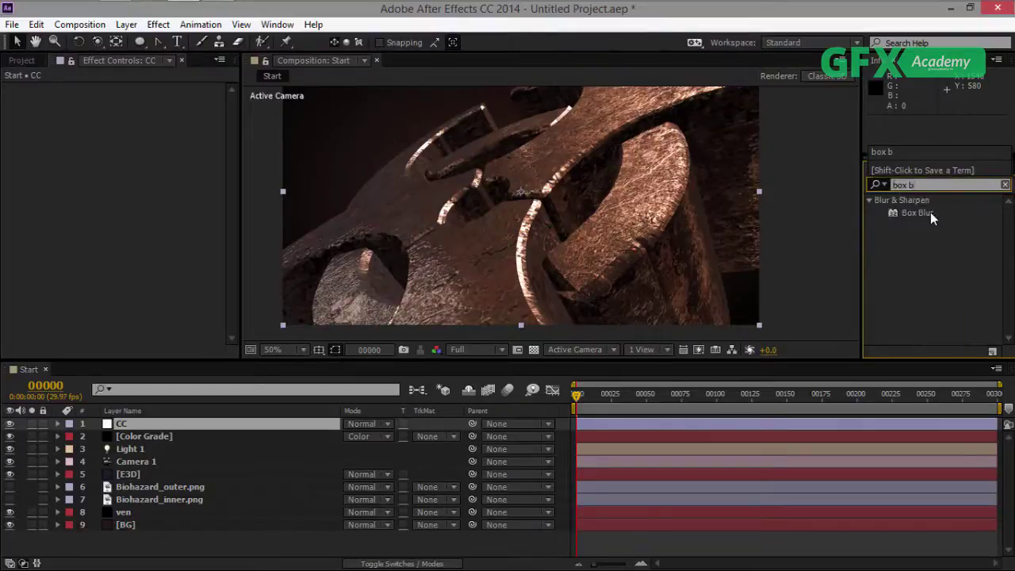
{"action": "double_click", "coordinate": [917, 213]}
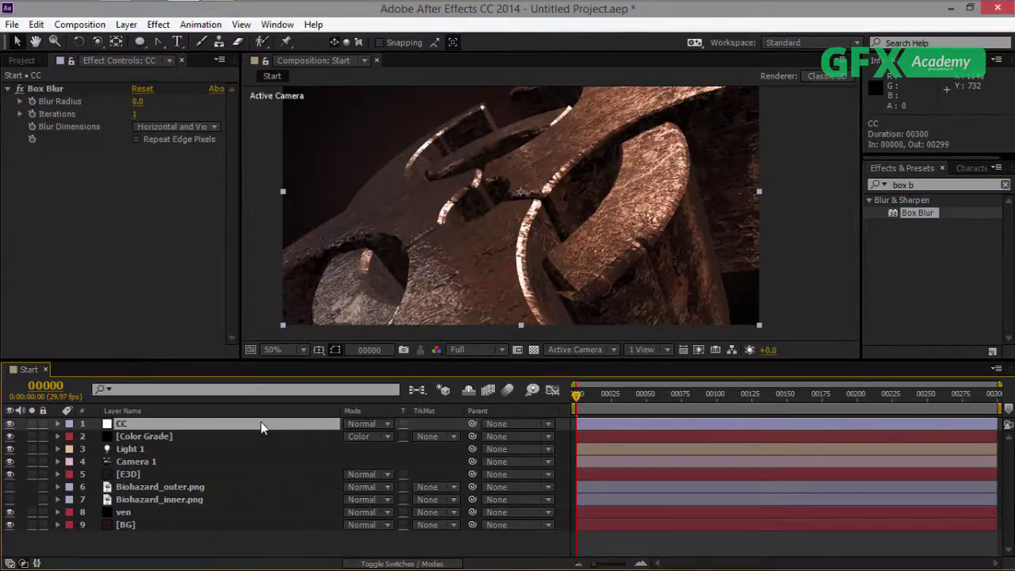
Rename the adjustment layer to Total Glow.
{"action": "key", "text": "Return"}
{"action": "type", "text": "Tota"}
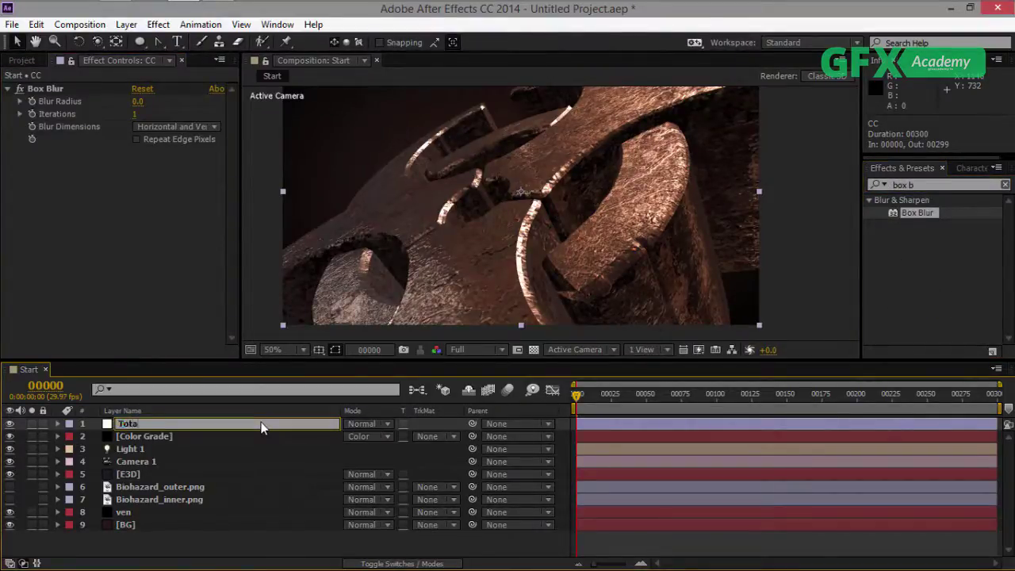
{"action": "type", "text": "l Glow"}
{"action": "key", "text": "Return"}
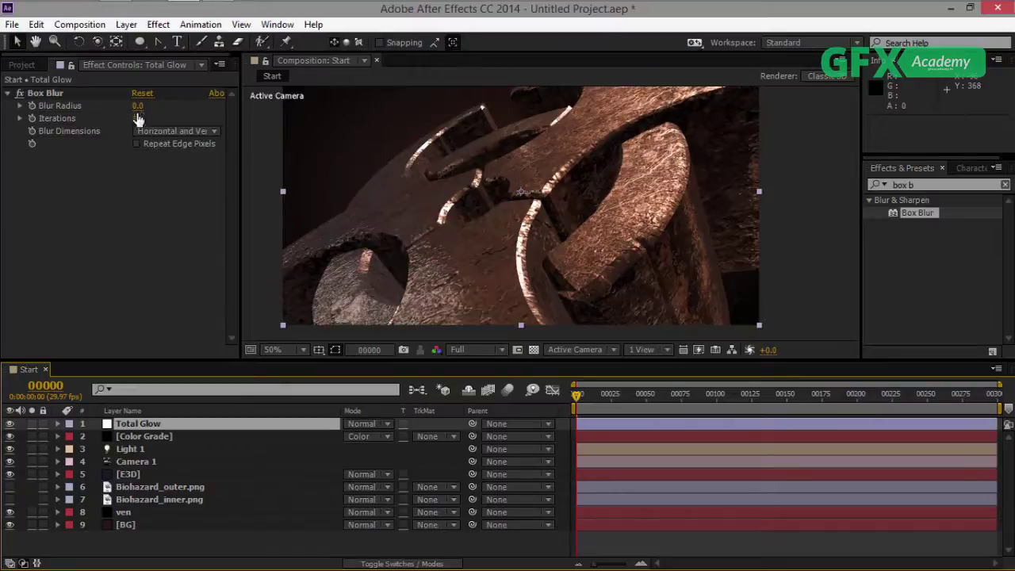
Set the Box Blur radius to 7.0 with 2 iterations and enable Repeat Edge Pixels.
{"action": "left_click_drag", "start_coordinate": [137, 105], "coordinate": [187, 149]}
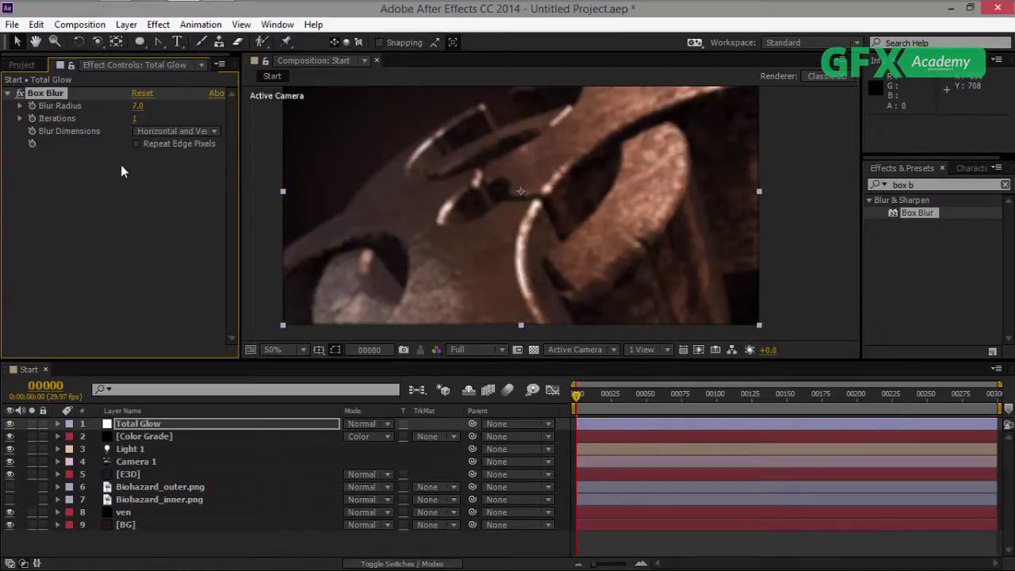
{"action": "left_click", "coordinate": [136, 143]}
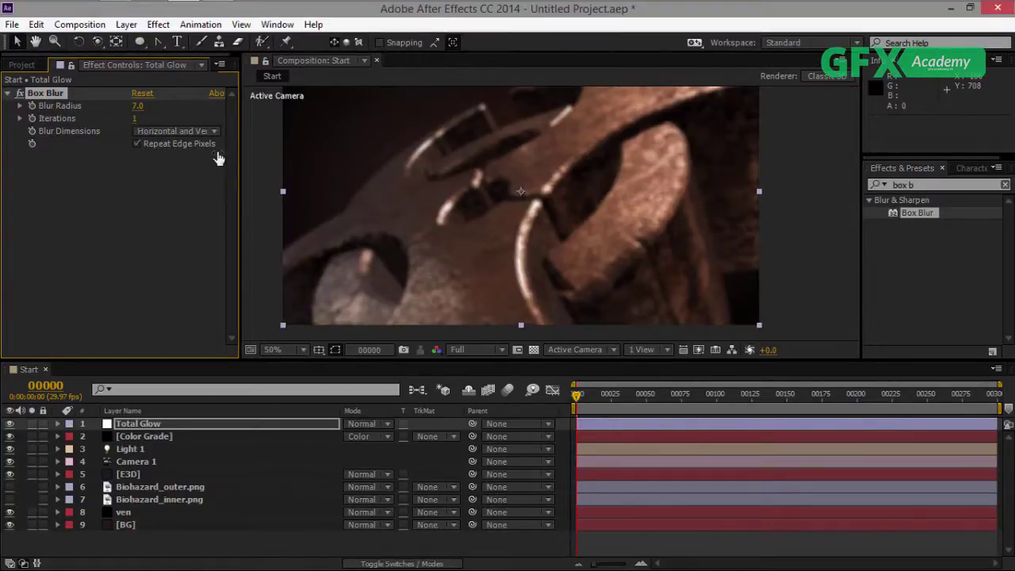
{"action": "left_click", "coordinate": [137, 119]}
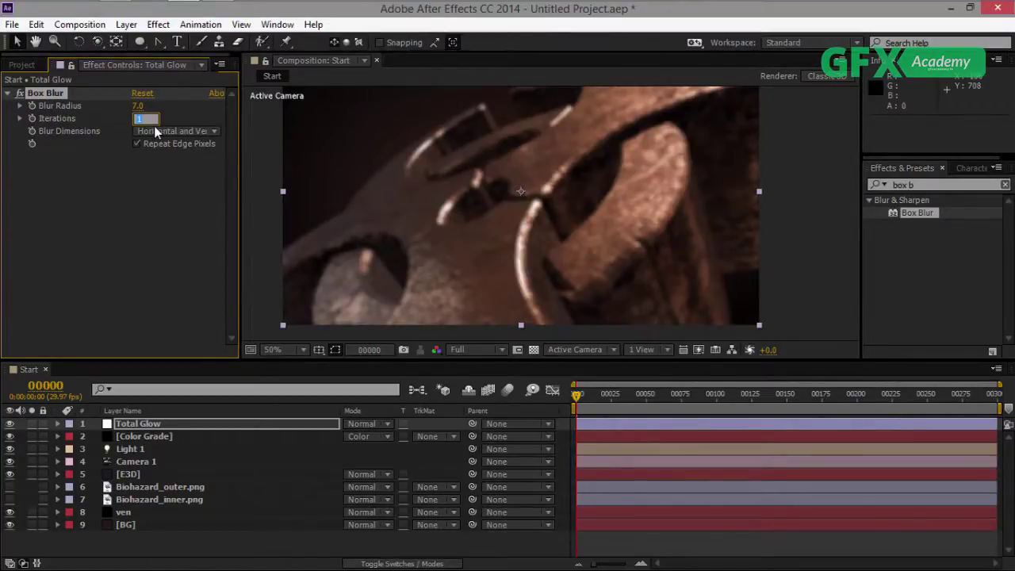
{"action": "type", "text": "2"}
{"action": "key", "text": "Return"}
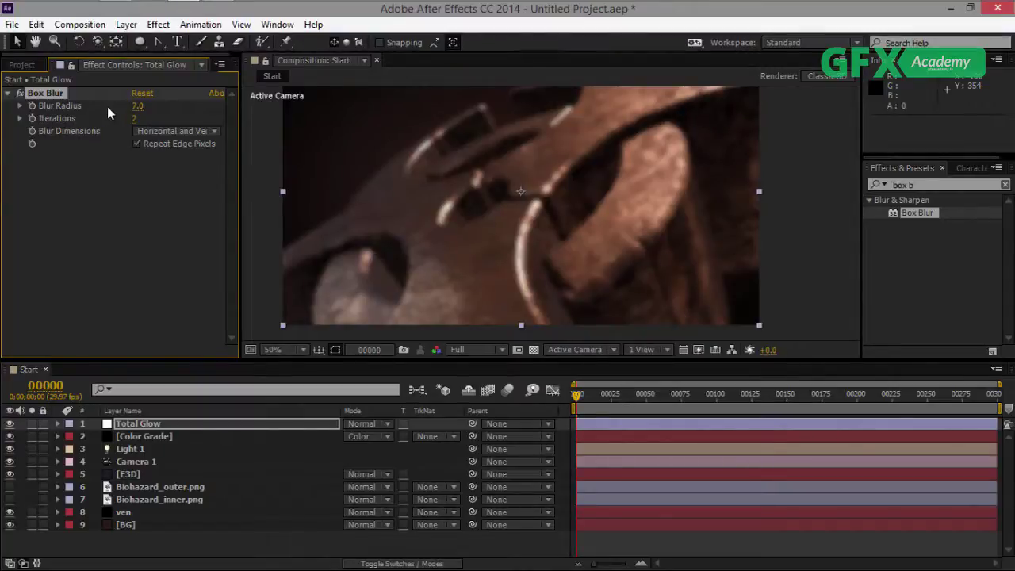
Try Overlay as the Total Glow layer's blending mode and settle on Soft Light.
{"action": "left_click", "coordinate": [238, 425]}
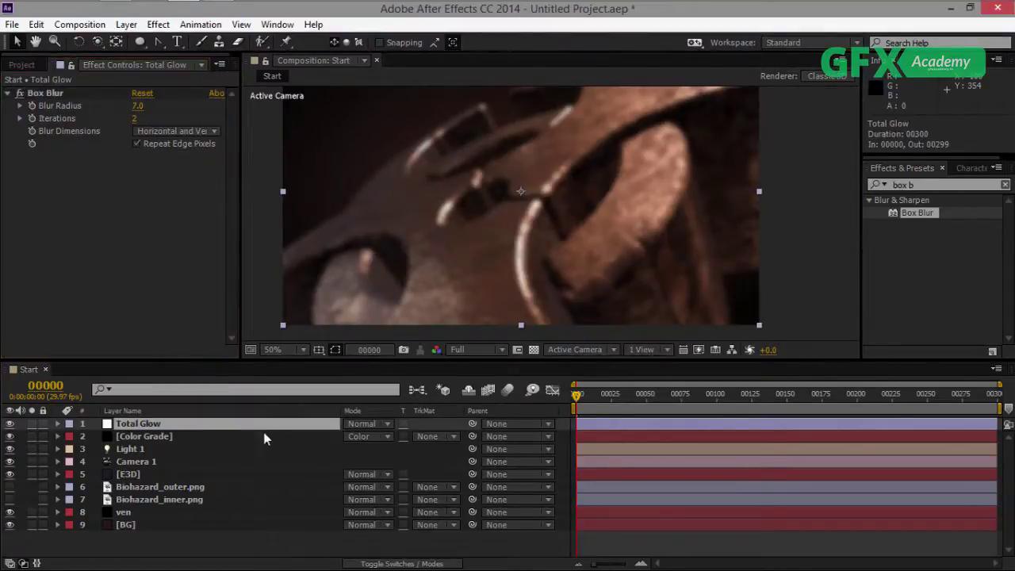
{"action": "left_click", "coordinate": [364, 423]}
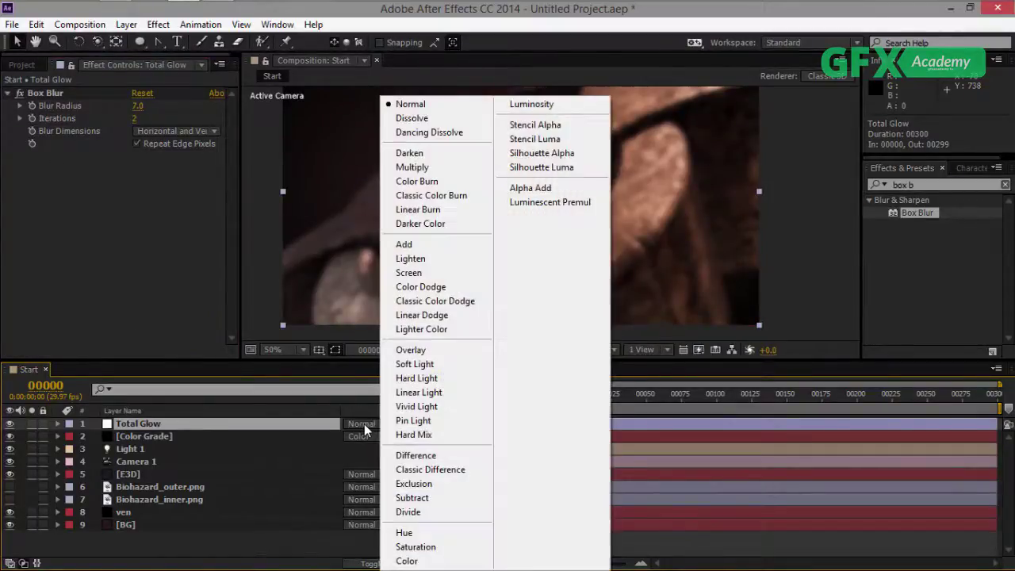
{"action": "left_click", "coordinate": [410, 349]}
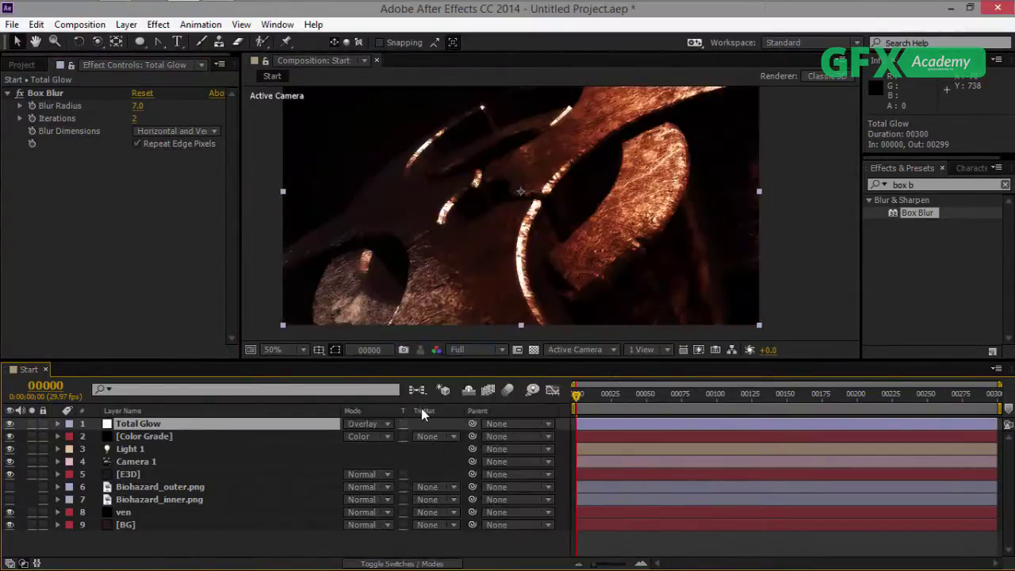
{"action": "left_click", "coordinate": [371, 423]}
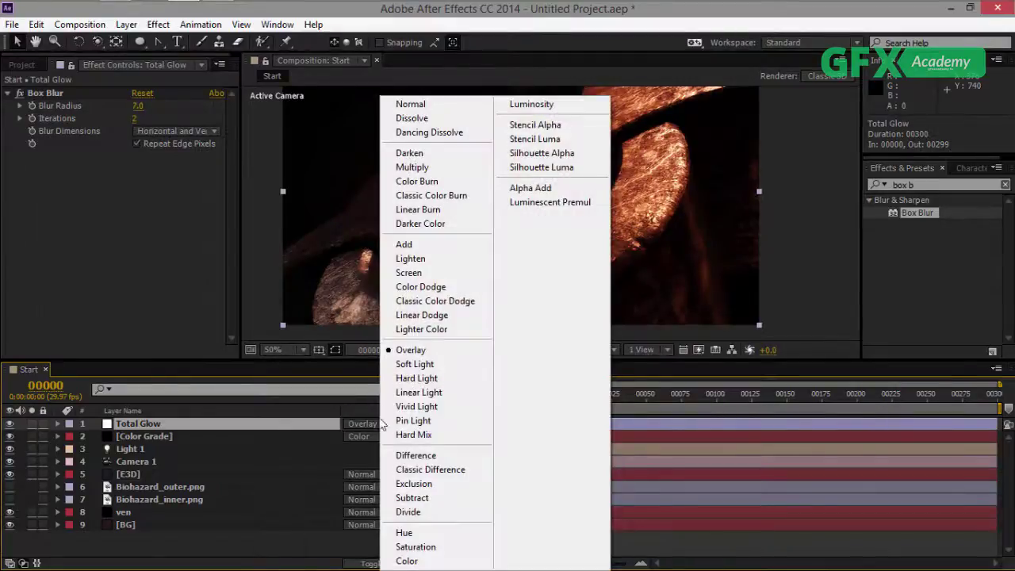
{"action": "left_click", "coordinate": [409, 364]}
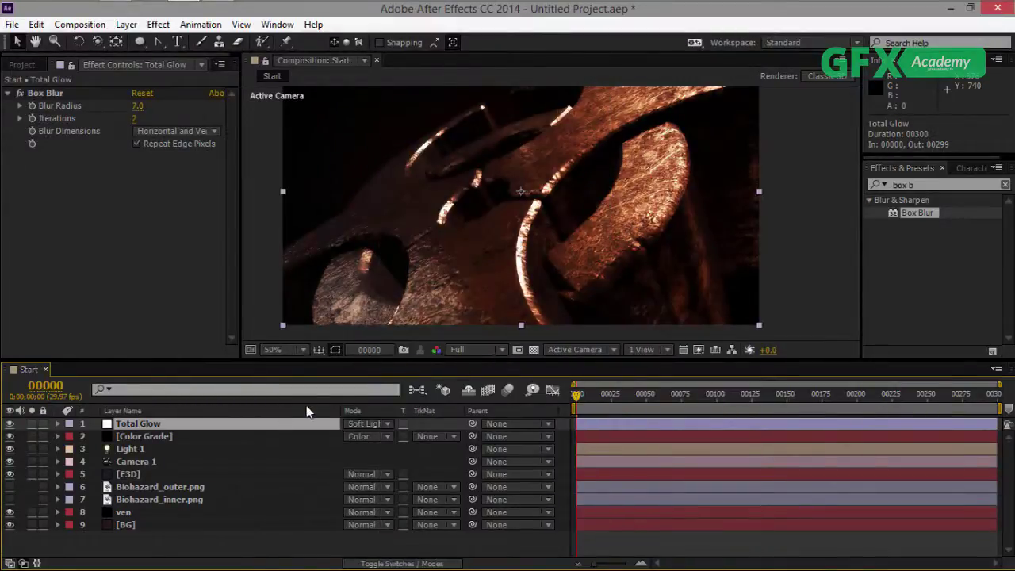
Lower the Total Glow layer's opacity to 31% and compare the image with the layer hidden and shown.
{"action": "key", "text": "t"}
{"action": "left_click_drag", "start_coordinate": [351, 437], "coordinate": [290, 441]}
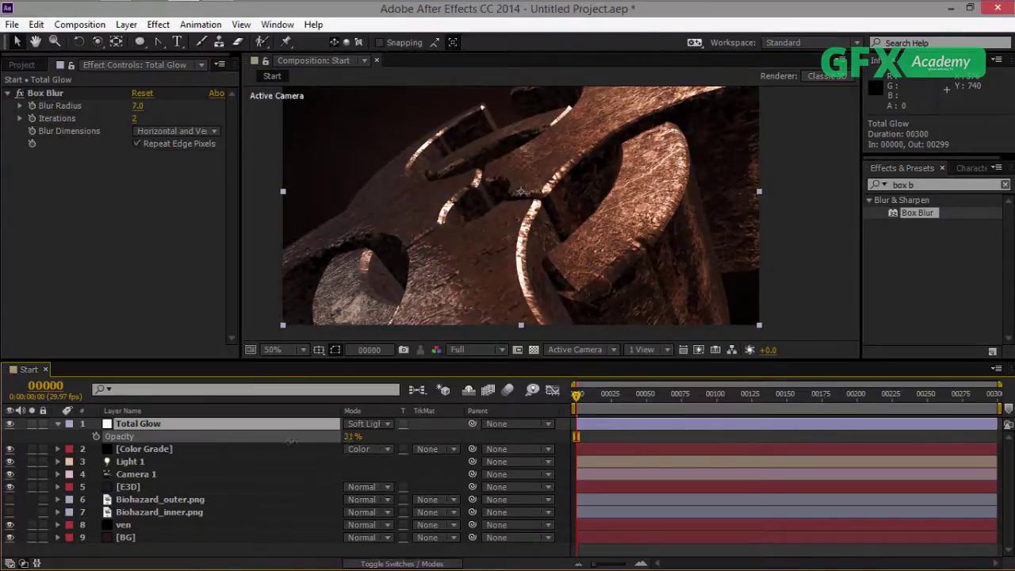
{"action": "key", "text": "F2"}
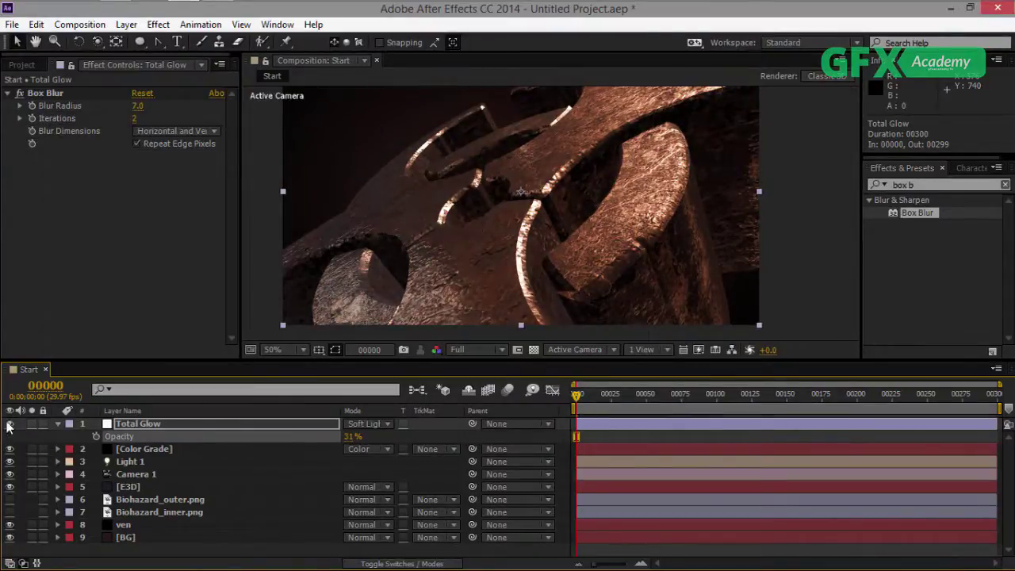
{"action": "left_click", "coordinate": [10, 427]}
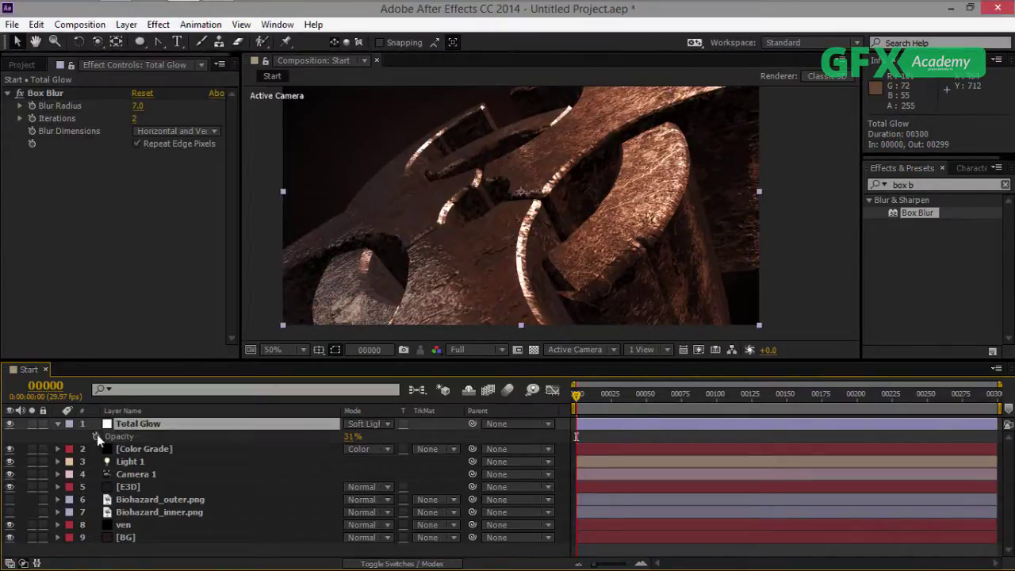
{"action": "left_click", "coordinate": [61, 424]}
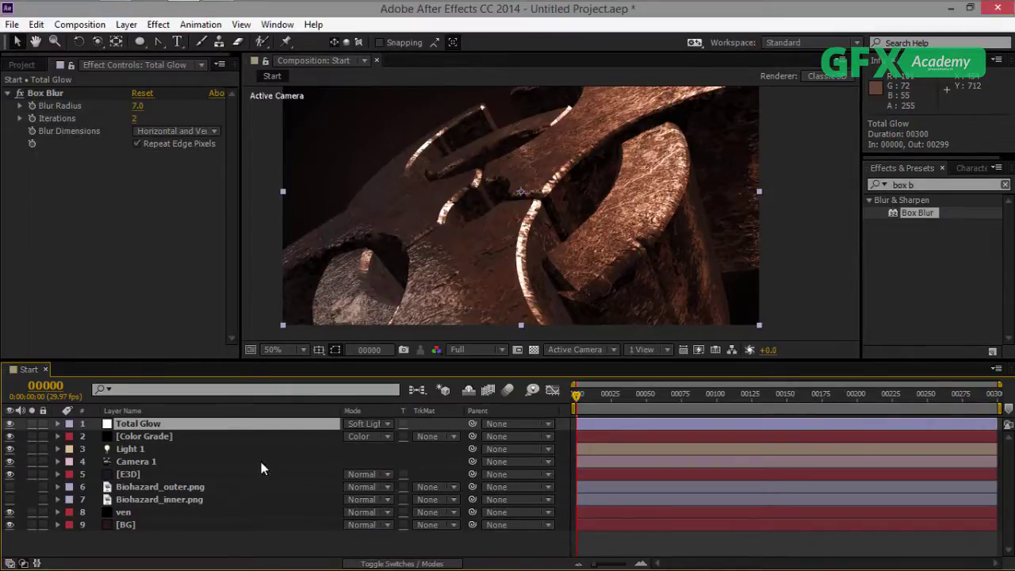
Set the Total Glow layer's opacity to 25% and collapse its properties.
{"action": "key", "text": "t"}
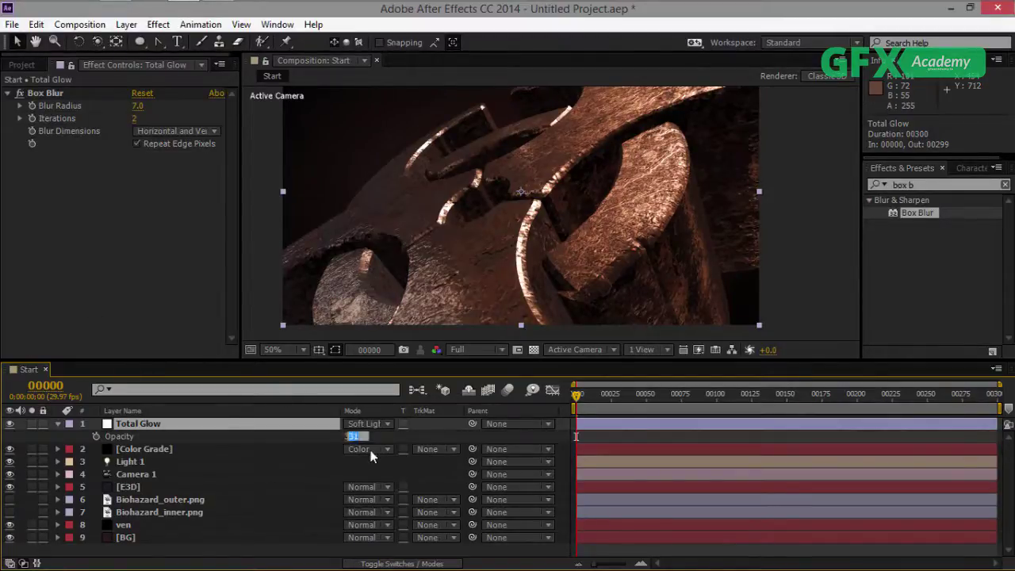
{"action": "left_click", "coordinate": [357, 436]}
{"action": "key", "text": "Return"}
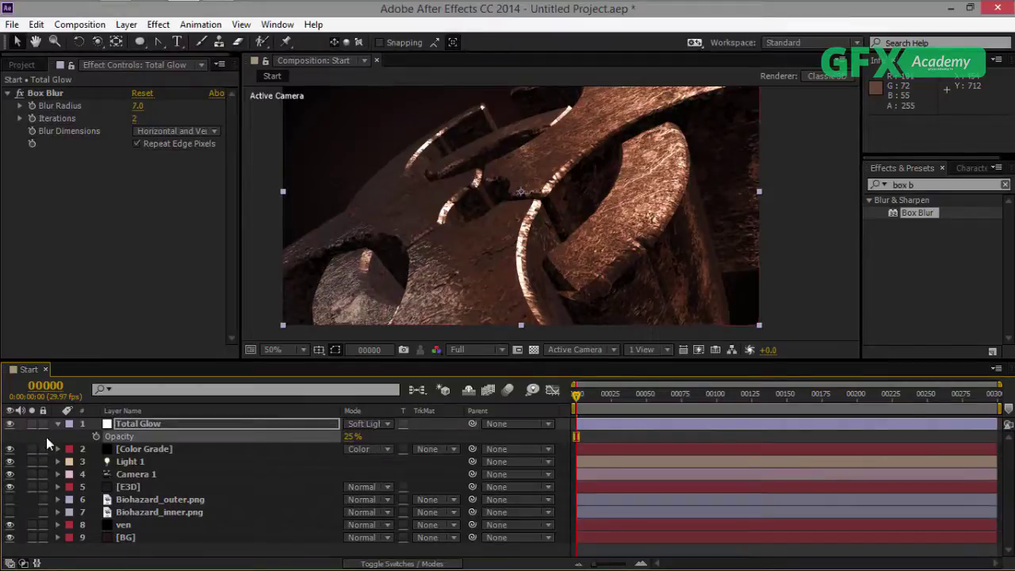
{"action": "left_click", "coordinate": [57, 423]}
Create a new adjustment layer above all other layers and name it Look.
{"action": "left_click", "coordinate": [191, 524]}
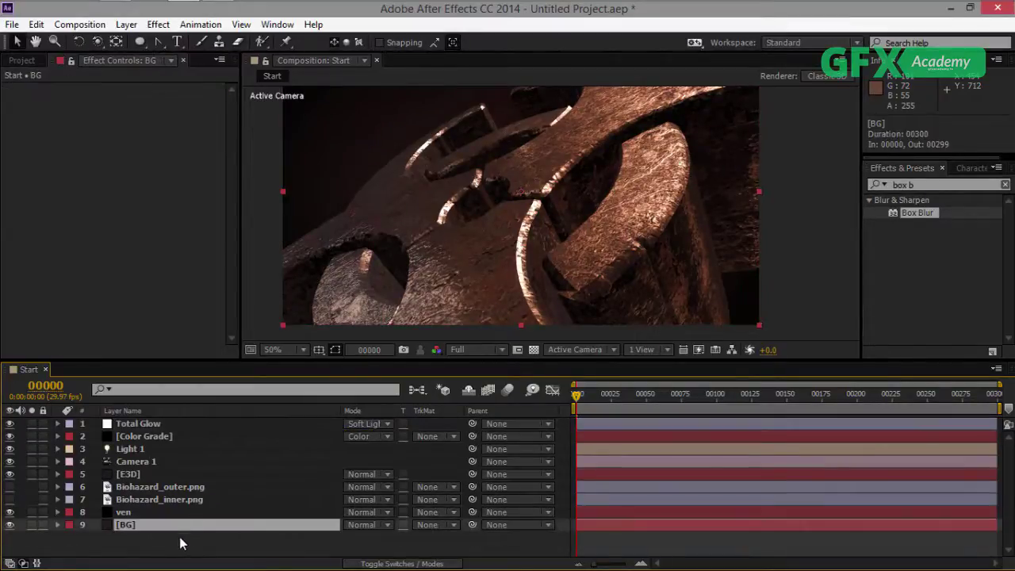
{"action": "left_click", "coordinate": [180, 544]}
{"action": "key", "text": "ctrl+alt+y"}
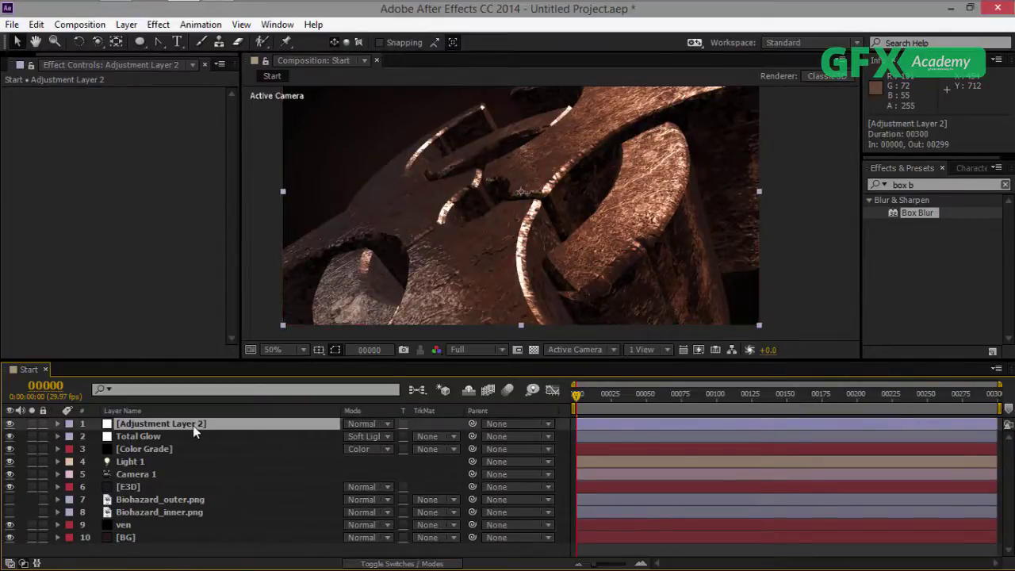
{"action": "key", "text": "Return"}
{"action": "type", "text": "Look"}
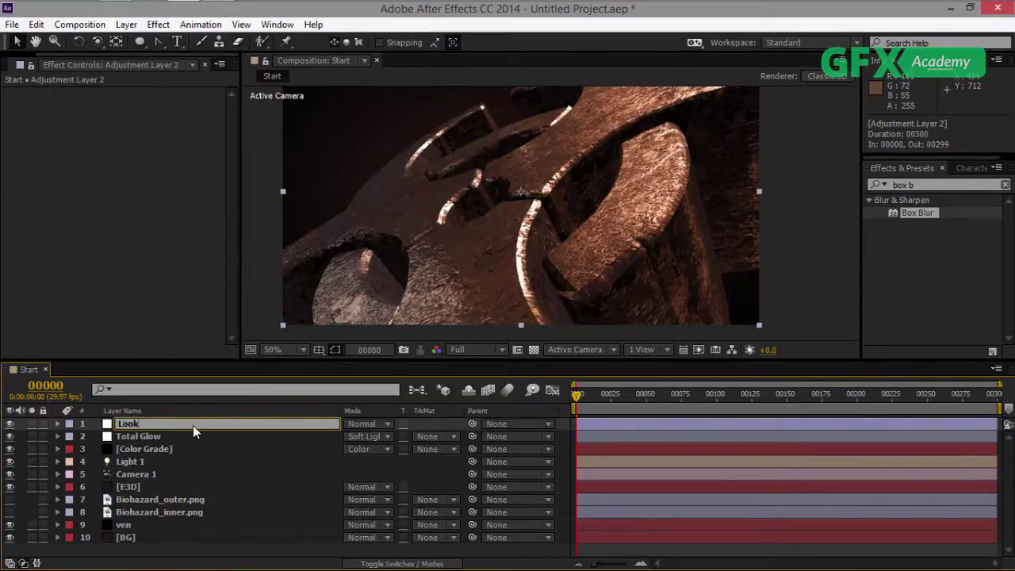
{"action": "key", "text": "Return"}
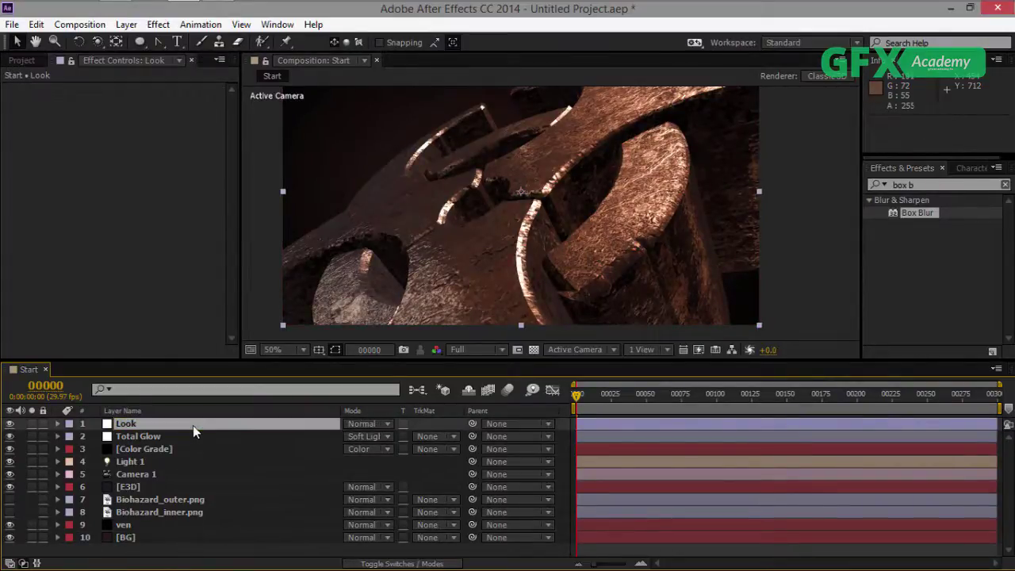
Apply a Photo Filter effect to the Look layer, using Warming Filter (LBA) at 41% density.
{"action": "left_click", "coordinate": [918, 184]}
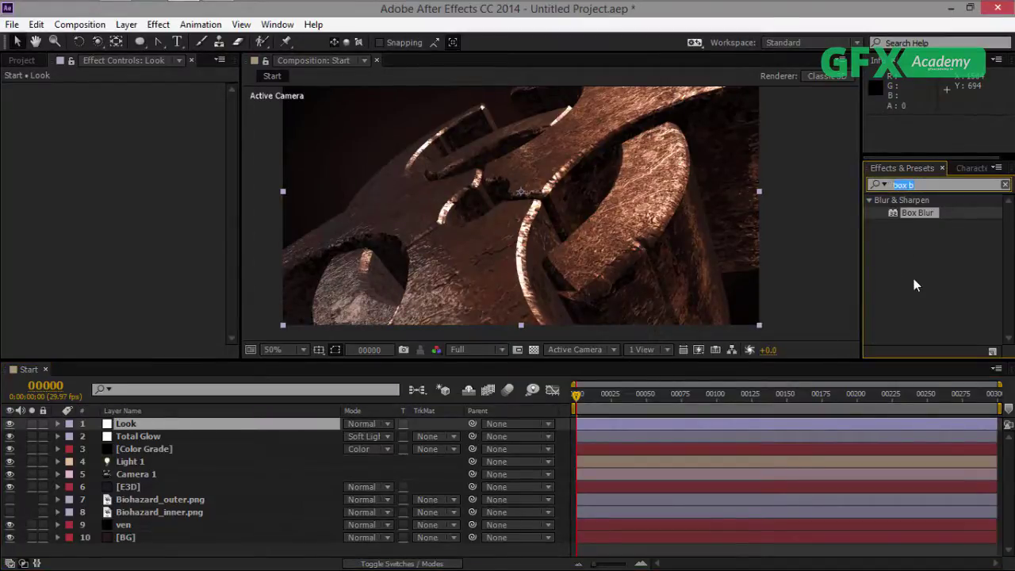
{"action": "type", "text": "photo"}
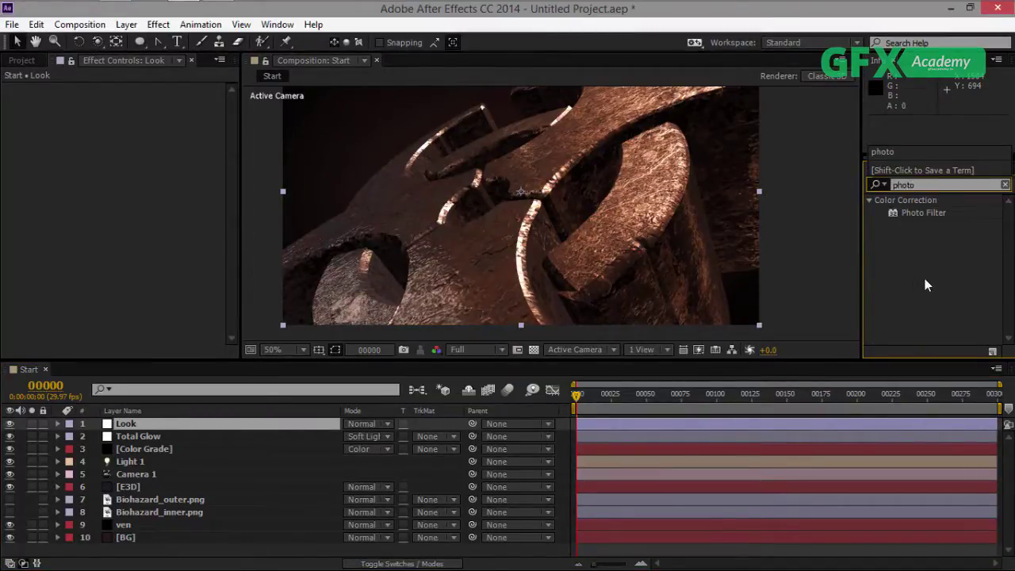
{"action": "double_click", "coordinate": [920, 212]}
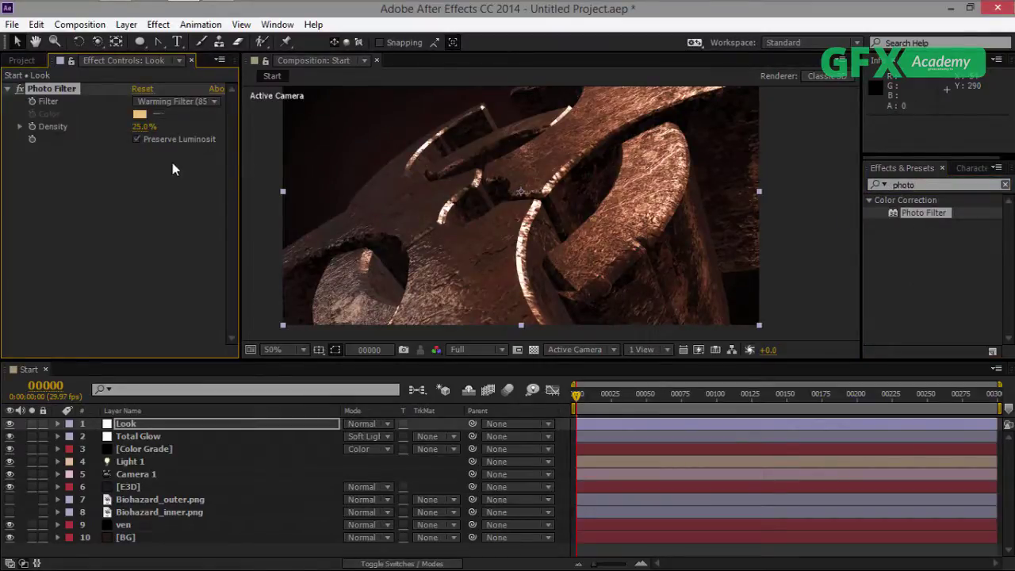
{"action": "left_click", "coordinate": [184, 102]}
{"action": "left_click", "coordinate": [198, 134]}
{"action": "mouse_move", "coordinate": [147, 127]}
{"action": "left_mouse_down"}
{"action": "mouse_move", "coordinate": [162, 127]}
{"action": "mouse_move", "coordinate": [136, 135]}
{"action": "mouse_move", "coordinate": [152, 127]}
{"action": "left_mouse_up"}
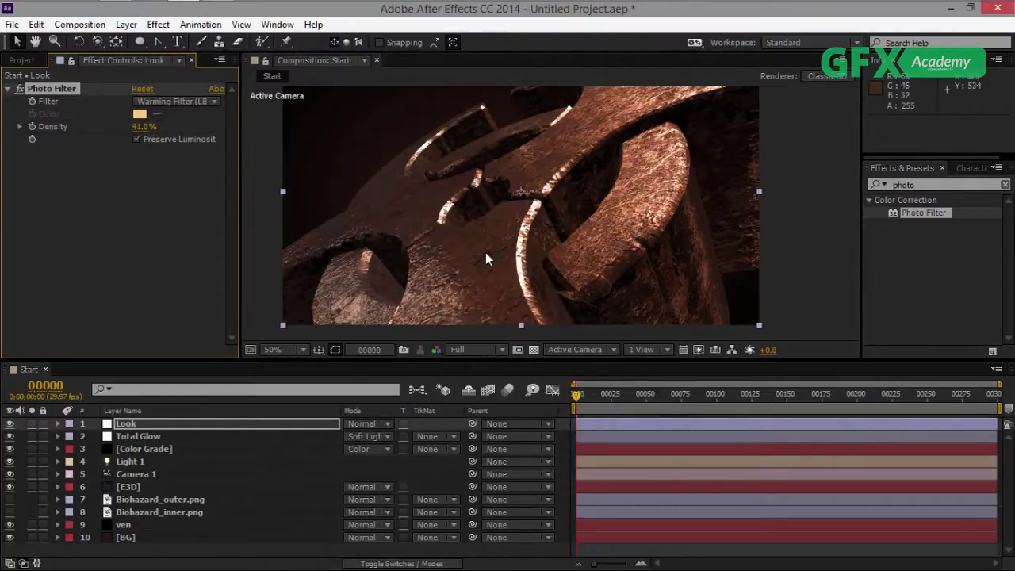
Find the Unsharp Mask effect and apply it to the Look layer.
{"action": "left_click", "coordinate": [233, 425]}
{"action": "left_click", "coordinate": [955, 261]}
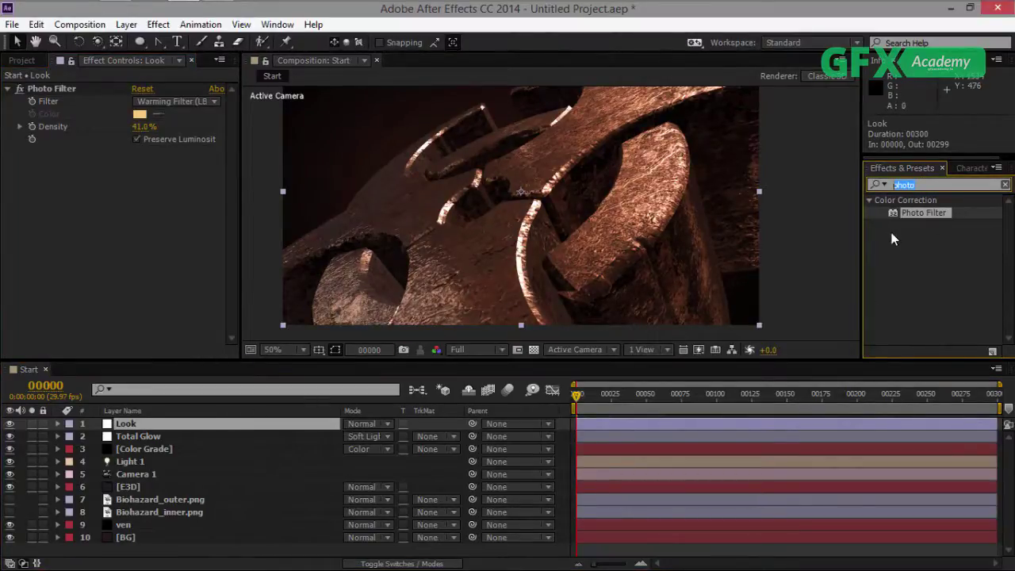
{"action": "type", "text": "unsh"}
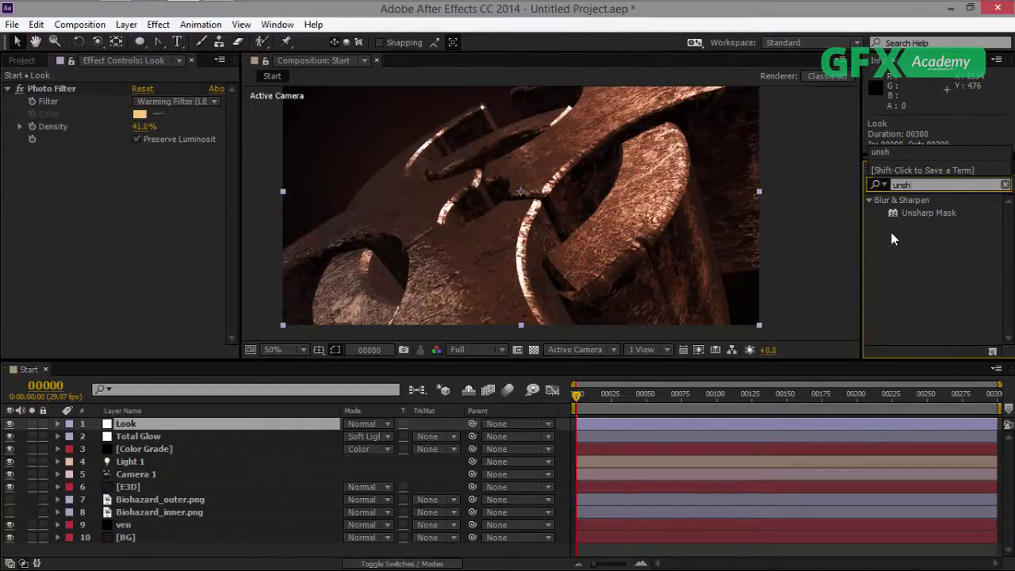
{"action": "double_click", "coordinate": [947, 211]}
{"action": "scroll", "coordinate": [493, 240], "scroll_direction": "up", "scroll_amount": 4}
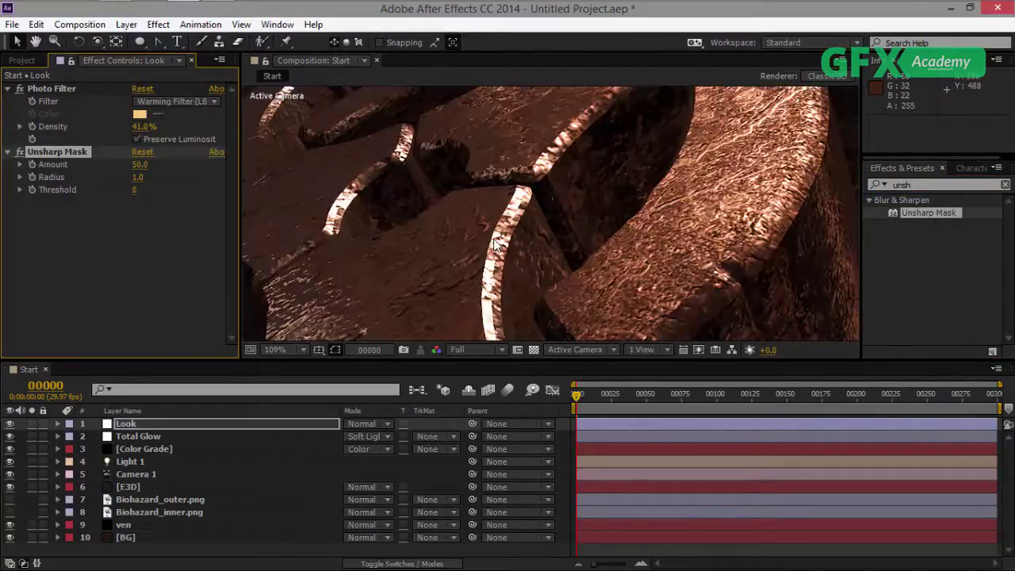
{"action": "scroll", "coordinate": [493, 242], "scroll_direction": "down", "scroll_amount": 1}
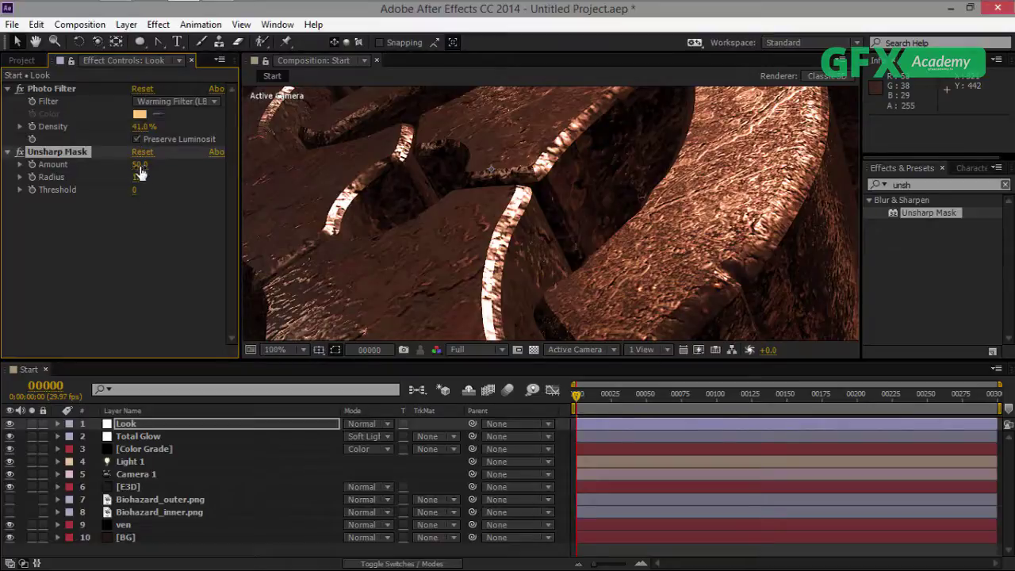
Set the Look layer's Unsharp Mask to an amount of 86, a radius of 4.8 and a threshold of 31.
{"action": "left_click_drag", "start_coordinate": [138, 164], "coordinate": [164, 168]}
{"action": "mouse_move", "coordinate": [138, 177]}
{"action": "left_mouse_down"}
{"action": "mouse_move", "coordinate": [128, 181]}
{"action": "mouse_move", "coordinate": [150, 190]}
{"action": "left_mouse_up"}
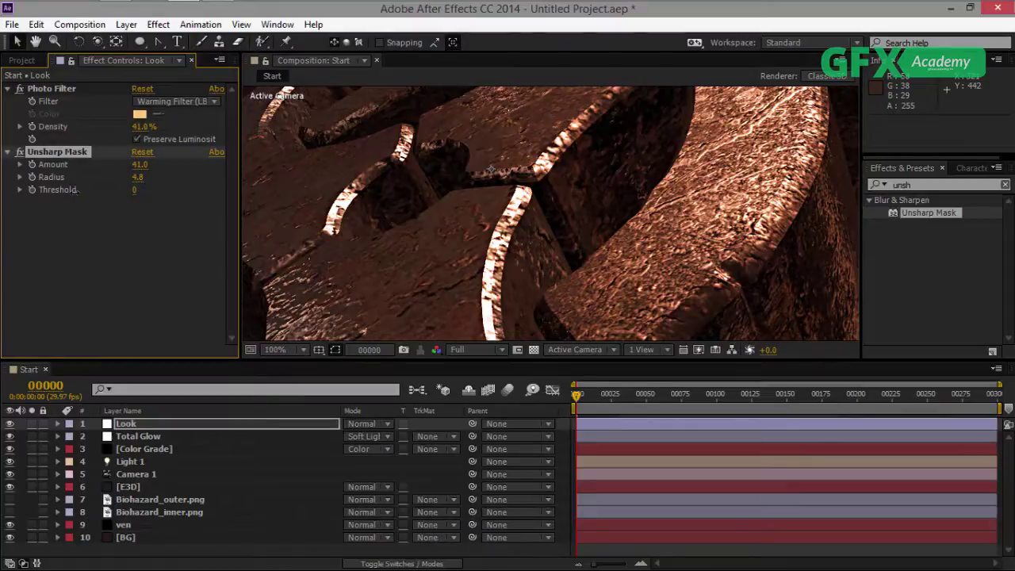
{"action": "left_click_drag", "start_coordinate": [135, 191], "coordinate": [175, 188]}
{"action": "scroll", "coordinate": [667, 237], "scroll_direction": "down", "scroll_amount": 2}
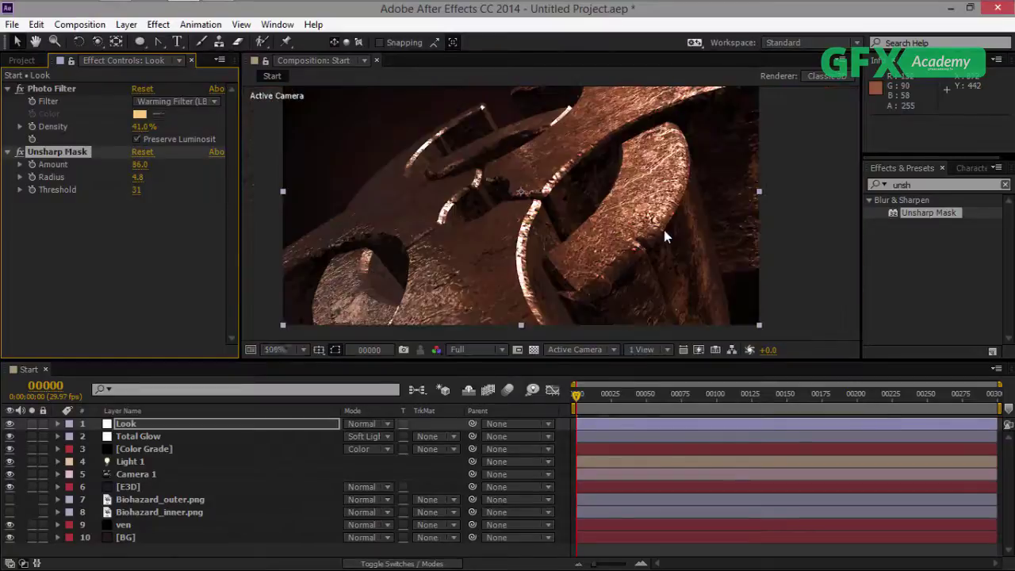
Compare the image with and without Unsharp Mask, and raise the effect's radius to 10.6.
{"action": "left_click", "coordinate": [20, 153]}
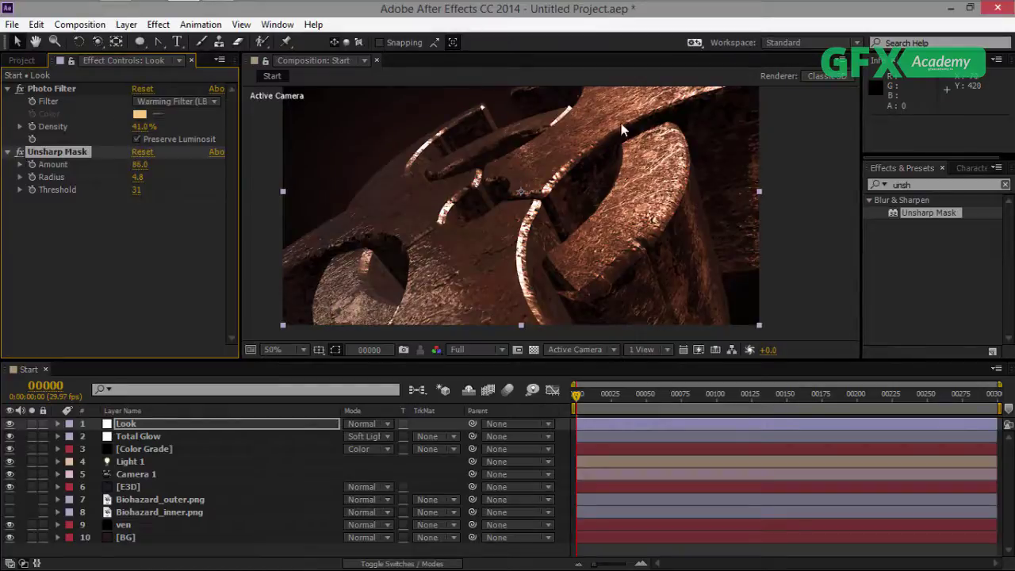
{"action": "scroll", "coordinate": [649, 125], "scroll_direction": "up", "scroll_amount": 2}
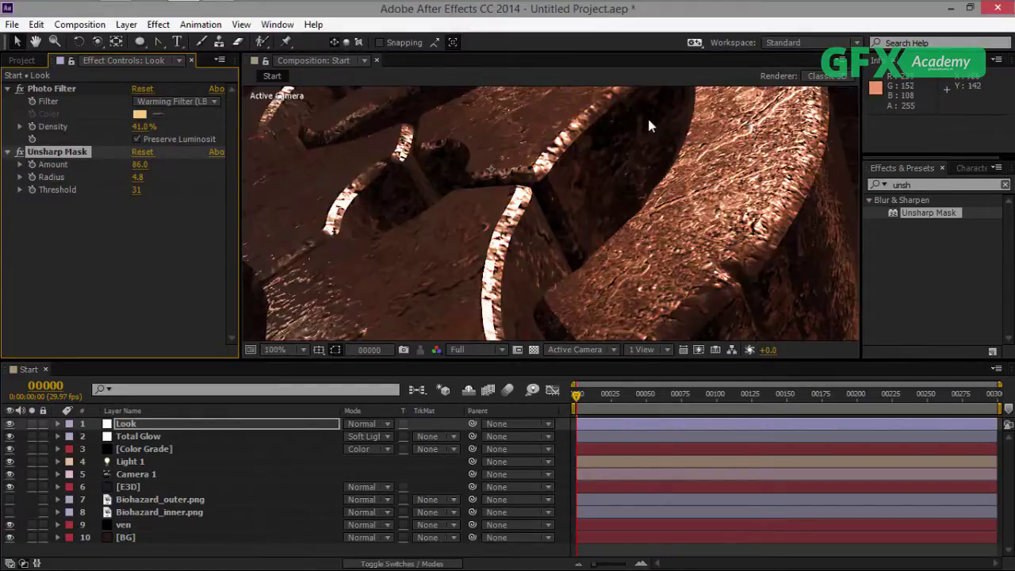
{"action": "left_click_drag", "start_coordinate": [649, 125], "coordinate": [616, 169]}
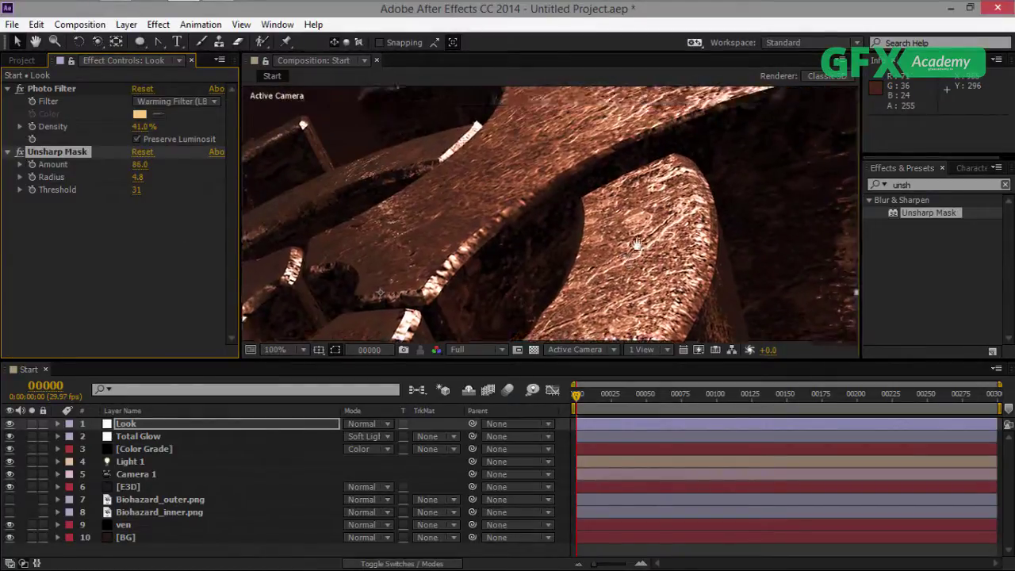
{"action": "left_click", "coordinate": [20, 153]}
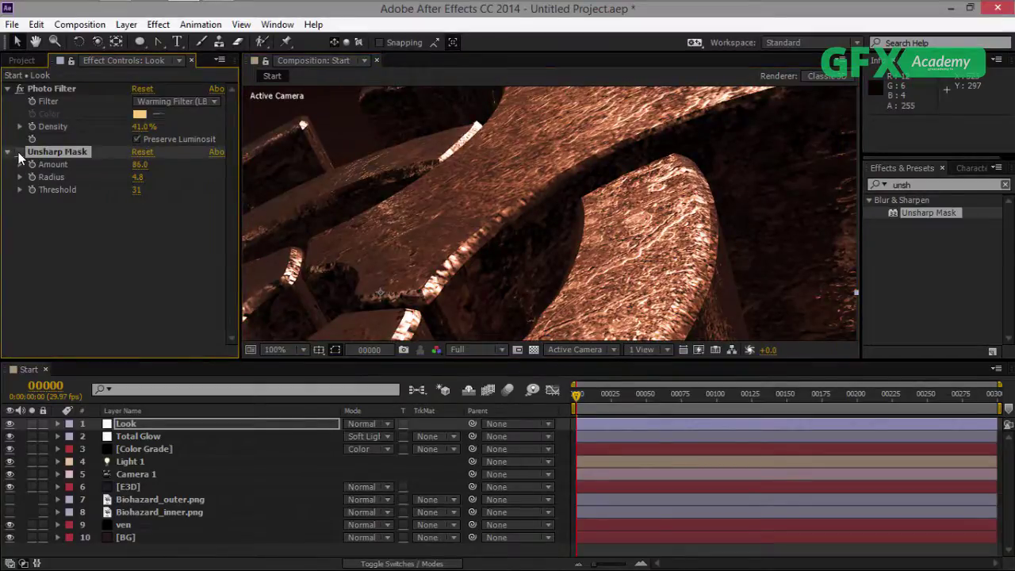
{"action": "left_click", "coordinate": [20, 153]}
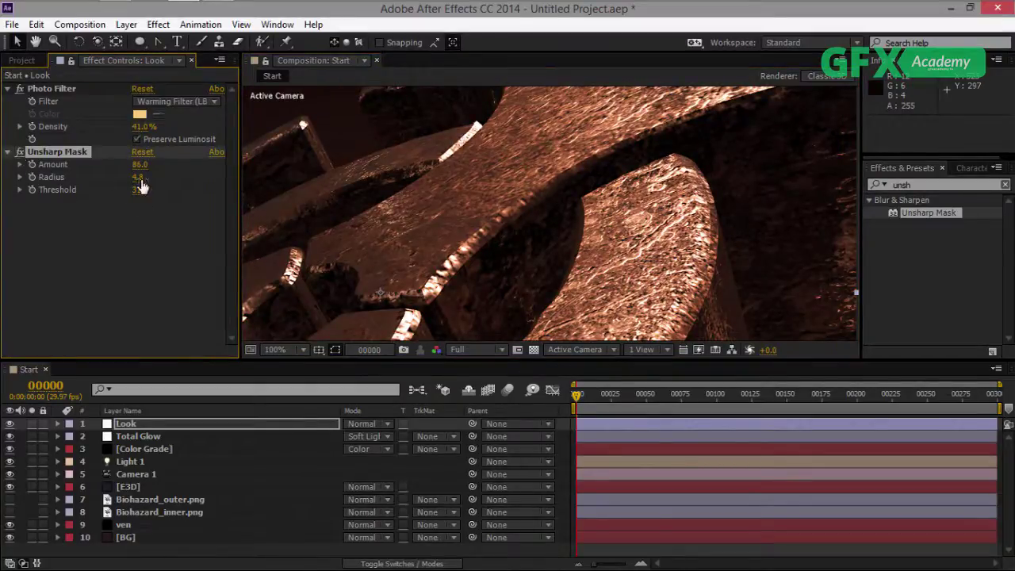
{"action": "left_click_drag", "start_coordinate": [139, 178], "coordinate": [183, 178]}
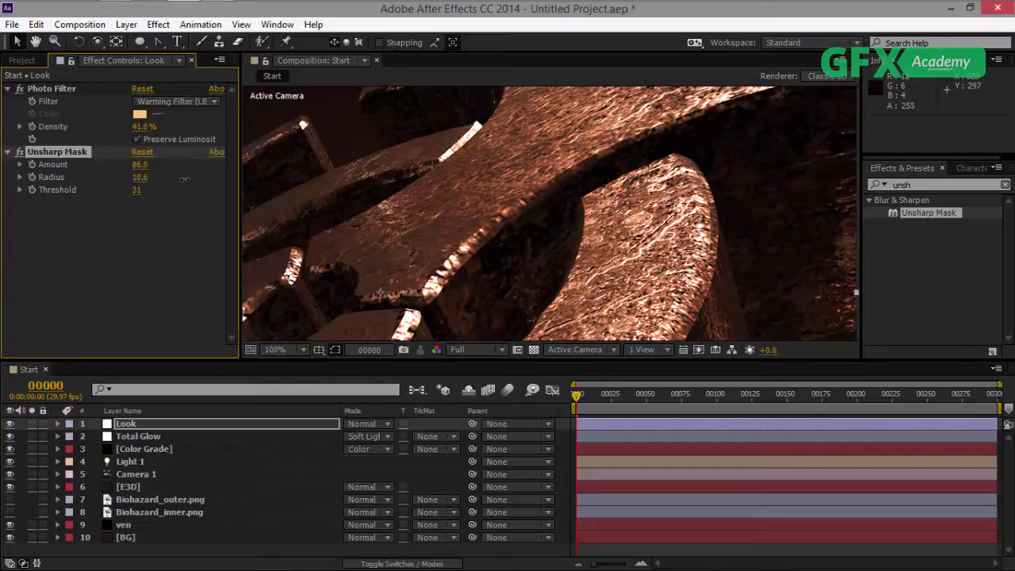
{"action": "scroll", "coordinate": [519, 265], "scroll_direction": "down", "scroll_amount": 2}
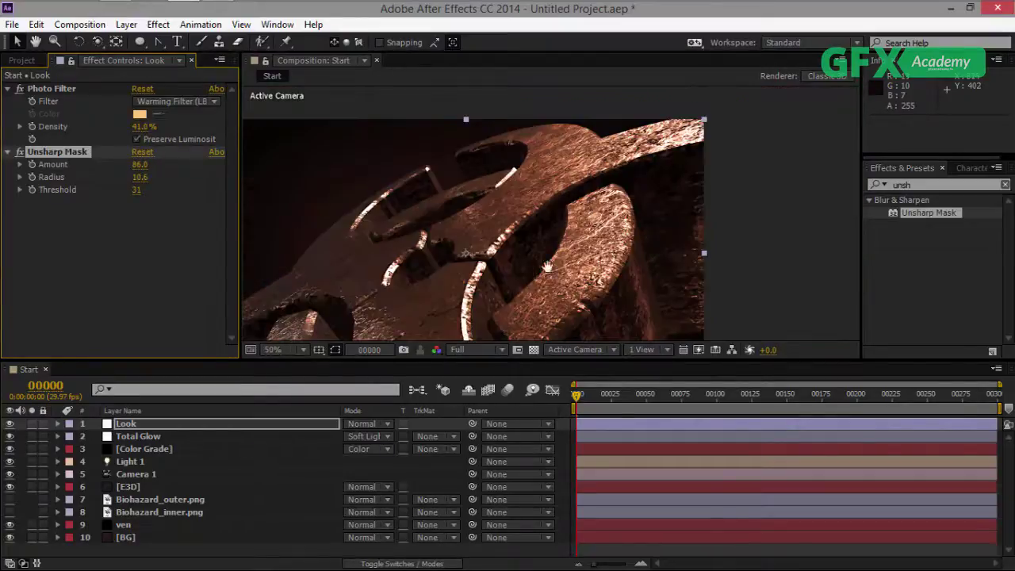
Create a new adjustment layer above the Look layer and name it CC.
{"action": "left_click", "coordinate": [204, 426]}
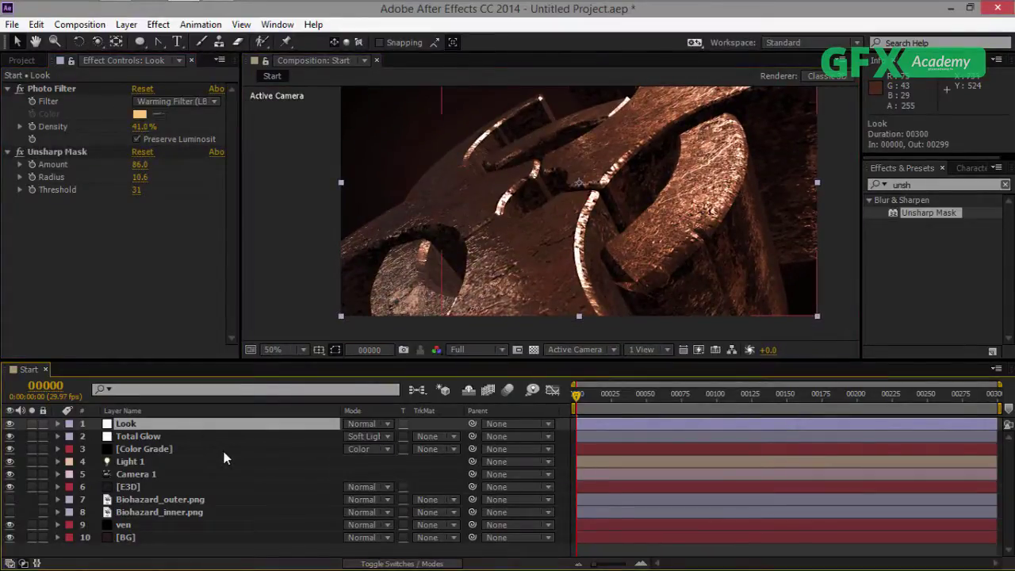
{"action": "key", "text": "ctrl+alt+y"}
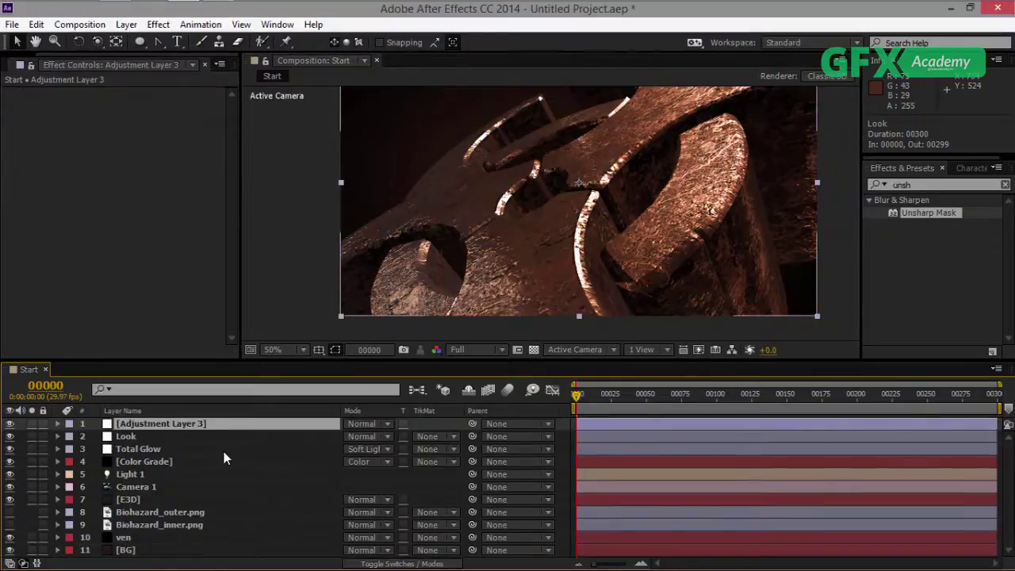
{"action": "key", "text": "Return"}
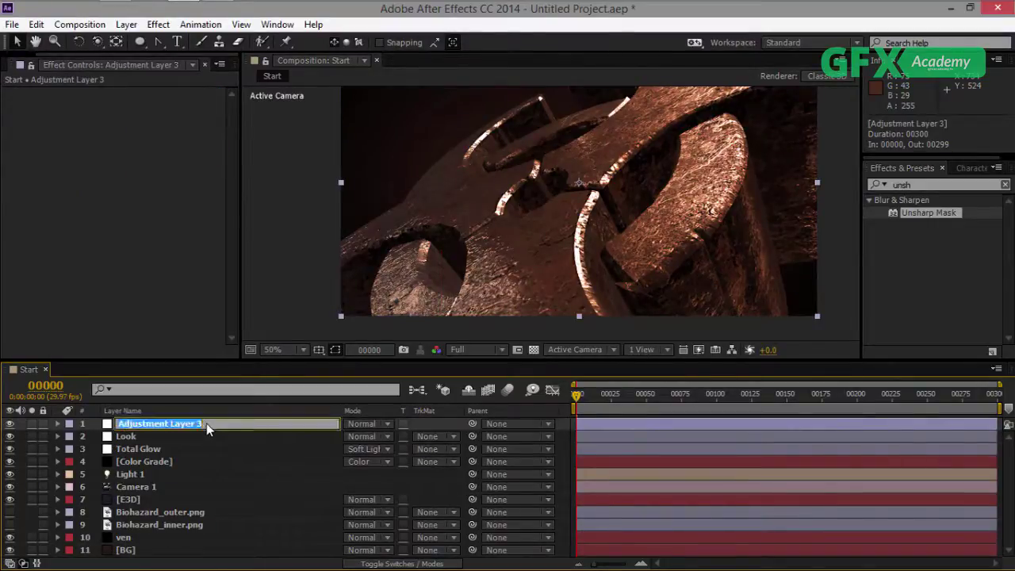
{"action": "type", "text": "CC"}
{"action": "key", "text": "Return"}
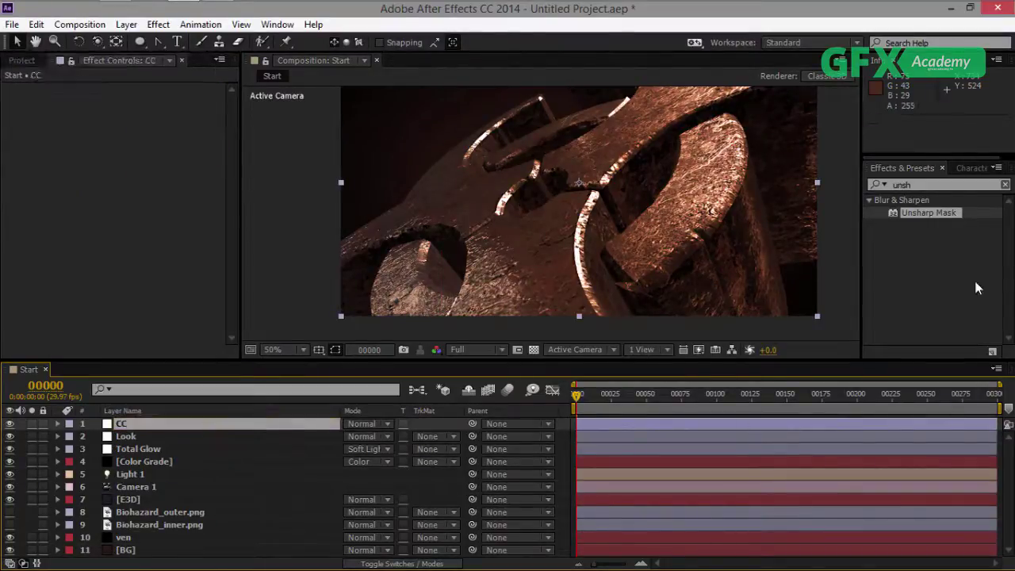
Find the Curves effect and apply it to the CC layer.
{"action": "left_click", "coordinate": [874, 186]}
{"action": "type", "text": "curv"}
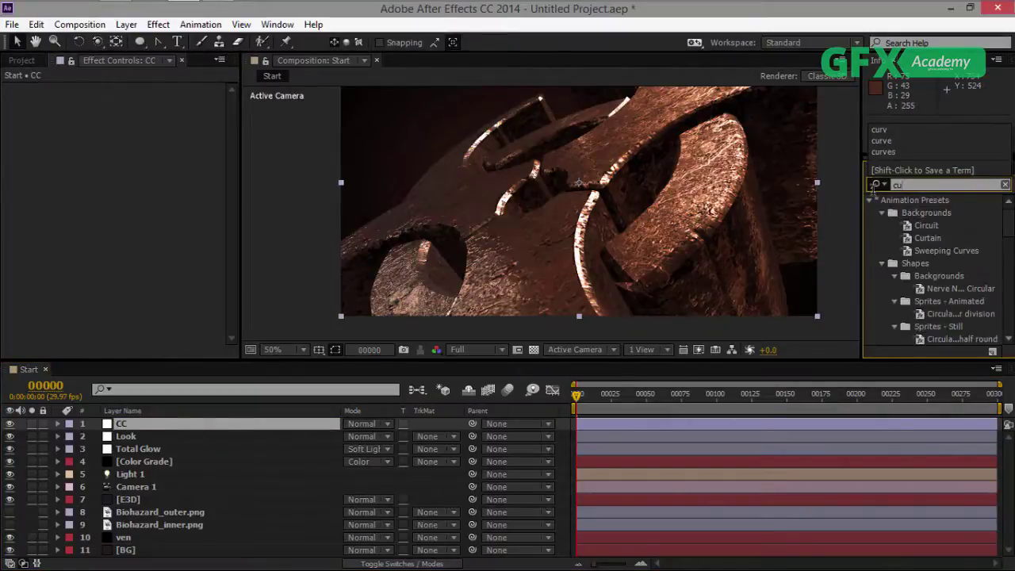
{"action": "double_click", "coordinate": [915, 251]}
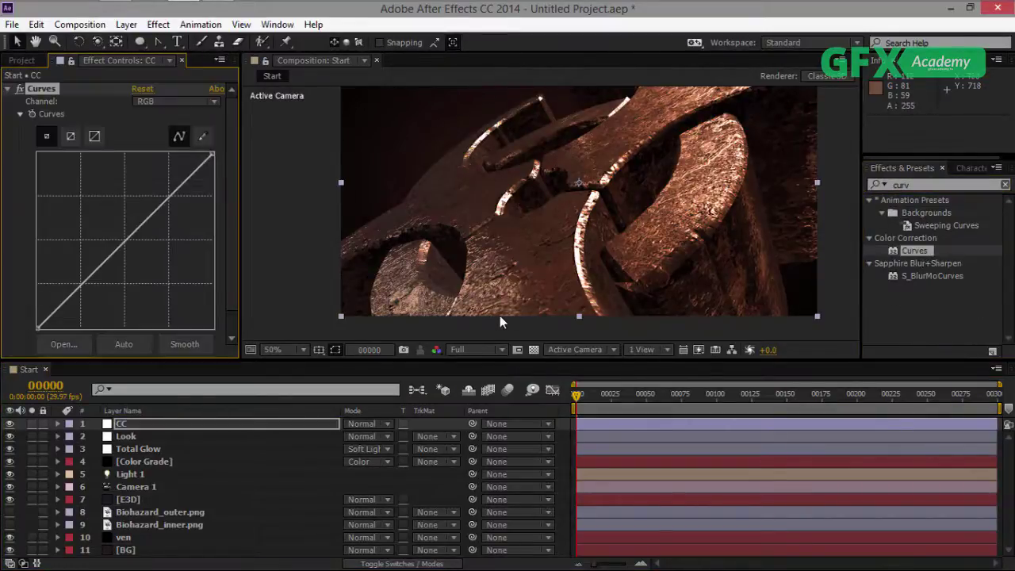
Shape the CC layer's RGB curve into a gentle S, lowering the shadows and raising the highlights.
{"action": "scroll", "coordinate": [528, 259], "scroll_direction": "up", "scroll_amount": 2}
{"action": "scroll", "coordinate": [639, 239], "scroll_direction": "up", "scroll_amount": 1}
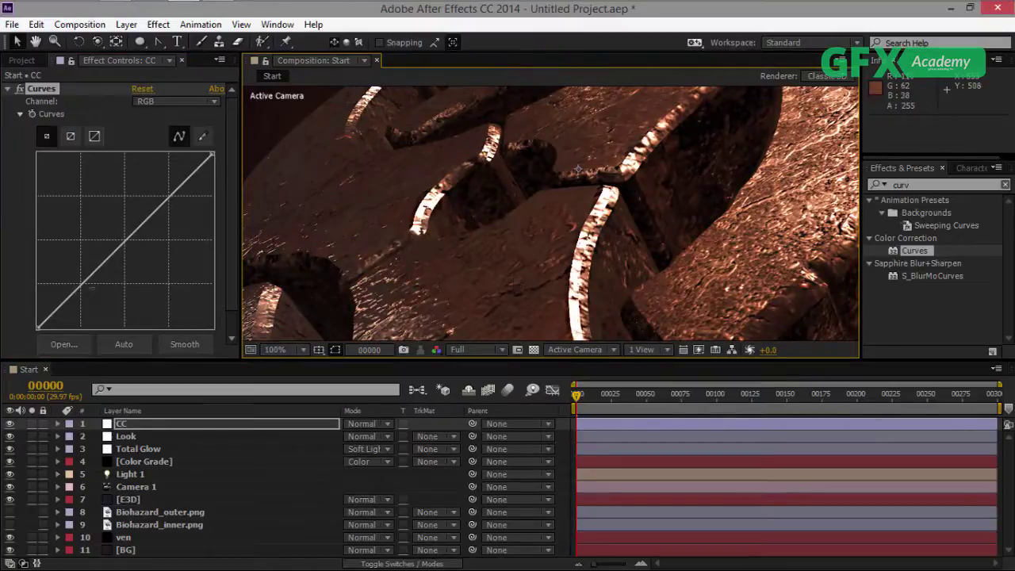
{"action": "left_click_drag", "start_coordinate": [76, 292], "coordinate": [79, 295]}
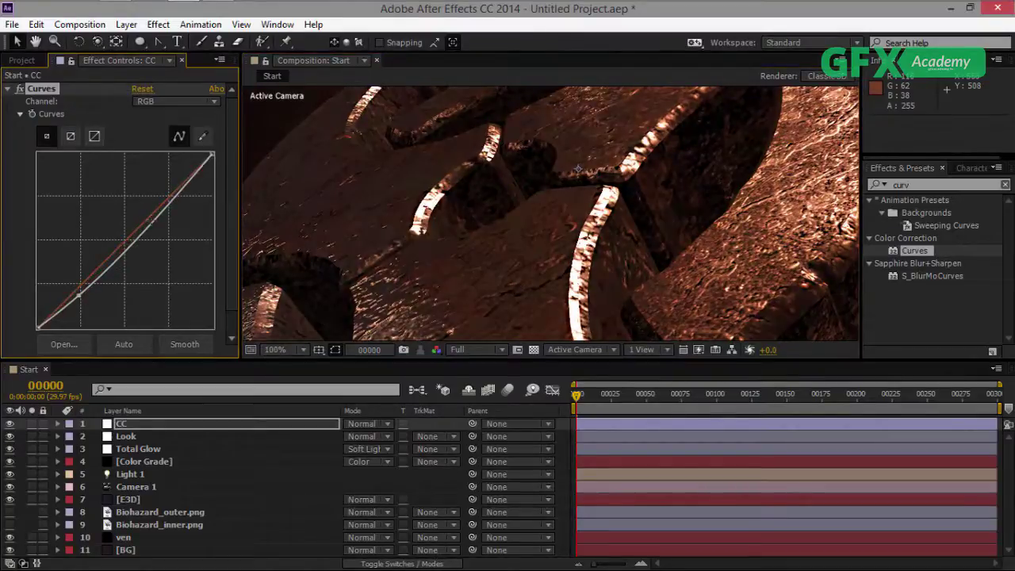
{"action": "left_click_drag", "start_coordinate": [159, 215], "coordinate": [145, 205]}
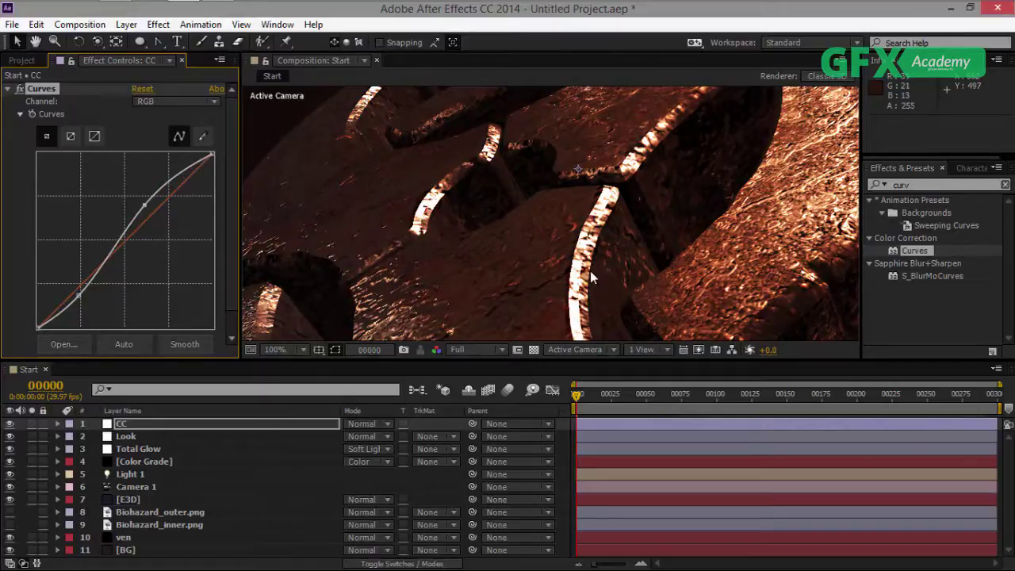
{"action": "scroll", "coordinate": [596, 277], "scroll_direction": "down", "scroll_amount": 2}
{"action": "left_click", "coordinate": [596, 281]}
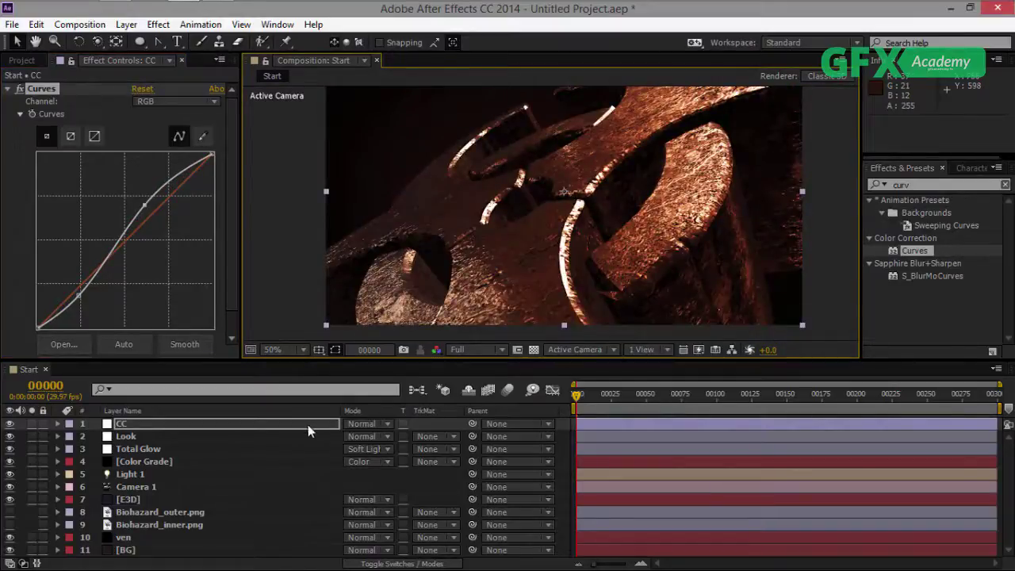
Change the start color of the Color Grade layer's Gradient Ramp to orange F6871B.
{"action": "left_click", "coordinate": [147, 461]}
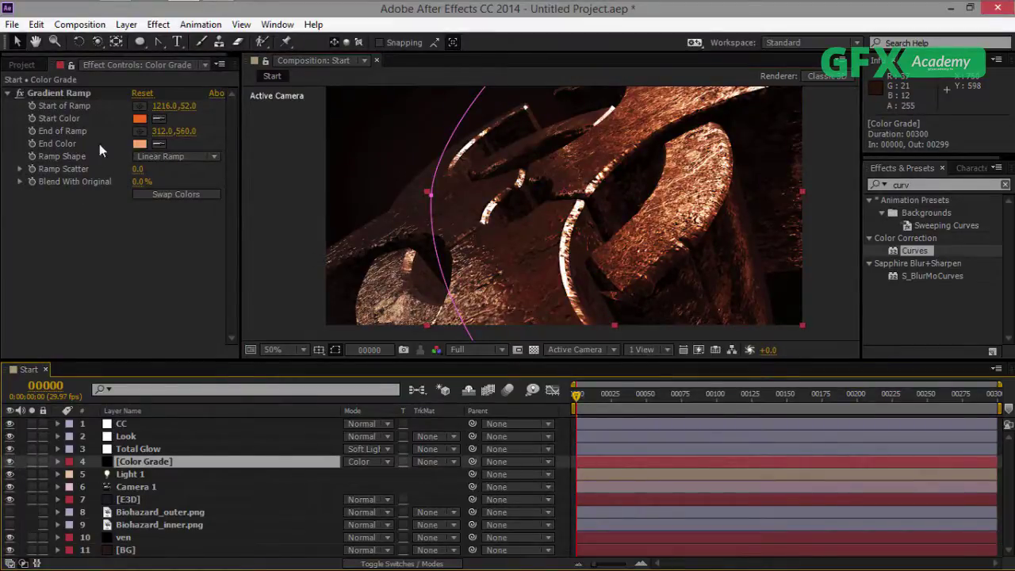
{"action": "left_click", "coordinate": [141, 118]}
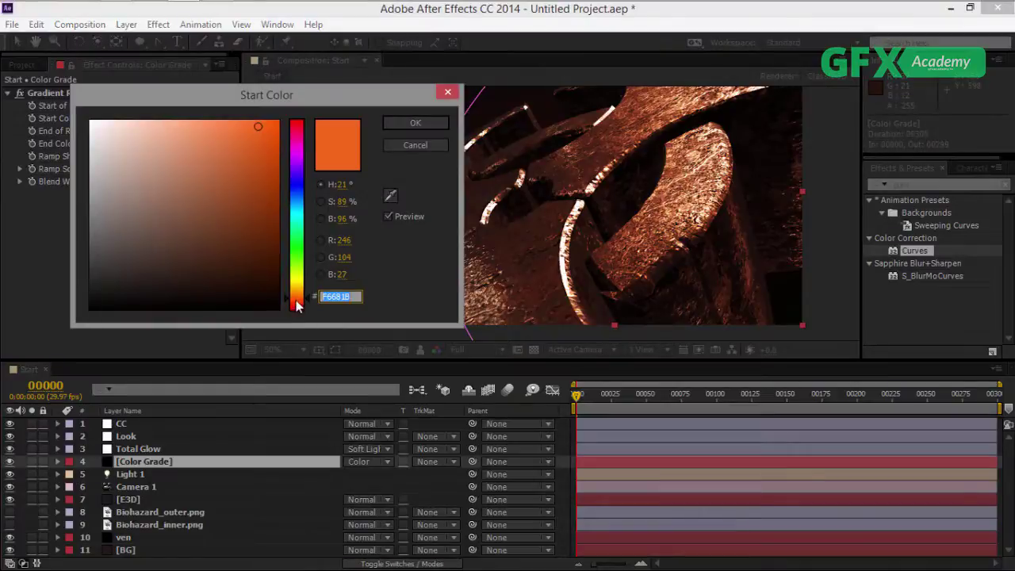
{"action": "left_click_drag", "start_coordinate": [296, 302], "coordinate": [294, 296]}
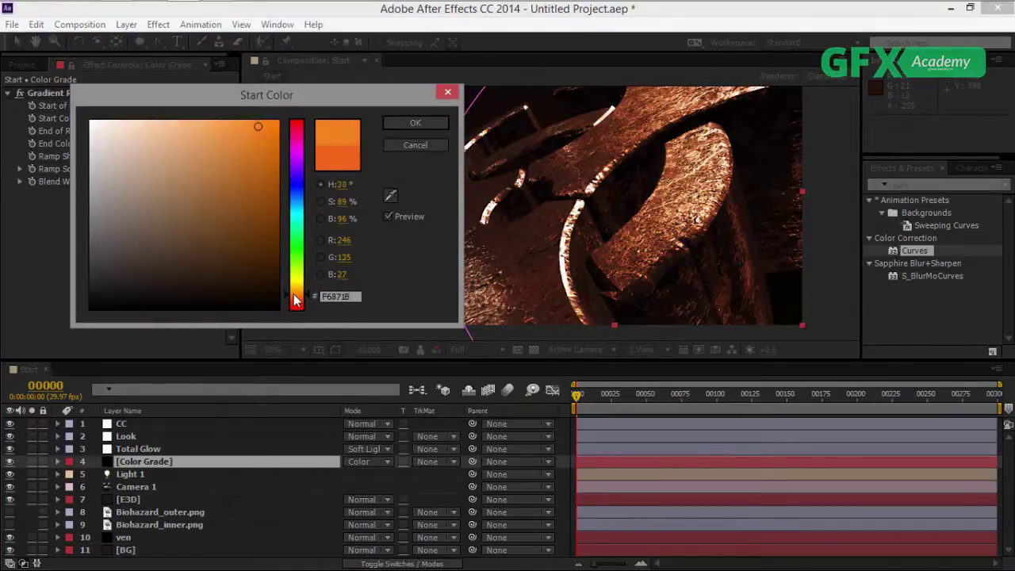
{"action": "left_click", "coordinate": [396, 126]}
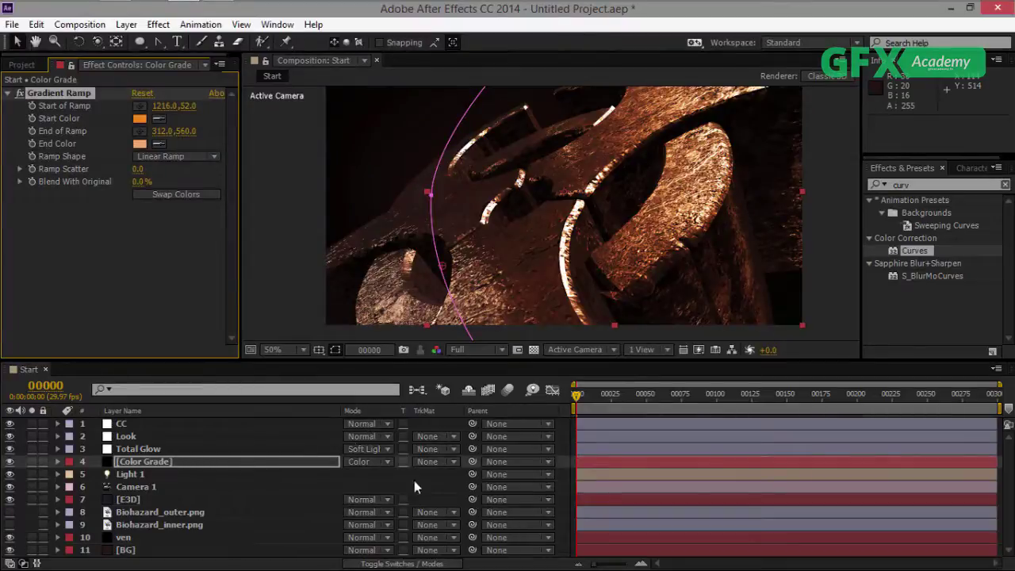
Set the Color Grade layer's blending mode to Screen and its opacity to 25%.
{"action": "left_click", "coordinate": [361, 462]}
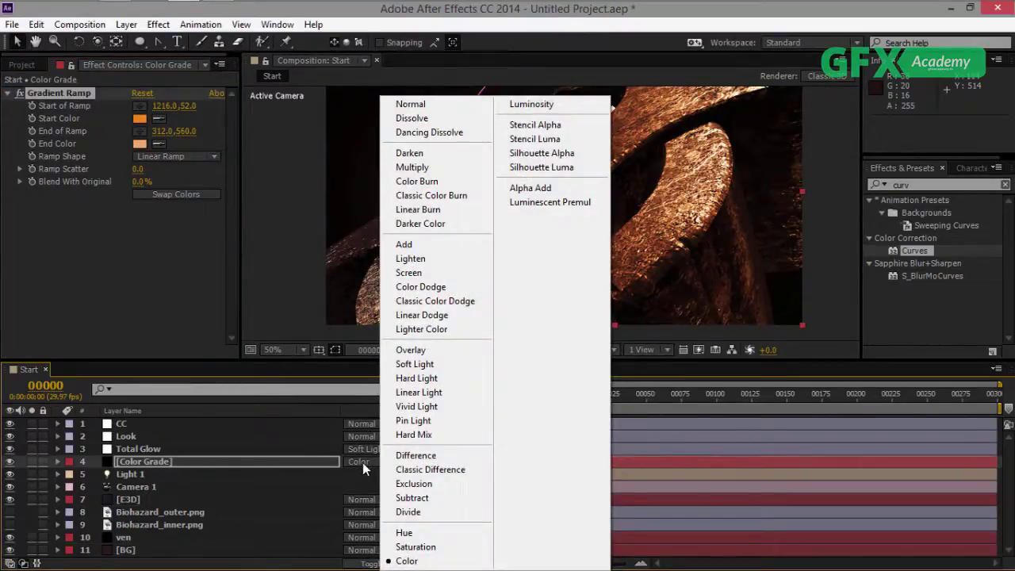
{"action": "left_click", "coordinate": [422, 275]}
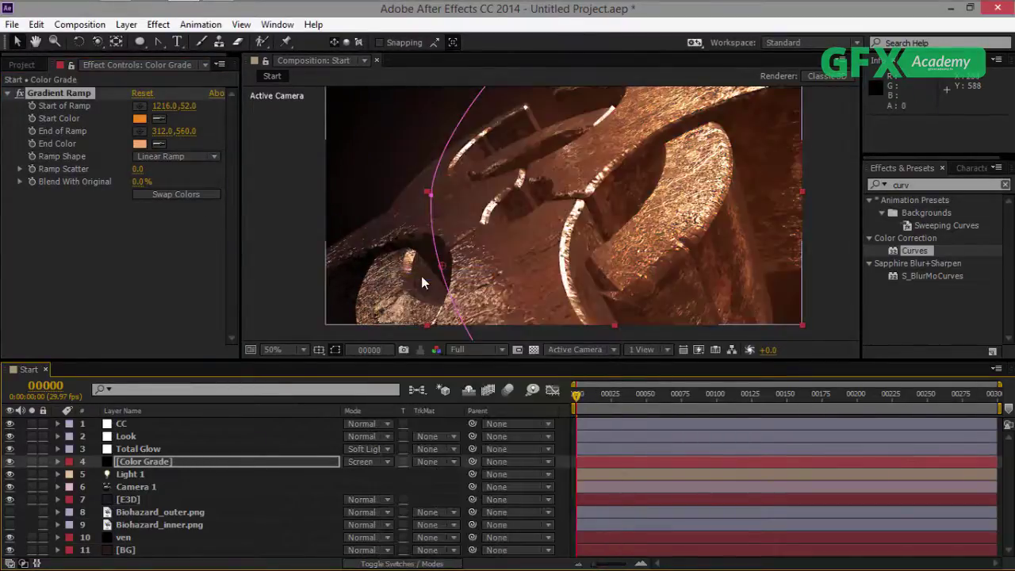
{"action": "left_click", "coordinate": [315, 460]}
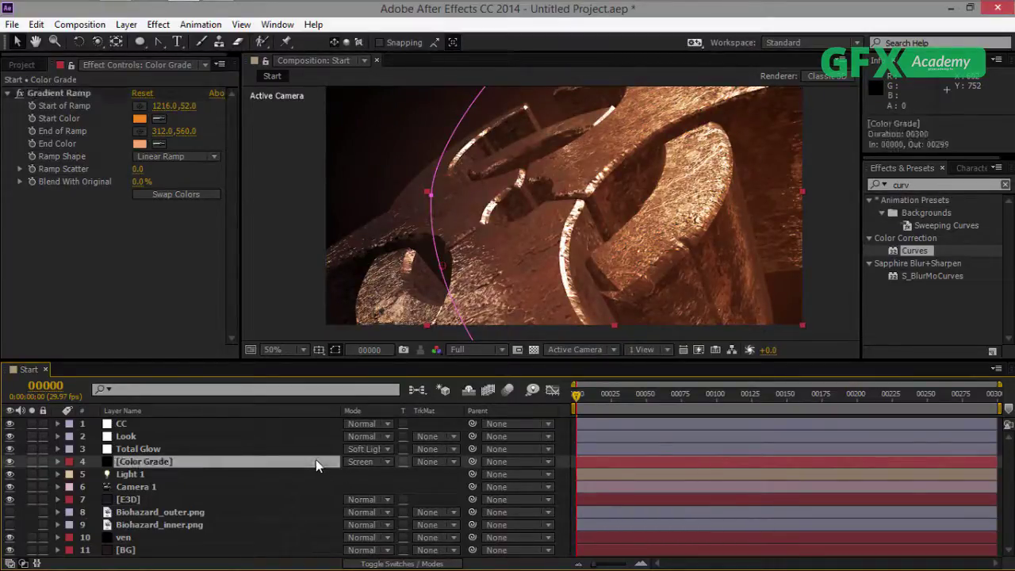
{"action": "key", "text": "t"}
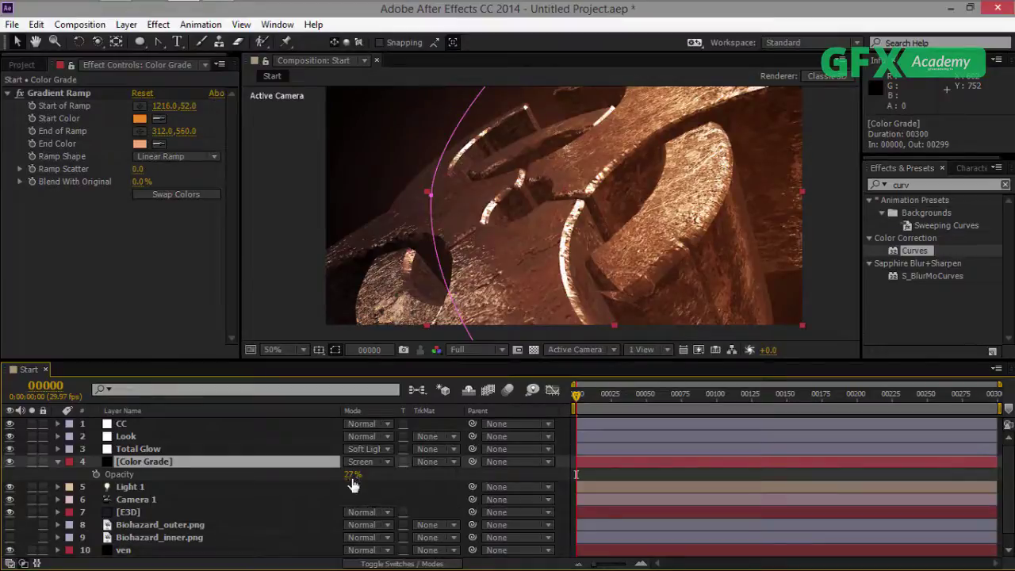
{"action": "left_click_drag", "start_coordinate": [363, 476], "coordinate": [347, 481]}
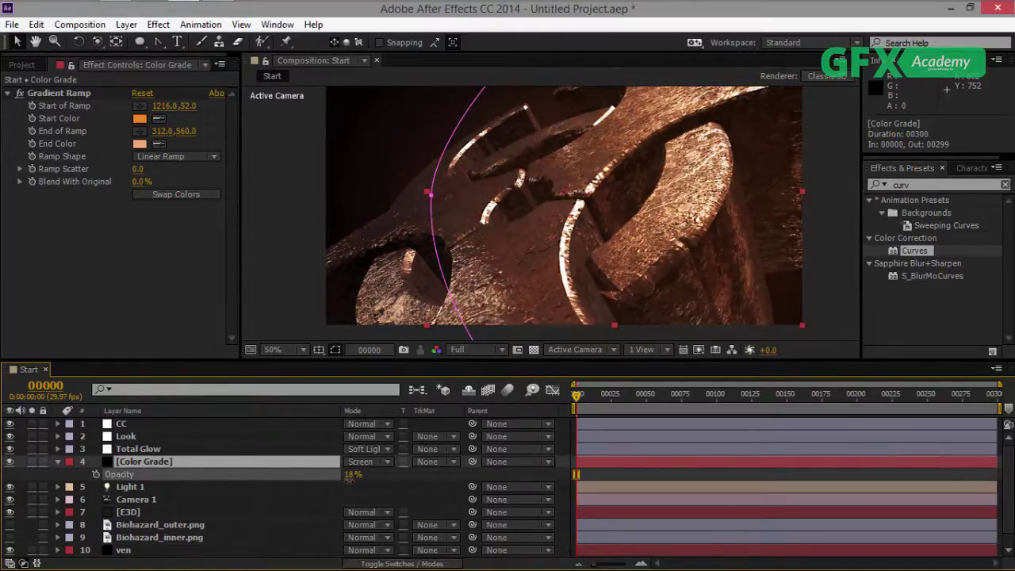
{"action": "left_click_drag", "start_coordinate": [349, 481], "coordinate": [352, 481]}
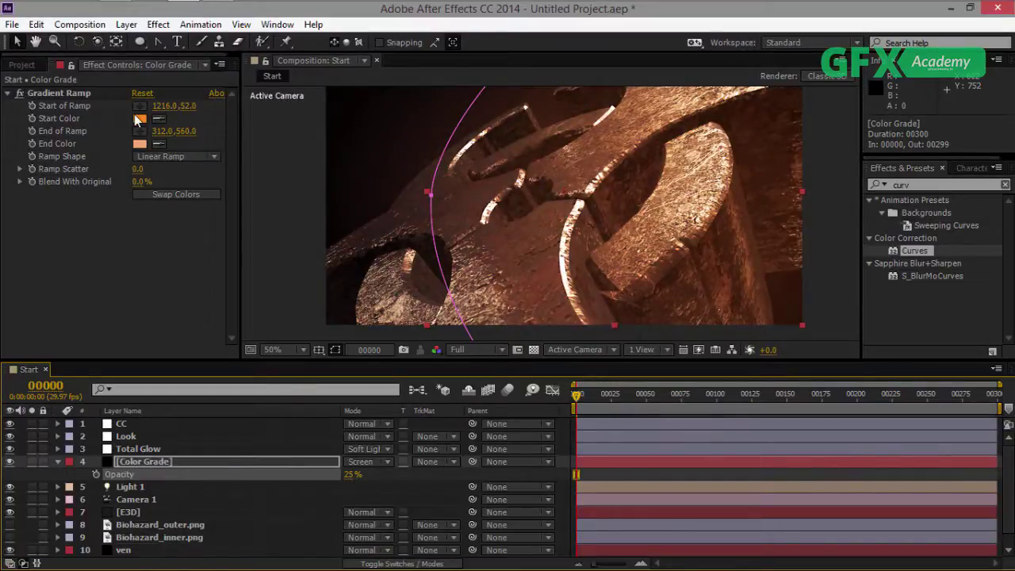
Set the Color Grade layer's Gradient Ramp start color to F64F1B and end color to F99A5B, and deselect the layer.
{"action": "left_click", "coordinate": [140, 118]}
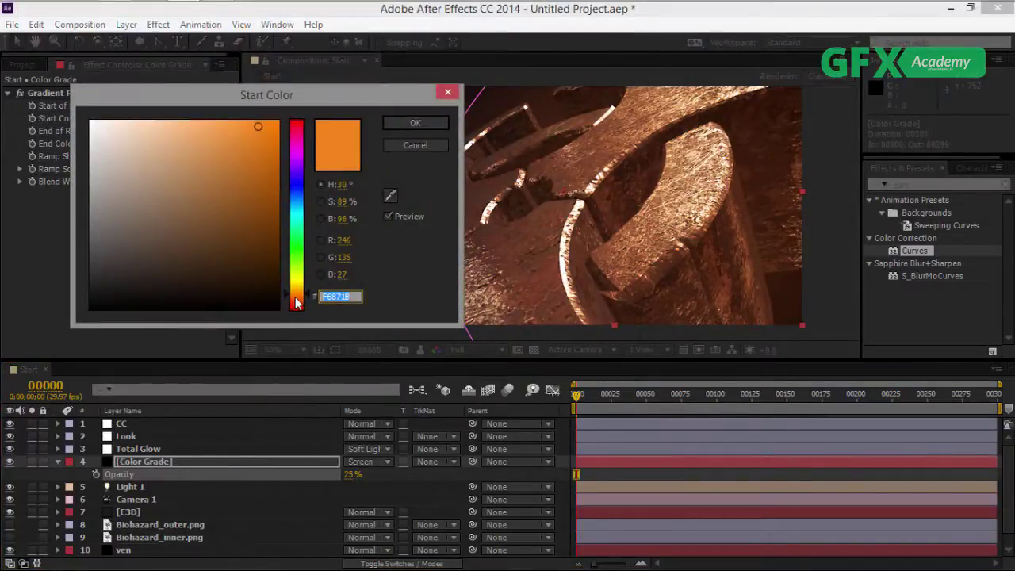
{"action": "left_click_drag", "start_coordinate": [296, 302], "coordinate": [296, 308]}
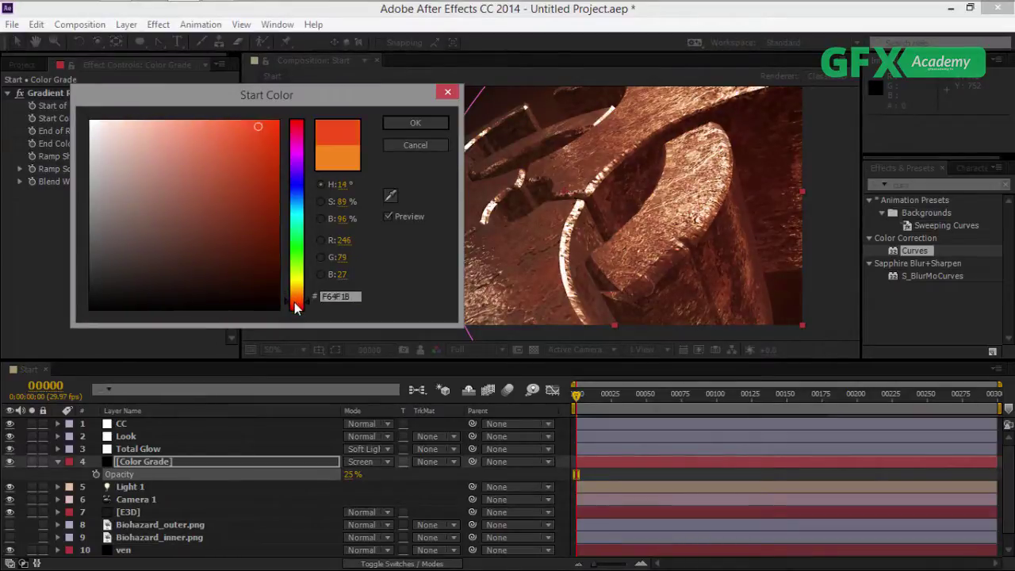
{"action": "left_click", "coordinate": [398, 125]}
{"action": "left_click", "coordinate": [142, 146]}
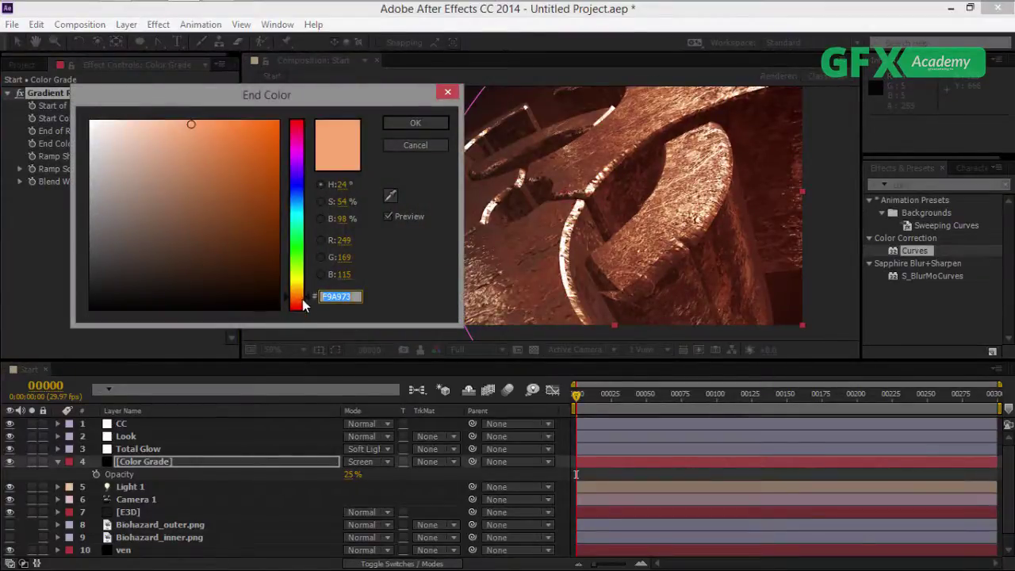
{"action": "mouse_move", "coordinate": [193, 125]}
{"action": "left_mouse_down"}
{"action": "mouse_move", "coordinate": [224, 126]}
{"action": "mouse_move", "coordinate": [209, 124]}
{"action": "left_mouse_up"}
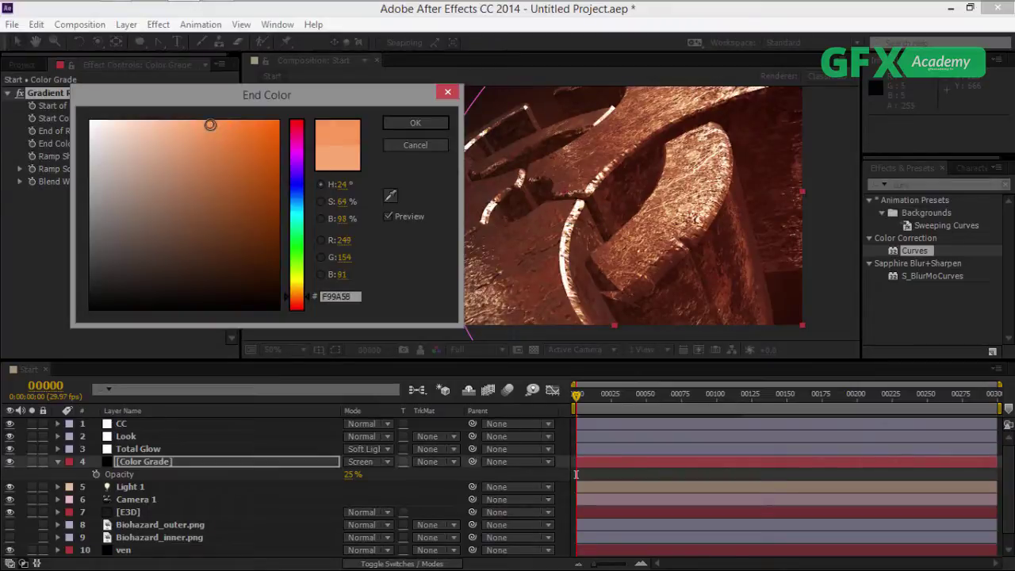
{"action": "left_click", "coordinate": [391, 125]}
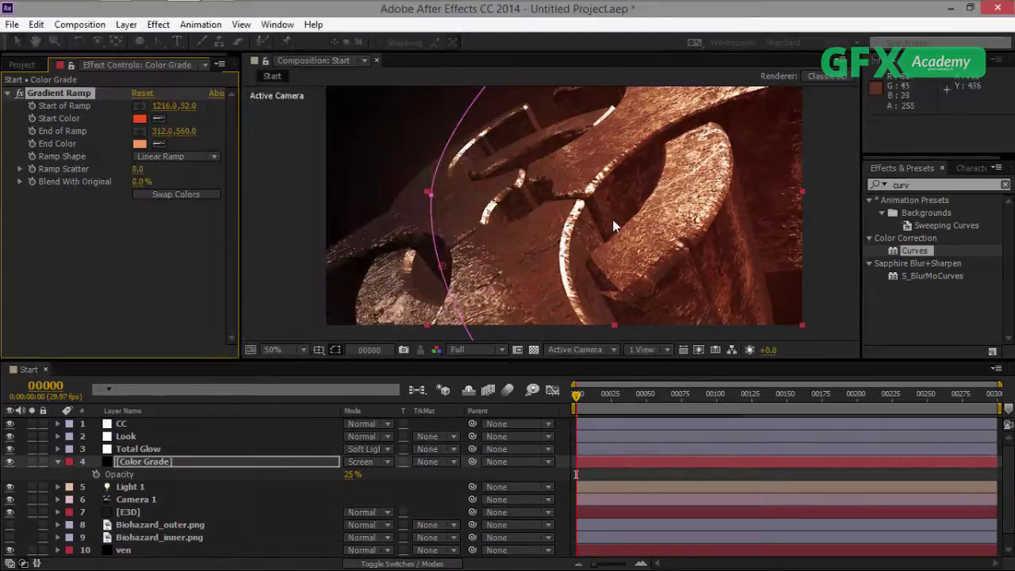
{"action": "left_click", "coordinate": [827, 305]}
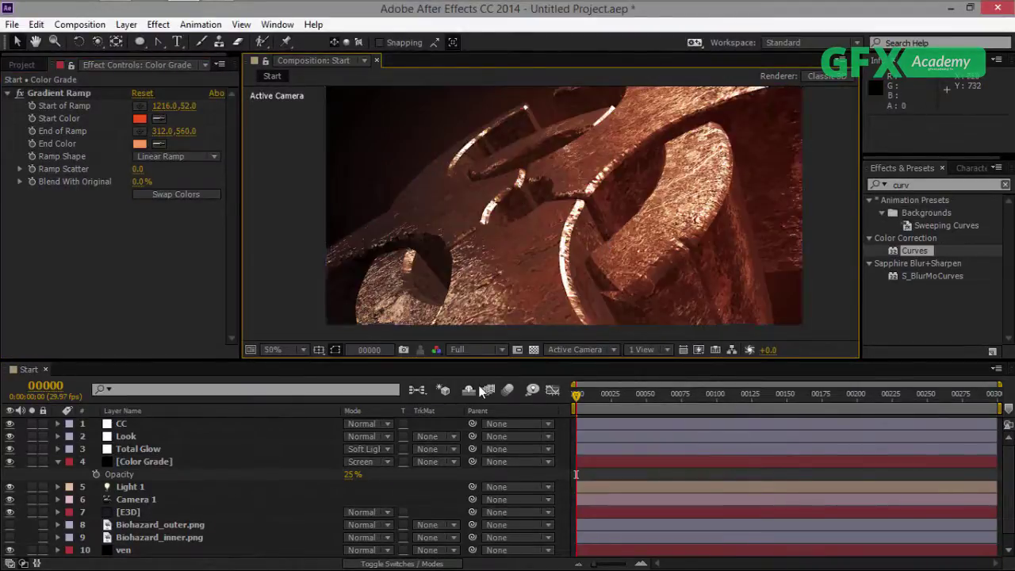
Change the Color Grade layer's blending mode to Add and lower its opacity.
{"action": "left_click", "coordinate": [372, 462]}
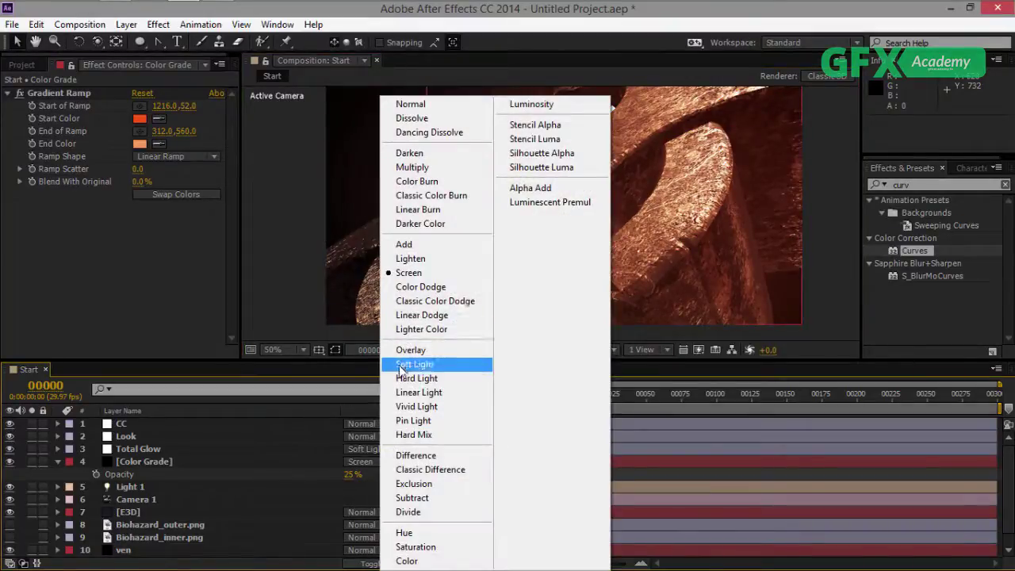
{"action": "left_click", "coordinate": [404, 244]}
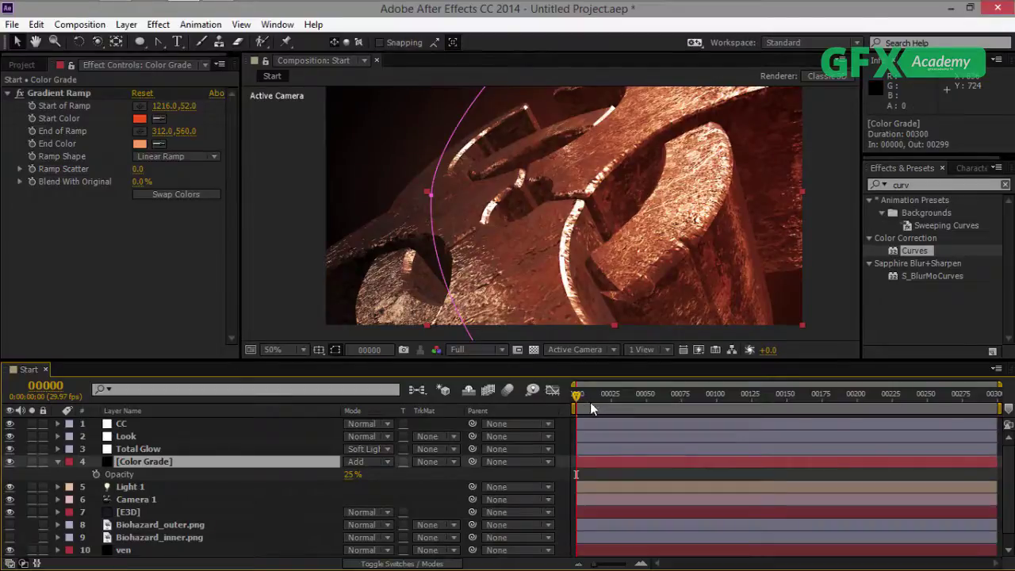
{"action": "key", "text": "comma"}
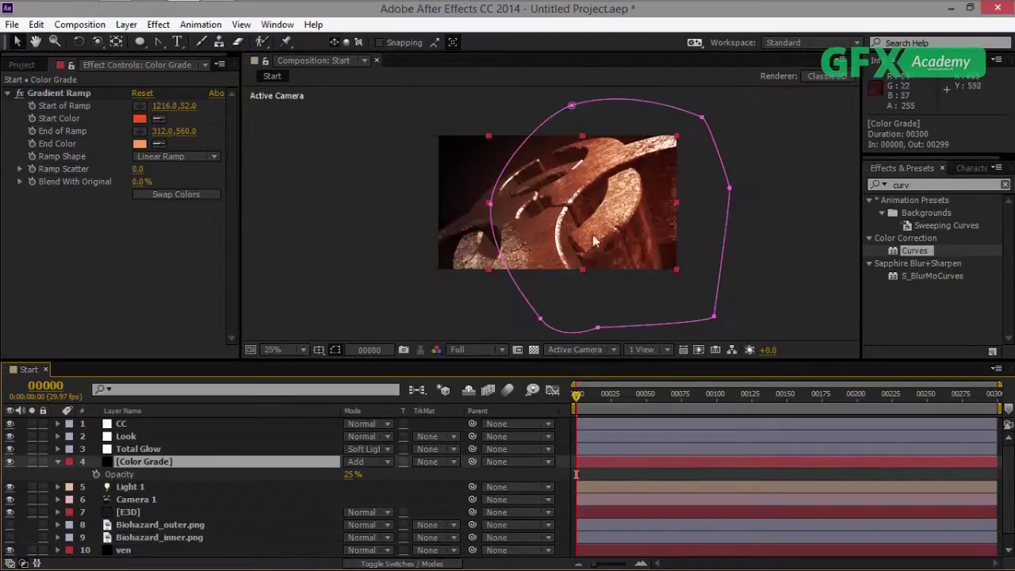
{"action": "key", "text": "period"}
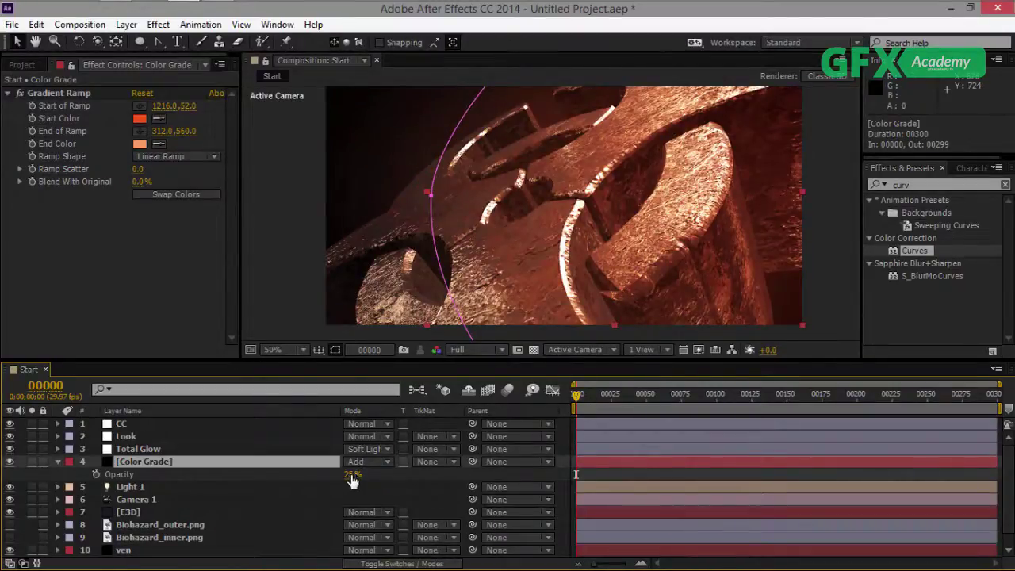
{"action": "left_click_drag", "start_coordinate": [352, 478], "coordinate": [341, 474]}
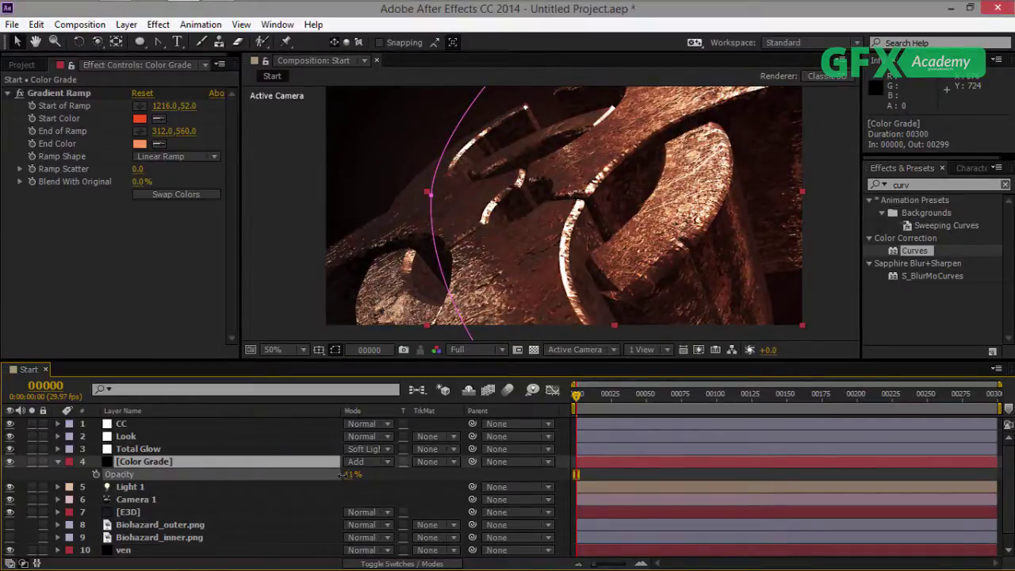
{"action": "left_click_drag", "start_coordinate": [341, 474], "coordinate": [342, 475]}
{"action": "left_click", "coordinate": [58, 463]}
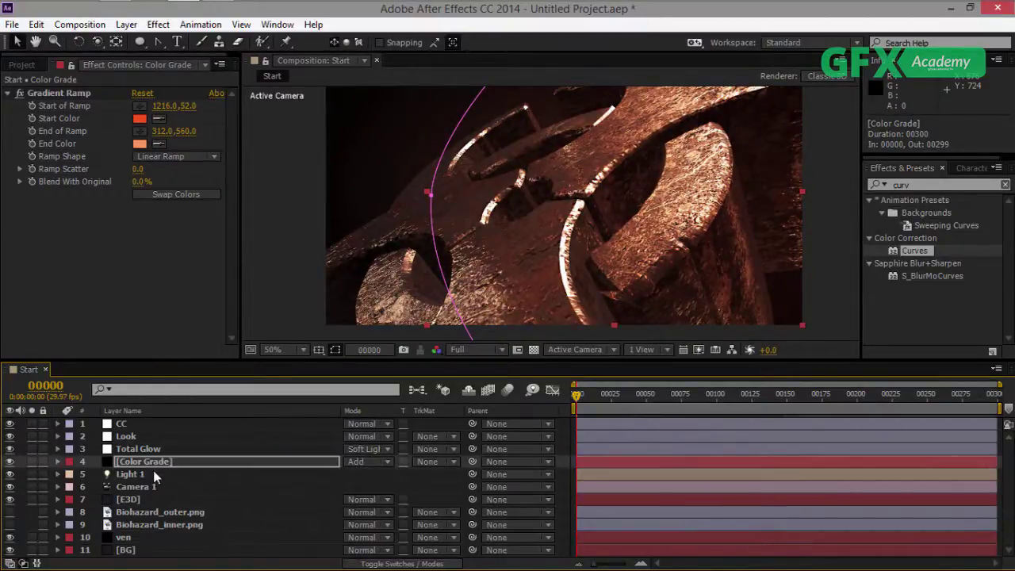
Move the Color Grade layer to the top of the layer stack and set its opacity to 11%.
{"action": "left_click_drag", "start_coordinate": [153, 466], "coordinate": [154, 426]}
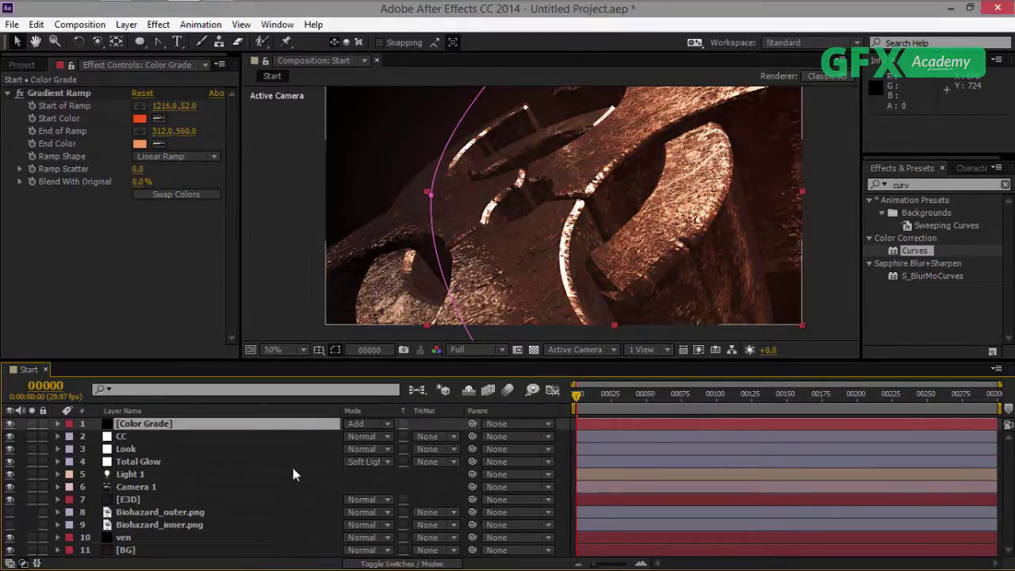
{"action": "key", "text": "t"}
{"action": "left_click", "coordinate": [352, 437]}
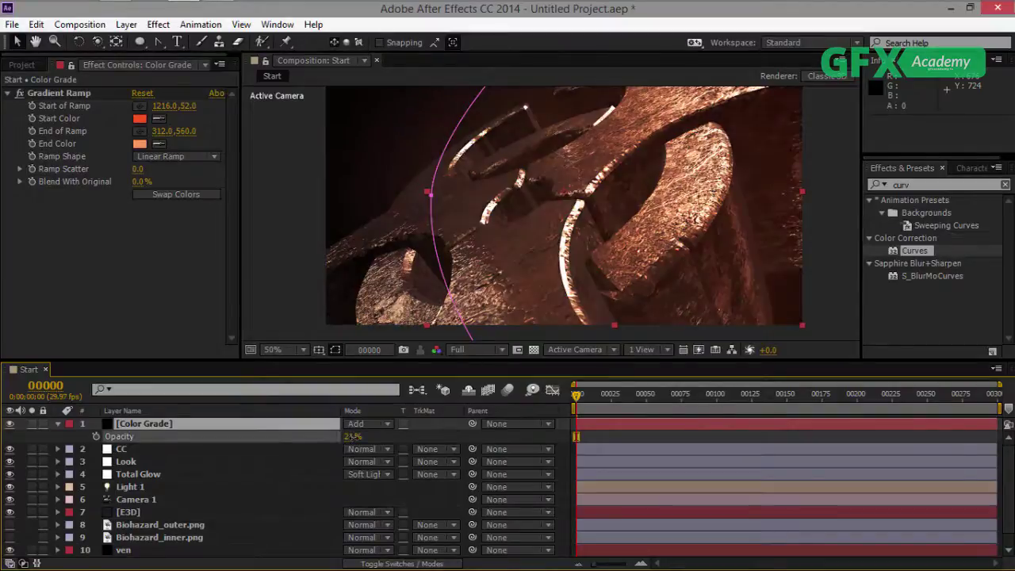
{"action": "left_click_drag", "start_coordinate": [352, 437], "coordinate": [341, 437]}
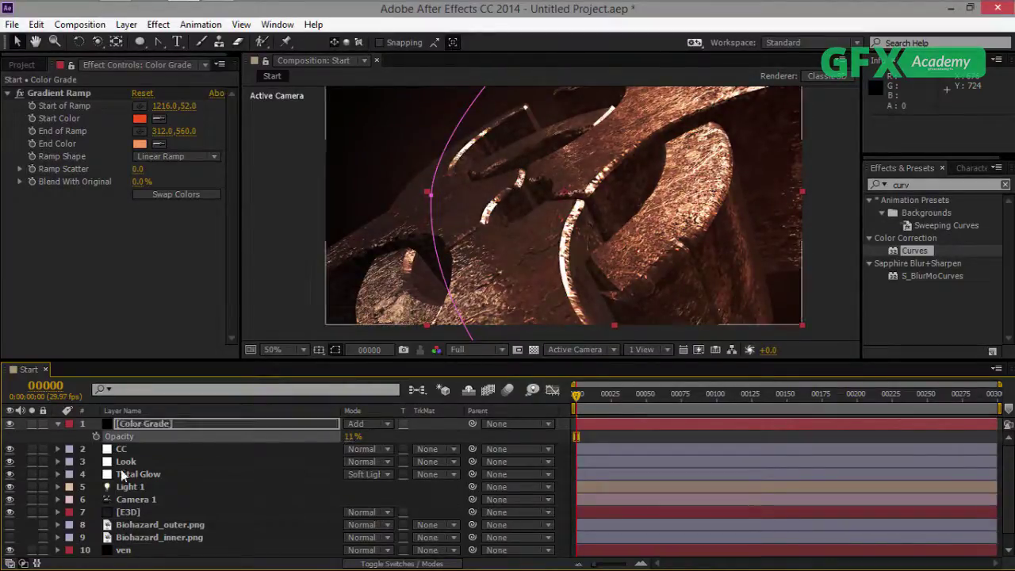
Refine the CC layer's RGB curve by raising its highlight point and slightly lifting its shadow point.
{"action": "left_click", "coordinate": [122, 449]}
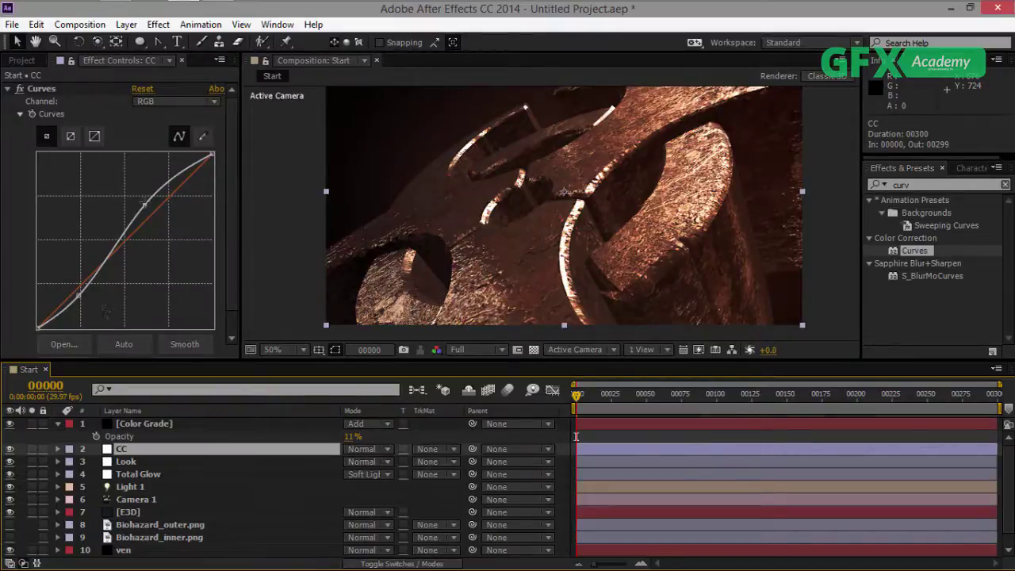
{"action": "mouse_move", "coordinate": [144, 203]}
{"action": "left_mouse_down"}
{"action": "mouse_move", "coordinate": [139, 184]}
{"action": "mouse_move", "coordinate": [144, 203]}
{"action": "left_mouse_up"}
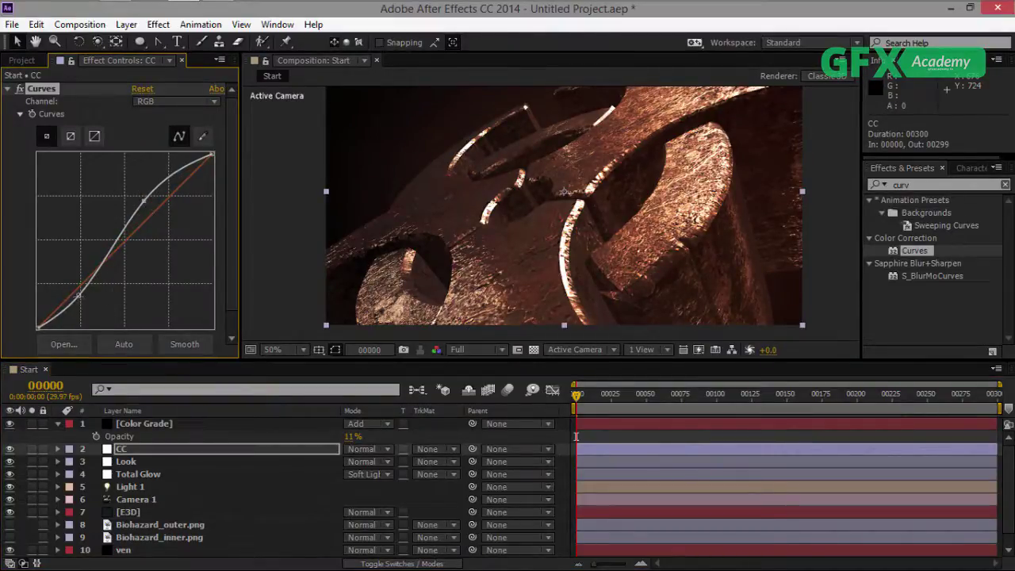
{"action": "mouse_move", "coordinate": [78, 296]}
{"action": "left_mouse_down"}
{"action": "mouse_move", "coordinate": [82, 302]}
{"action": "mouse_move", "coordinate": [80, 291]}
{"action": "left_mouse_up"}
{"action": "left_click", "coordinate": [57, 423]}
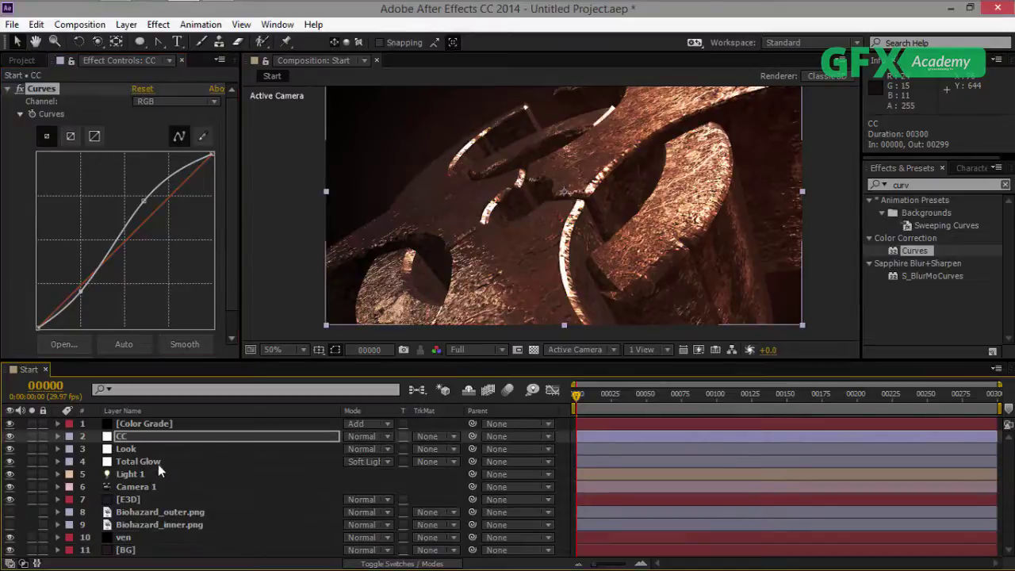
Reduce the Photo Filter density on the Look layer to 23%.
{"action": "left_click", "coordinate": [141, 453]}
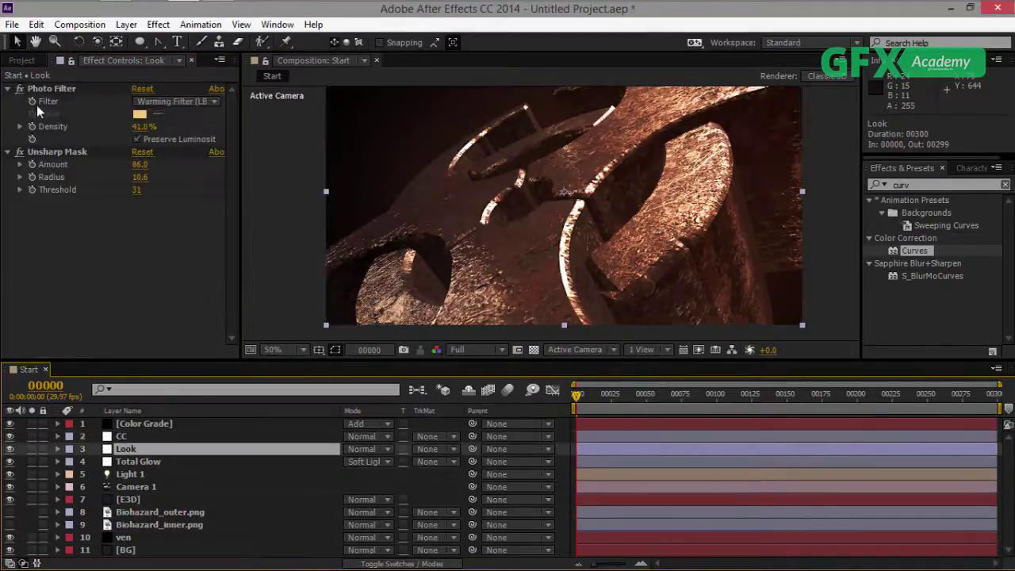
{"action": "left_click", "coordinate": [20, 94]}
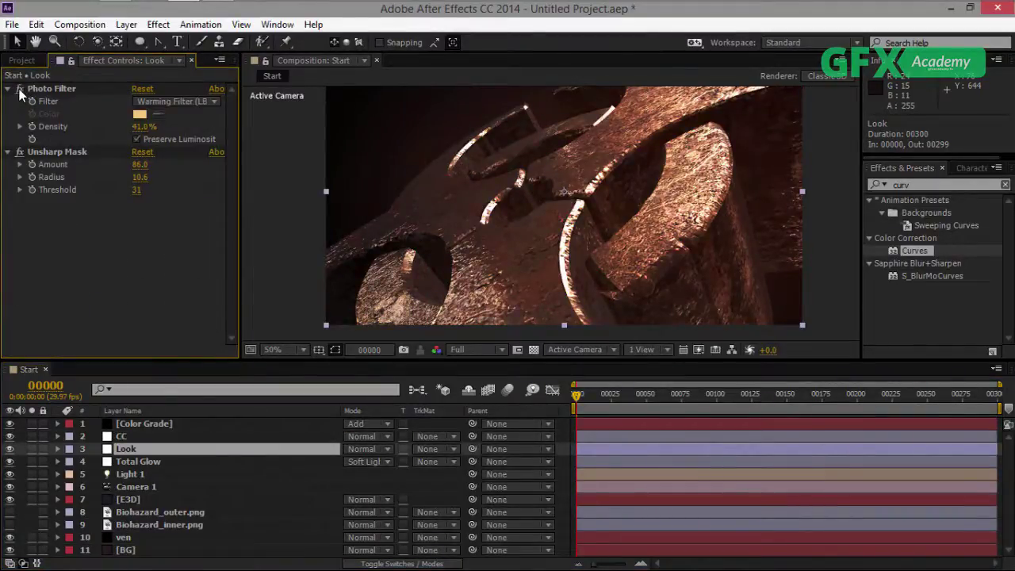
{"action": "left_click_drag", "start_coordinate": [142, 130], "coordinate": [121, 127]}
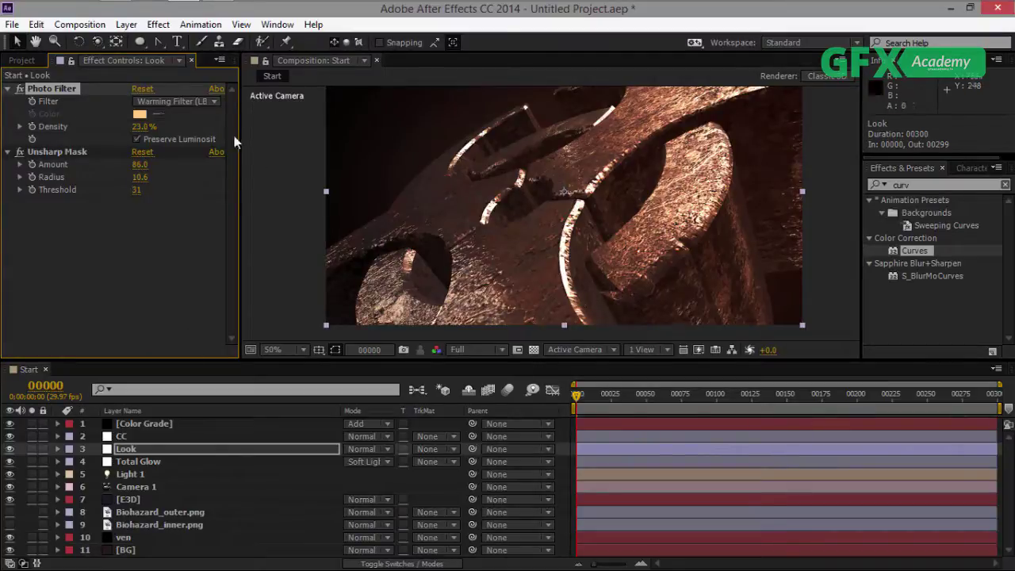
Switch the Look layer's Photo Filter to Cyan and fine-tune its density.
{"action": "left_click", "coordinate": [201, 102]}
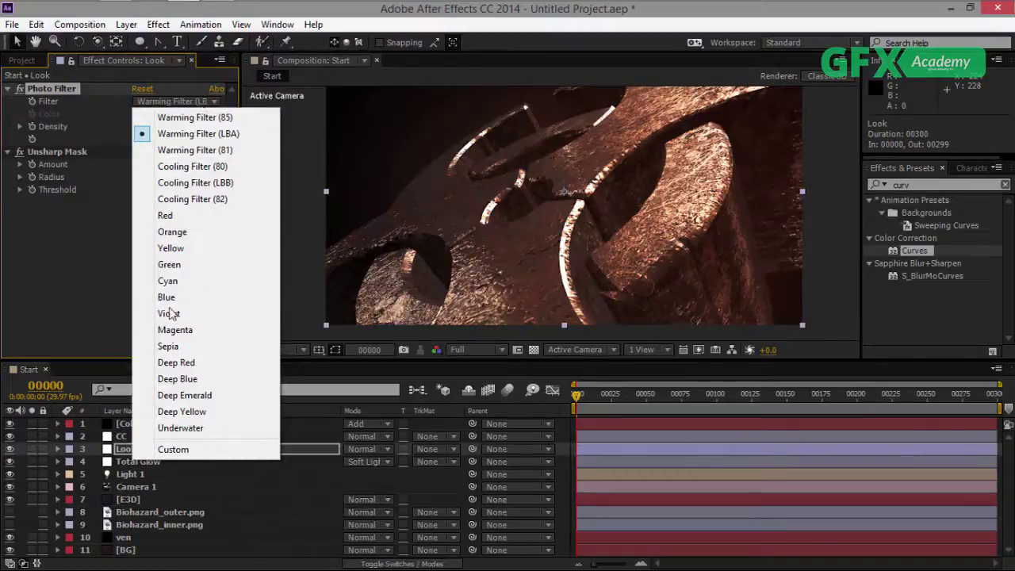
{"action": "left_click", "coordinate": [177, 284]}
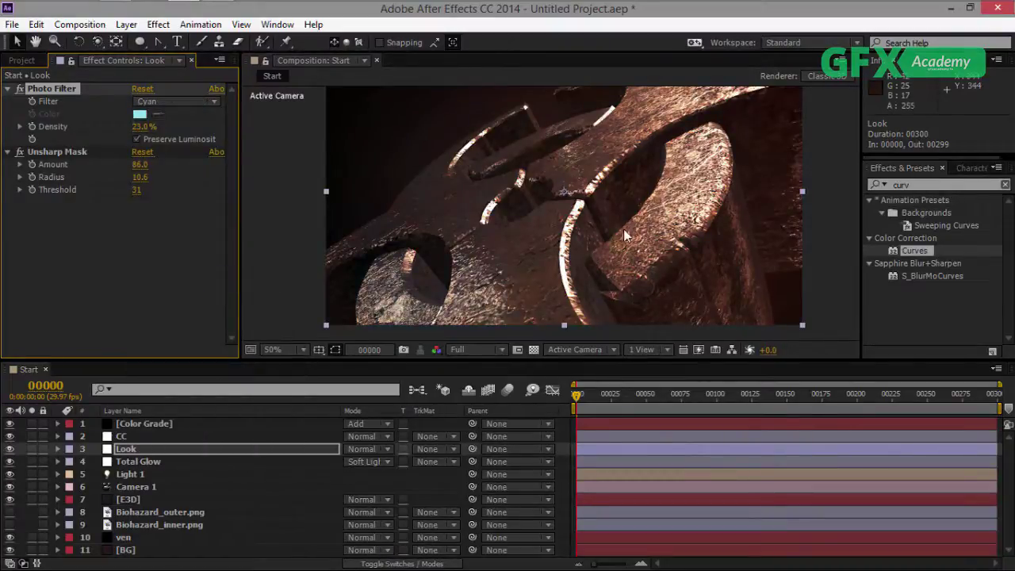
{"action": "left_click_drag", "start_coordinate": [143, 127], "coordinate": [121, 129]}
{"action": "left_click_drag", "start_coordinate": [135, 133], "coordinate": [139, 135]}
Raise the Color Grade layer's opacity to 27%.
{"action": "left_click", "coordinate": [167, 437]}
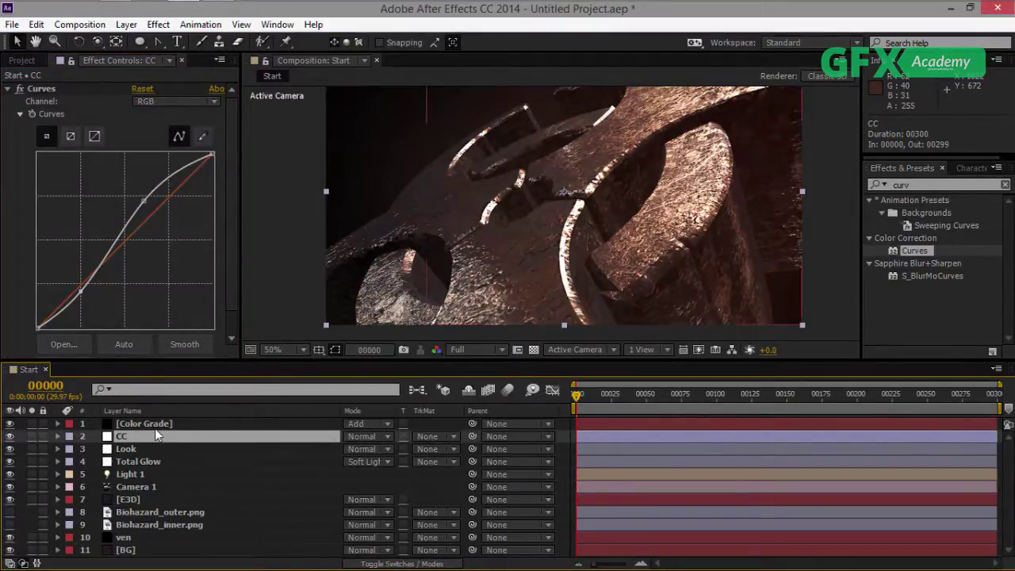
{"action": "left_click", "coordinate": [154, 425]}
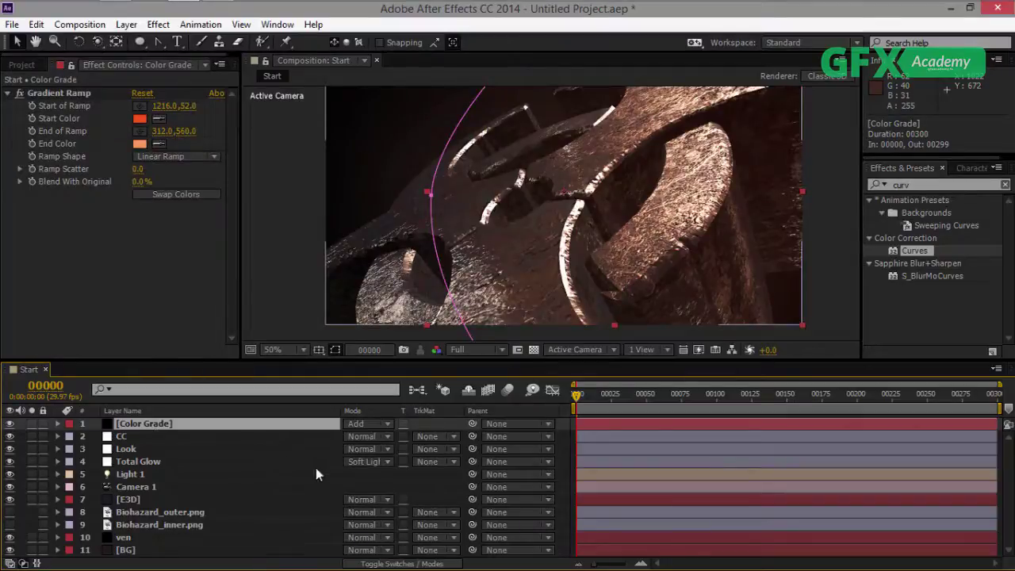
{"action": "key", "text": "t"}
{"action": "mouse_move", "coordinate": [352, 437]}
{"action": "left_mouse_down"}
{"action": "mouse_move", "coordinate": [364, 438]}
{"action": "mouse_move", "coordinate": [349, 437]}
{"action": "left_mouse_up"}
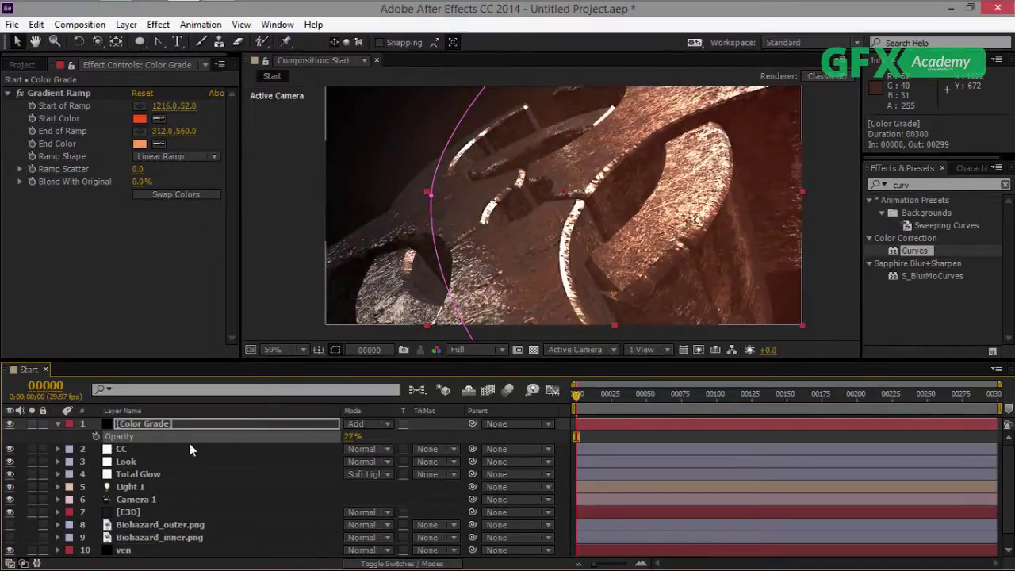
Move the Color Grade layer directly below the CC layer and set its opacity to 16%.
{"action": "left_click_drag", "start_coordinate": [168, 427], "coordinate": [162, 450]}
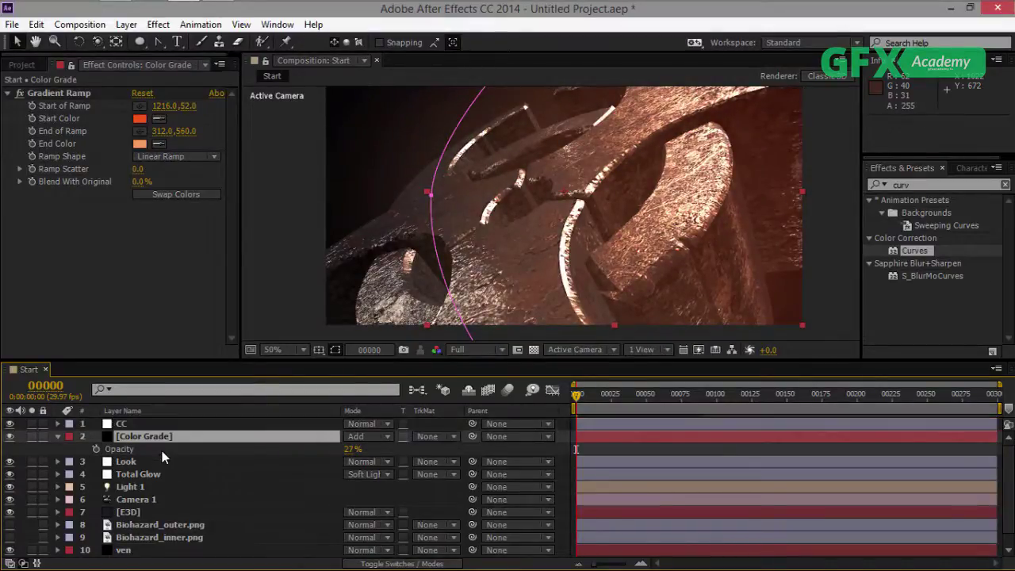
{"action": "left_click", "coordinate": [57, 435]}
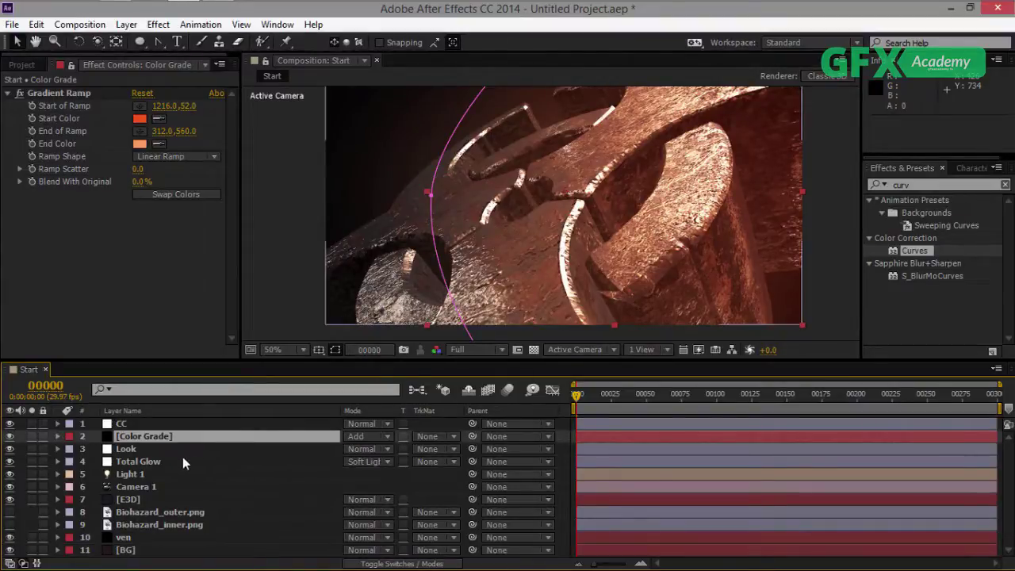
{"action": "key", "text": "t"}
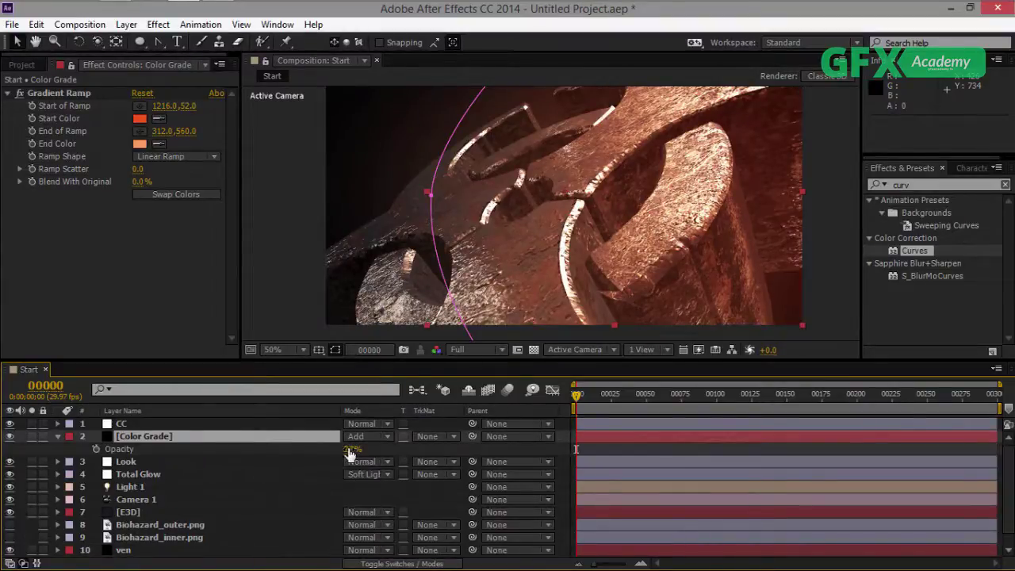
{"action": "left_click_drag", "start_coordinate": [349, 454], "coordinate": [341, 448]}
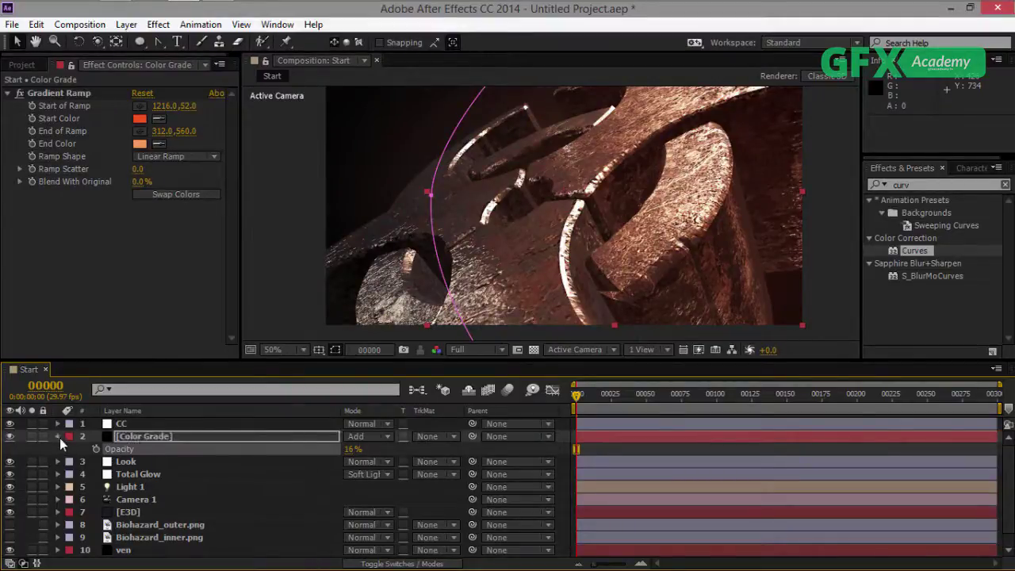
{"action": "left_click", "coordinate": [59, 437]}
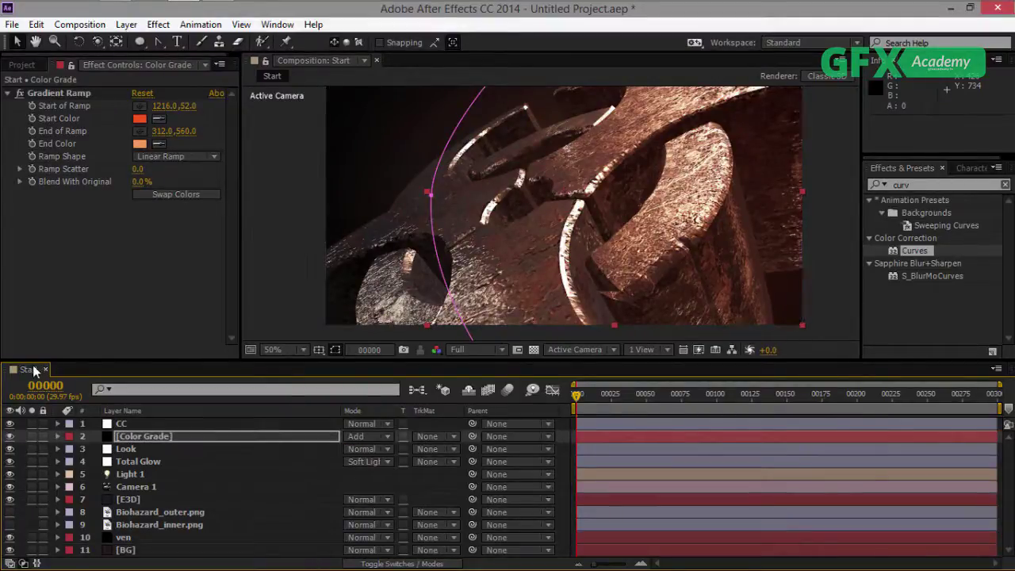
Move the Camera 1 layer to the top of the stack and reveal its Point of Interest and Position properties.
{"action": "left_click", "coordinate": [151, 487]}
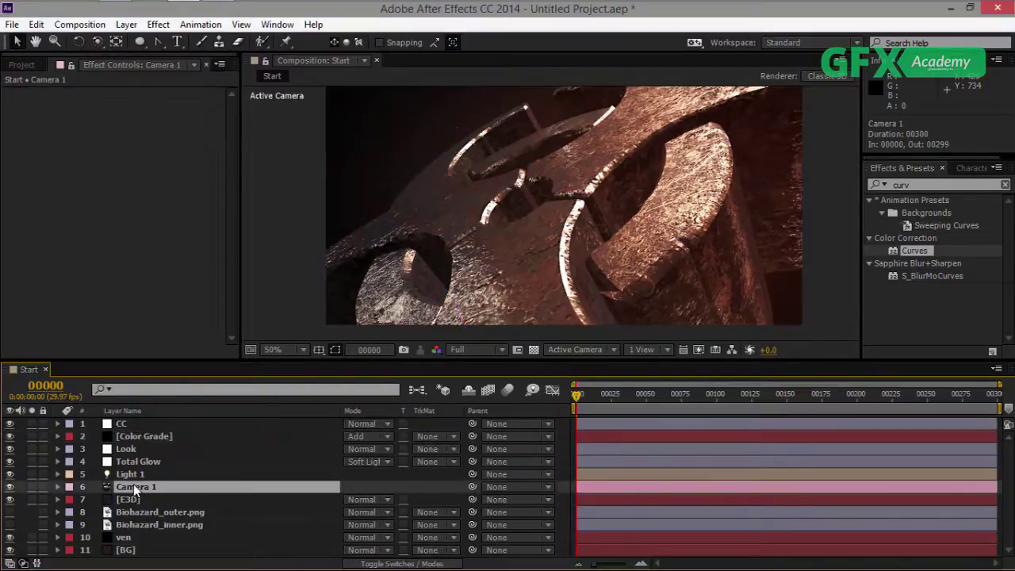
{"action": "left_click_drag", "start_coordinate": [139, 417], "coordinate": [139, 420]}
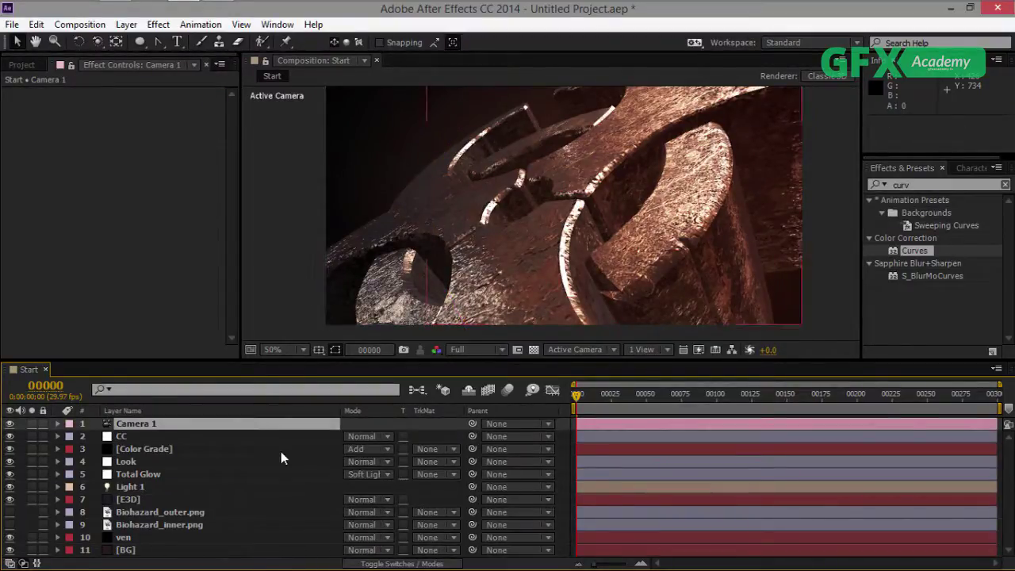
{"action": "key", "text": "a"}
{"action": "key", "text": "shift+p"}
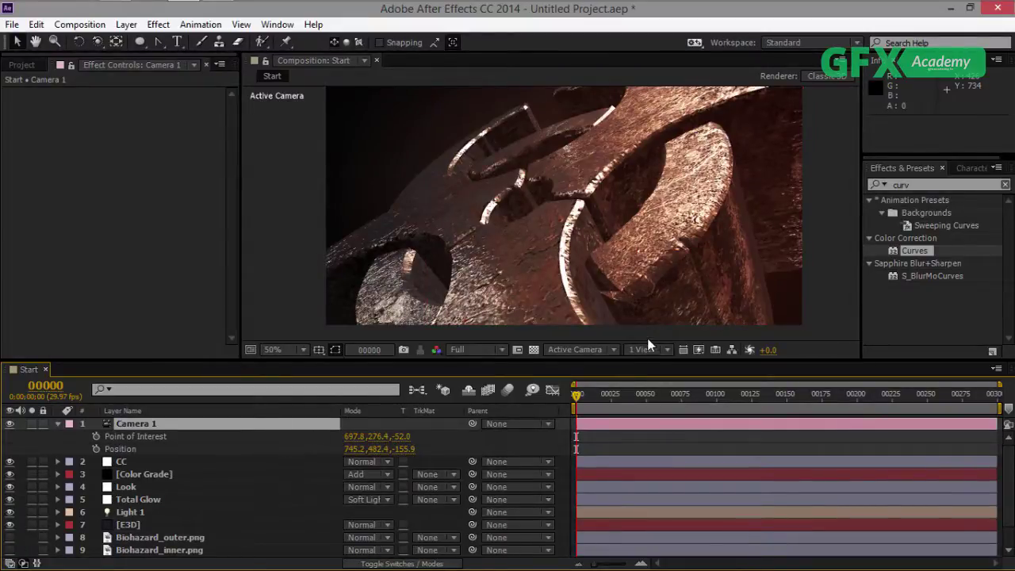
Keyframe Camera 1's Point of Interest and Position at frame 0, and orbit the camera to a position of about 743.3, 494.8, -127.6.
{"action": "left_click", "coordinate": [96, 449]}
{"action": "left_click", "coordinate": [96, 437]}
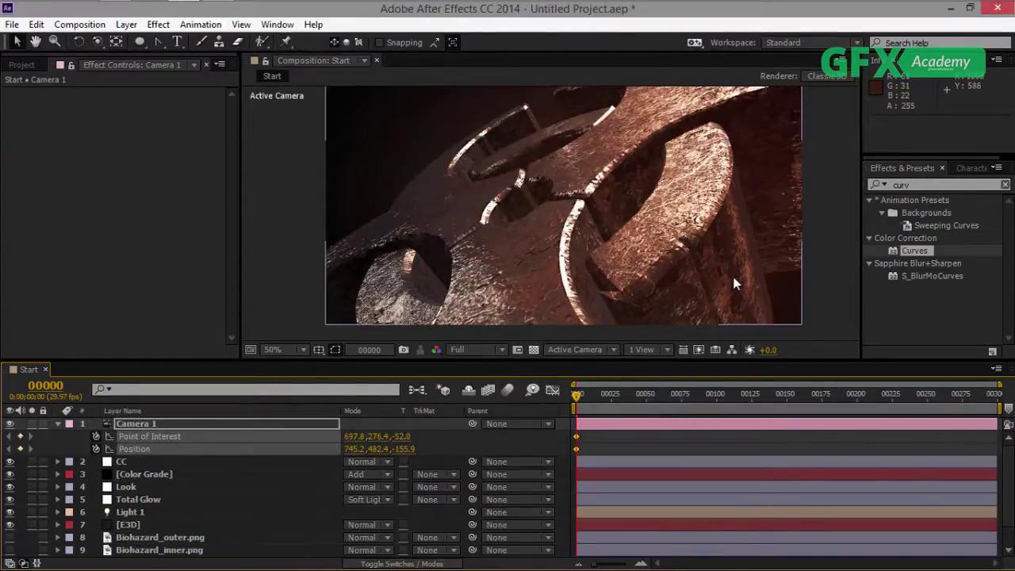
{"action": "left_click", "coordinate": [96, 42]}
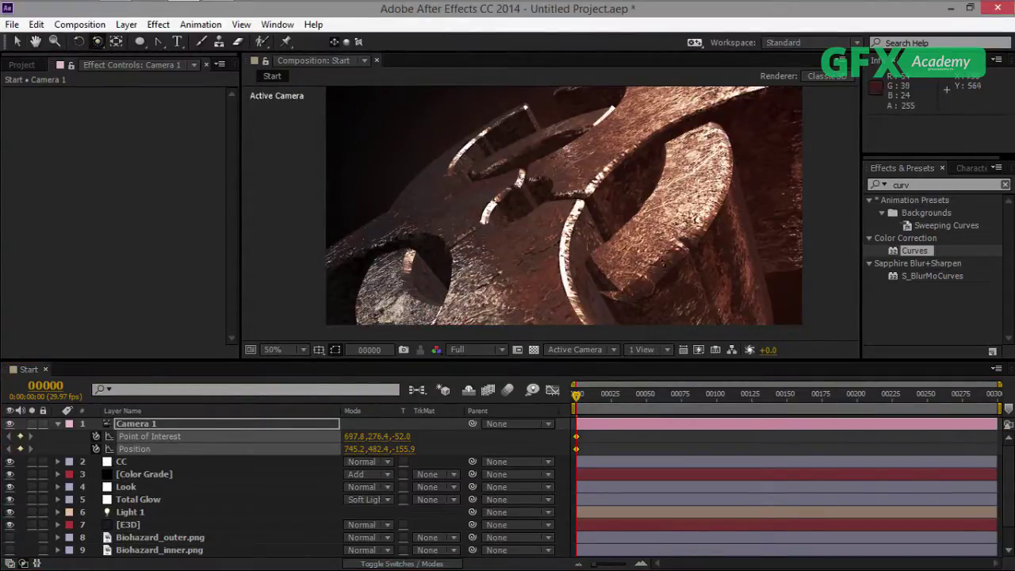
{"action": "mouse_move", "coordinate": [623, 265]}
{"action": "left_mouse_down"}
{"action": "mouse_move", "coordinate": [624, 256]}
{"action": "mouse_move", "coordinate": [596, 279]}
{"action": "mouse_move", "coordinate": [611, 273]}
{"action": "mouse_move", "coordinate": [613, 254]}
{"action": "left_mouse_up"}
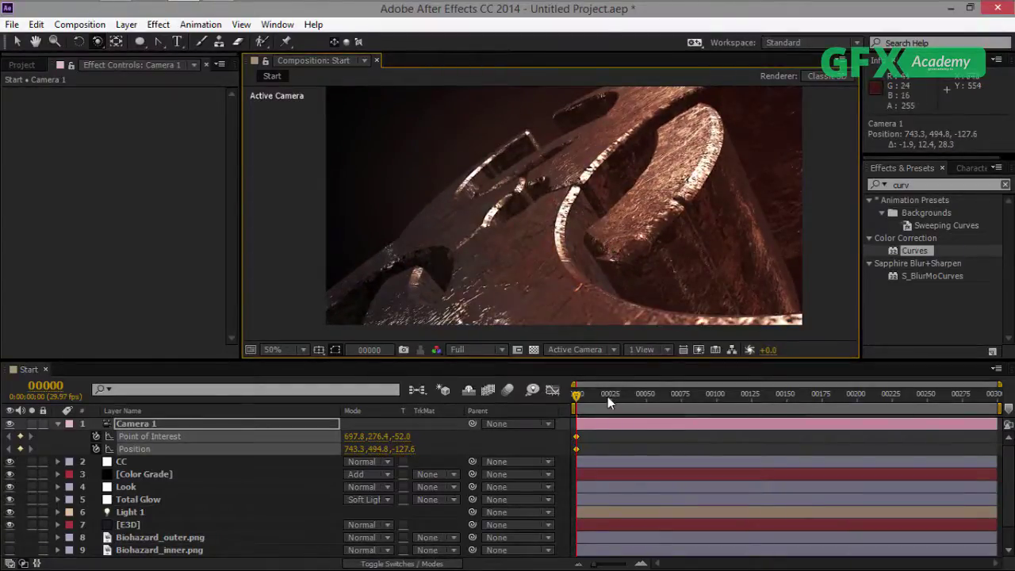
At frame 50, pull Camera 1 back along its Z axis to a position of about 749.8, 526.4, -138.5.
{"action": "left_click_drag", "start_coordinate": [576, 400], "coordinate": [649, 400]}
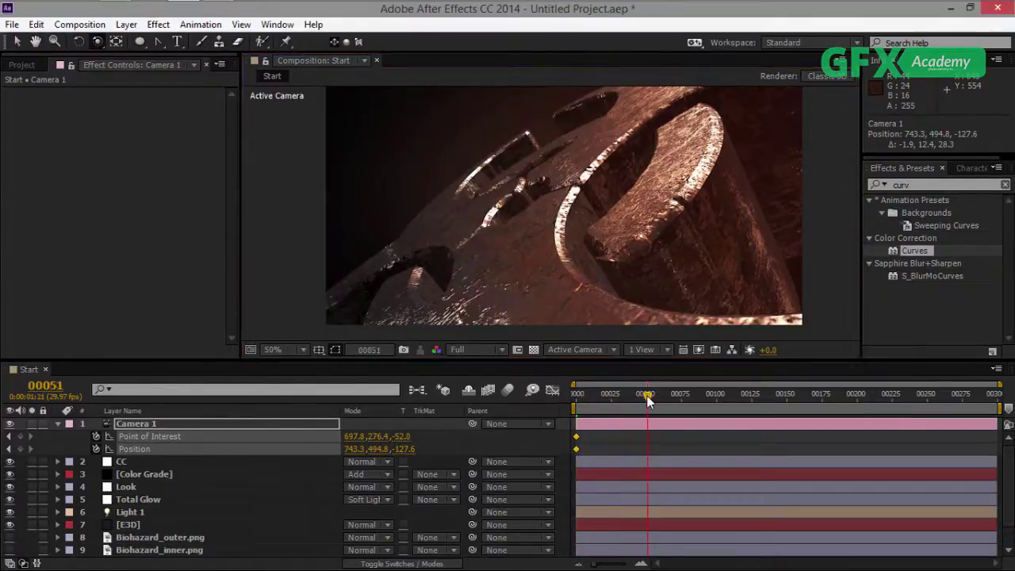
{"action": "key", "text": "Page_Up"}
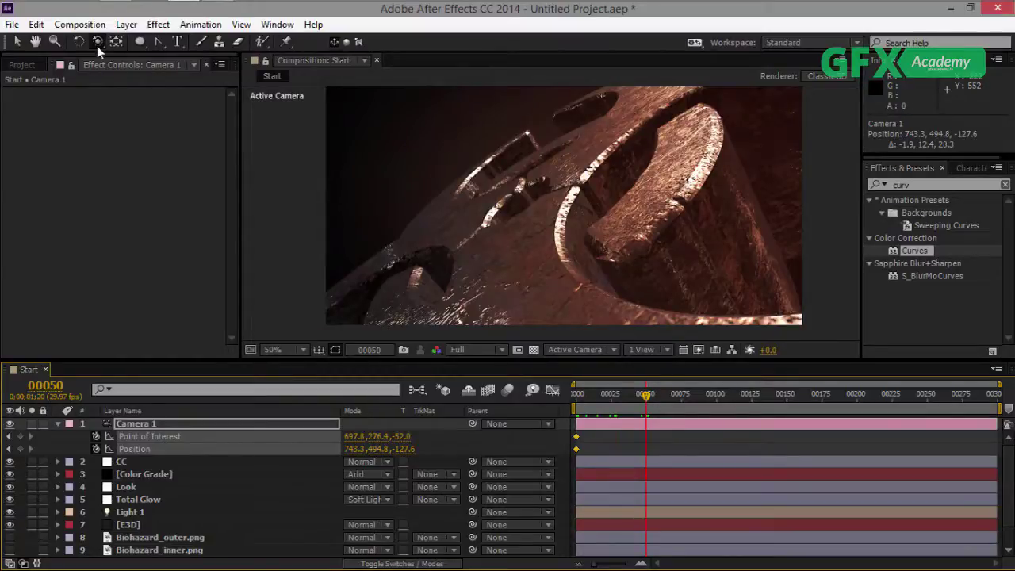
{"action": "left_click_drag", "start_coordinate": [97, 45], "coordinate": [147, 73]}
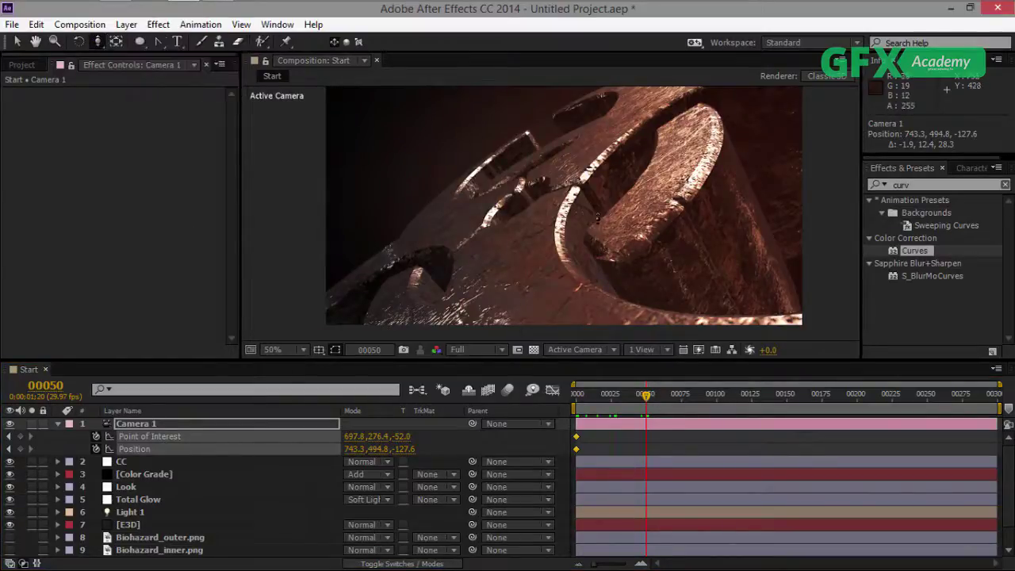
{"action": "left_click_drag", "start_coordinate": [598, 216], "coordinate": [596, 241]}
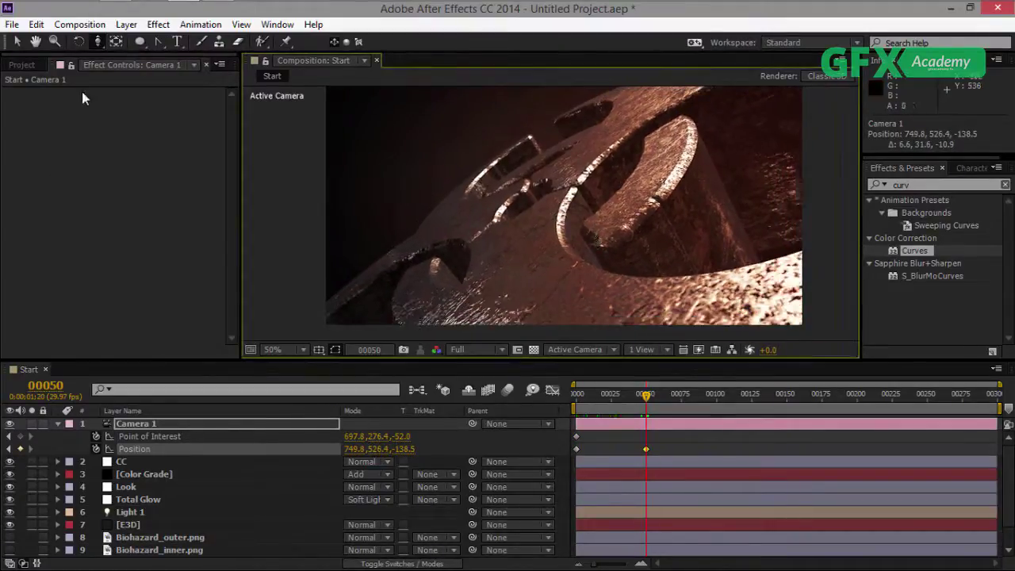
At frame 50, orbit Camera 1 to a position of about 839.5, 481.4, -154.9 and preview the camera move from frame 0.
{"action": "left_click_drag", "start_coordinate": [98, 41], "coordinate": [166, 64]}
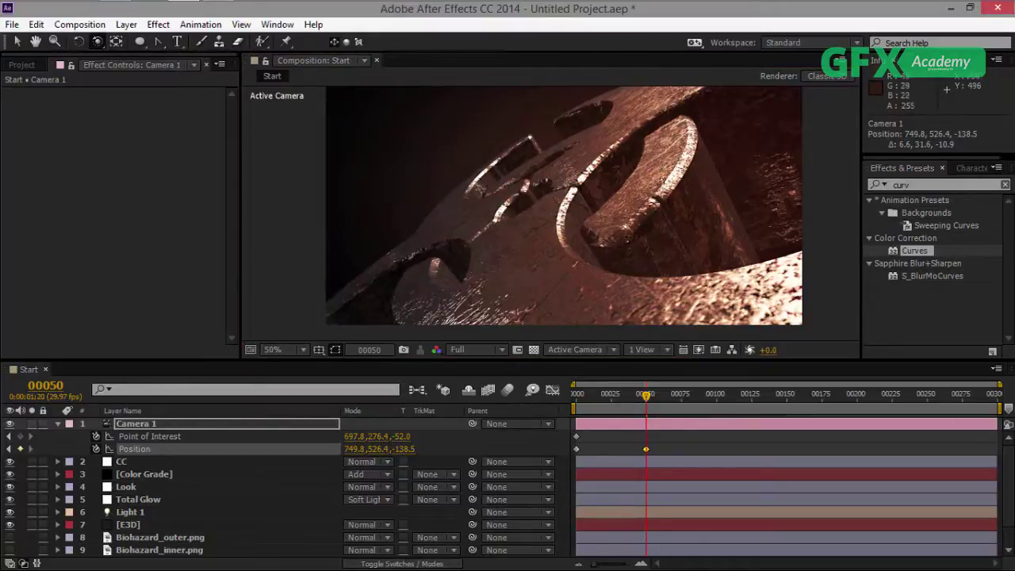
{"action": "left_click_drag", "start_coordinate": [643, 235], "coordinate": [609, 265]}
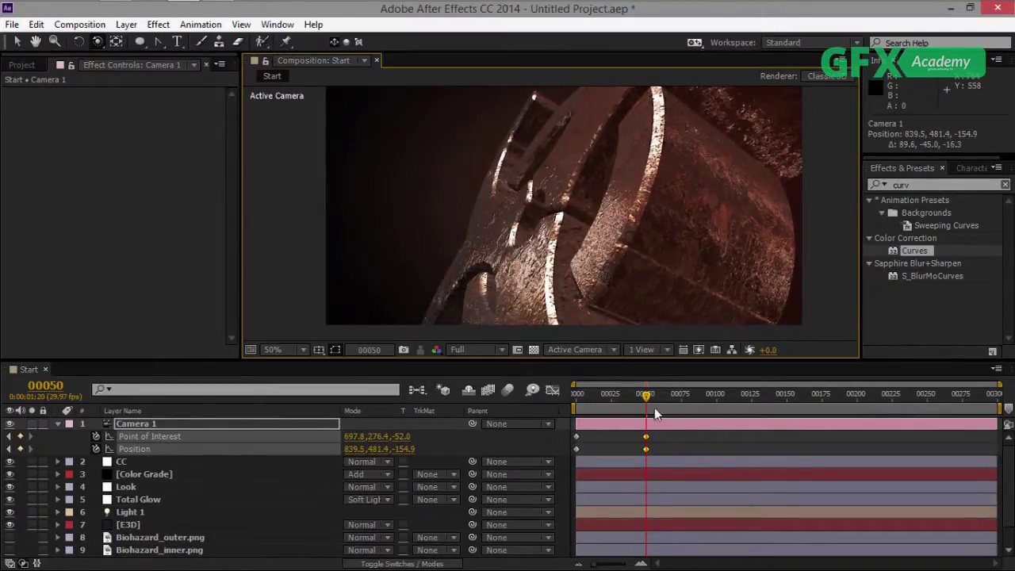
{"action": "left_click_drag", "start_coordinate": [646, 395], "coordinate": [566, 415]}
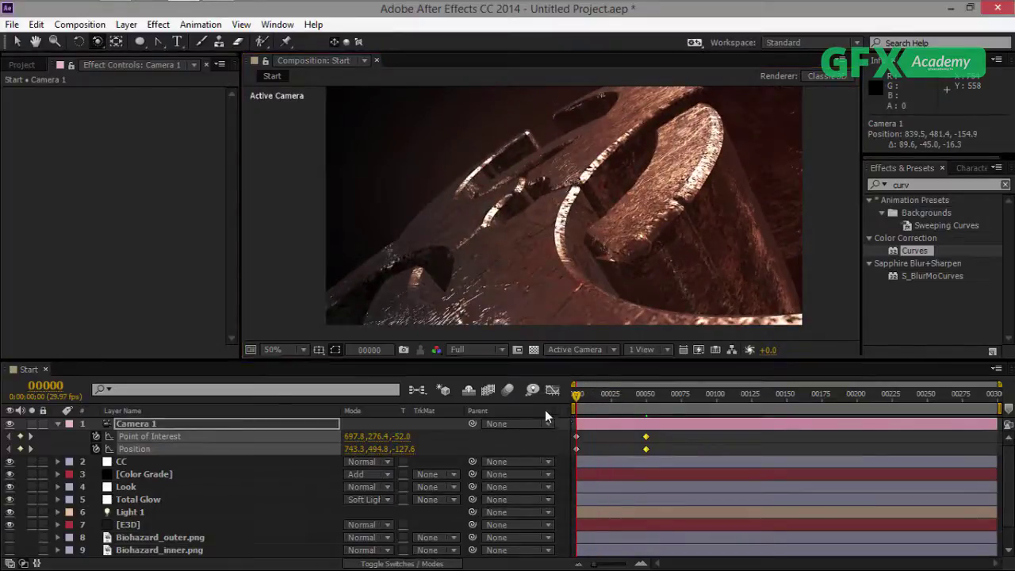
{"action": "key", "text": "KP_0"}
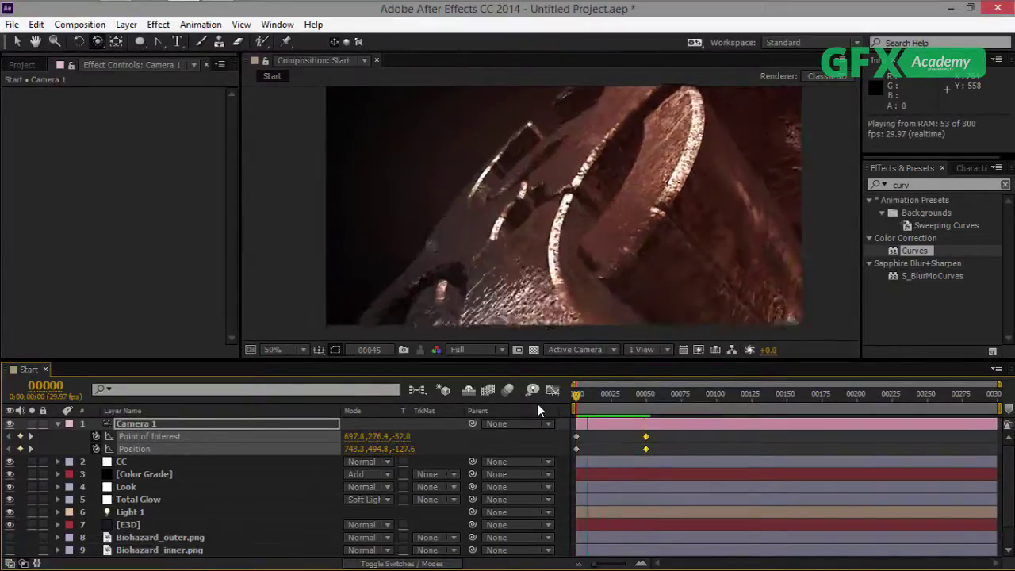
{"action": "key", "text": "space"}
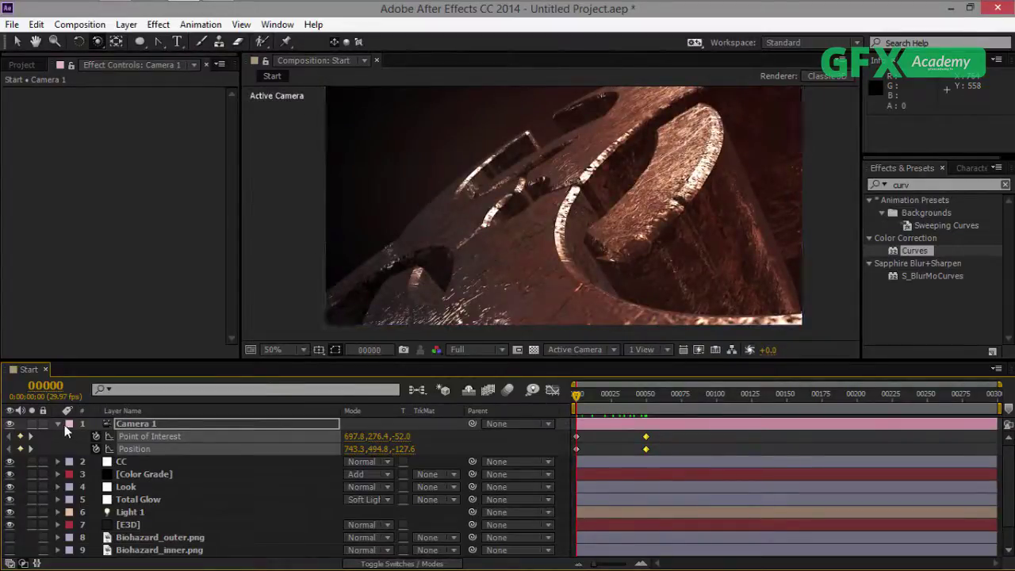
{"action": "key", "text": "u"}
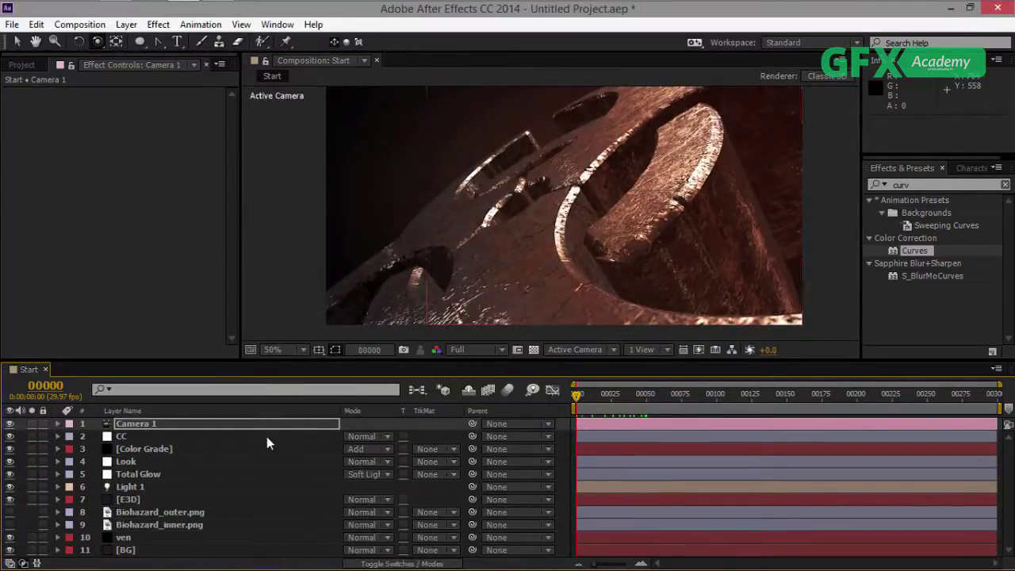
Check in the E3D layer's Element scene setup which group the inner model is assigned to, and return to the composition.
{"action": "left_click", "coordinate": [170, 499]}
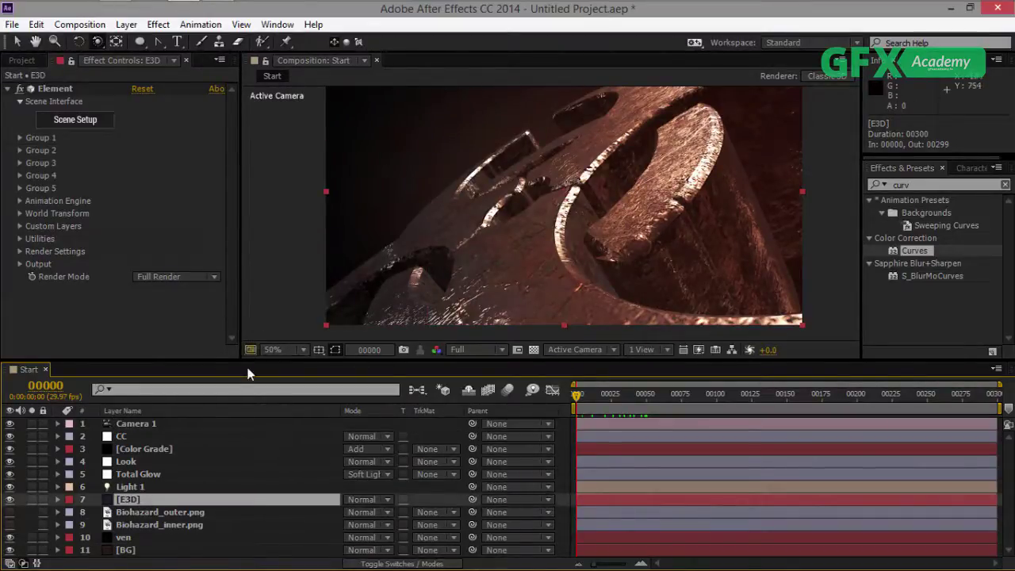
{"action": "left_click", "coordinate": [76, 119]}
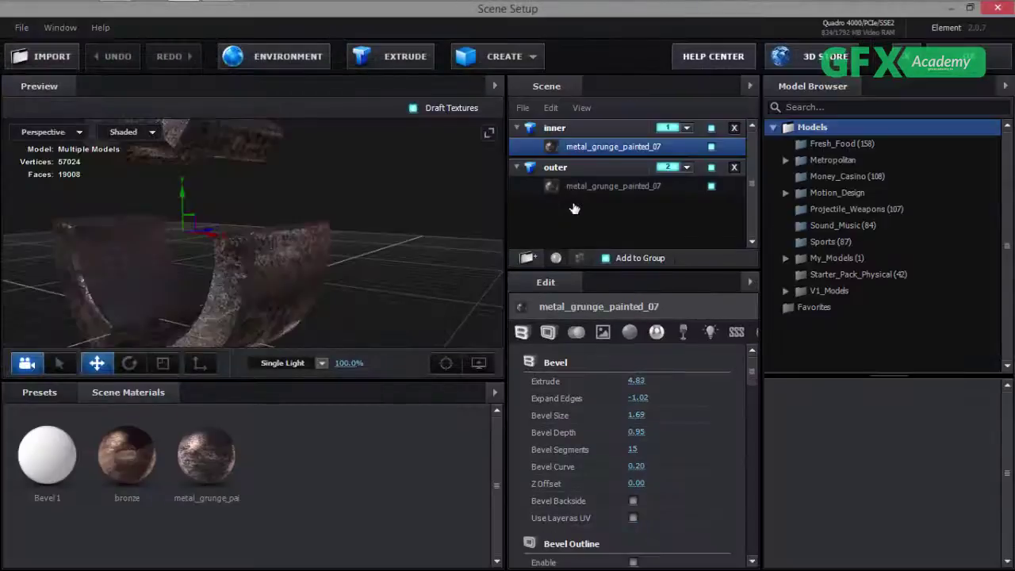
{"action": "left_click", "coordinate": [609, 129]}
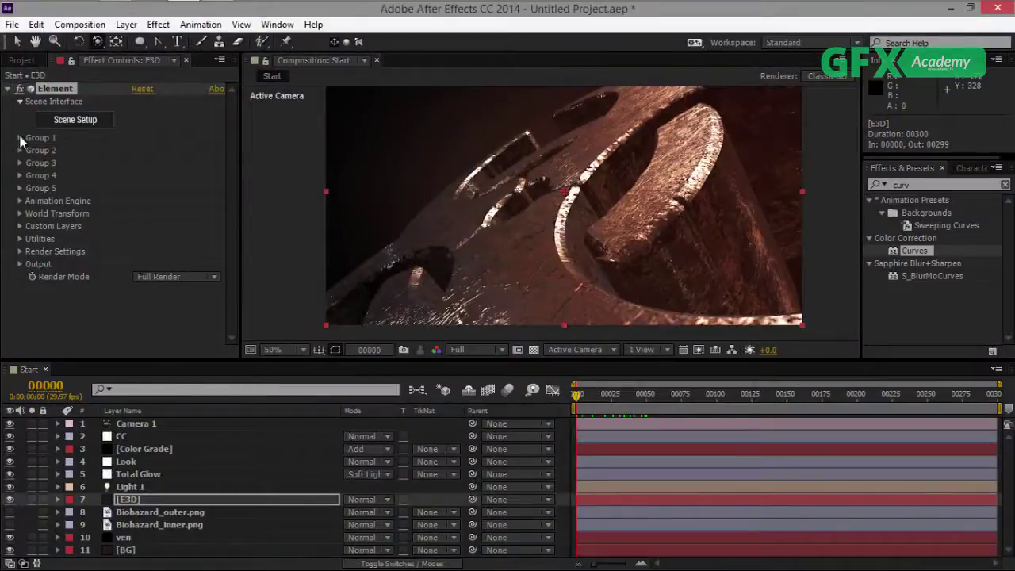
Enable Multi-Object in the Particle Look settings of Element's Group 1 on the E3D layer.
{"action": "left_click", "coordinate": [19, 138]}
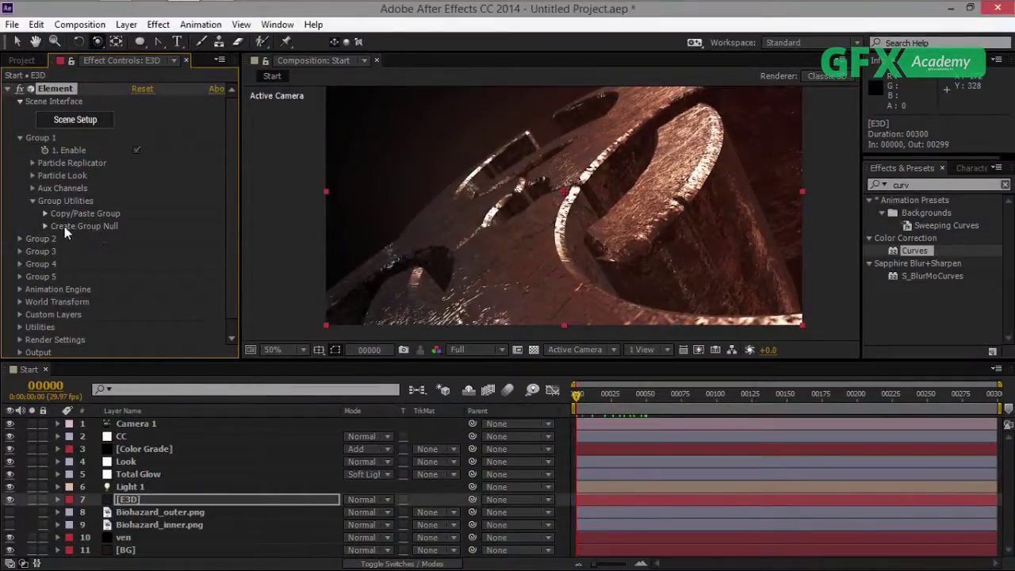
{"action": "left_click", "coordinate": [31, 201]}
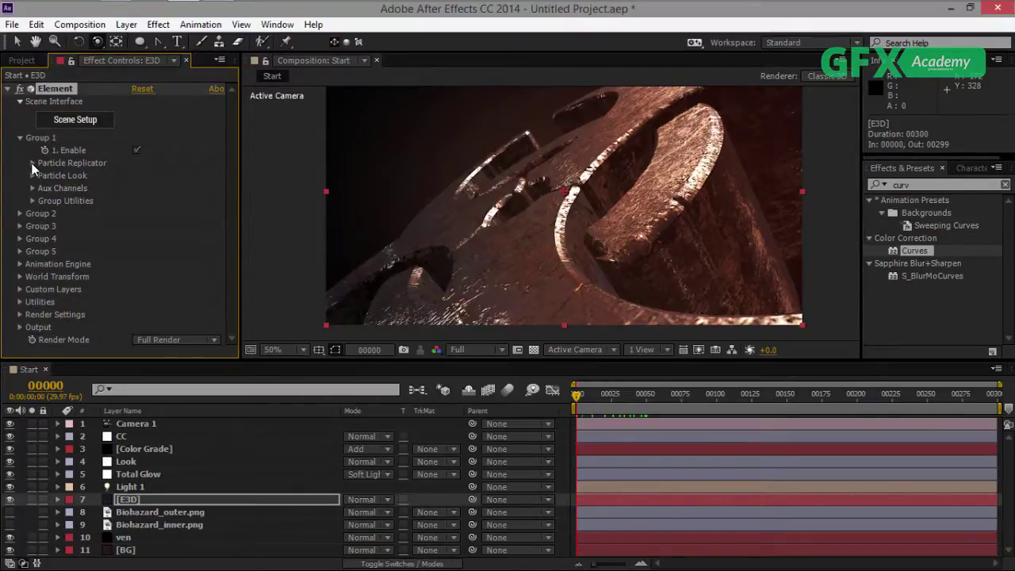
{"action": "left_click", "coordinate": [32, 163]}
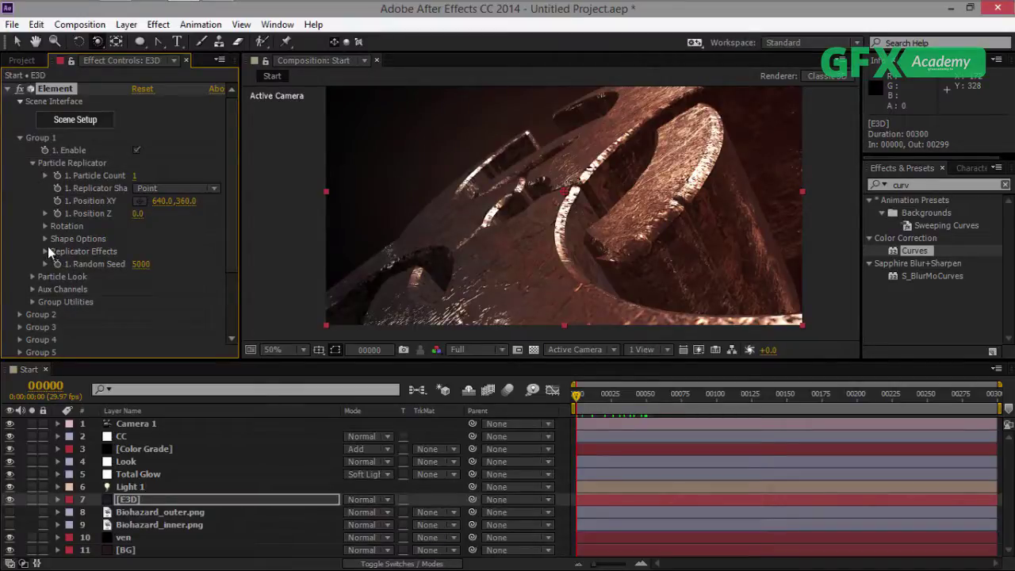
{"action": "left_click", "coordinate": [32, 276]}
{"action": "scroll", "coordinate": [32, 274], "scroll_direction": "down", "scroll_amount": 4}
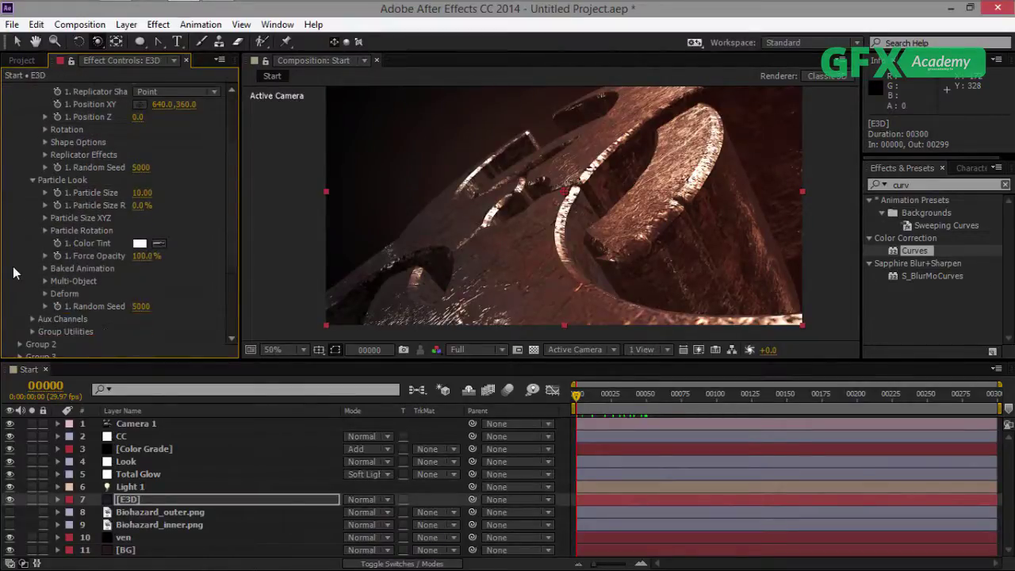
{"action": "left_click", "coordinate": [46, 281]}
{"action": "scroll", "coordinate": [126, 229], "scroll_direction": "down", "scroll_amount": 4}
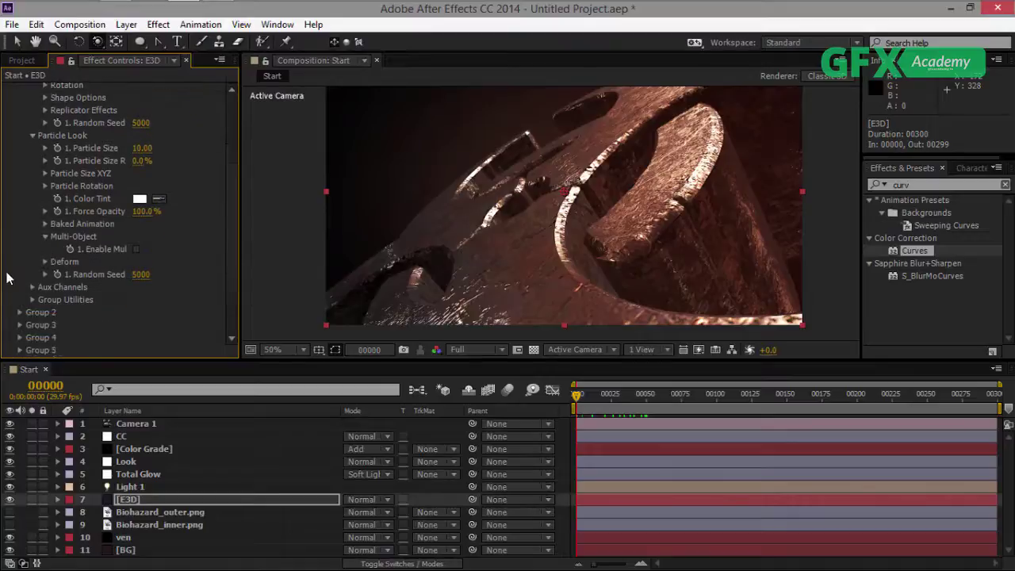
{"action": "left_click", "coordinate": [135, 204]}
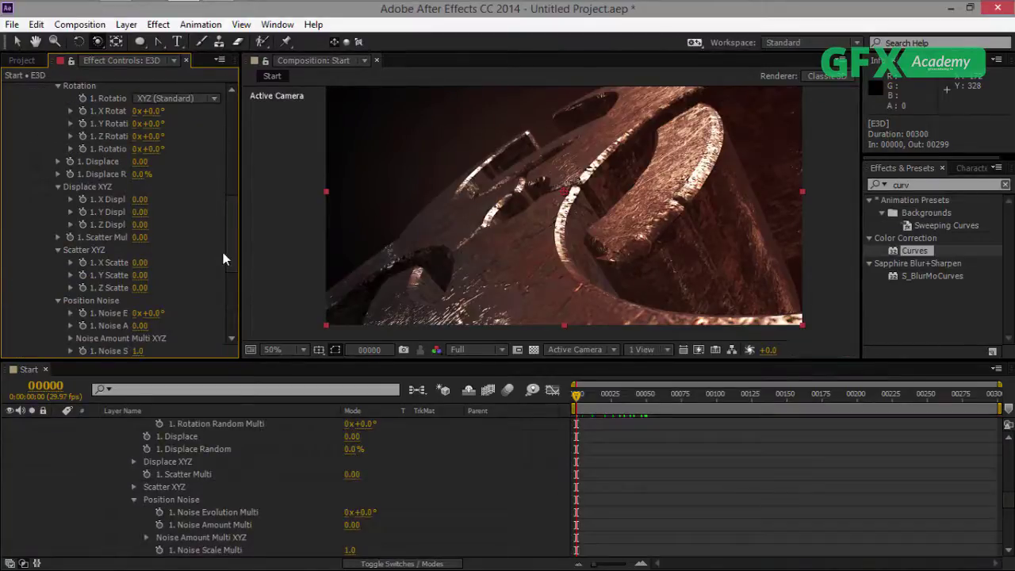
Try scattering Group 1's objects along Y in the Multi-Object settings, and reset the Y Scatter to 0.
{"action": "scroll", "coordinate": [212, 254], "scroll_direction": "up", "scroll_amount": 3}
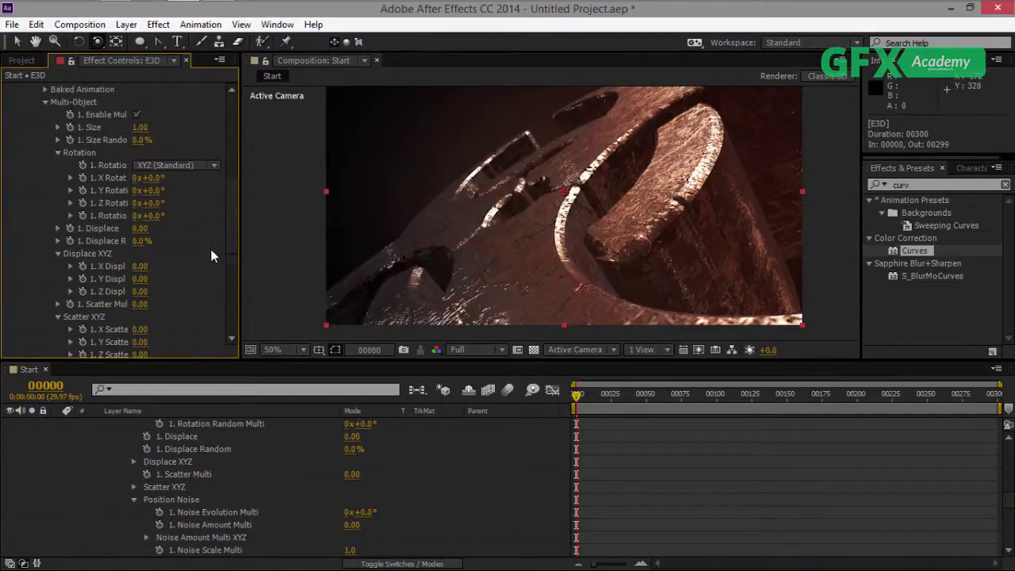
{"action": "scroll", "coordinate": [206, 229], "scroll_direction": "down", "scroll_amount": 1}
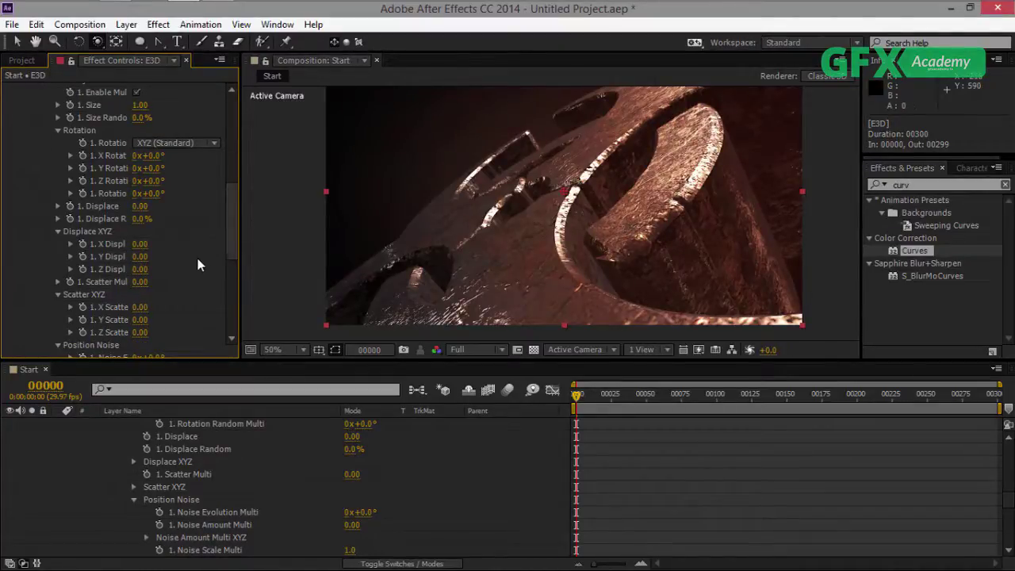
{"action": "scroll", "coordinate": [198, 264], "scroll_direction": "down", "scroll_amount": 1}
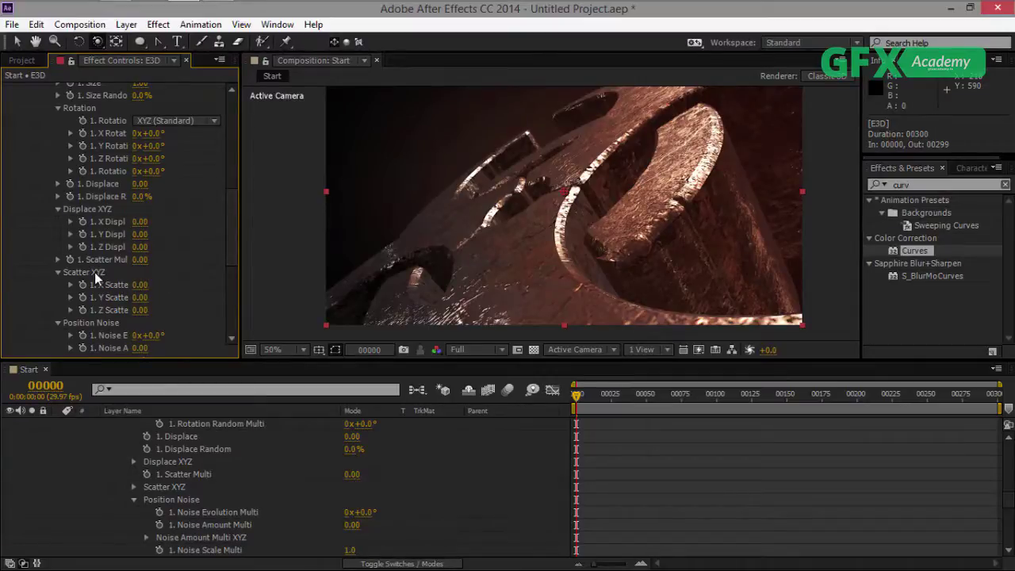
{"action": "scroll", "coordinate": [95, 272], "scroll_direction": "down", "scroll_amount": 1}
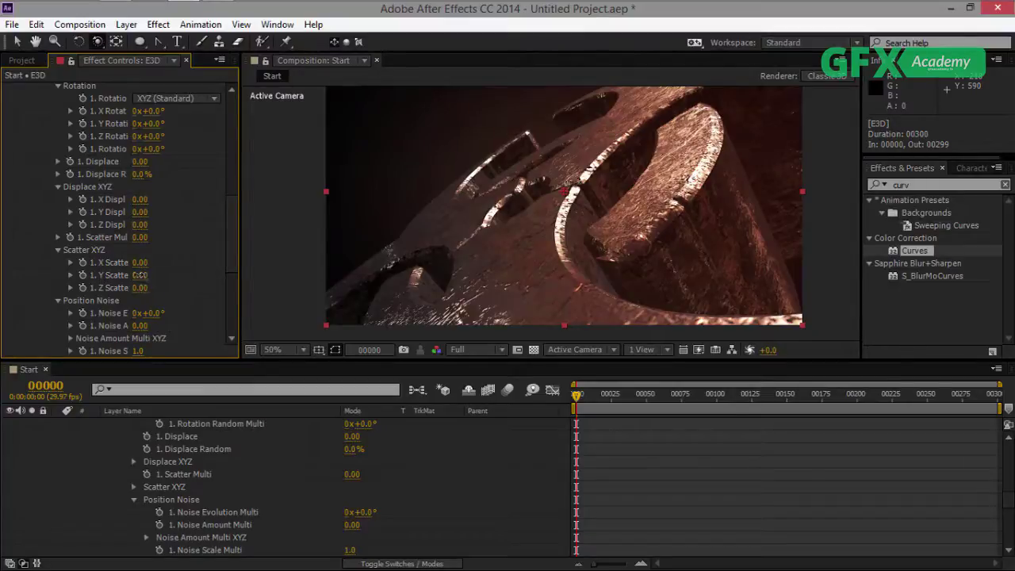
{"action": "left_click_drag", "start_coordinate": [140, 275], "coordinate": [2, 275]}
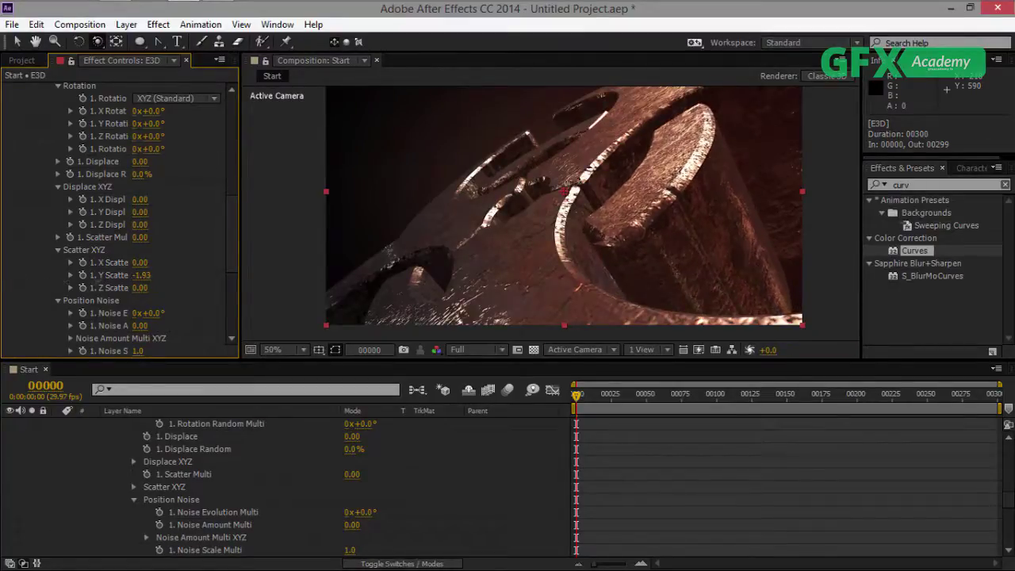
{"action": "left_click_drag", "start_coordinate": [139, 275], "coordinate": [165, 281]}
{"action": "left_click", "coordinate": [147, 275]}
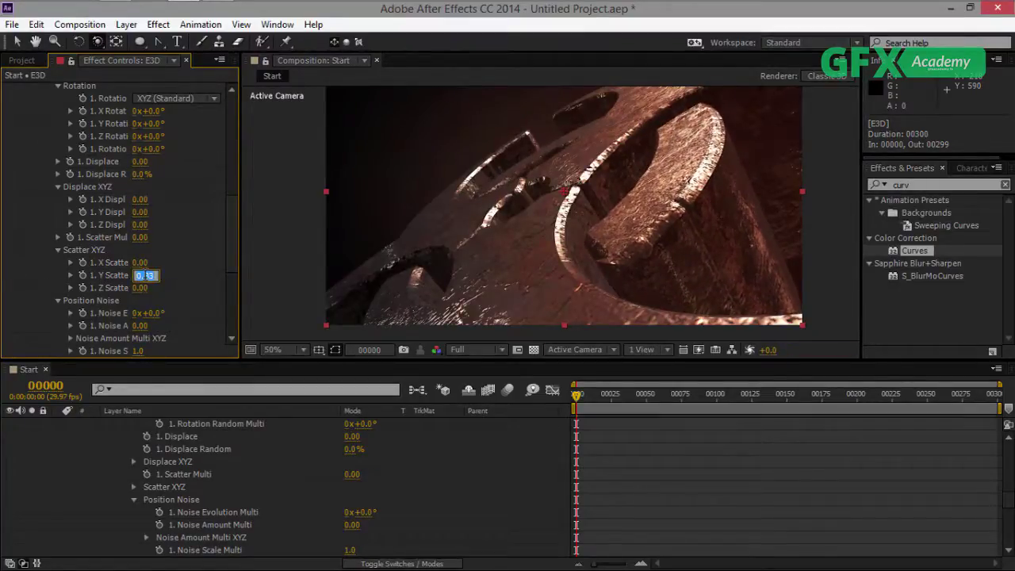
{"action": "type", "text": "0"}
{"action": "key", "text": "Return"}
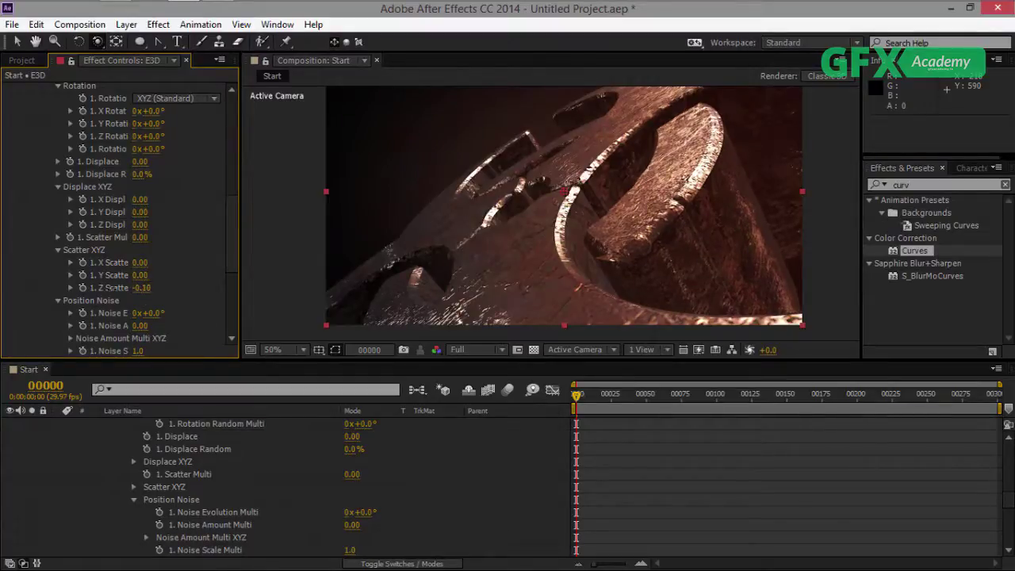
Set Group 1's Z Scatter Multi to -8 and start keyframing it at frame 0.
{"action": "left_click_drag", "start_coordinate": [111, 288], "coordinate": [44, 325]}
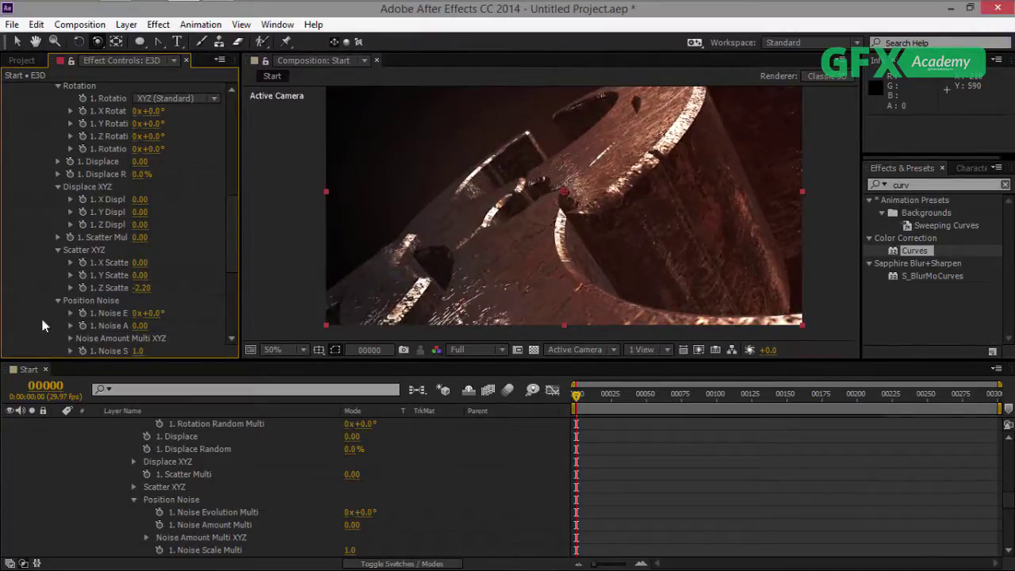
{"action": "left_click_drag", "start_coordinate": [142, 294], "coordinate": [107, 297]}
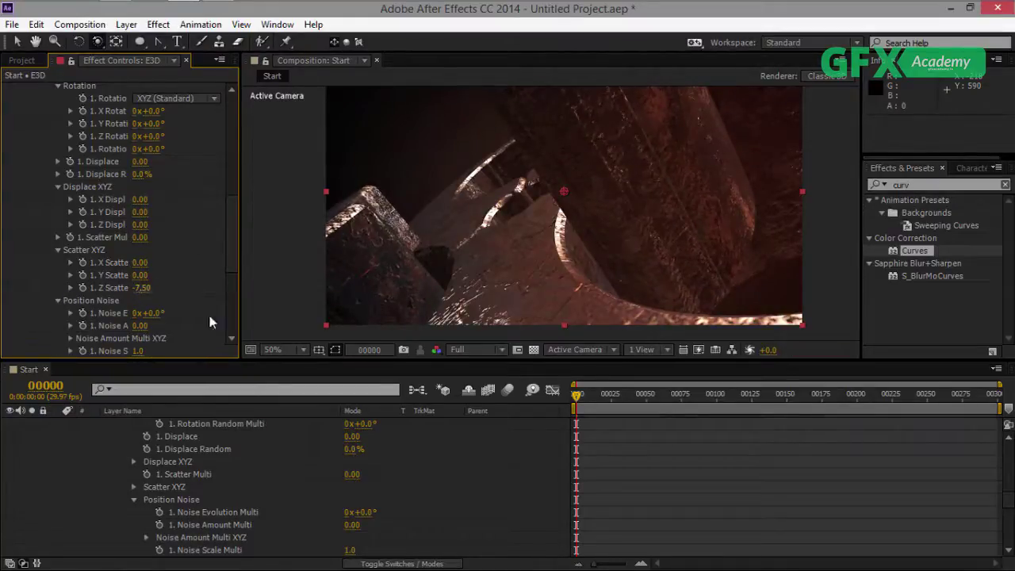
{"action": "left_click", "coordinate": [141, 288]}
{"action": "type", "text": "-8"}
{"action": "key", "text": "Return"}
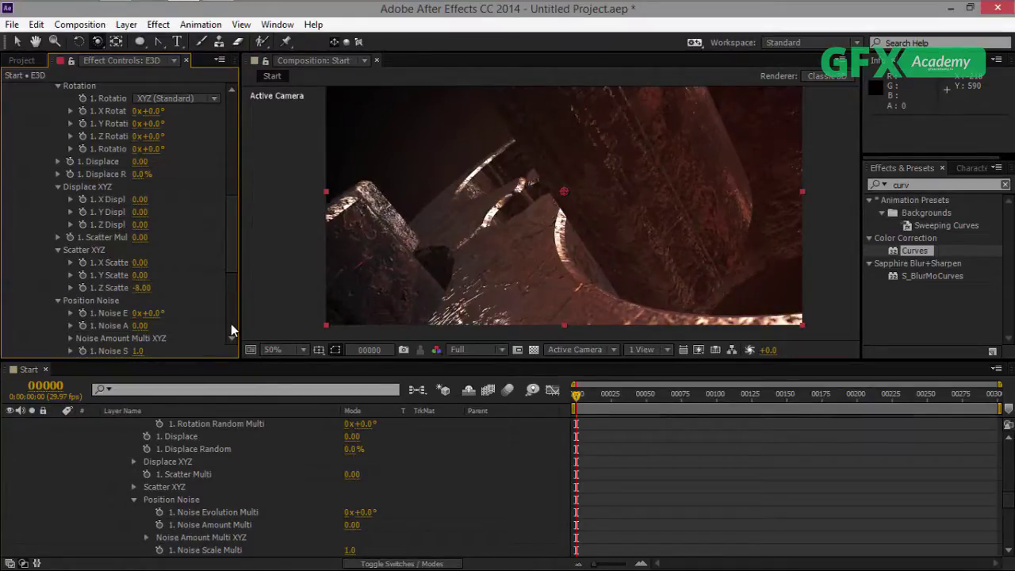
{"action": "scroll", "coordinate": [227, 459], "scroll_direction": "up", "scroll_amount": 10}
{"action": "key", "text": "Return"}
{"action": "scroll", "coordinate": [227, 459], "scroll_direction": "up", "scroll_amount": 4}
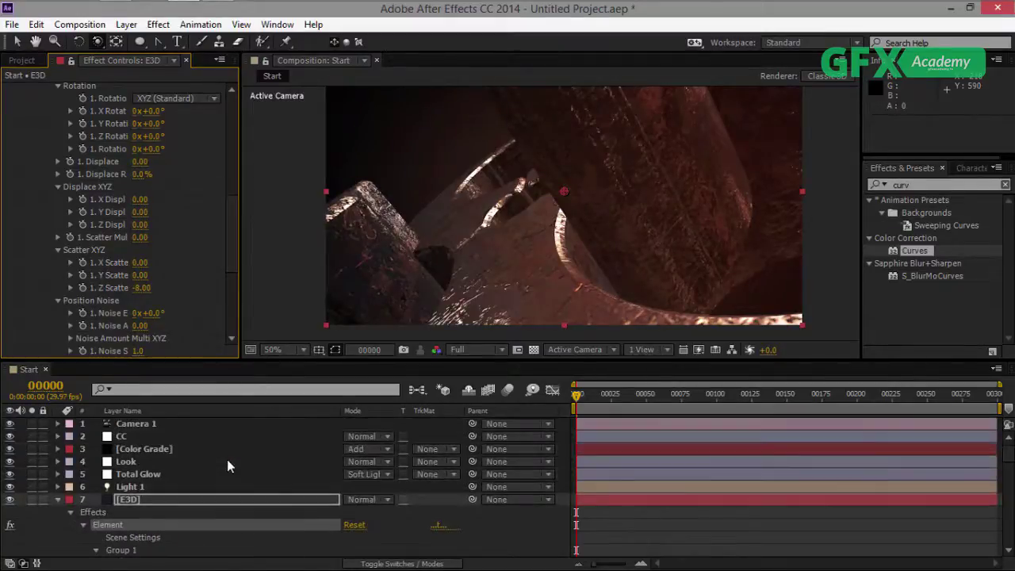
{"action": "scroll", "coordinate": [206, 448], "scroll_direction": "down", "scroll_amount": 2}
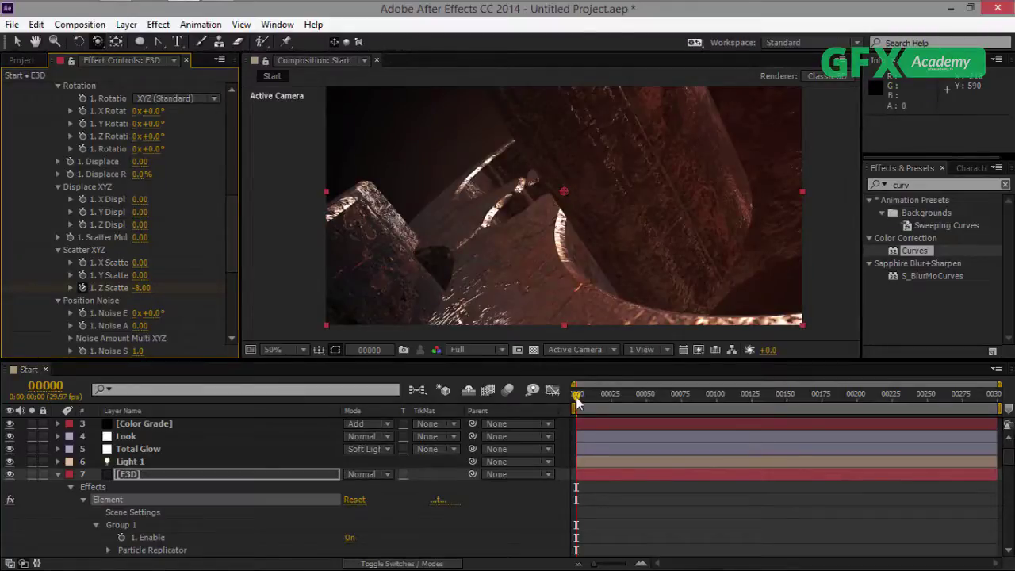
At frame 40, set Group 1's Z Scatter Multi to 2.
{"action": "left_click_drag", "start_coordinate": [578, 401], "coordinate": [633, 410]}
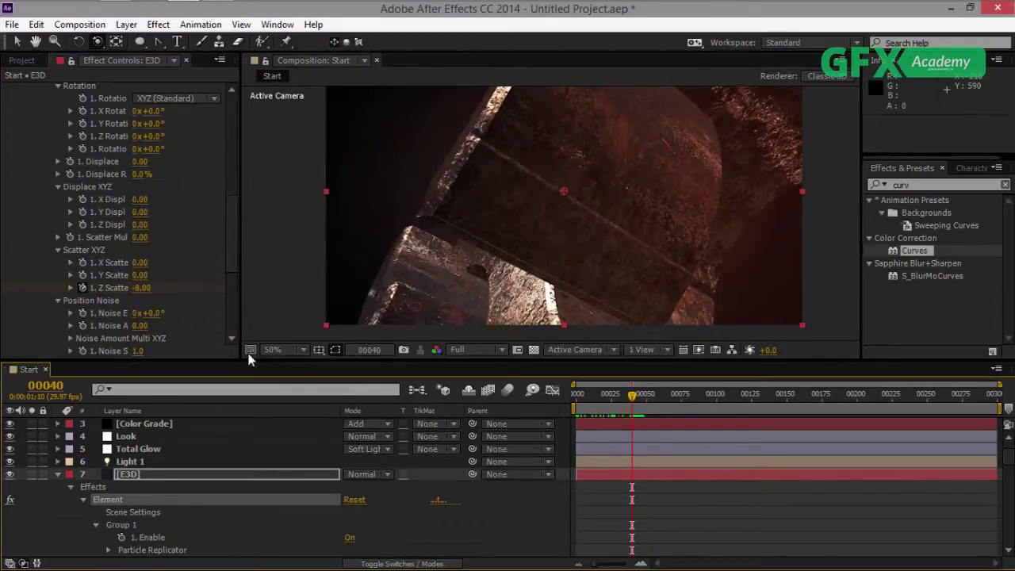
{"action": "left_click_drag", "start_coordinate": [149, 290], "coordinate": [682, 295]}
{"action": "left_click_drag", "start_coordinate": [590, 293], "coordinate": [617, 298]}
{"action": "left_click_drag", "start_coordinate": [882, 301], "coordinate": [891, 303]}
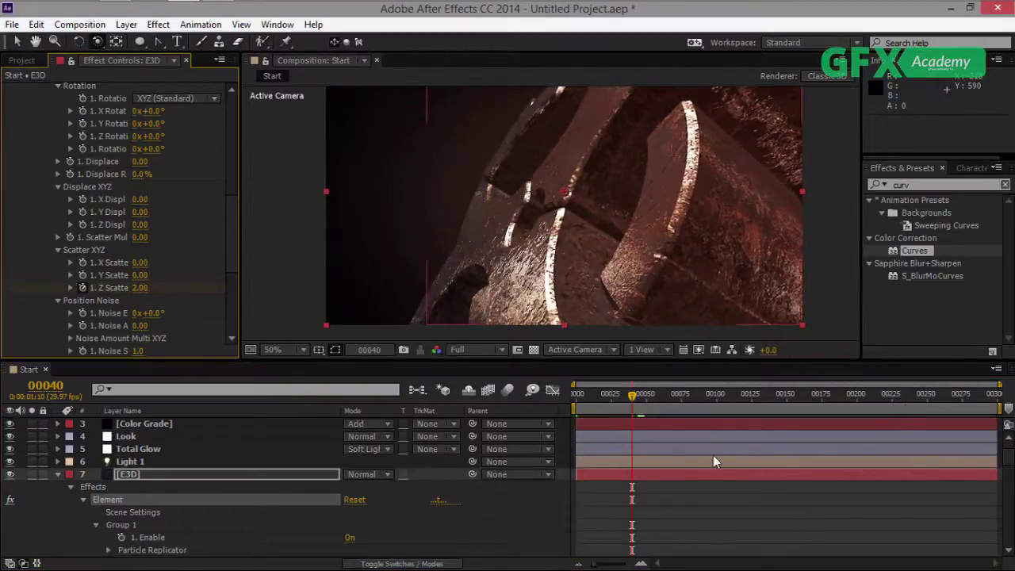
Reveal the E3D layer's keyframes, move the second Z Scatter Multi keyframe to frame 62 and preview the animation from frame 0.
{"action": "left_click", "coordinate": [217, 475]}
{"action": "key", "text": "u"}
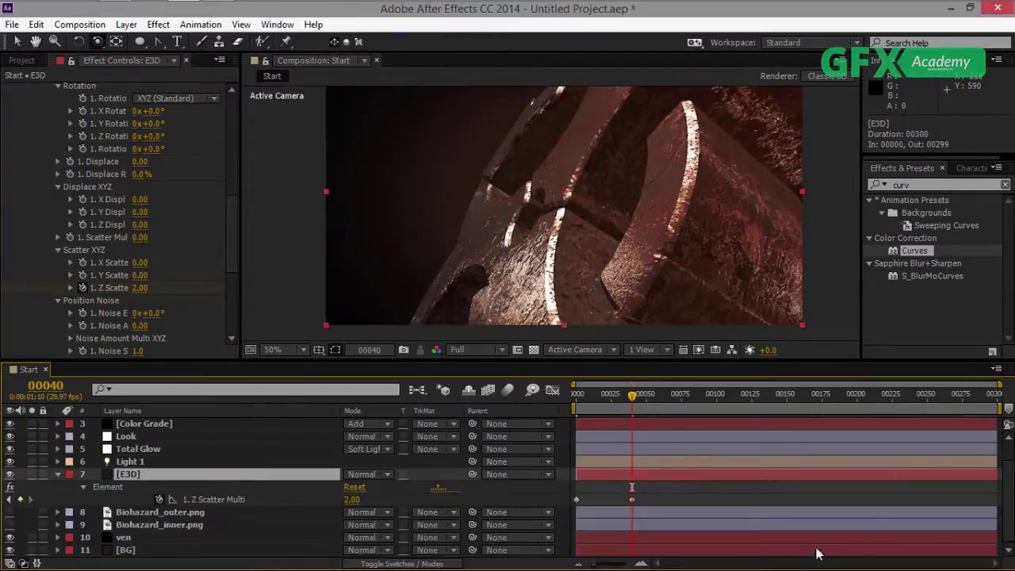
{"action": "left_click_drag", "start_coordinate": [635, 498], "coordinate": [663, 499]}
{"action": "left_click_drag", "start_coordinate": [632, 394], "coordinate": [566, 412]}
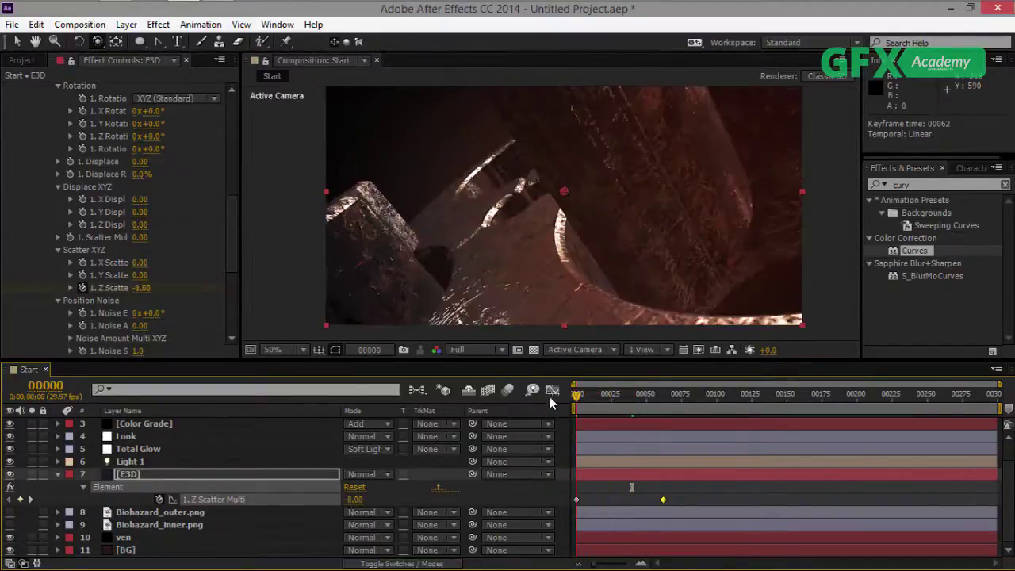
{"action": "key", "text": "KP_0"}
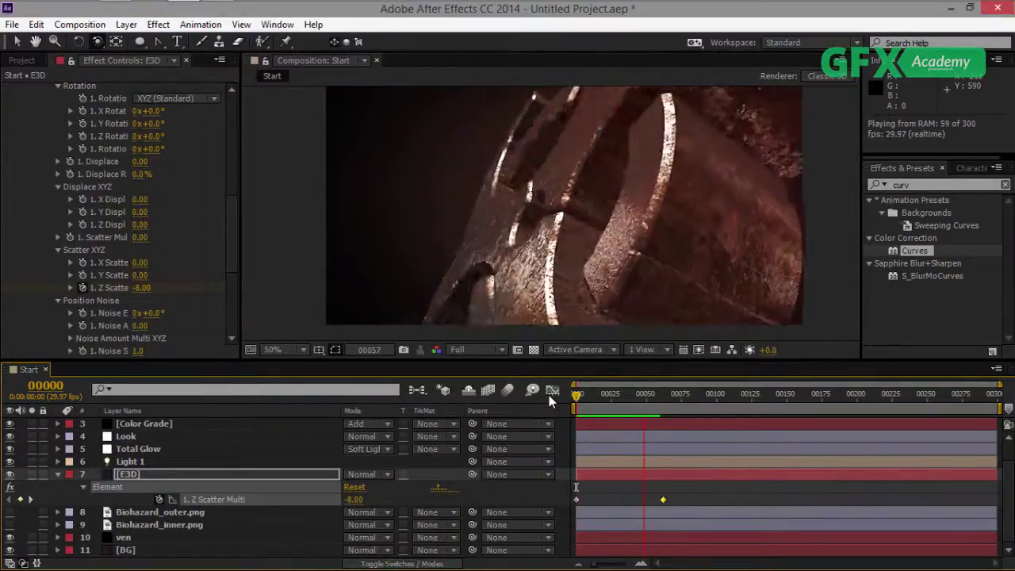
{"action": "left_click", "coordinate": [562, 395]}
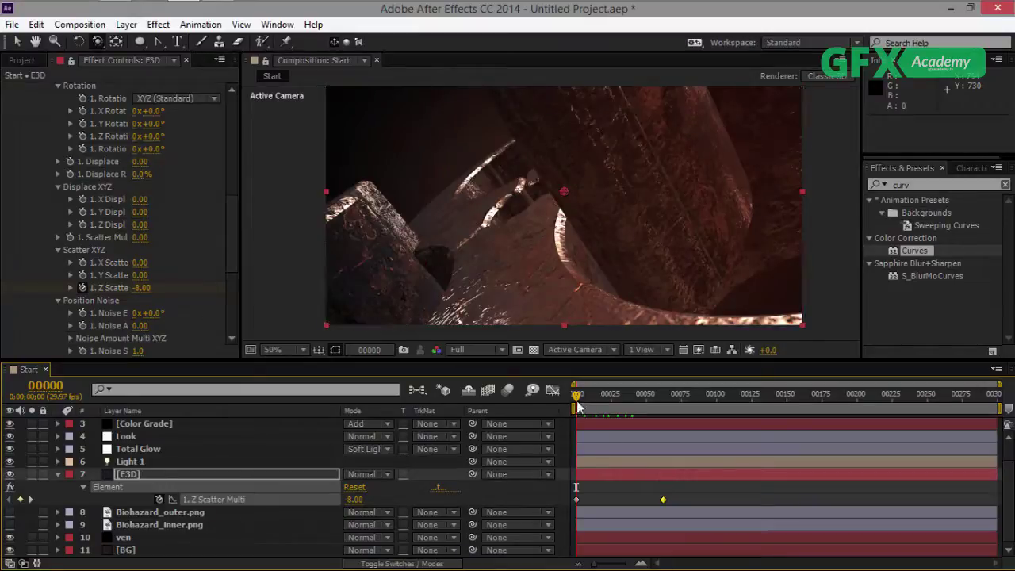
Move the E3D layer's second Z Scatter Multi keyframe to frame 92 and preview the animation from frame 0.
{"action": "left_click_drag", "start_coordinate": [578, 395], "coordinate": [660, 411]}
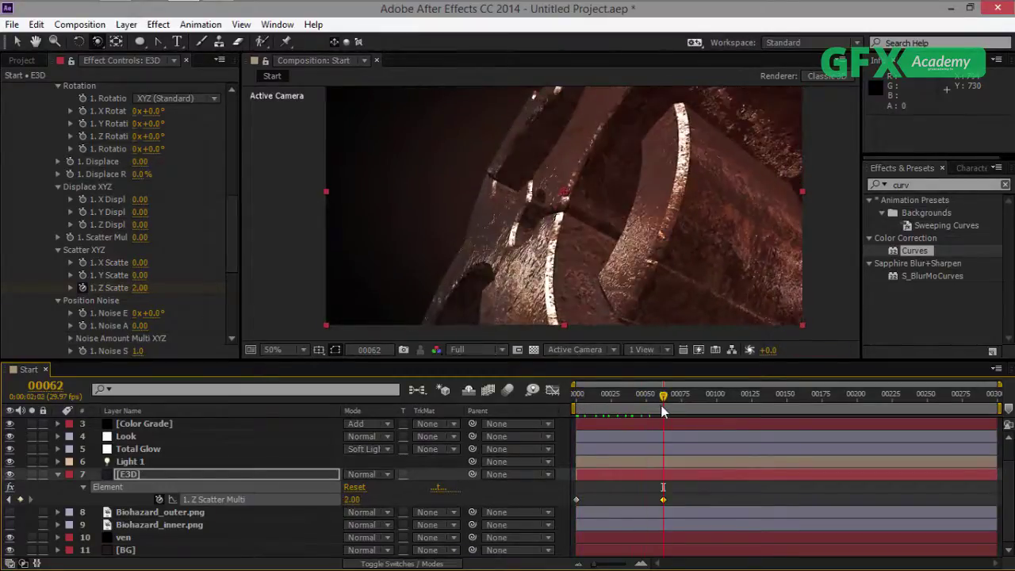
{"action": "key", "text": "shift+Page_Down"}
{"action": "key", "text": "shift+Page_Down"}
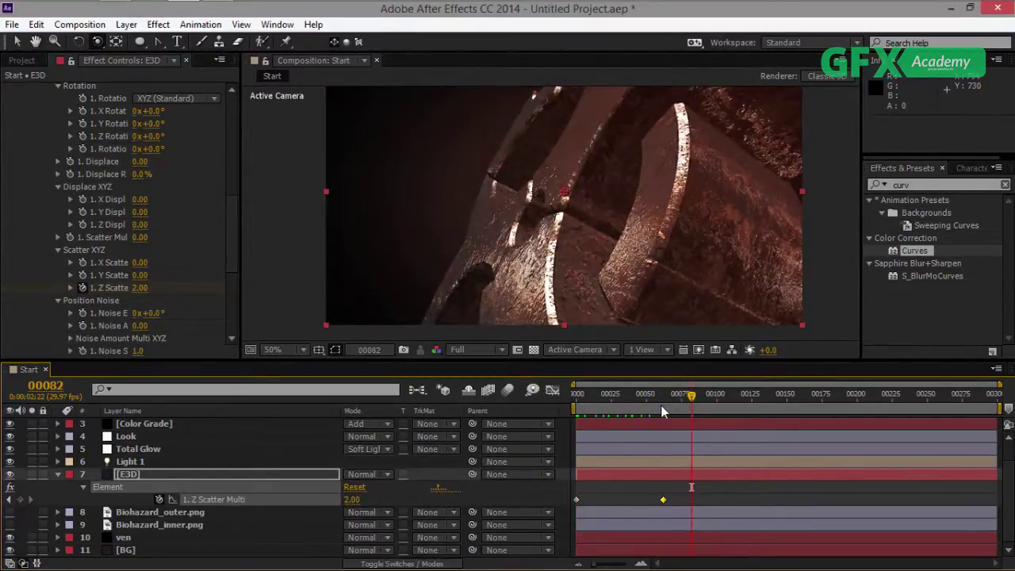
{"action": "key", "text": "shift+Page_Down"}
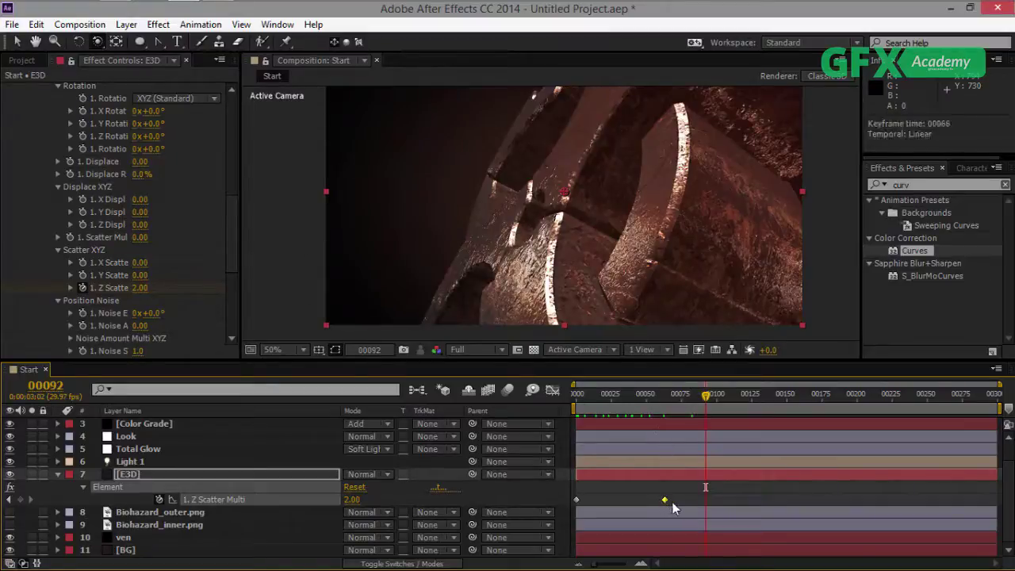
{"action": "left_click_drag", "start_coordinate": [670, 502], "coordinate": [695, 502]}
{"action": "left_click_drag", "start_coordinate": [706, 394], "coordinate": [543, 413]}
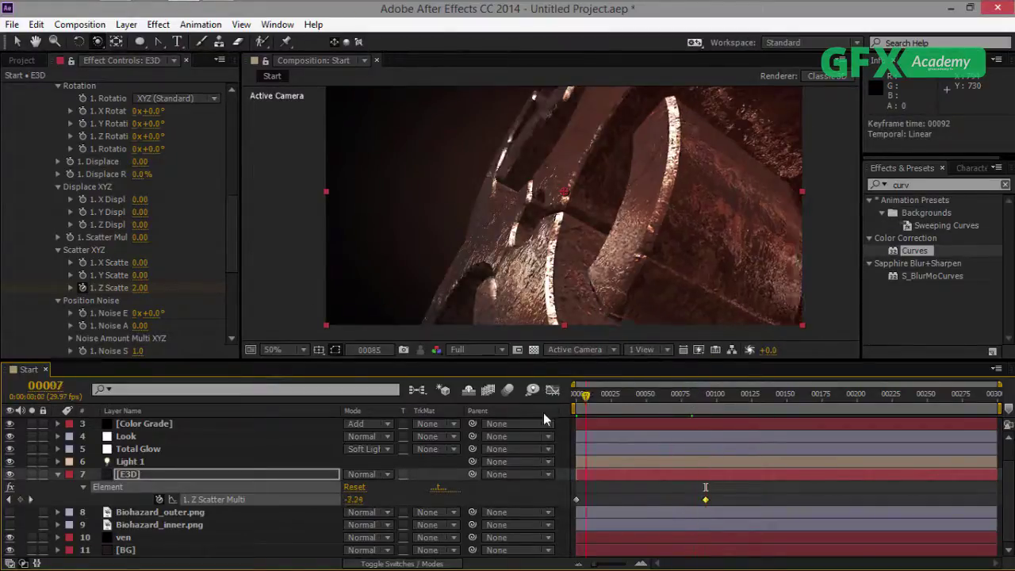
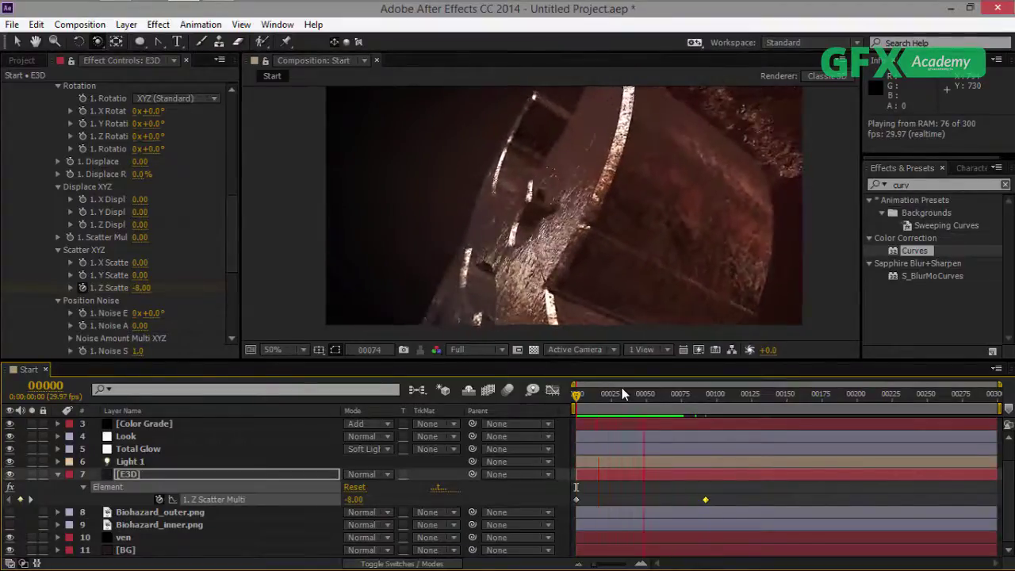
{"action": "key", "text": "space"}
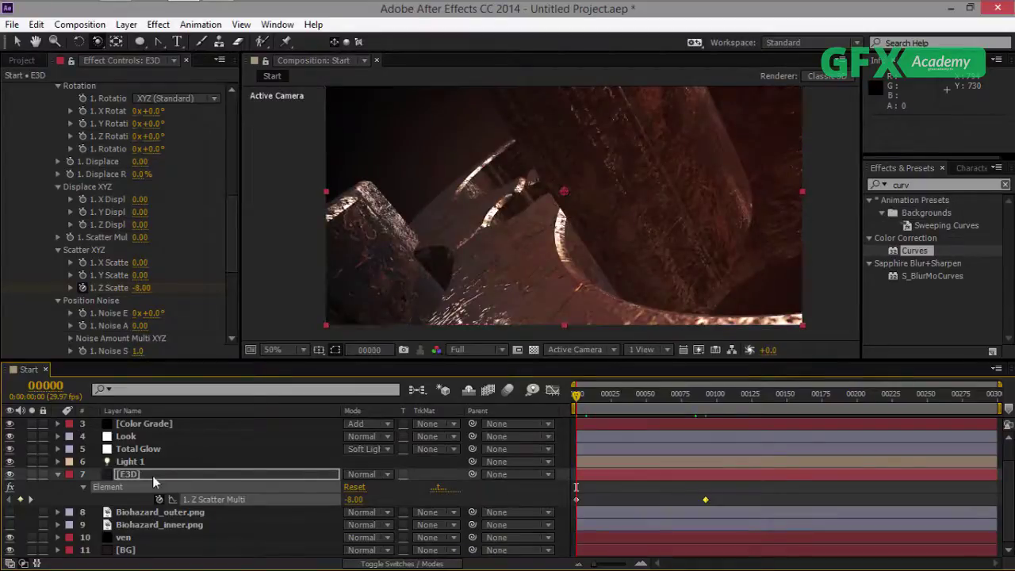
Move Camera 1's second Point of Interest and Position keyframes to about frame 112, preview the animation, and collapse the expanded layers.
{"action": "scroll", "coordinate": [155, 481], "scroll_direction": "up", "scroll_amount": 1}
{"action": "left_click", "coordinate": [139, 426]}
{"action": "key", "text": "u"}
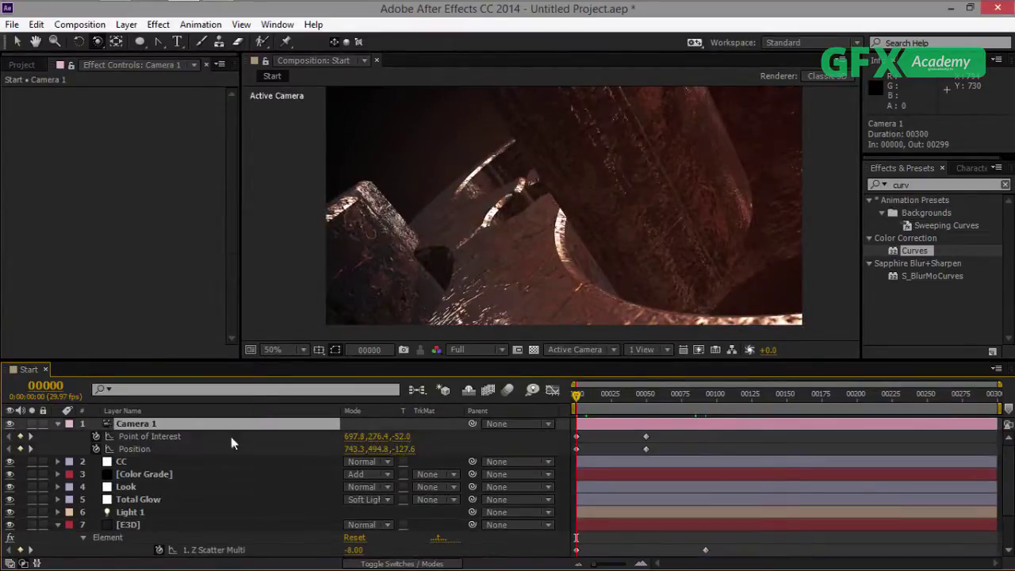
{"action": "left_click_drag", "start_coordinate": [645, 436], "coordinate": [627, 459]}
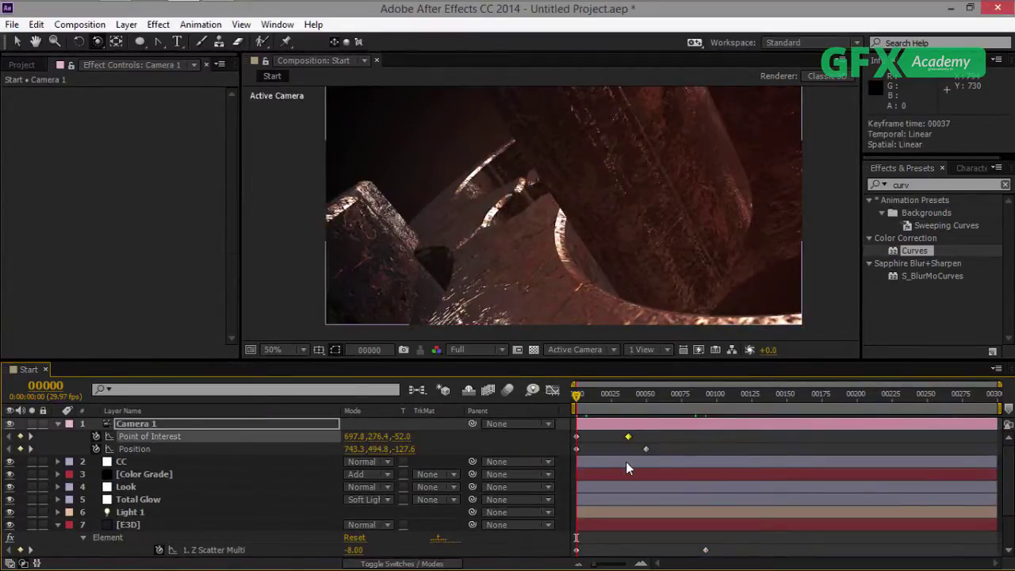
{"action": "left_click", "coordinate": [646, 449], "text": "shift"}
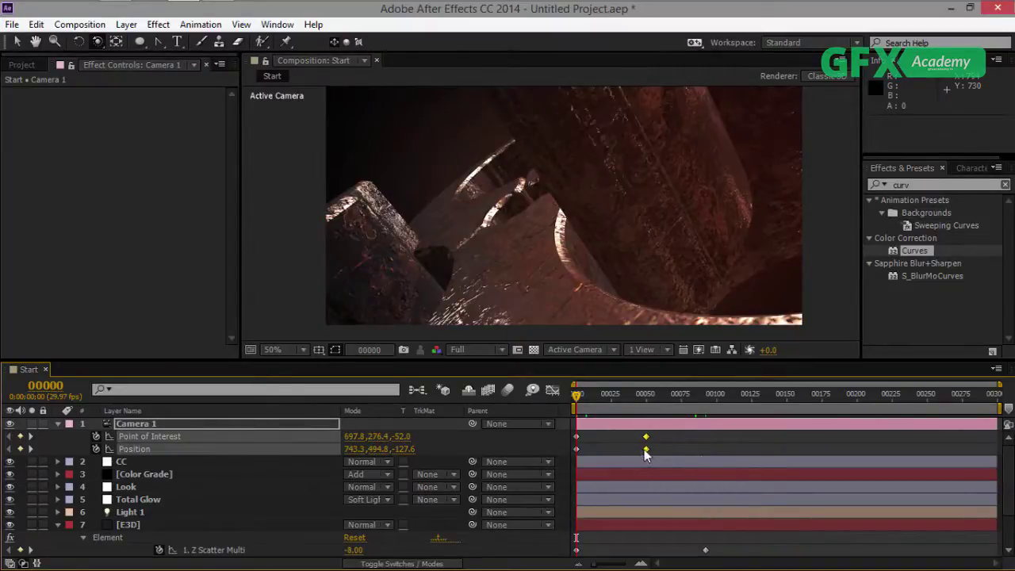
{"action": "left_click_drag", "start_coordinate": [646, 448], "coordinate": [724, 454]}
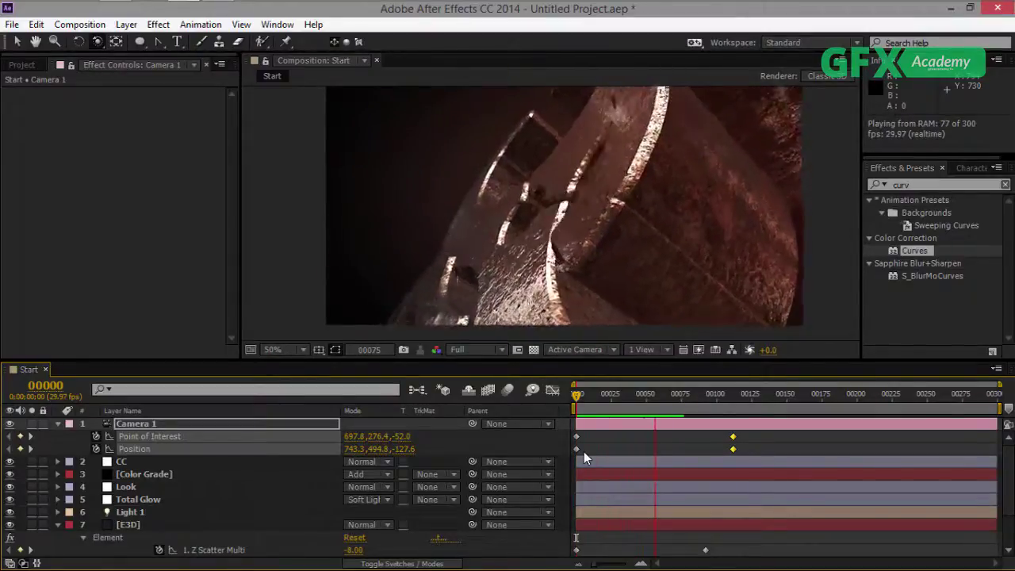
{"action": "key", "text": "space"}
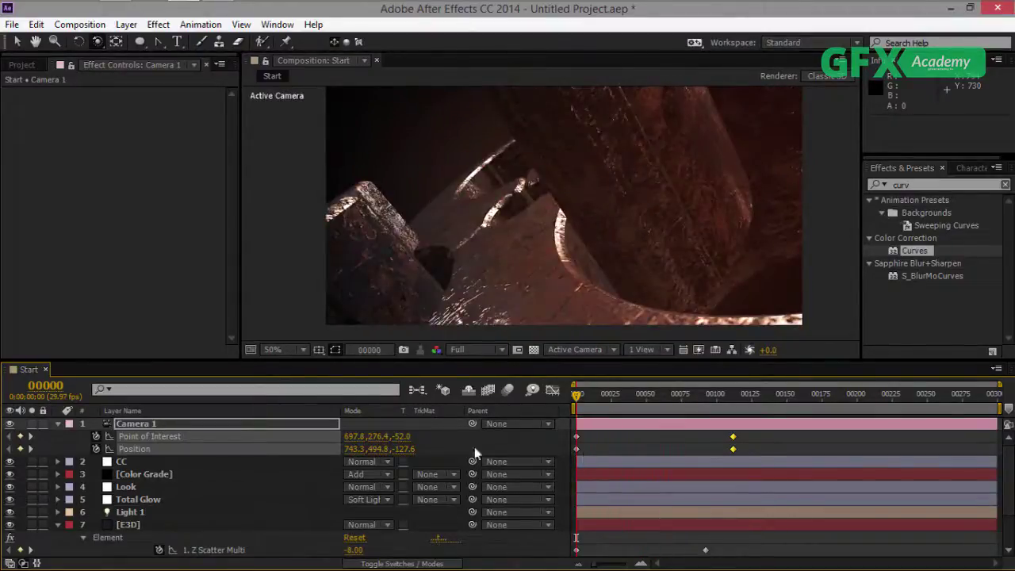
{"action": "left_click", "coordinate": [57, 424]}
{"action": "left_click", "coordinate": [57, 499]}
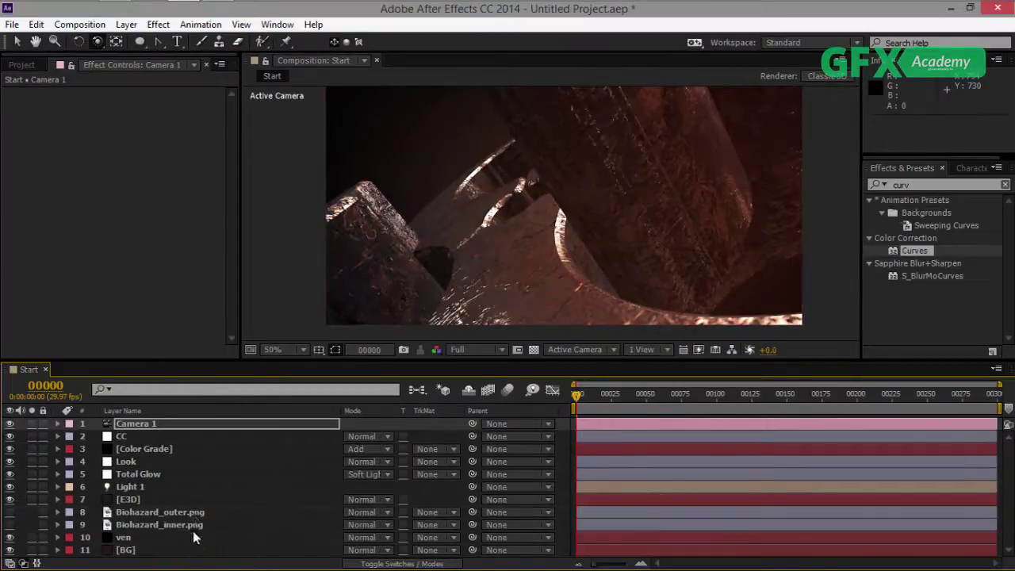
Add a new adjustment layer at the top of the composition and name it Glint.
{"action": "key", "text": "ctrl+alt+y"}
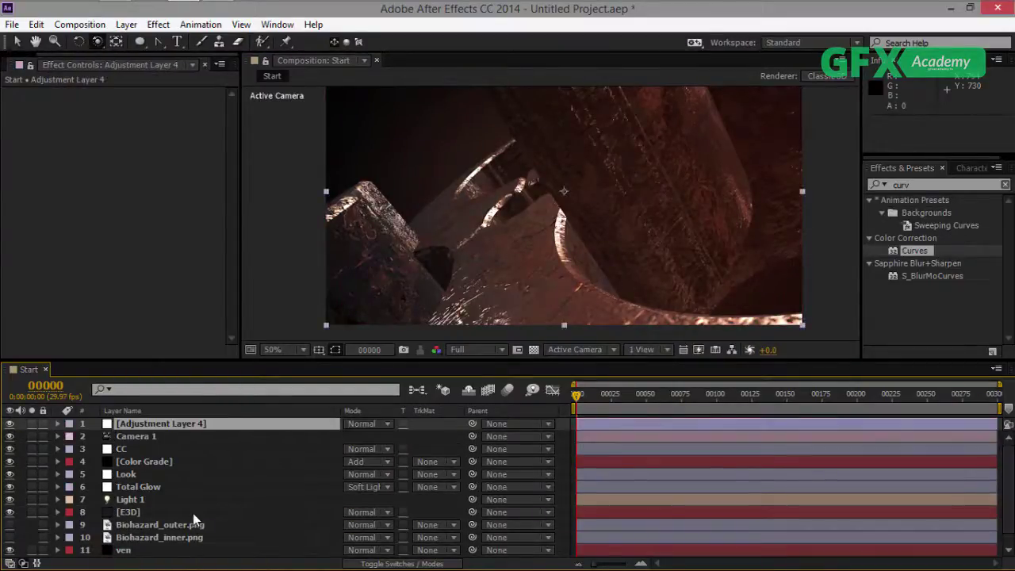
{"action": "key", "text": "Return"}
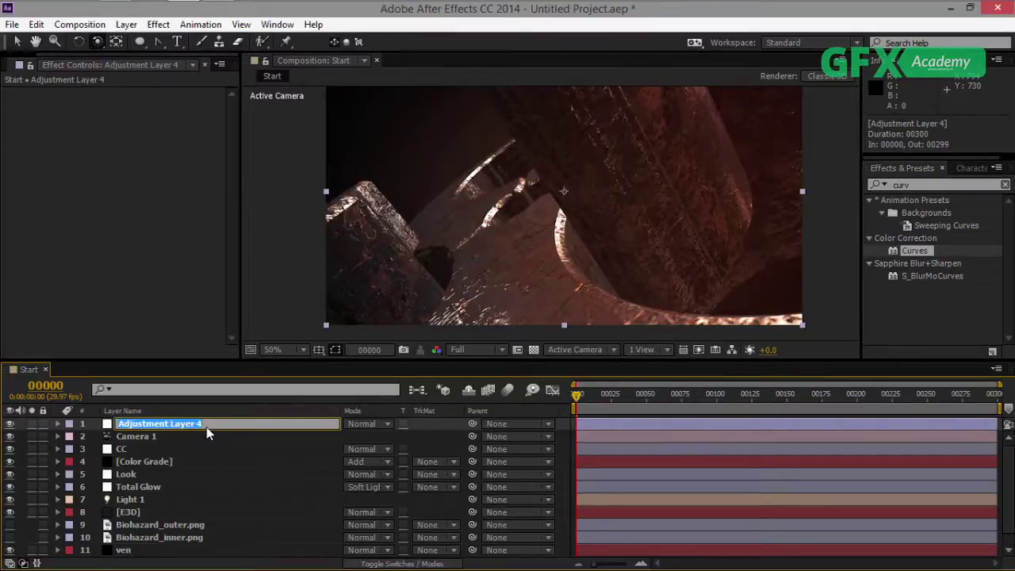
{"action": "type", "text": "Glint"}
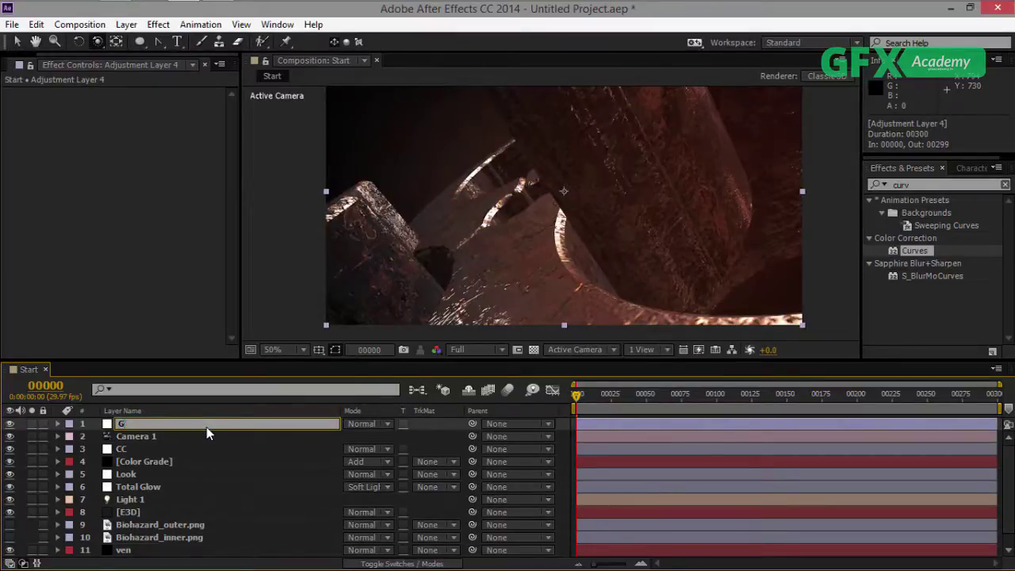
{"action": "key", "text": "Return"}
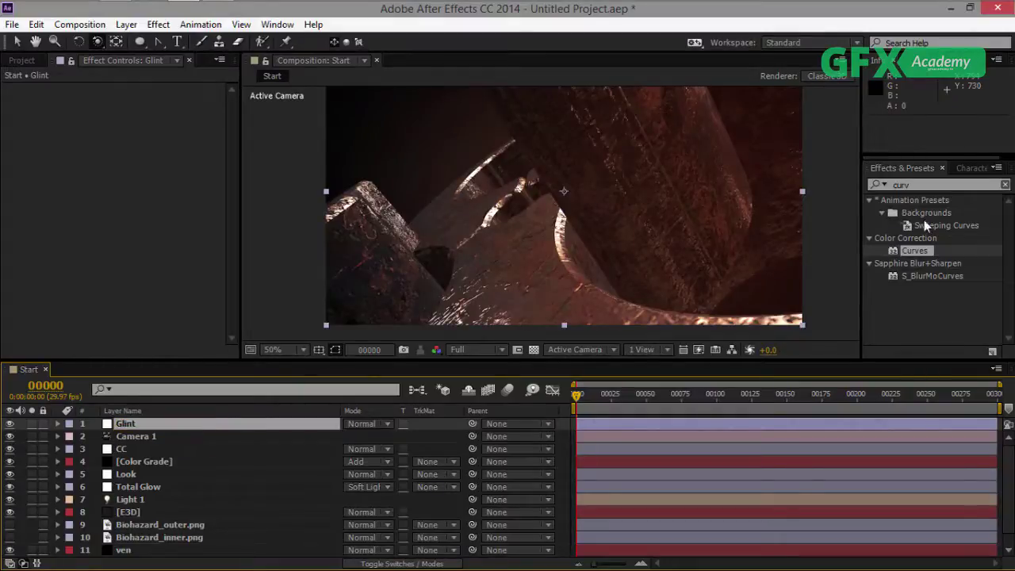
Find the Sapphire S_Glint effect and apply it to the Glint layer.
{"action": "left_click", "coordinate": [917, 185]}
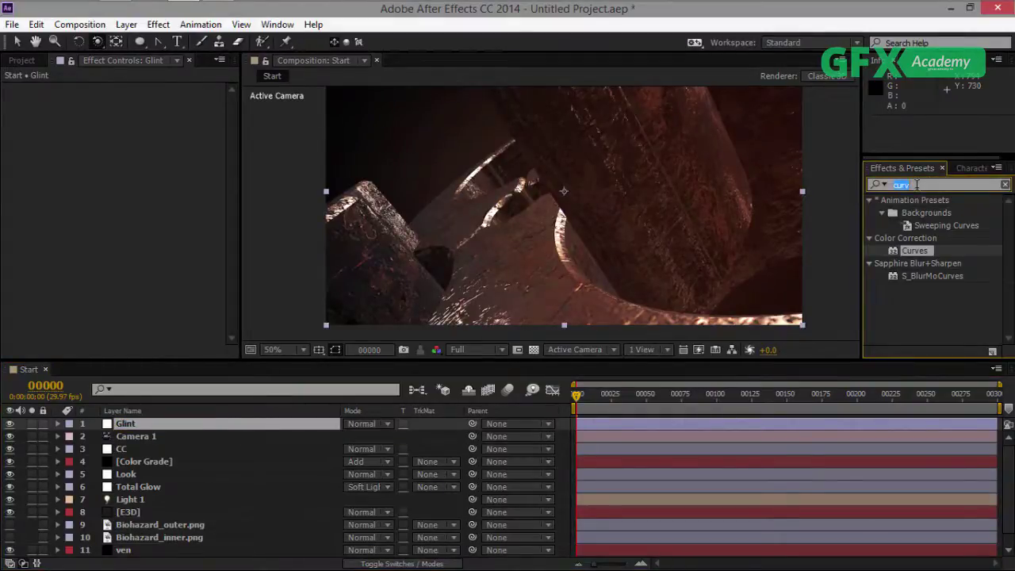
{"action": "type", "text": "gli"}
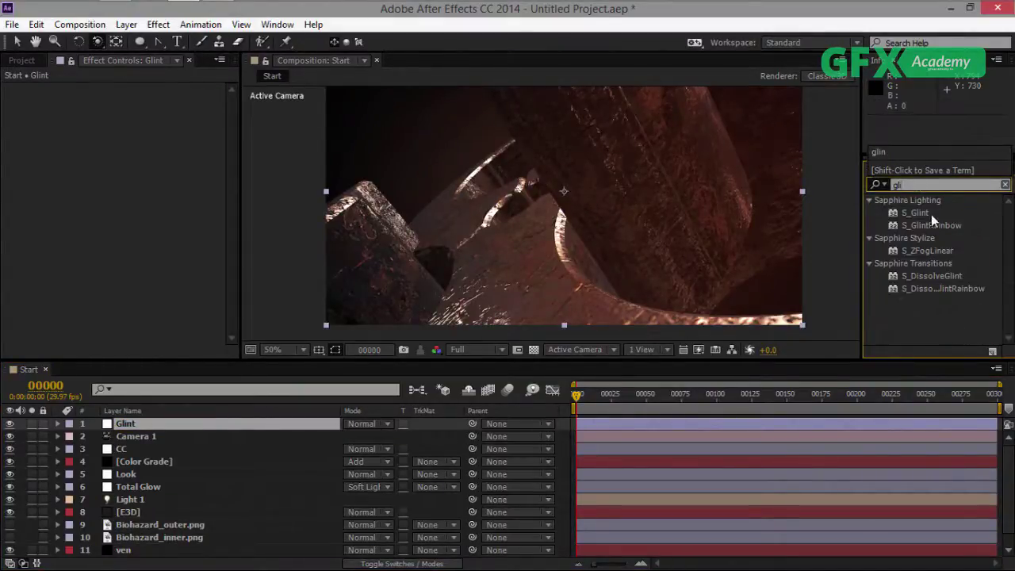
{"action": "left_click", "coordinate": [919, 215]}
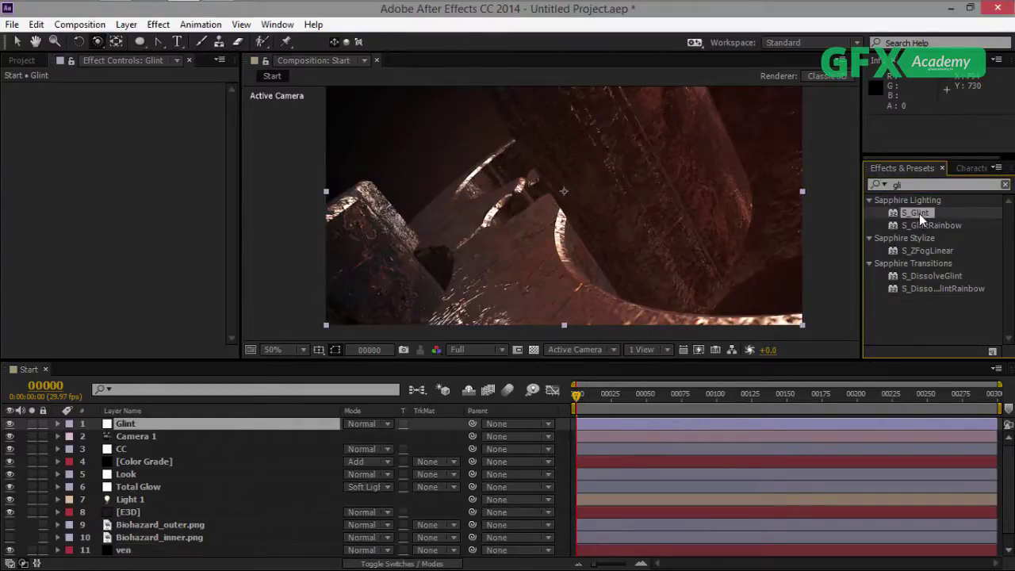
{"action": "double_click", "coordinate": [919, 214]}
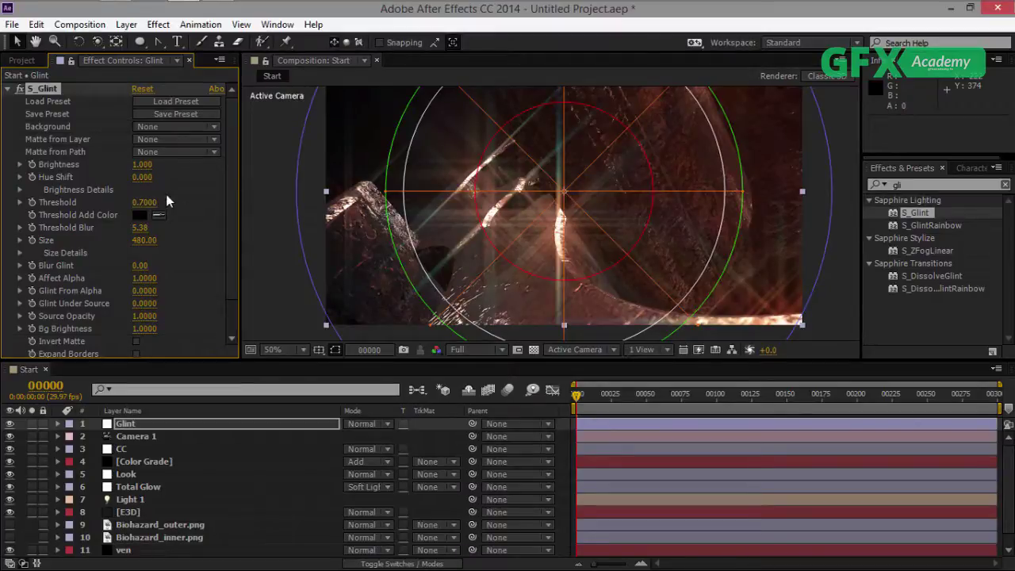
Set S_Glint's Threshold to 0.36, Threshold Blur to 4, Size to 330 and Blur Glint to 4.
{"action": "left_click_drag", "start_coordinate": [147, 203], "coordinate": [129, 203]}
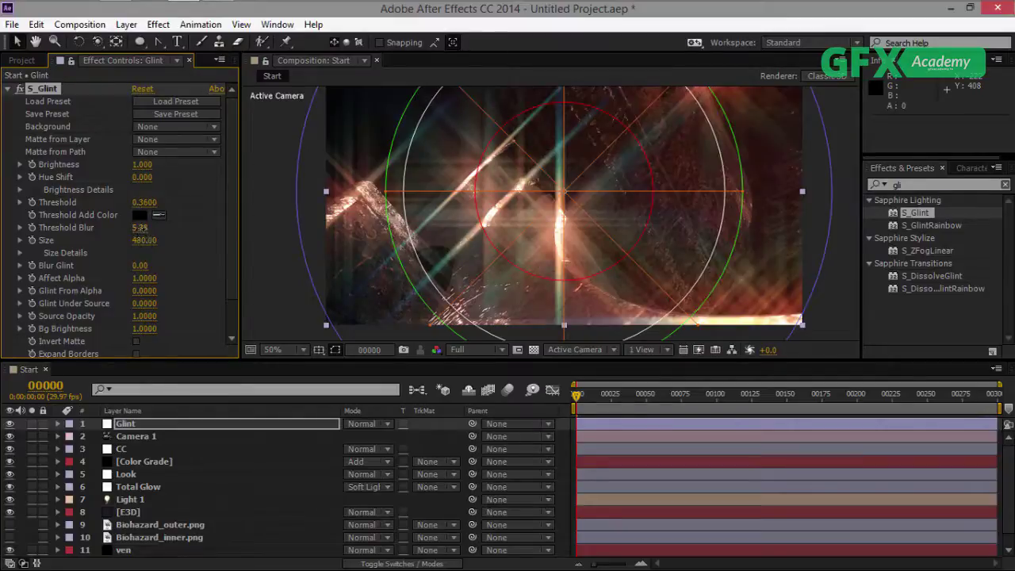
{"action": "left_click_drag", "start_coordinate": [139, 227], "coordinate": [127, 229]}
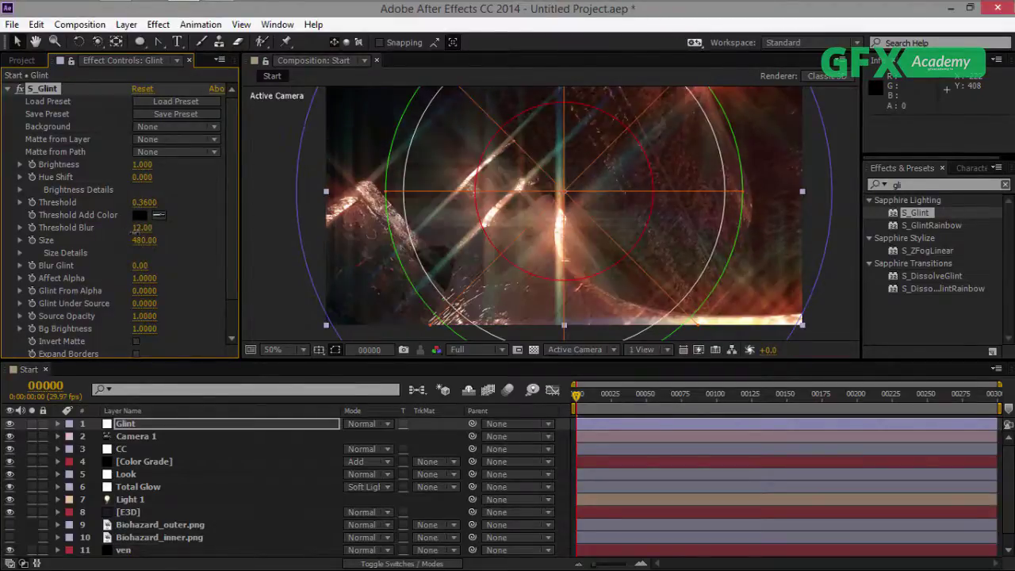
{"action": "left_click_drag", "start_coordinate": [135, 228], "coordinate": [120, 243]}
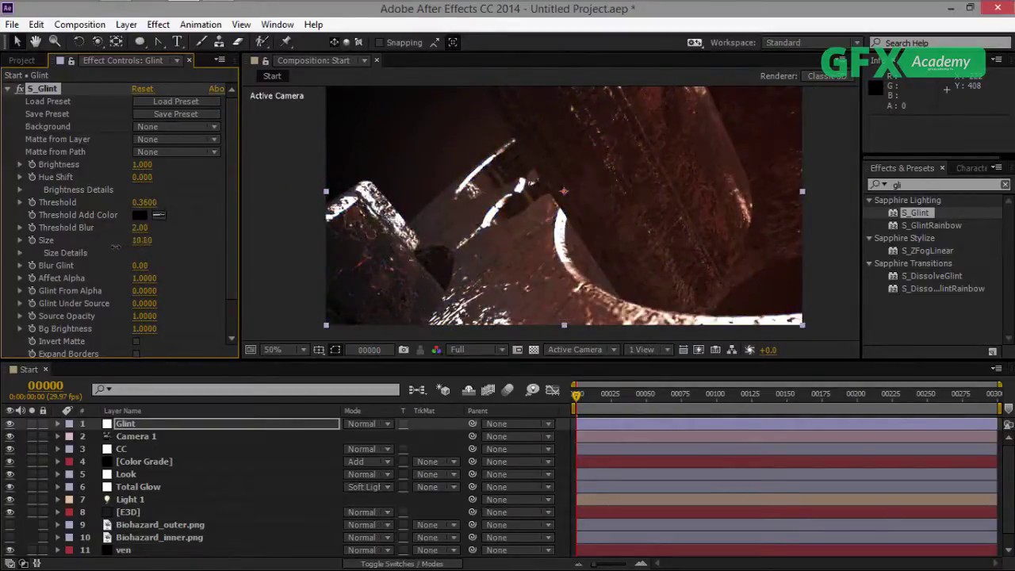
{"action": "mouse_move", "coordinate": [140, 241]}
{"action": "left_mouse_down"}
{"action": "mouse_move", "coordinate": [158, 240]}
{"action": "mouse_move", "coordinate": [129, 244]}
{"action": "mouse_move", "coordinate": [191, 257]}
{"action": "left_mouse_up"}
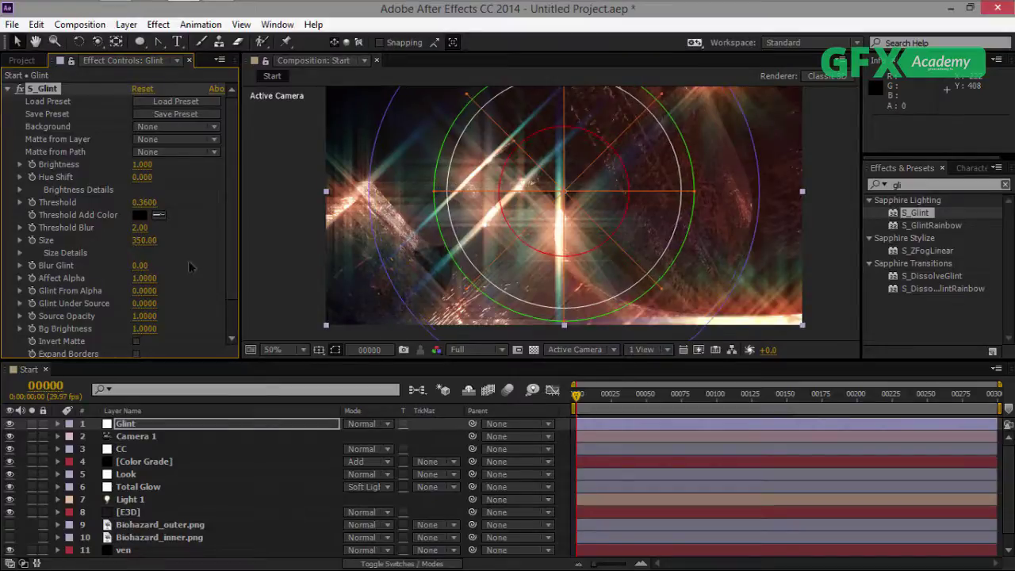
{"action": "scroll", "coordinate": [191, 256], "scroll_direction": "down", "scroll_amount": 3}
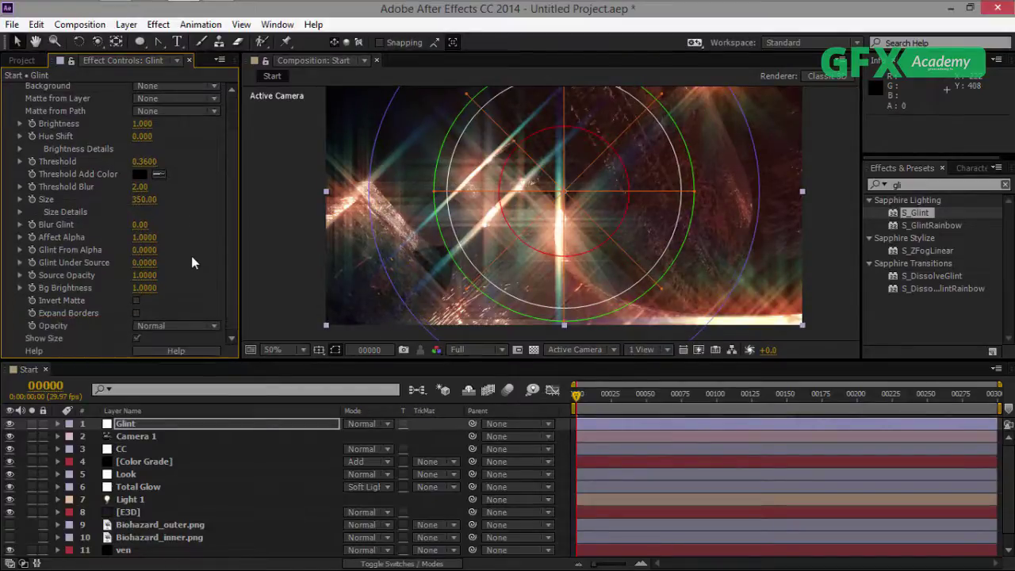
{"action": "left_click", "coordinate": [183, 325]}
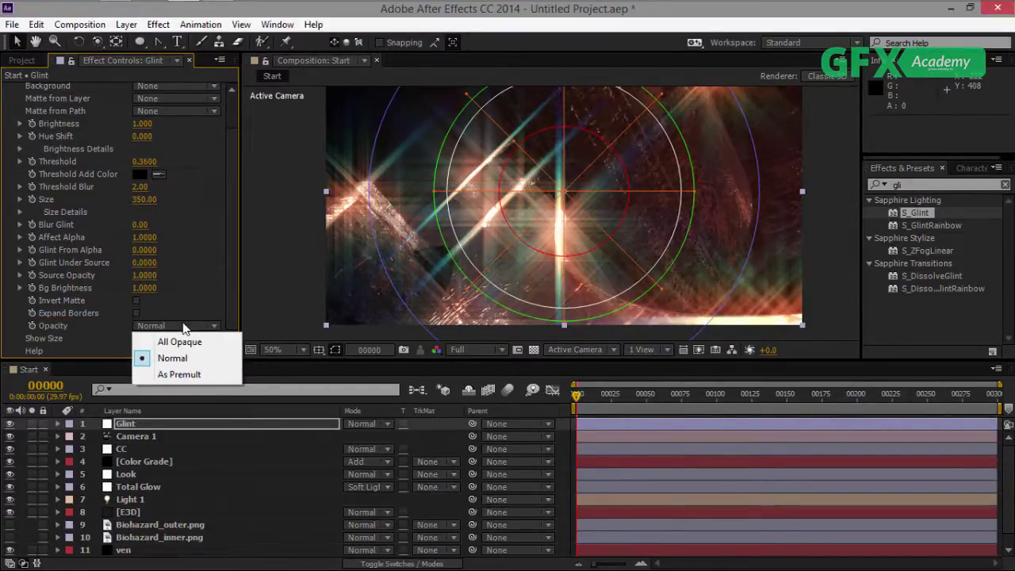
{"action": "left_click", "coordinate": [230, 273]}
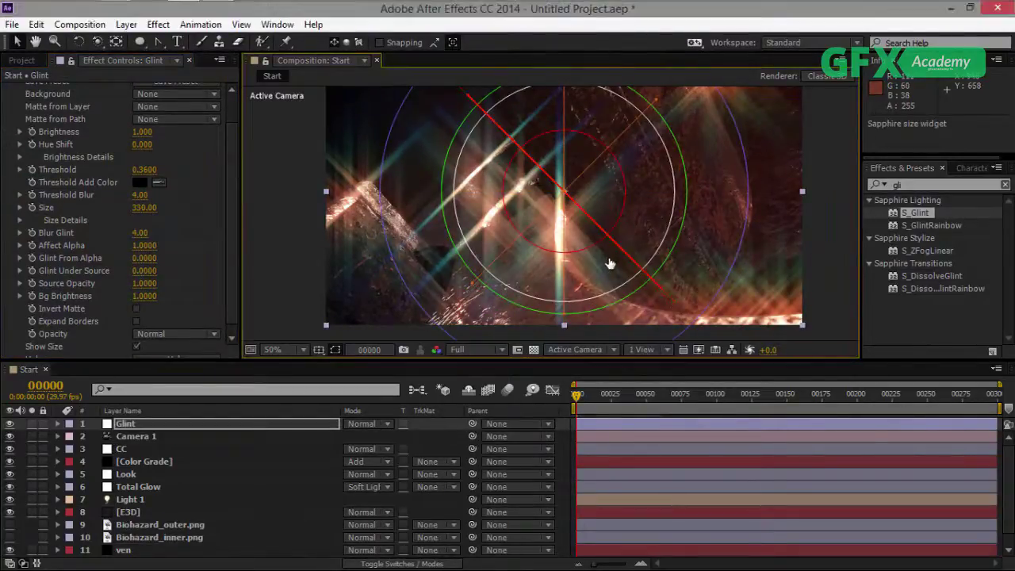
Shrink S_Glint's two diagonal rays and its vertical ray close to the center using the size widget in the composition view.
{"action": "left_click_drag", "start_coordinate": [609, 263], "coordinate": [556, 221]}
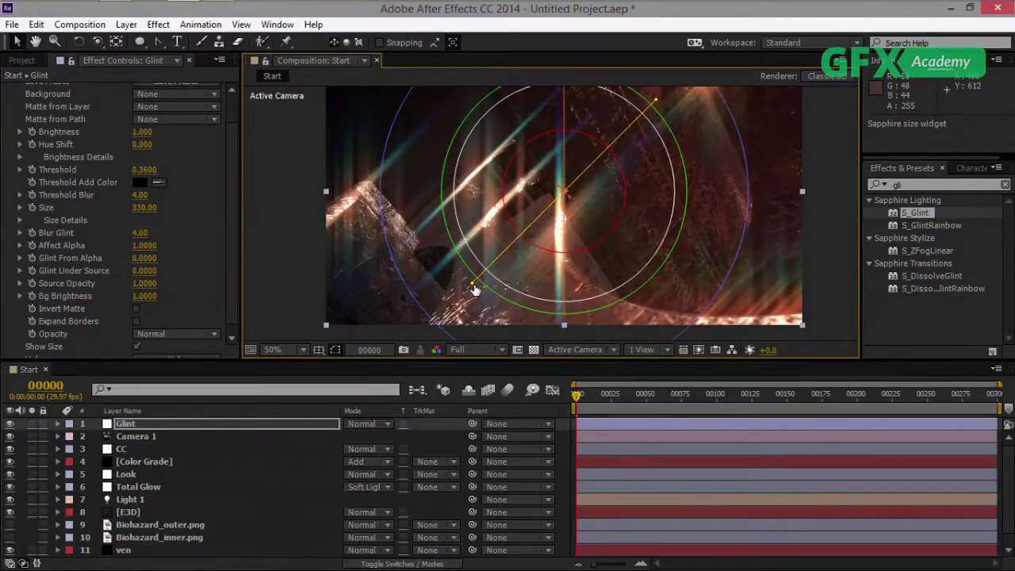
{"action": "left_click_drag", "start_coordinate": [482, 282], "coordinate": [577, 214]}
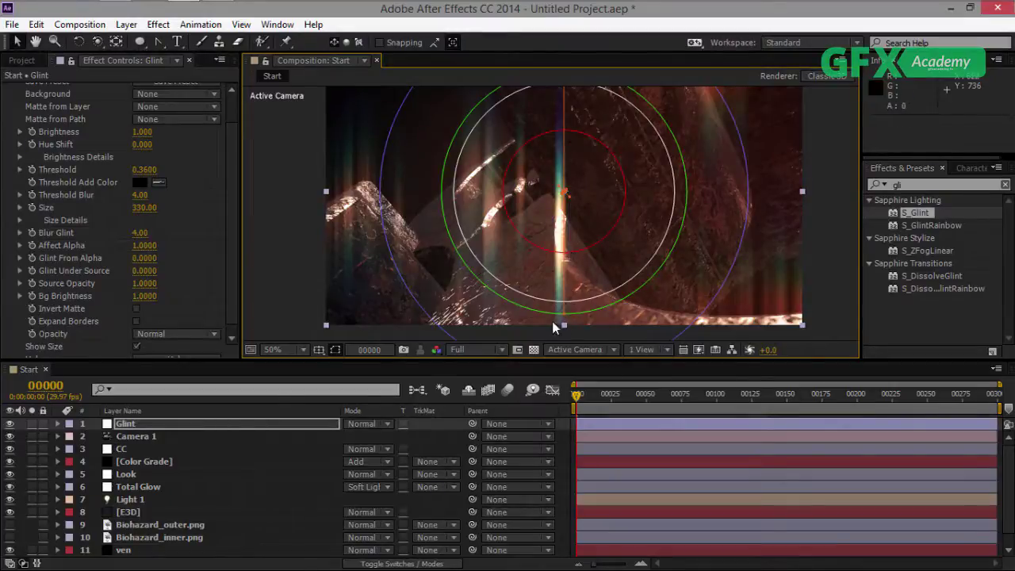
{"action": "left_click_drag", "start_coordinate": [564, 320], "coordinate": [565, 211]}
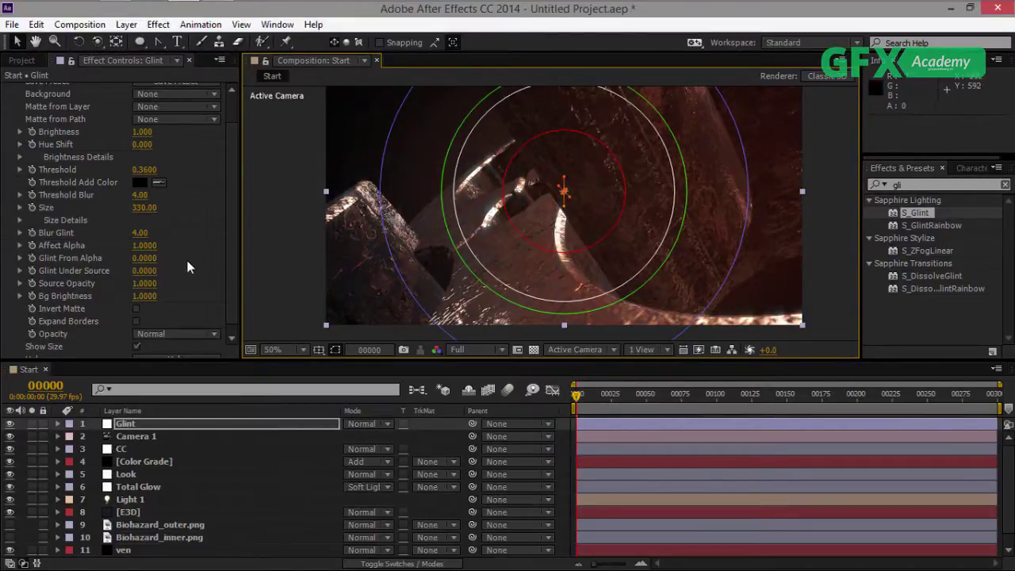
Set S_Glint's Threshold to 0.20, Threshold Blur to 44, Size to 420 and Blur Glint to 47.
{"action": "left_click_drag", "start_coordinate": [168, 204], "coordinate": [156, 245]}
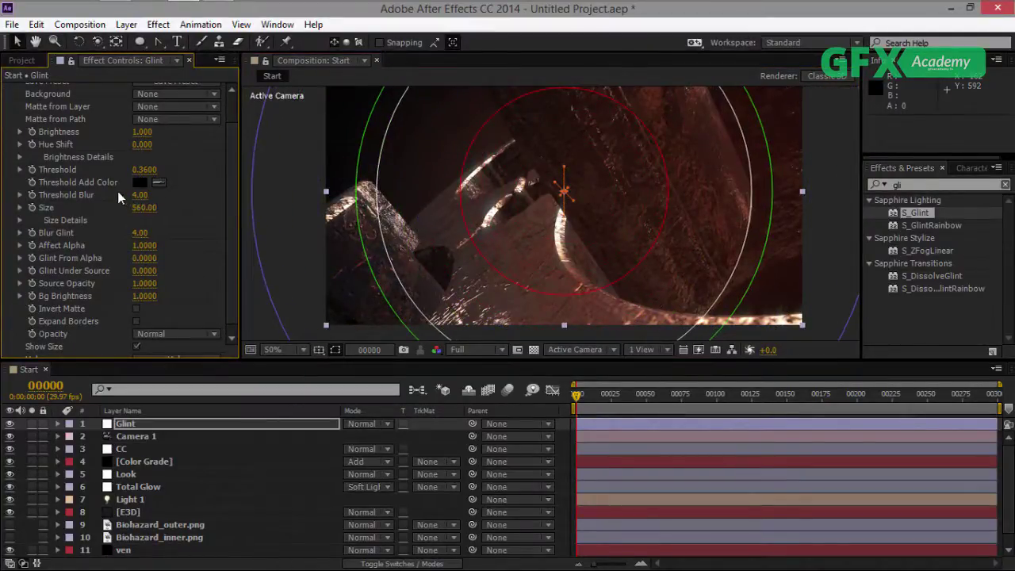
{"action": "left_click_drag", "start_coordinate": [131, 170], "coordinate": [129, 169]}
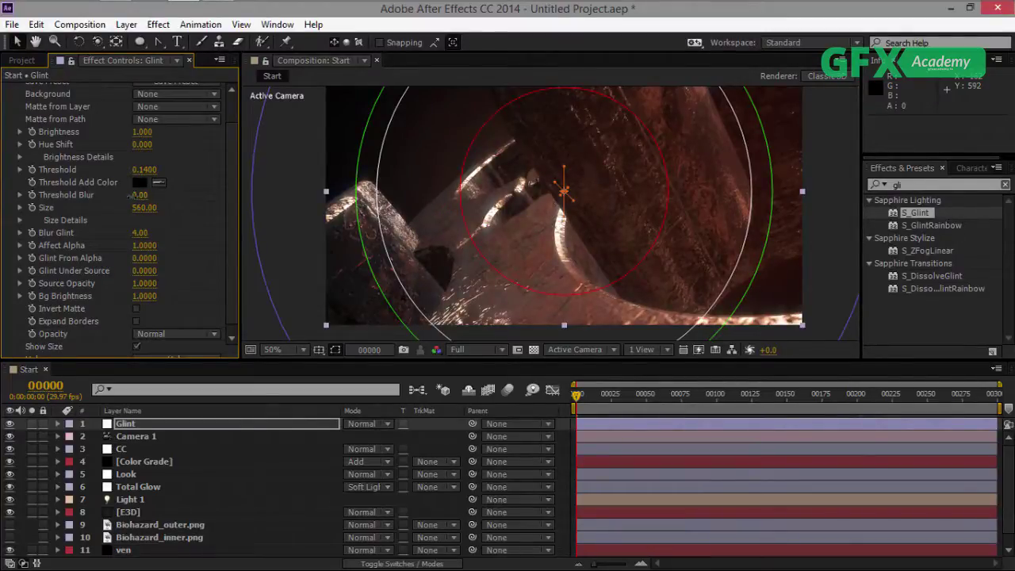
{"action": "left_click_drag", "start_coordinate": [130, 195], "coordinate": [156, 191]}
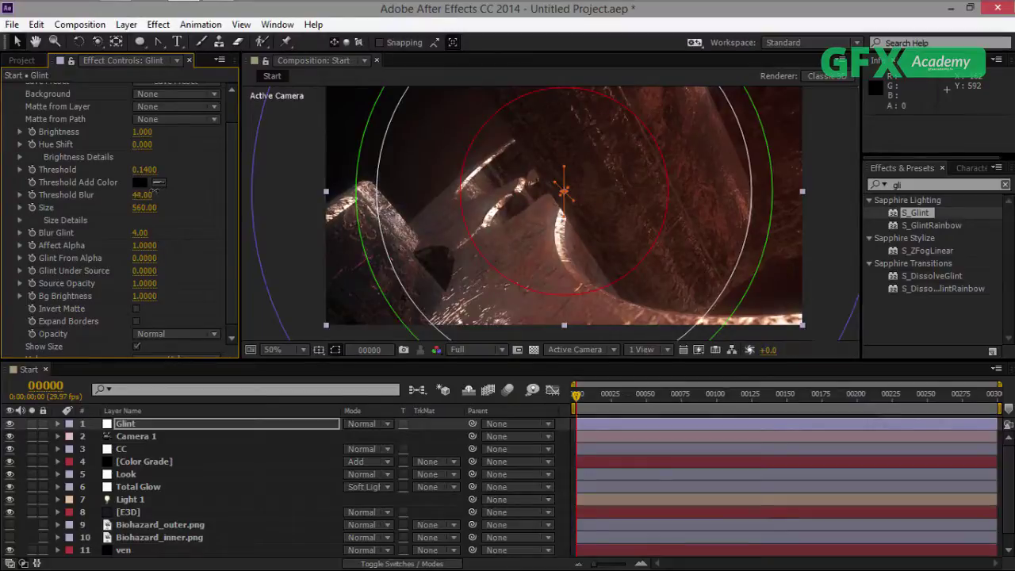
{"action": "mouse_move", "coordinate": [139, 232]}
{"action": "left_mouse_down"}
{"action": "mouse_move", "coordinate": [158, 232]}
{"action": "mouse_move", "coordinate": [149, 230]}
{"action": "left_mouse_up"}
{"action": "left_click_drag", "start_coordinate": [137, 207], "coordinate": [128, 215]}
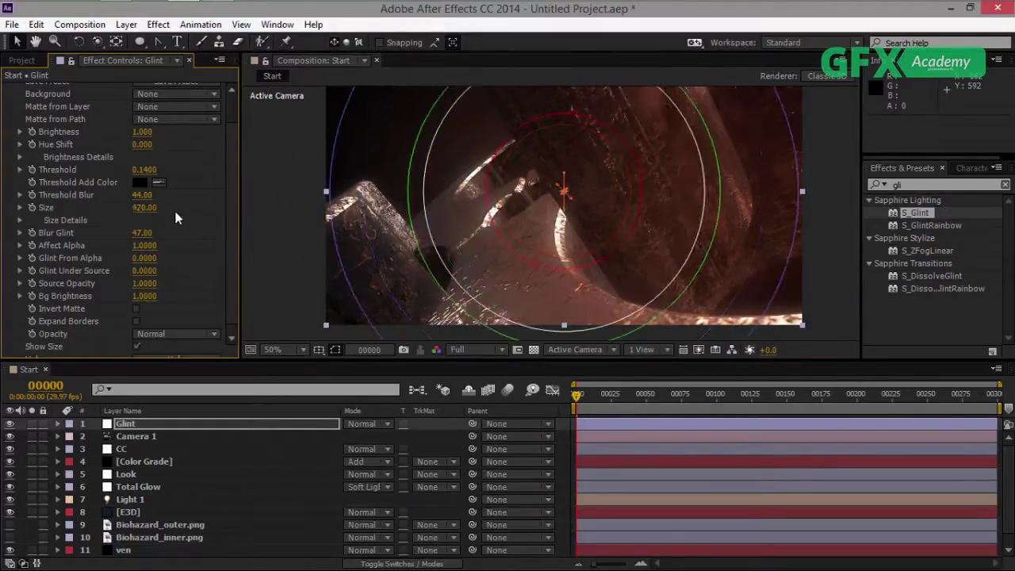
{"action": "mouse_move", "coordinate": [144, 170]}
{"action": "left_mouse_down"}
{"action": "mouse_move", "coordinate": [171, 171]}
{"action": "mouse_move", "coordinate": [141, 171]}
{"action": "left_mouse_up"}
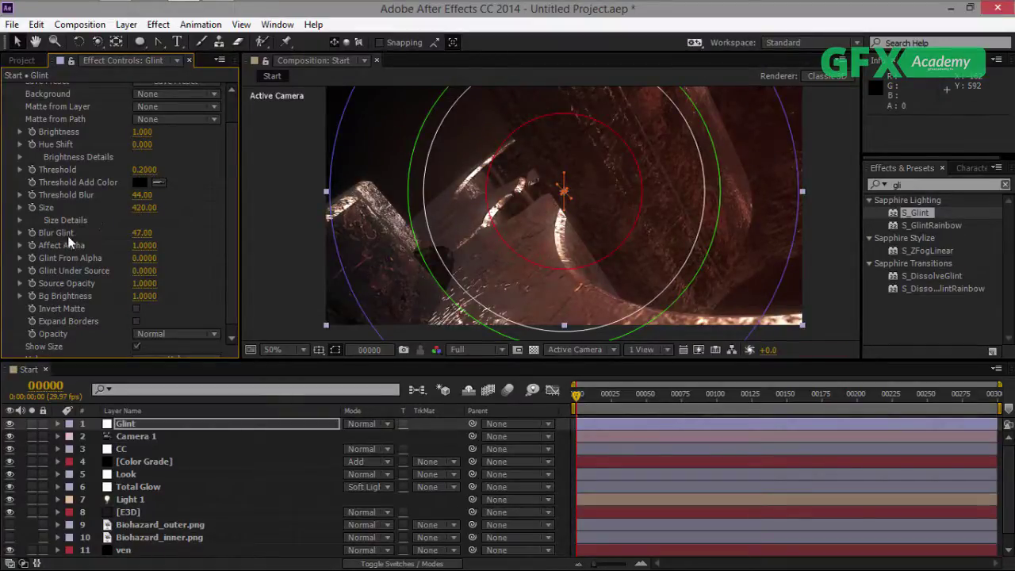
Set S_Glint's Blur Glint to 66 and Brightness to 2.14, and check the result without the size widget overlay.
{"action": "mouse_move", "coordinate": [141, 236]}
{"action": "left_mouse_down"}
{"action": "mouse_move", "coordinate": [77, 233]}
{"action": "mouse_move", "coordinate": [125, 234]}
{"action": "left_mouse_up"}
{"action": "left_click_drag", "start_coordinate": [165, 132], "coordinate": [205, 132]}
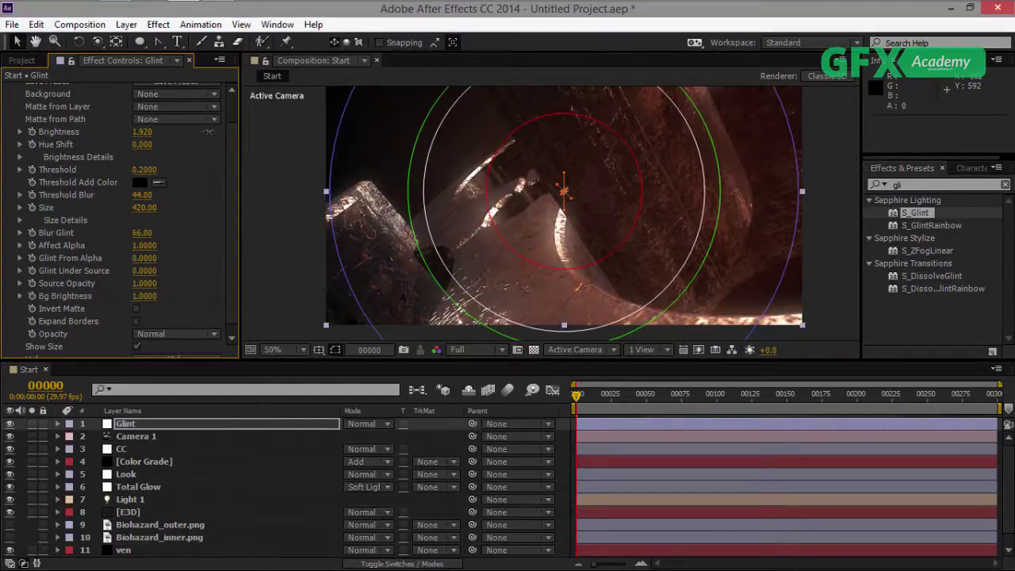
{"action": "left_click", "coordinate": [706, 220]}
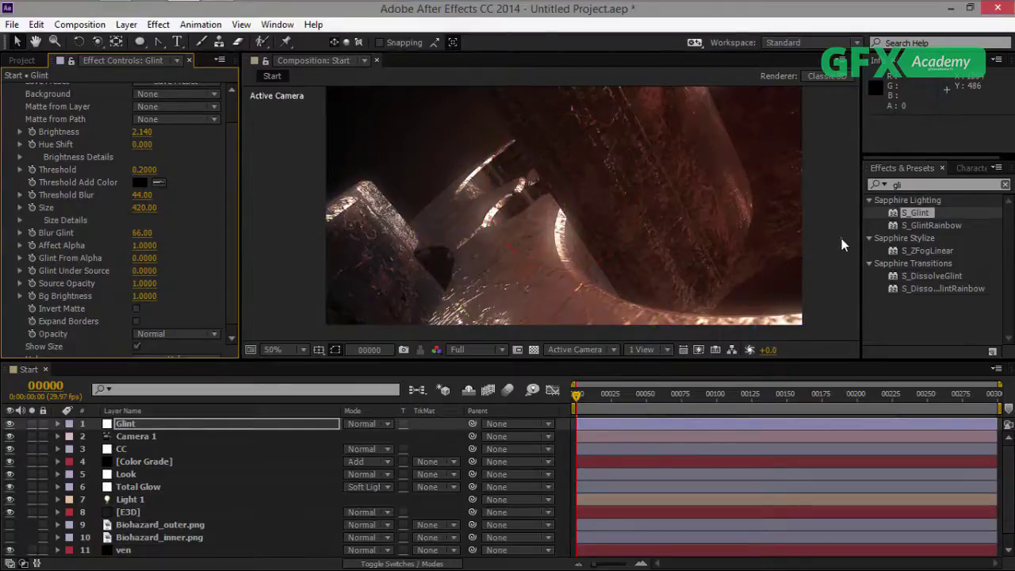
{"action": "key", "text": "comma"}
{"action": "key", "text": "comma"}
{"action": "key", "text": "period"}
{"action": "key", "text": "period"}
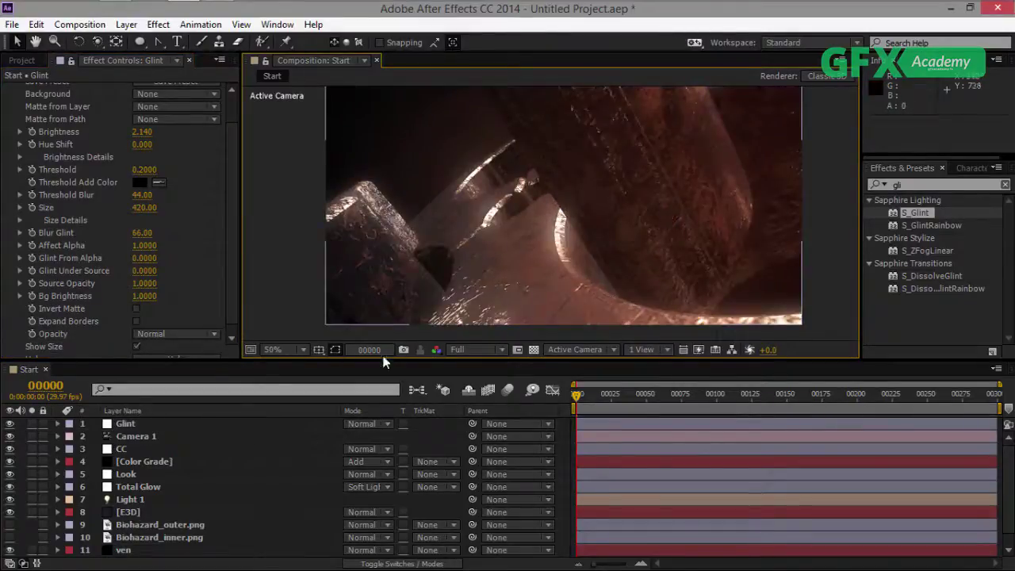
Move the Glint layer below CC, and lengthen S_Glint's vertical ray and its upper-left to lower-right diagonal ray using the size widget.
{"action": "left_click", "coordinate": [123, 427]}
{"action": "left_click_drag", "start_coordinate": [123, 429], "coordinate": [130, 451]}
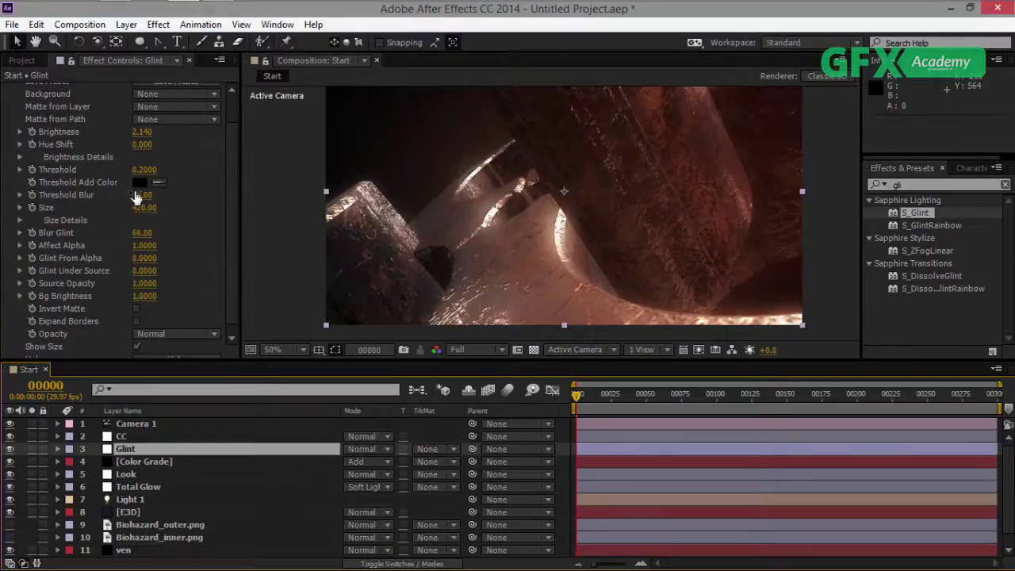
{"action": "scroll", "coordinate": [80, 120], "scroll_direction": "up", "scroll_amount": 2}
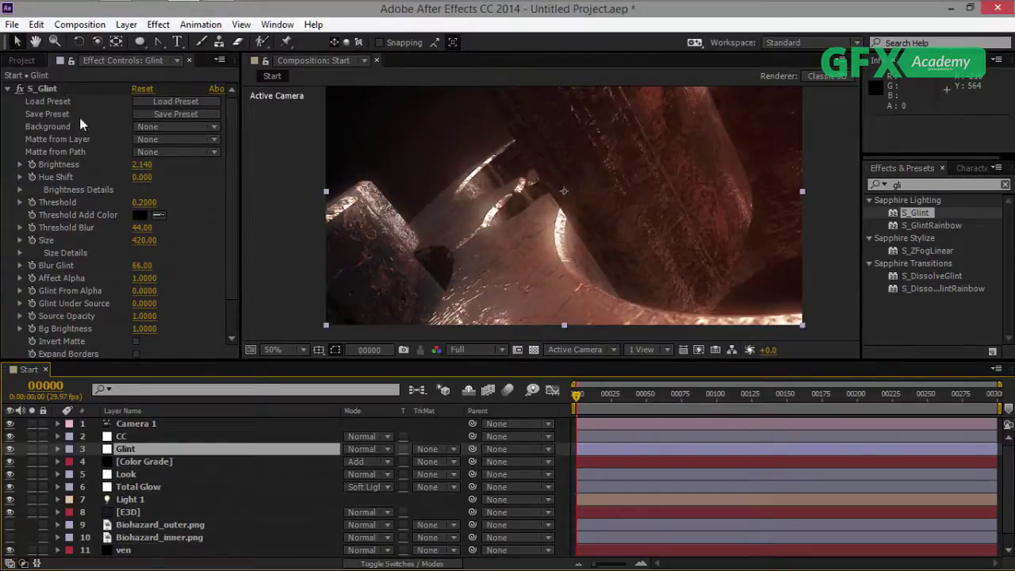
{"action": "left_click", "coordinate": [46, 87]}
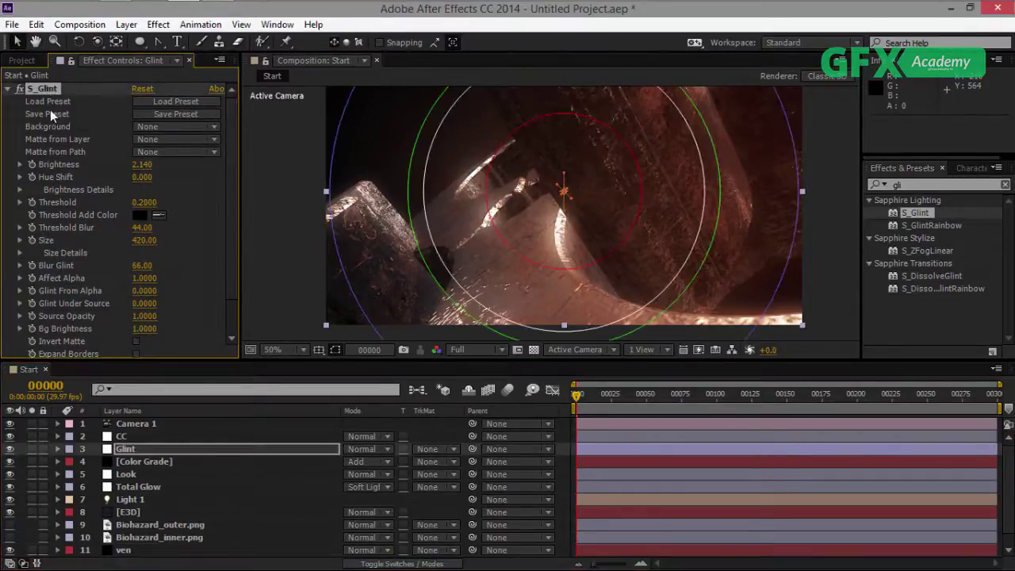
{"action": "left_click", "coordinate": [568, 206]}
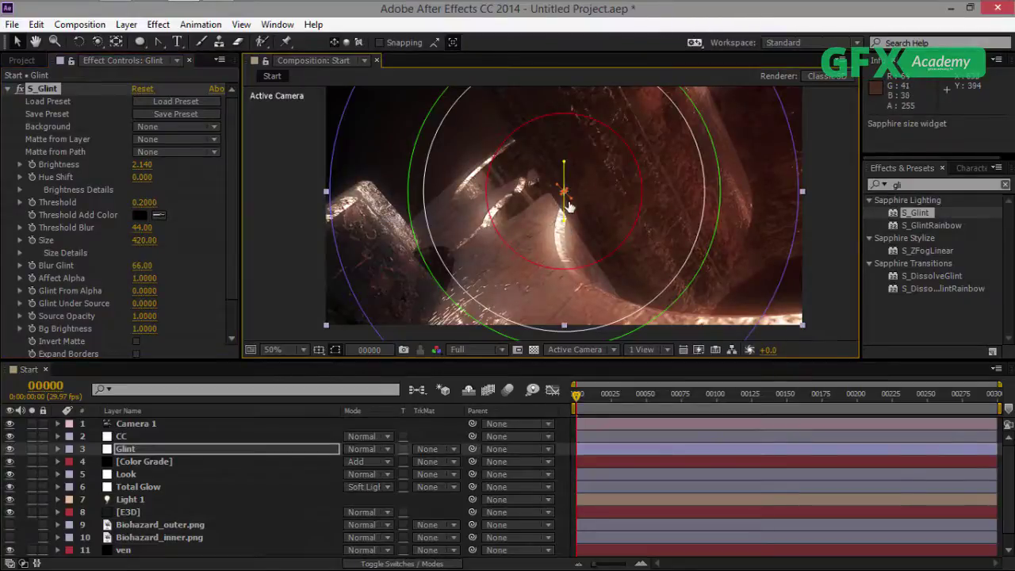
{"action": "left_click_drag", "start_coordinate": [568, 206], "coordinate": [582, 210]}
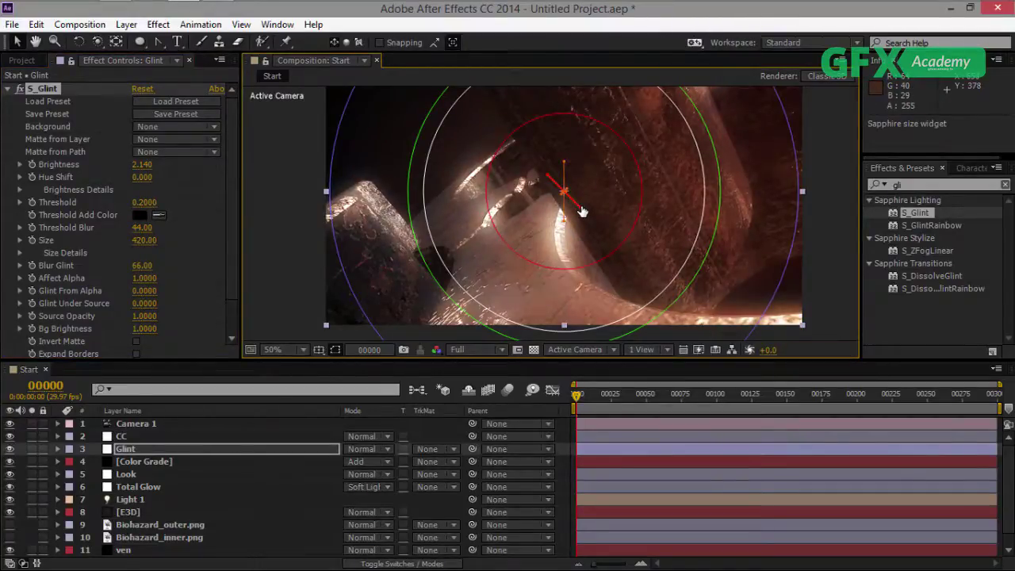
{"action": "left_click", "coordinate": [828, 318]}
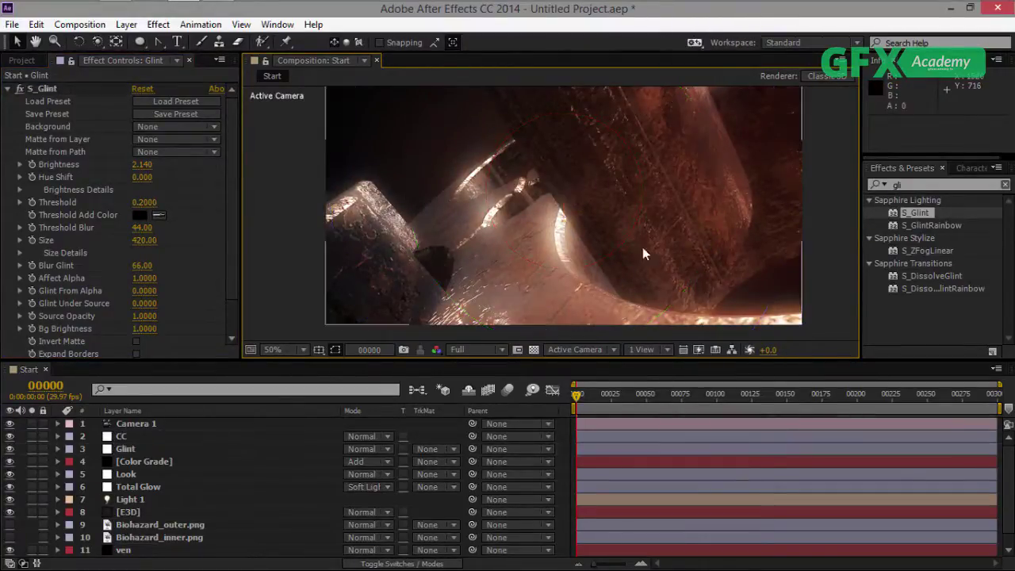
At frame 15, set S_Glint's Blur Glint to 40, Threshold Blur to 4, Brightness to 2.02, Size to 810 and Threshold to 0.33.
{"action": "mouse_move", "coordinate": [583, 395]}
{"action": "left_mouse_down"}
{"action": "mouse_move", "coordinate": [617, 402]}
{"action": "mouse_move", "coordinate": [585, 401]}
{"action": "mouse_move", "coordinate": [600, 399]}
{"action": "left_mouse_up"}
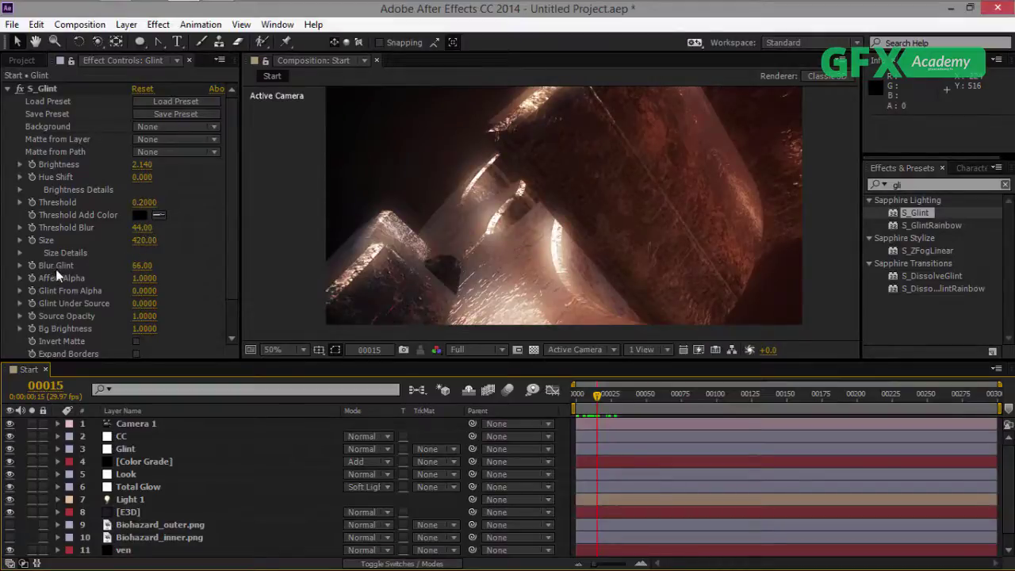
{"action": "left_click_drag", "start_coordinate": [142, 265], "coordinate": [92, 268]}
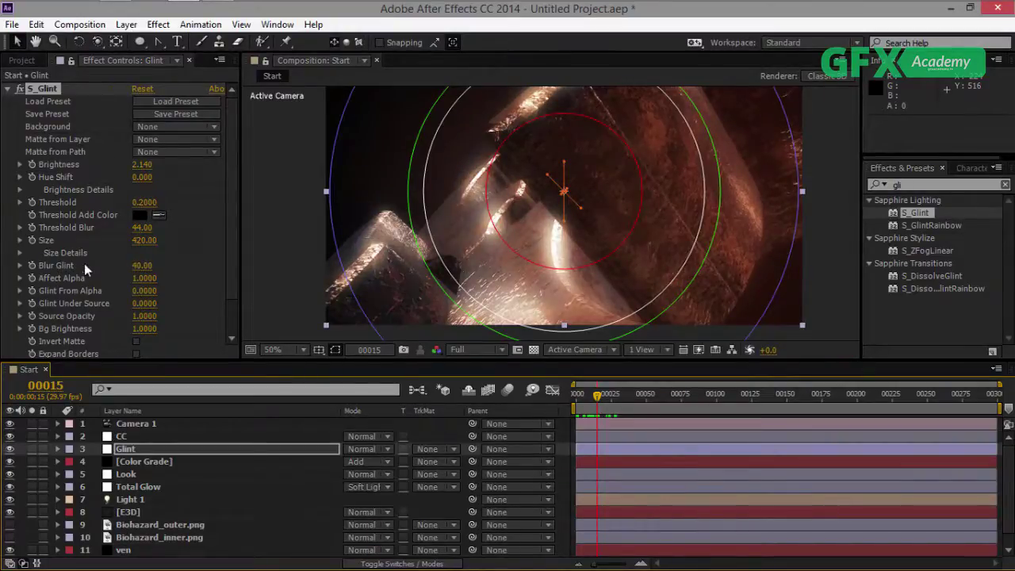
{"action": "left_click", "coordinate": [158, 232]}
{"action": "left_click_drag", "start_coordinate": [143, 235], "coordinate": [115, 233]}
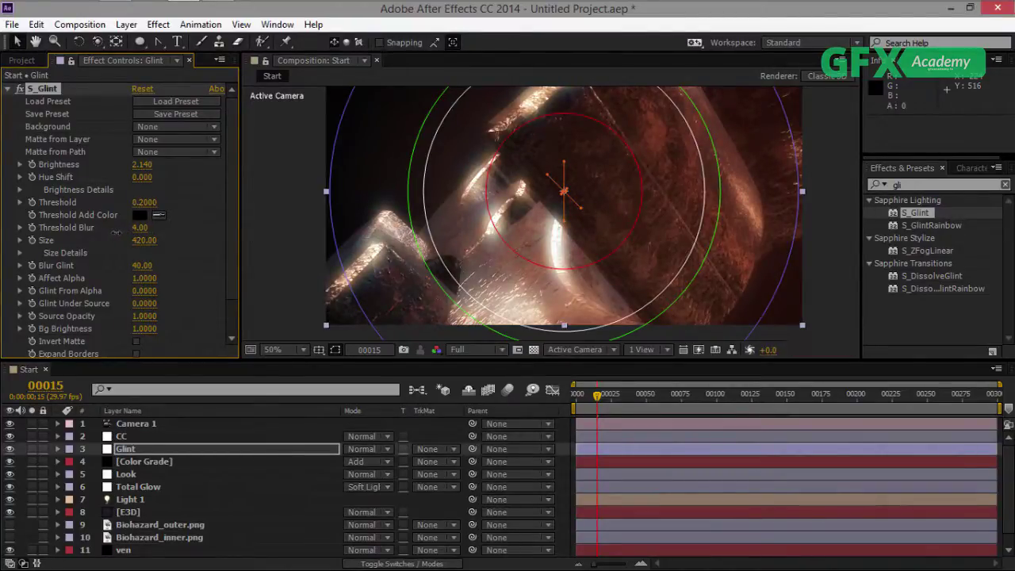
{"action": "left_click_drag", "start_coordinate": [141, 164], "coordinate": [127, 167]}
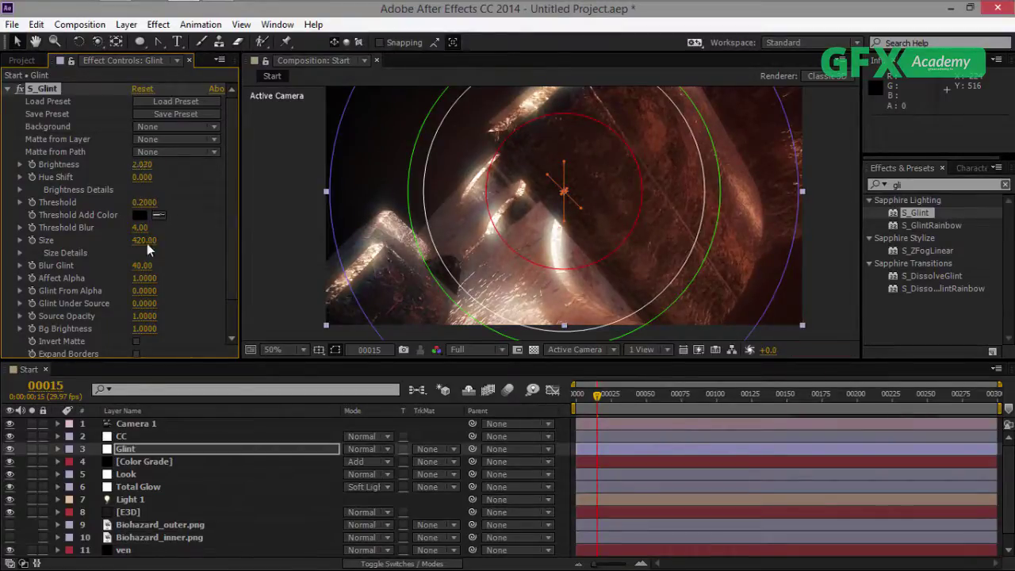
{"action": "left_click_drag", "start_coordinate": [147, 243], "coordinate": [176, 235]}
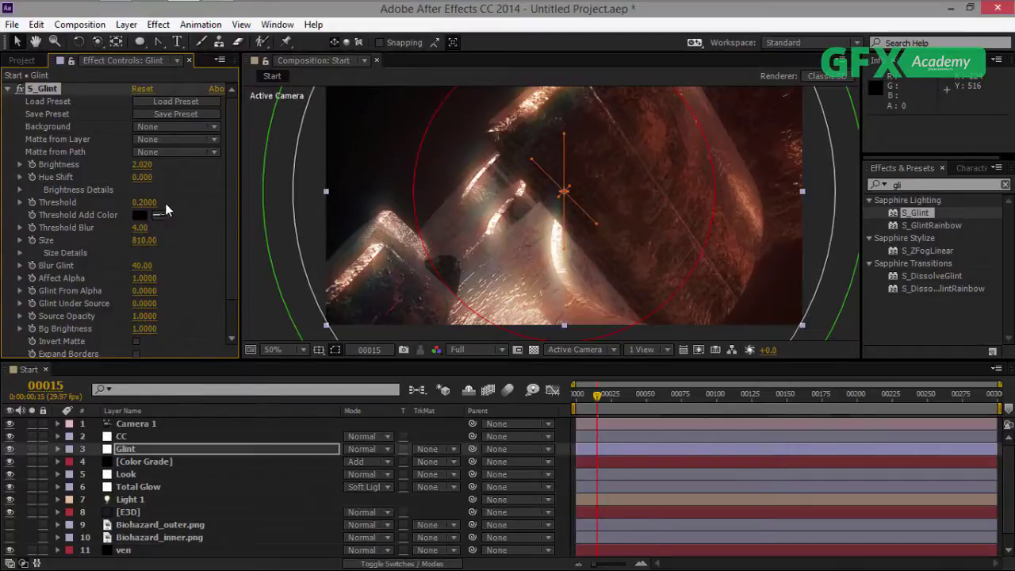
{"action": "left_click_drag", "start_coordinate": [143, 203], "coordinate": [157, 203]}
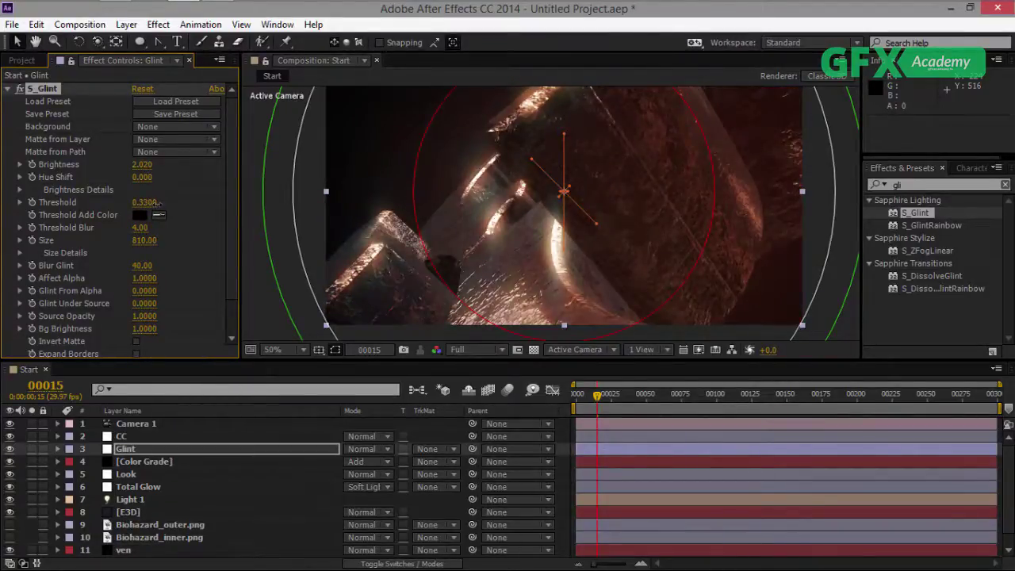
{"action": "left_click", "coordinate": [837, 294]}
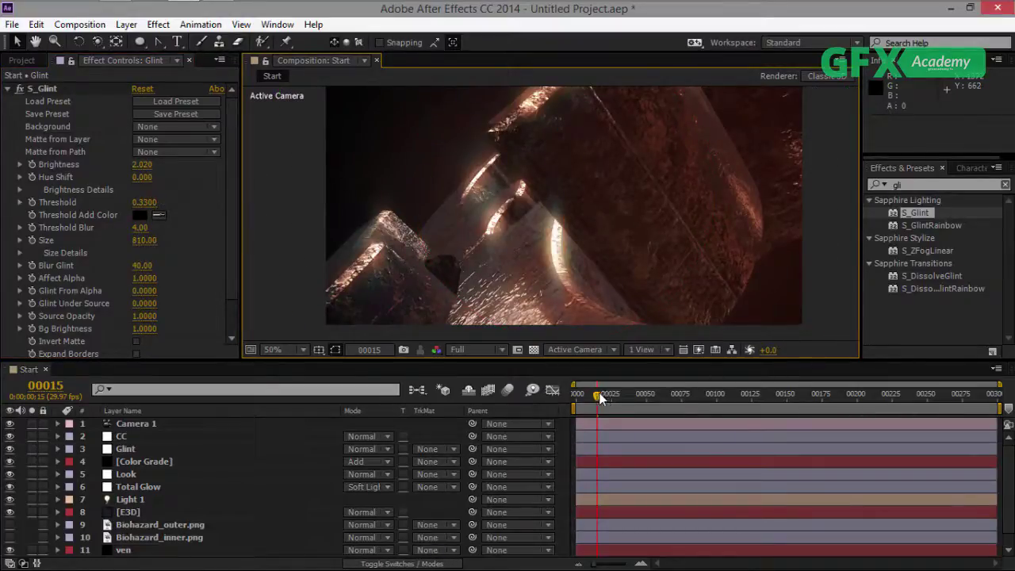
Strengthen the contrast of the CC layer's Curves by raising the RGB curve's highlight point and lowering its shadow point slightly.
{"action": "left_click", "coordinate": [171, 436]}
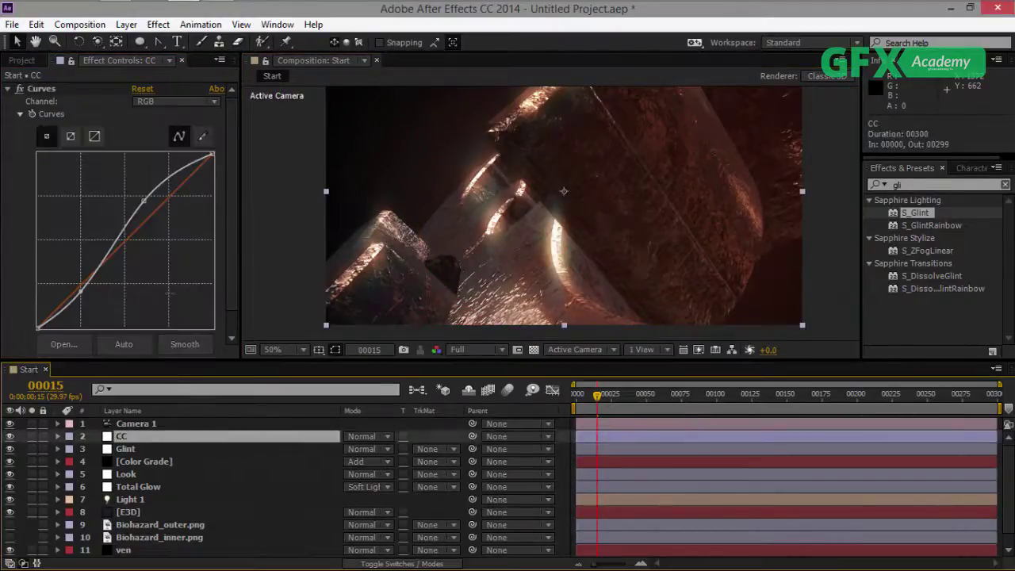
{"action": "left_click_drag", "start_coordinate": [144, 200], "coordinate": [153, 188]}
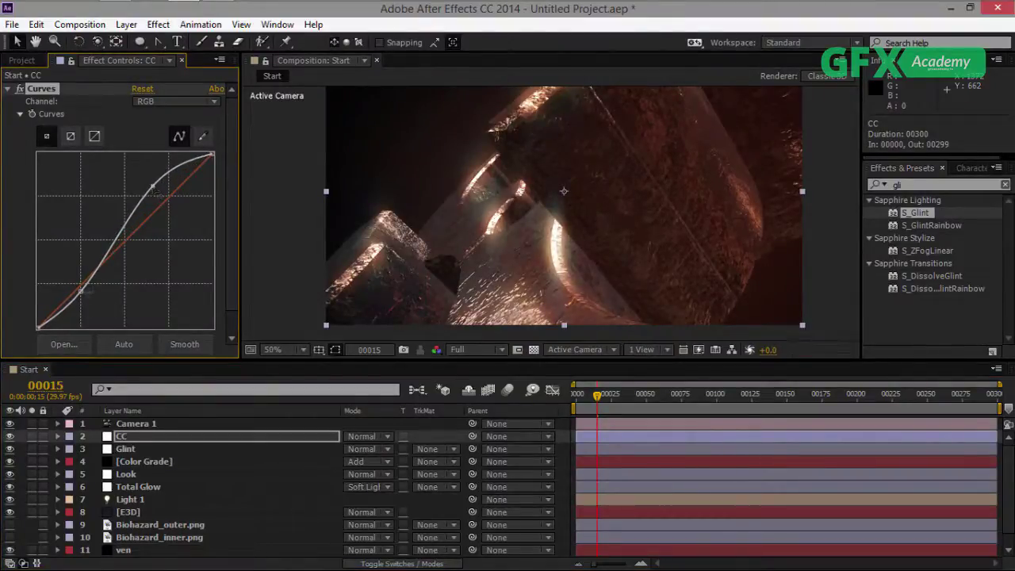
{"action": "mouse_move", "coordinate": [82, 290]}
{"action": "left_mouse_down"}
{"action": "mouse_move", "coordinate": [92, 294]}
{"action": "mouse_move", "coordinate": [74, 299]}
{"action": "mouse_move", "coordinate": [82, 304]}
{"action": "mouse_move", "coordinate": [78, 297]}
{"action": "left_mouse_up"}
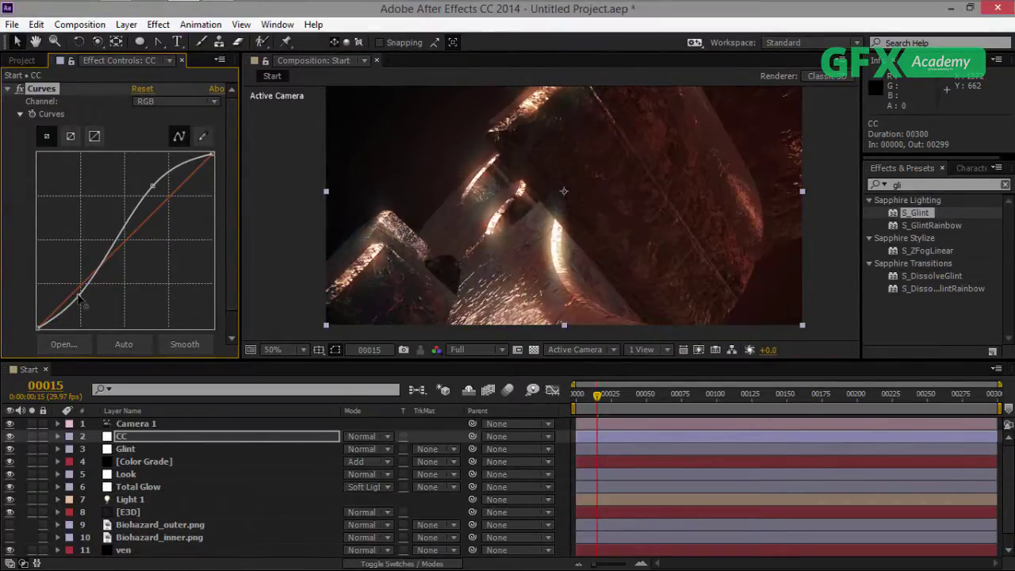
{"action": "left_click", "coordinate": [169, 441]}
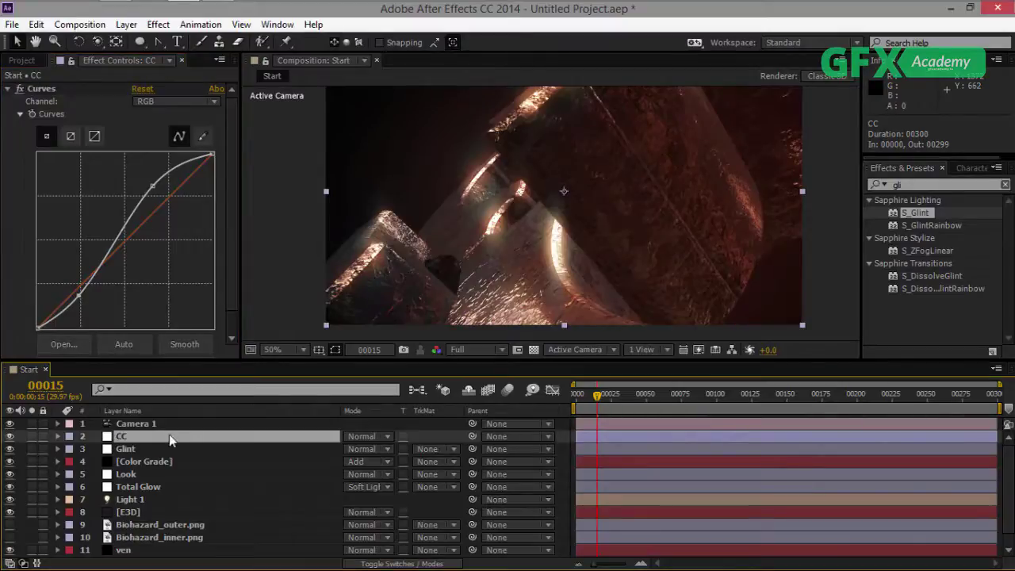
Duplicate the Start composition in the project and open the copy.
{"action": "left_click", "coordinate": [19, 61]}
{"action": "left_click", "coordinate": [38, 220]}
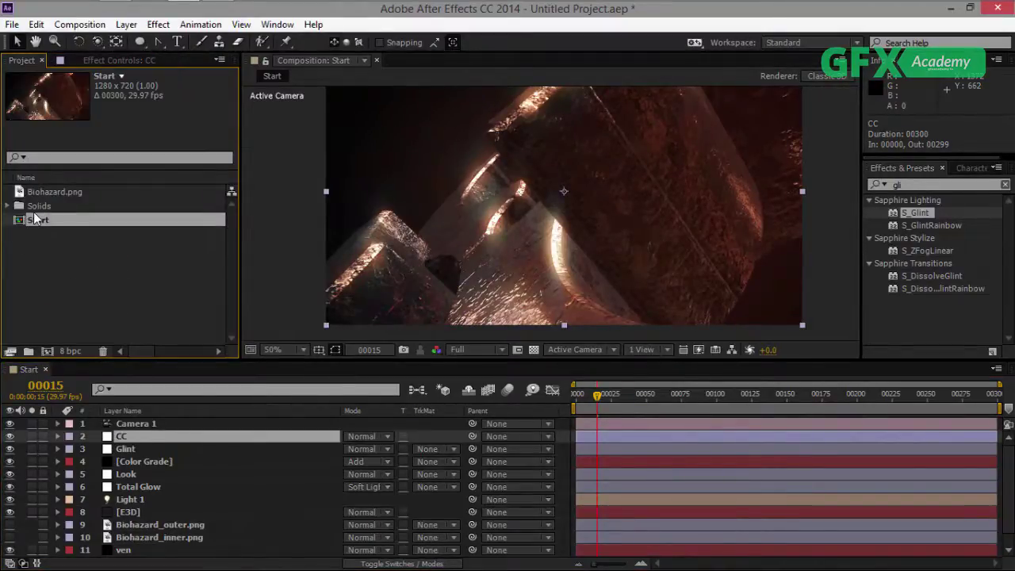
{"action": "key", "text": "ctrl+d"}
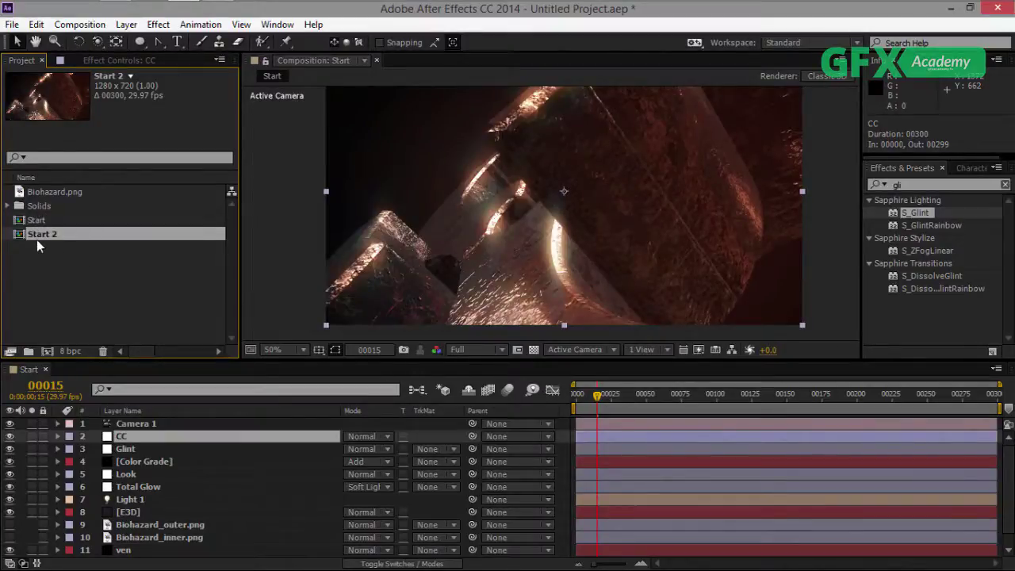
{"action": "double_click", "coordinate": [38, 233]}
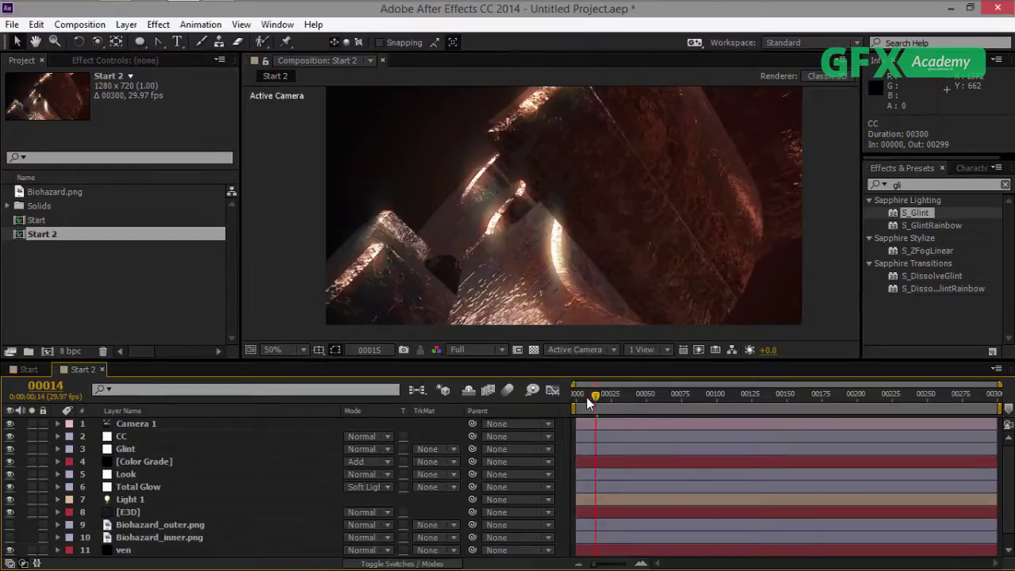
At frame 0, reveal the keyframed properties of the Camera 1 and E3D layers and enlarge the timeline area.
{"action": "left_click_drag", "start_coordinate": [597, 394], "coordinate": [572, 396]}
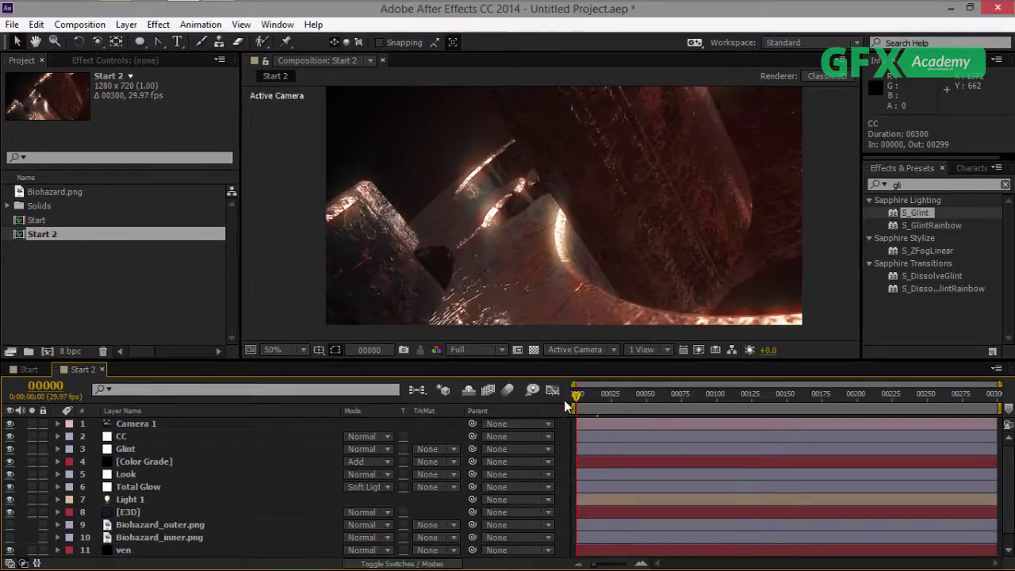
{"action": "left_click", "coordinate": [153, 424]}
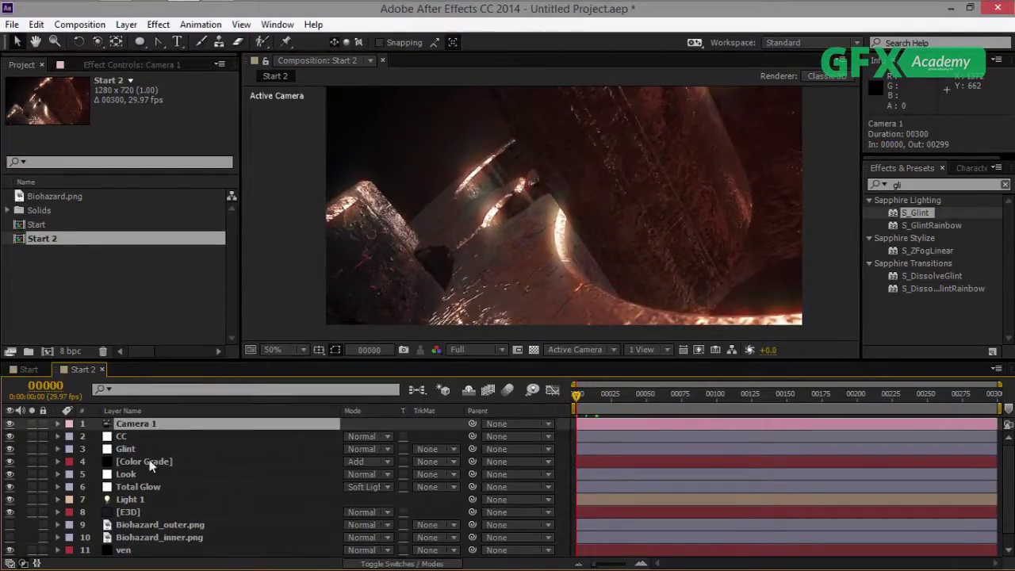
{"action": "left_click", "coordinate": [134, 512], "text": "ctrl"}
{"action": "key", "text": "u"}
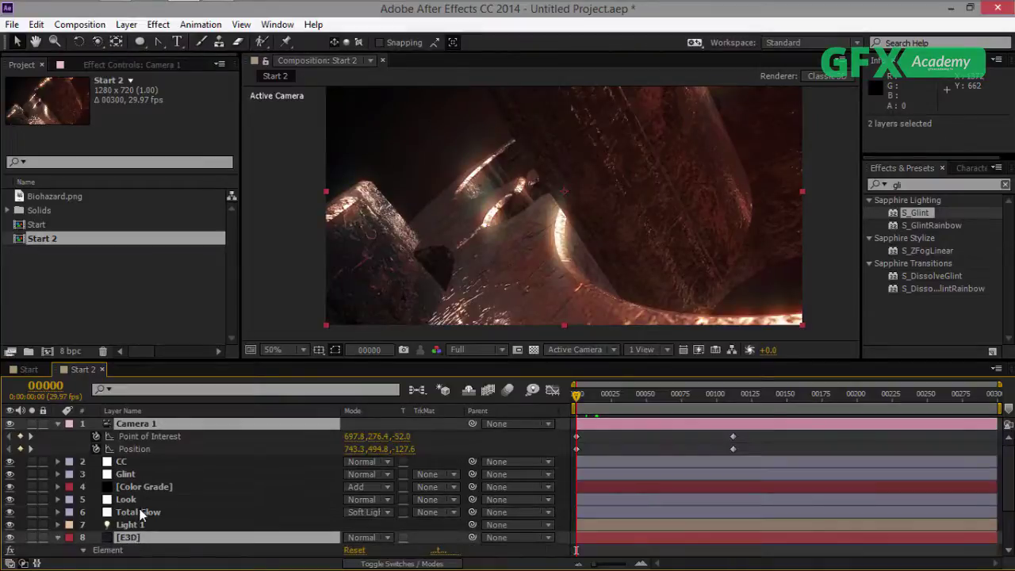
{"action": "left_click_drag", "start_coordinate": [474, 362], "coordinate": [473, 340]}
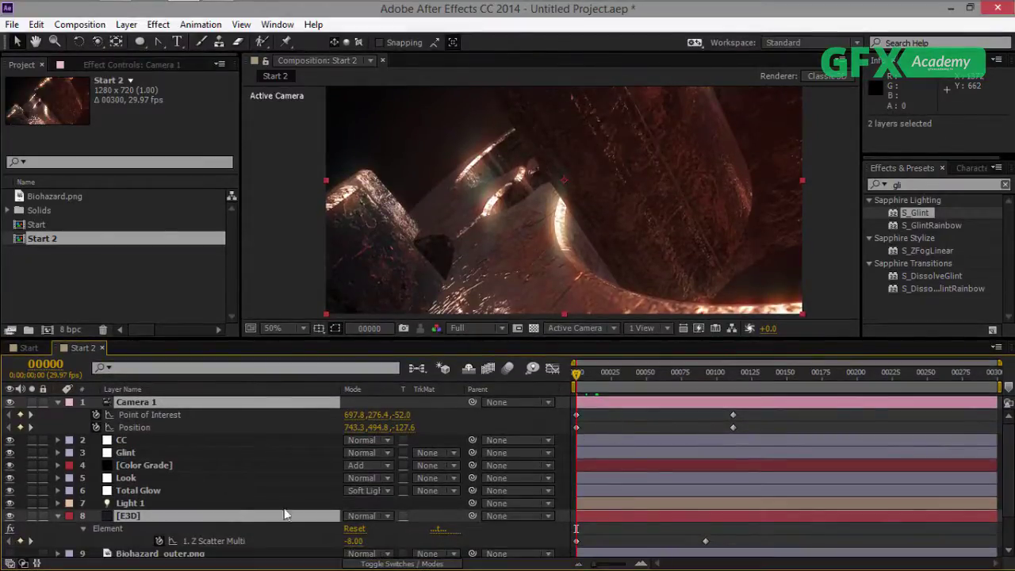
Mark every layer except Camera 1 and E3D as shy and hide the shy layers in the timeline.
{"action": "scroll", "coordinate": [176, 505], "scroll_direction": "down", "scroll_amount": 3}
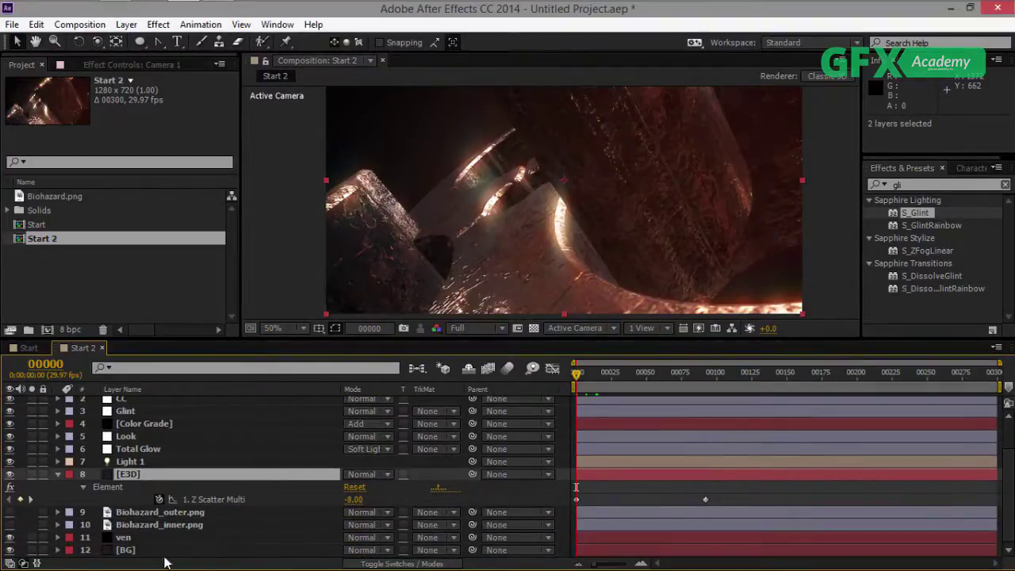
{"action": "left_click", "coordinate": [150, 550]}
{"action": "left_click", "coordinate": [141, 538], "text": "ctrl"}
{"action": "left_click", "coordinate": [138, 524], "text": "ctrl"}
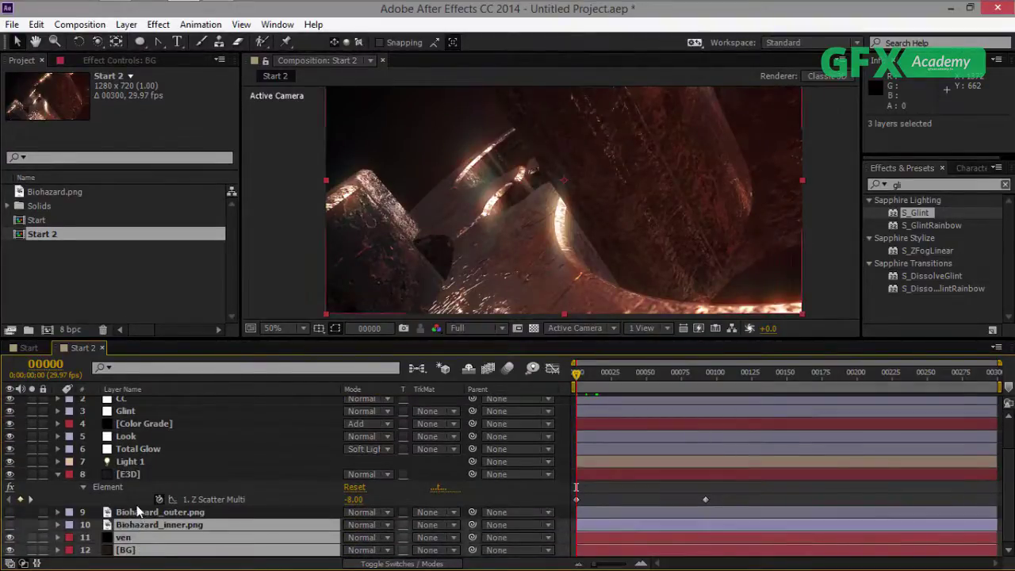
{"action": "left_click", "coordinate": [139, 511], "text": "ctrl"}
{"action": "left_click_drag", "start_coordinate": [135, 451], "coordinate": [176, 460]}
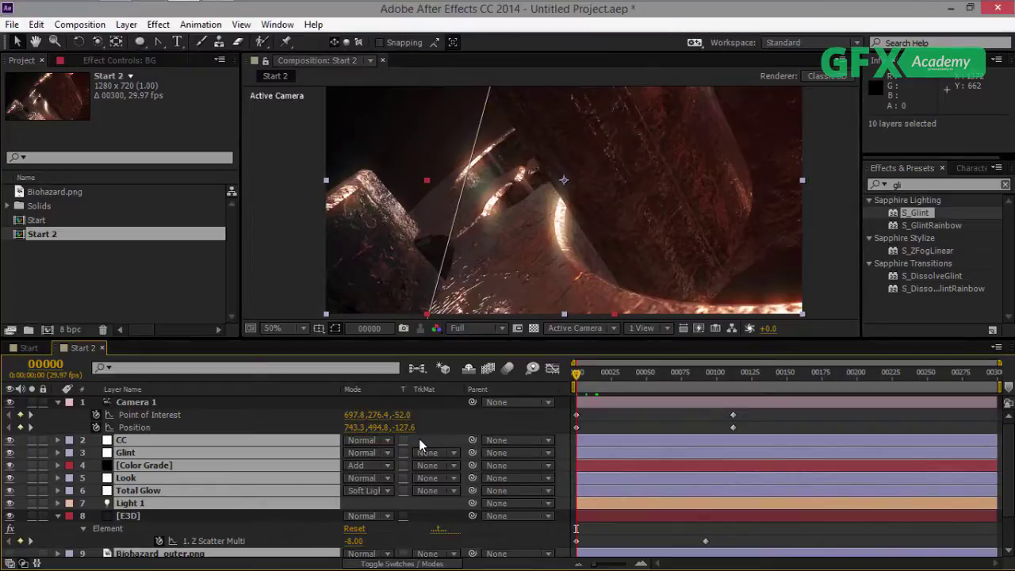
{"action": "key", "text": "F4"}
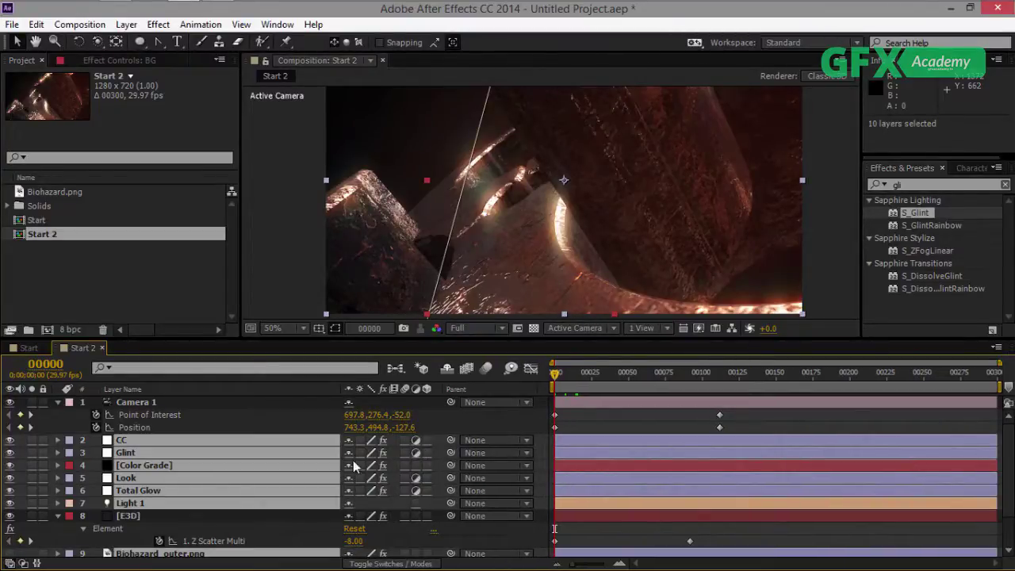
{"action": "left_click", "coordinate": [447, 371]}
{"action": "left_click_drag", "start_coordinate": [475, 338], "coordinate": [473, 386]}
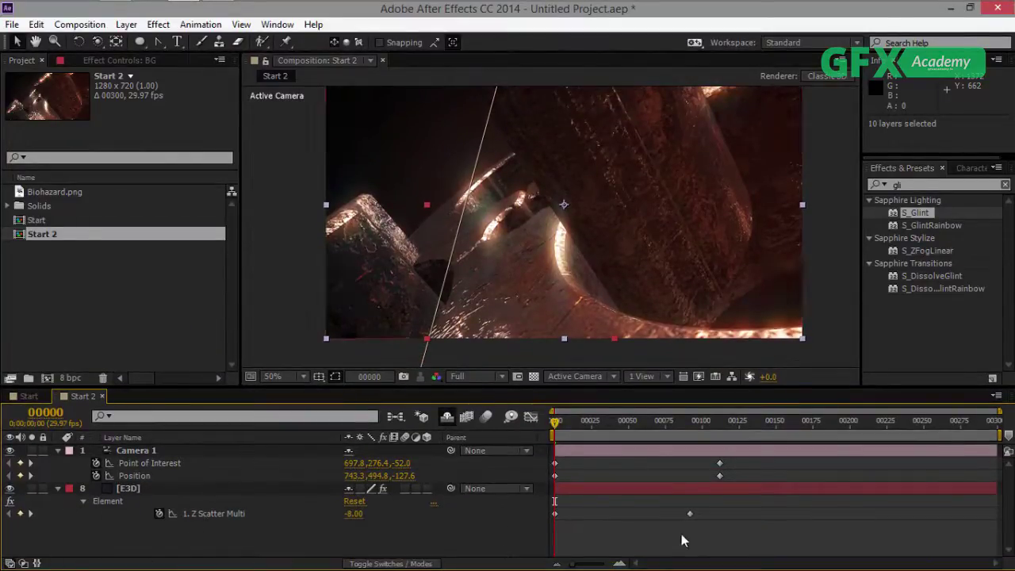
Remove all keyframes from Camera 1's Point of Interest and Position and from E3D's Z Scatter Multi, and select Camera 1.
{"action": "left_click", "coordinate": [746, 547]}
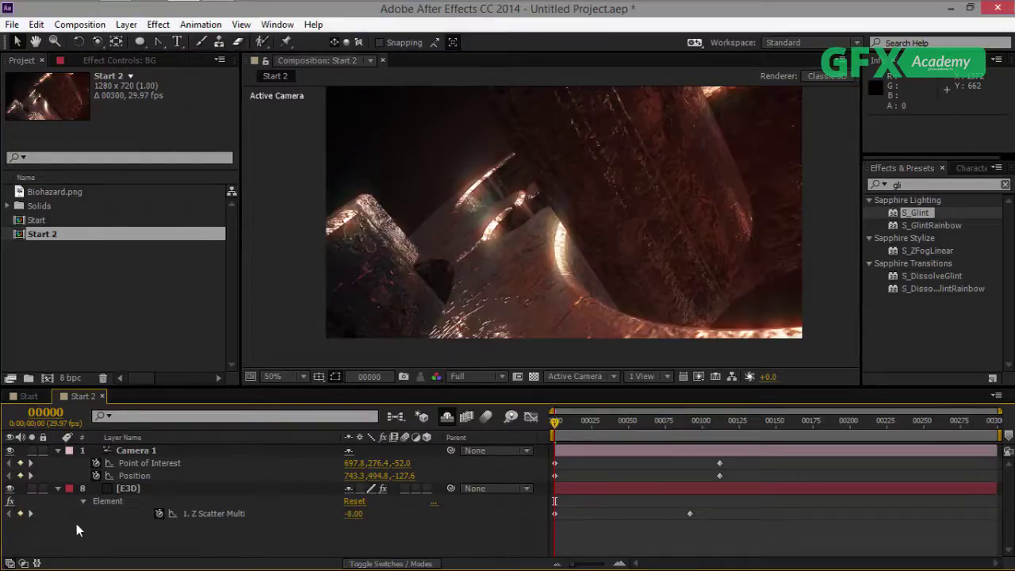
{"action": "left_click", "coordinate": [685, 513]}
{"action": "left_click_drag", "start_coordinate": [738, 468], "coordinate": [678, 524]}
{"action": "left_click_drag", "start_coordinate": [719, 475], "coordinate": [540, 509]}
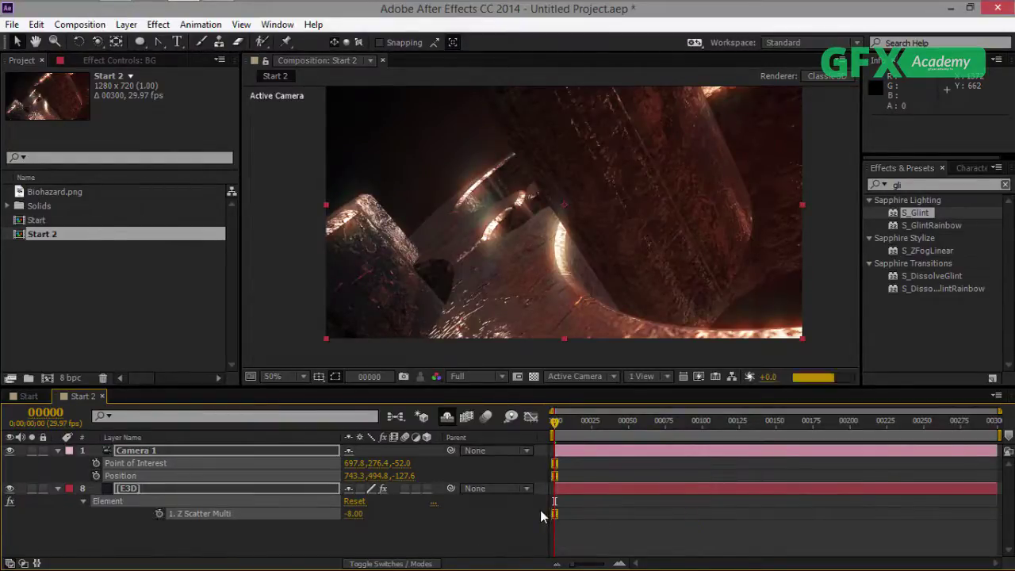
{"action": "left_click", "coordinate": [476, 525]}
{"action": "left_click", "coordinate": [153, 452]}
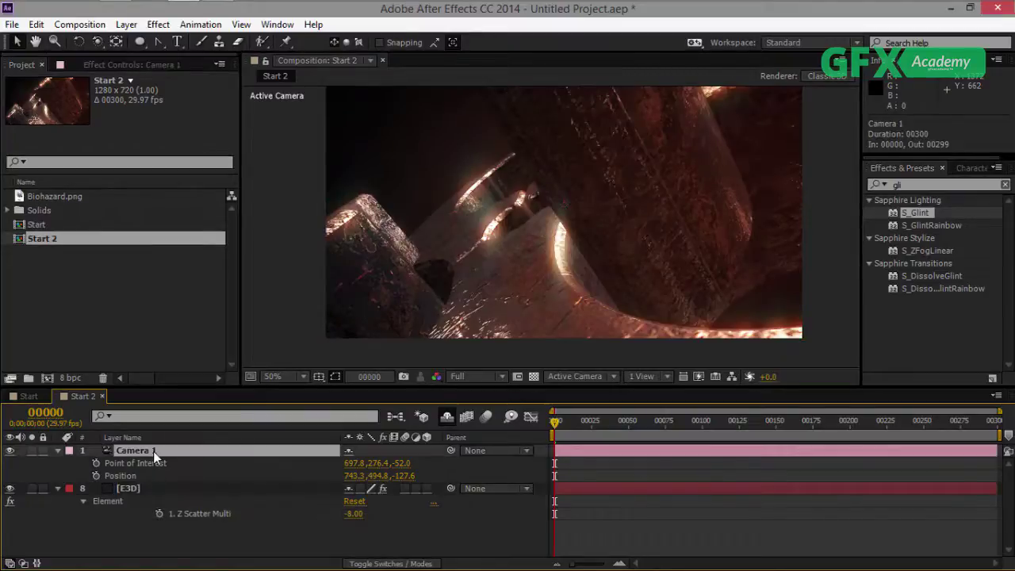
Orbit and dolly Camera 1 around the biohazard model to a low close-up with Position about 578, 534, -187.
{"action": "left_click", "coordinate": [97, 41]}
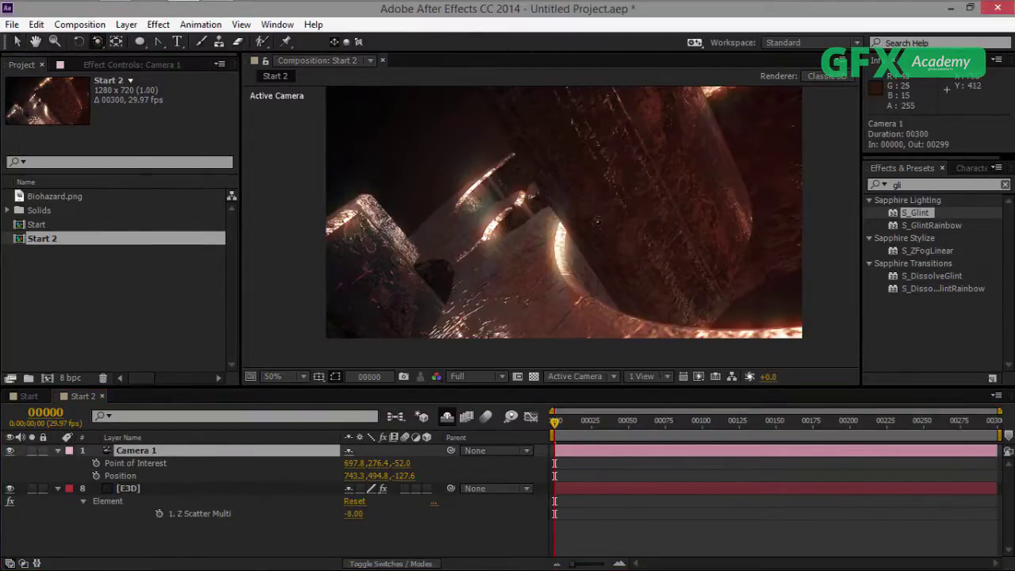
{"action": "left_click_drag", "start_coordinate": [581, 194], "coordinate": [592, 275]}
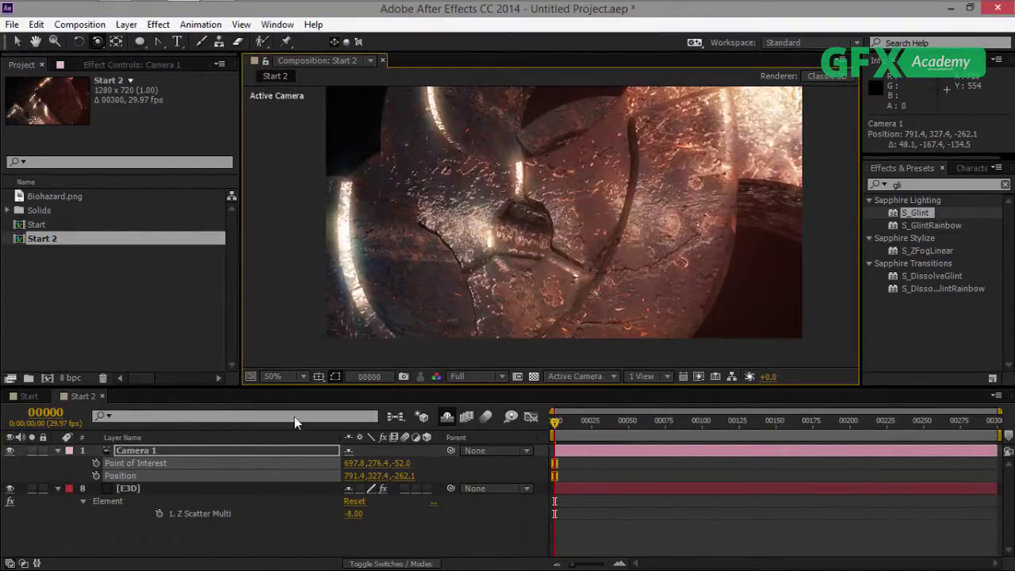
{"action": "left_click_drag", "start_coordinate": [98, 41], "coordinate": [174, 90]}
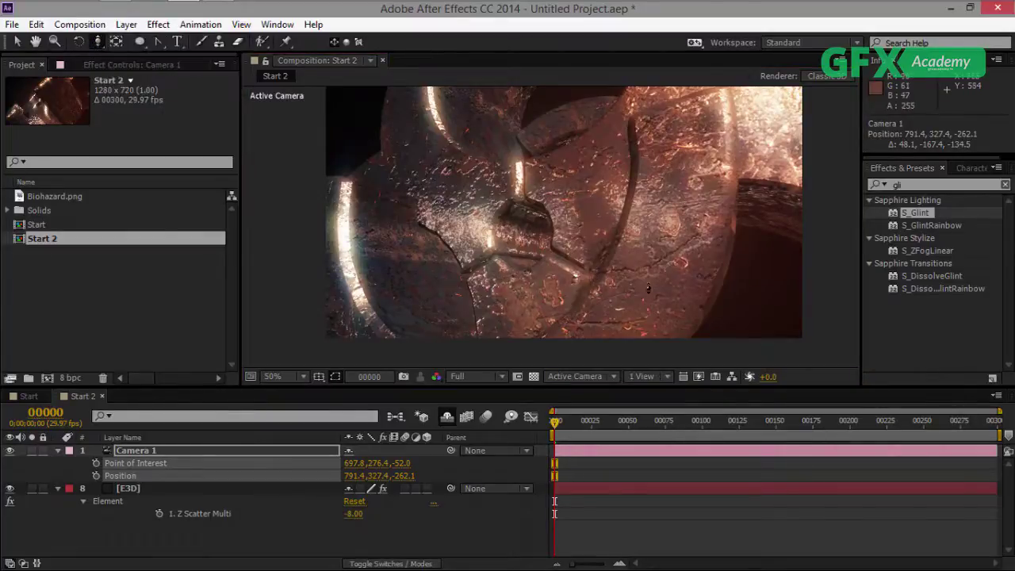
{"action": "left_click_drag", "start_coordinate": [572, 270], "coordinate": [575, 169]}
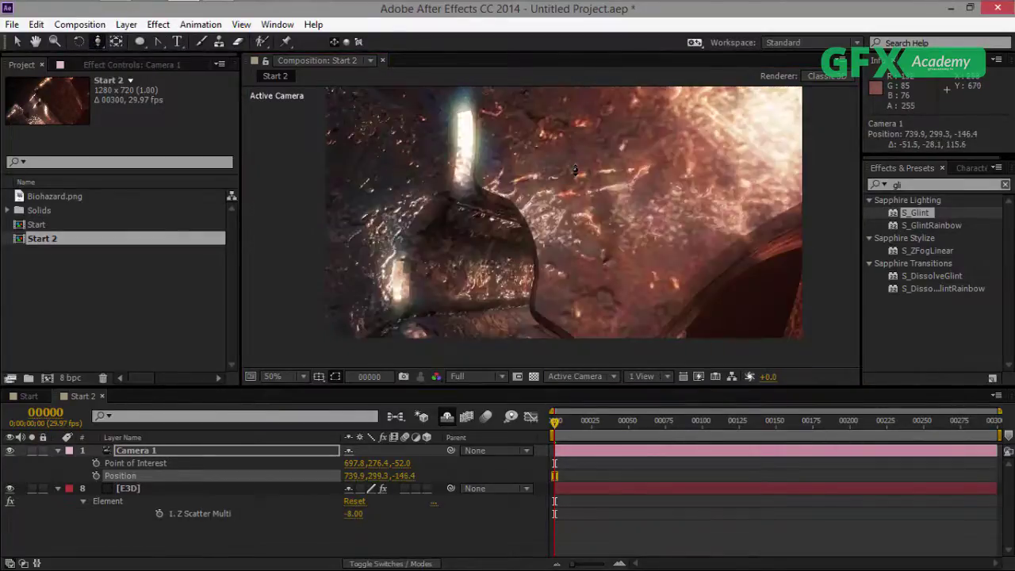
{"action": "left_click_drag", "start_coordinate": [567, 229], "coordinate": [560, 319]}
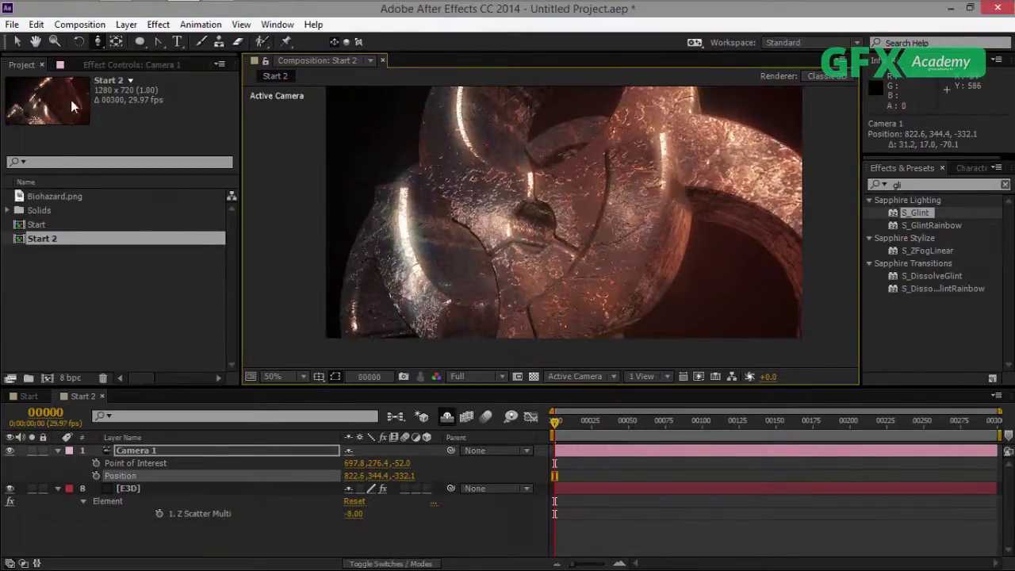
{"action": "left_click_drag", "start_coordinate": [93, 39], "coordinate": [163, 39]}
{"action": "left_click_drag", "start_coordinate": [643, 278], "coordinate": [633, 199]}
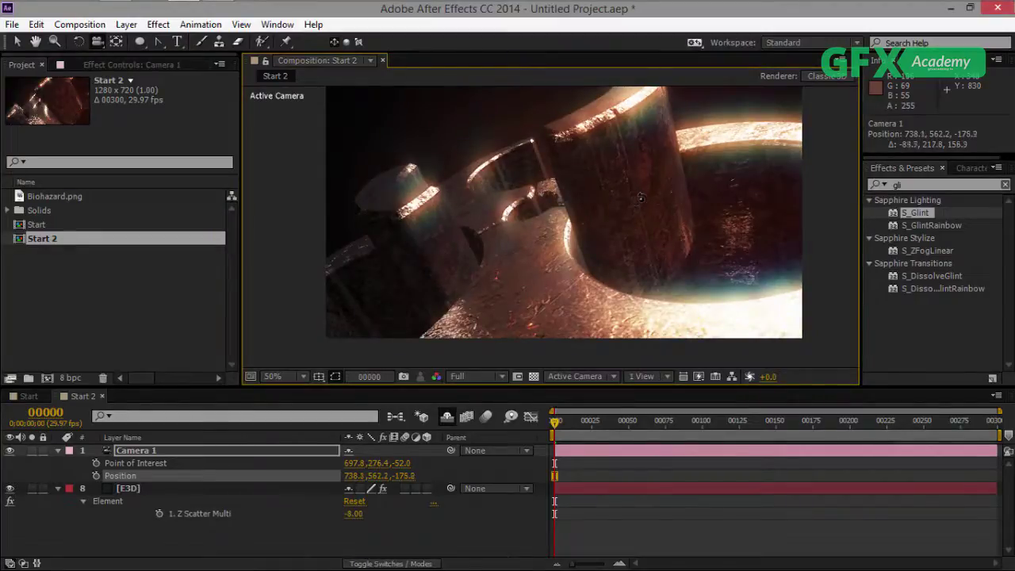
{"action": "left_click_drag", "start_coordinate": [641, 198], "coordinate": [721, 214]}
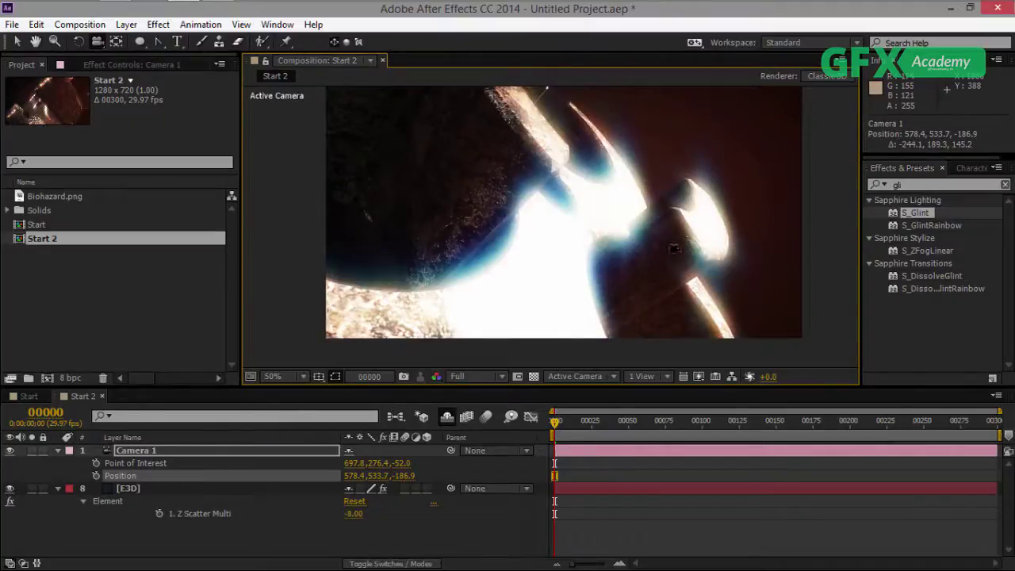
Show the shy layers again and set the Glint layer's S_Glint Threshold to 0.36 and Brightness to 1.
{"action": "left_click", "coordinate": [205, 452]}
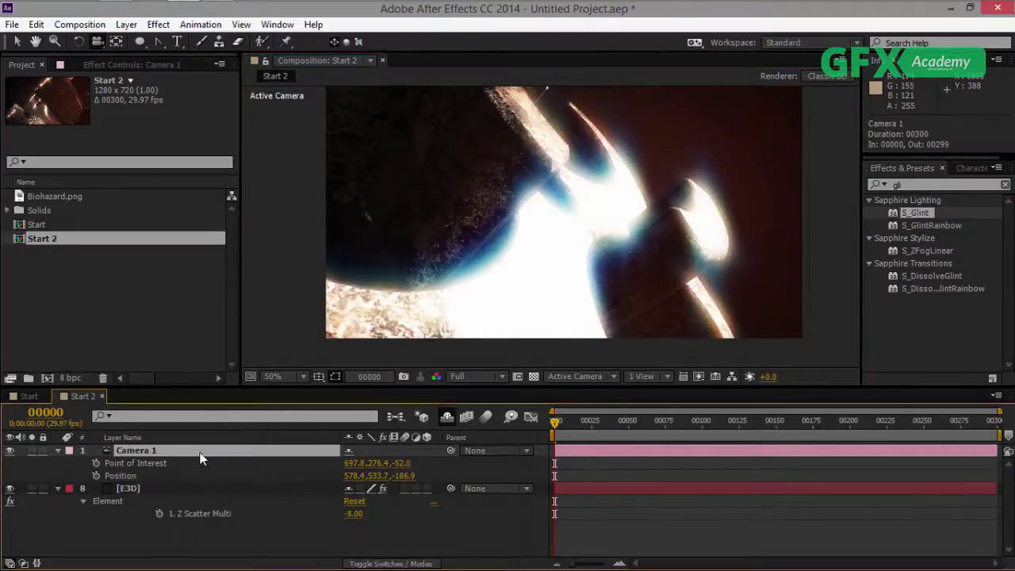
{"action": "left_click", "coordinate": [446, 417]}
{"action": "left_click", "coordinate": [155, 502]}
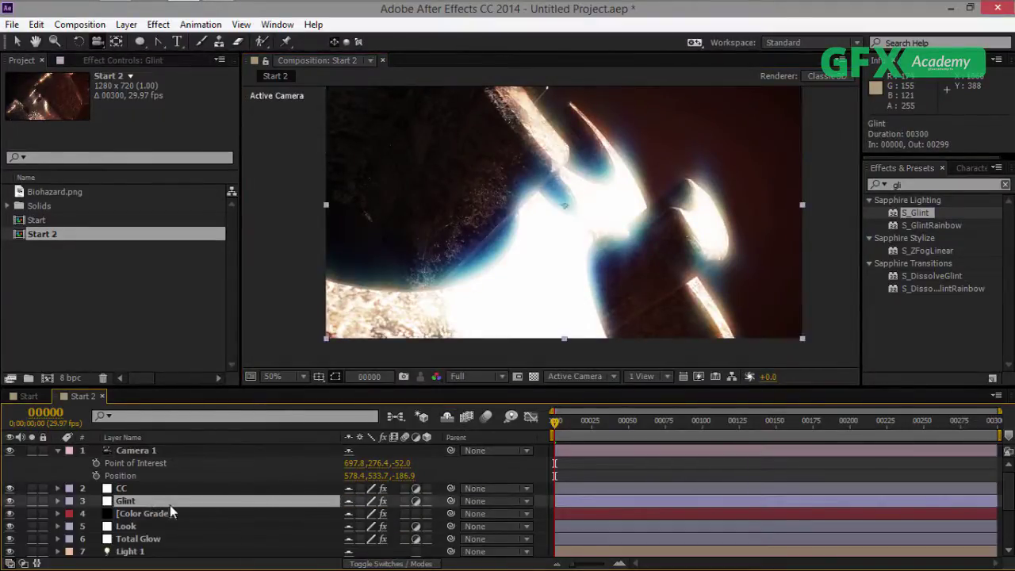
{"action": "left_click", "coordinate": [131, 64]}
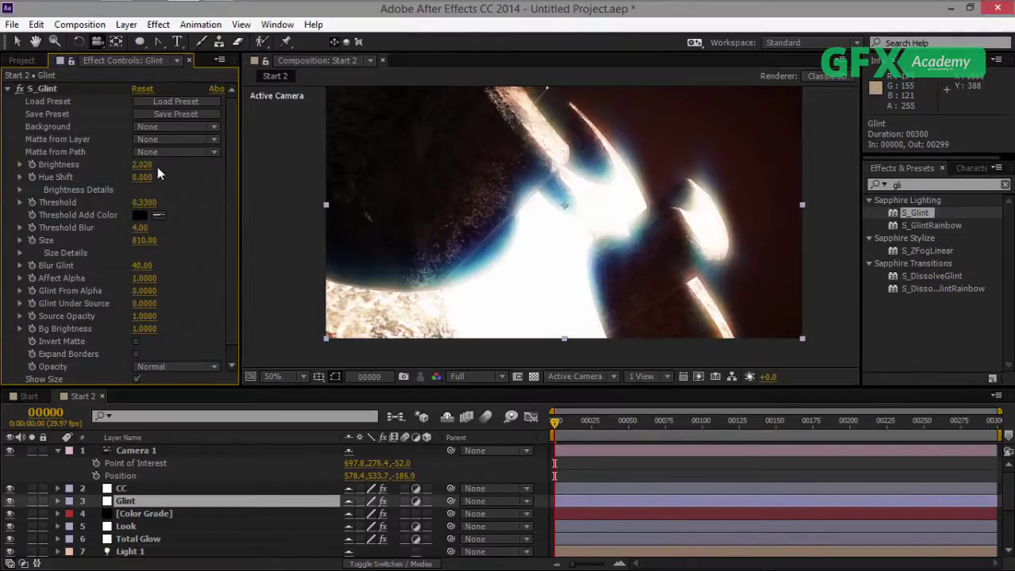
{"action": "mouse_move", "coordinate": [148, 203]}
{"action": "left_mouse_down"}
{"action": "mouse_move", "coordinate": [215, 204]}
{"action": "mouse_move", "coordinate": [138, 215]}
{"action": "mouse_move", "coordinate": [155, 214]}
{"action": "left_mouse_up"}
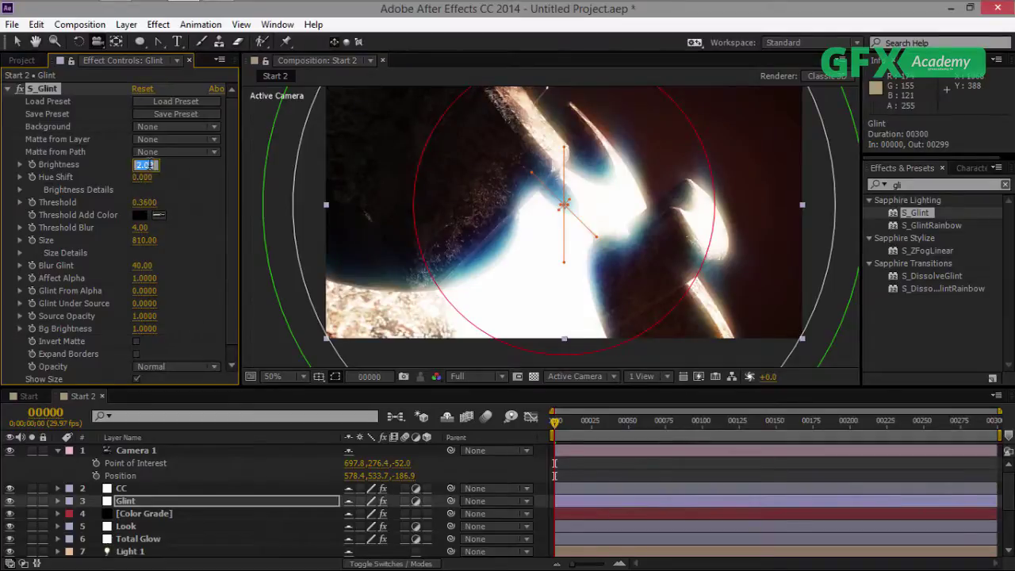
{"action": "type", "text": "1"}
{"action": "key", "text": "Return"}
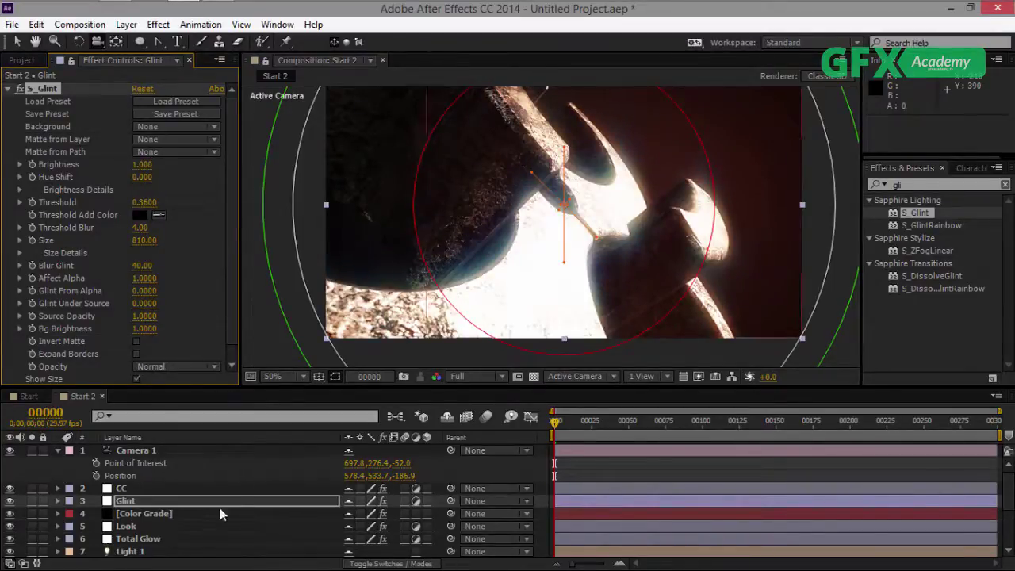
Set Light 1's Intensity to 140% and collapse the Light 1 and E3D layer properties.
{"action": "left_click", "coordinate": [130, 551]}
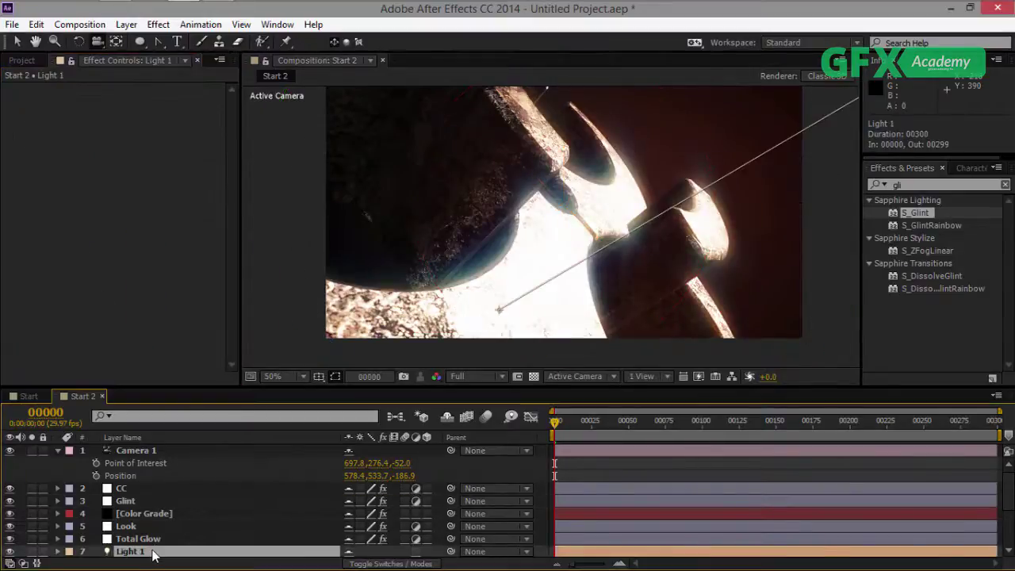
{"action": "key", "text": "t"}
{"action": "scroll", "coordinate": [349, 530], "scroll_direction": "down", "scroll_amount": 2}
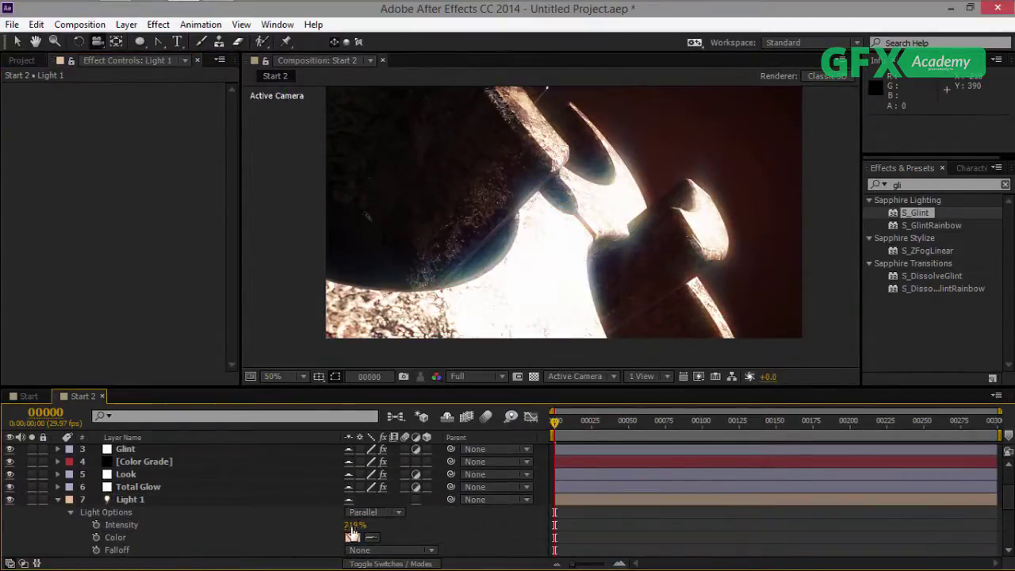
{"action": "left_click", "coordinate": [352, 527]}
{"action": "type", "text": "150"}
{"action": "key", "text": "Return"}
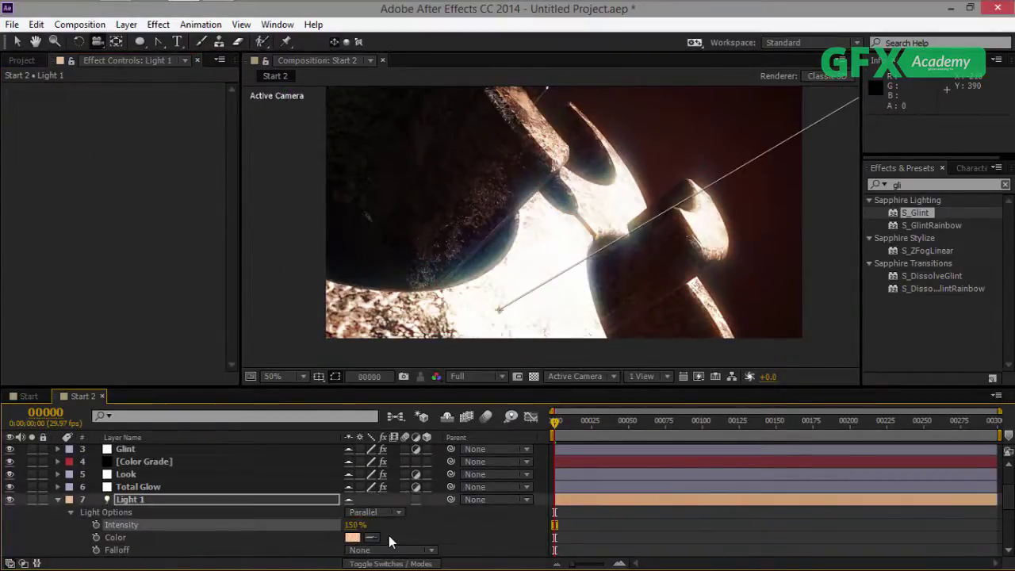
{"action": "left_click_drag", "start_coordinate": [354, 527], "coordinate": [313, 525]}
{"action": "left_click_drag", "start_coordinate": [234, 529], "coordinate": [302, 528]}
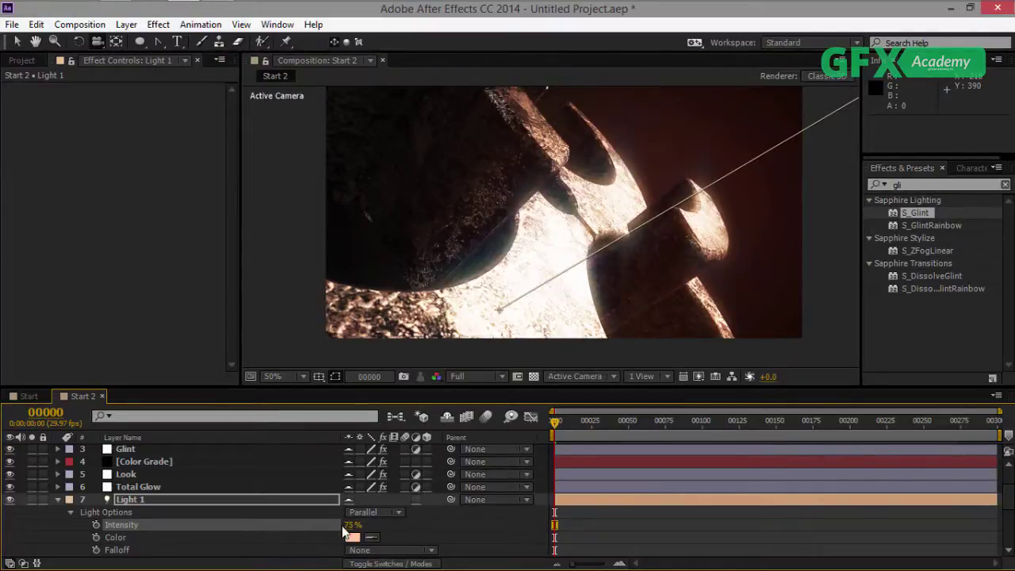
{"action": "key", "text": "F2"}
{"action": "type", "text": "140"}
{"action": "key", "text": "Return"}
{"action": "left_click", "coordinate": [58, 501]}
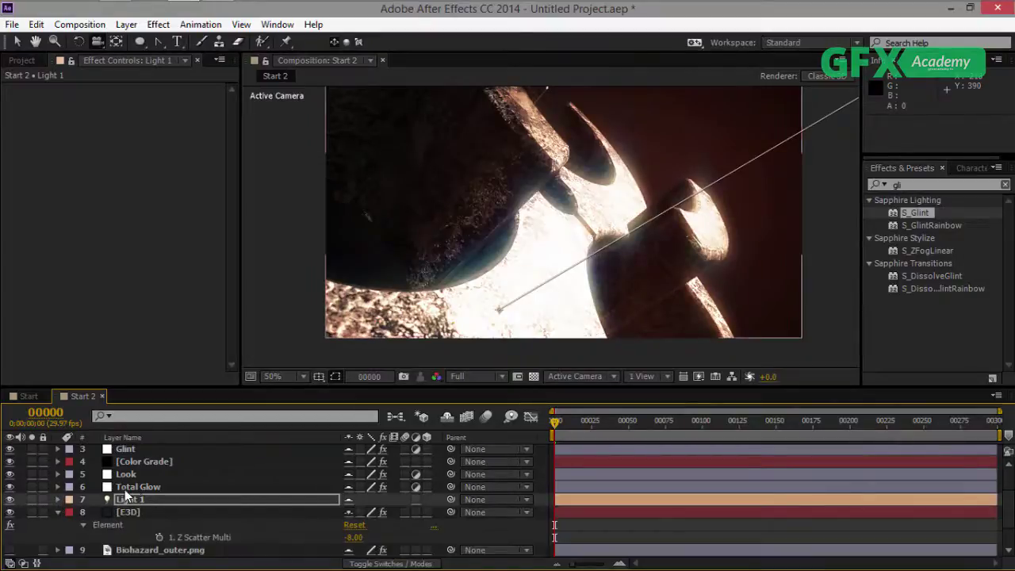
{"action": "left_click", "coordinate": [58, 512]}
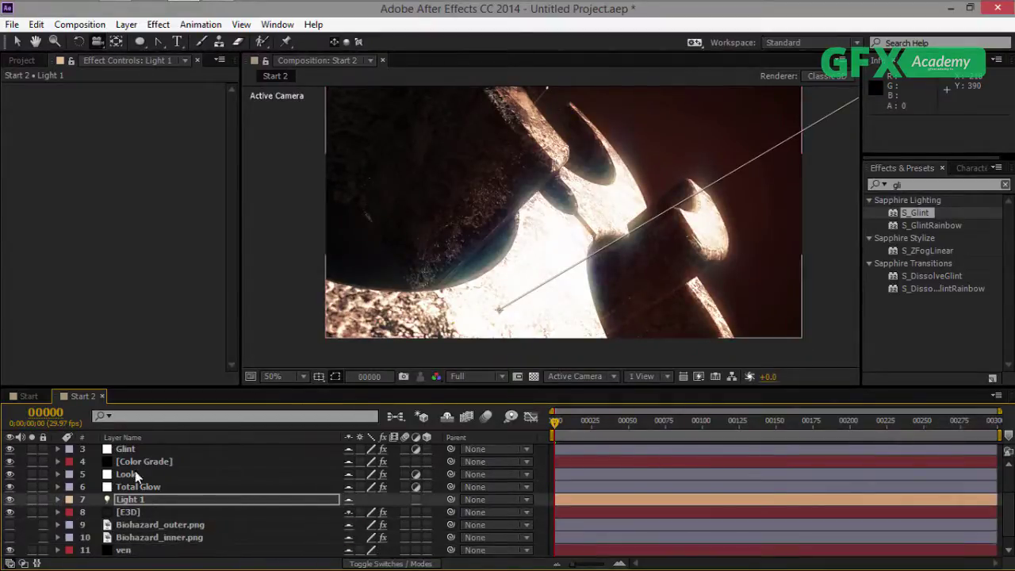
Compare the image with and without the CC layer's curves correction.
{"action": "scroll", "coordinate": [140, 468], "scroll_direction": "up", "scroll_amount": 2}
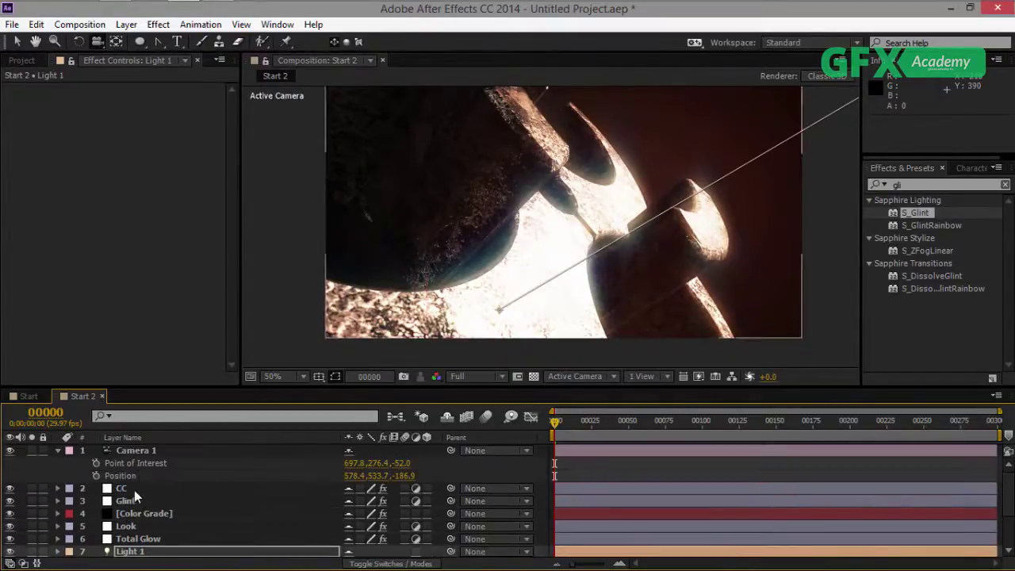
{"action": "left_click", "coordinate": [126, 490]}
{"action": "left_click", "coordinate": [11, 488]}
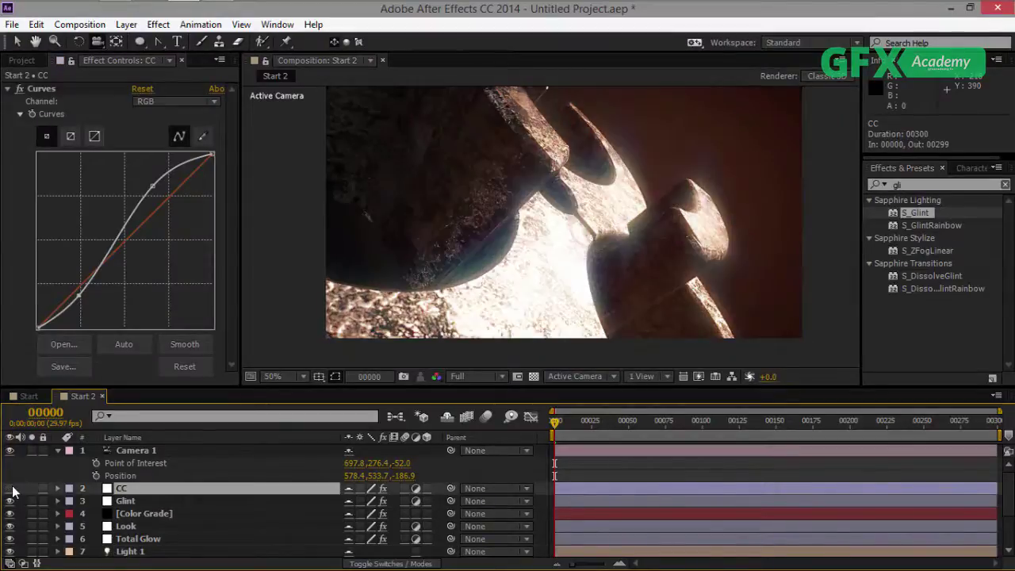
{"action": "left_click", "coordinate": [10, 489]}
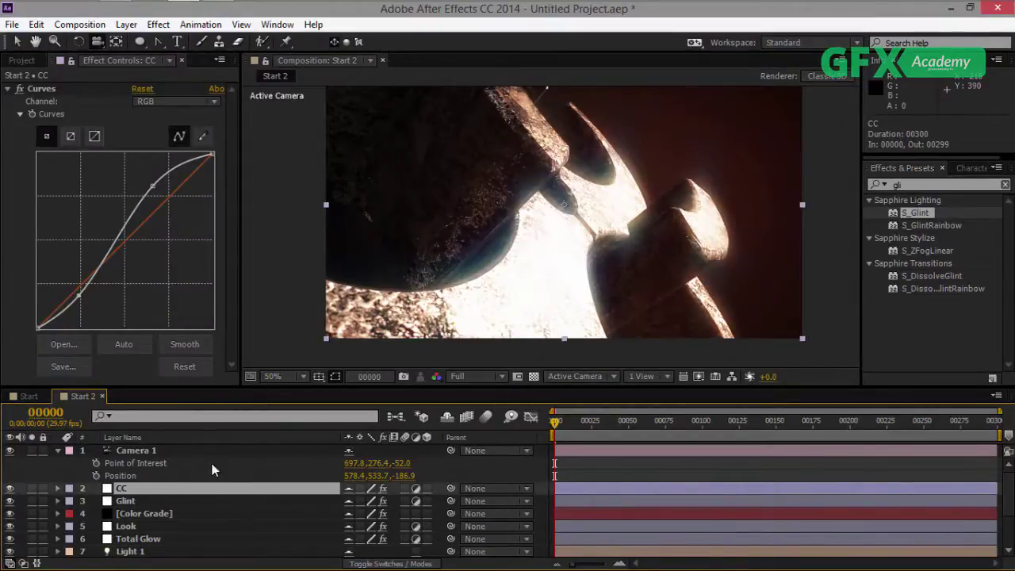
Move Camera 1 close to the metal surface at Position about 699, 409, -79 and start keyframing its Position and Point of Interest at frame 0.
{"action": "left_click_drag", "start_coordinate": [593, 217], "coordinate": [541, 280]}
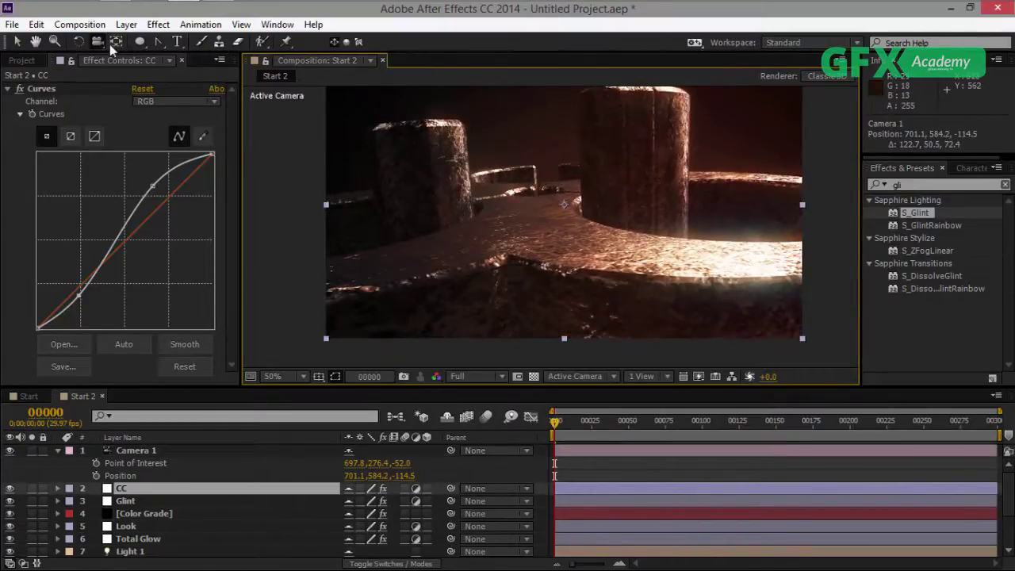
{"action": "left_click_drag", "start_coordinate": [97, 41], "coordinate": [164, 93]}
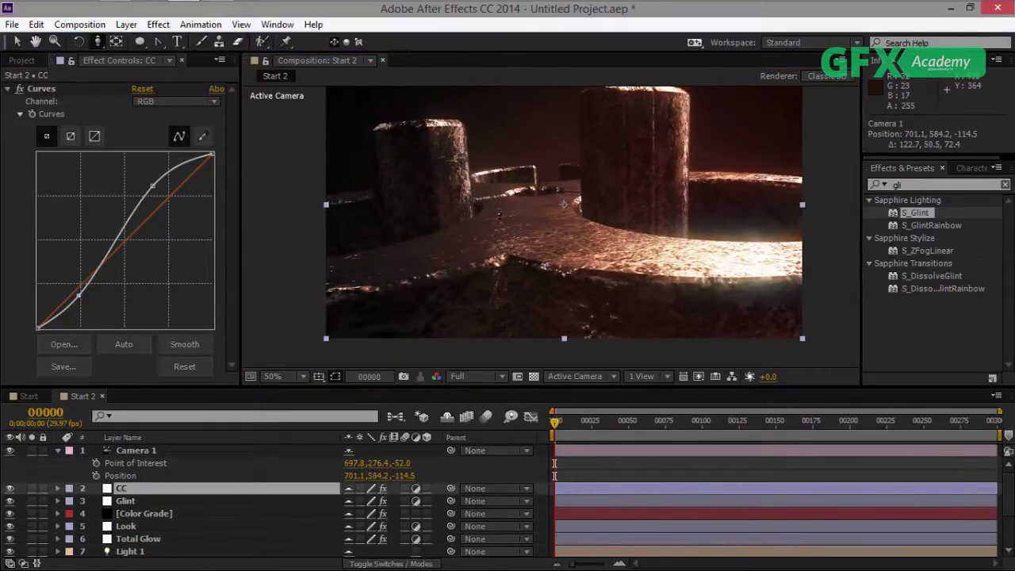
{"action": "left_click_drag", "start_coordinate": [541, 230], "coordinate": [542, 253]}
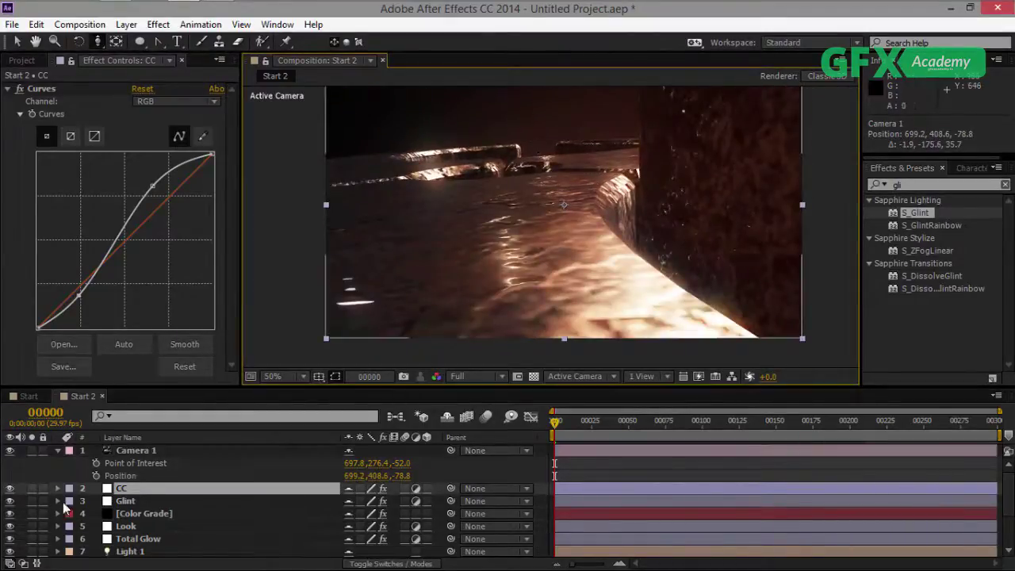
{"action": "left_click", "coordinate": [96, 475]}
{"action": "left_click", "coordinate": [95, 463]}
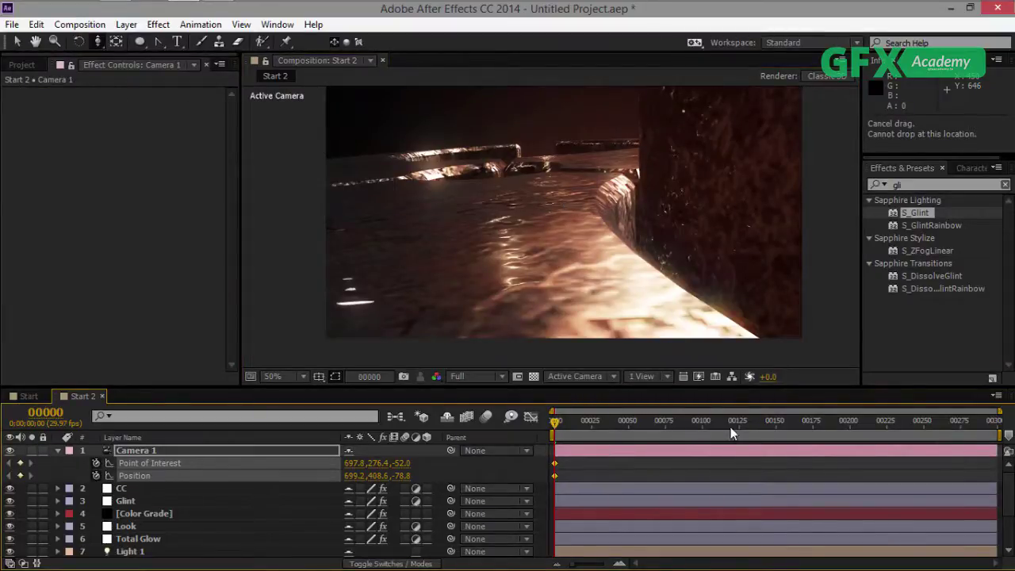
At frame 99, dolly Camera 1 back and orbit it to a Position of about 885, 399, -195.
{"action": "left_click", "coordinate": [701, 426]}
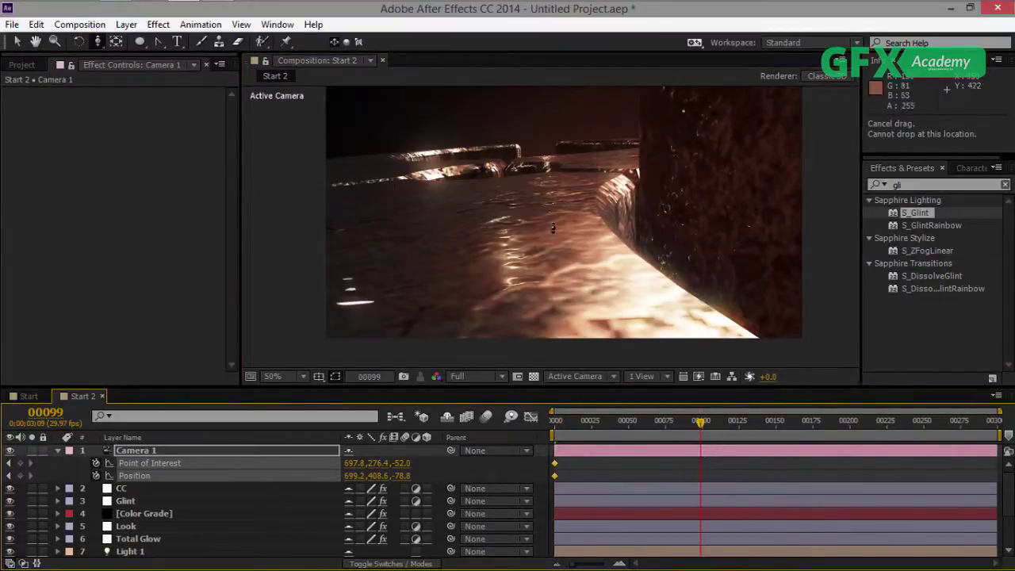
{"action": "left_click_drag", "start_coordinate": [549, 156], "coordinate": [545, 333]}
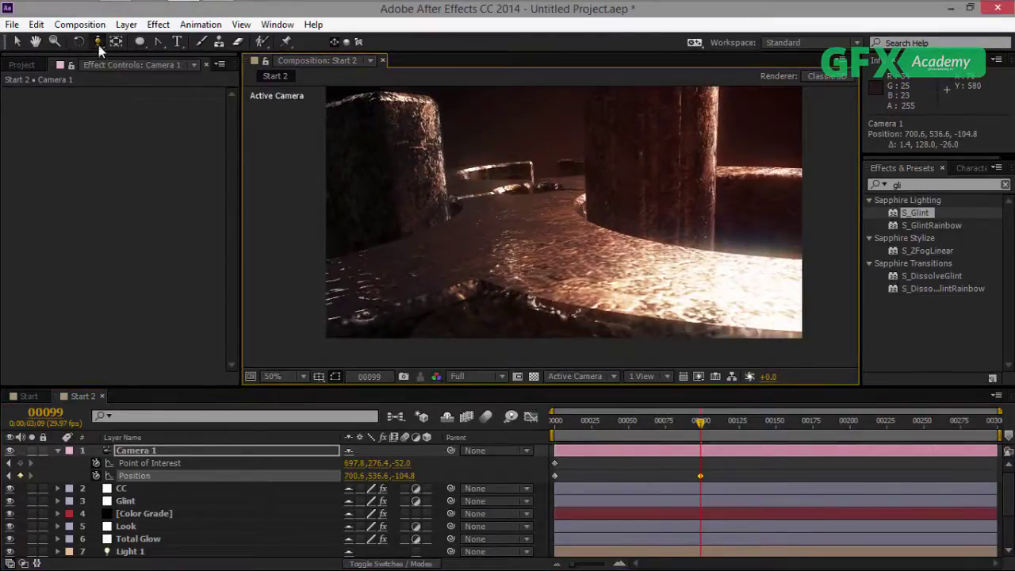
{"action": "left_click_drag", "start_coordinate": [98, 41], "coordinate": [143, 63]}
{"action": "left_click_drag", "start_coordinate": [618, 220], "coordinate": [546, 297]}
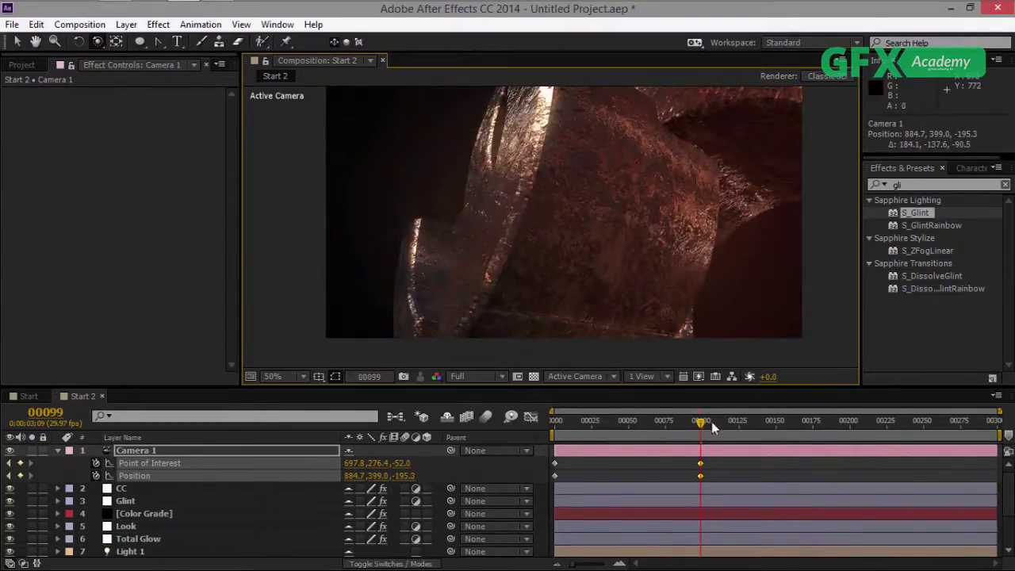
At frame 49, orbit Camera 1 to a Position of about 678, 408, -172 and preview the camera move.
{"action": "left_click_drag", "start_coordinate": [682, 424], "coordinate": [627, 422]}
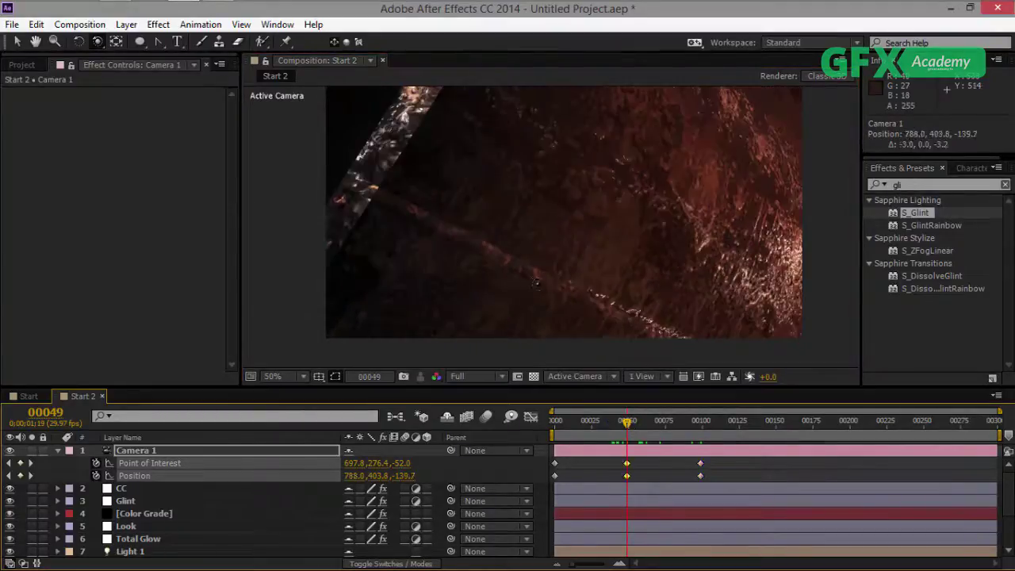
{"action": "left_click_drag", "start_coordinate": [537, 283], "coordinate": [507, 434]}
{"action": "key", "text": "KP_0"}
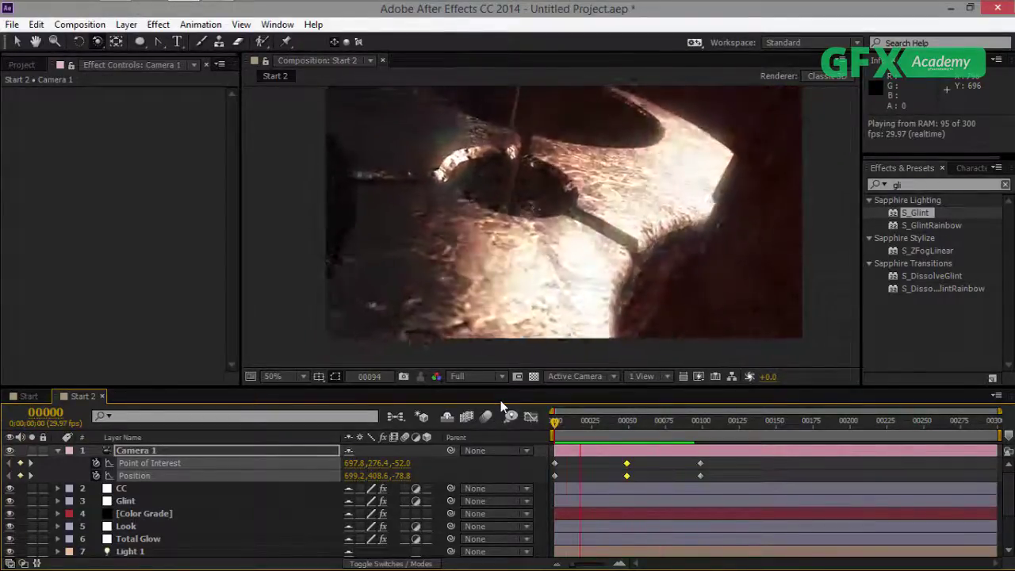
{"action": "key", "text": "space"}
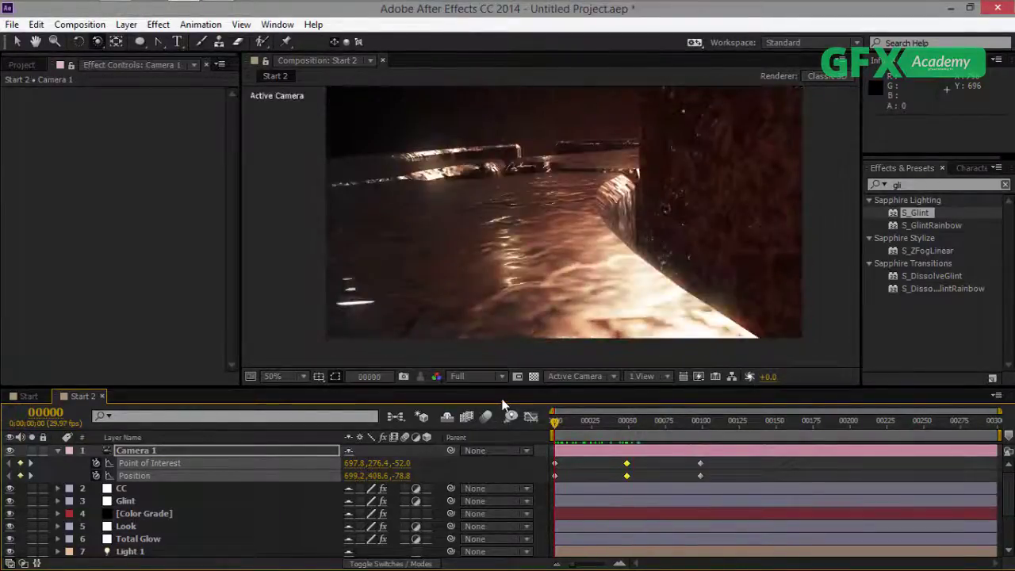
Apply Easy Ease to Camera 1's Point of Interest and Position keyframes at frame 49 and preview the move from frame 0.
{"action": "left_click_drag", "start_coordinate": [561, 429], "coordinate": [650, 429]}
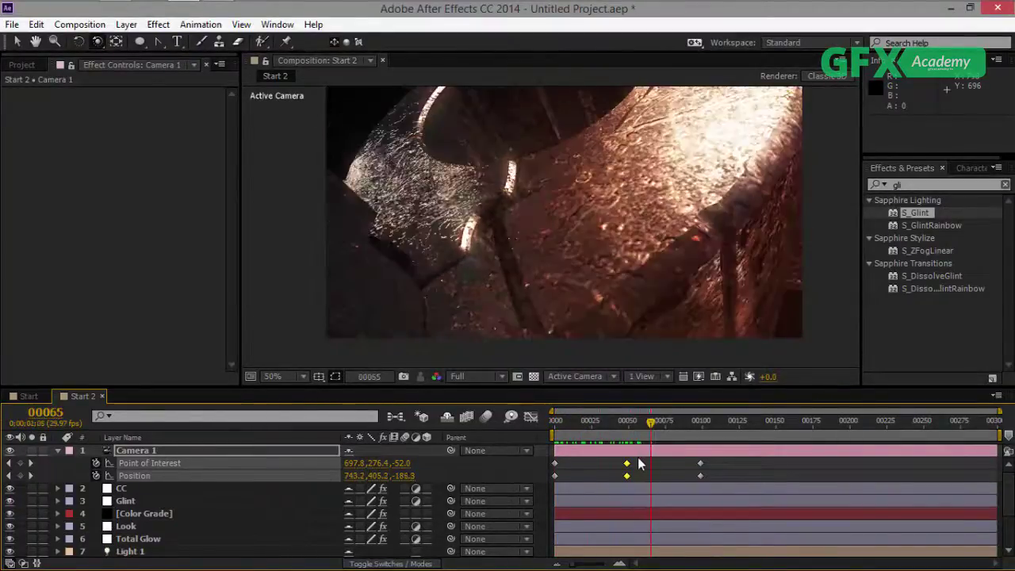
{"action": "right_click", "coordinate": [626, 476]}
{"action": "mouse_move", "coordinate": [658, 465]}
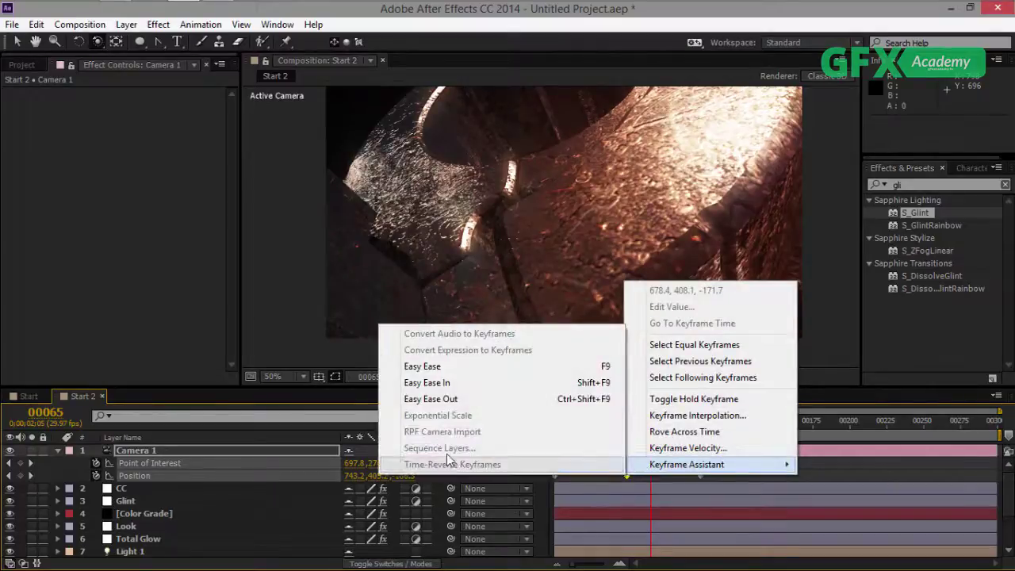
{"action": "left_click", "coordinate": [420, 384]}
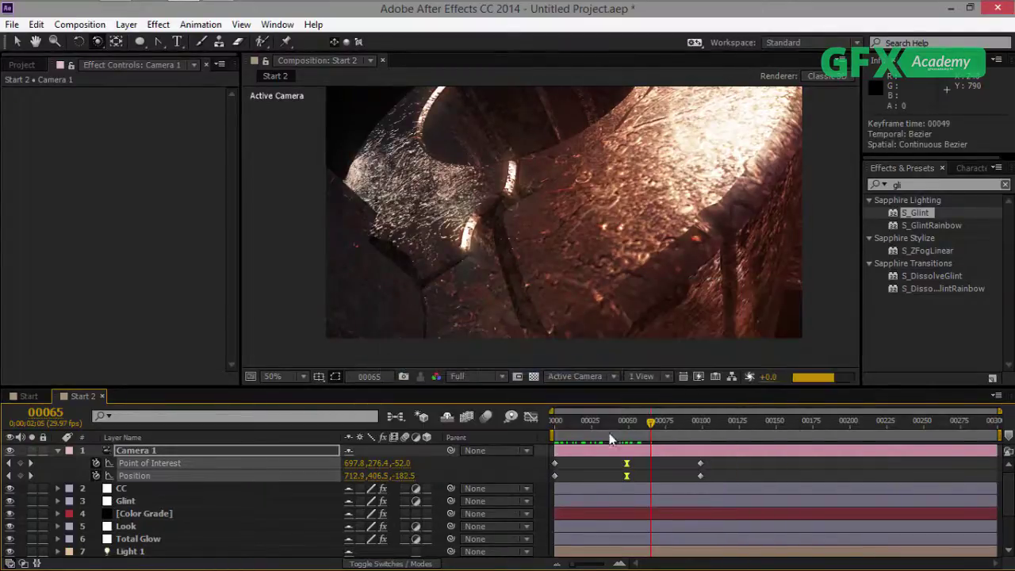
{"action": "left_click_drag", "start_coordinate": [623, 429], "coordinate": [529, 425]}
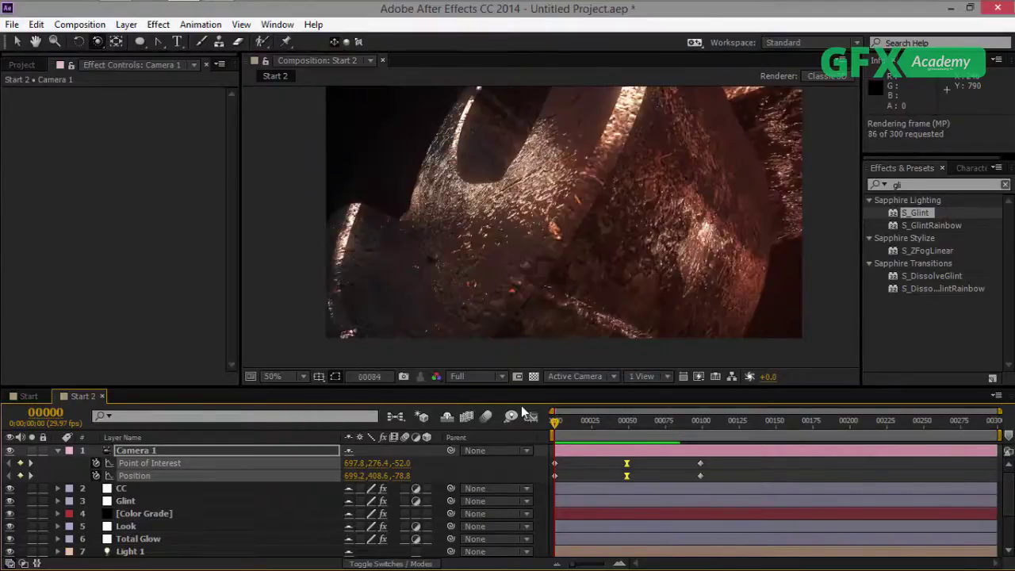
Preview the camera move and show Camera 1's Point of Interest and Position keyframes as a speed graph, magnified in time.
{"action": "key", "text": "space"}
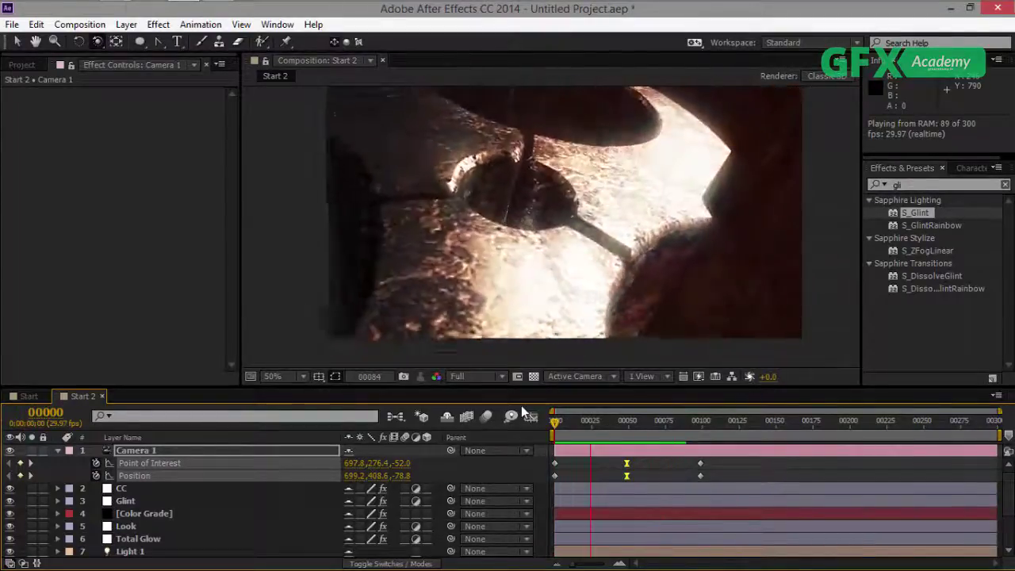
{"action": "key", "text": "space"}
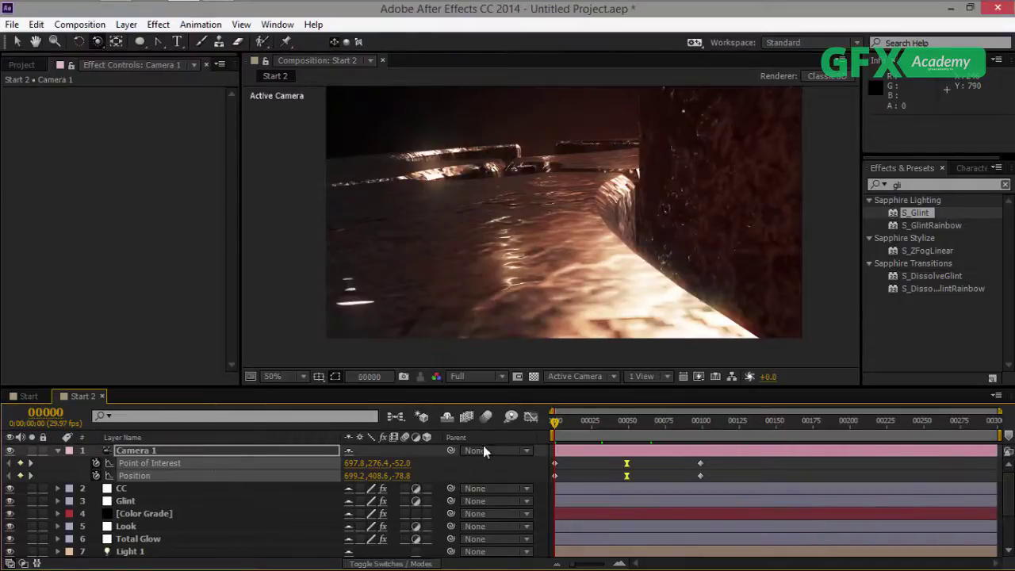
{"action": "left_click", "coordinate": [530, 417]}
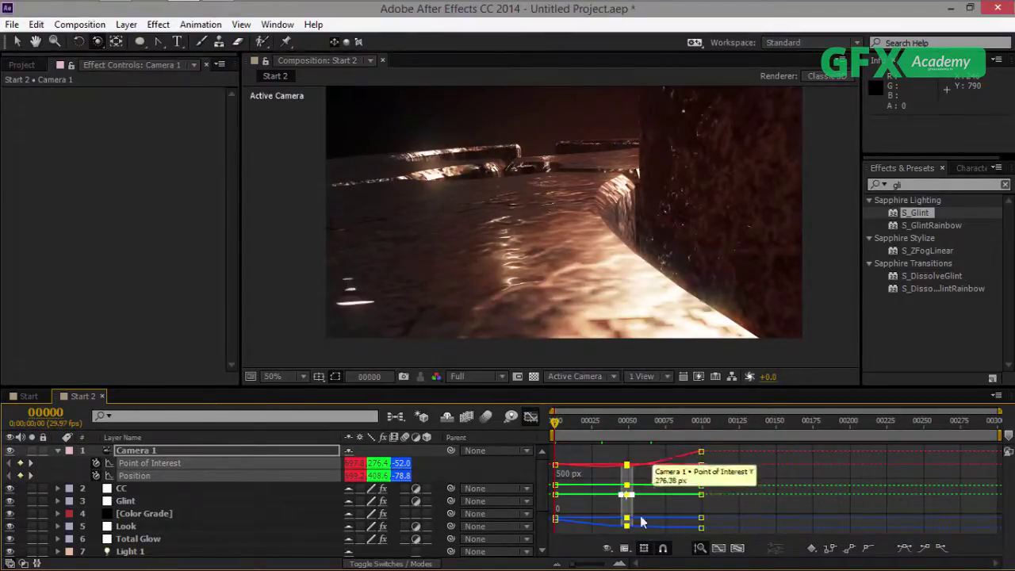
{"action": "left_click", "coordinate": [624, 548]}
{"action": "left_click", "coordinate": [676, 405]}
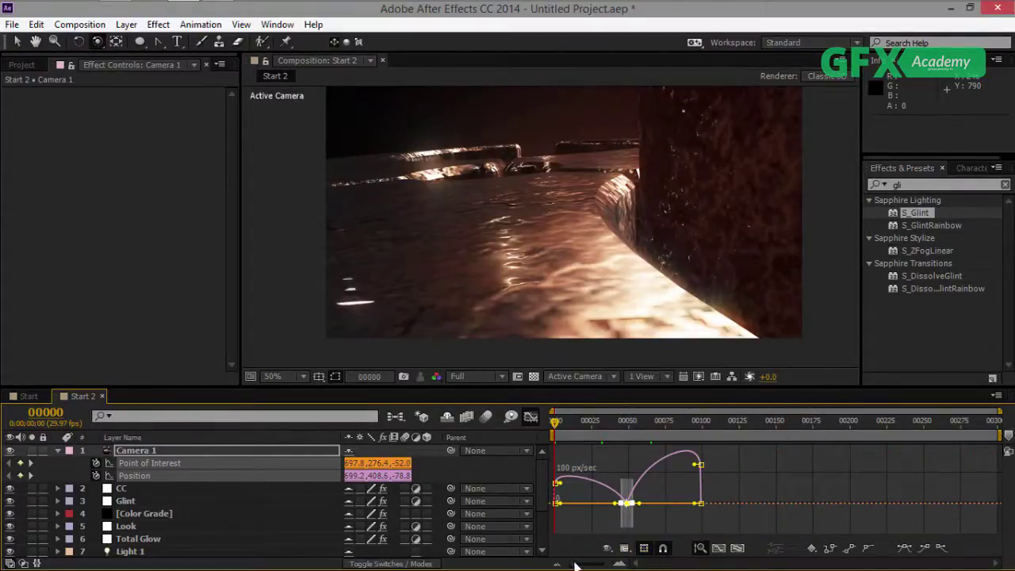
{"action": "mouse_move", "coordinate": [576, 565]}
{"action": "left_mouse_down"}
{"action": "mouse_move", "coordinate": [596, 566]}
{"action": "mouse_move", "coordinate": [587, 565]}
{"action": "left_mouse_up"}
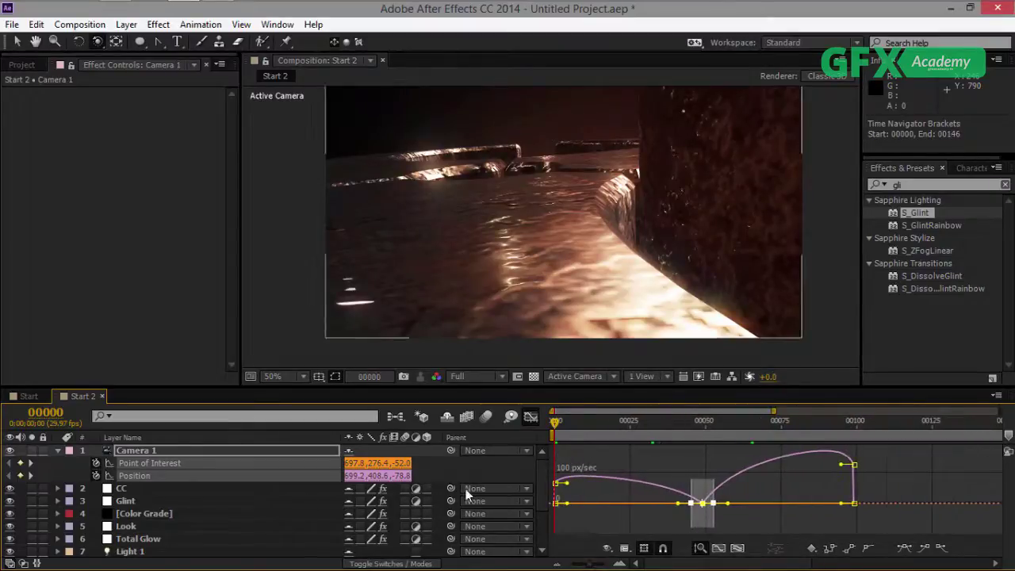
In the speed graph, lower Camera 1's Position speed to about 1.55 px/sec at frame 0 and about 1.46 px/sec at frame 99.
{"action": "left_click", "coordinate": [722, 521]}
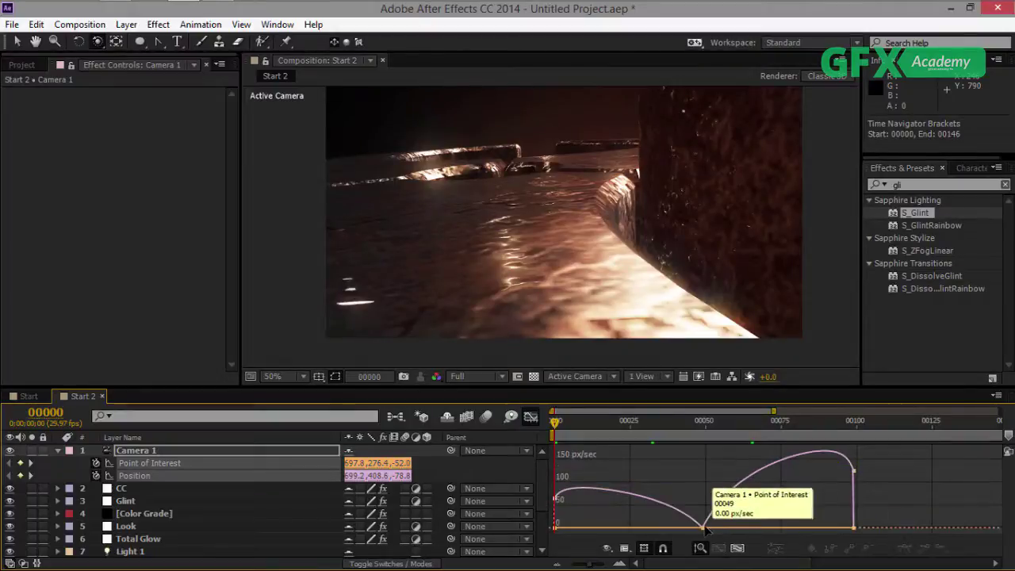
{"action": "left_click", "coordinate": [556, 498]}
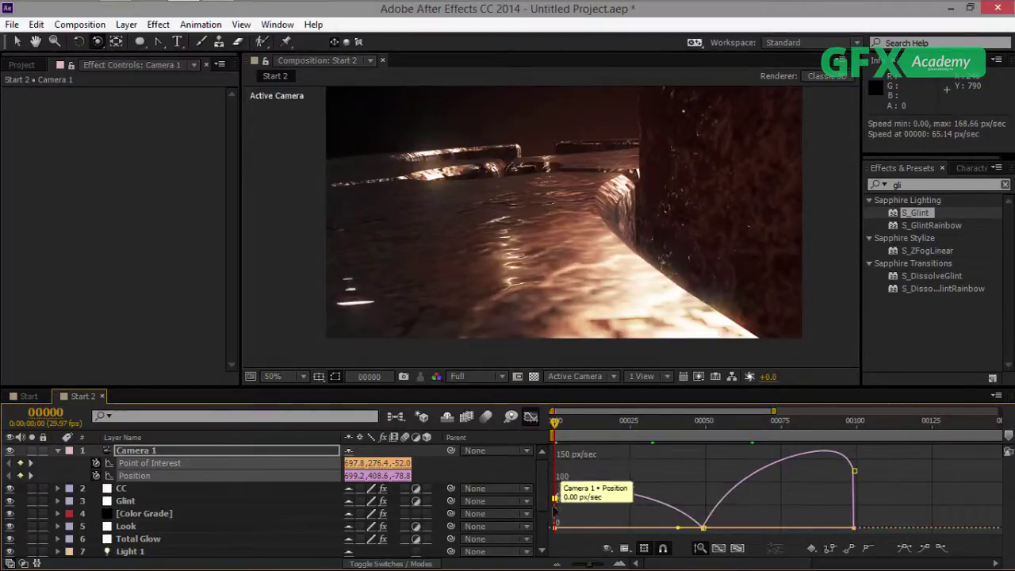
{"action": "left_click_drag", "start_coordinate": [556, 498], "coordinate": [553, 533]}
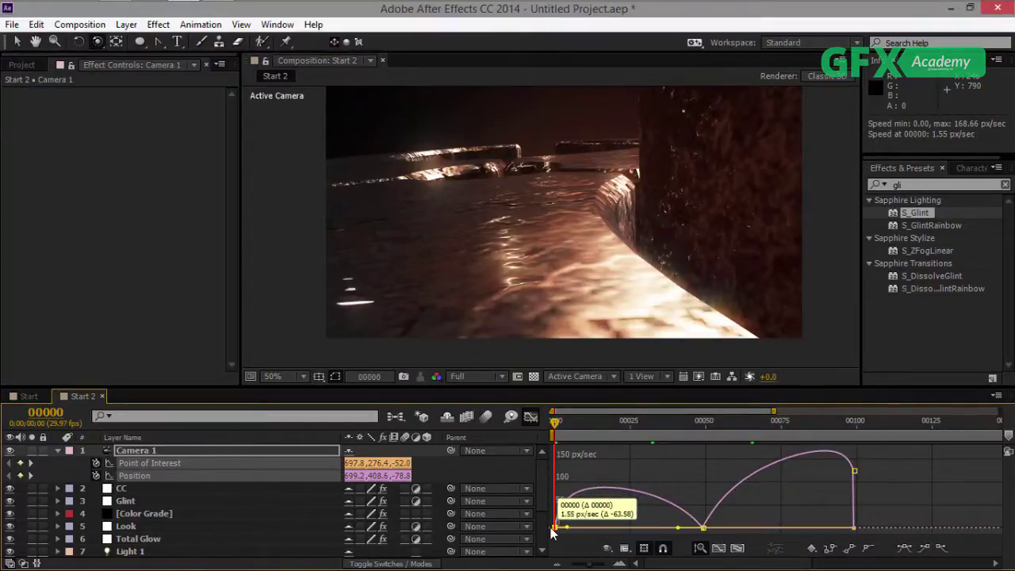
{"action": "left_click", "coordinate": [854, 473]}
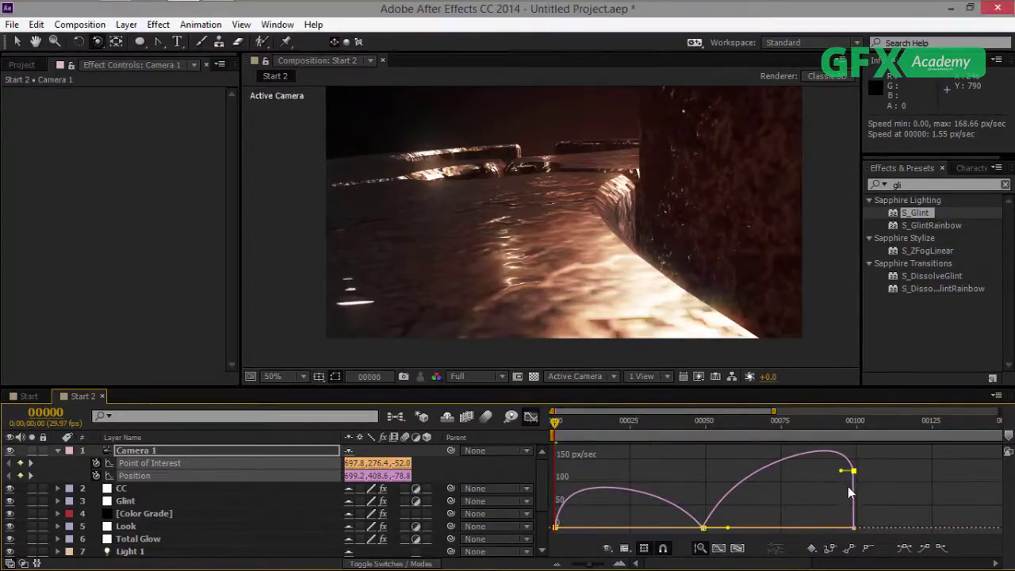
{"action": "mouse_move", "coordinate": [854, 476]}
{"action": "left_click_drag", "start_coordinate": [853, 490], "coordinate": [855, 536]}
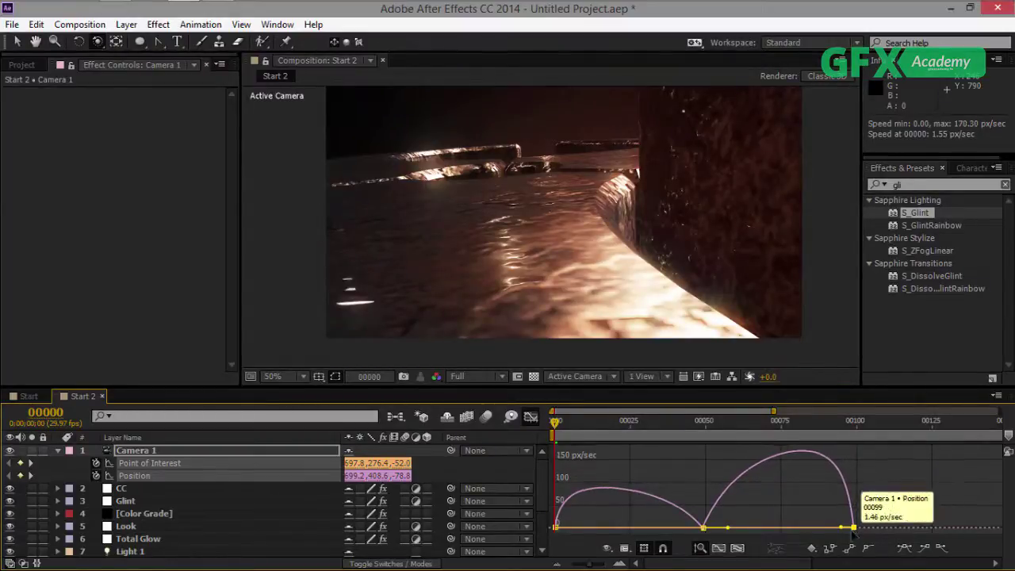
Lengthen the incoming Position influence at frames 49 and 99, shorten the outgoing influence at frame 49, and preview the move.
{"action": "left_click_drag", "start_coordinate": [556, 426], "coordinate": [716, 462]}
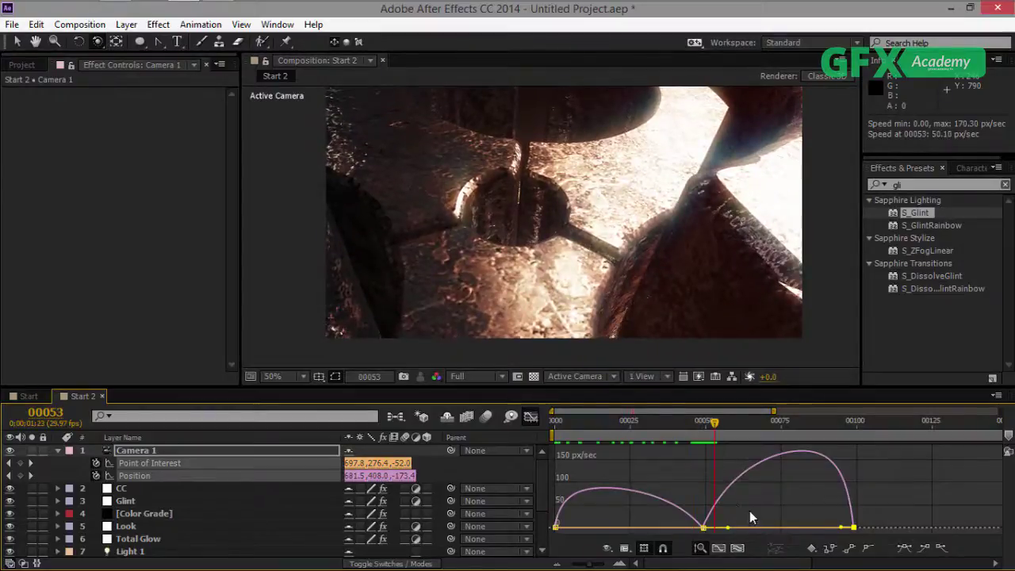
{"action": "left_click", "coordinate": [703, 528]}
{"action": "left_click_drag", "start_coordinate": [679, 531], "coordinate": [651, 537]}
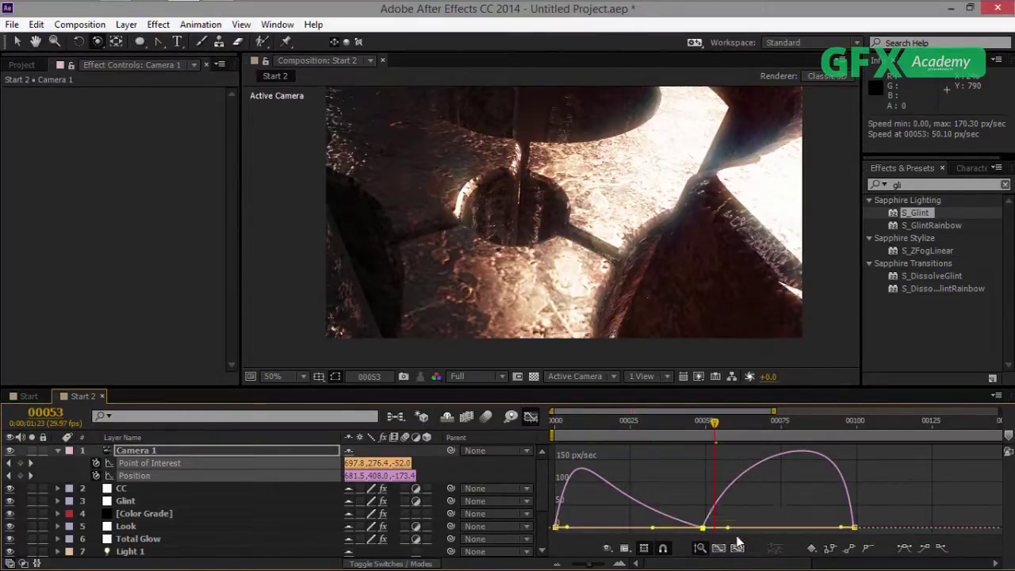
{"action": "left_click_drag", "start_coordinate": [727, 528], "coordinate": [712, 529]}
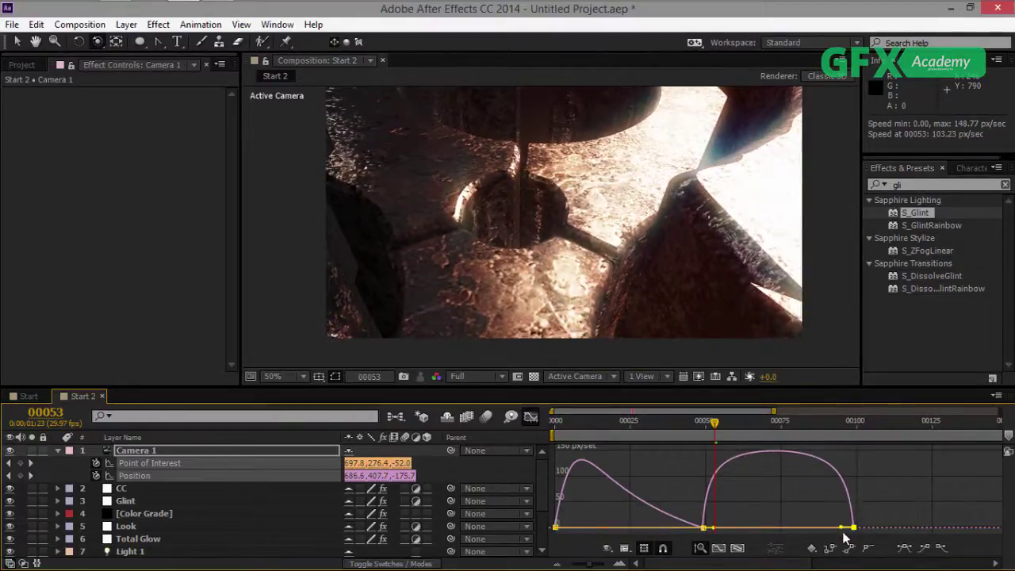
{"action": "left_click_drag", "start_coordinate": [842, 530], "coordinate": [802, 533]}
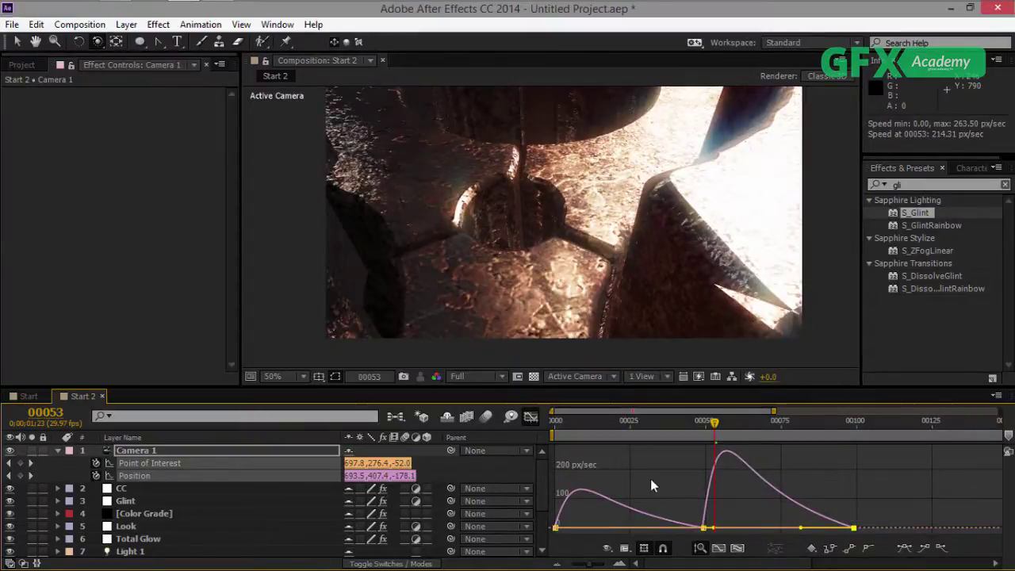
{"action": "key", "text": "KP_0"}
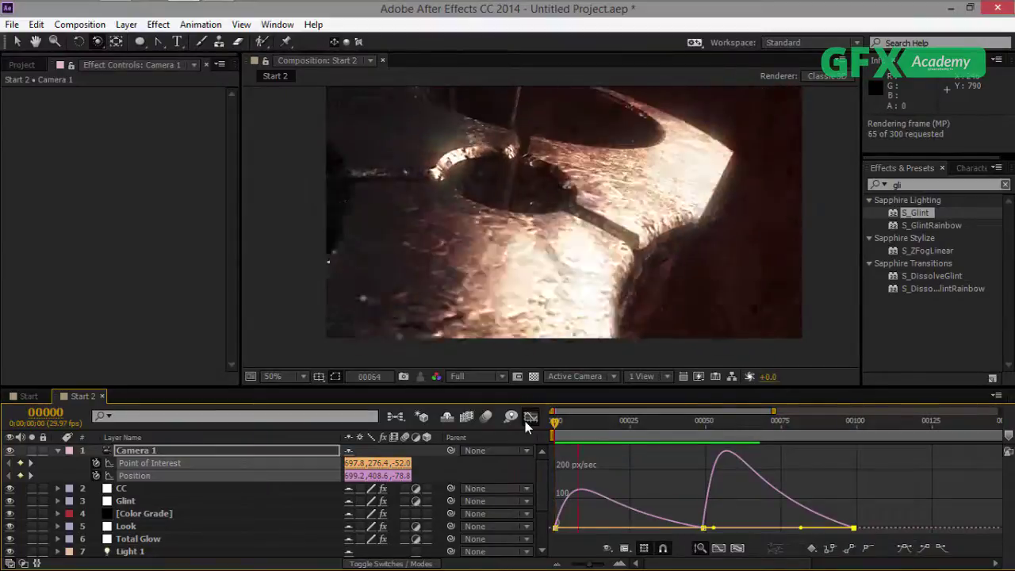
{"action": "key", "text": "space"}
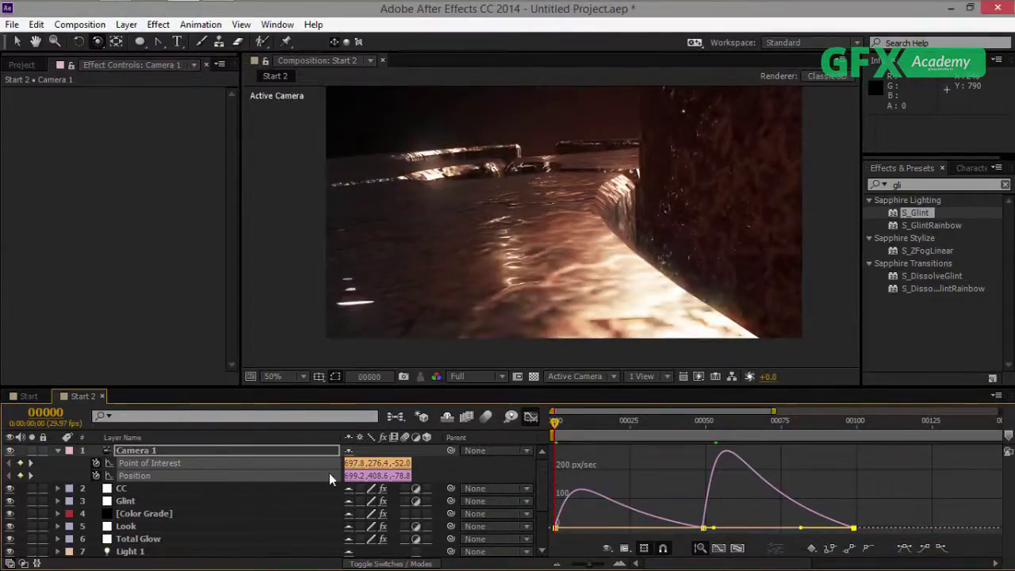
Return to the keyframe view and remove Camera 1's Point of Interest and Position keyframes at frame 49, previewing the move.
{"action": "left_click", "coordinate": [529, 416]}
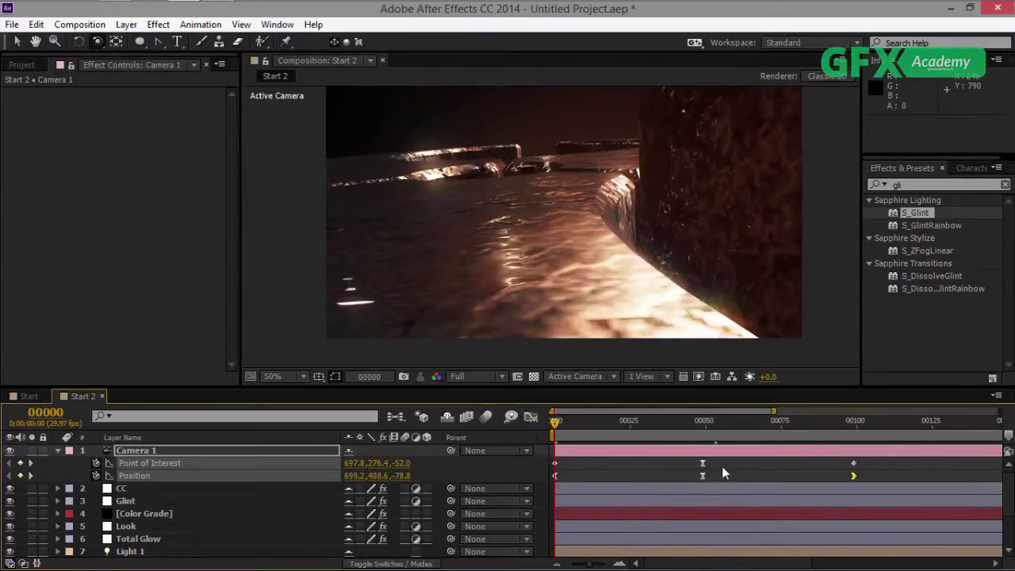
{"action": "left_click_drag", "start_coordinate": [700, 476], "coordinate": [701, 477]}
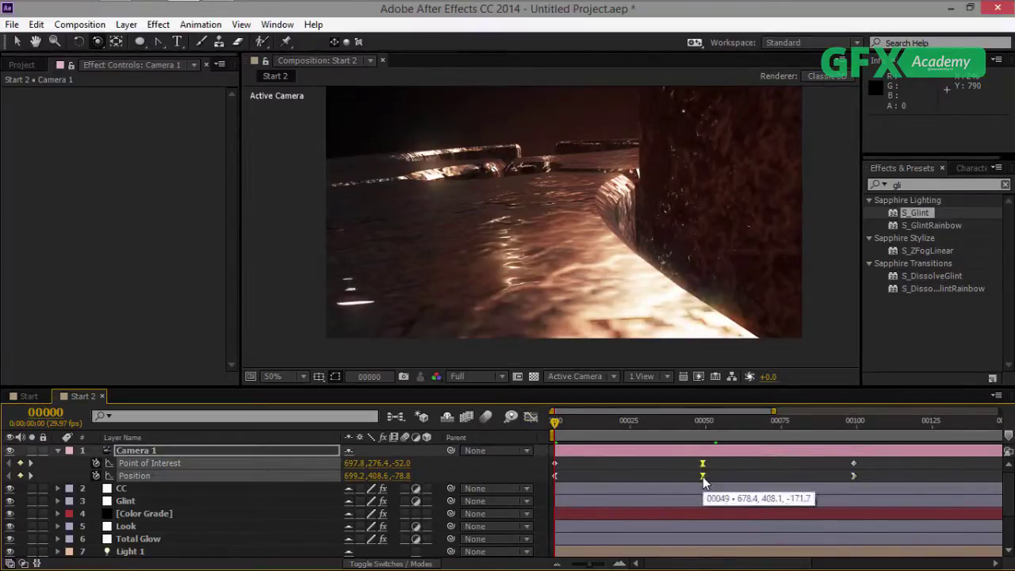
{"action": "left_click", "coordinate": [560, 422]}
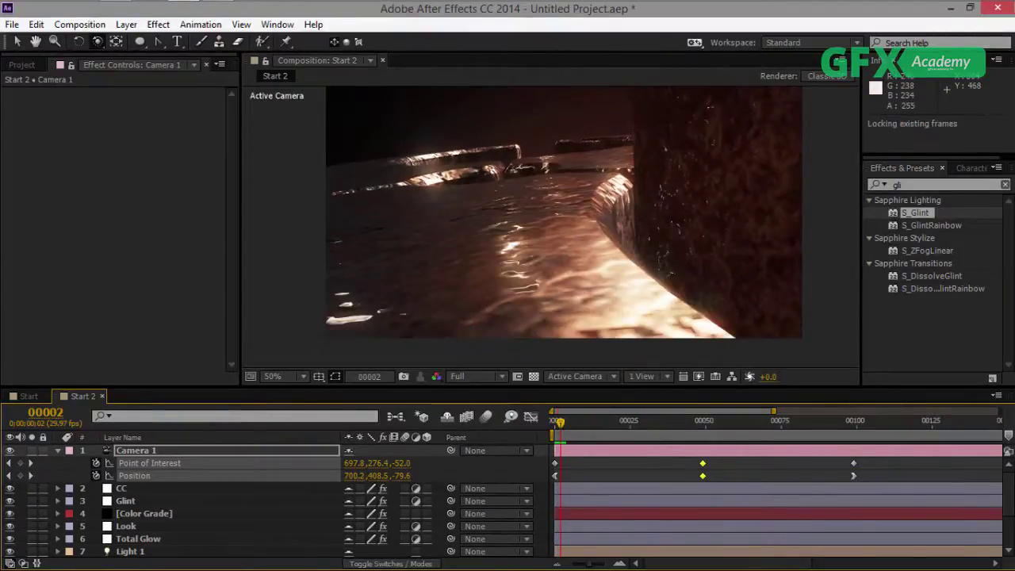
{"action": "key", "text": "space"}
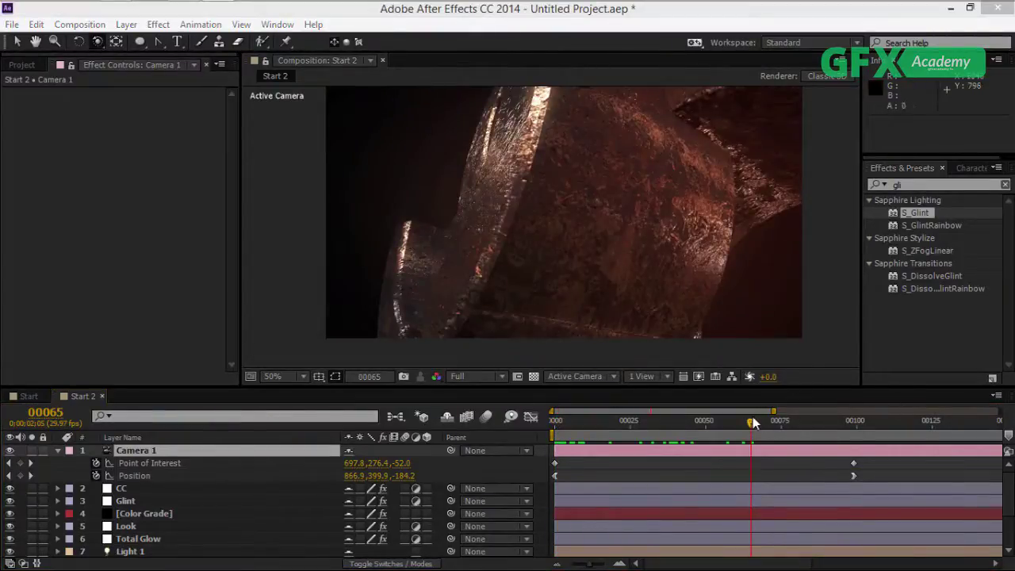
At frame 27, keyframe Camera 1's Point of Interest at about 658, 188, -50.
{"action": "left_click_drag", "start_coordinate": [753, 423], "coordinate": [637, 448]}
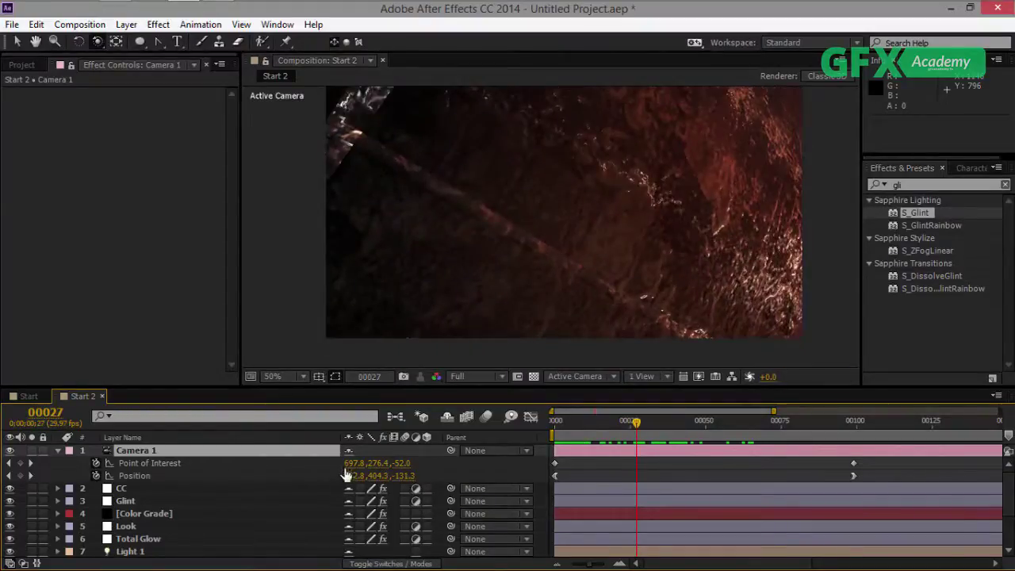
{"action": "left_click_drag", "start_coordinate": [353, 463], "coordinate": [629, 435]}
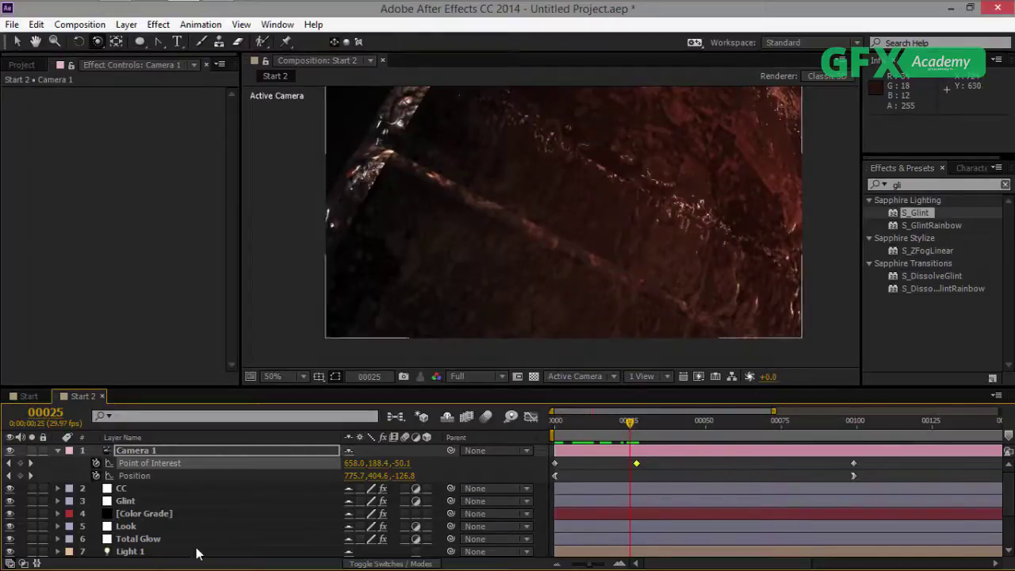
Set the Group 1 Multi-Object Z Scatter of the E3D layer's Element effect to 0 and check the shot at frame 0.
{"action": "scroll", "coordinate": [198, 512], "scroll_direction": "down", "scroll_amount": 3}
{"action": "left_click", "coordinate": [169, 502]}
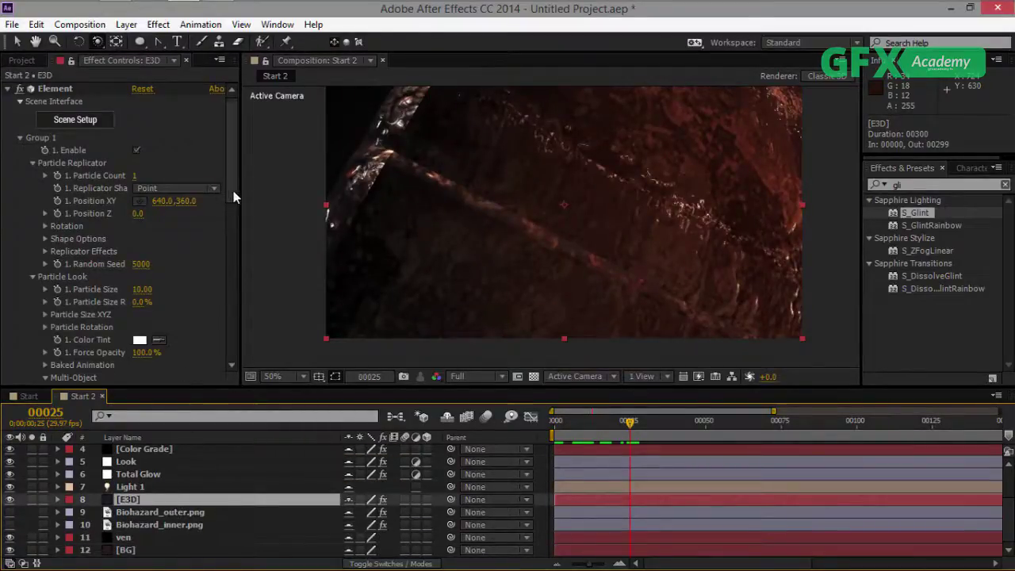
{"action": "scroll", "coordinate": [233, 202], "scroll_direction": "down", "scroll_amount": 5}
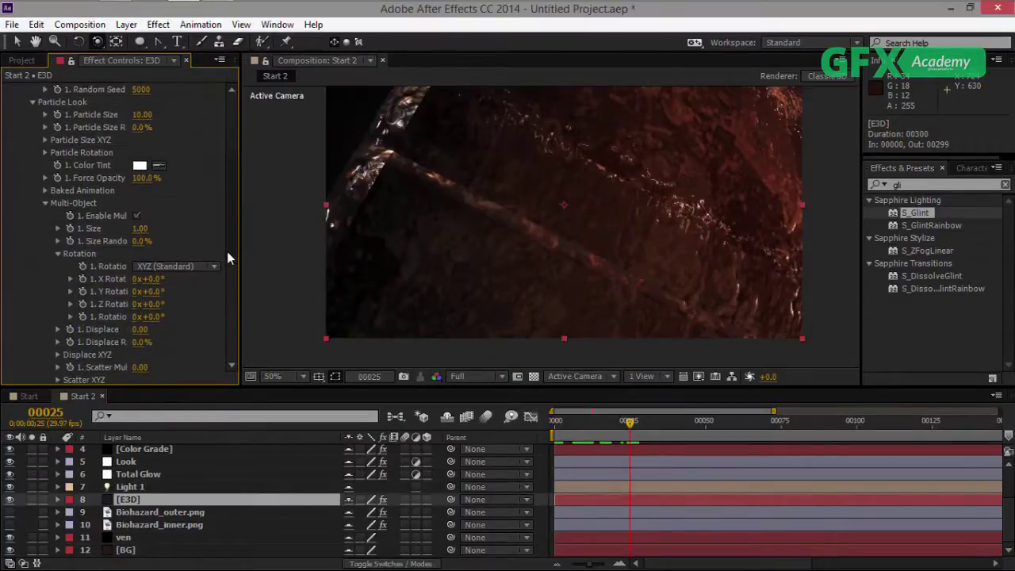
{"action": "scroll", "coordinate": [226, 265], "scroll_direction": "down", "scroll_amount": 2}
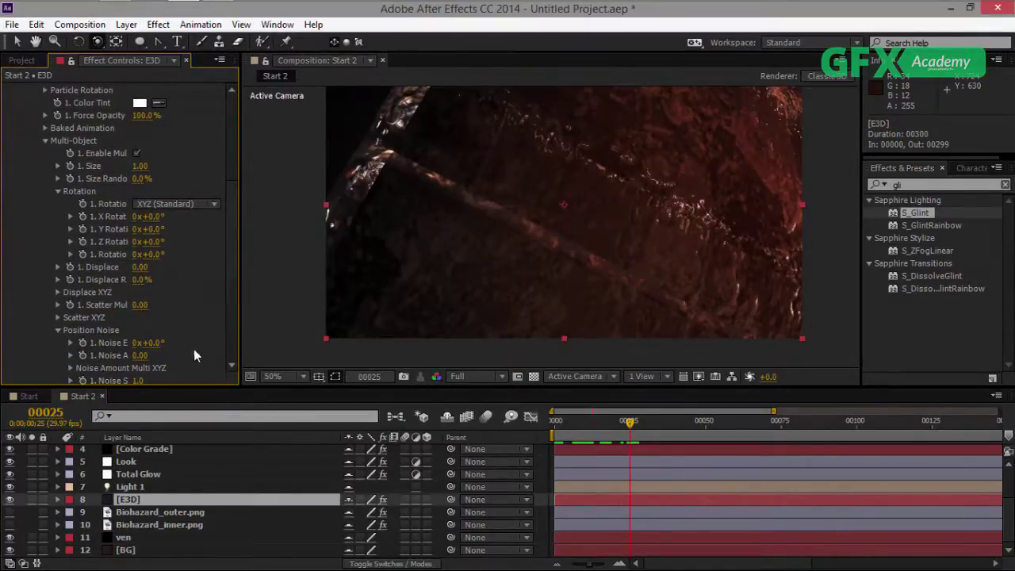
{"action": "left_click", "coordinate": [58, 318]}
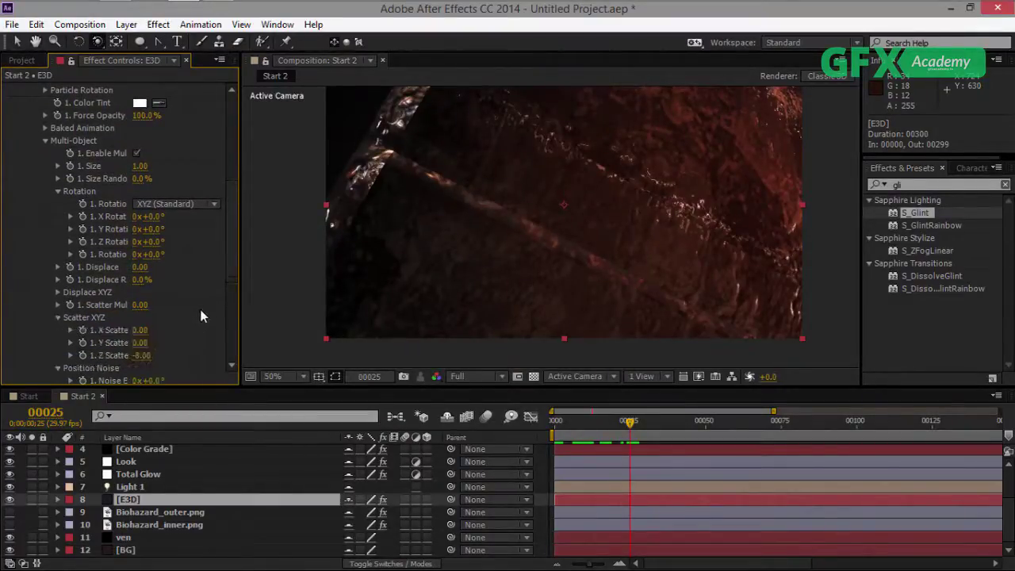
{"action": "scroll", "coordinate": [173, 326], "scroll_direction": "down", "scroll_amount": 1}
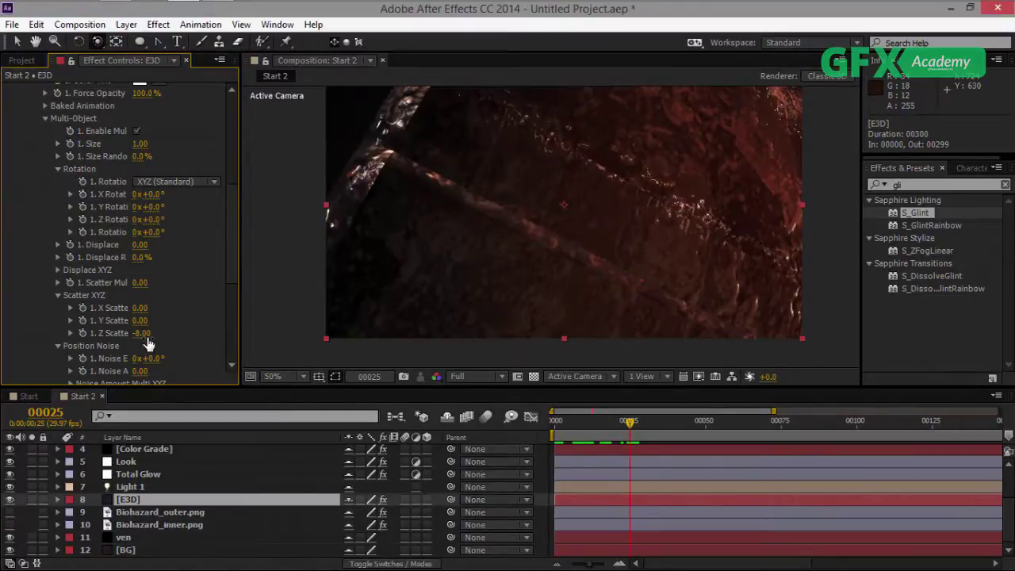
{"action": "key", "text": "Return"}
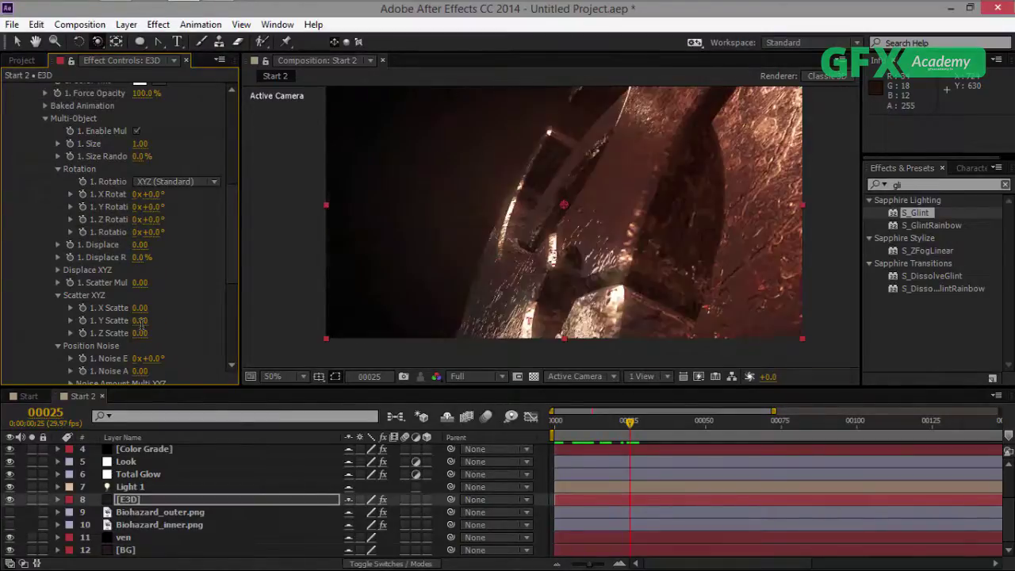
{"action": "left_click_drag", "start_coordinate": [630, 421], "coordinate": [536, 434]}
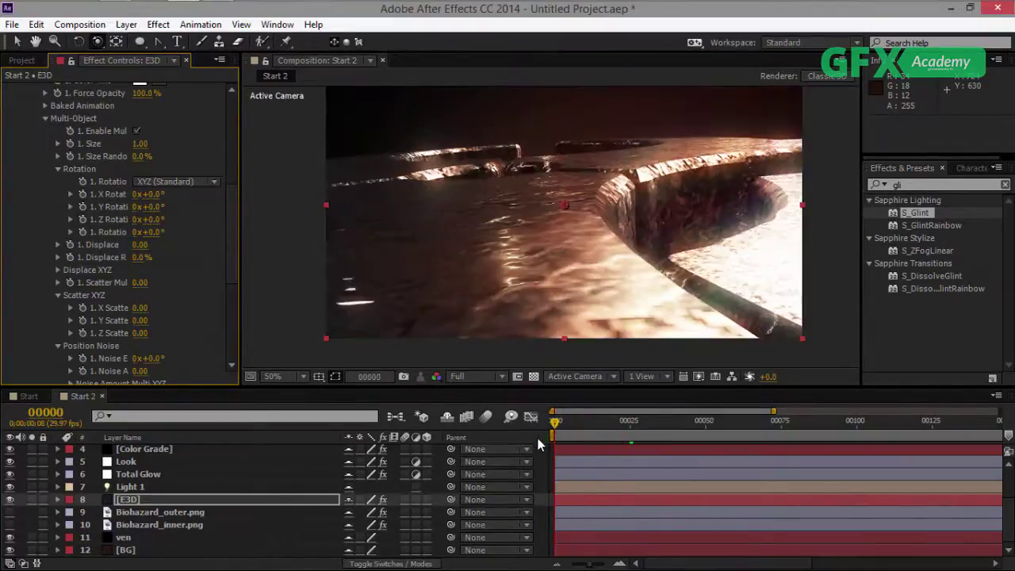
{"action": "left_click", "coordinate": [537, 438]}
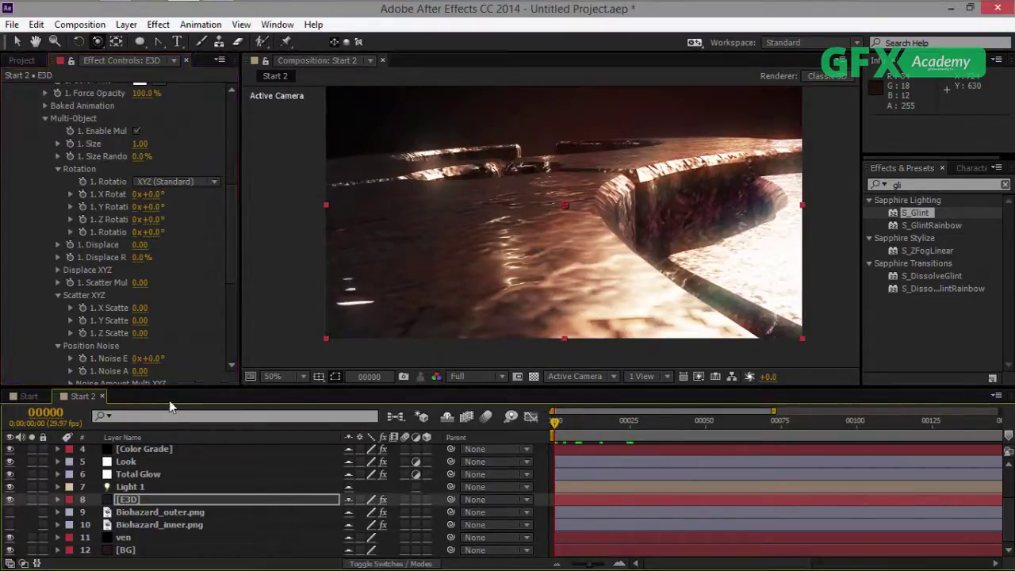
Try a Y Scatter of -5 on the E3D layer, check it up to frame 50, and reset it to 0.
{"action": "left_click", "coordinate": [140, 321]}
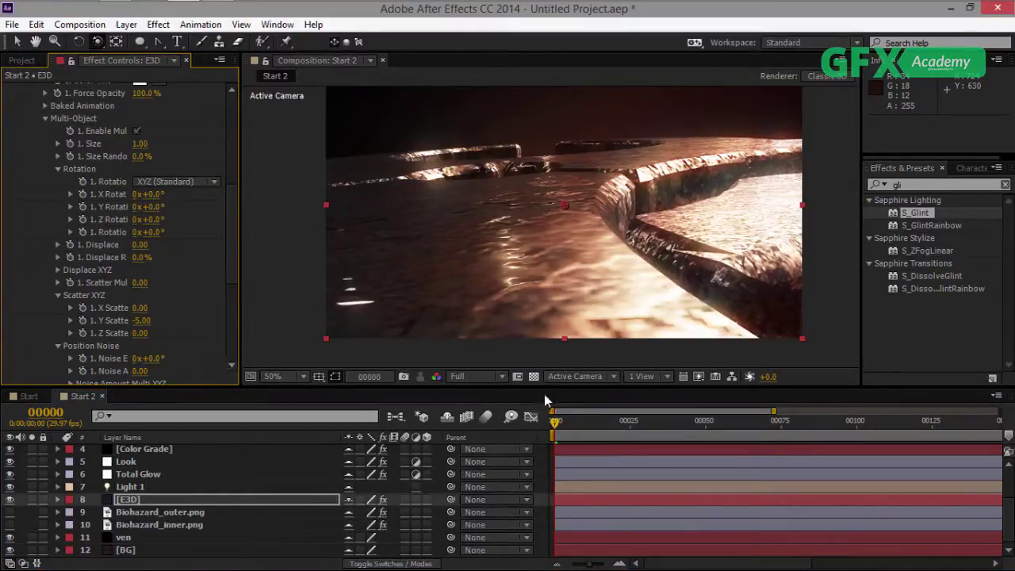
{"action": "left_click_drag", "start_coordinate": [558, 427], "coordinate": [704, 434]}
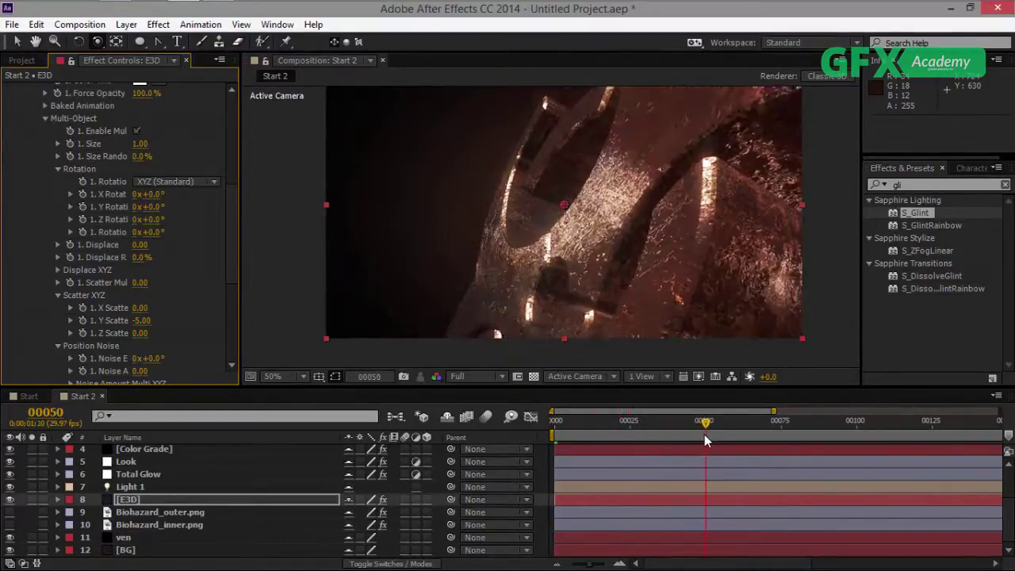
{"action": "left_click", "coordinate": [141, 320]}
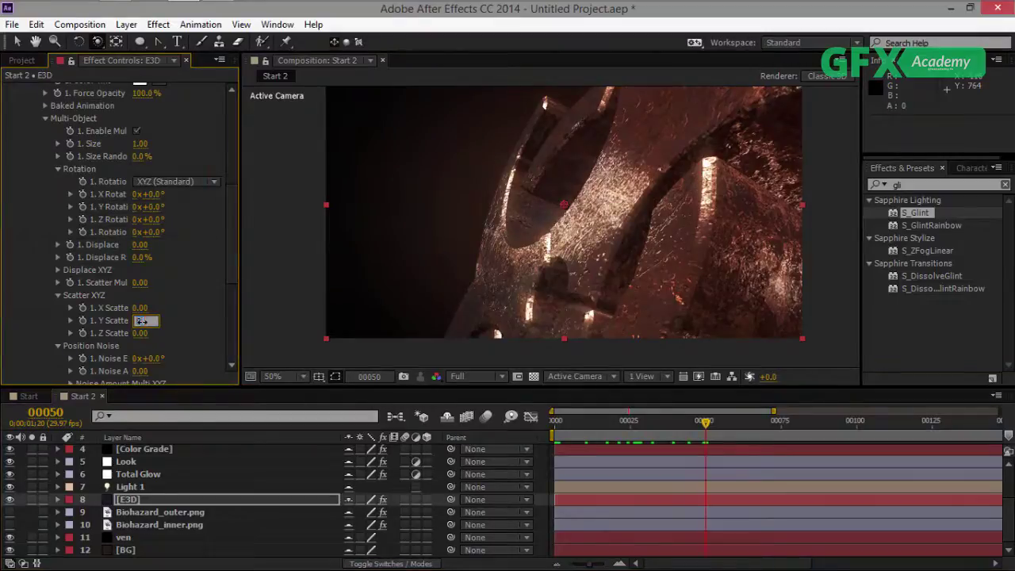
{"action": "type", "text": "0.9"}
{"action": "key", "text": "Return"}
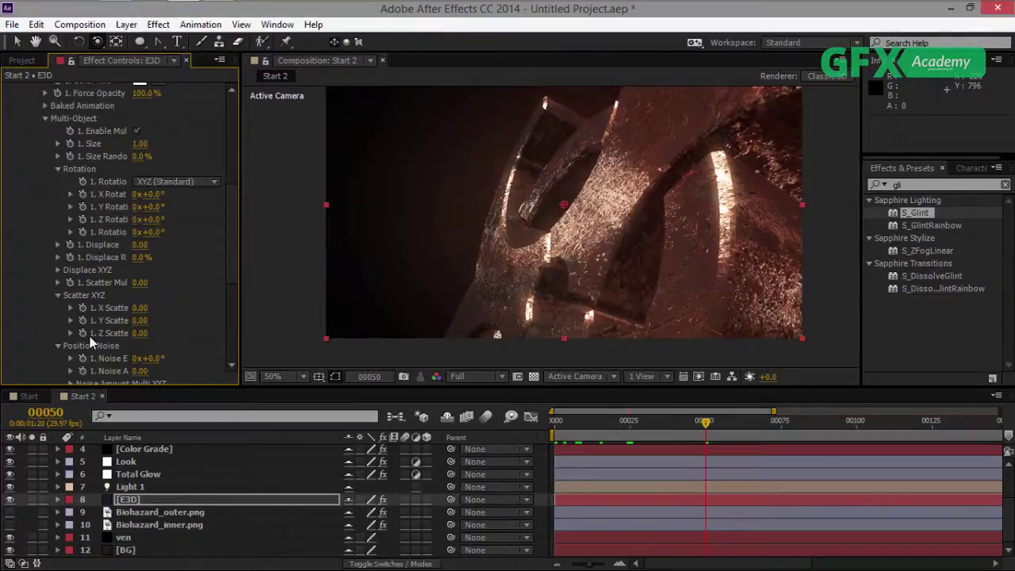
Animate the E3D layer's Group 1 Multi-Object Z Scatter from -5 at frame 0 to 0 at frame 50, checking the shot up to frame 39.
{"action": "left_click_drag", "start_coordinate": [703, 426], "coordinate": [521, 427]}
{"action": "left_click", "coordinate": [138, 333]}
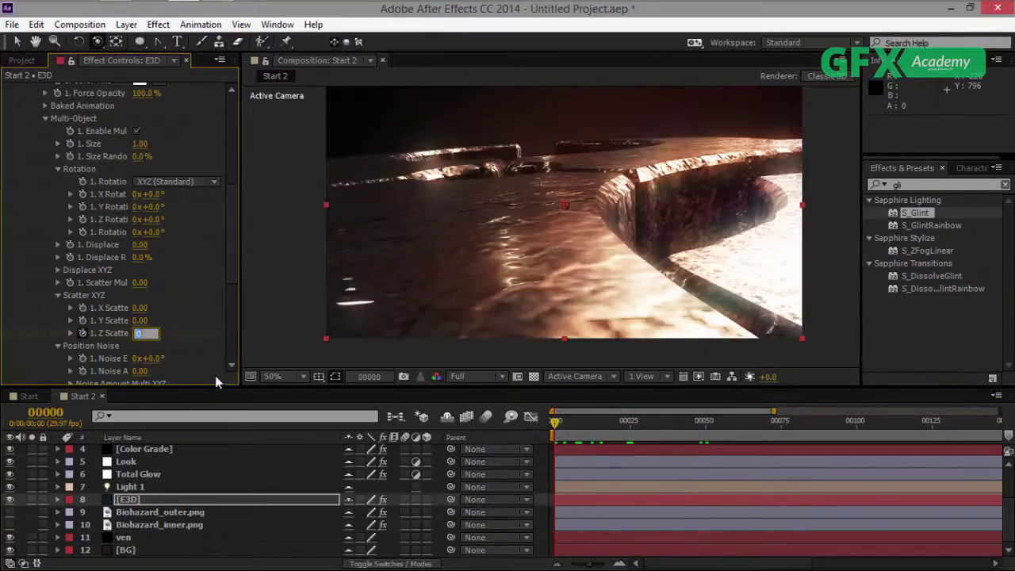
{"action": "type", "text": "-5"}
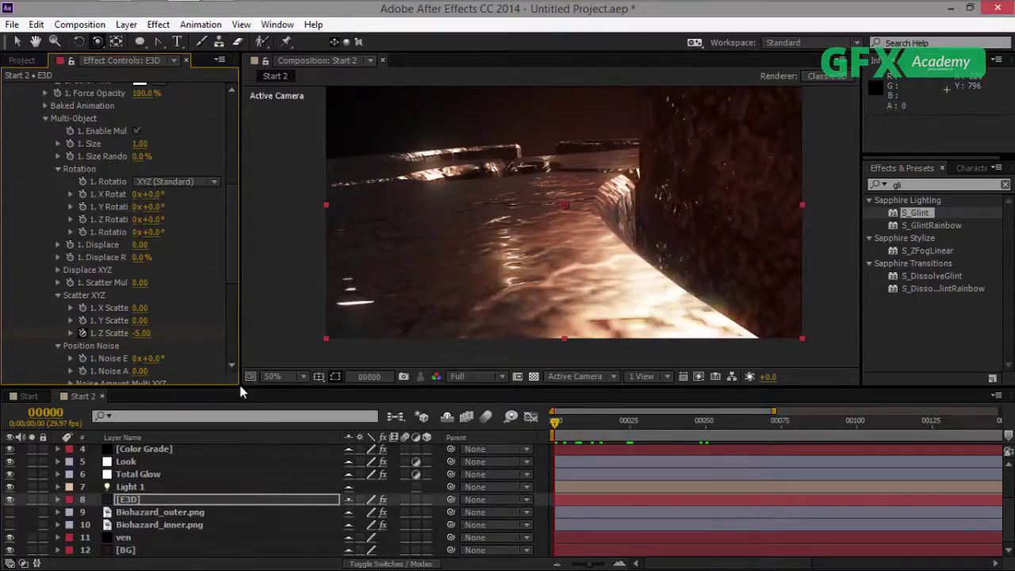
{"action": "left_click", "coordinate": [568, 422]}
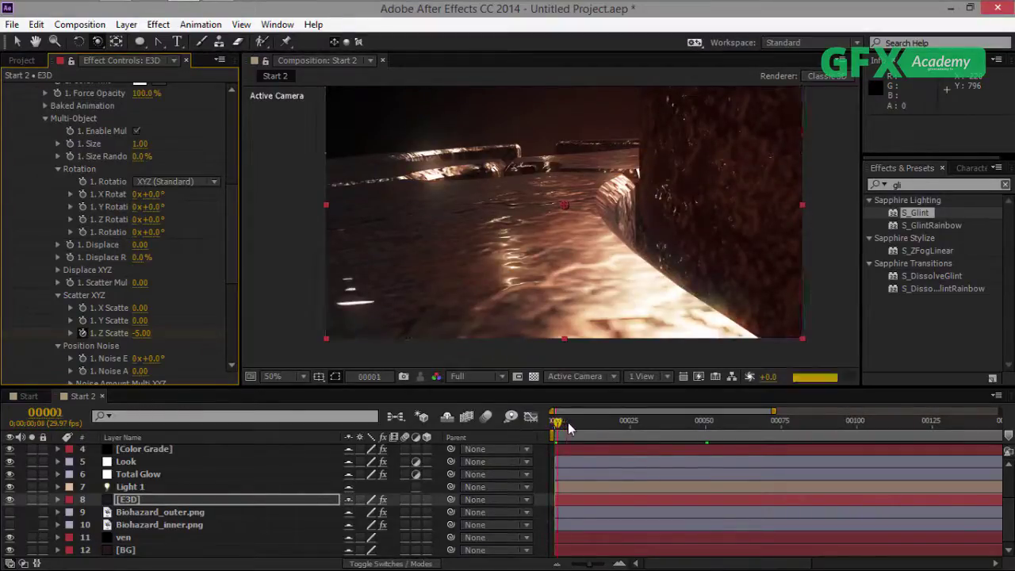
{"action": "left_click_drag", "start_coordinate": [570, 422], "coordinate": [672, 430]}
Delete Camera 1's Point of Interest keyframe at frame 27 and RAM preview the shot from frame 0.
{"action": "scroll", "coordinate": [159, 501], "scroll_direction": "up", "scroll_amount": 3}
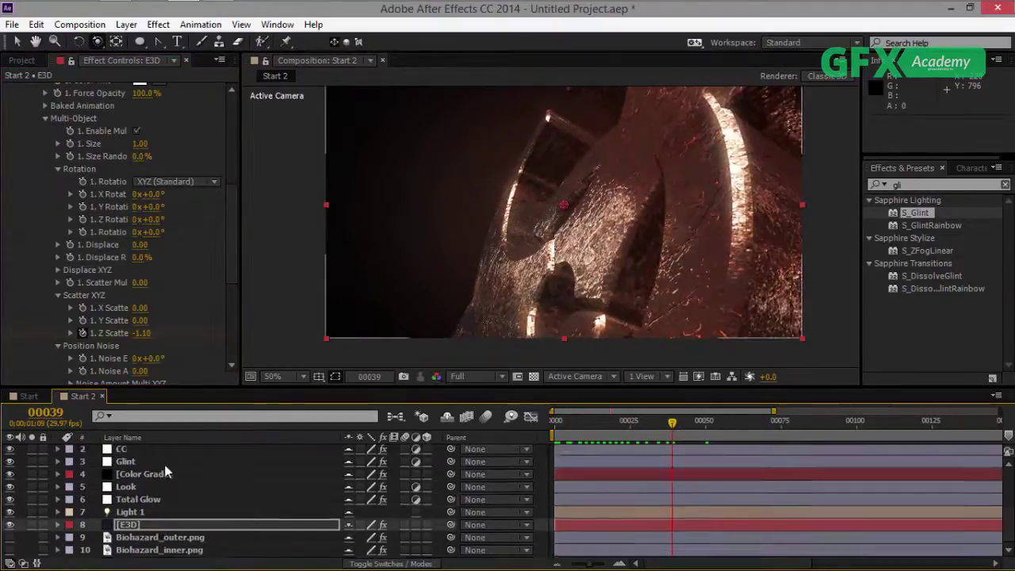
{"action": "left_click", "coordinate": [637, 463]}
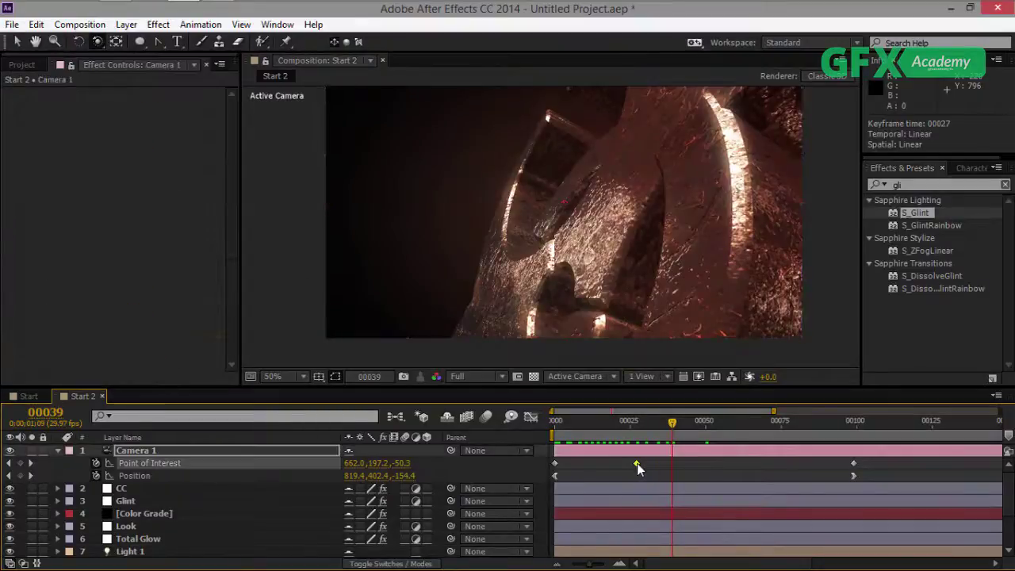
{"action": "key", "text": "Delete"}
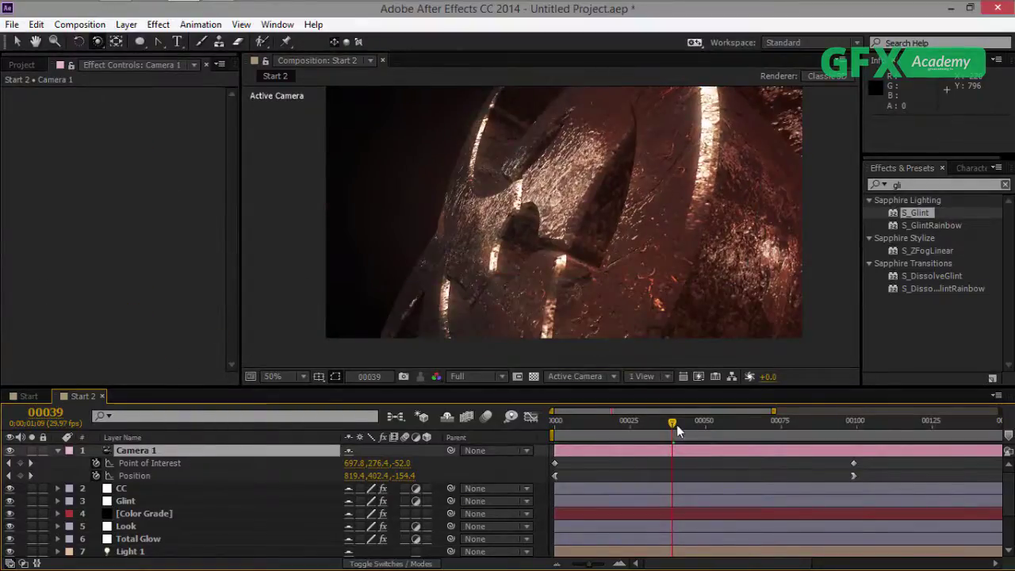
{"action": "left_click_drag", "start_coordinate": [675, 424], "coordinate": [516, 436]}
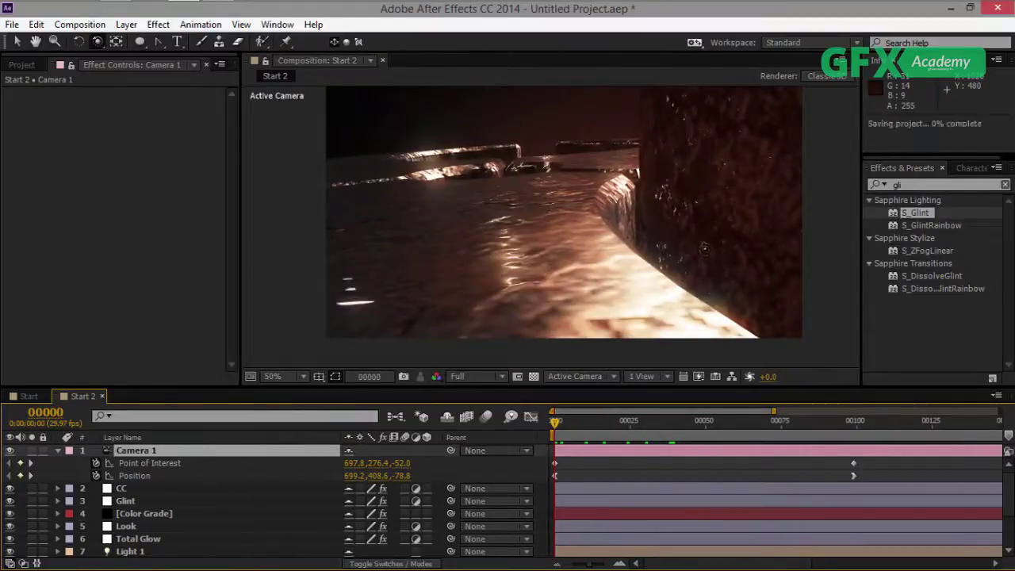
{"action": "key", "text": "KP_0"}
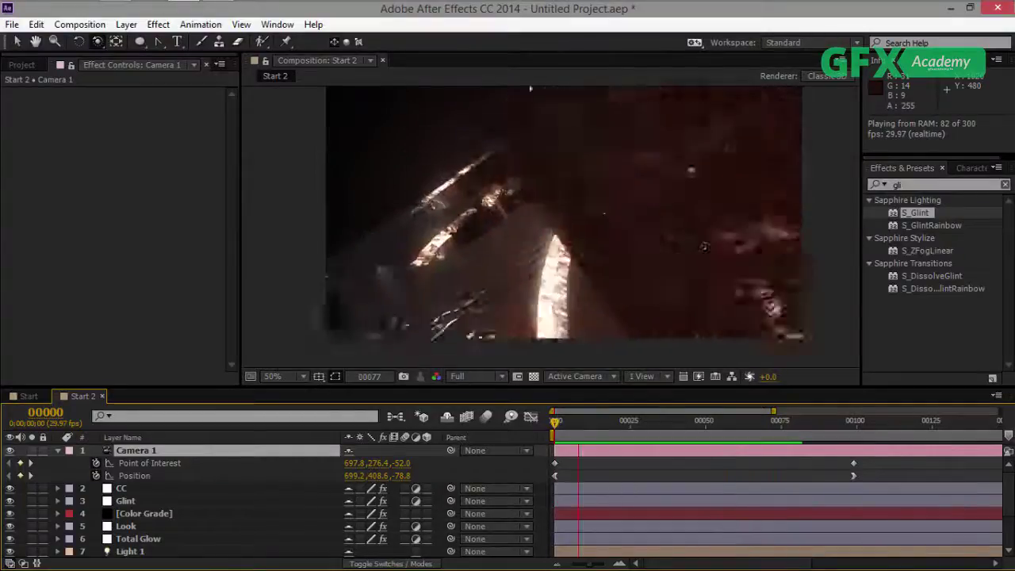
{"action": "key", "text": "space"}
Move the E3D layer's second Z Scatter keyframe to frame 76 and check the shot up to that frame.
{"action": "scroll", "coordinate": [253, 449], "scroll_direction": "down", "scroll_amount": 3}
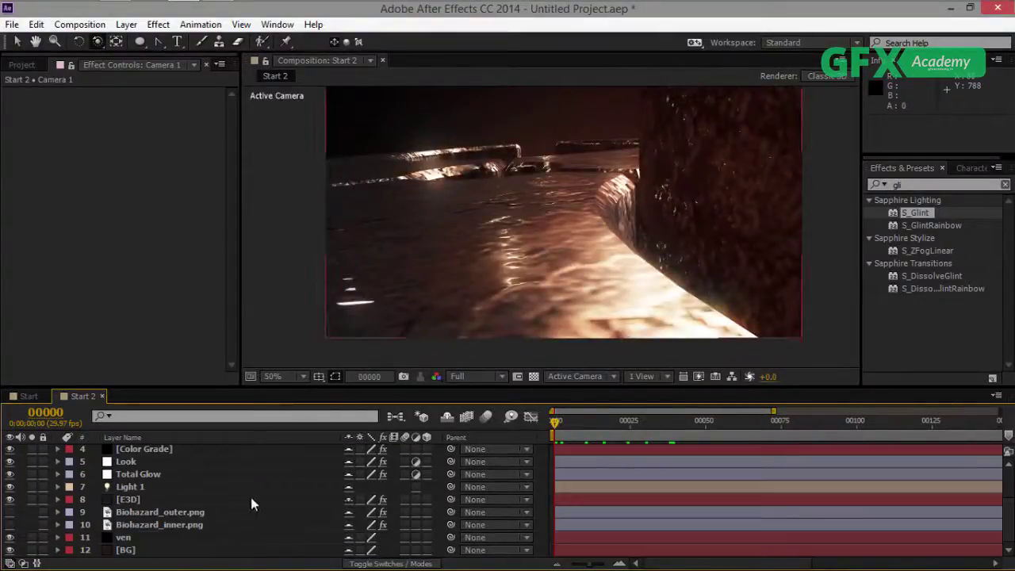
{"action": "left_click", "coordinate": [193, 498]}
{"action": "key", "text": "u"}
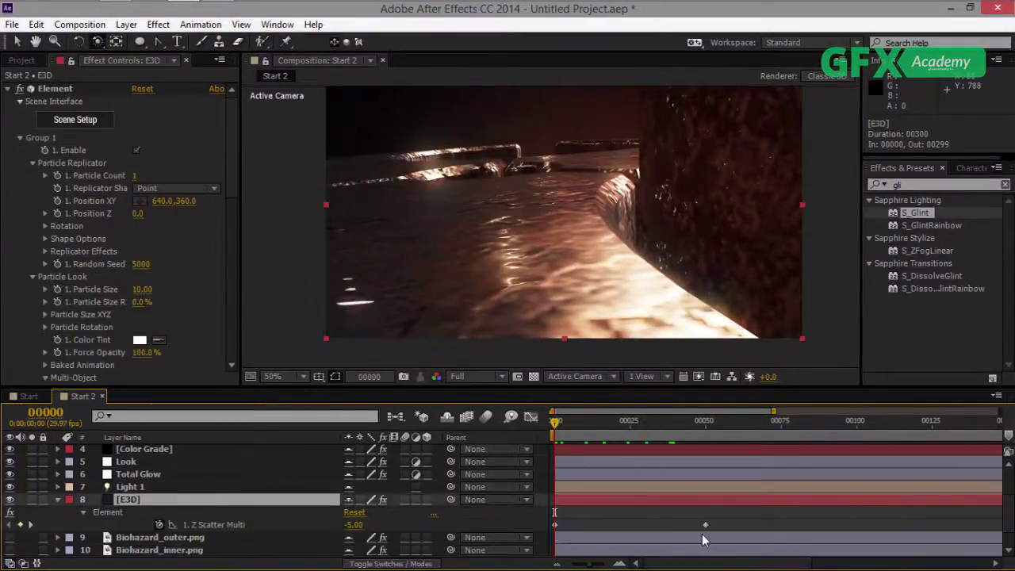
{"action": "left_click_drag", "start_coordinate": [705, 524], "coordinate": [790, 524]}
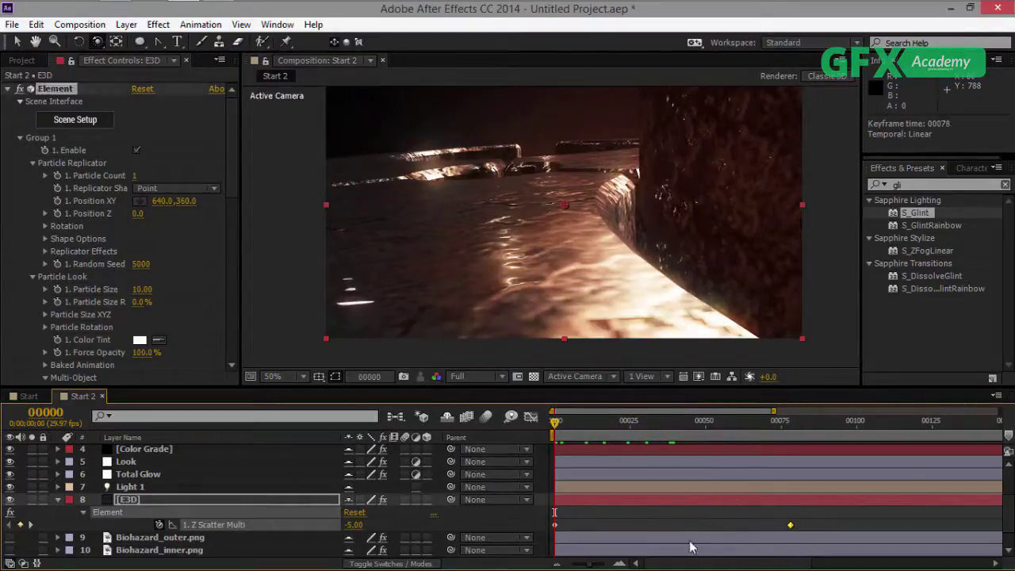
{"action": "left_click_drag", "start_coordinate": [585, 564], "coordinate": [553, 564]}
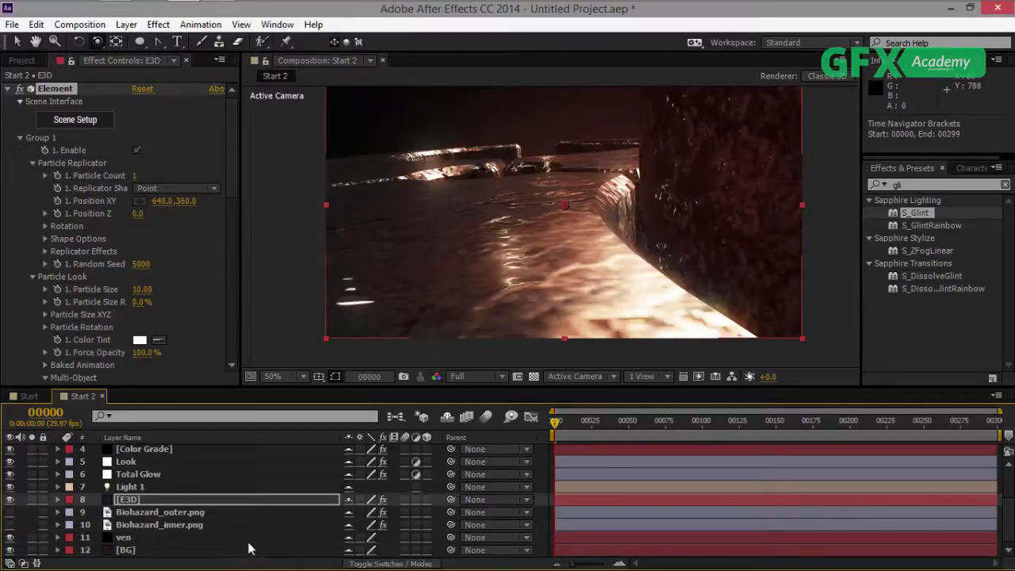
{"action": "left_click", "coordinate": [569, 421]}
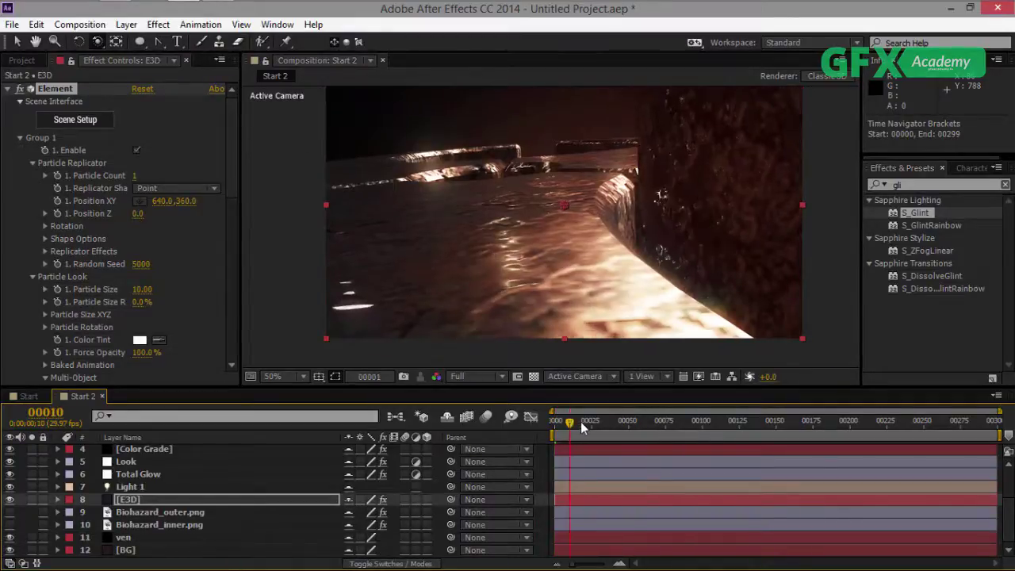
{"action": "left_click_drag", "start_coordinate": [583, 426], "coordinate": [671, 426]}
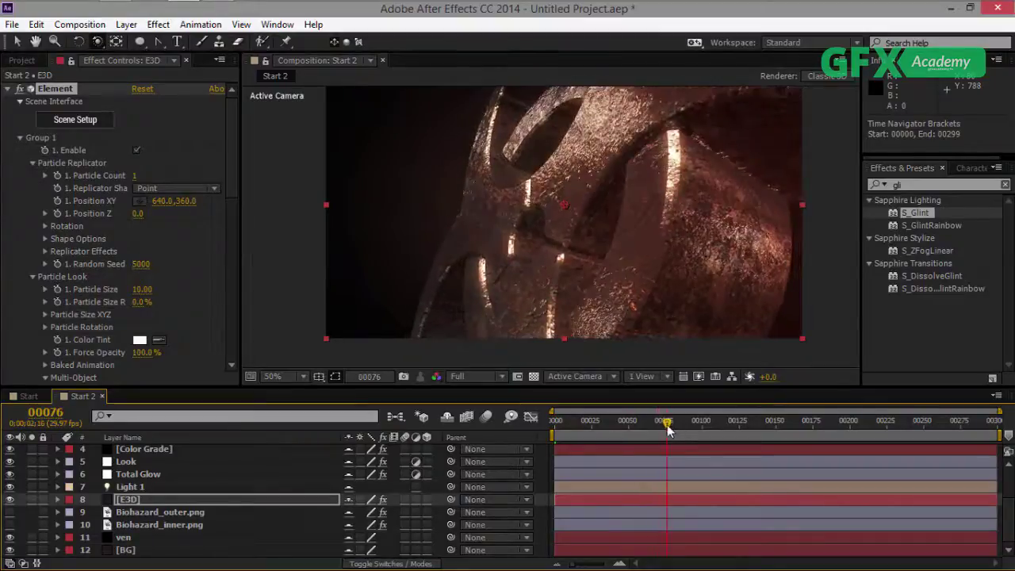
Duplicate the Start 2 composition and open the copy, Start 3.
{"action": "left_click", "coordinate": [32, 59]}
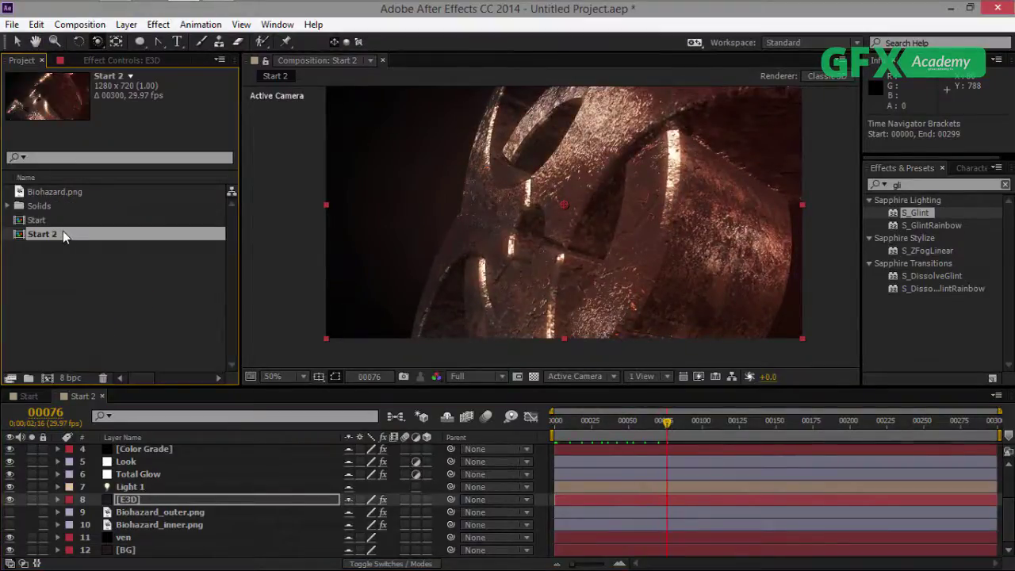
{"action": "key", "text": "ctrl+d"}
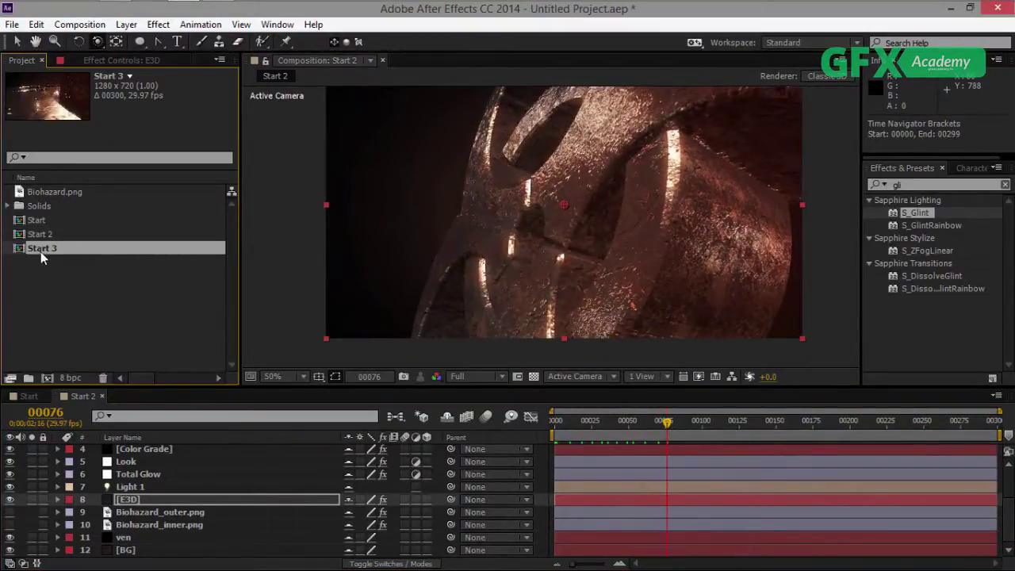
{"action": "double_click", "coordinate": [41, 252]}
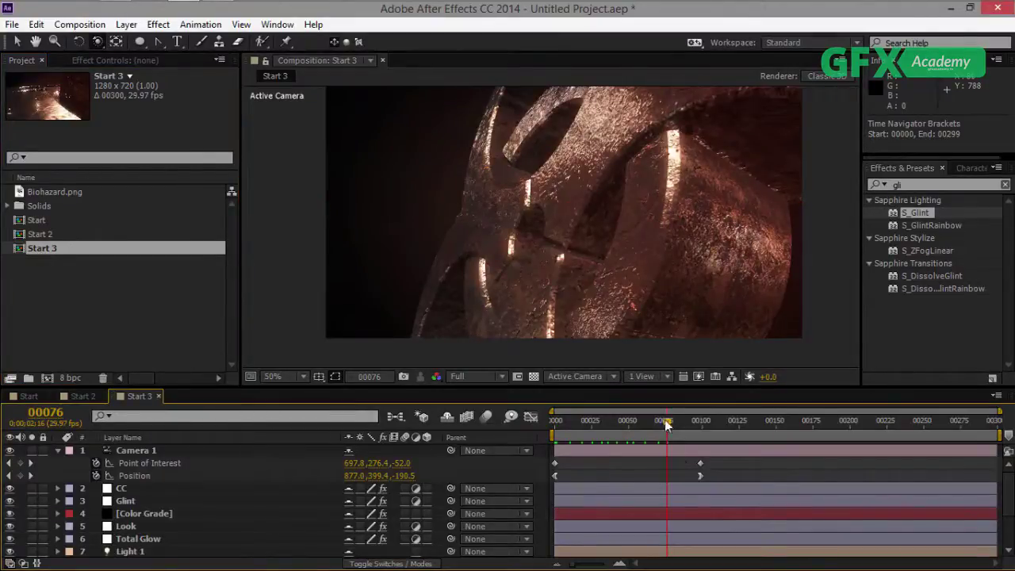
In Start 3, remove all Position and Point of Interest keyframes from Camera 1, keeping its values at frame 0.
{"action": "left_click_drag", "start_coordinate": [607, 420], "coordinate": [547, 428]}
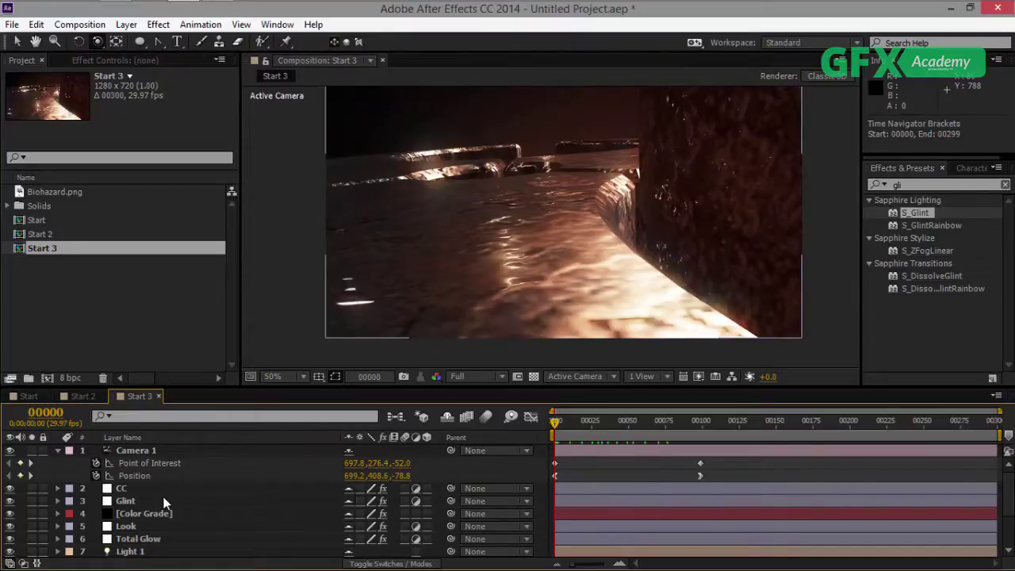
{"action": "left_click", "coordinate": [96, 476]}
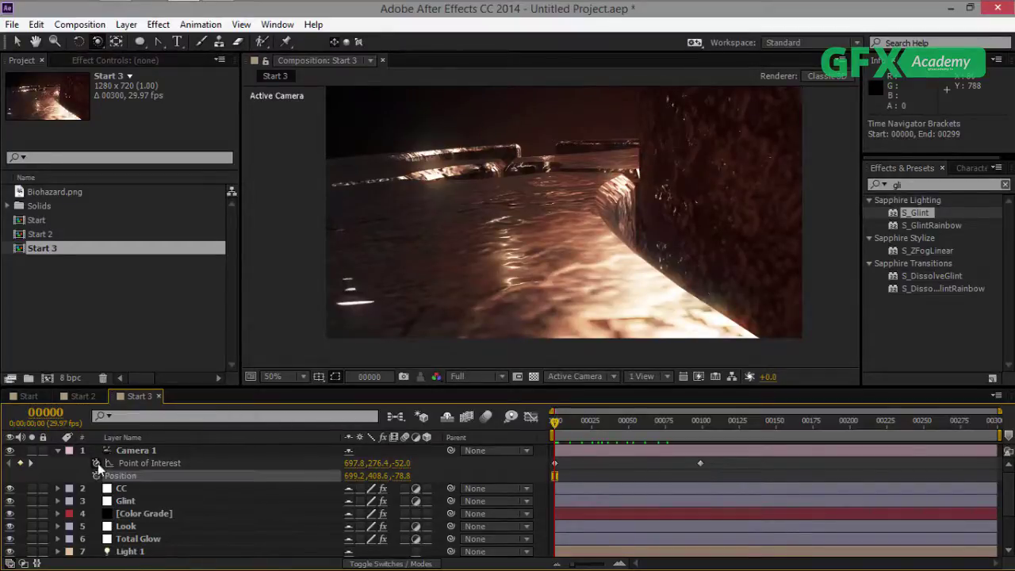
{"action": "left_click", "coordinate": [96, 463]}
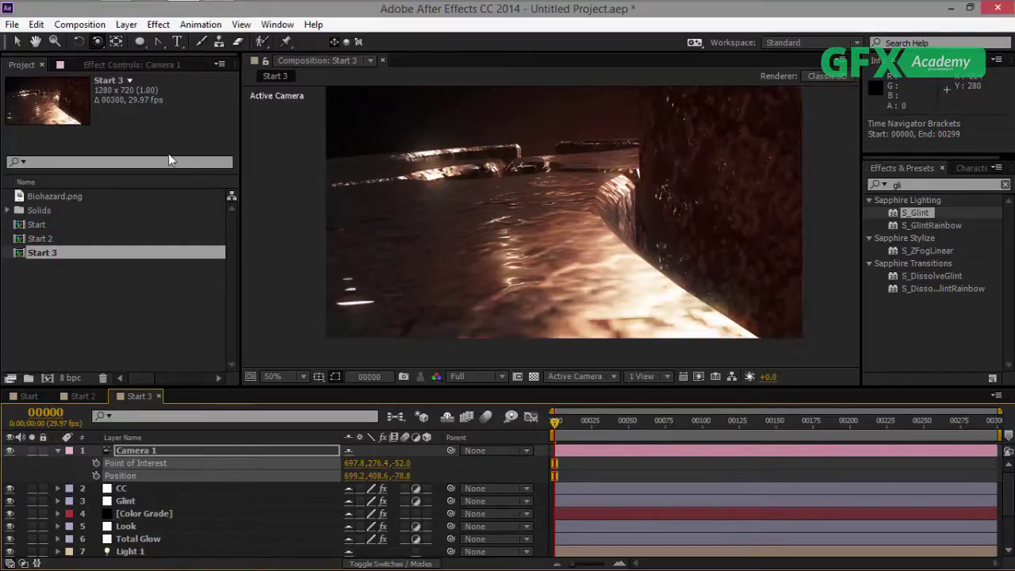
Orbit and dolly Camera 1 to Position about 569, 219, -152 and keyframe its Position and Point of Interest at frame 0.
{"action": "left_click_drag", "start_coordinate": [625, 225], "coordinate": [696, 321]}
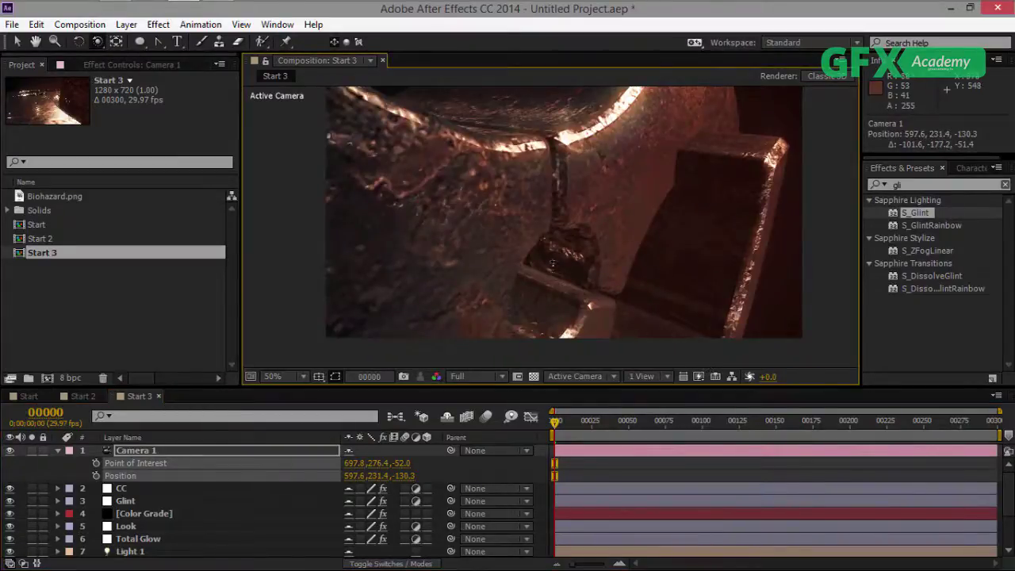
{"action": "left_click_drag", "start_coordinate": [98, 42], "coordinate": [135, 92]}
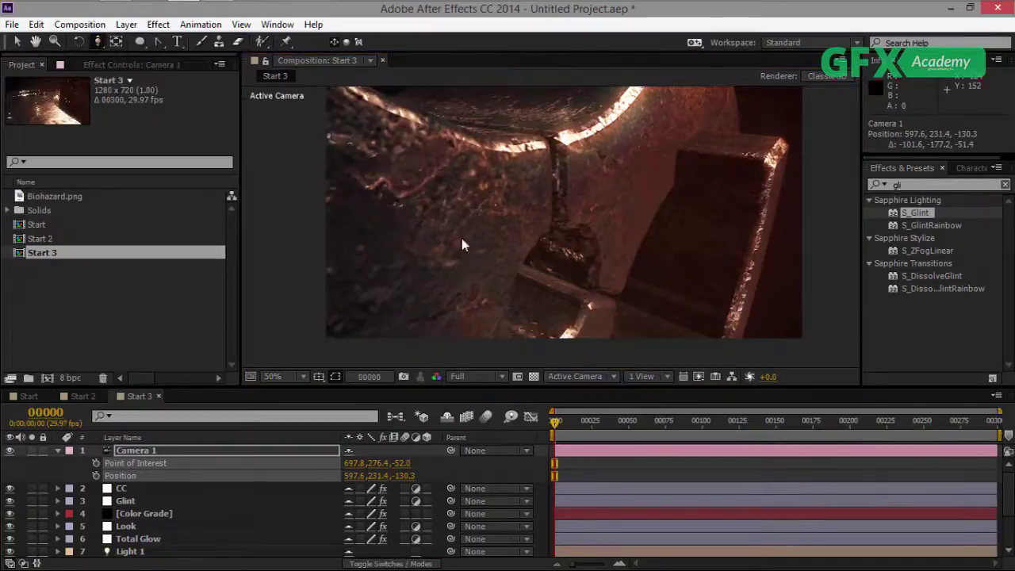
{"action": "left_click_drag", "start_coordinate": [510, 190], "coordinate": [510, 226]}
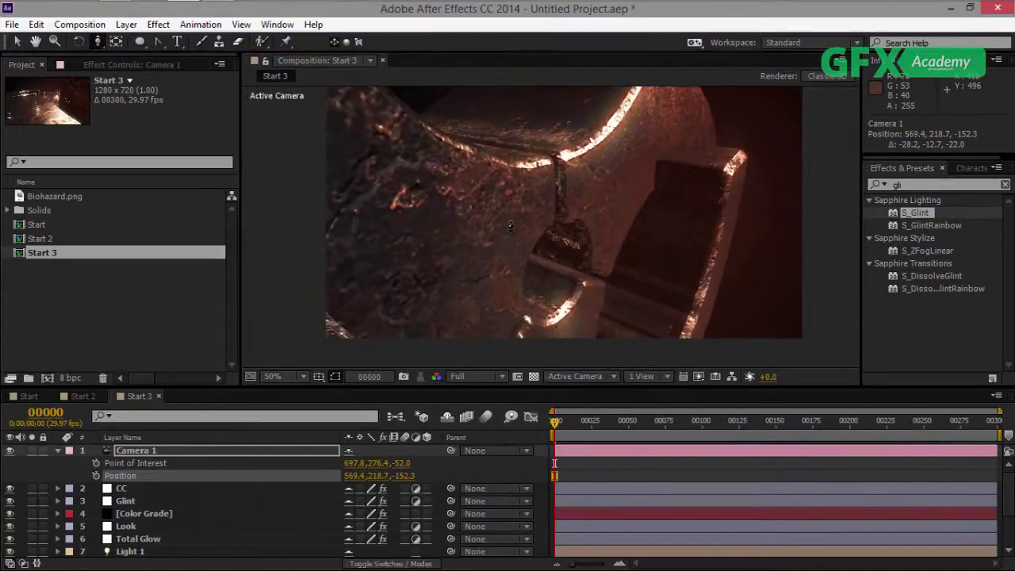
{"action": "left_click", "coordinate": [96, 476]}
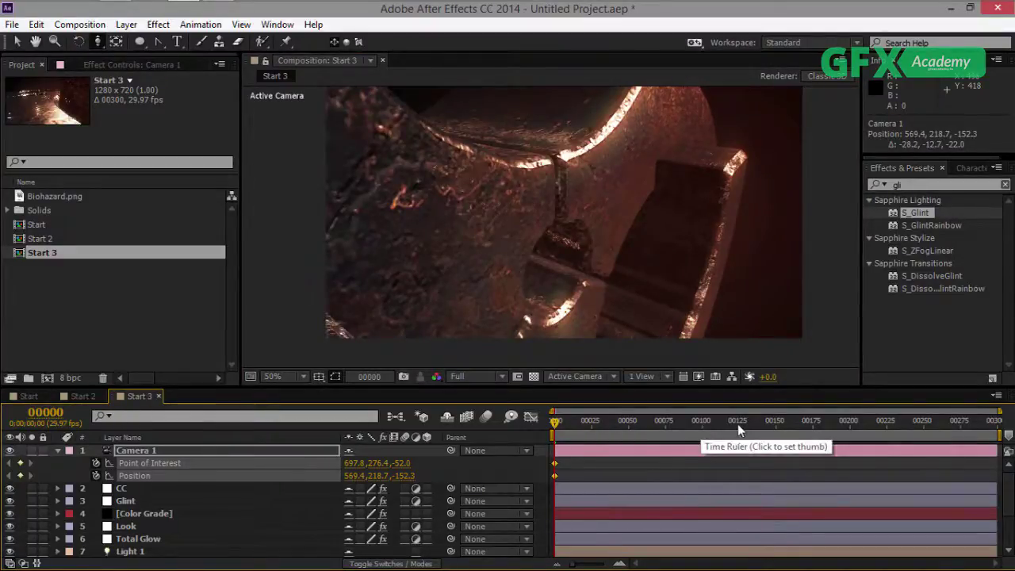
At frame 100, dolly, orbit and pan Camera 1 to keyframe Position at about 368, 407, -737 and Point of Interest at about 778, 267, -106.
{"action": "left_click", "coordinate": [703, 421]}
{"action": "left_click_drag", "start_coordinate": [623, 273], "coordinate": [428, 568]}
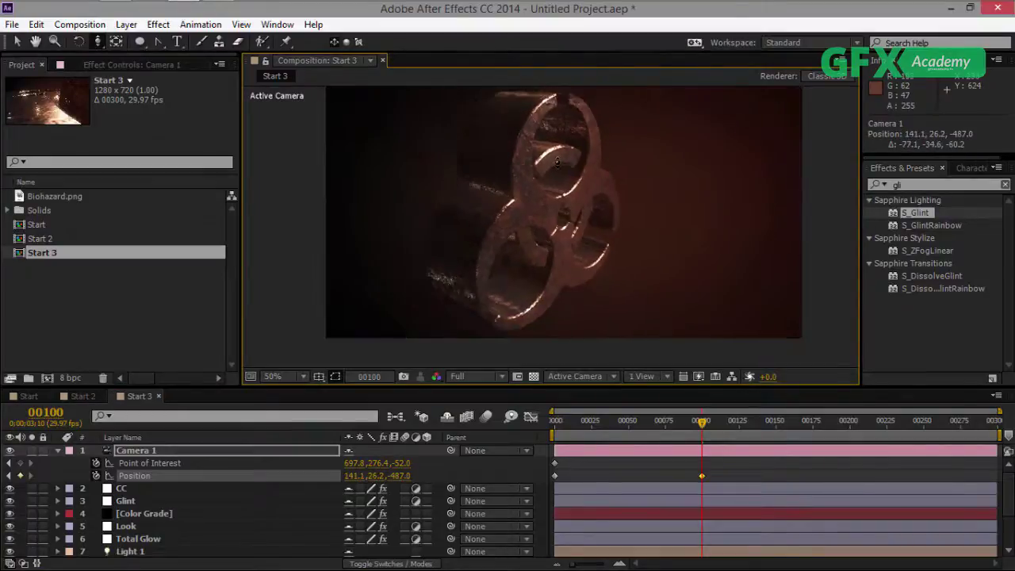
{"action": "left_click_drag", "start_coordinate": [99, 44], "coordinate": [161, 62]}
{"action": "left_click_drag", "start_coordinate": [557, 261], "coordinate": [527, 211]}
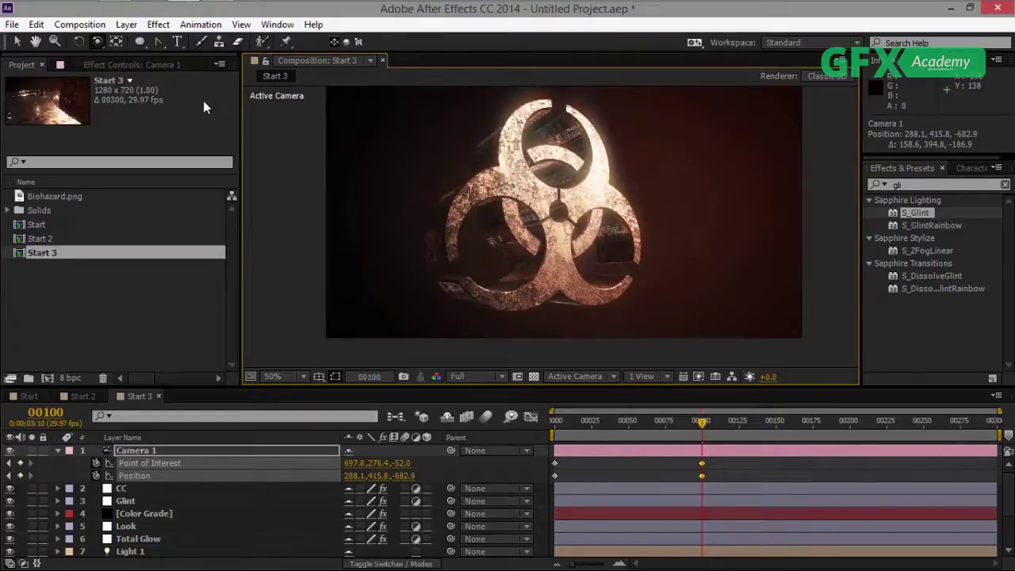
{"action": "left_click_drag", "start_coordinate": [98, 43], "coordinate": [169, 72]}
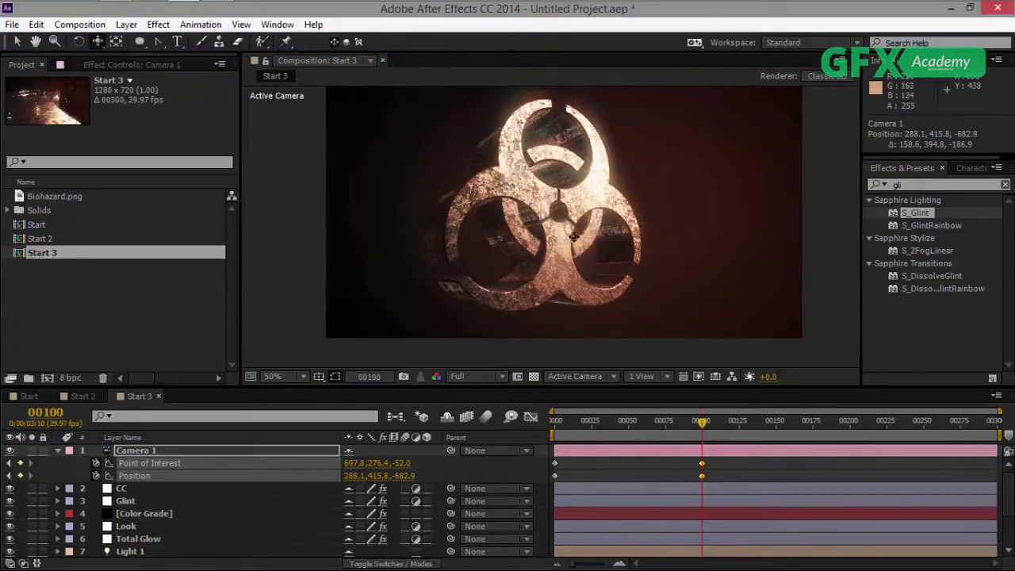
{"action": "left_click_drag", "start_coordinate": [554, 238], "coordinate": [527, 240]}
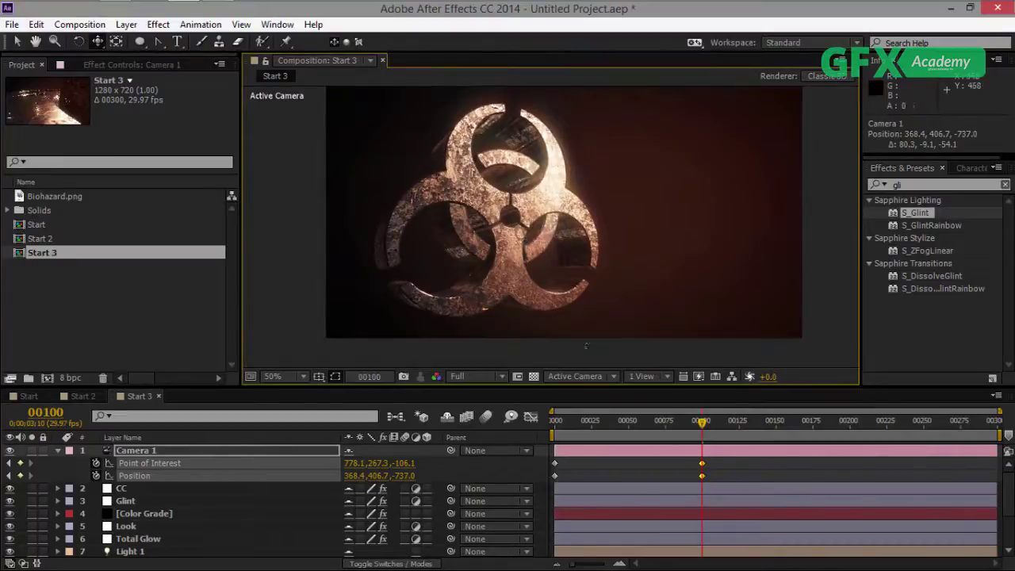
Orbit Camera 1 at frame 0 to Position about 582, 217, 62 and check the move up to frame 46.
{"action": "left_click_drag", "start_coordinate": [697, 424], "coordinate": [531, 424]}
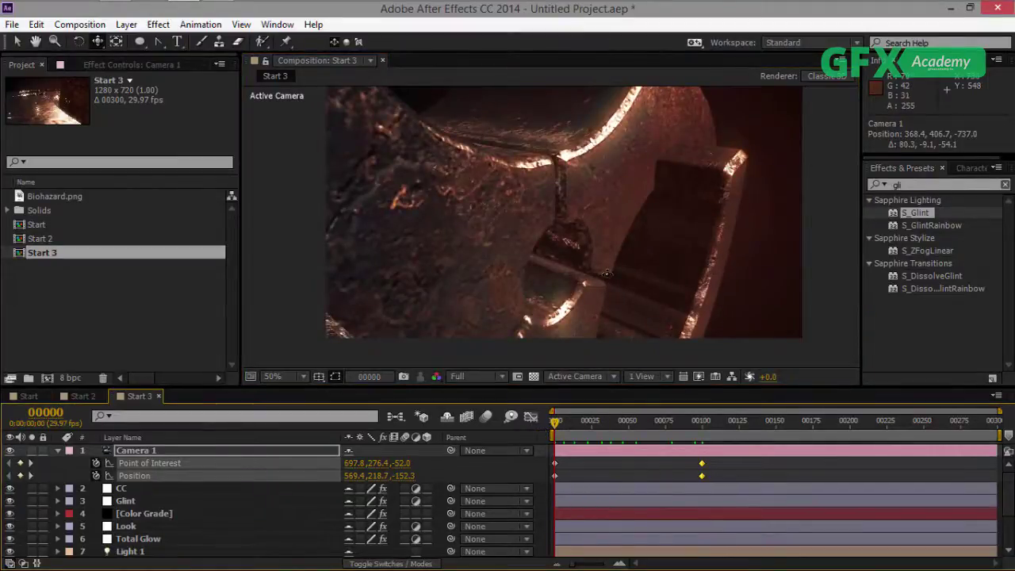
{"action": "left_click_drag", "start_coordinate": [95, 46], "coordinate": [156, 61]}
{"action": "left_click_drag", "start_coordinate": [432, 236], "coordinate": [553, 239]}
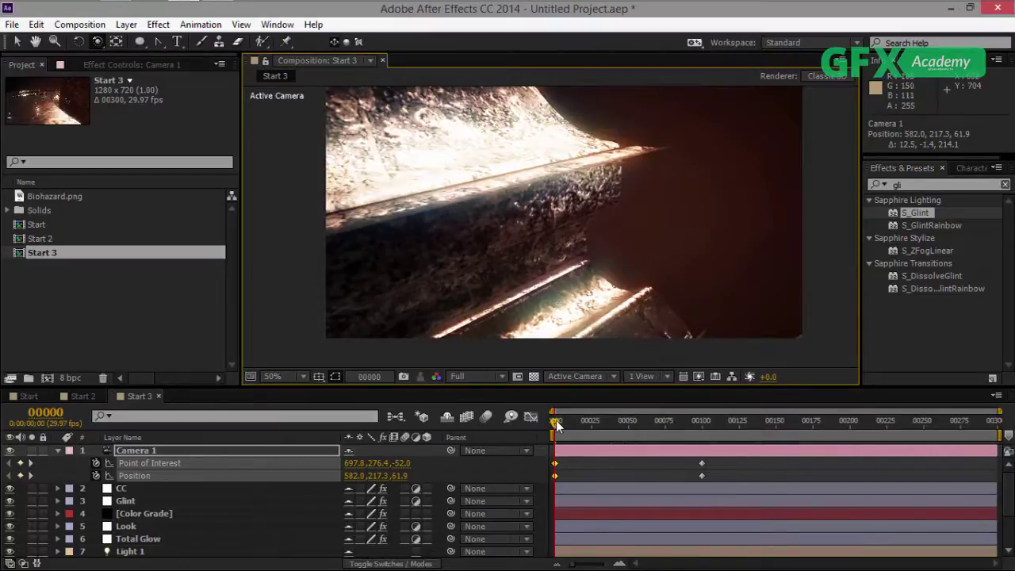
{"action": "left_click_drag", "start_coordinate": [558, 426], "coordinate": [623, 420]}
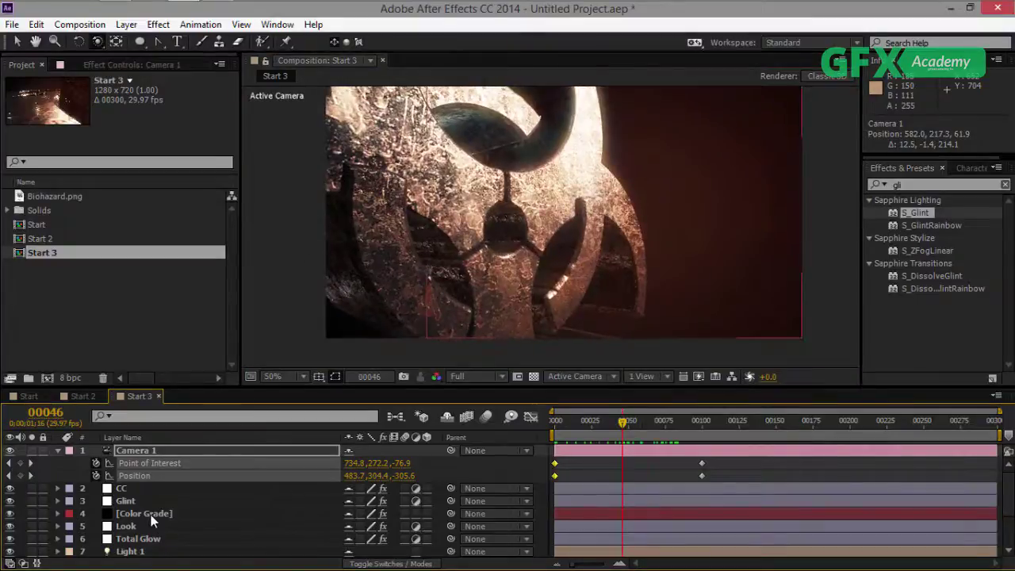
On the E3D layer, reduce Group 1's Particle Size to 7.30 in the Element effect, checking the shot at frames 30 and 115.
{"action": "scroll", "coordinate": [151, 520], "scroll_direction": "down", "scroll_amount": 1}
{"action": "scroll", "coordinate": [151, 520], "scroll_direction": "down", "scroll_amount": 1}
{"action": "left_click", "coordinate": [150, 516]}
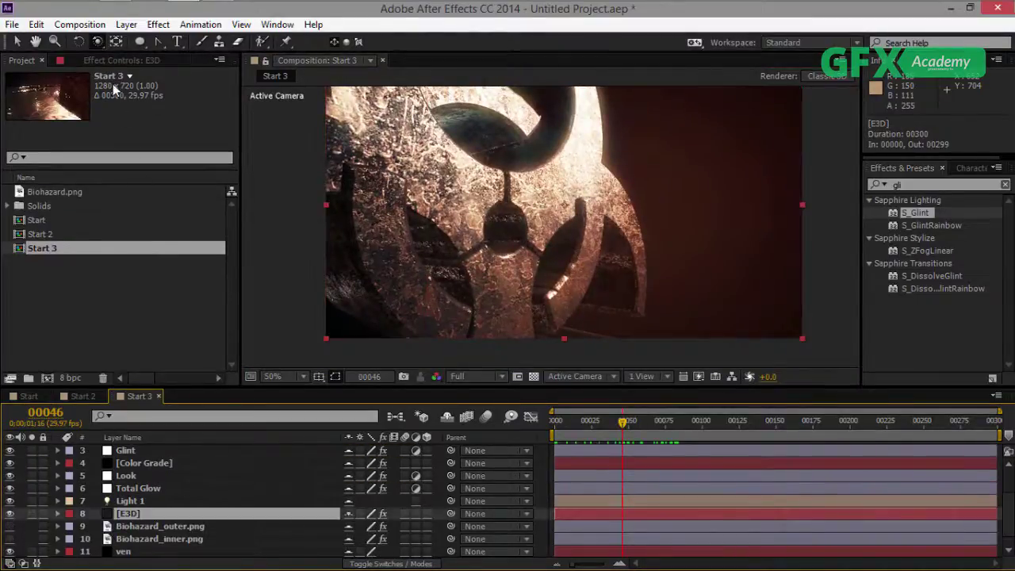
{"action": "left_click", "coordinate": [106, 61]}
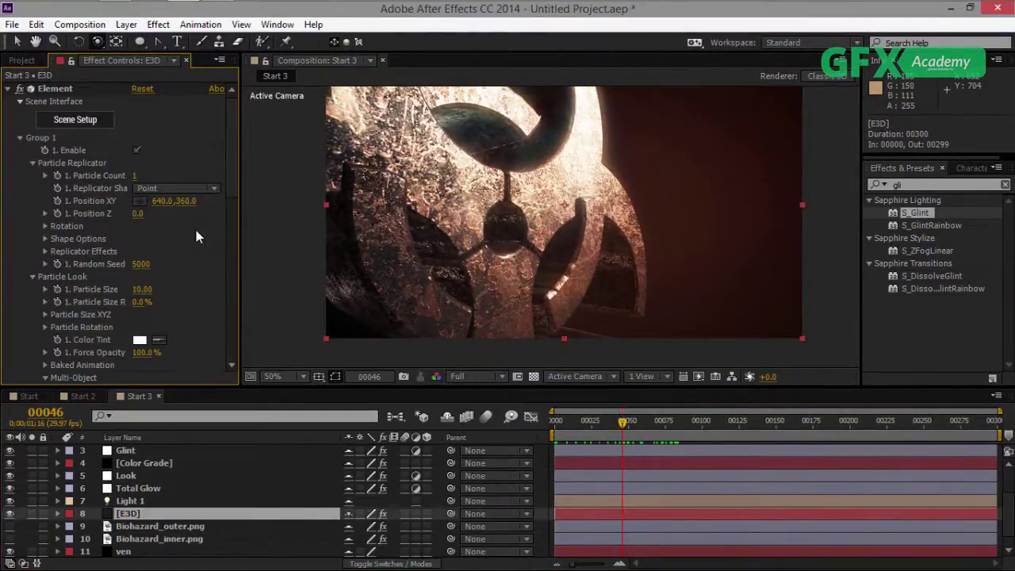
{"action": "scroll", "coordinate": [195, 231], "scroll_direction": "down", "scroll_amount": 1}
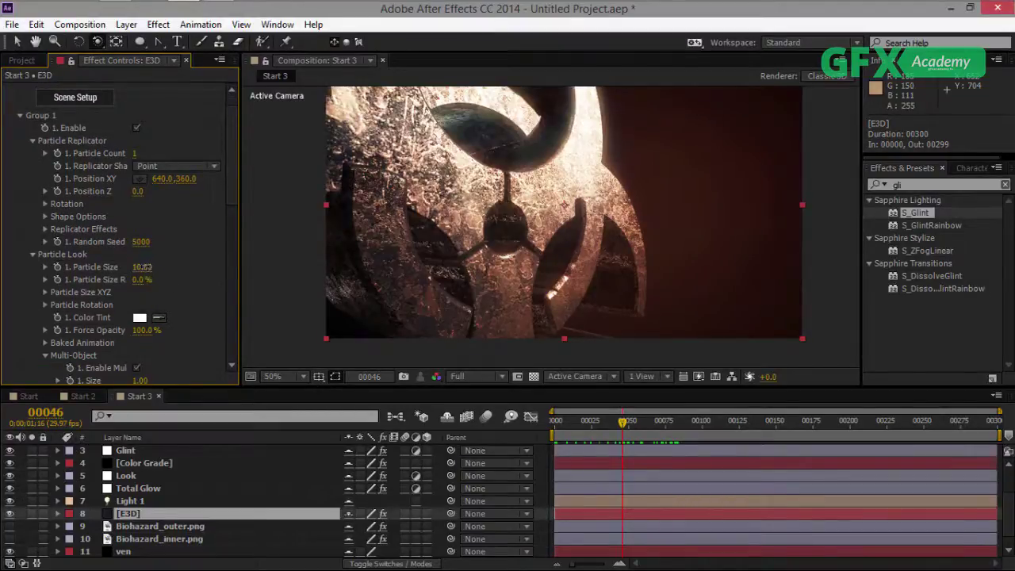
{"action": "left_click_drag", "start_coordinate": [143, 268], "coordinate": [135, 267]}
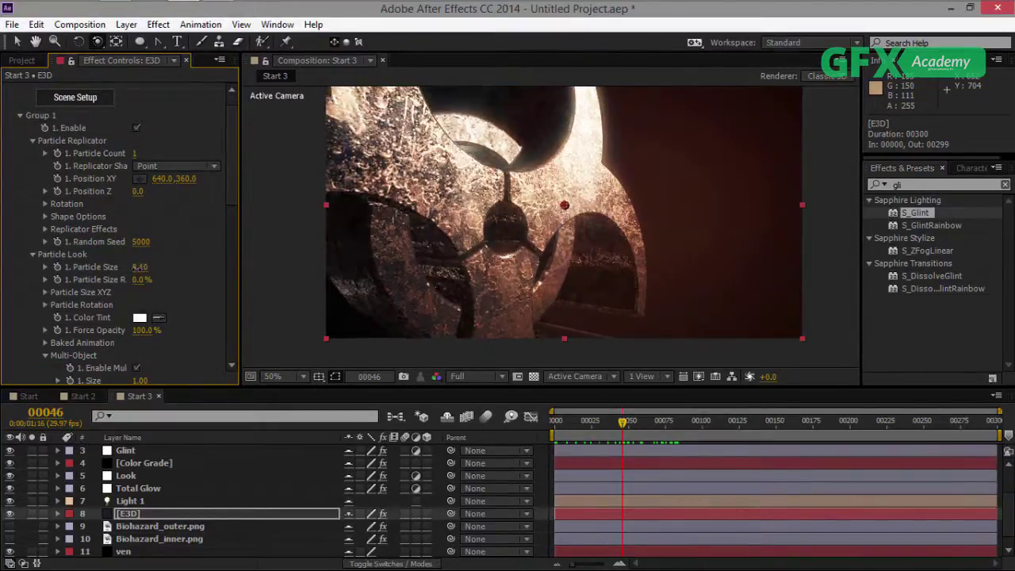
{"action": "left_click_drag", "start_coordinate": [627, 428], "coordinate": [596, 424]}
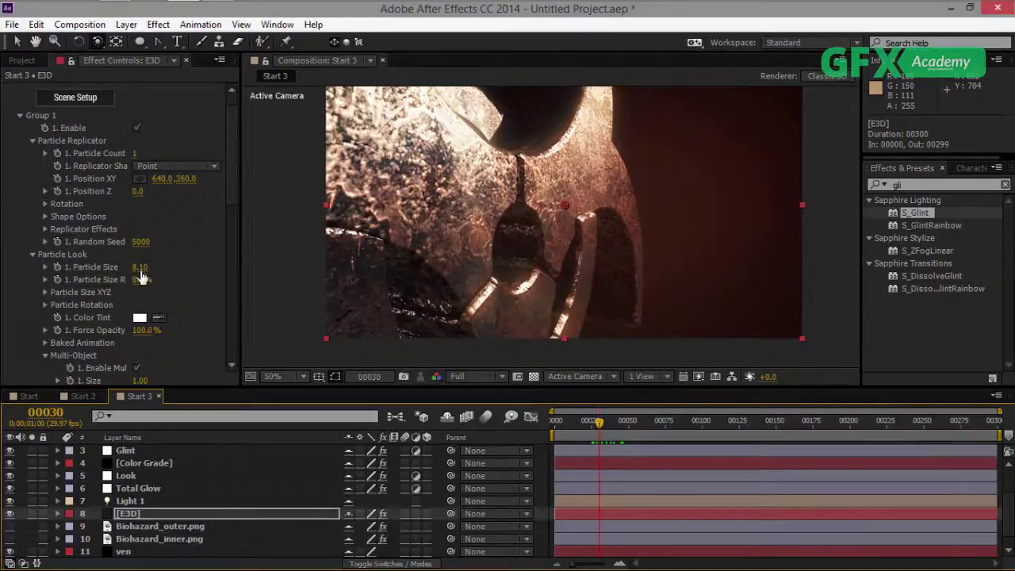
{"action": "left_click_drag", "start_coordinate": [136, 267], "coordinate": [135, 267]}
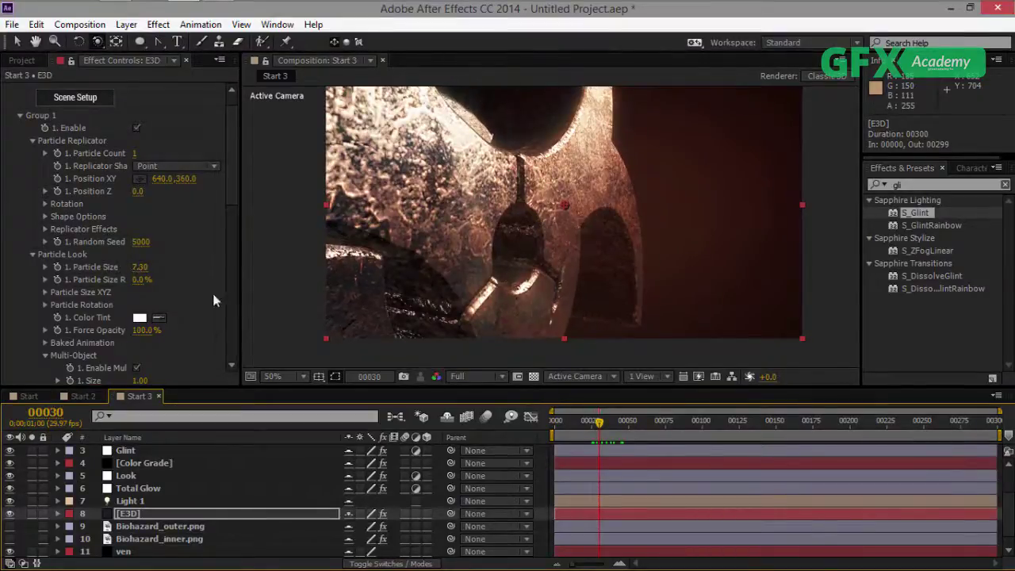
{"action": "left_click_drag", "start_coordinate": [590, 421], "coordinate": [726, 421]}
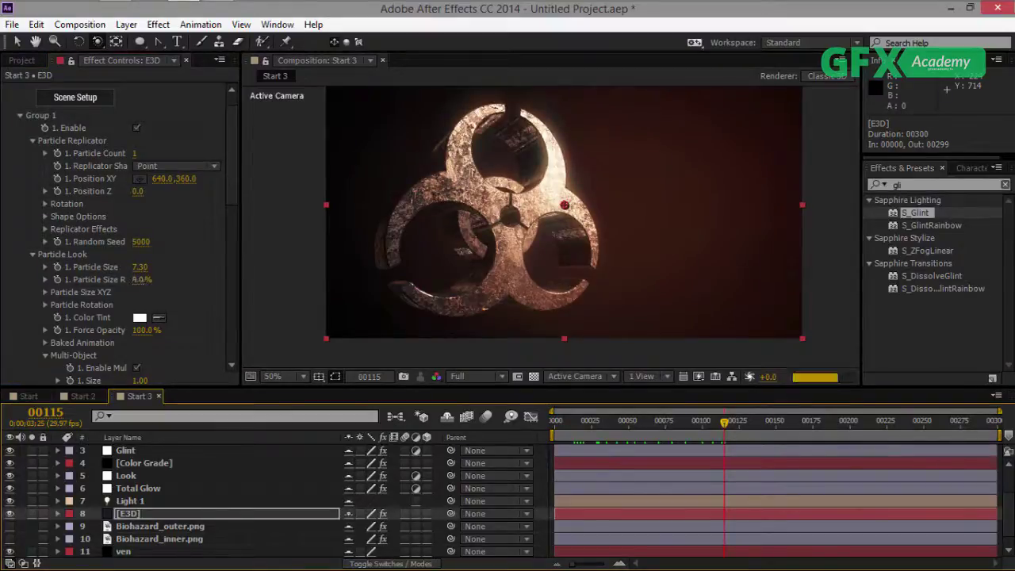
Reset Group 1's particle size randomness to 0%, set its Particle Size to 8, and check the shot from frame 115 back to 42.
{"action": "left_click_drag", "start_coordinate": [141, 279], "coordinate": [145, 289]}
{"action": "type", "text": "0"}
{"action": "key", "text": "Return"}
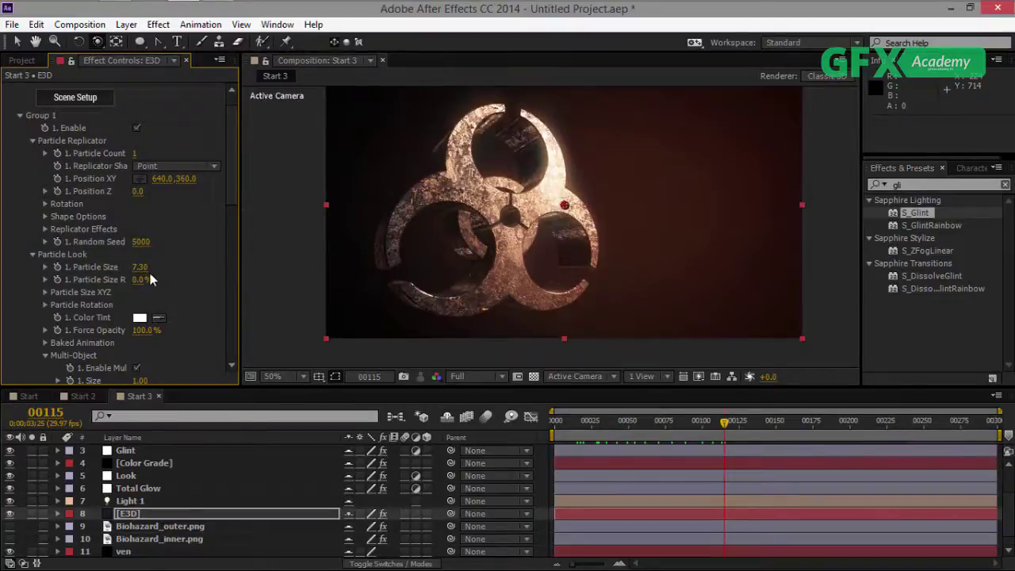
{"action": "type", "text": "8"}
{"action": "key", "text": "Return"}
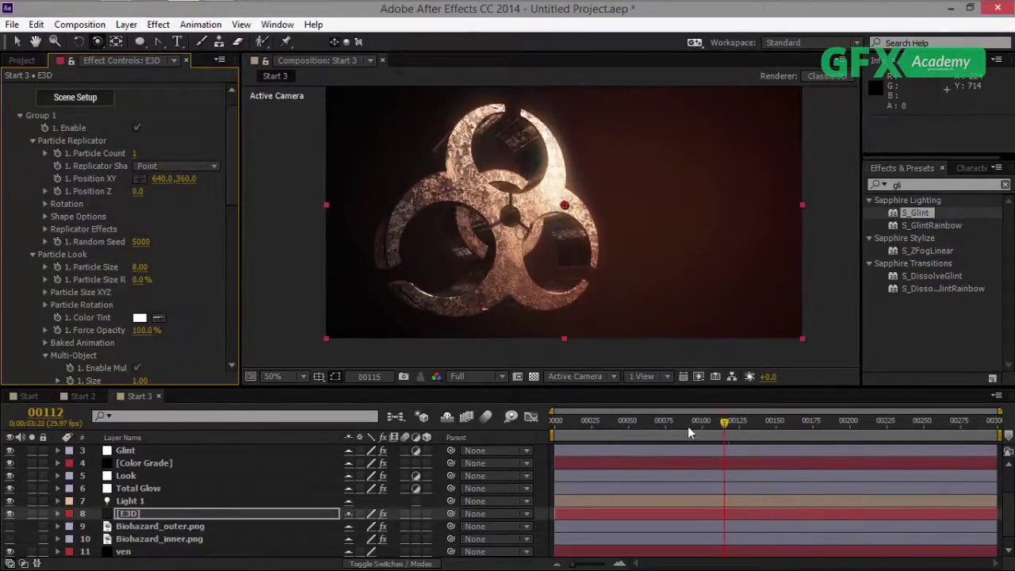
{"action": "mouse_move", "coordinate": [688, 425]}
{"action": "left_mouse_down"}
{"action": "mouse_move", "coordinate": [639, 427]}
{"action": "mouse_move", "coordinate": [696, 428]}
{"action": "left_mouse_up"}
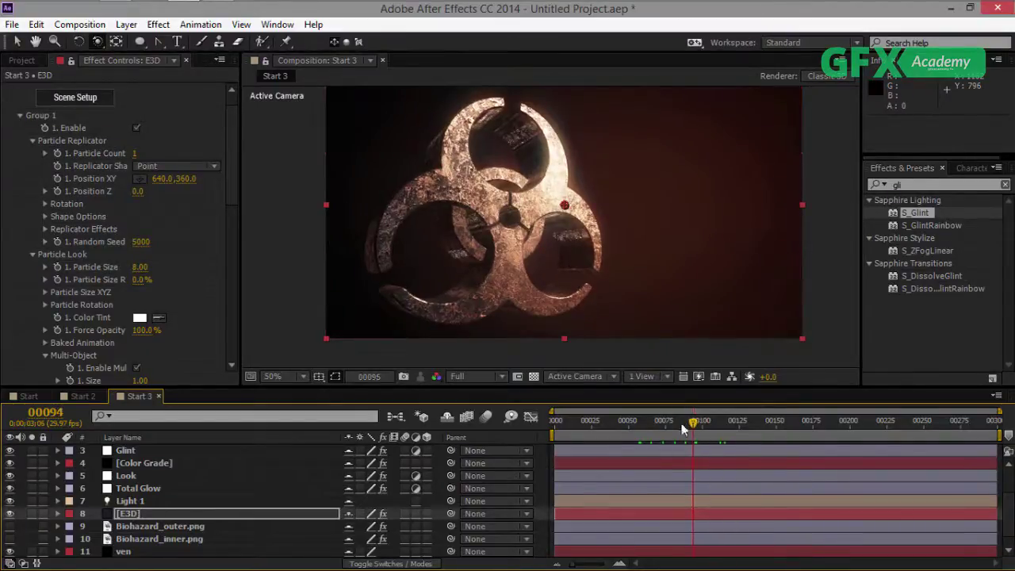
{"action": "left_click", "coordinate": [641, 426]}
{"action": "left_click_drag", "start_coordinate": [641, 431], "coordinate": [616, 430]}
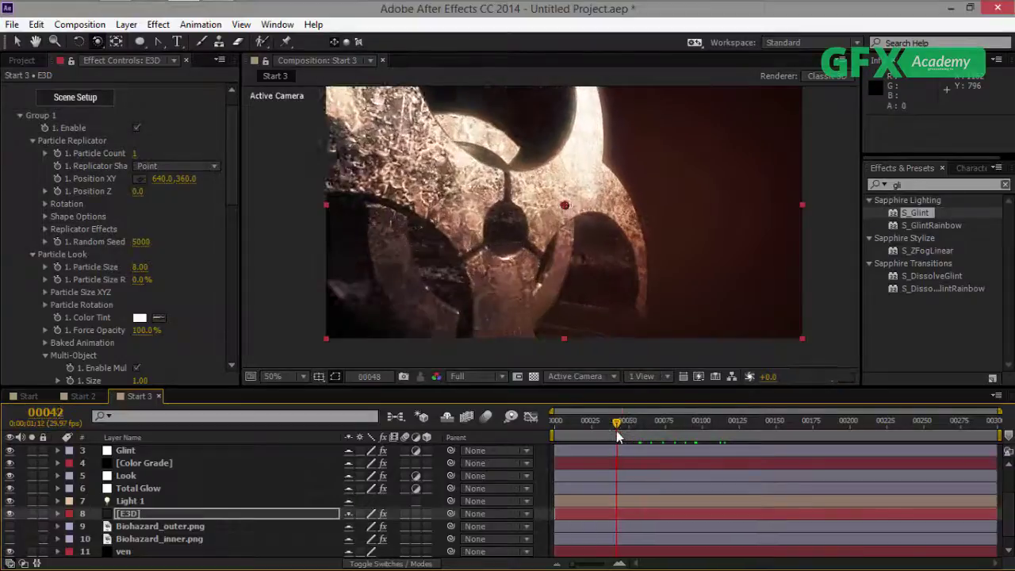